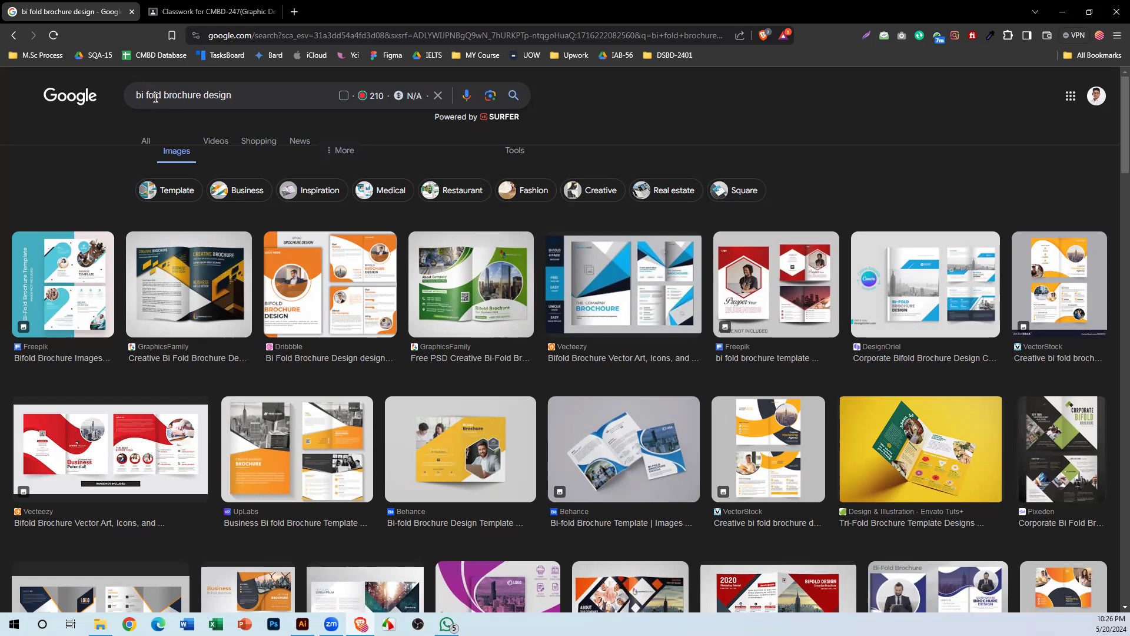
Step: Look through the bi-fold brochure image results and preview the green GraphicsFamily bi-fold brochure template
{"action": "scroll", "coordinate": [548, 400], "scroll_direction": "down", "scroll_amount": 1}
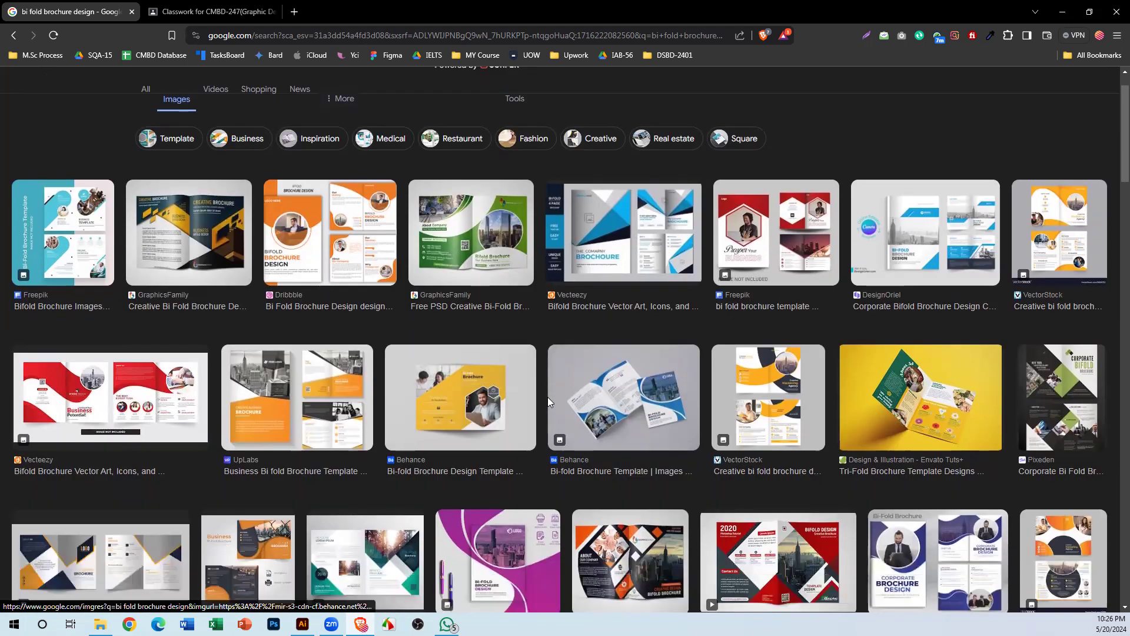
{"action": "scroll", "coordinate": [236, 471], "scroll_direction": "up", "scroll_amount": 1}
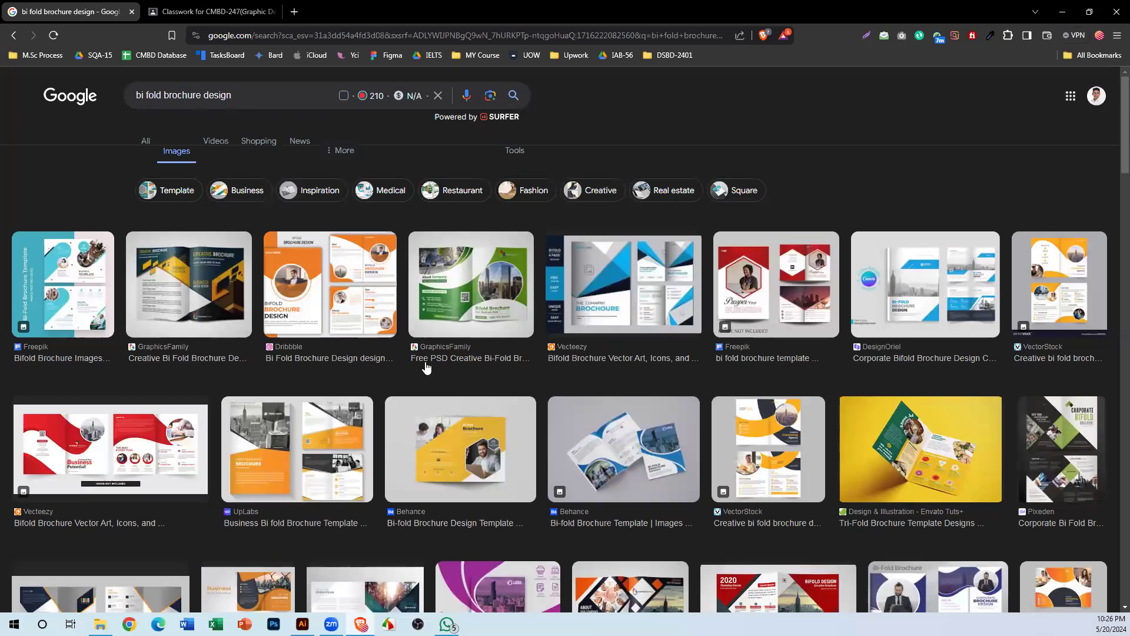
{"action": "left_click", "coordinate": [500, 274]}
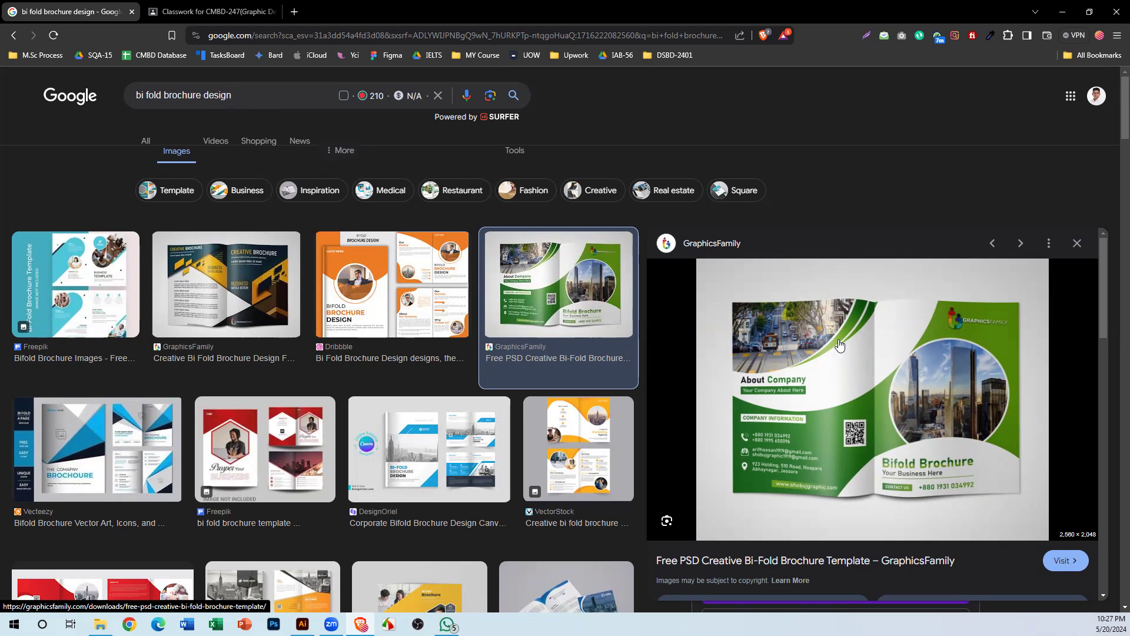
{"action": "scroll", "coordinate": [786, 368], "scroll_direction": "down", "scroll_amount": 4}
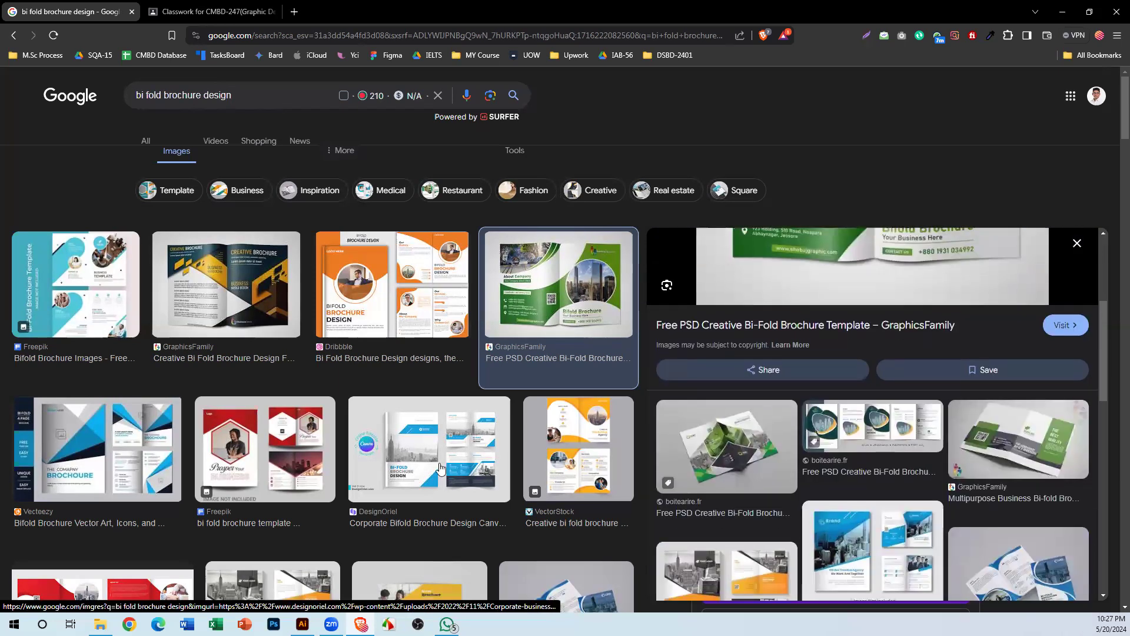
{"action": "scroll", "coordinate": [439, 467], "scroll_direction": "down", "scroll_amount": 2}
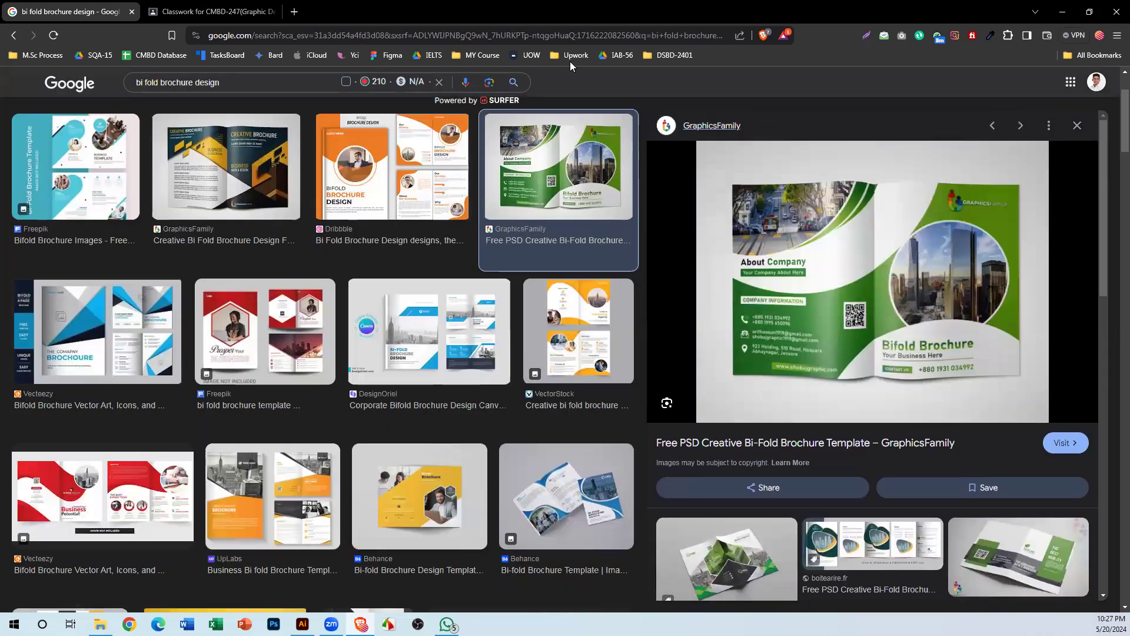
Step: Search Google for "tri fold brochure design" in a new tab and show the image results
{"action": "left_click", "coordinate": [294, 12]}
{"action": "type", "text": "tri fold d"}
{"action": "type", "text": "esig"}
{"action": "key", "text": "BackSpace"}
{"action": "key", "text": "BackSpace"}
{"action": "key", "text": "BackSpace"}
{"action": "key", "text": "BackSpace"}
{"action": "key", "text": "BackSpace"}
{"action": "type", "text": "brochure design"}
{"action": "key", "text": "Return"}
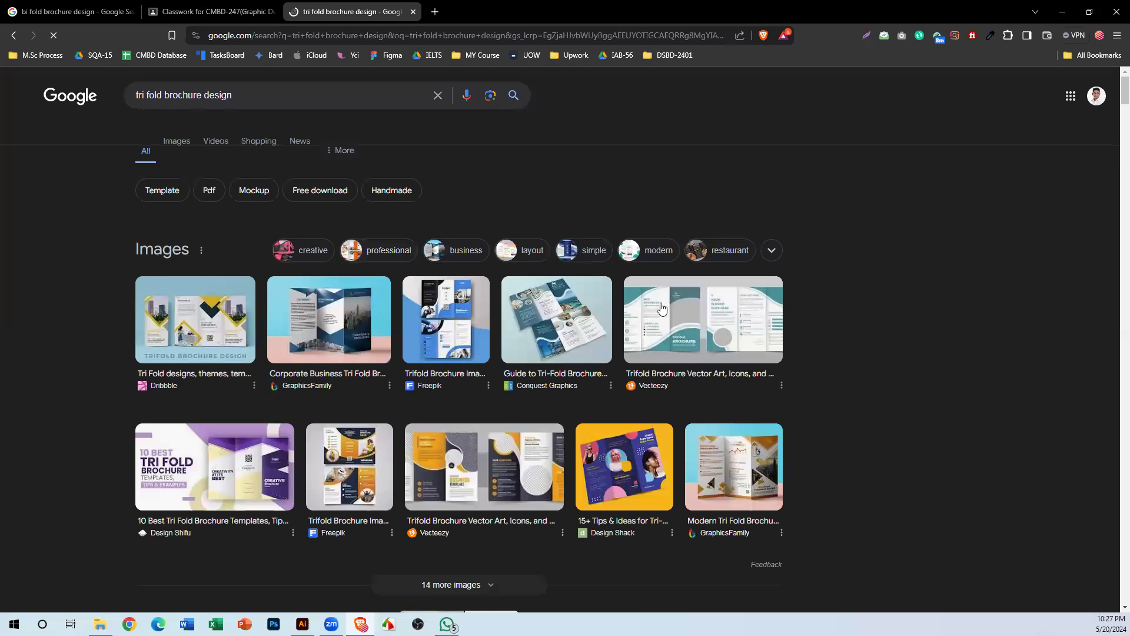
{"action": "scroll", "coordinate": [662, 307], "scroll_direction": "down", "scroll_amount": 1}
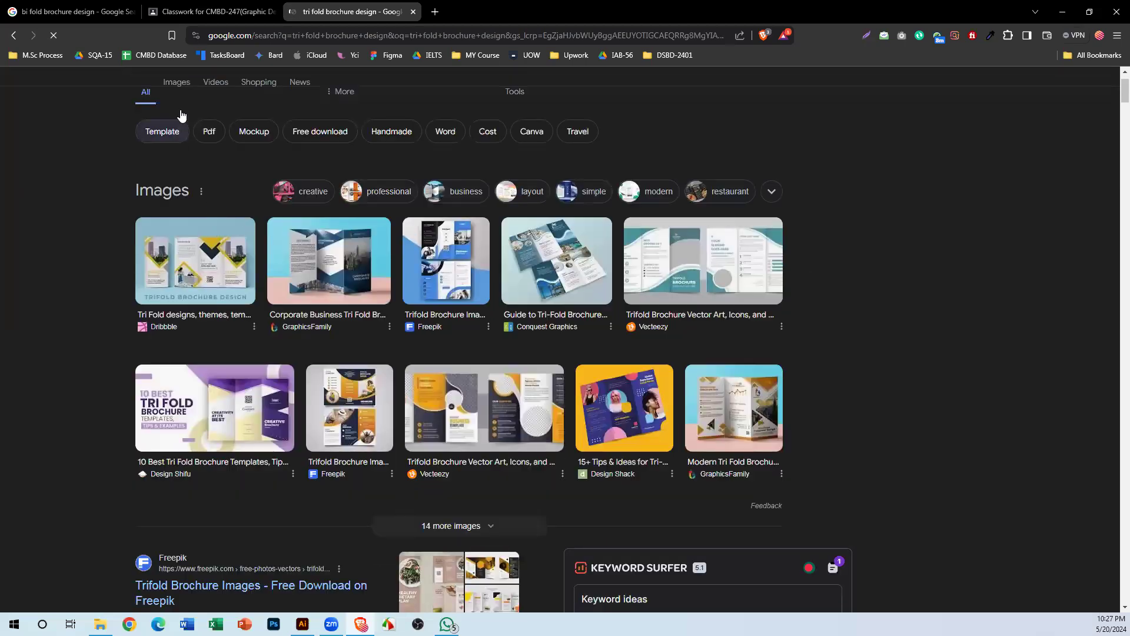
{"action": "left_click", "coordinate": [177, 83]}
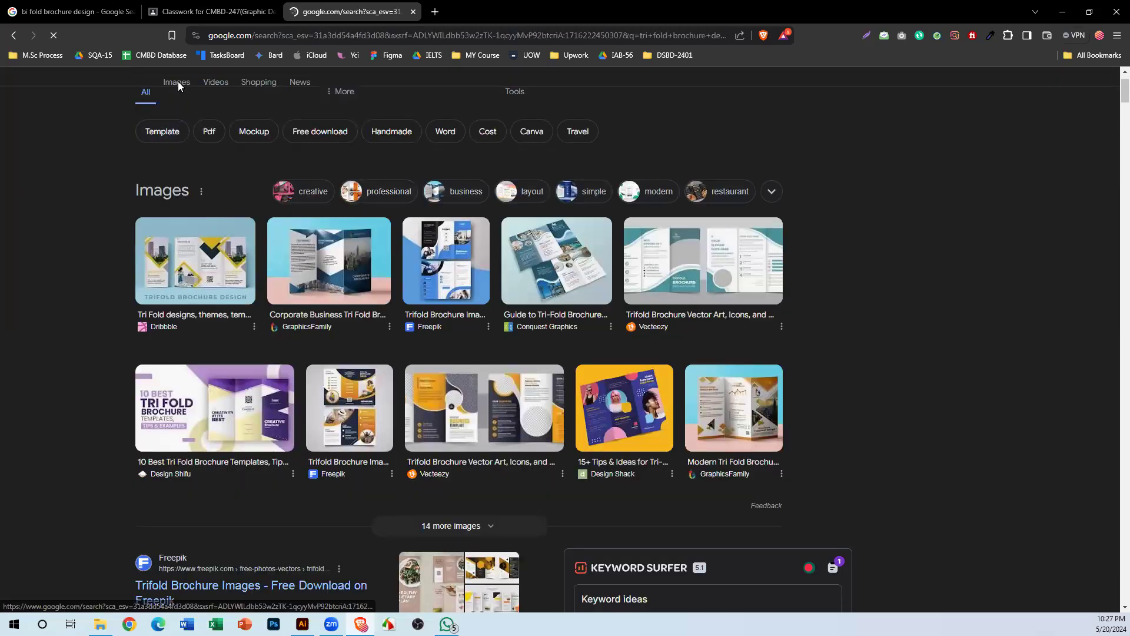
{"action": "scroll", "coordinate": [565, 393], "scroll_direction": "down", "scroll_amount": 1}
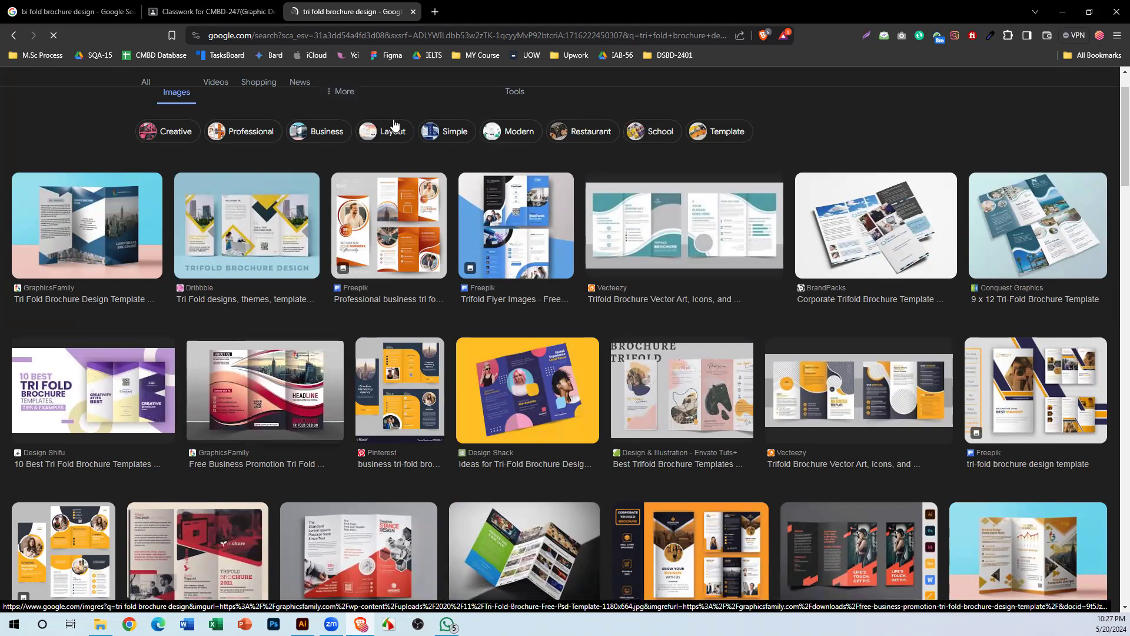
Step: Make the Classroom tab the first browser tab and copy the green bi-fold brochure image from its preview
{"action": "left_click", "coordinate": [228, 12]}
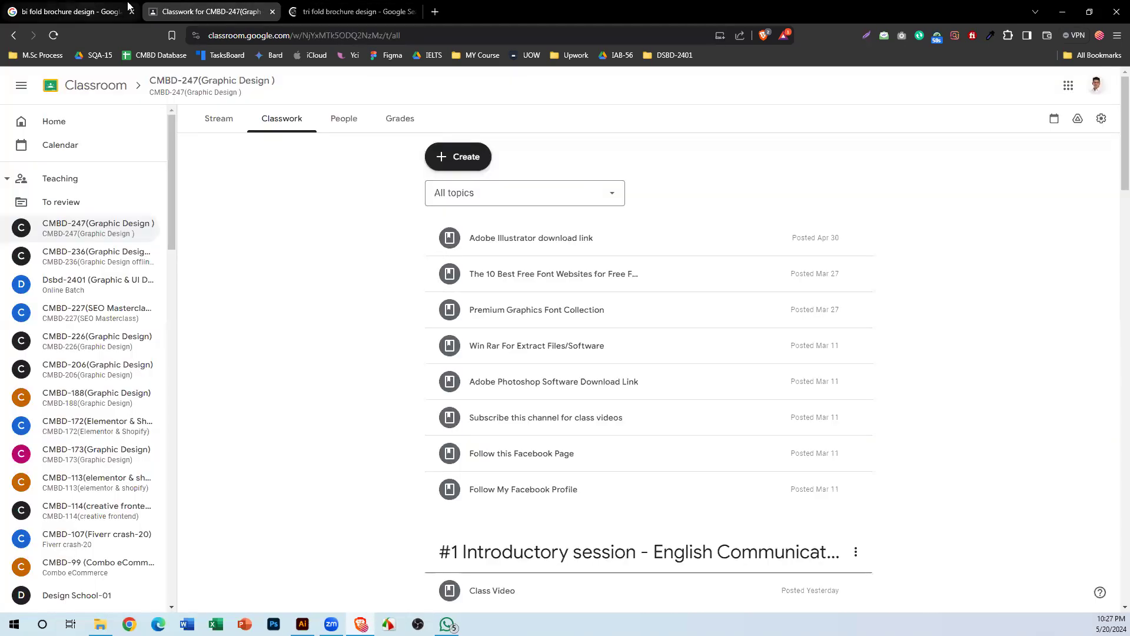
{"action": "left_click_drag", "start_coordinate": [229, 12], "coordinate": [94, 5]}
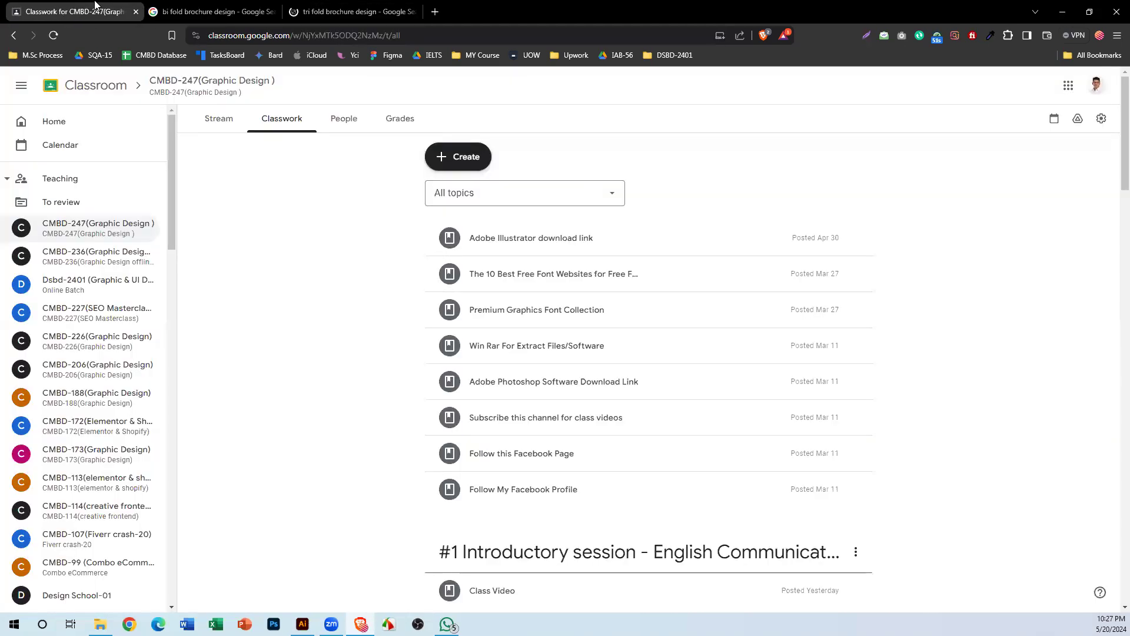
{"action": "left_click", "coordinate": [187, 13]}
{"action": "right_click", "coordinate": [855, 303]}
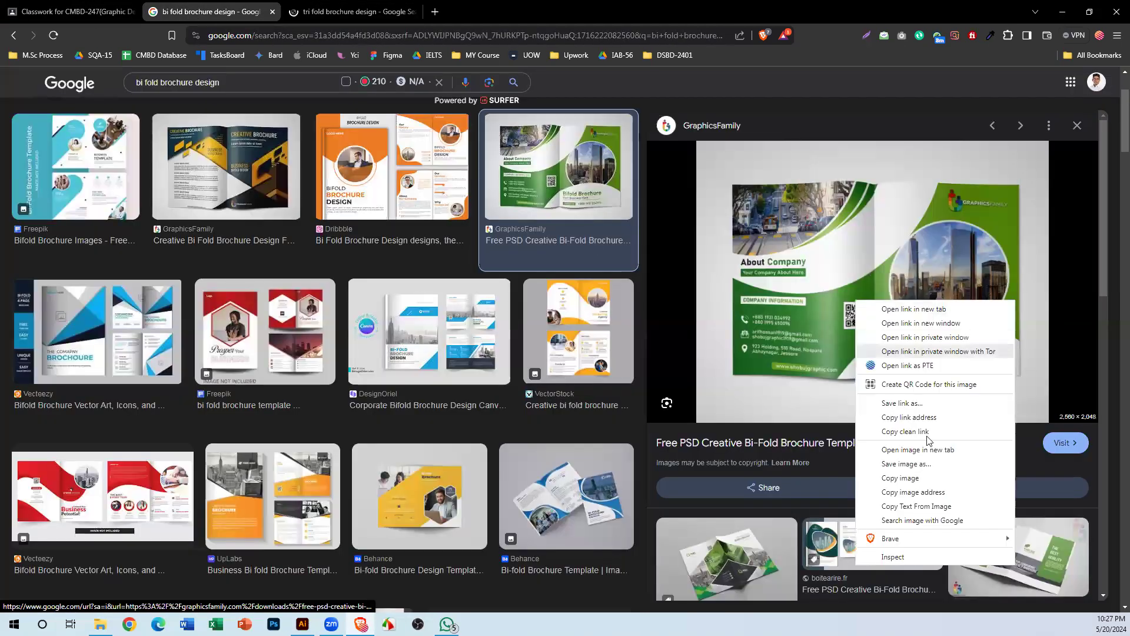
{"action": "left_click", "coordinate": [924, 490]}
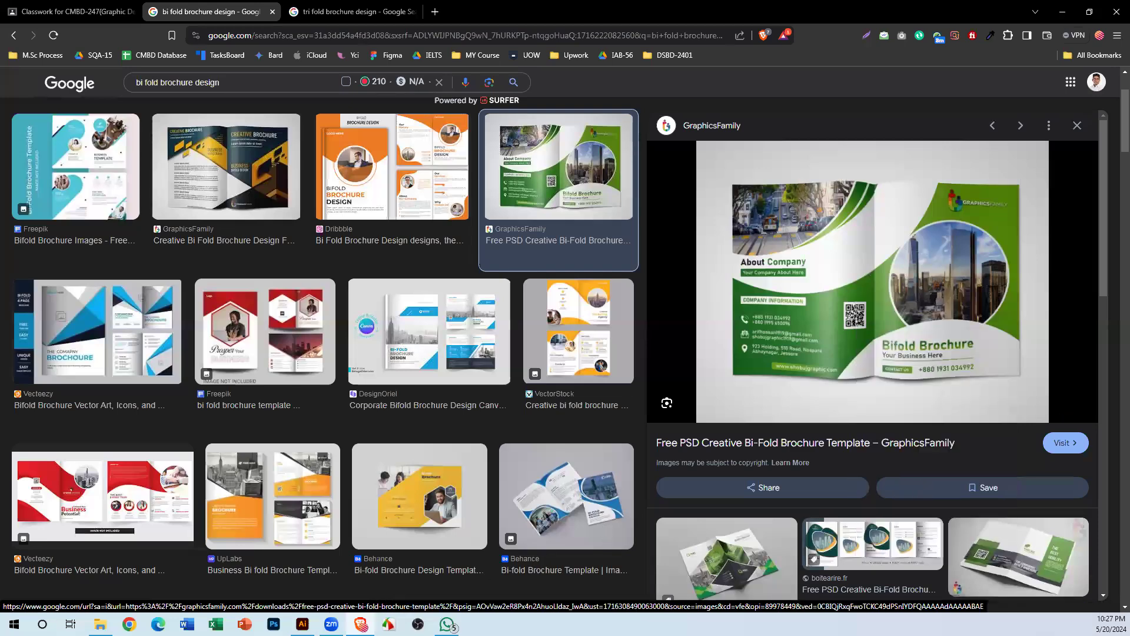
Step: Switch to Illustrator and paste the copied bi-fold brochure image into an empty area of Untitled-2
{"action": "left_click", "coordinate": [302, 624]}
{"action": "left_click_drag", "start_coordinate": [682, 496], "coordinate": [320, 169]}
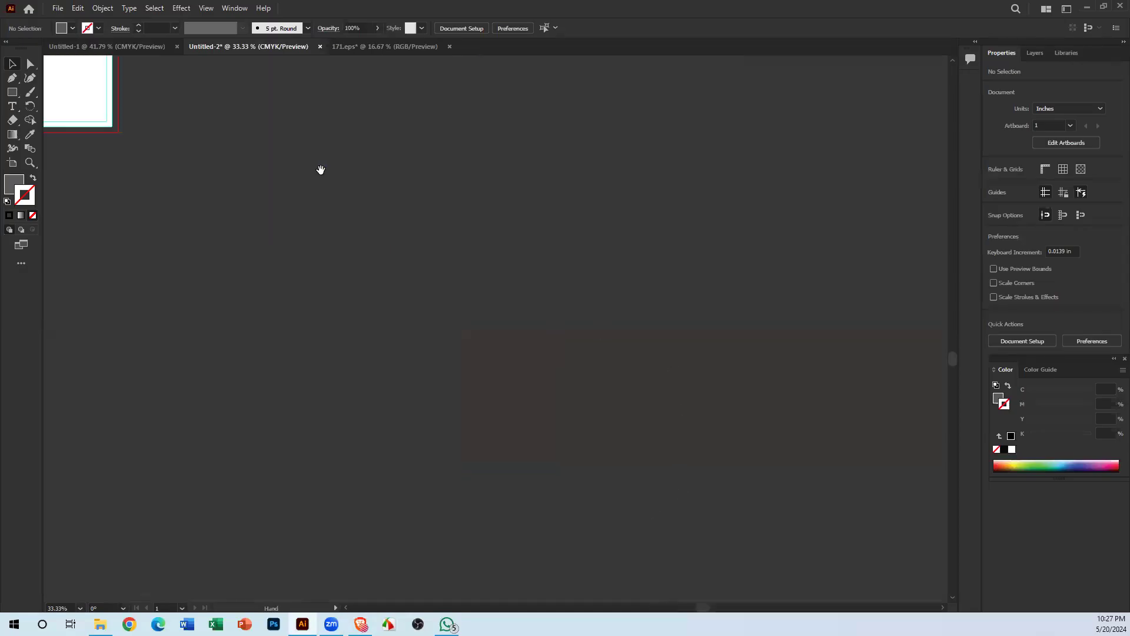
{"action": "key", "text": "ctrl+v"}
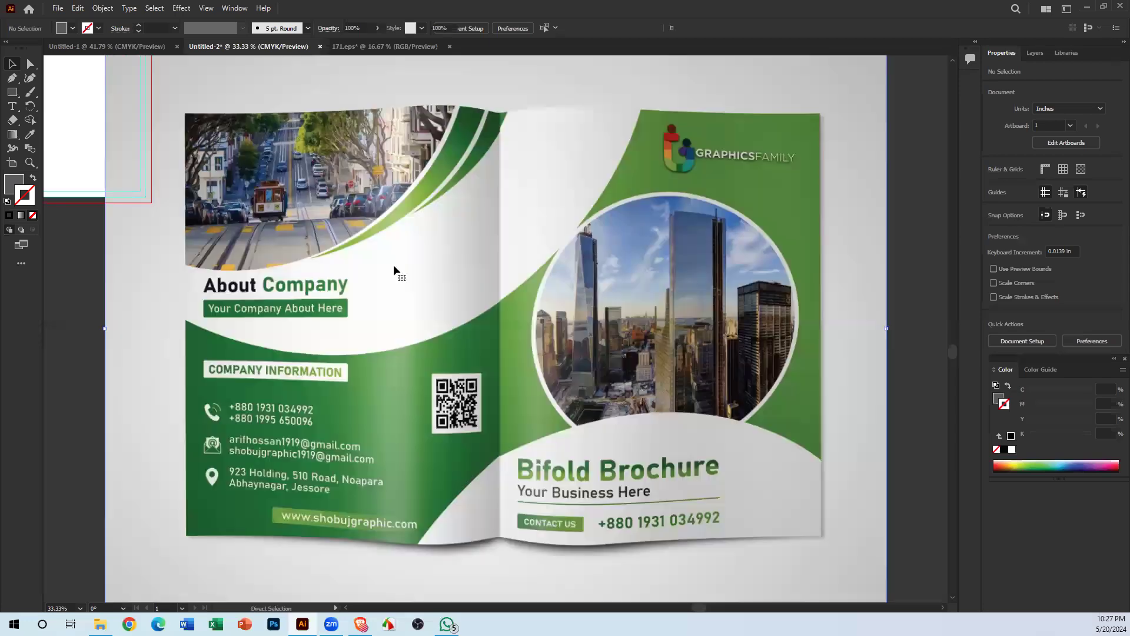
{"action": "left_click_drag", "start_coordinate": [497, 338], "coordinate": [369, 11]}
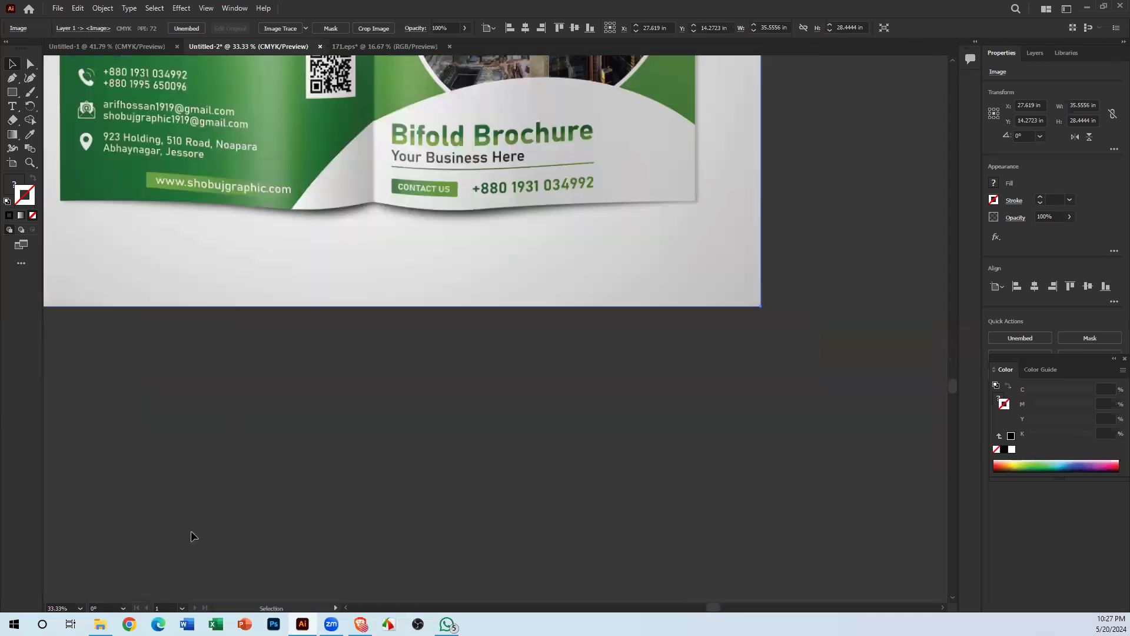
Step: Switch to the browser and copy the red GraphicsFamily tri-fold brochure image from the tri-fold search results
{"action": "left_click", "coordinate": [360, 624]}
{"action": "left_click", "coordinate": [347, 11]}
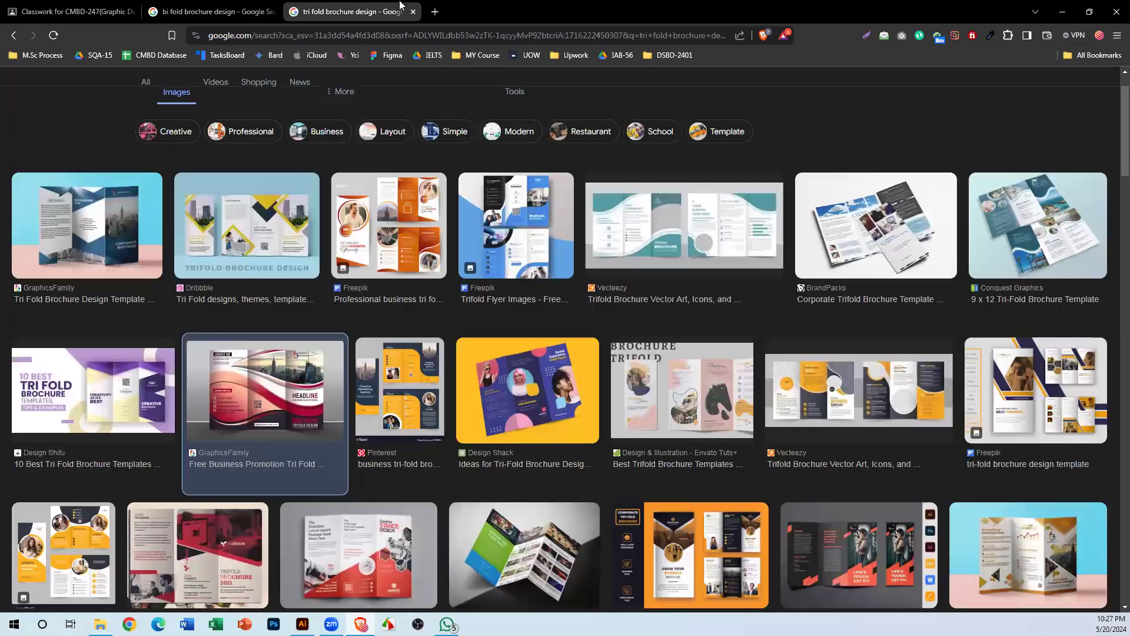
{"action": "right_click", "coordinate": [884, 186]}
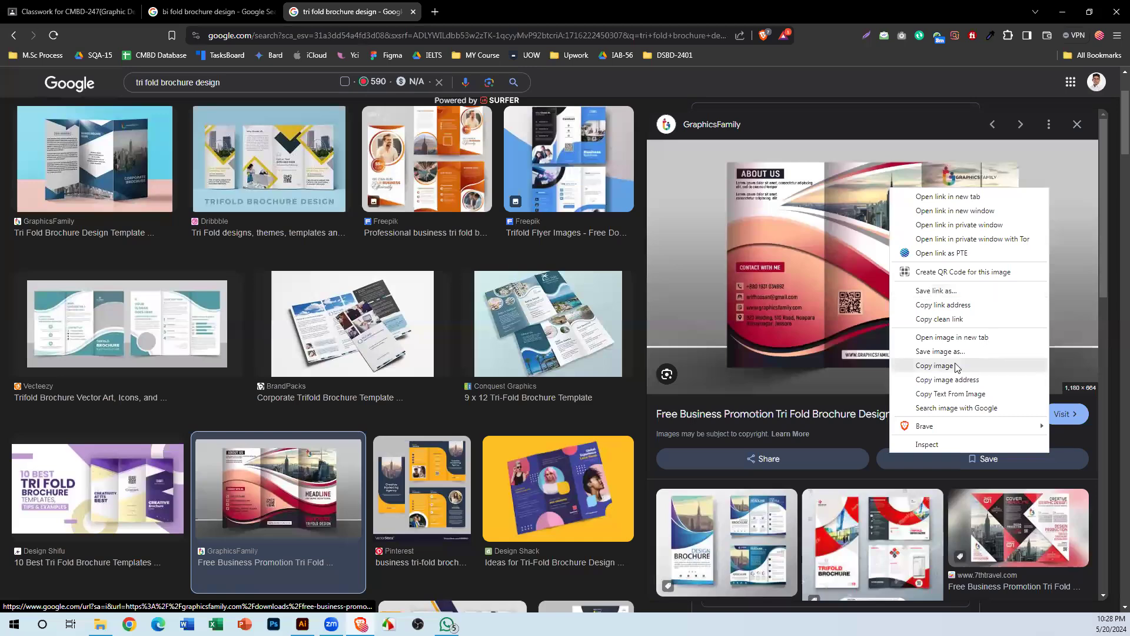
{"action": "left_click", "coordinate": [918, 367]}
Step: Switch back to Illustrator, paste the tri-fold brochure image and place it below the bi-fold image
{"action": "left_click", "coordinate": [302, 624]}
{"action": "left_click_drag", "start_coordinate": [340, 305], "coordinate": [339, 294]}
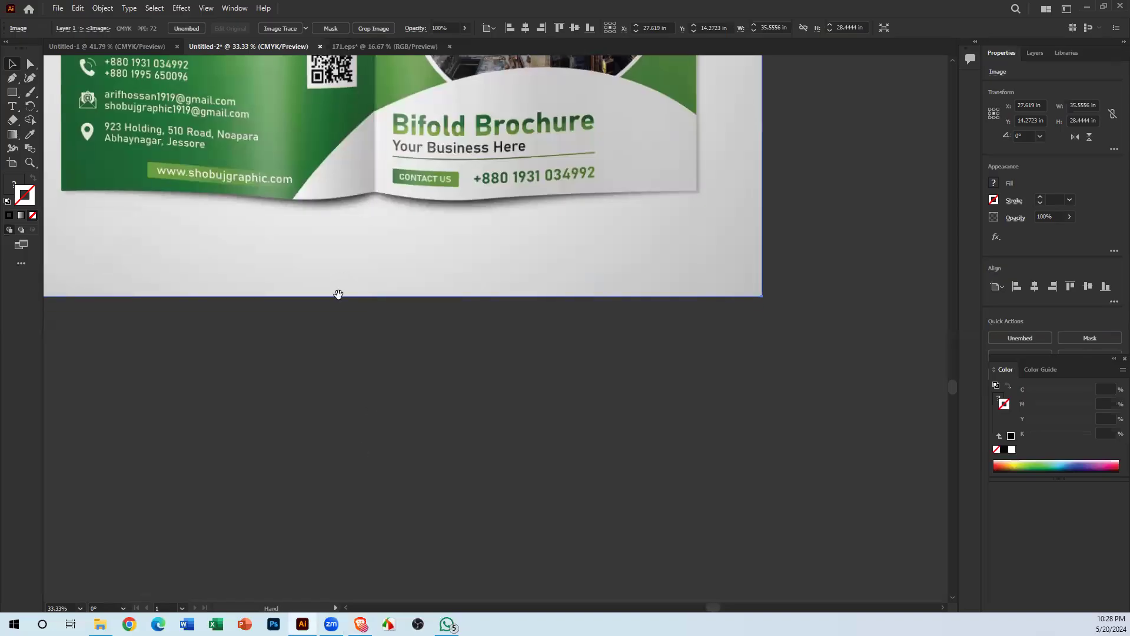
{"action": "key", "text": "ctrl+v"}
{"action": "left_click_drag", "start_coordinate": [497, 297], "coordinate": [468, 399]}
{"action": "left_click_drag", "start_coordinate": [423, 529], "coordinate": [541, 576]}
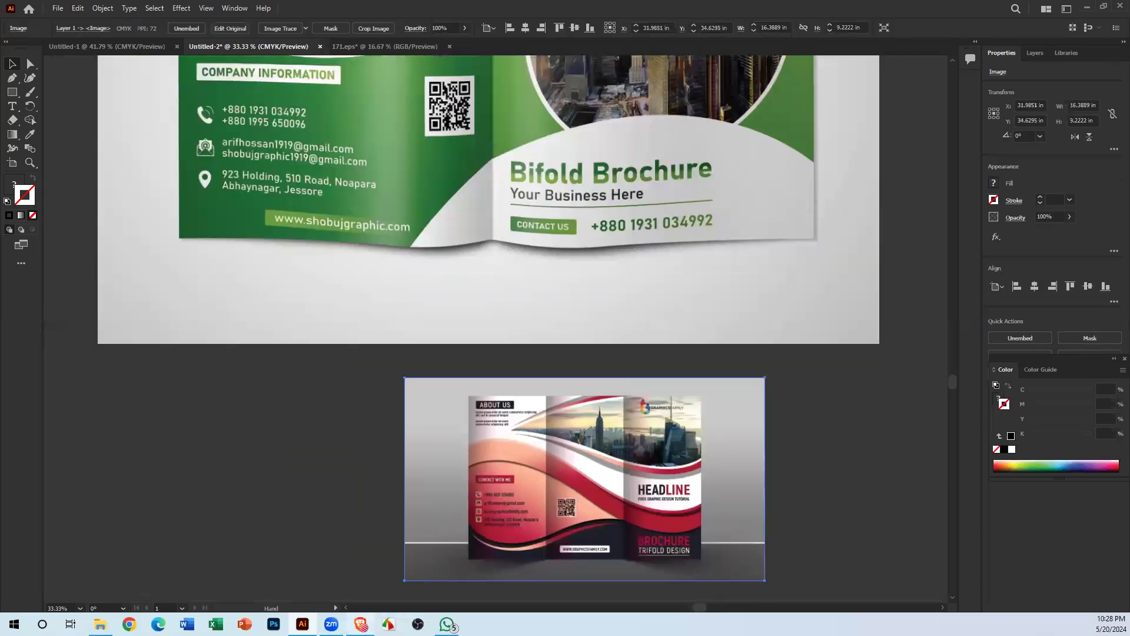
Step: Browse further bi-fold brochure results in the browser, return to Illustrator and clear the selection
{"action": "key", "text": "alt+Tab"}
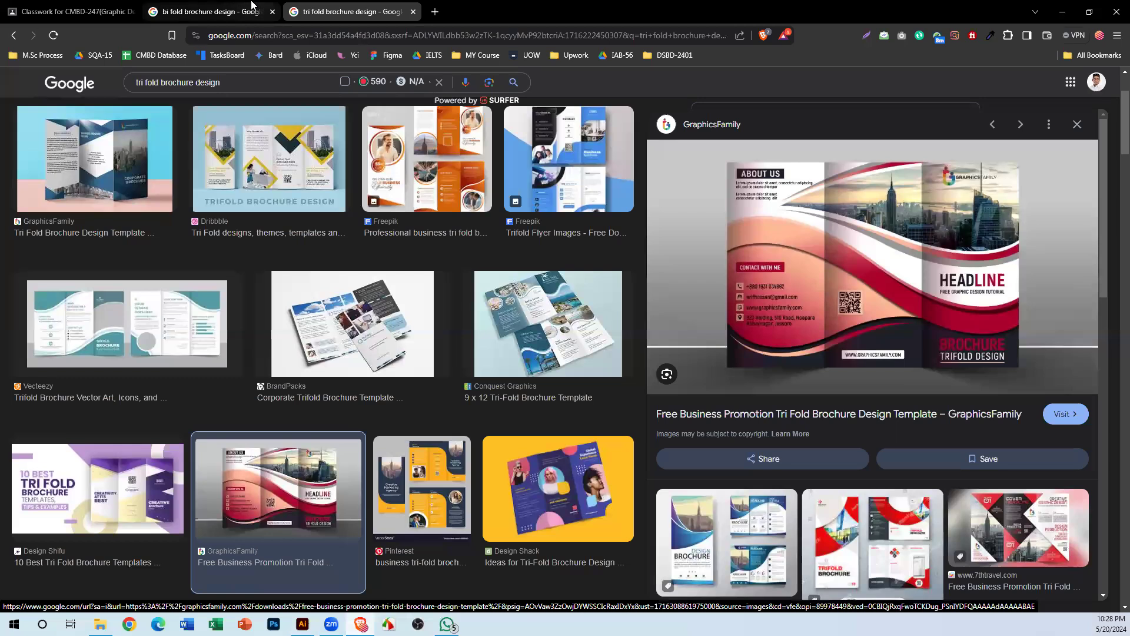
{"action": "left_click", "coordinate": [252, 6]}
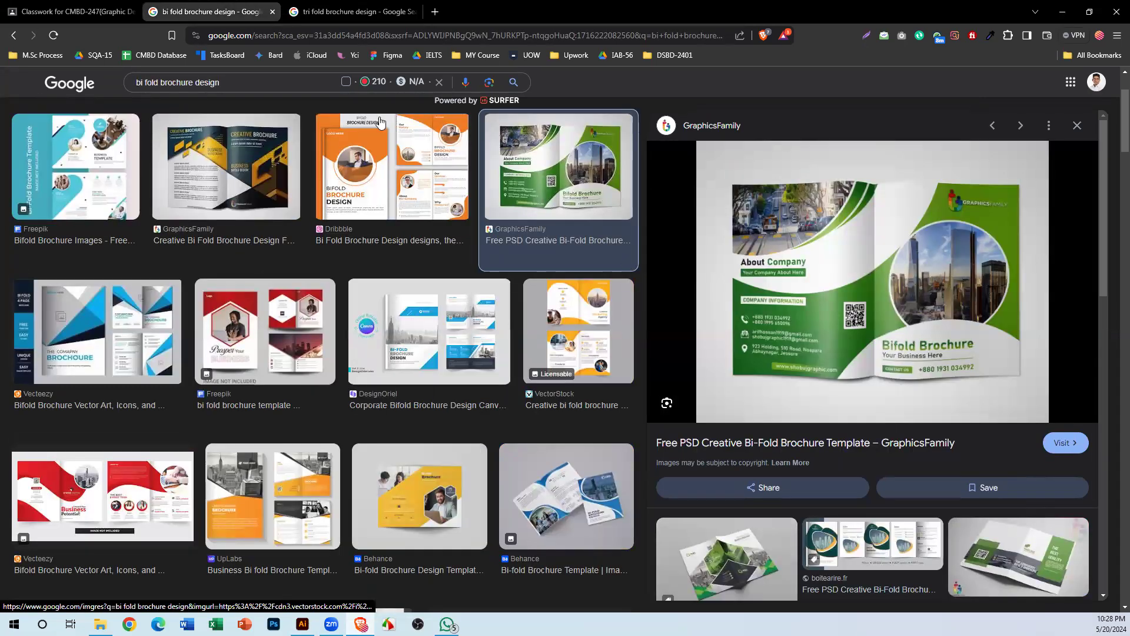
{"action": "scroll", "coordinate": [471, 462], "scroll_direction": "down", "scroll_amount": 7}
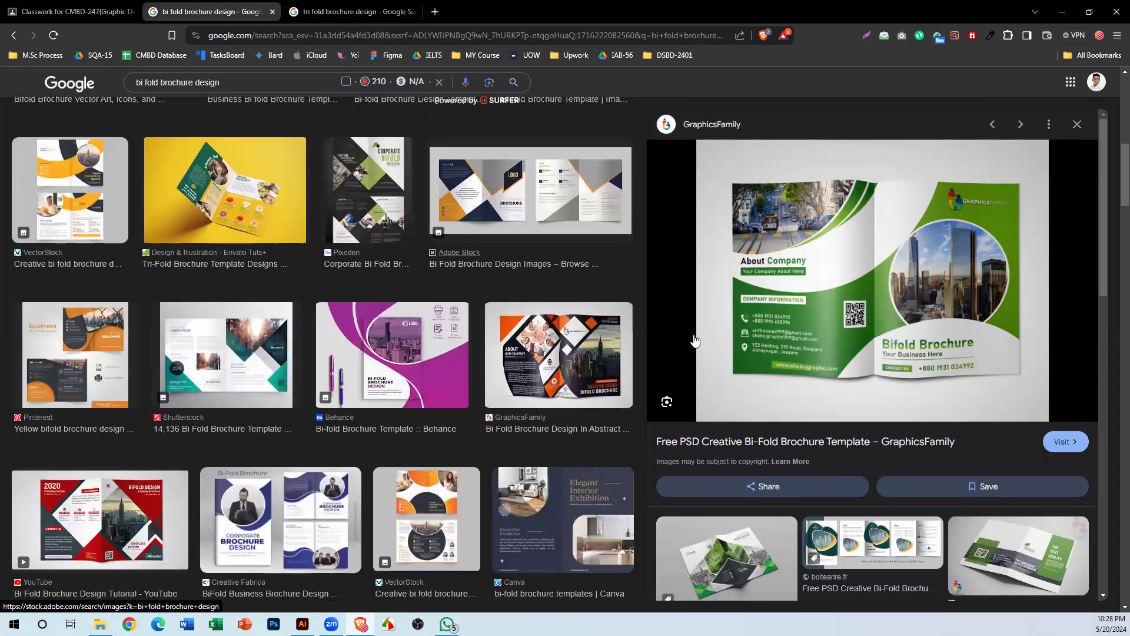
{"action": "scroll", "coordinate": [471, 448], "scroll_direction": "down", "scroll_amount": 4}
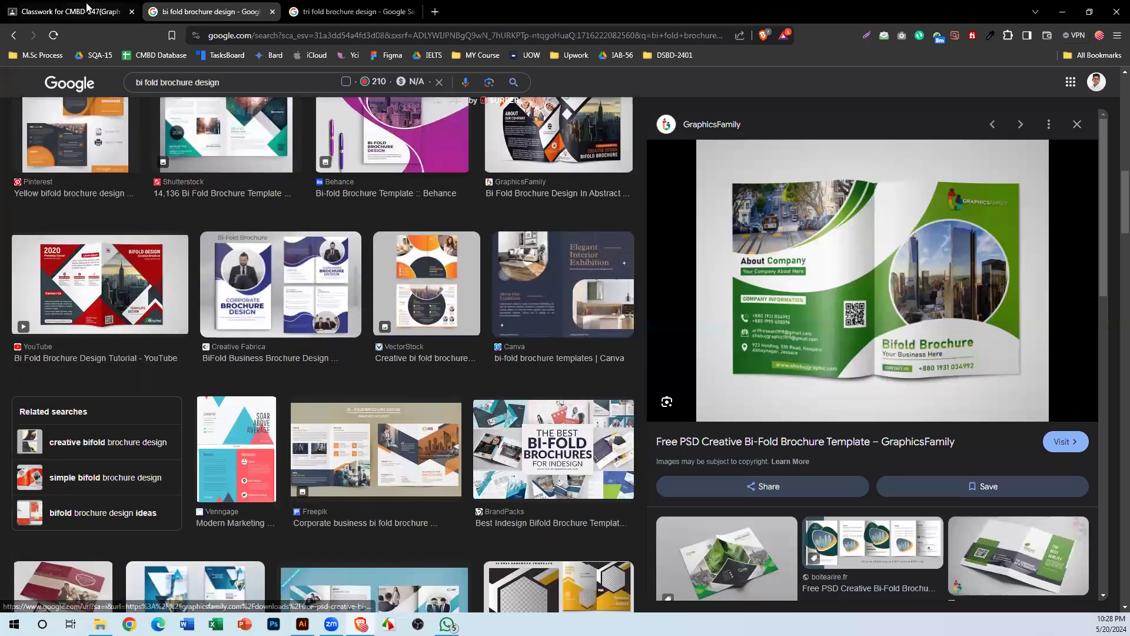
{"action": "left_click", "coordinate": [302, 624]}
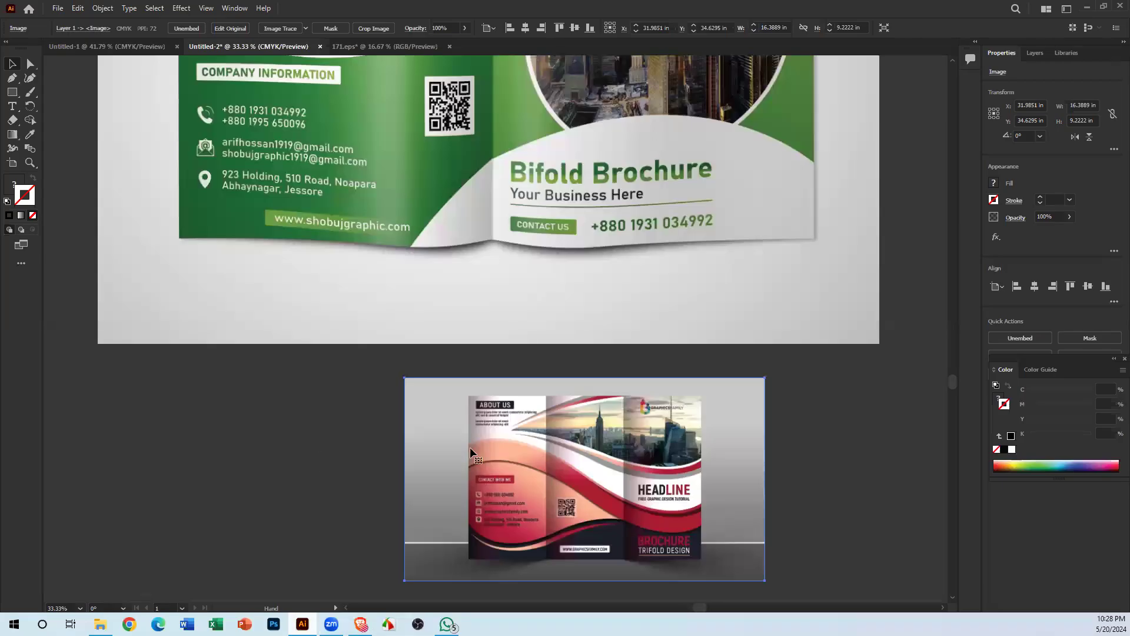
{"action": "left_click", "coordinate": [273, 468]}
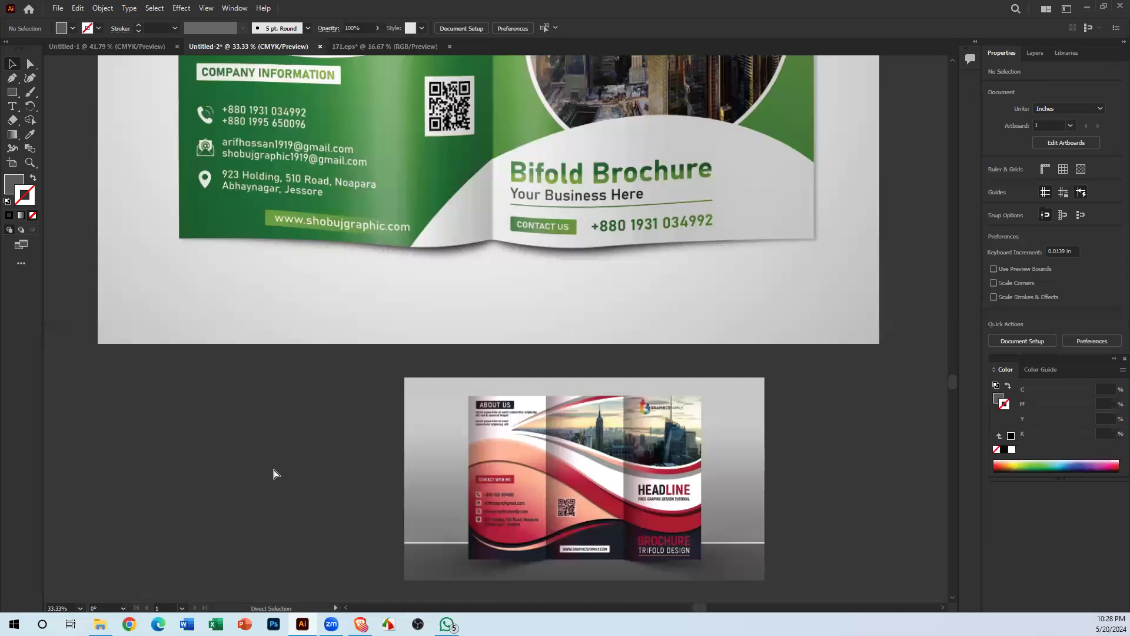
Step: Move the bi-fold brochure image farther to the right of the artboard and the tri-fold image near the artboard's lower edge
{"action": "key", "text": "ctrl+minus"}
{"action": "key", "text": "ctrl+minus"}
{"action": "key", "text": "space"}
{"action": "left_click_drag", "start_coordinate": [457, 117], "coordinate": [160, 347]}
{"action": "left_click_drag", "start_coordinate": [206, 376], "coordinate": [631, 321]}
{"action": "key", "text": "space"}
{"action": "left_click_drag", "start_coordinate": [528, 293], "coordinate": [642, 136]}
{"action": "left_click_drag", "start_coordinate": [331, 325], "coordinate": [240, 85]}
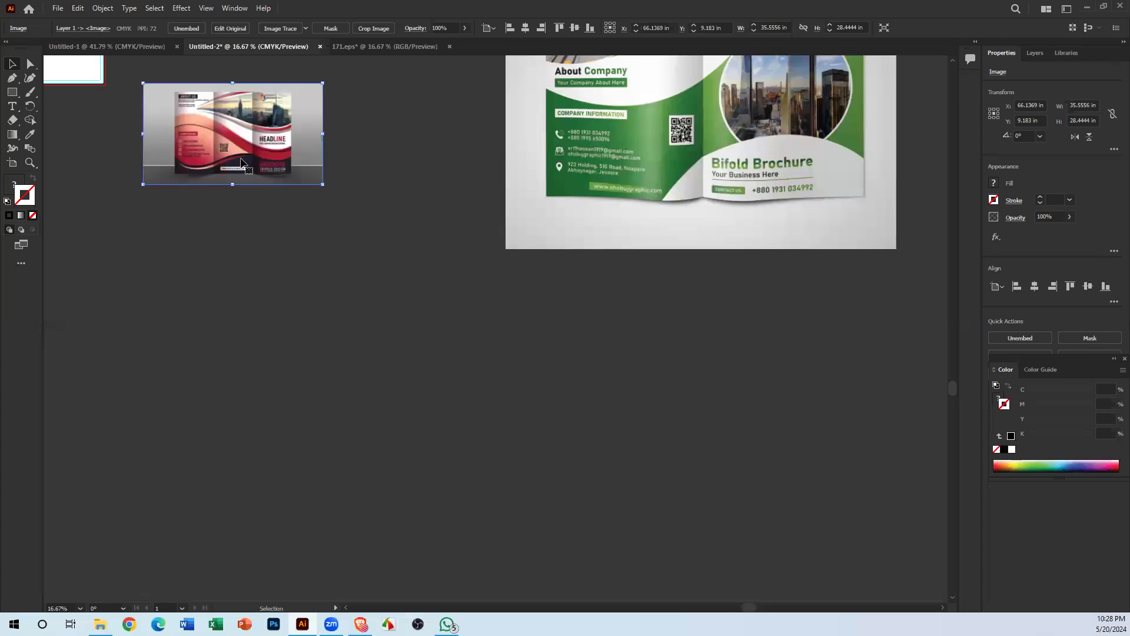
Step: Enlarge the tri-fold brochure image to about 54.13 by 30.46 in and position it below the artboard
{"action": "left_click_drag", "start_coordinate": [323, 186], "coordinate": [737, 606]}
{"action": "key", "text": "space"}
{"action": "left_click_drag", "start_coordinate": [350, 463], "coordinate": [553, 313]}
{"action": "left_click_drag", "start_coordinate": [527, 346], "coordinate": [235, 379]}
{"action": "key", "text": "space"}
{"action": "left_click_drag", "start_coordinate": [309, 323], "coordinate": [376, 316]}
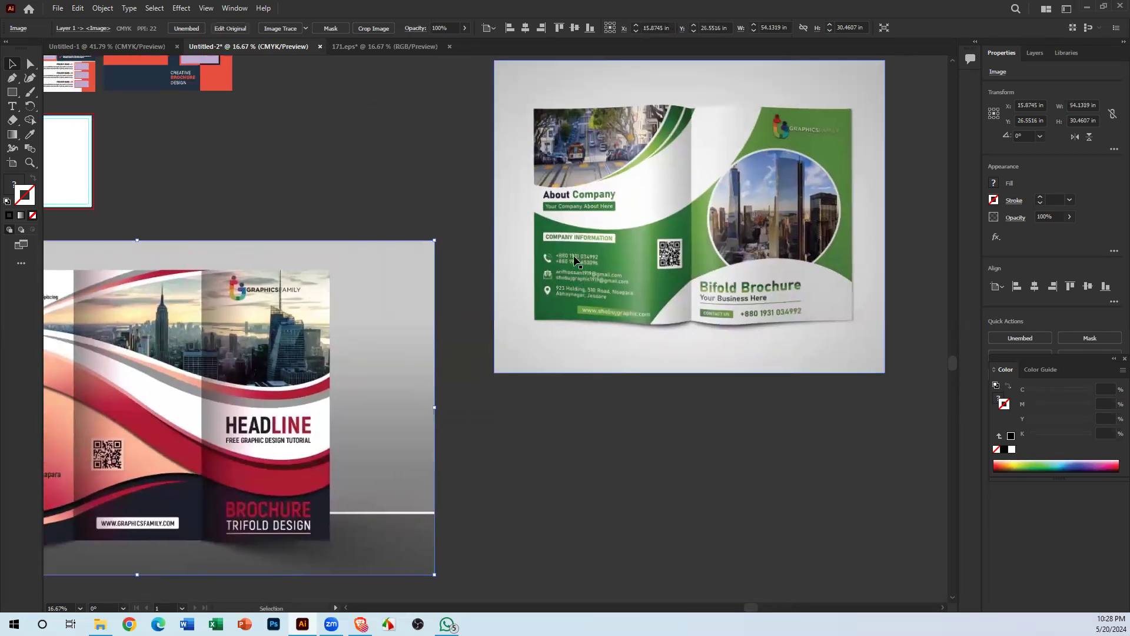
Step: Duplicate the bi-fold brochure image directly to the right of the original
{"action": "left_click_drag", "start_coordinate": [720, 247], "coordinate": [335, 358]}
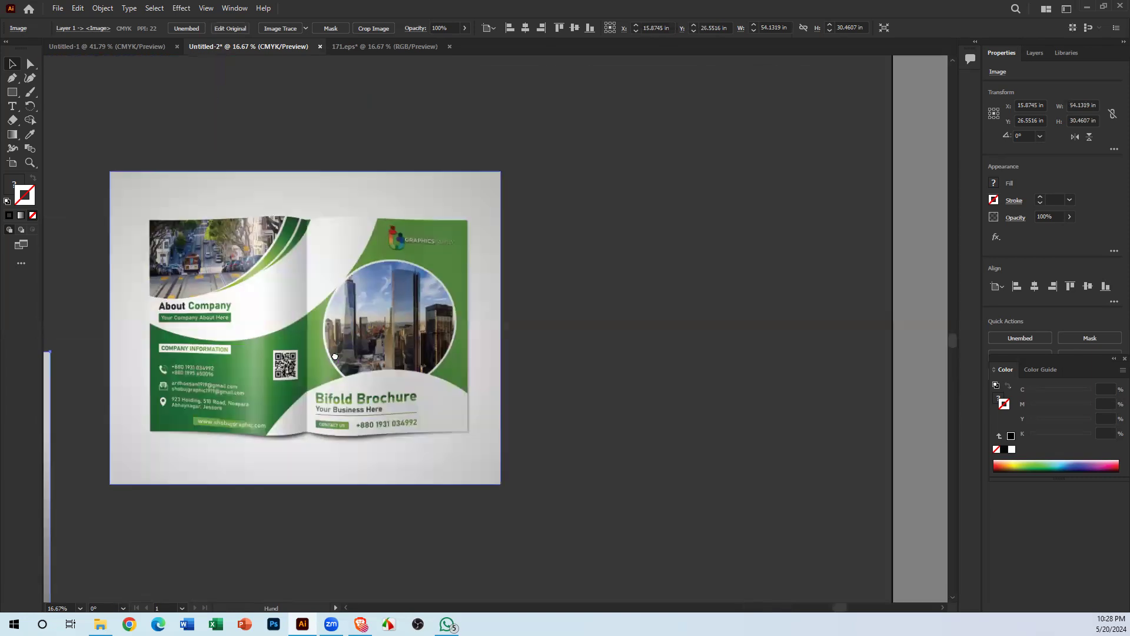
{"action": "left_click_drag", "start_coordinate": [258, 396], "coordinate": [627, 400]}
{"action": "left_click", "coordinate": [429, 471]}
Step: Duplicate the enlarged tri-fold brochure image directly below the original and clear the selection
{"action": "left_click_drag", "start_coordinate": [331, 488], "coordinate": [938, 251]}
{"action": "left_click_drag", "start_coordinate": [386, 269], "coordinate": [593, 231]}
{"action": "left_click_drag", "start_coordinate": [529, 267], "coordinate": [307, 283]}
{"action": "left_click_drag", "start_coordinate": [330, 335], "coordinate": [378, 526]}
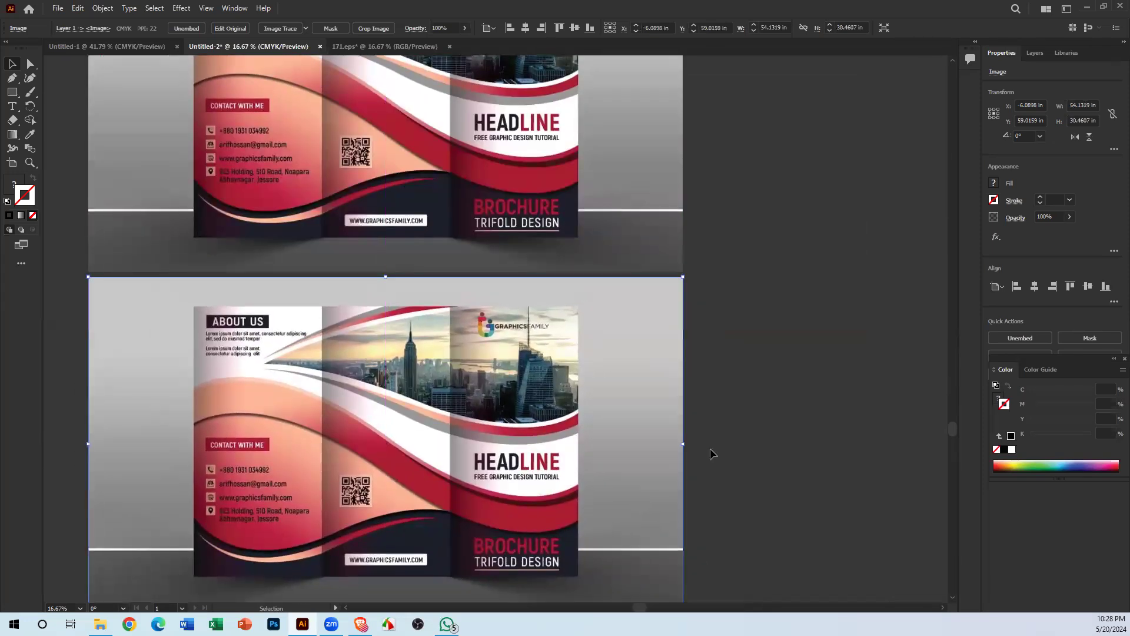
{"action": "left_click", "coordinate": [755, 433]}
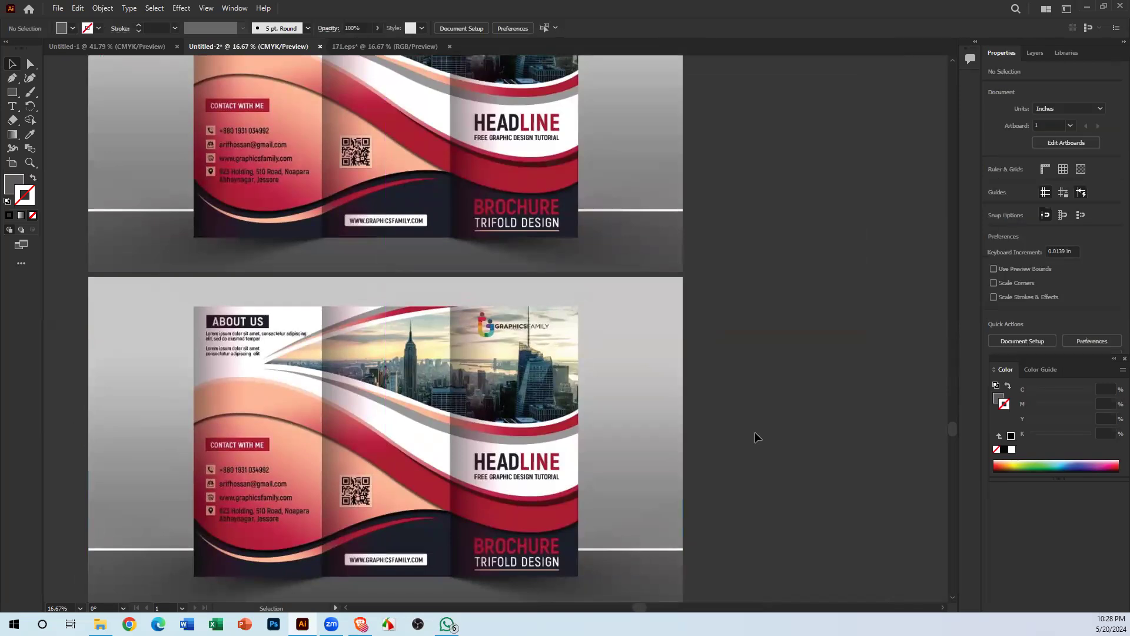
Step: Select both bi-fold brochure images, move them together closer to the artboard artwork and clear the selection
{"action": "key", "text": "ctrl+minus"}
{"action": "left_click_drag", "start_coordinate": [414, 372], "coordinate": [405, 383]}
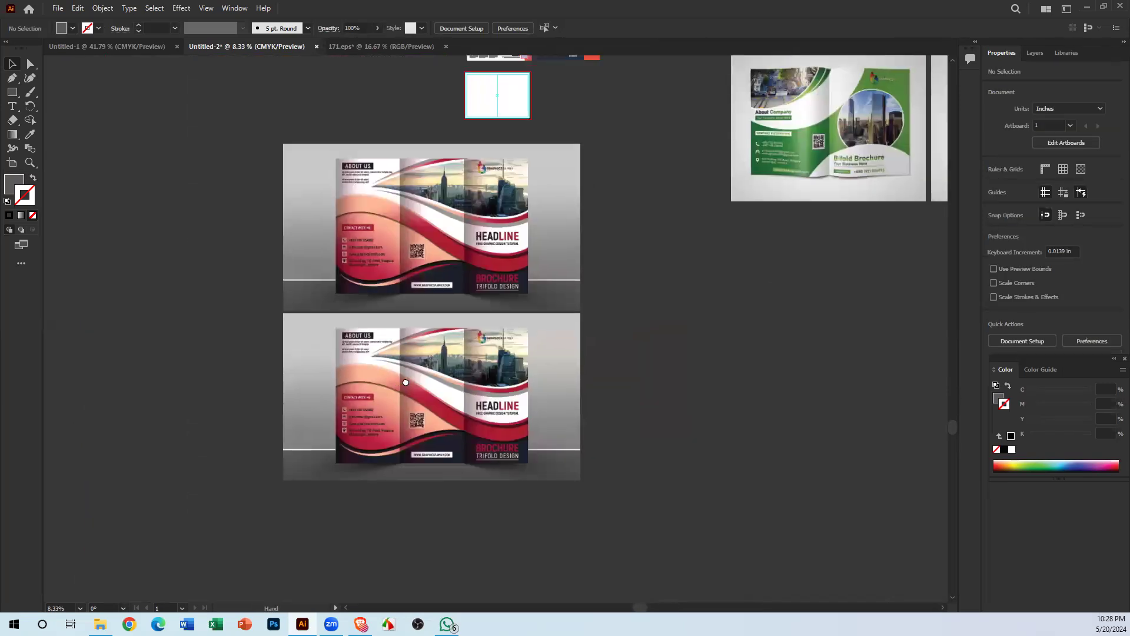
{"action": "left_click_drag", "start_coordinate": [461, 293], "coordinate": [118, 460]}
{"action": "left_click_drag", "start_coordinate": [486, 381], "coordinate": [269, 414]}
{"action": "left_click_drag", "start_coordinate": [416, 353], "coordinate": [401, 373]}
{"action": "left_click_drag", "start_coordinate": [299, 136], "coordinate": [505, 397]}
{"action": "left_click_drag", "start_coordinate": [402, 387], "coordinate": [214, 428]}
{"action": "key", "text": "ctrl+plus"}
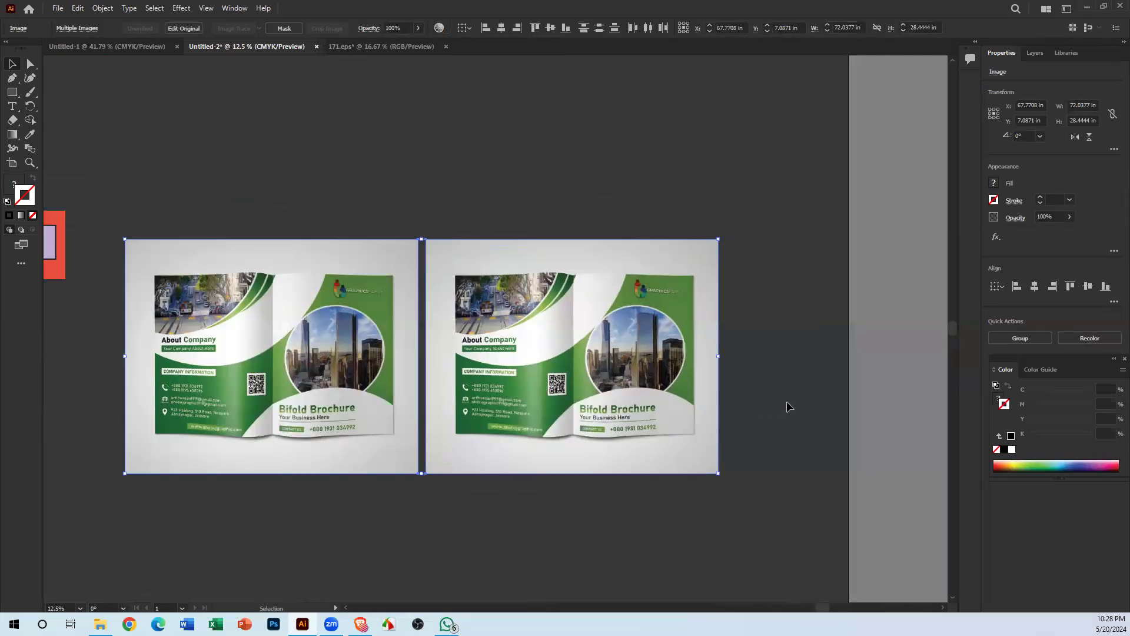
{"action": "left_click", "coordinate": [773, 369]}
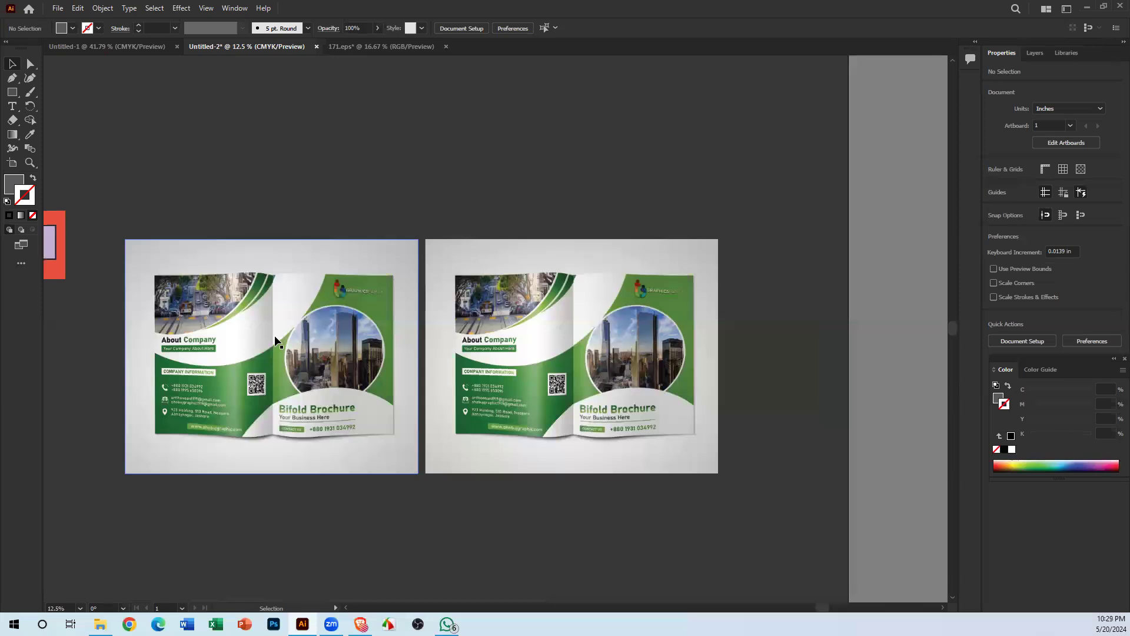
{"action": "scroll", "coordinate": [259, 338], "scroll_direction": "down", "scroll_amount": 2}
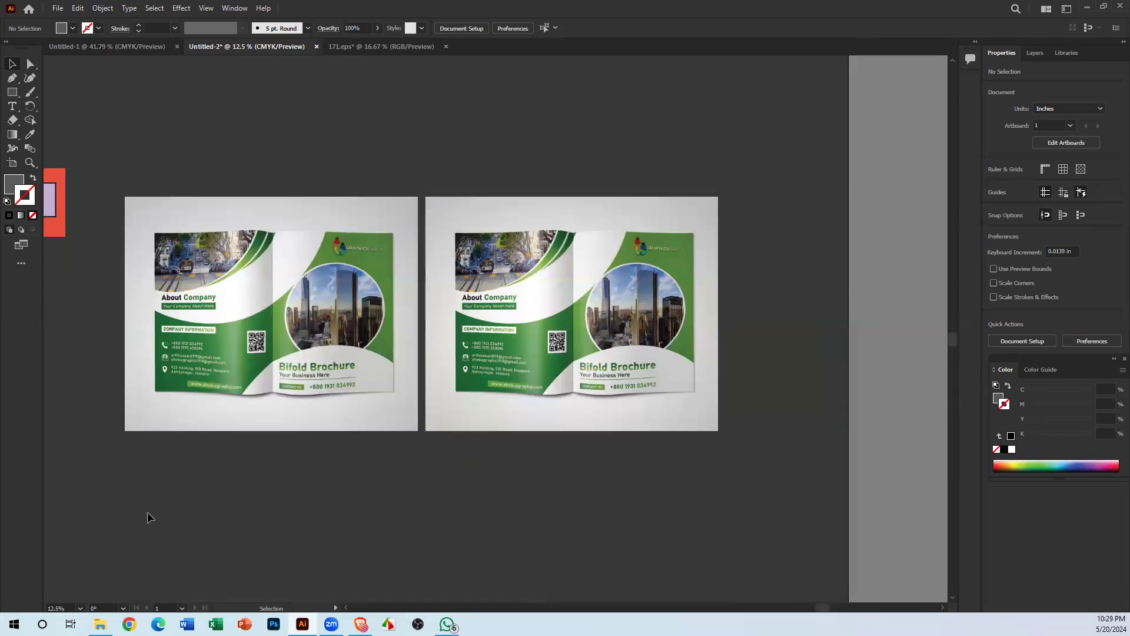
Step: Examine the bi-fold and tri-fold brochure reference images placed around the artboard, comparing their panels and folds
{"action": "left_click_drag", "start_coordinate": [129, 529], "coordinate": [862, 286]}
{"action": "left_click_drag", "start_coordinate": [531, 332], "coordinate": [356, 341]}
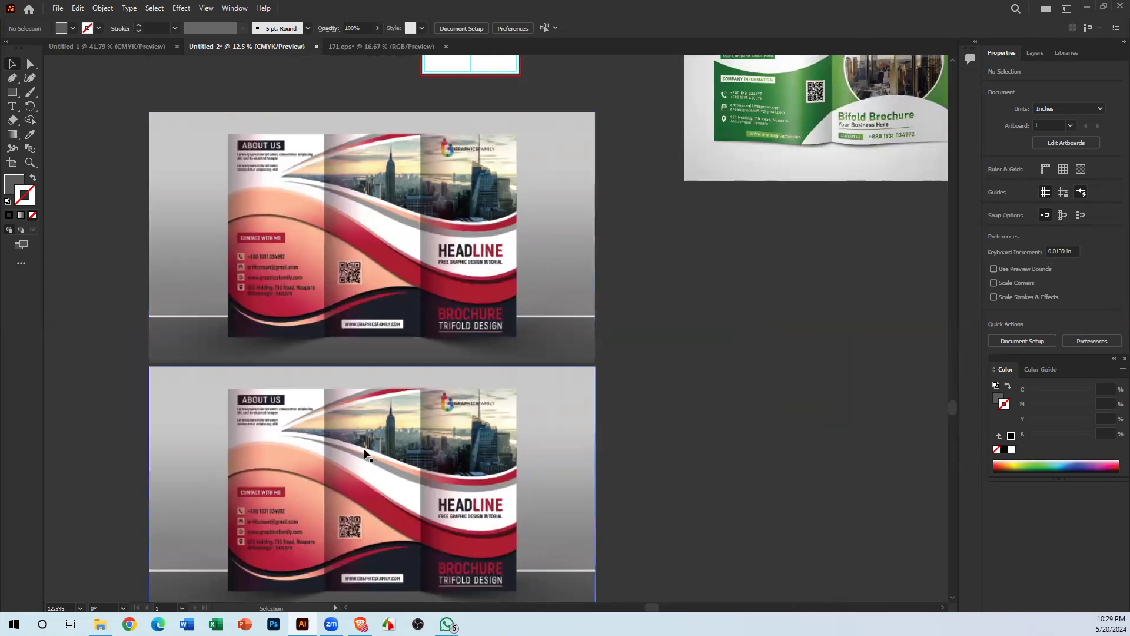
{"action": "scroll", "coordinate": [321, 179], "scroll_direction": "down", "scroll_amount": 1}
{"action": "scroll", "coordinate": [298, 349], "scroll_direction": "down", "scroll_amount": 5}
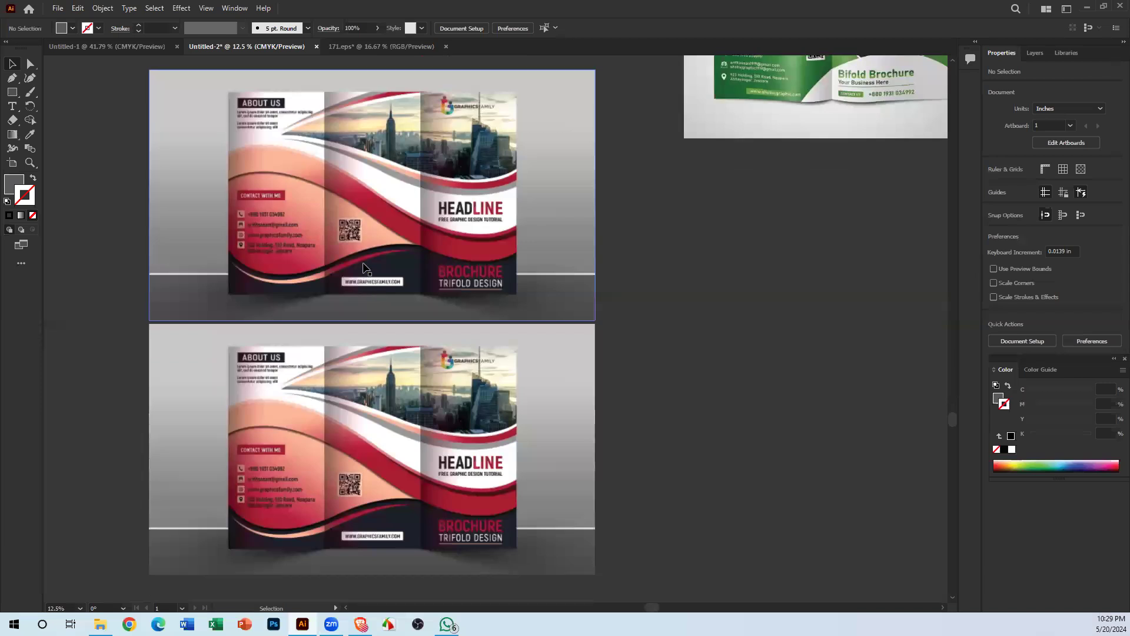
{"action": "scroll", "coordinate": [335, 351], "scroll_direction": "up", "scroll_amount": 3}
{"action": "left_click_drag", "start_coordinate": [529, 354], "coordinate": [320, 397]}
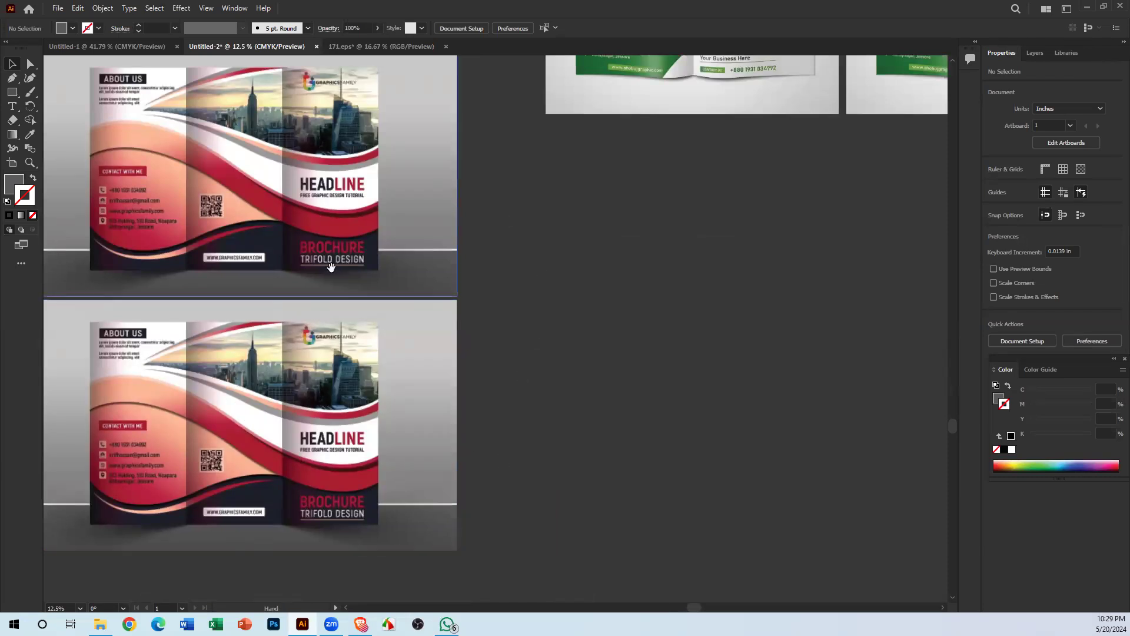
{"action": "left_click_drag", "start_coordinate": [332, 267], "coordinate": [469, 296]}
{"action": "left_click_drag", "start_coordinate": [407, 376], "coordinate": [392, 395]}
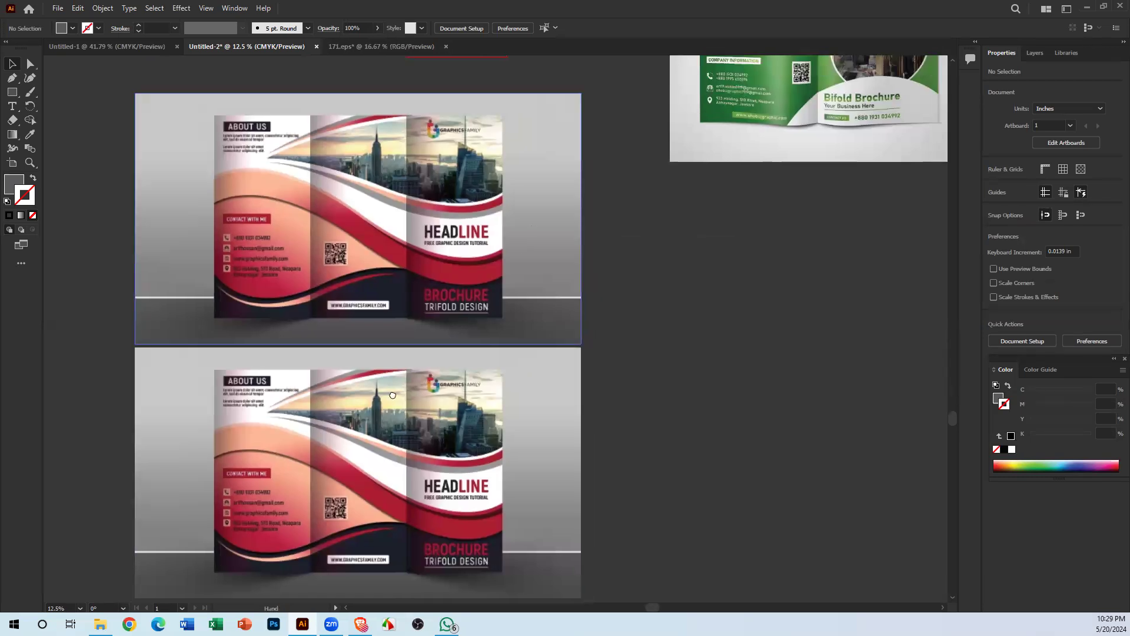
Step: Delete both bi-fold and both tri-fold brochure reference images from the document
{"action": "left_click_drag", "start_coordinate": [602, 188], "coordinate": [426, 412]}
{"action": "left_click_drag", "start_coordinate": [470, 348], "coordinate": [335, 386]}
{"action": "left_click_drag", "start_coordinate": [678, 267], "coordinate": [512, 504]}
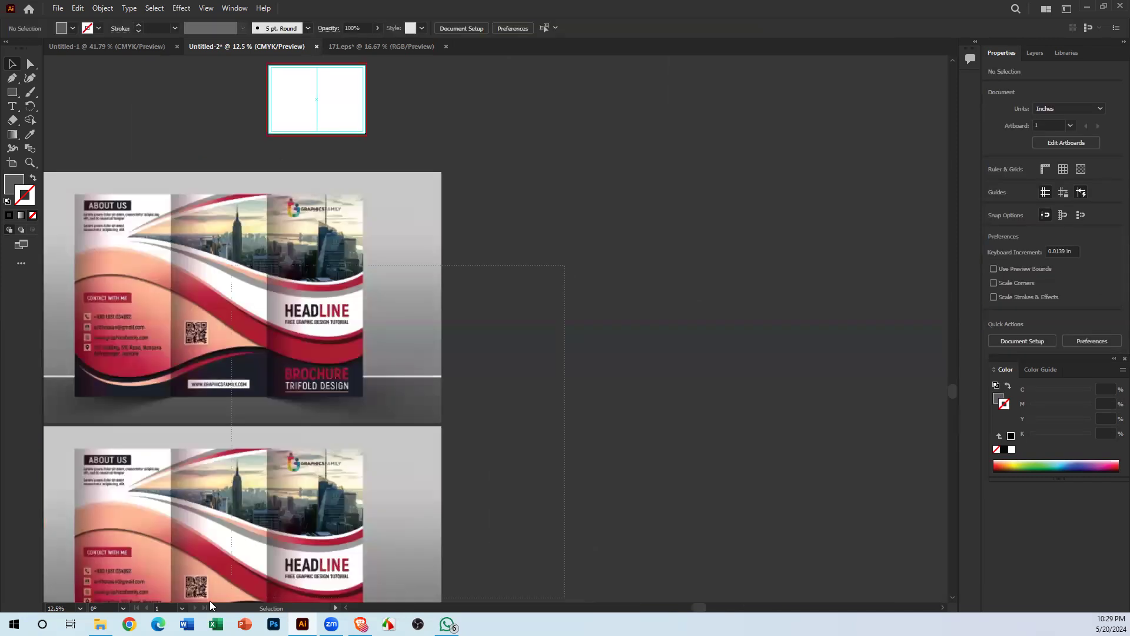
{"action": "left_click_drag", "start_coordinate": [210, 600], "coordinate": [210, 600]}
{"action": "key", "text": "Delete"}
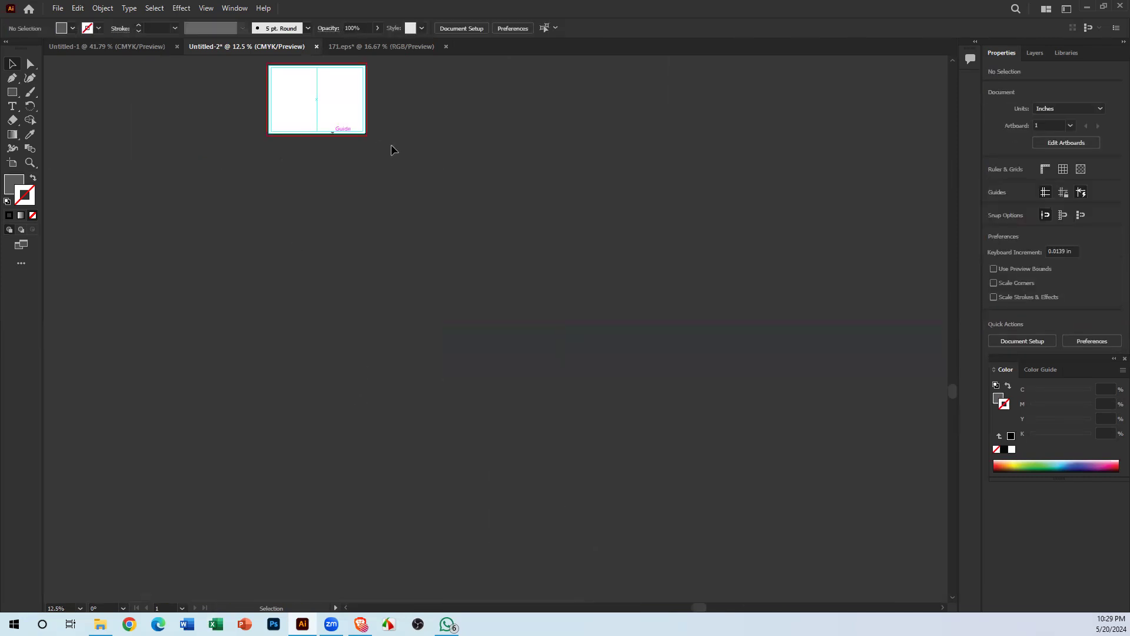
Step: Examine the empty artboard with its bleed, margin and centre-fold guides beneath the brochure artwork
{"action": "left_click_drag", "start_coordinate": [381, 362], "coordinate": [394, 482]}
{"action": "left_click", "coordinate": [344, 302], "text": "ctrl"}
{"action": "left_click", "coordinate": [344, 302], "text": "ctrl"}
{"action": "left_click", "coordinate": [345, 302], "text": "ctrl"}
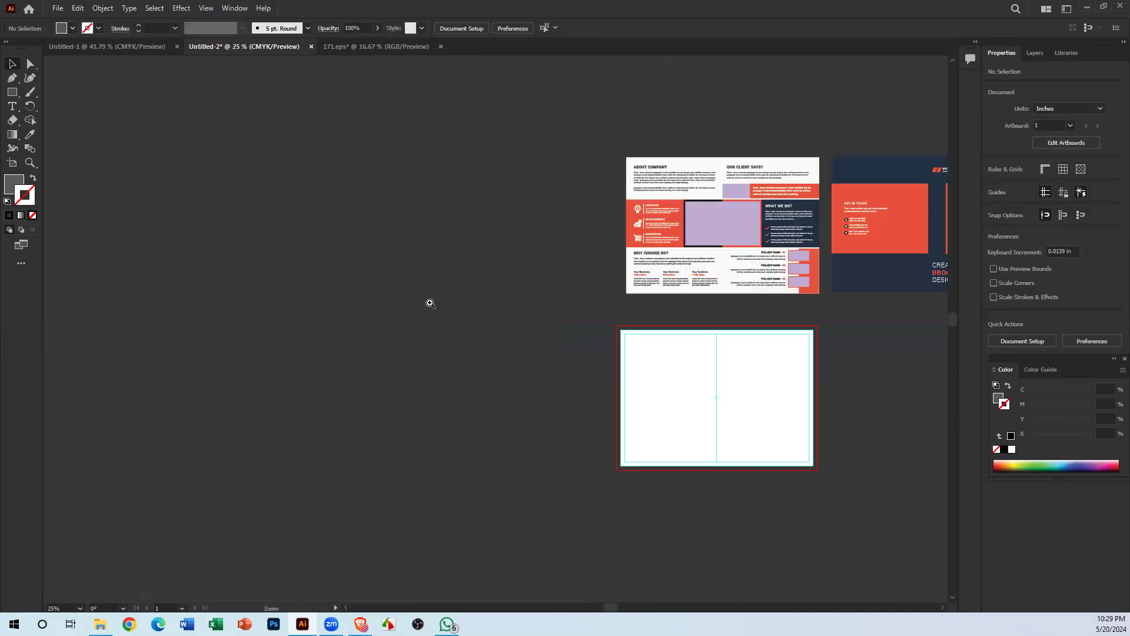
{"action": "left_click_drag", "start_coordinate": [641, 352], "coordinate": [645, 356]}
{"action": "key", "text": "ctrl+plus"}
{"action": "left_click_drag", "start_coordinate": [339, 474], "coordinate": [464, 369]}
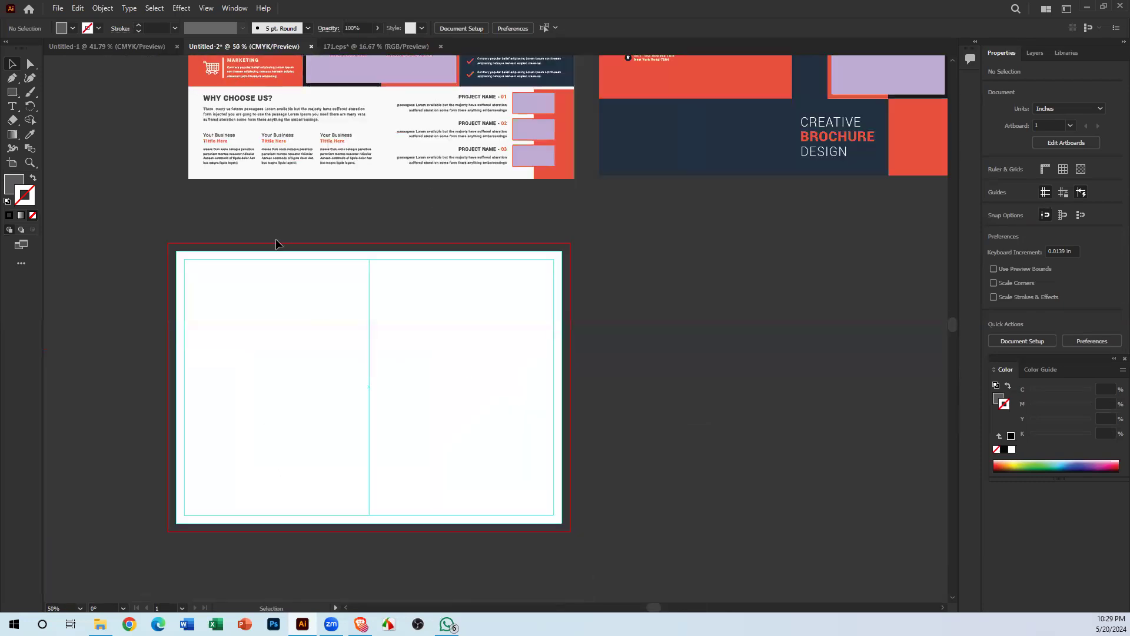
{"action": "key", "text": "a"}
{"action": "key", "text": "v"}
{"action": "key", "text": "ctrl+n"}
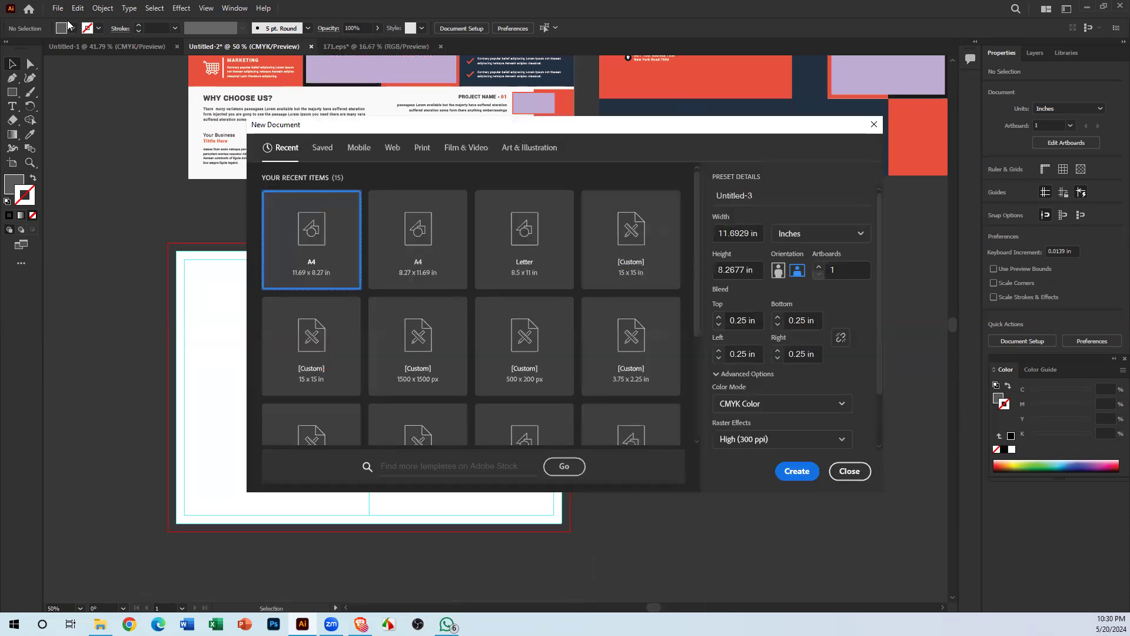
{"action": "left_click", "coordinate": [821, 236]}
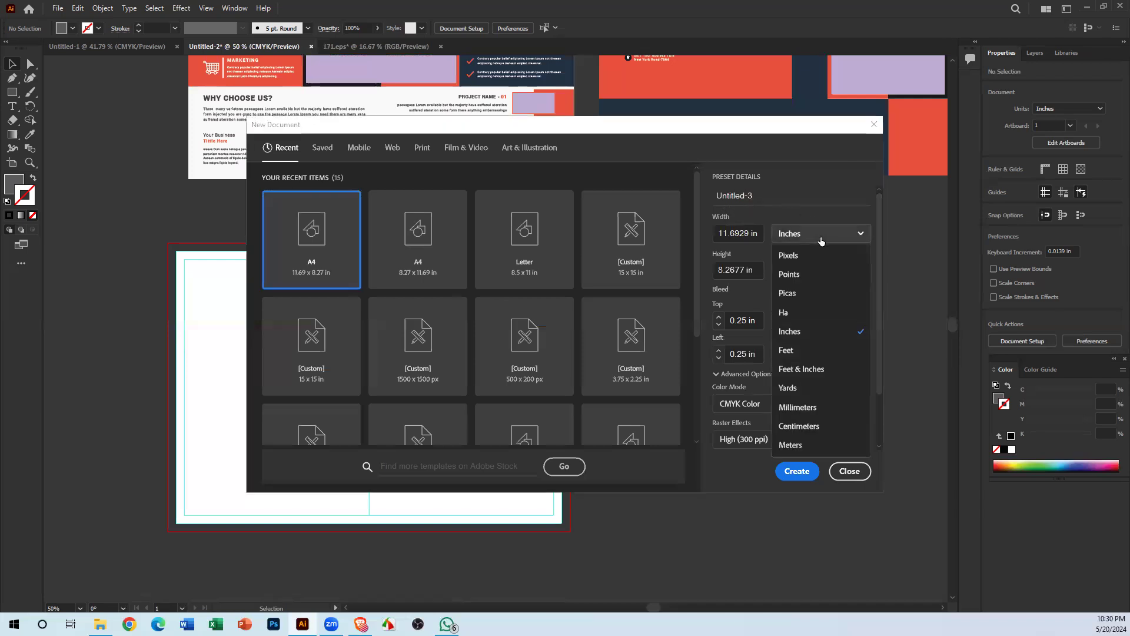
{"action": "left_click", "coordinate": [419, 151]}
{"action": "left_click", "coordinate": [421, 148]}
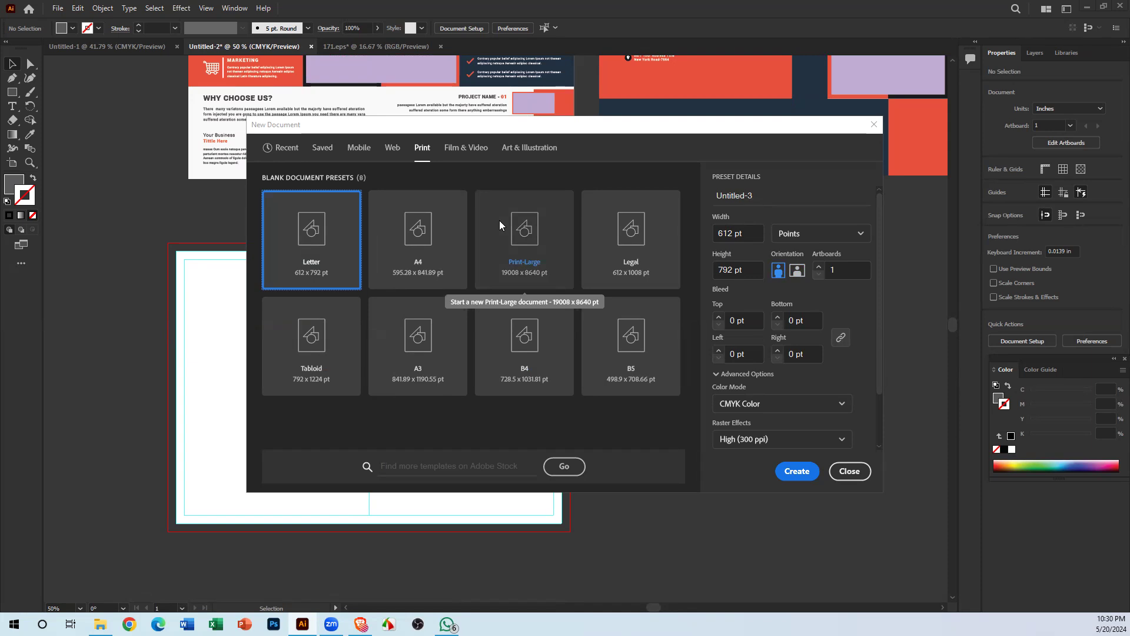
{"action": "left_click", "coordinate": [850, 471]}
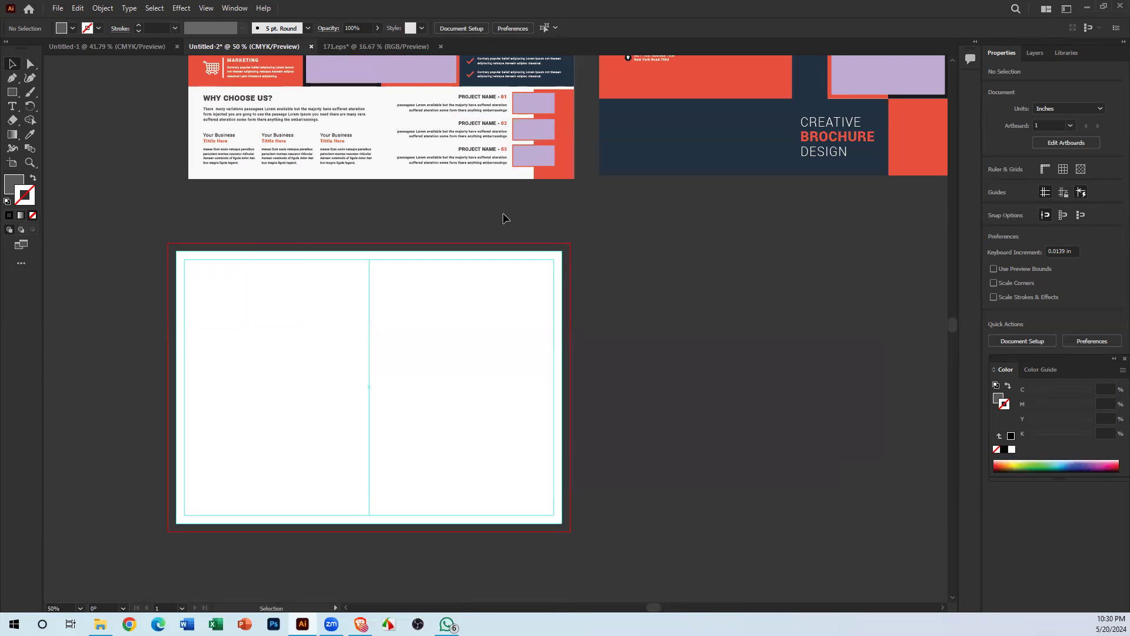
Step: Set up a new print document from the A4 preset, with inches as units and landscape orientation
{"action": "key", "text": "ctrl+n"}
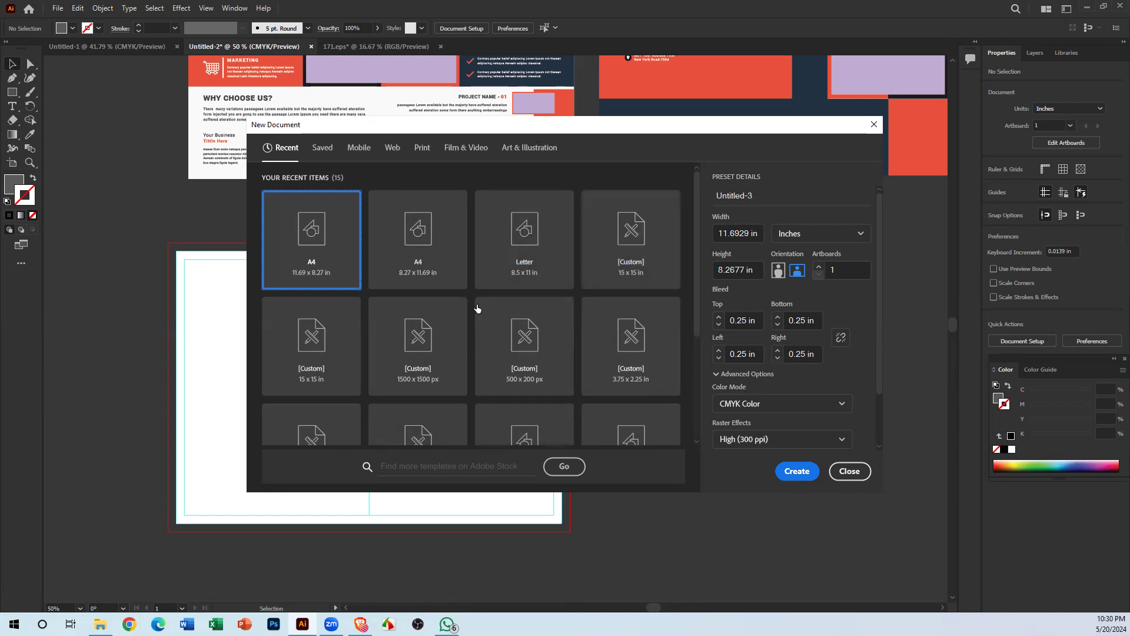
{"action": "left_click", "coordinate": [426, 146]}
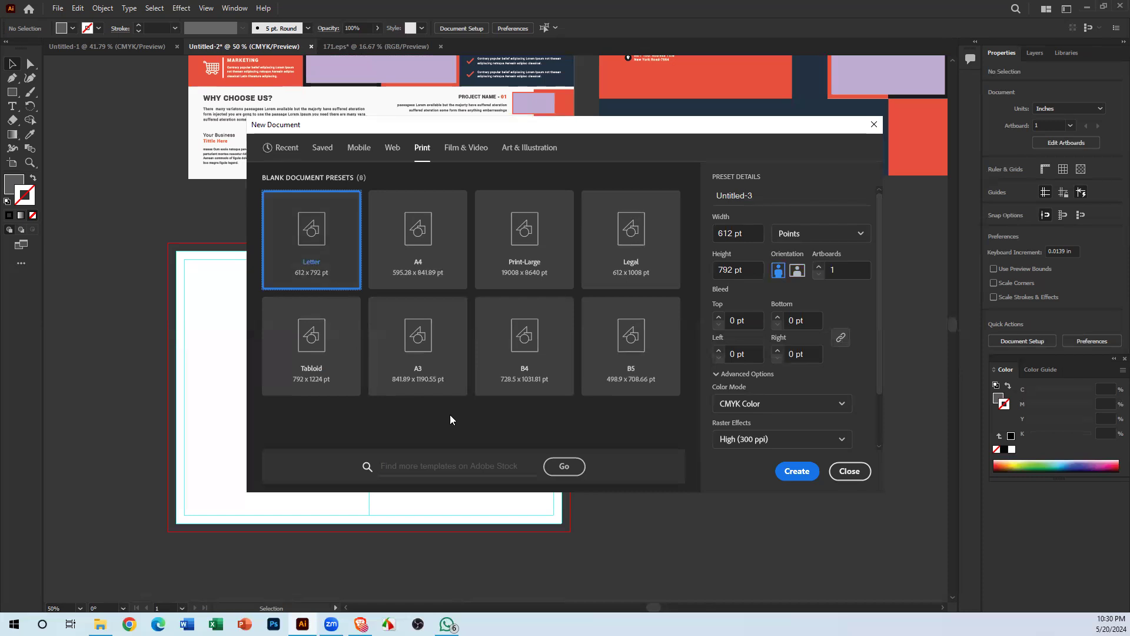
{"action": "left_click", "coordinate": [785, 235]}
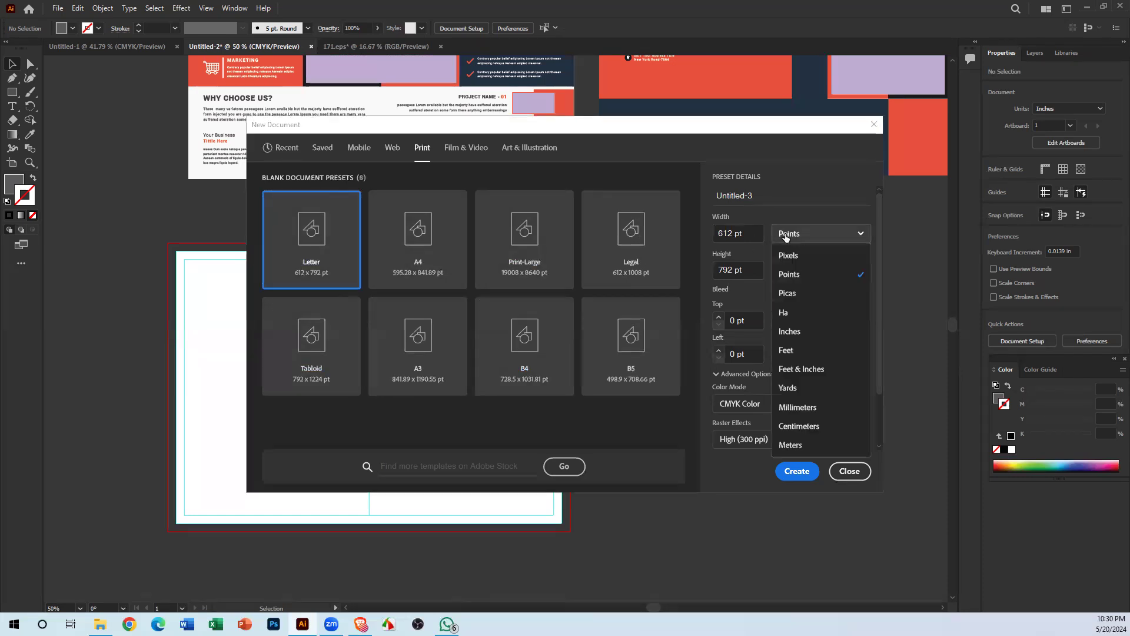
{"action": "left_click", "coordinate": [443, 230]}
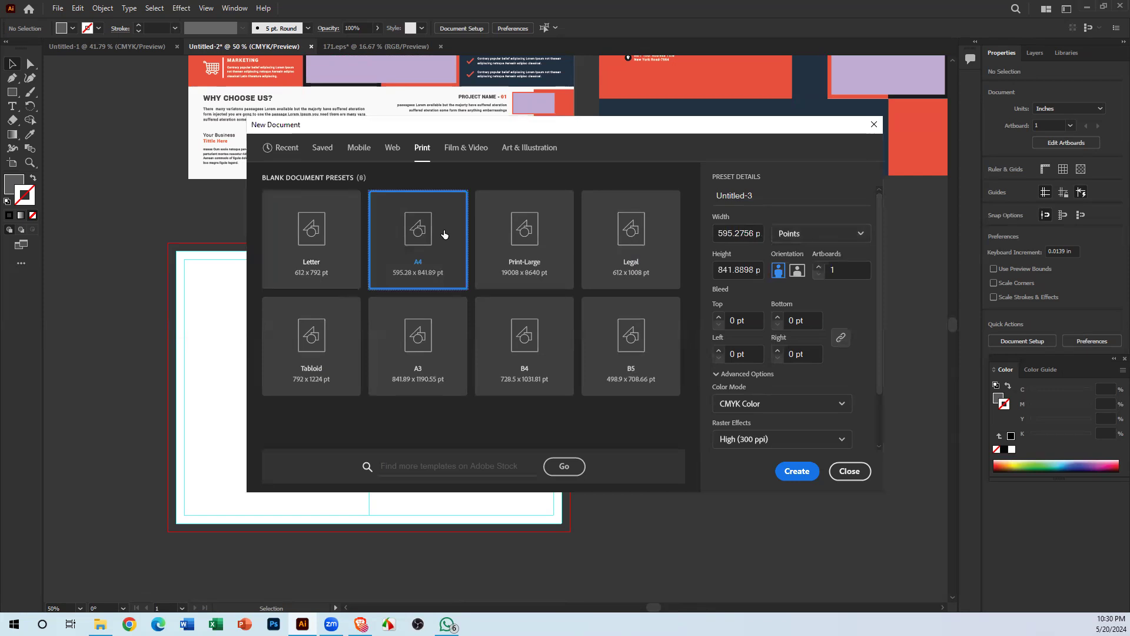
{"action": "left_click", "coordinate": [838, 234]}
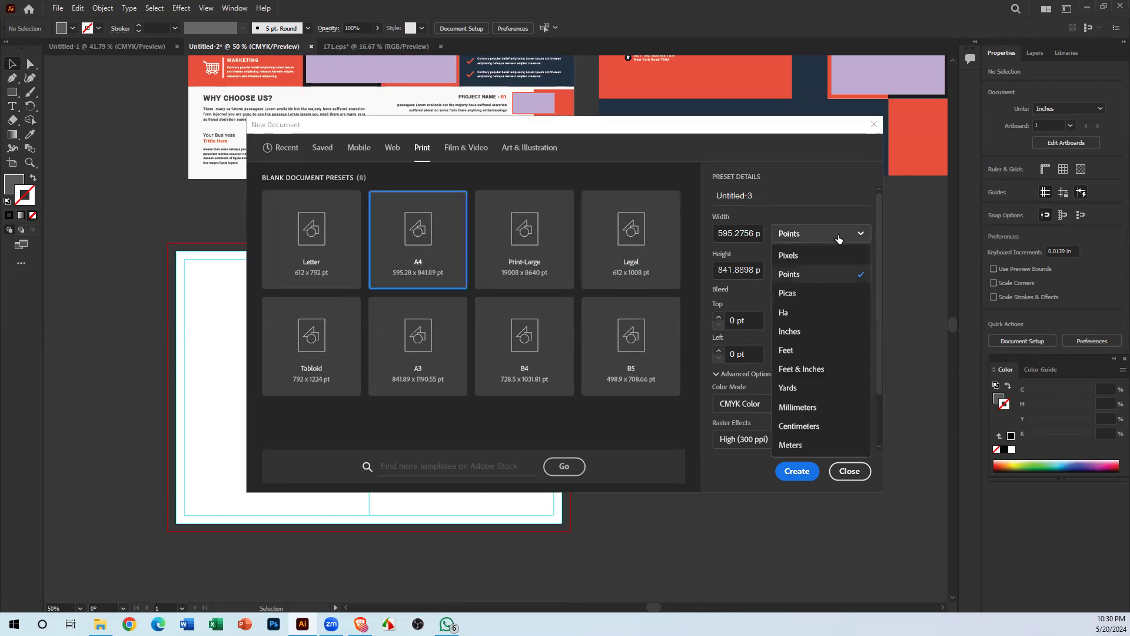
{"action": "left_click", "coordinate": [790, 330]}
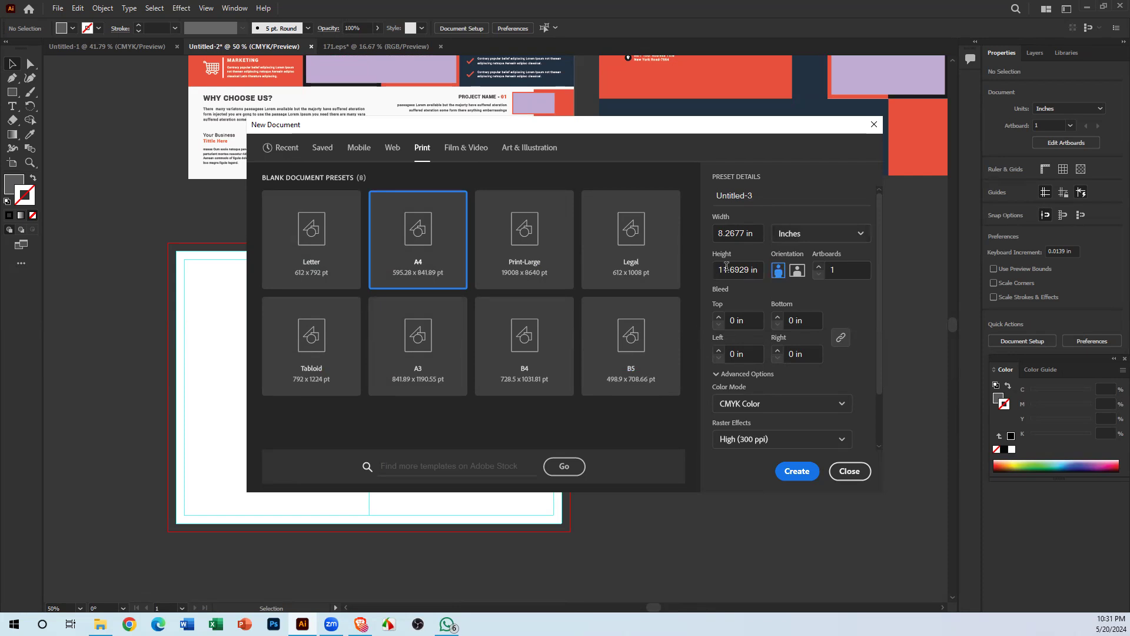
{"action": "left_click", "coordinate": [797, 272]}
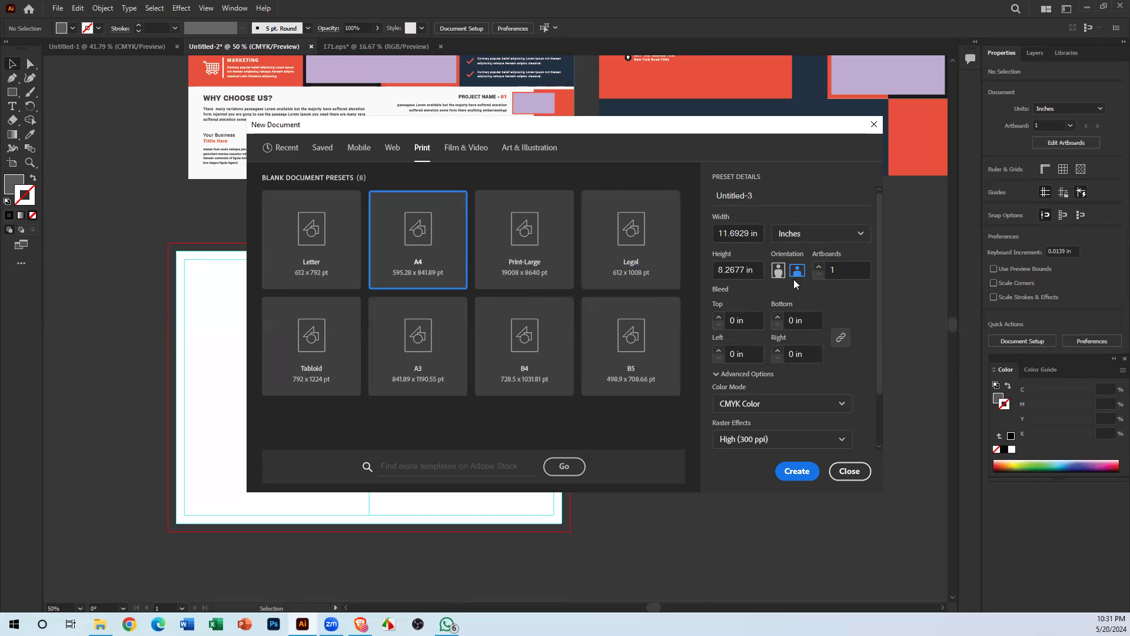
Step: Set the bleed to 0.25 in on all sides and create the new document
{"action": "left_click", "coordinate": [744, 318]}
{"action": "type", "text": ".25"}
{"action": "left_click", "coordinate": [841, 340]}
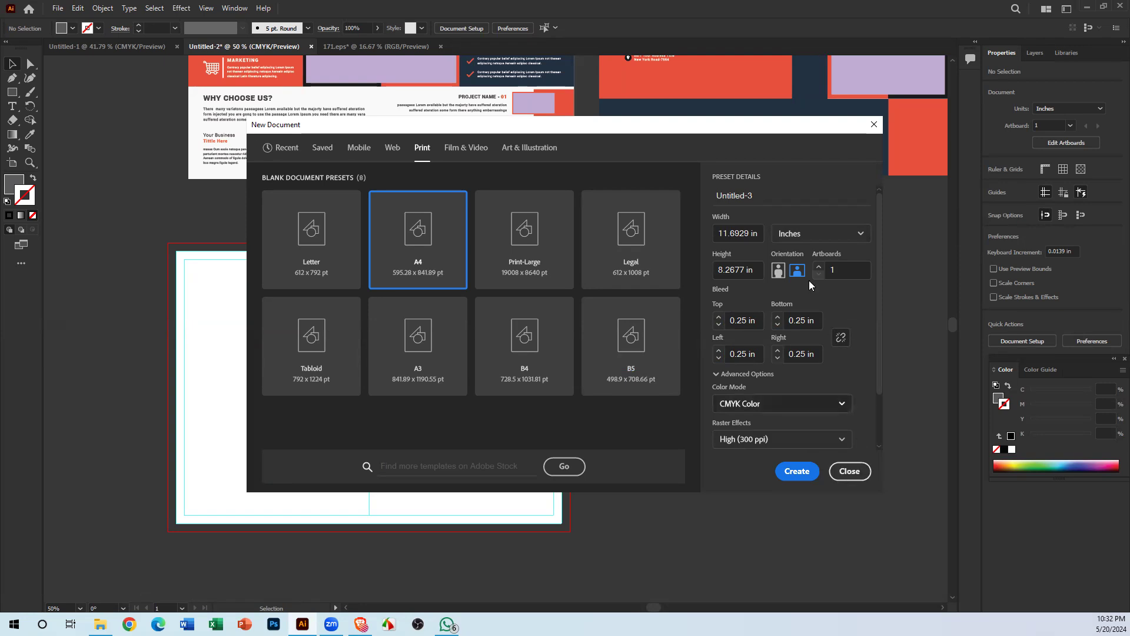
{"action": "left_click", "coordinate": [797, 472]}
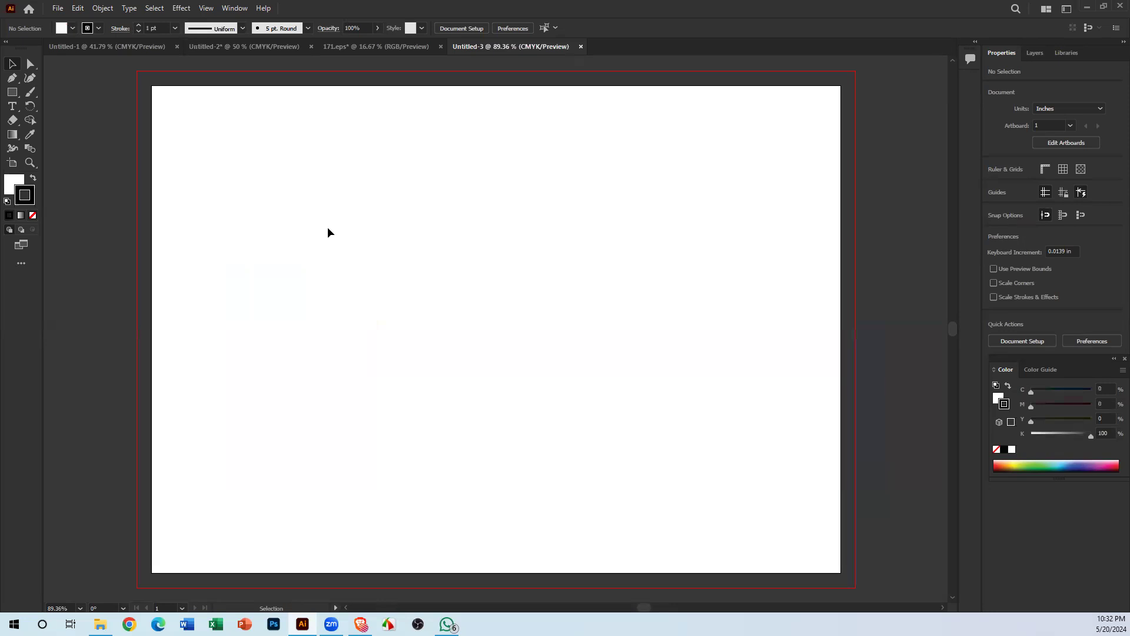
Step: Remove the stroke colour and draw a rectangle covering the whole artboard, 11.6929 by 8.2677 in
{"action": "key", "text": "ctrl+minus"}
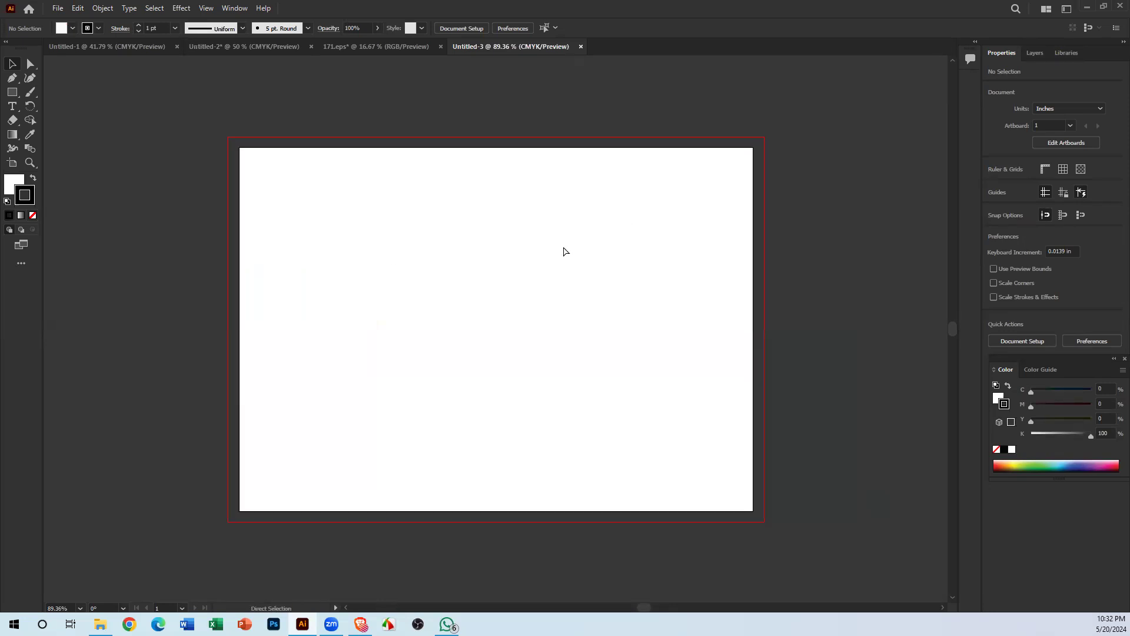
{"action": "left_click", "coordinate": [32, 216]}
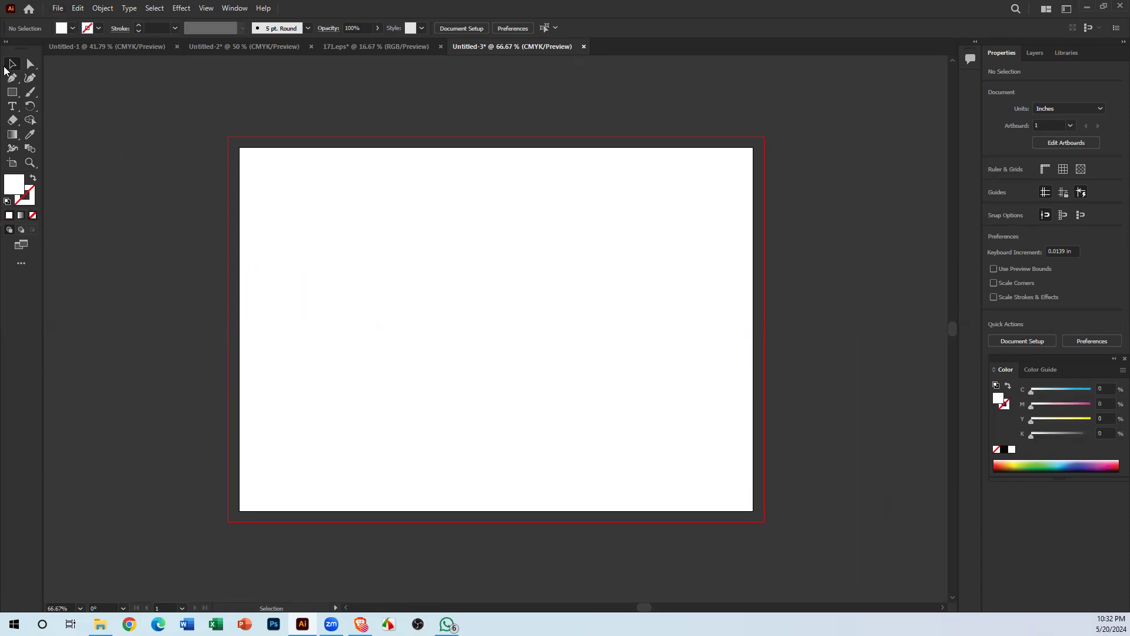
{"action": "left_click", "coordinate": [16, 95]}
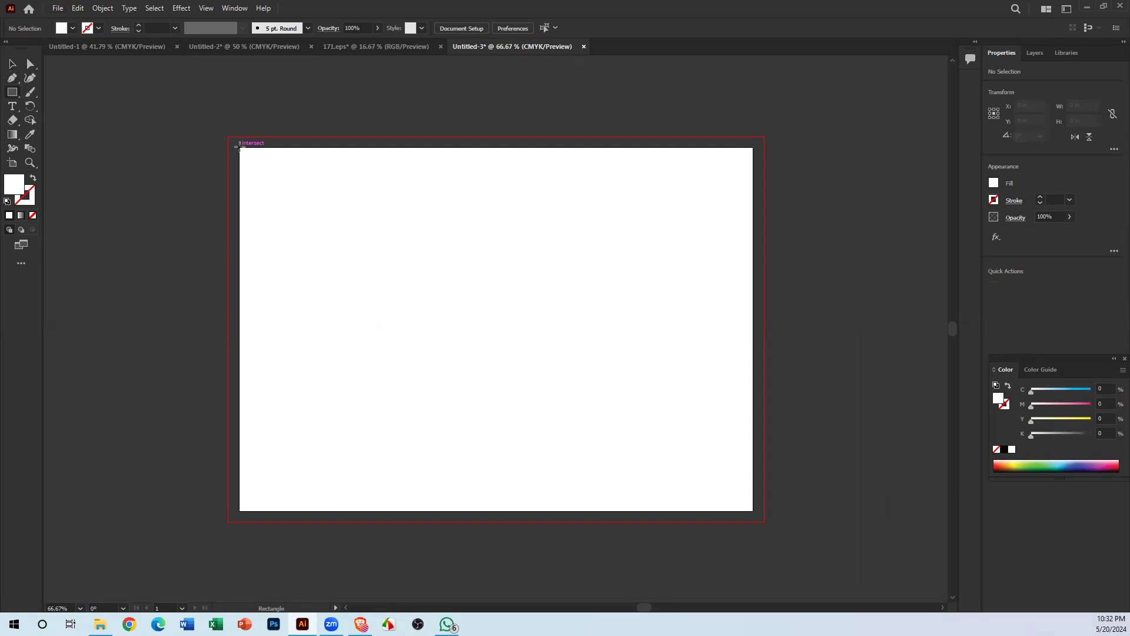
{"action": "left_click_drag", "start_coordinate": [243, 153], "coordinate": [752, 510]}
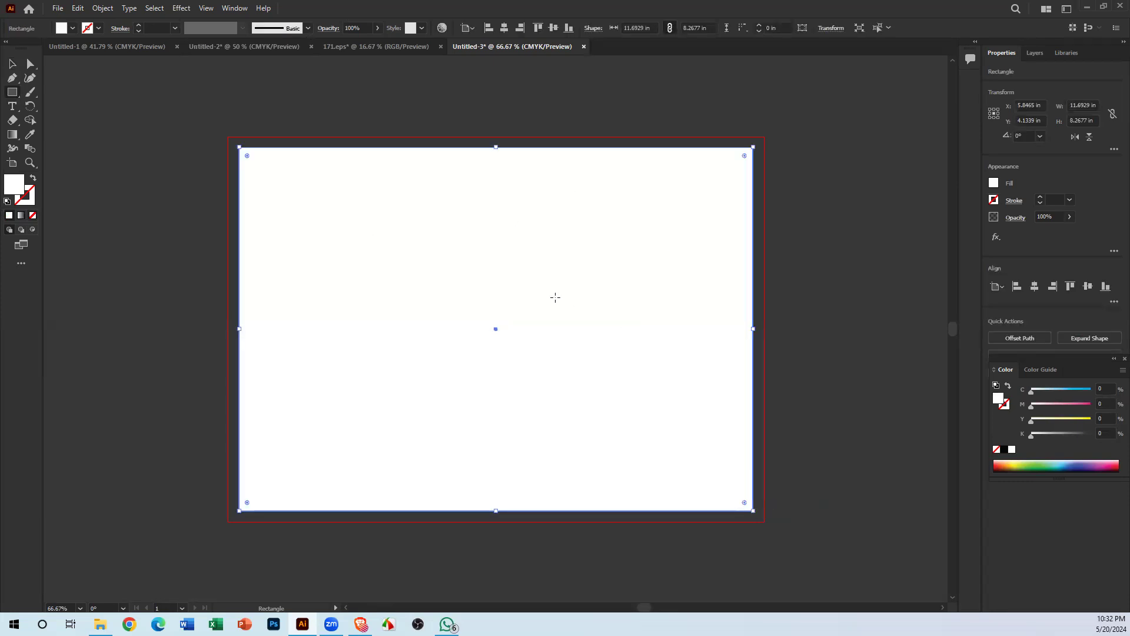
Step: Offset the artboard-sized rectangle's path inward by -0.25 in to form the margin rectangle
{"action": "left_click", "coordinate": [111, 9]}
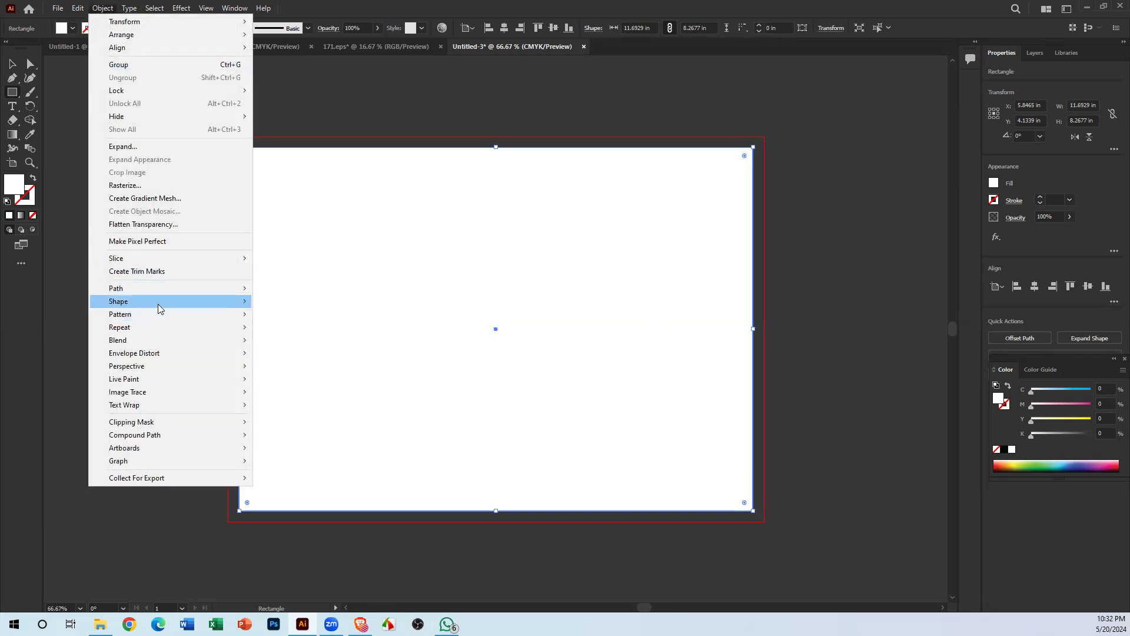
{"action": "mouse_move", "coordinate": [157, 303]}
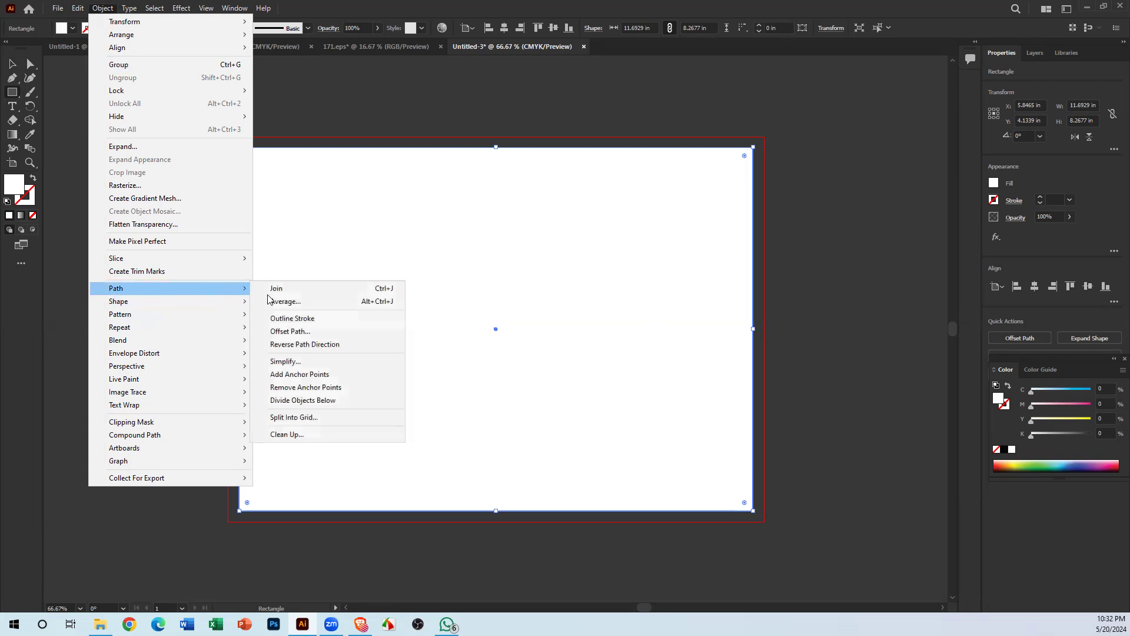
{"action": "left_click", "coordinate": [321, 332]}
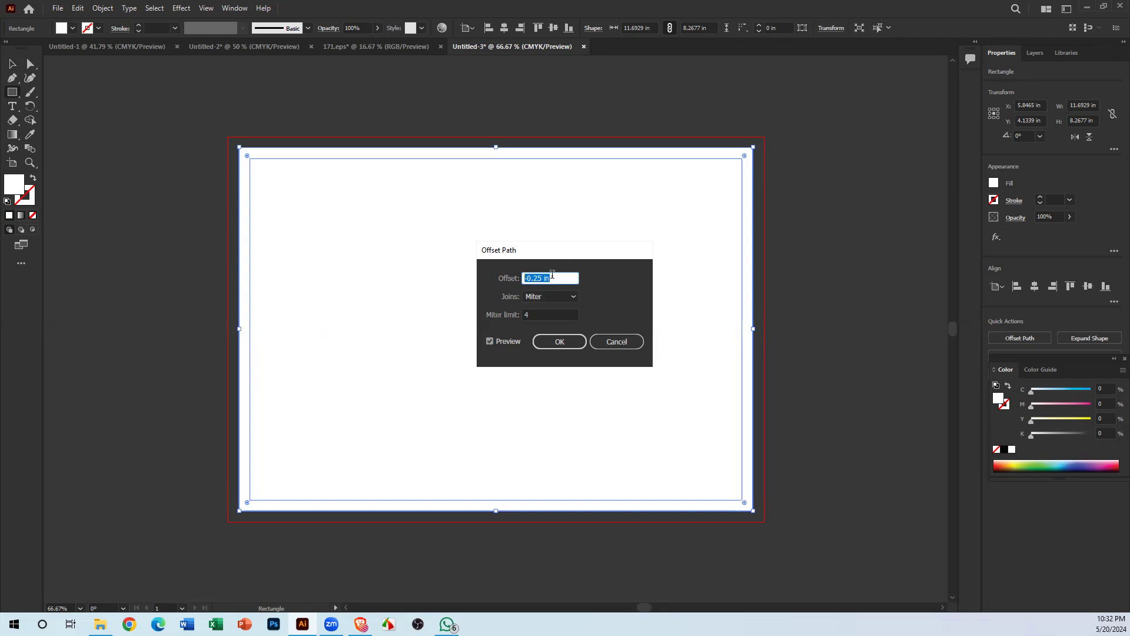
{"action": "type", "text": "-/"}
{"action": "type", "text": "25in"}
{"action": "left_click", "coordinate": [505, 340]}
{"action": "left_click", "coordinate": [505, 340]}
{"action": "left_click", "coordinate": [555, 345]}
Step: Split the inner margin rectangle into a grid of 1 row and 2 columns with a 0 in gutter
{"action": "left_click", "coordinate": [12, 63]}
{"action": "left_click", "coordinate": [257, 97]}
{"action": "left_click", "coordinate": [457, 202]}
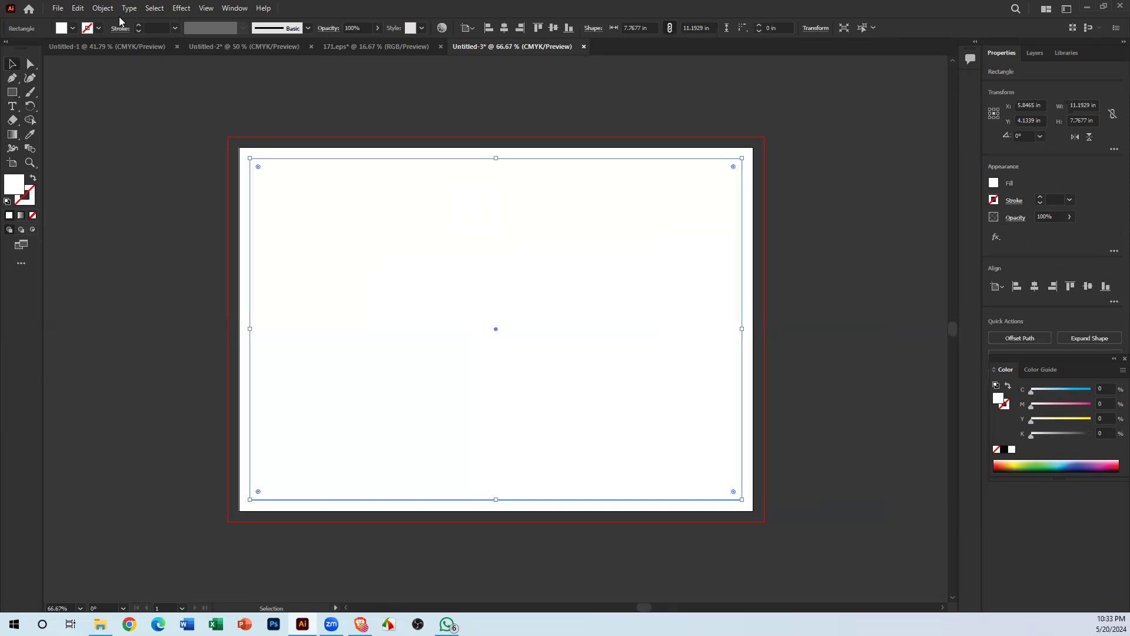
{"action": "left_click", "coordinate": [101, 8]}
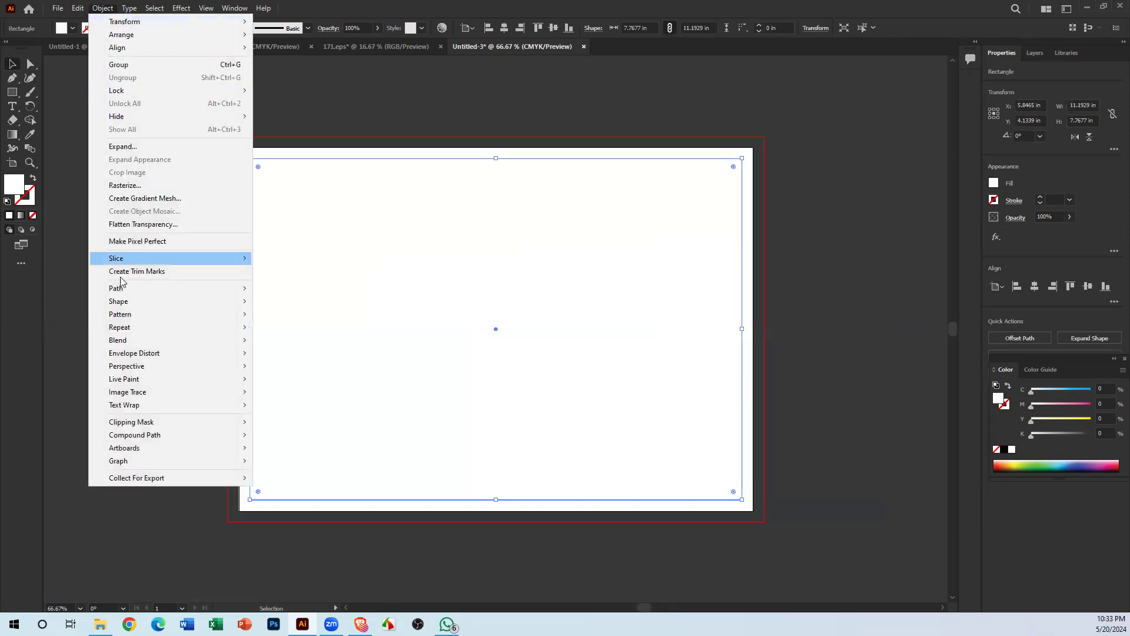
{"action": "mouse_move", "coordinate": [129, 294]}
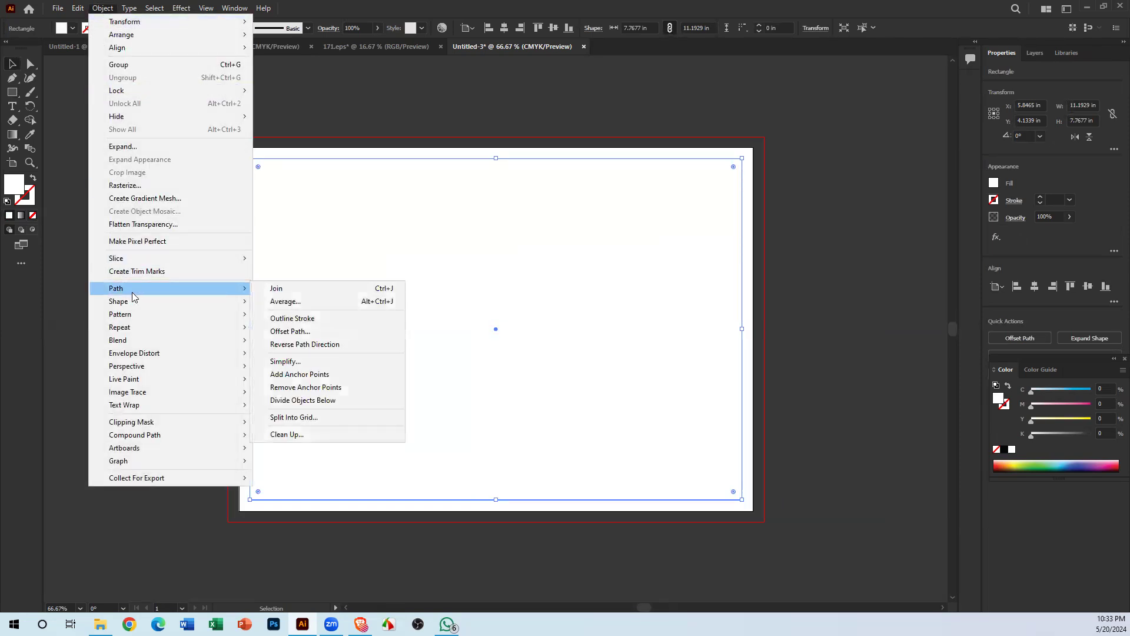
{"action": "left_click", "coordinate": [295, 418]}
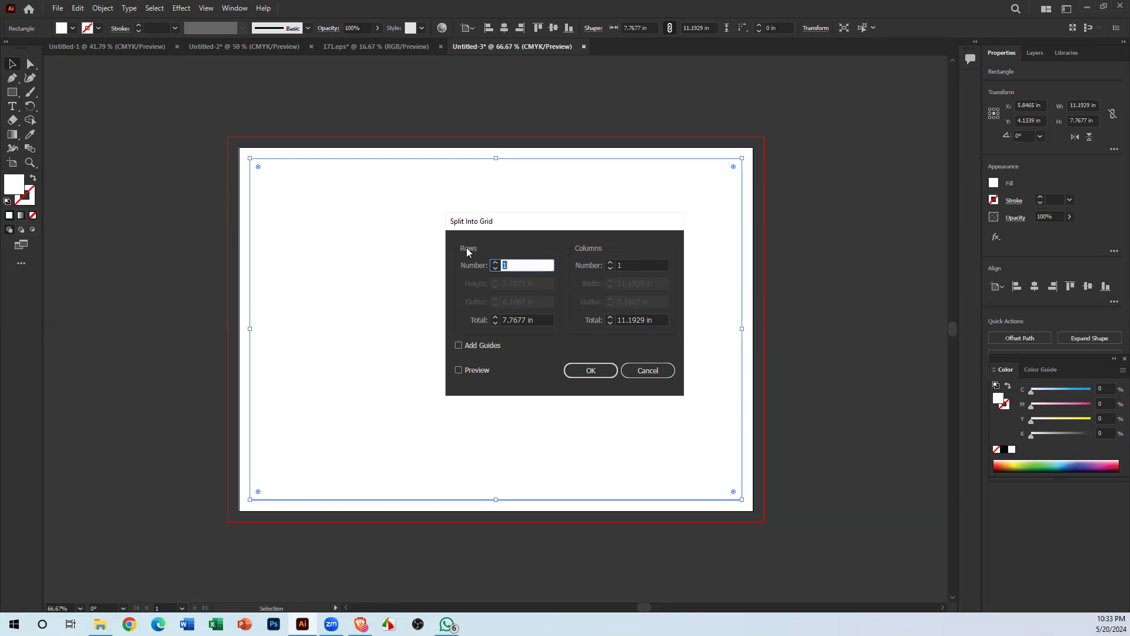
{"action": "left_click", "coordinate": [530, 264]}
{"action": "key", "text": "Tab"}
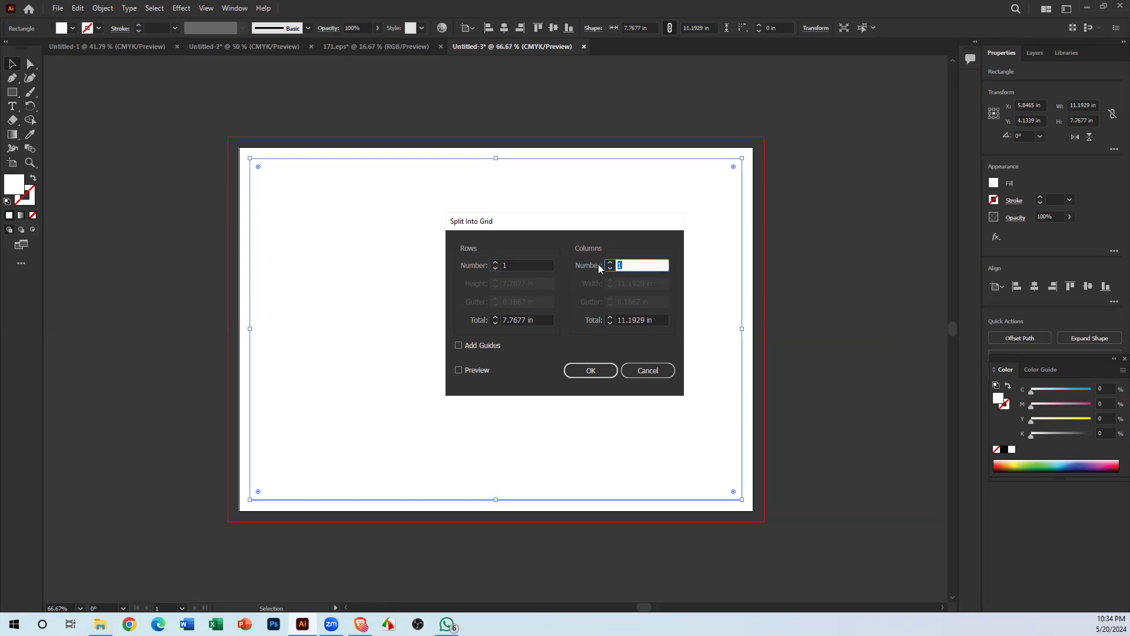
{"action": "type", "text": "2"}
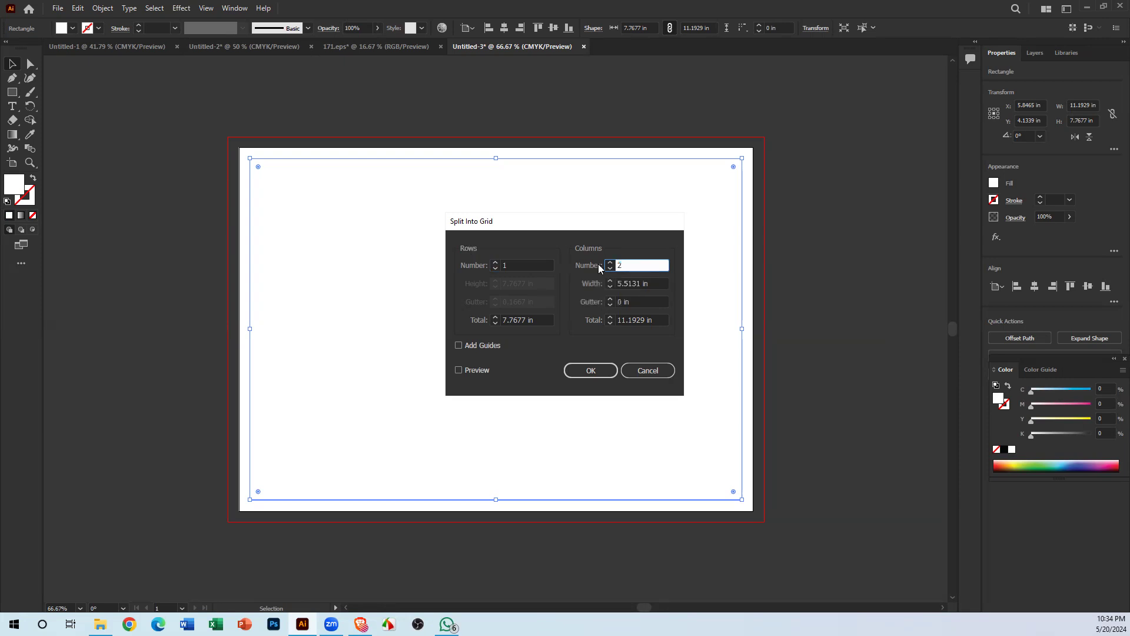
{"action": "key", "text": "Return"}
{"action": "left_click", "coordinate": [296, 91]}
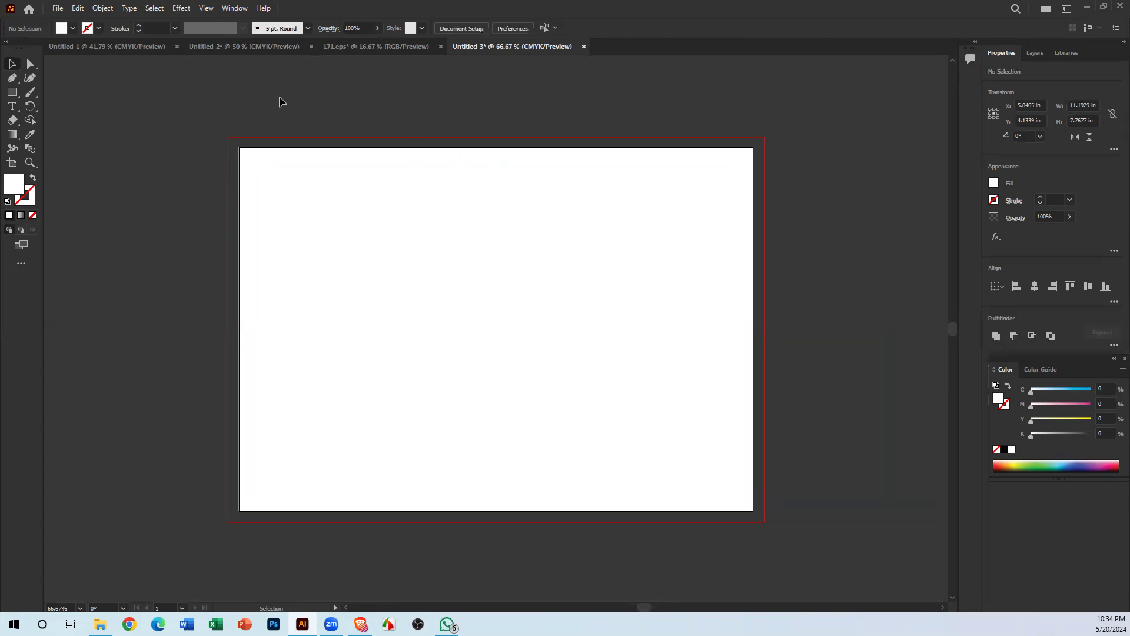
Step: Convert the artboard-sized rectangle and the two inner grid columns into guides
{"action": "left_click", "coordinate": [749, 413]}
{"action": "right_click", "coordinate": [618, 302]}
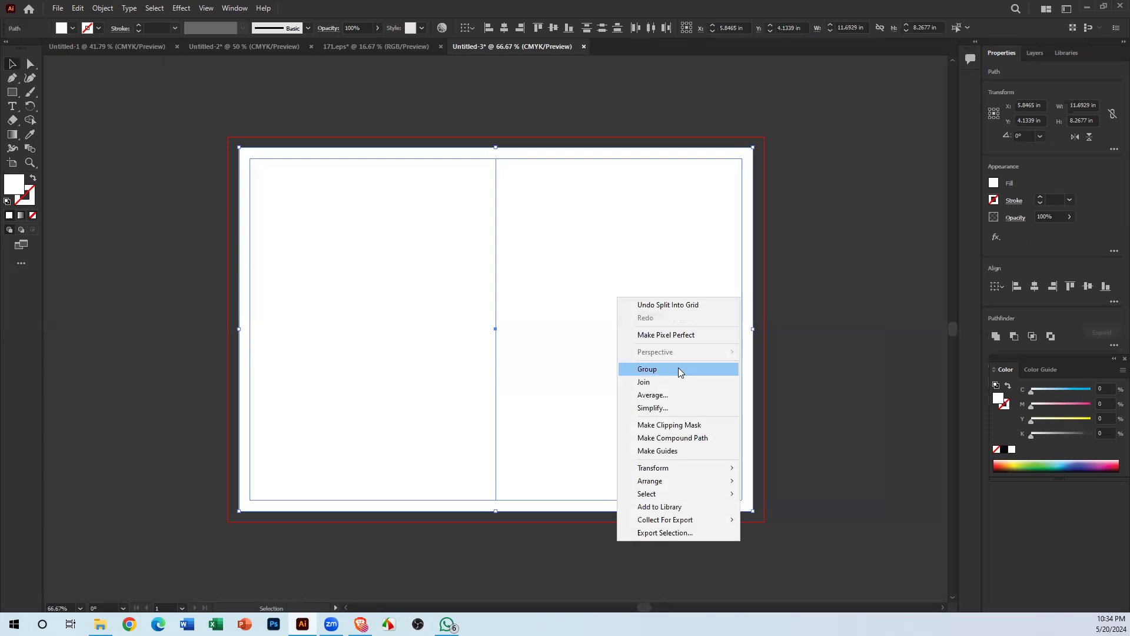
{"action": "left_click", "coordinate": [679, 451]}
{"action": "left_click", "coordinate": [802, 452]}
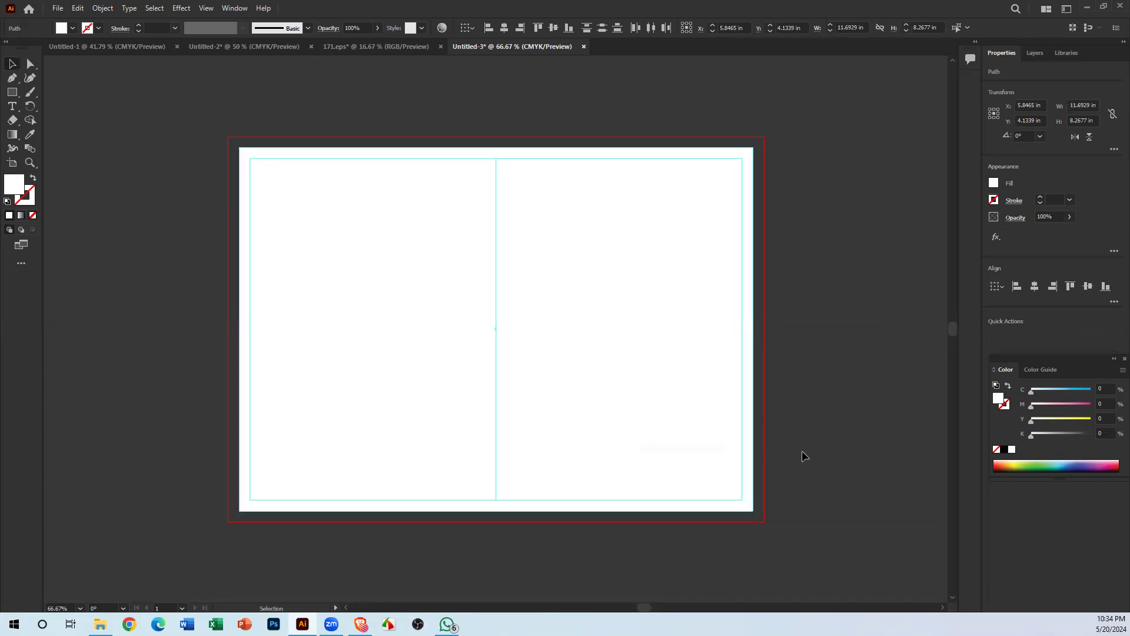
{"action": "key", "text": "space"}
{"action": "left_click_drag", "start_coordinate": [738, 393], "coordinate": [655, 362]}
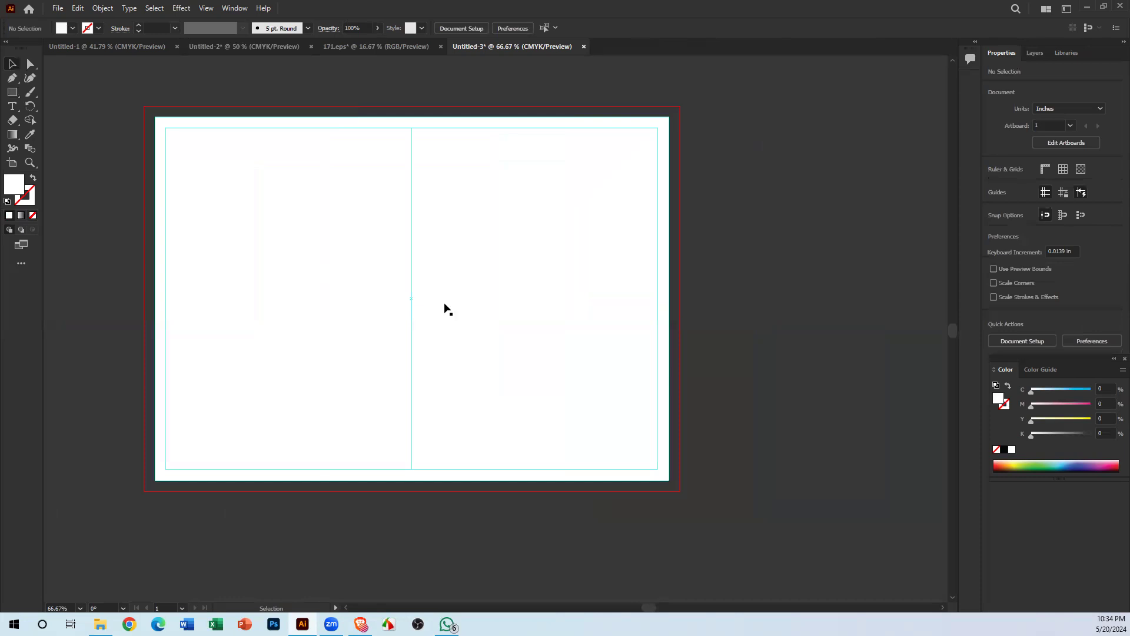
{"action": "key", "text": "a"}
{"action": "key", "text": "v"}
{"action": "left_click", "coordinate": [630, 259]}
{"action": "left_click", "coordinate": [540, 117]}
{"action": "left_click", "coordinate": [106, 7]}
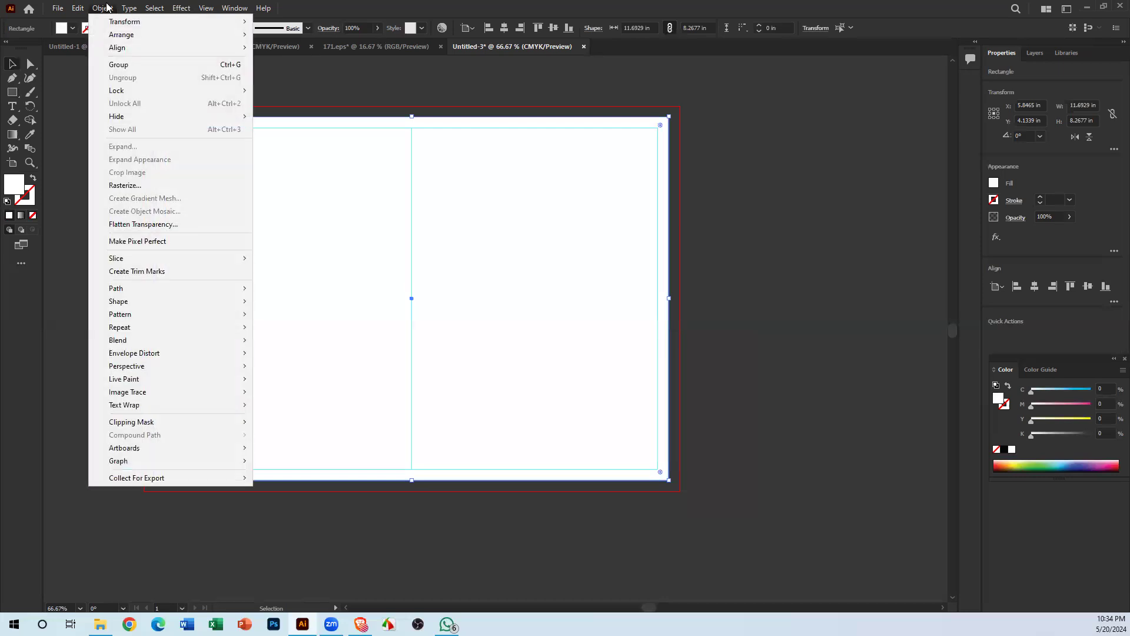
{"action": "mouse_move", "coordinate": [213, 291]}
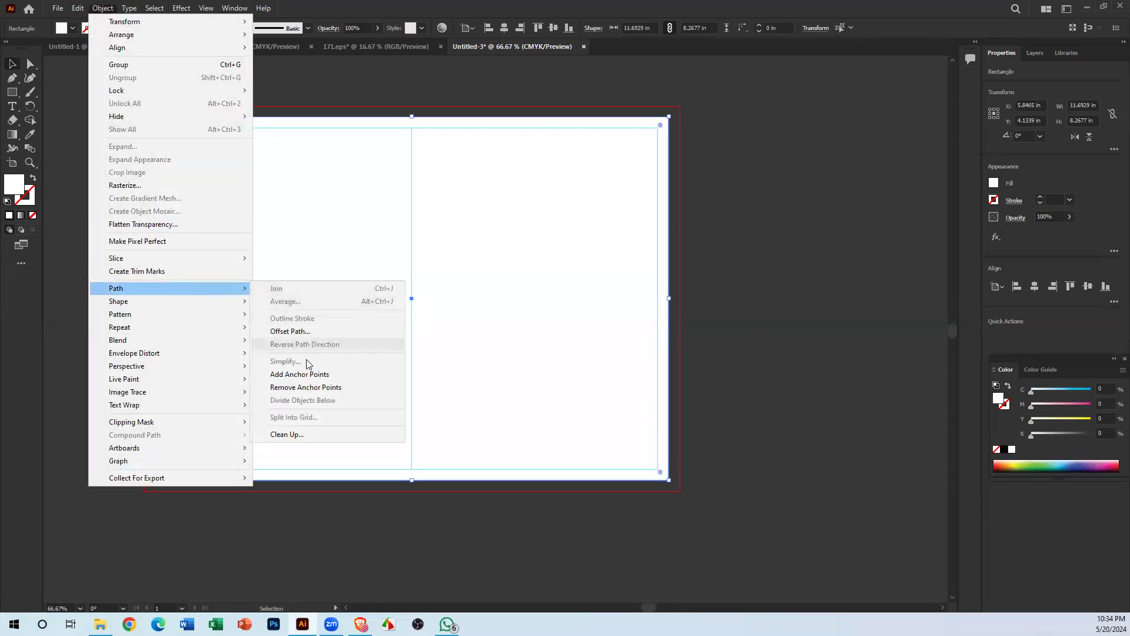
{"action": "left_click", "coordinate": [325, 331]}
{"action": "left_click", "coordinate": [637, 347]}
{"action": "left_click", "coordinate": [704, 344]}
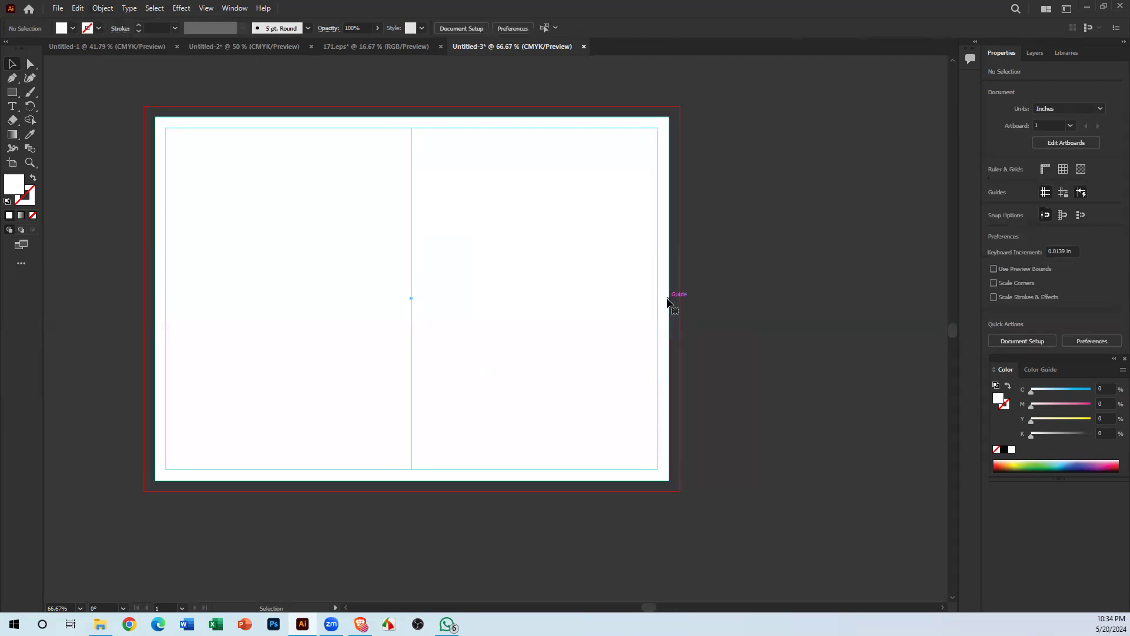
{"action": "left_click", "coordinate": [668, 302]}
{"action": "left_click", "coordinate": [102, 7]}
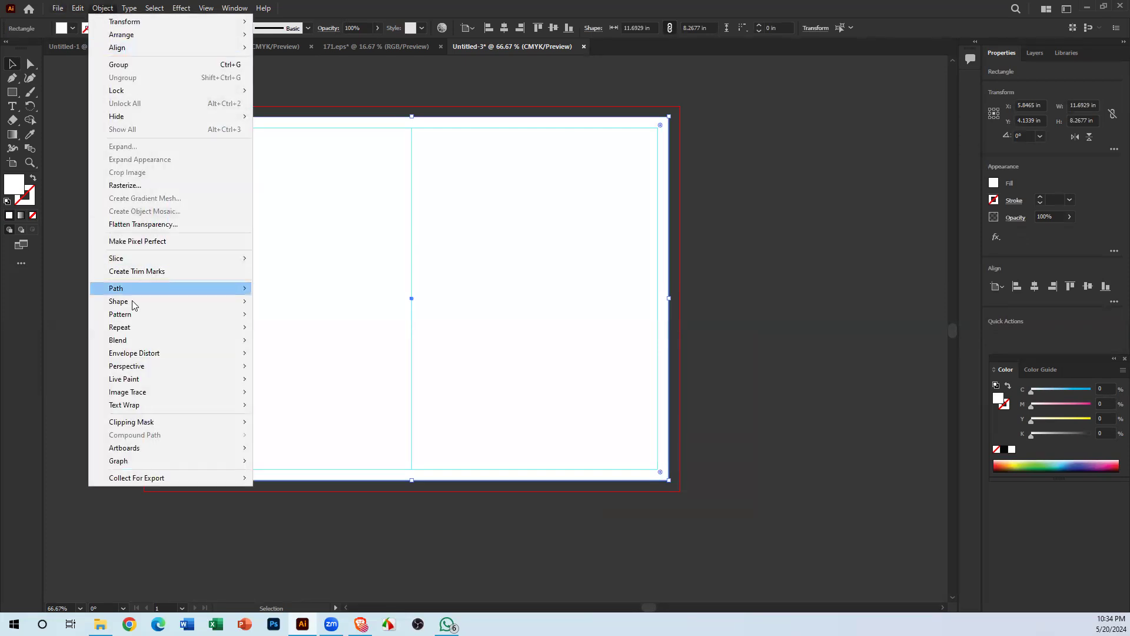
{"action": "mouse_move", "coordinate": [168, 293]}
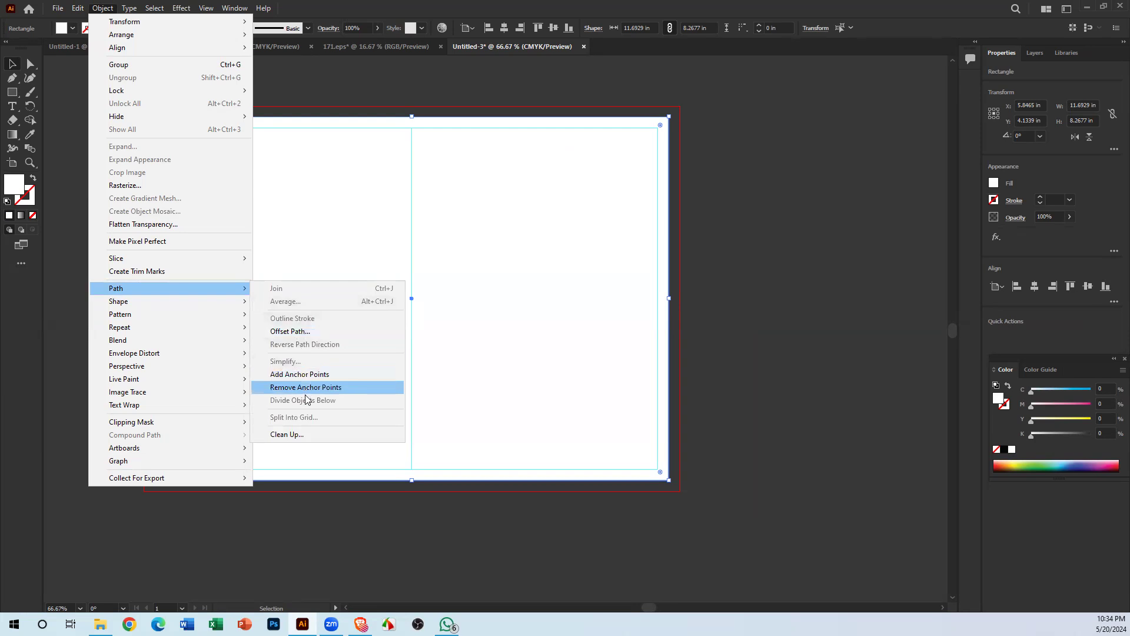
{"action": "left_click", "coordinate": [733, 430]}
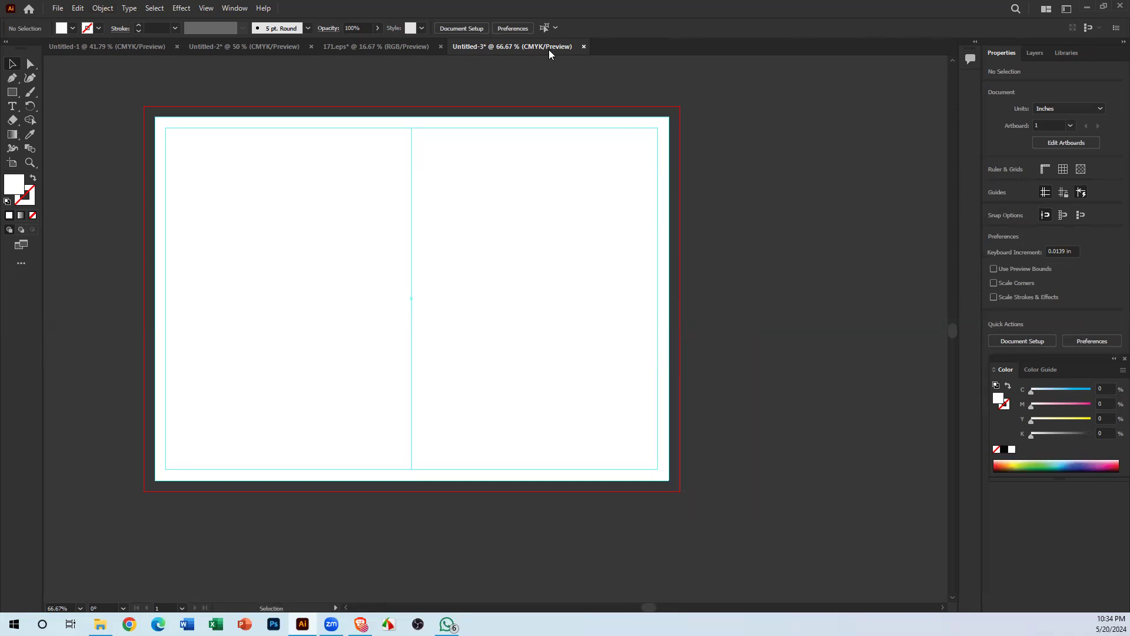
{"action": "key", "text": "ctrl+n"}
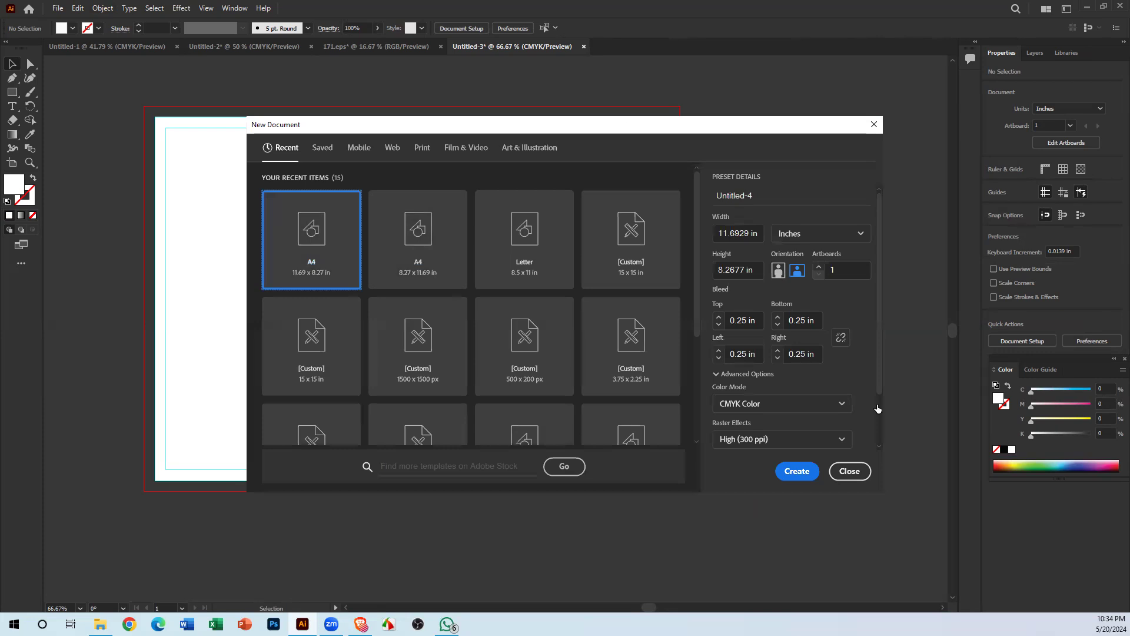
{"action": "left_click", "coordinate": [849, 471]}
{"action": "key", "text": "space"}
{"action": "left_click_drag", "start_coordinate": [260, 259], "coordinate": [308, 283]}
{"action": "left_click_drag", "start_coordinate": [289, 160], "coordinate": [761, 531]}
{"action": "key", "text": "ctrl+5"}
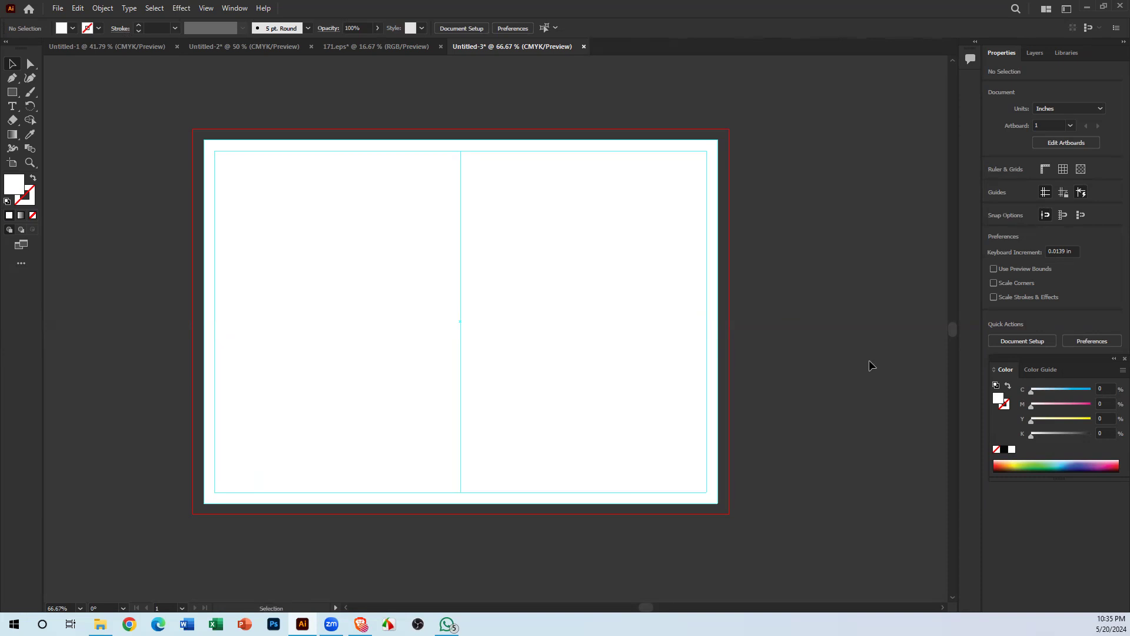
Step: Create another A4 landscape document with 0.25 in bleed and draw a rectangle without stroke covering its whole artboard
{"action": "key", "text": "ctrl+n"}
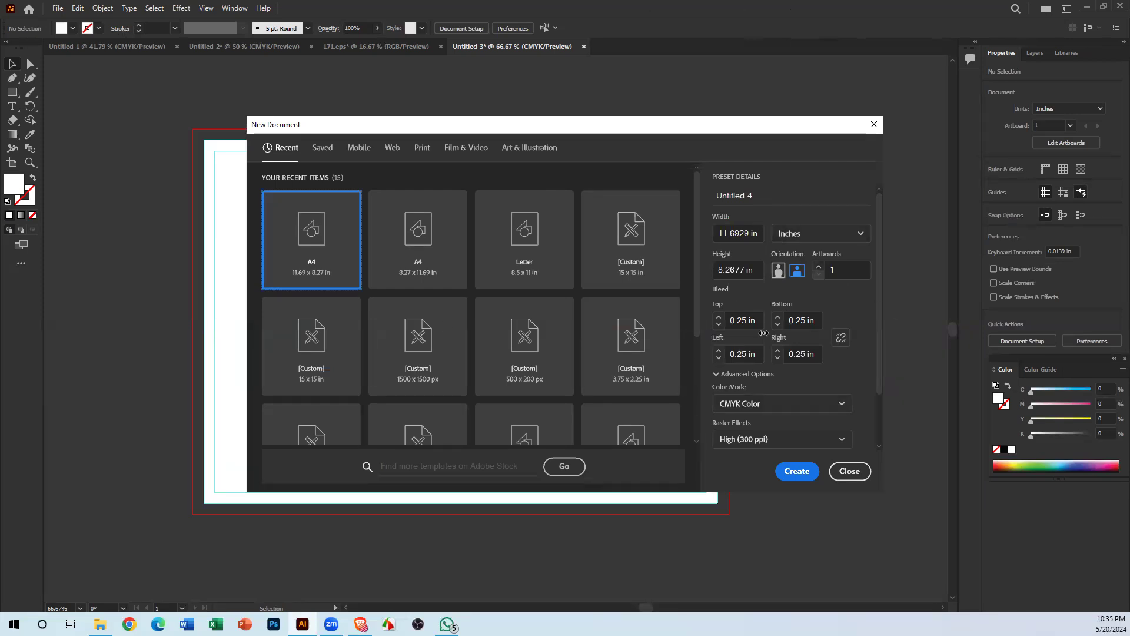
{"action": "left_click", "coordinate": [800, 471]}
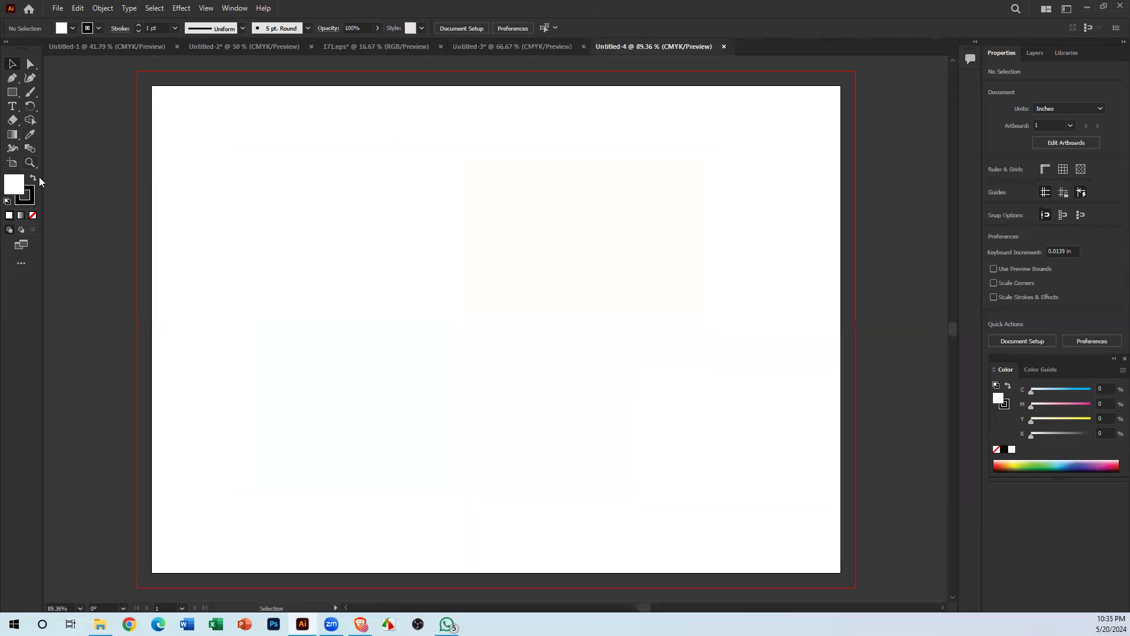
{"action": "left_click", "coordinate": [33, 215]}
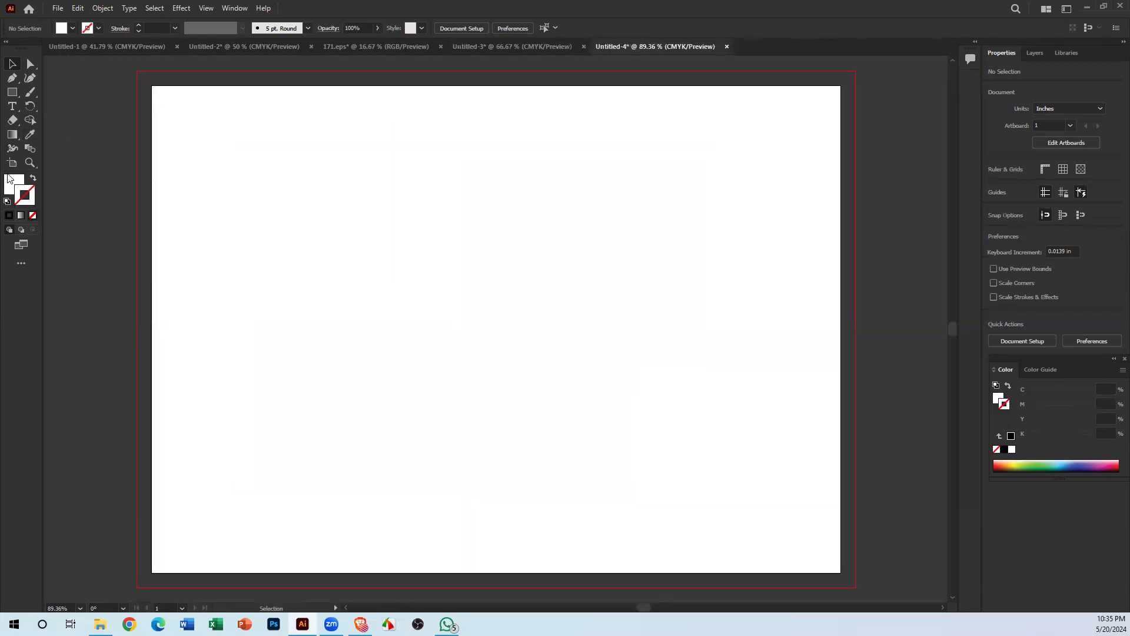
{"action": "left_click", "coordinate": [12, 92]}
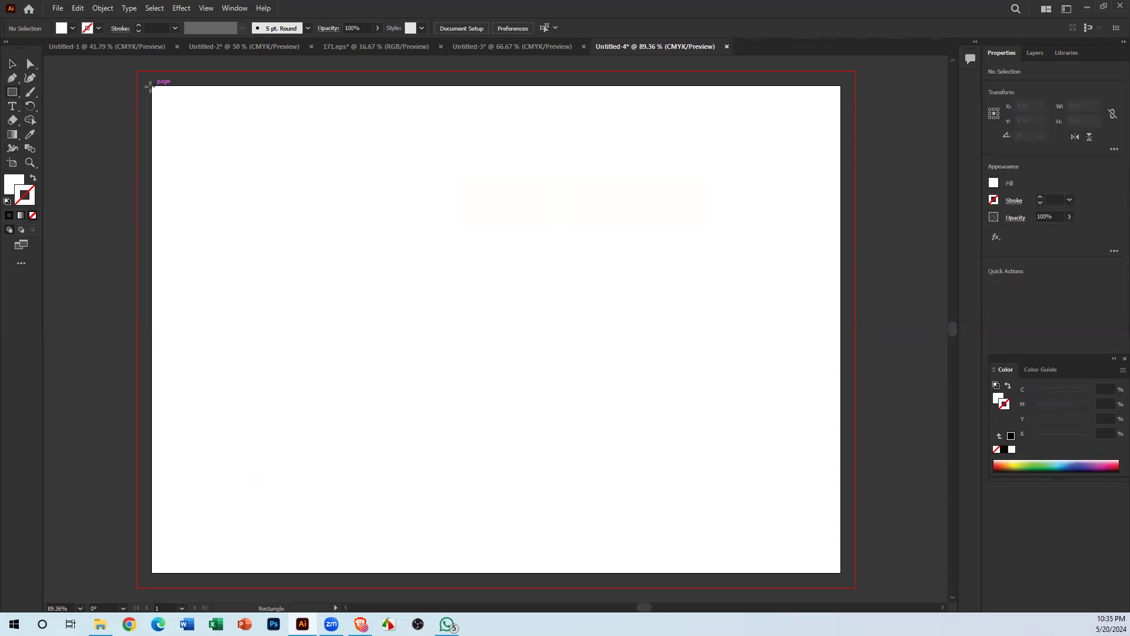
{"action": "left_click_drag", "start_coordinate": [148, 87], "coordinate": [849, 565]}
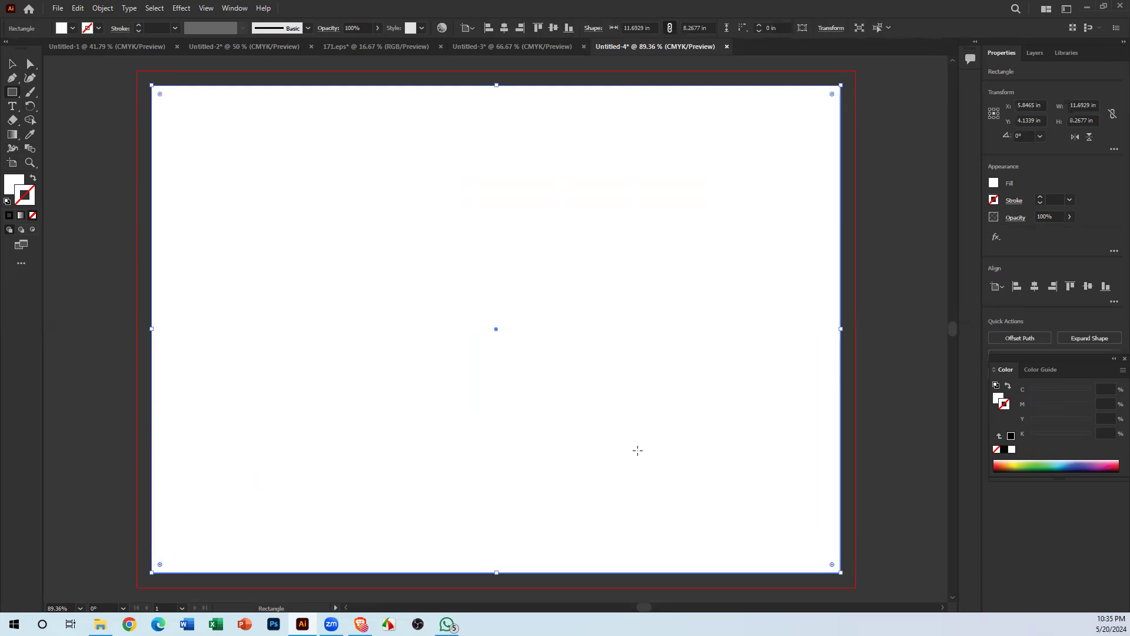
{"action": "key", "text": "ctrl+minus"}
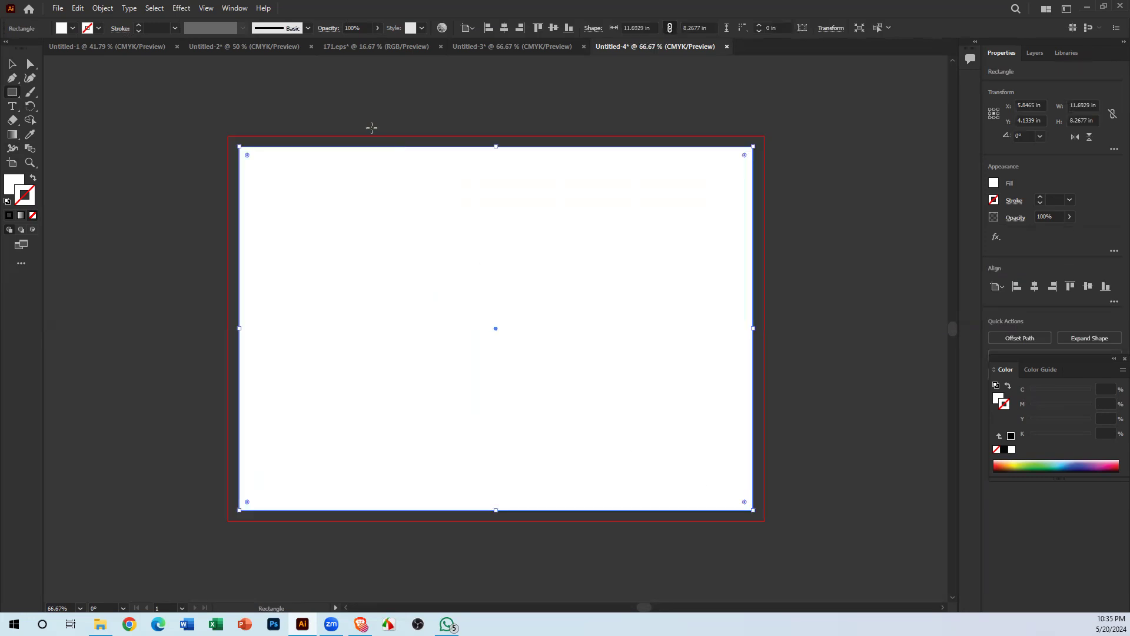
Step: Offset the new document's artboard-sized rectangle inward by -0.25 in to form its margin rectangle
{"action": "left_click", "coordinate": [11, 63]}
{"action": "left_click", "coordinate": [266, 114]}
{"action": "left_click", "coordinate": [372, 217]}
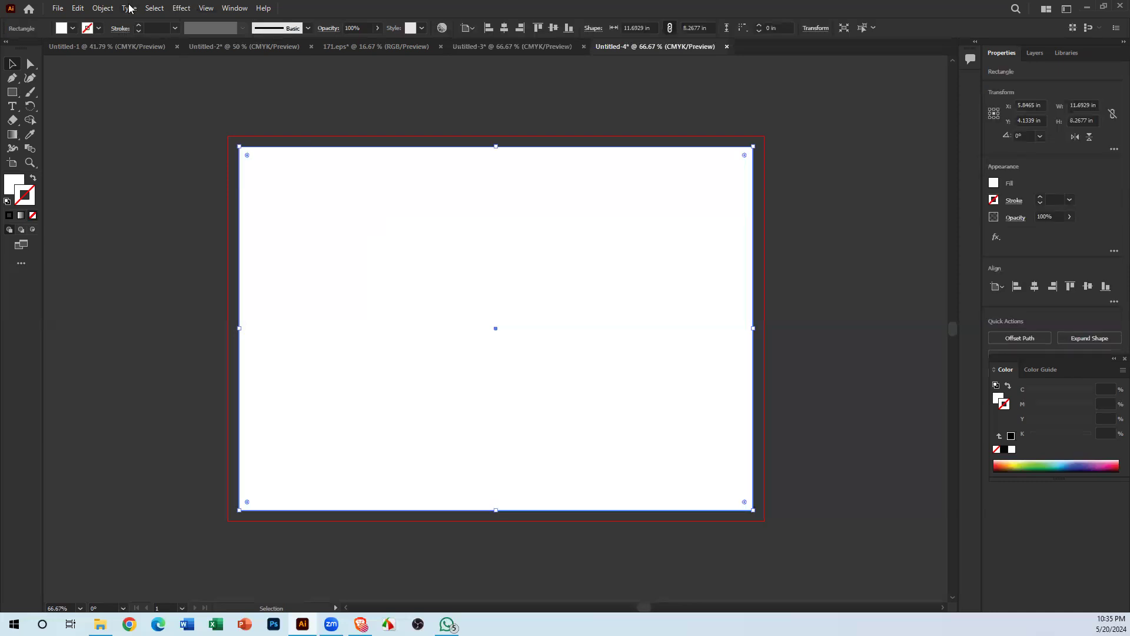
{"action": "left_click", "coordinate": [109, 9]}
{"action": "mouse_move", "coordinate": [152, 289]}
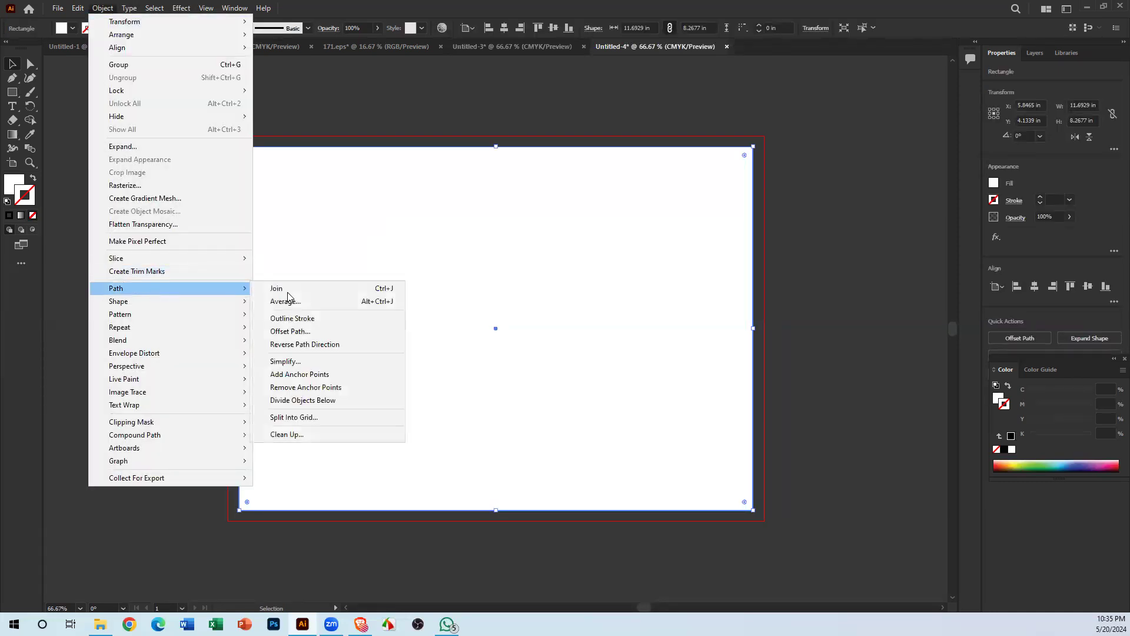
{"action": "left_click", "coordinate": [321, 332]}
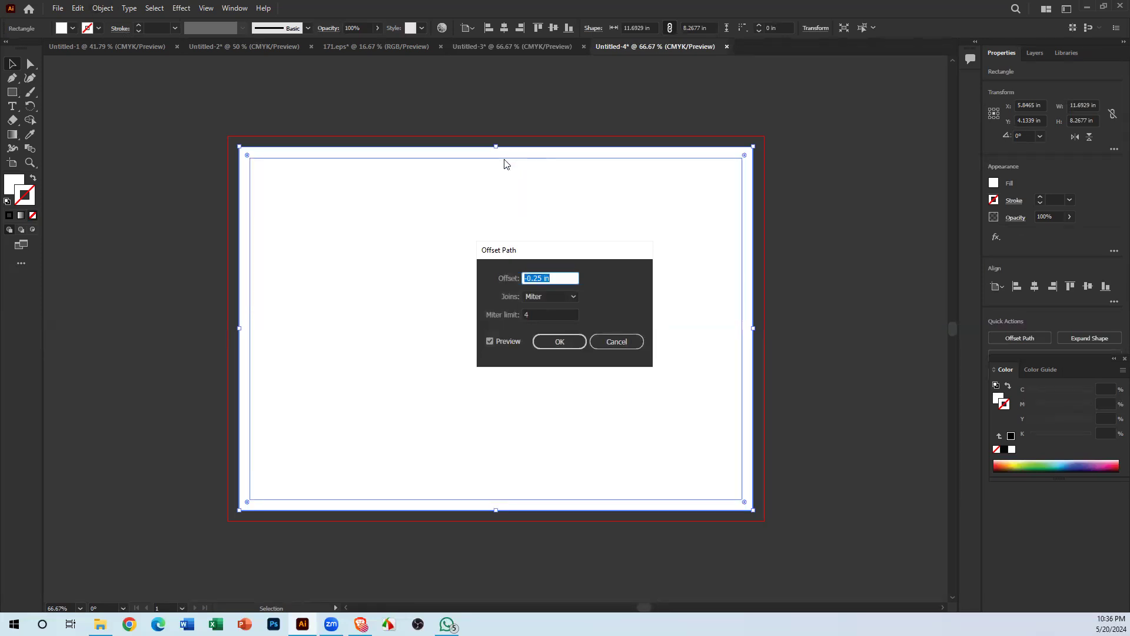
{"action": "left_click", "coordinate": [558, 341]}
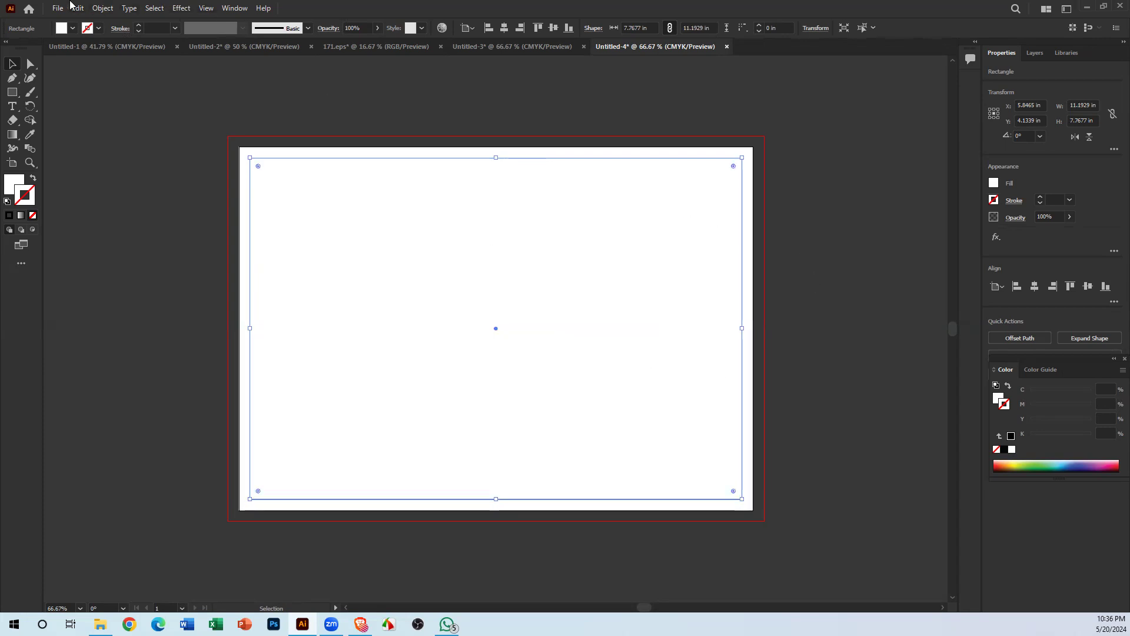
Step: Split the new margin rectangle into a grid of 1 row and 3 columns with a 0 in gutter
{"action": "left_click", "coordinate": [101, 10]}
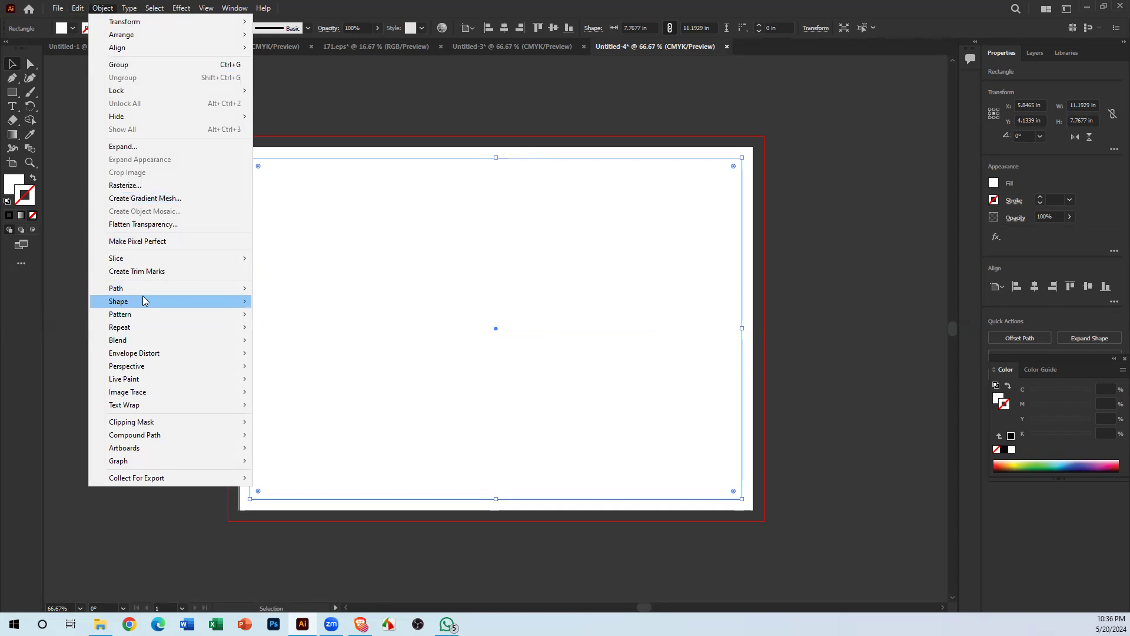
{"action": "mouse_move", "coordinate": [149, 288]}
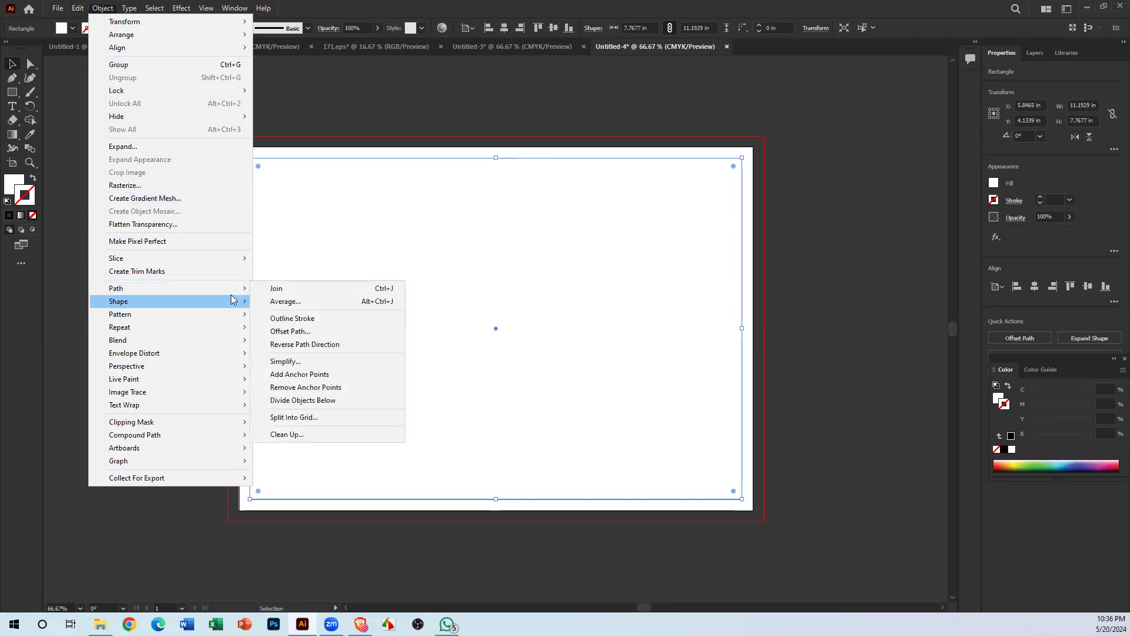
{"action": "left_click", "coordinate": [284, 417]}
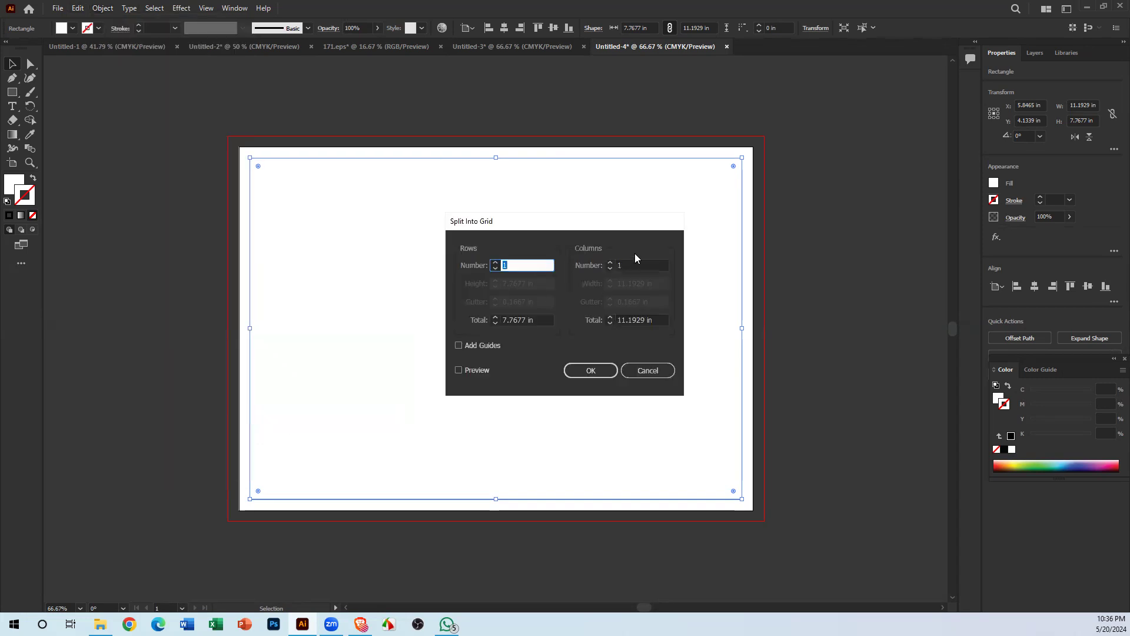
{"action": "key", "text": "Tab"}
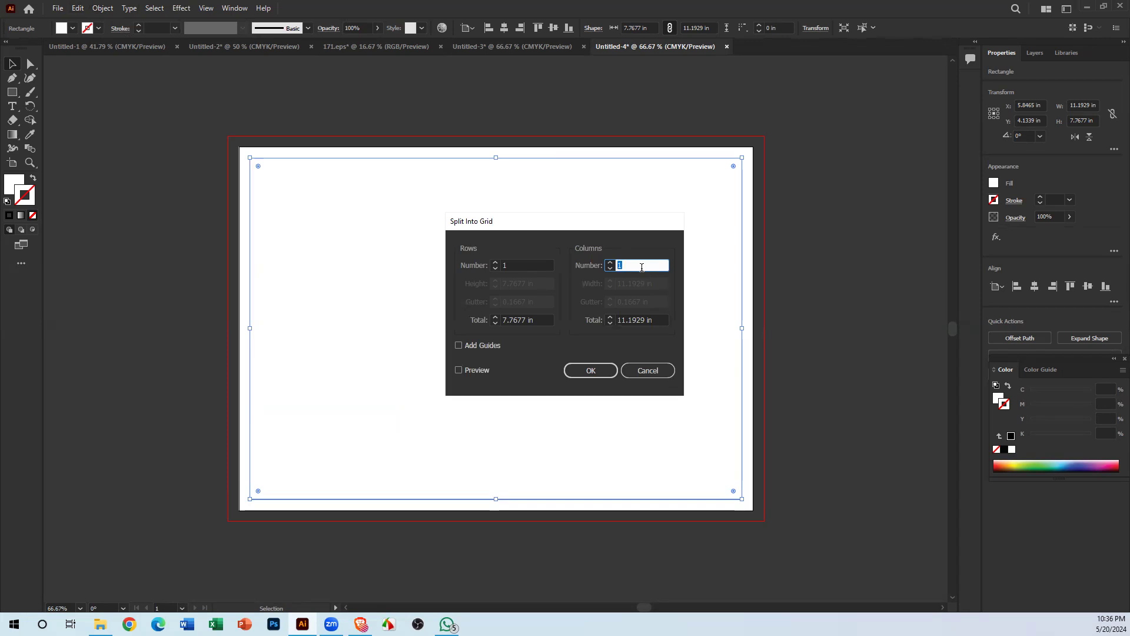
{"action": "type", "text": "3"}
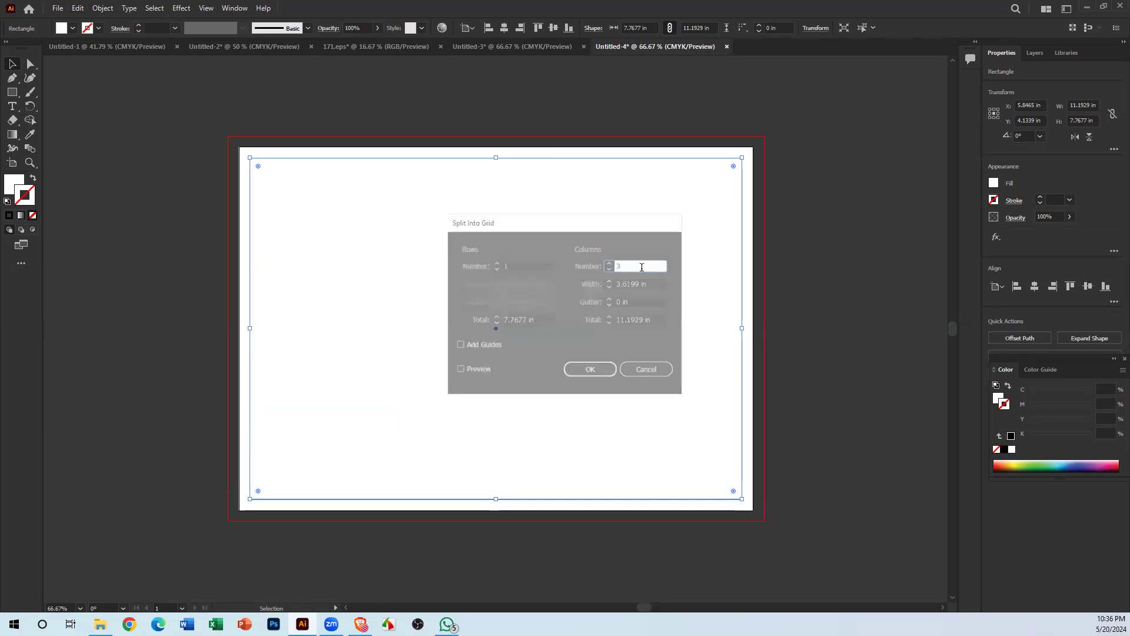
{"action": "key", "text": "Return"}
Step: Convert the outer rectangle and the three grid columns into guides
{"action": "left_click_drag", "start_coordinate": [184, 112], "coordinate": [1106, 471]}
{"action": "right_click", "coordinate": [673, 336]}
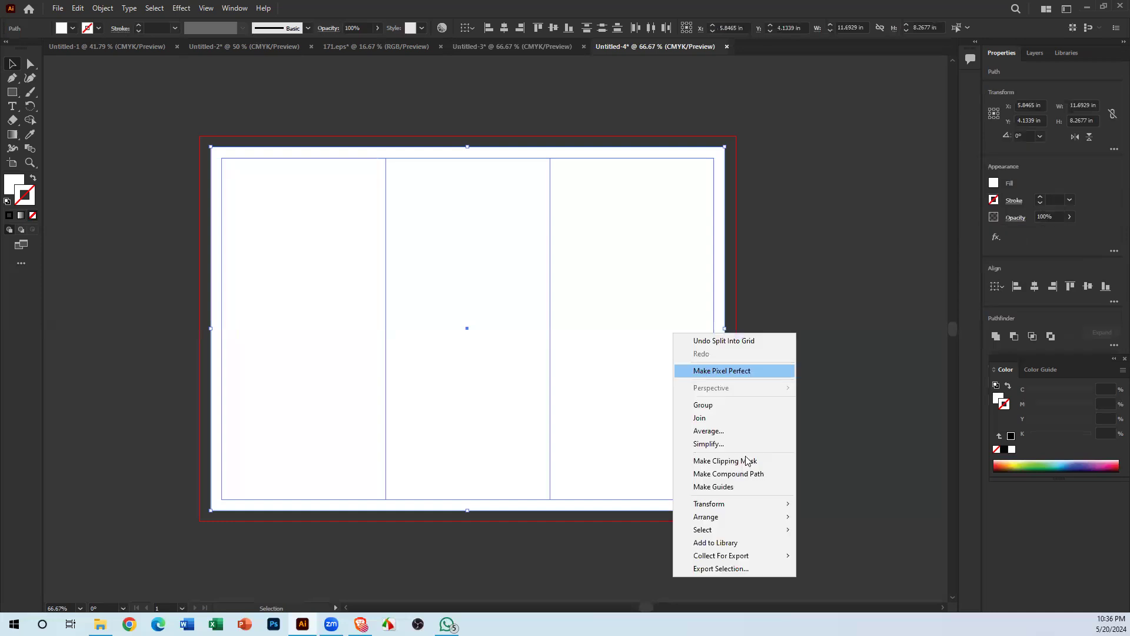
{"action": "left_click", "coordinate": [734, 486]}
{"action": "left_click", "coordinate": [813, 203]}
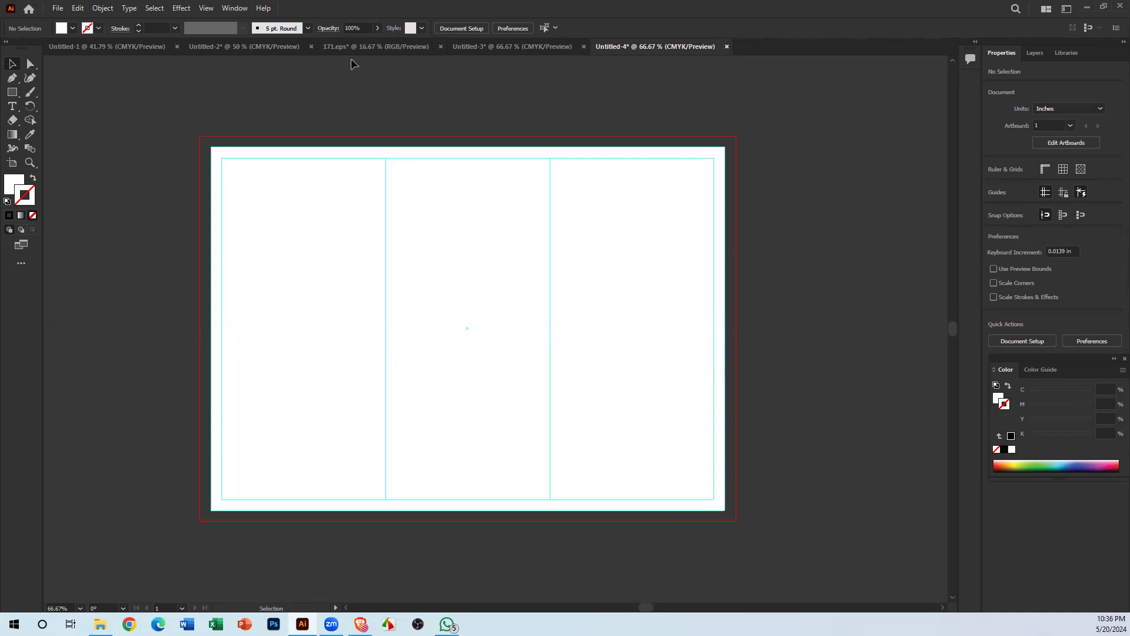
Step: Close the three-column document Untitled-4 and the reference file 171.eps without saving
{"action": "left_click", "coordinate": [726, 49]}
{"action": "left_click", "coordinate": [628, 329]}
{"action": "left_click", "coordinate": [382, 51]}
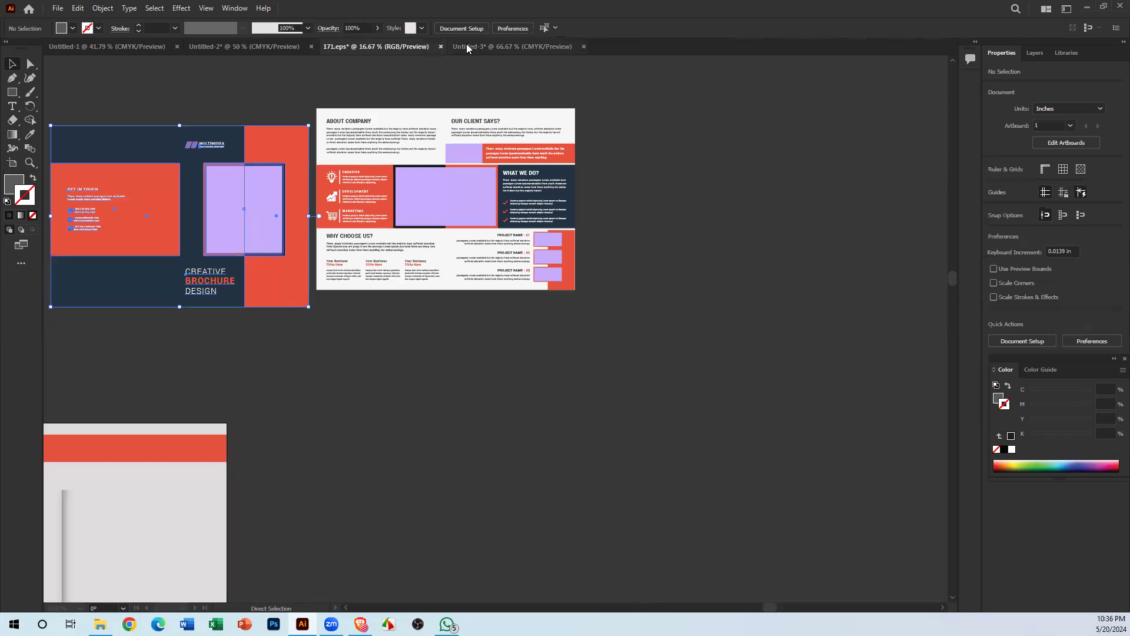
{"action": "left_click", "coordinate": [466, 46]}
{"action": "left_click", "coordinate": [422, 46]}
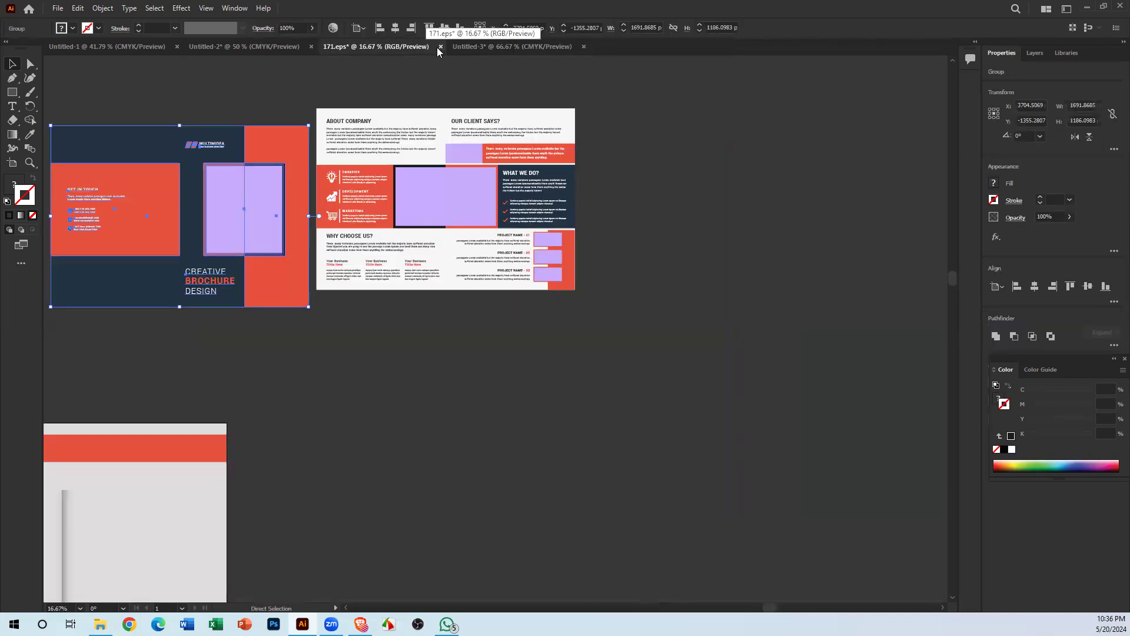
{"action": "left_click", "coordinate": [440, 47]}
{"action": "left_click", "coordinate": [621, 326]}
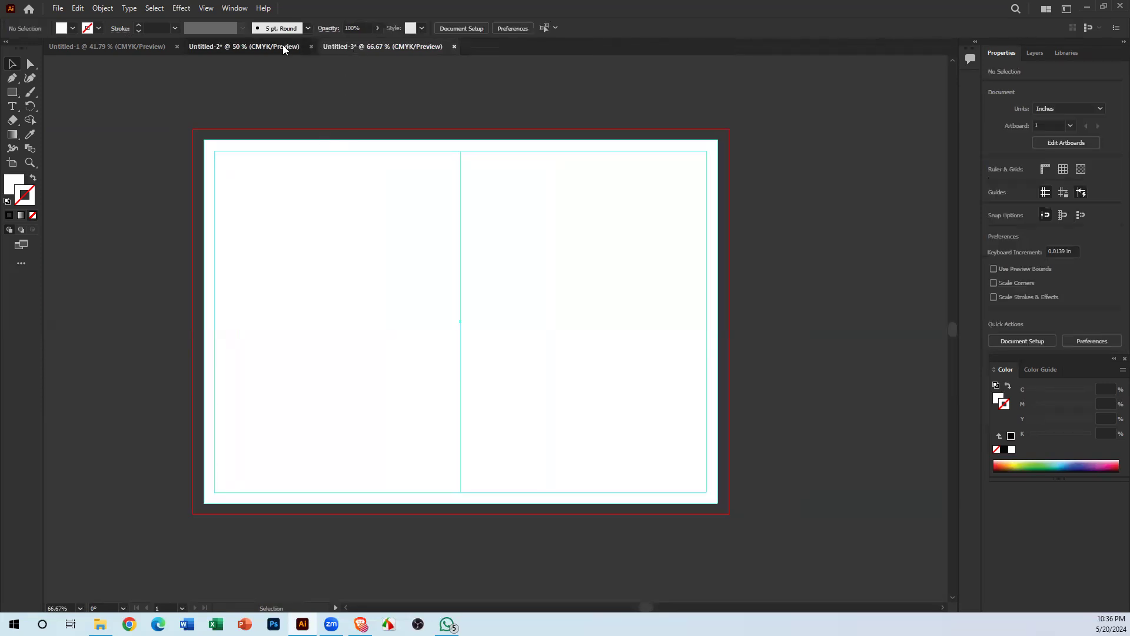
Step: Copy both sample brochure spreads from Untitled-2 and paste them into the two-column document Untitled-3
{"action": "left_click", "coordinate": [283, 45]}
{"action": "left_click", "coordinate": [353, 46]}
{"action": "left_click", "coordinate": [287, 47]}
{"action": "scroll", "coordinate": [177, 194], "scroll_direction": "up", "scroll_amount": 6}
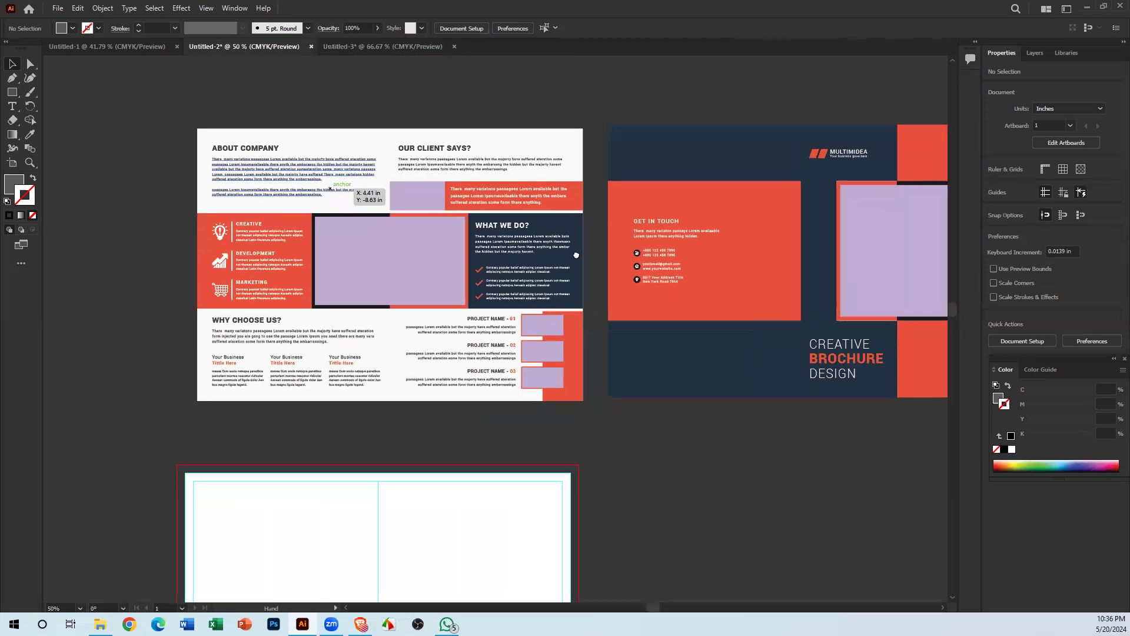
{"action": "left_click_drag", "start_coordinate": [210, 321], "coordinate": [860, 515]}
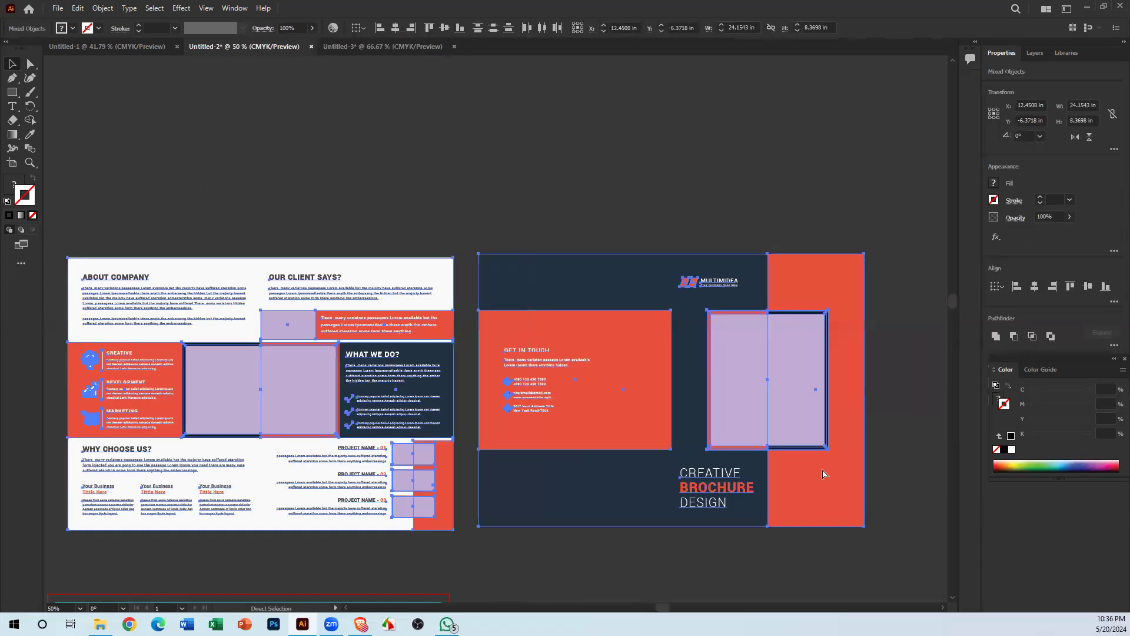
{"action": "left_click", "coordinate": [378, 47]}
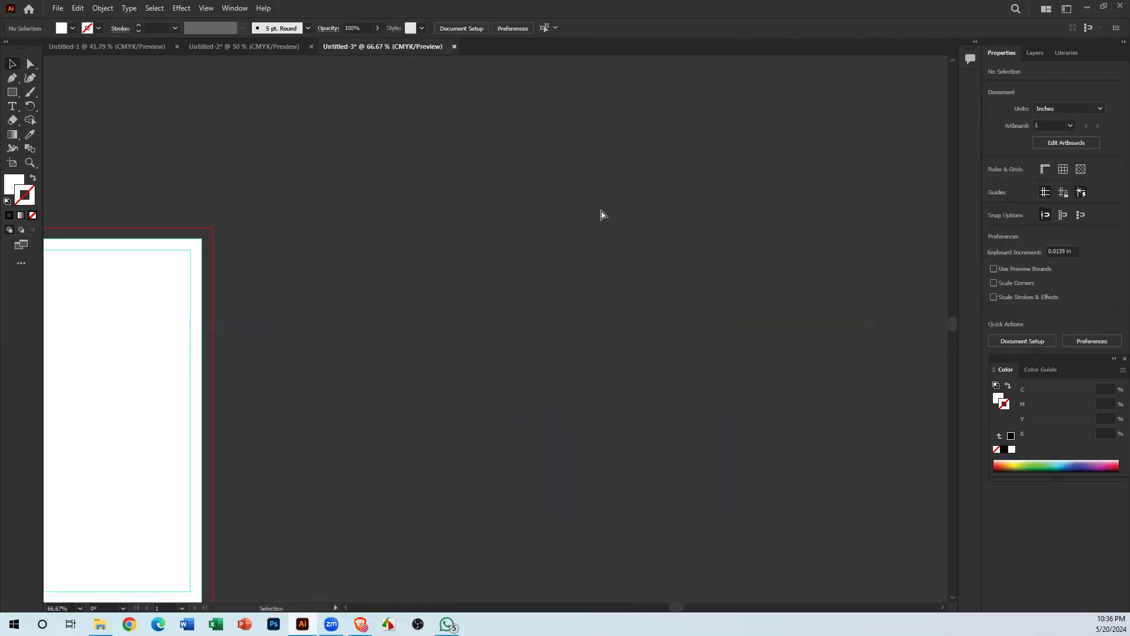
{"action": "key", "text": "ctrl+v"}
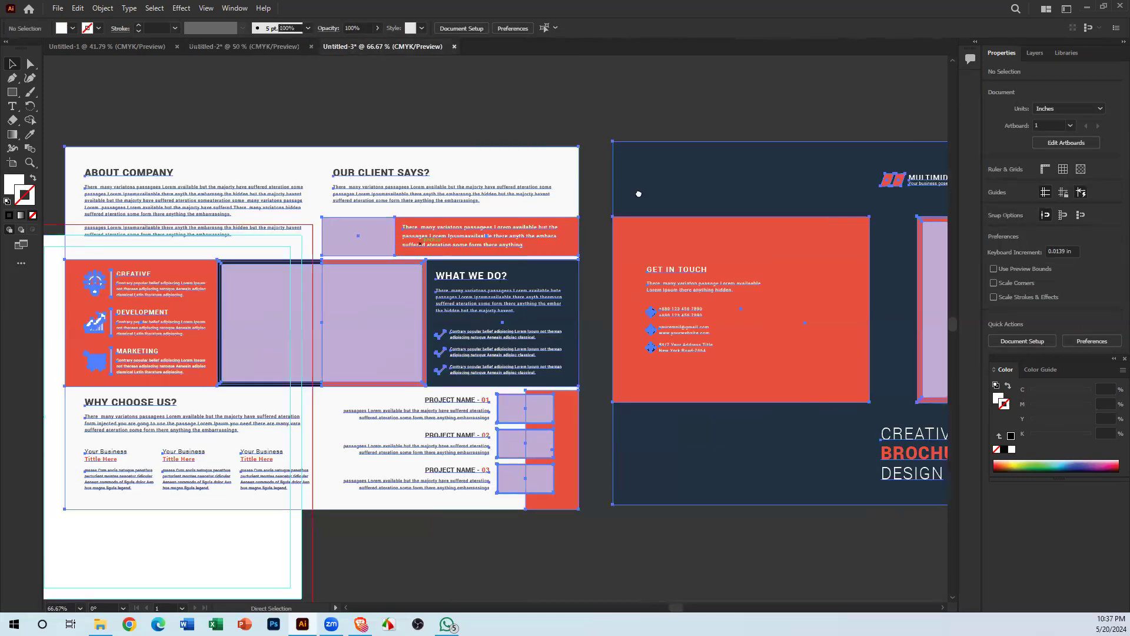
Step: Move both sample brochure spreads up and away from the artboard so that the two-column layout is clear
{"action": "left_click_drag", "start_coordinate": [377, 353], "coordinate": [308, 430]}
{"action": "left_click_drag", "start_coordinate": [588, 434], "coordinate": [797, 154]}
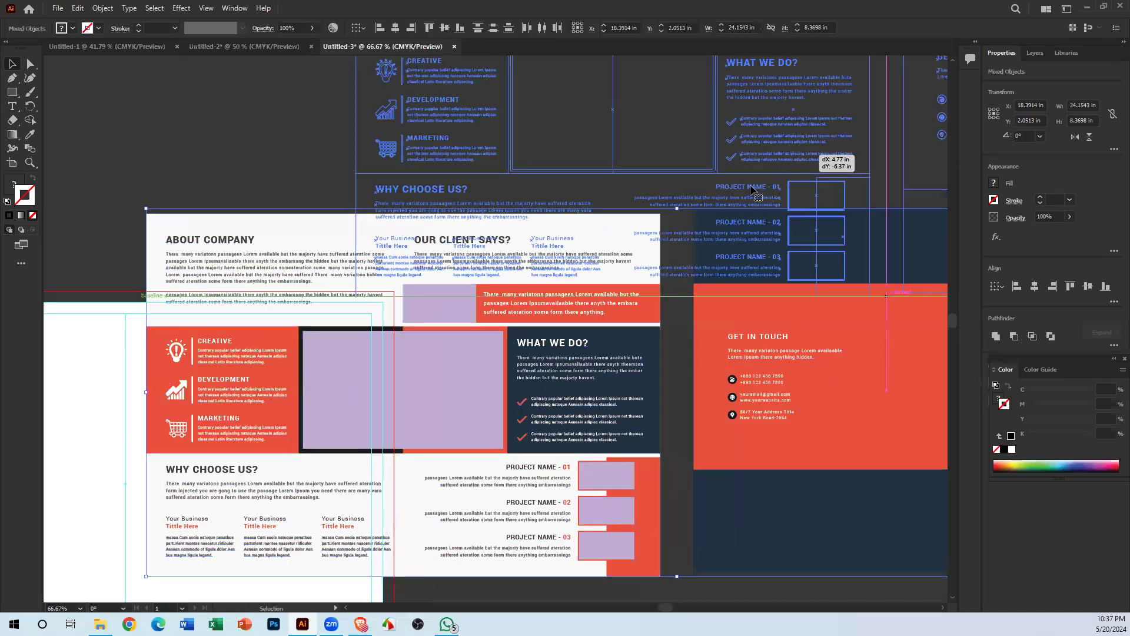
{"action": "left_click_drag", "start_coordinate": [453, 278], "coordinate": [267, 398]}
{"action": "left_click_drag", "start_coordinate": [431, 359], "coordinate": [593, 323]}
{"action": "left_click_drag", "start_coordinate": [391, 272], "coordinate": [405, 398]}
{"action": "left_click_drag", "start_coordinate": [169, 416], "coordinate": [492, 190]}
{"action": "left_click_drag", "start_coordinate": [436, 219], "coordinate": [566, 162]}
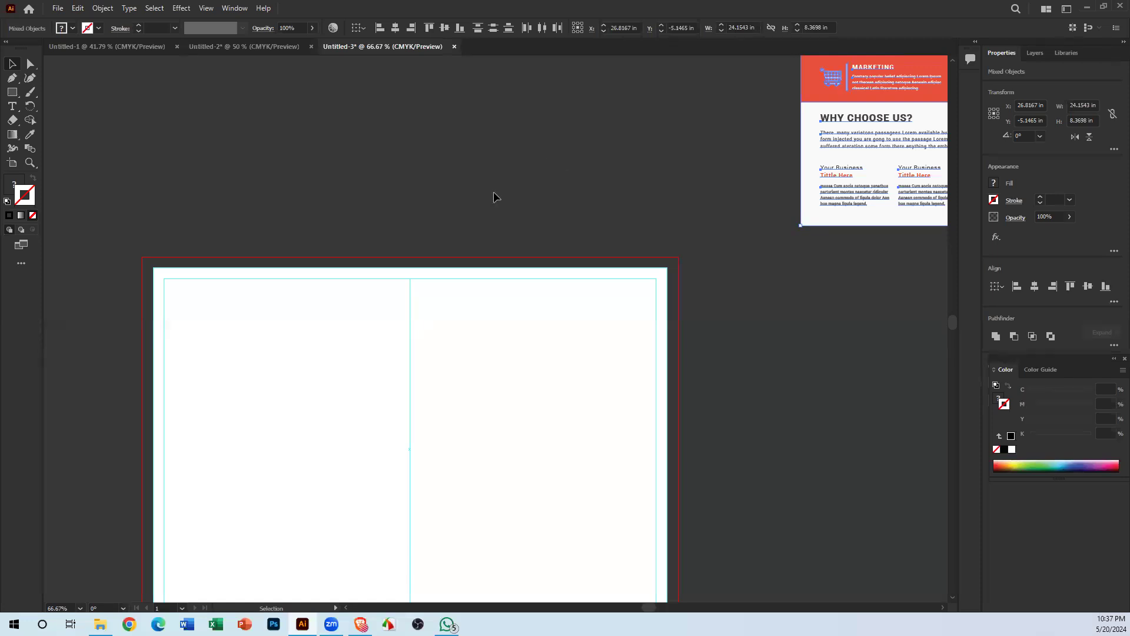
{"action": "key", "text": "ctrl+minus"}
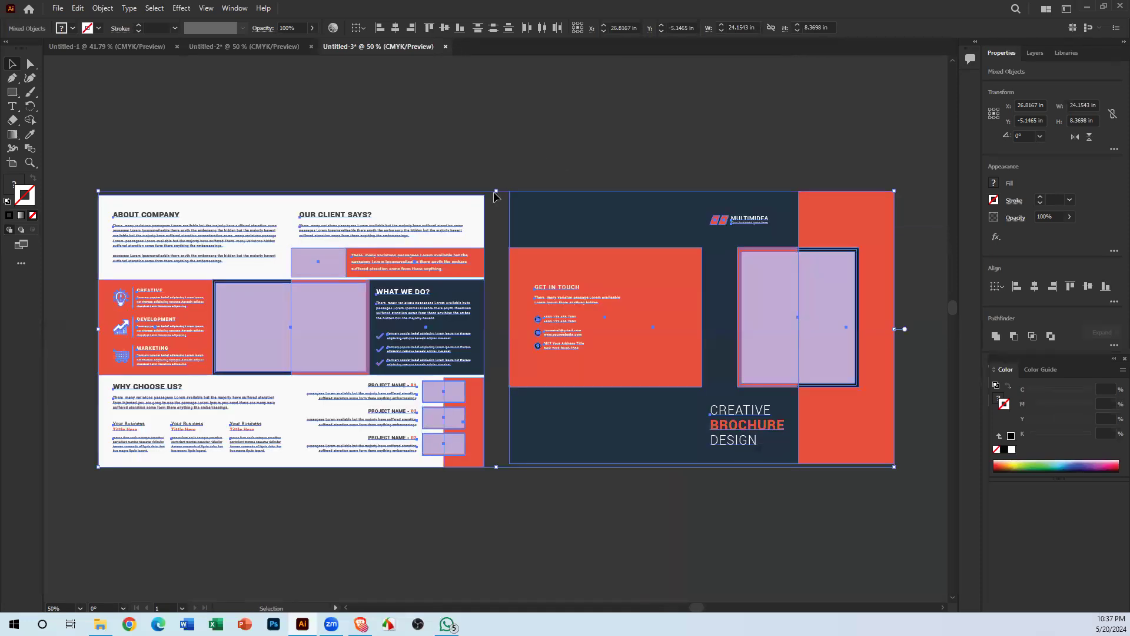
{"action": "left_click_drag", "start_coordinate": [140, 274], "coordinate": [704, 257]}
{"action": "left_click_drag", "start_coordinate": [415, 322], "coordinate": [424, 169]}
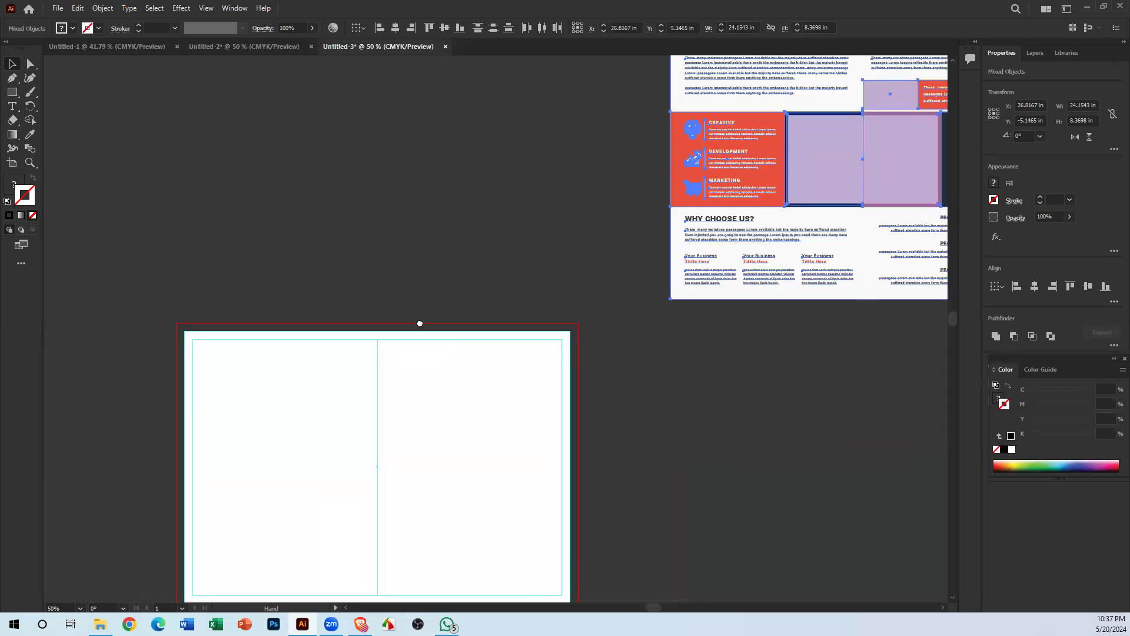
{"action": "left_click_drag", "start_coordinate": [419, 323], "coordinate": [364, 152]}
{"action": "left_click_drag", "start_coordinate": [417, 225], "coordinate": [534, 251]}
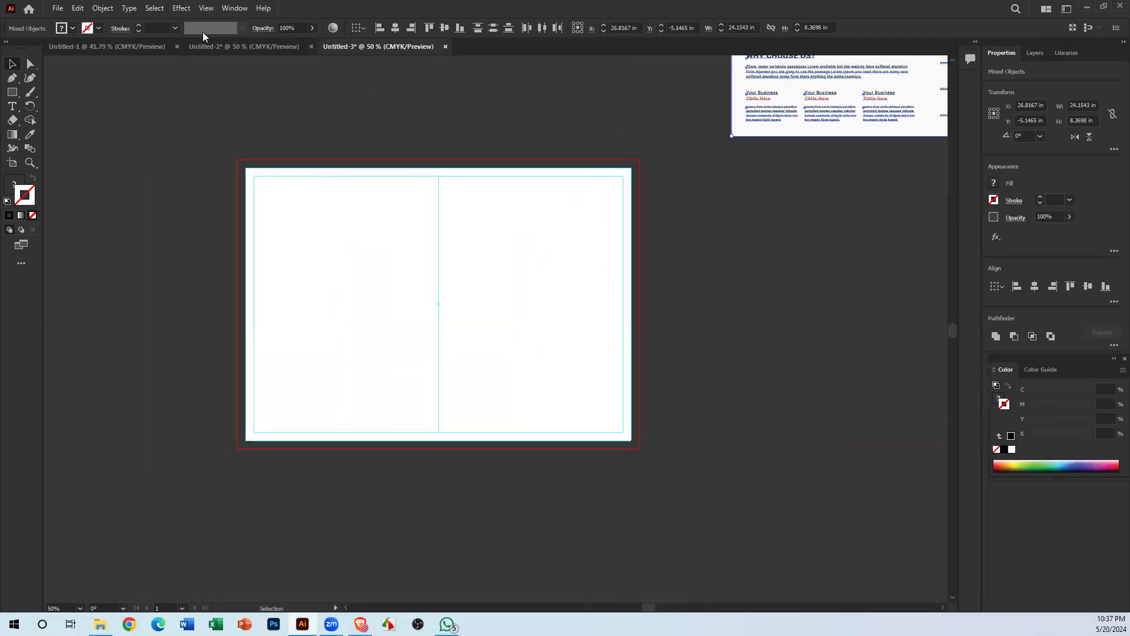
Step: Close the document Untitled-2 without saving its changes
{"action": "left_click", "coordinate": [281, 46]}
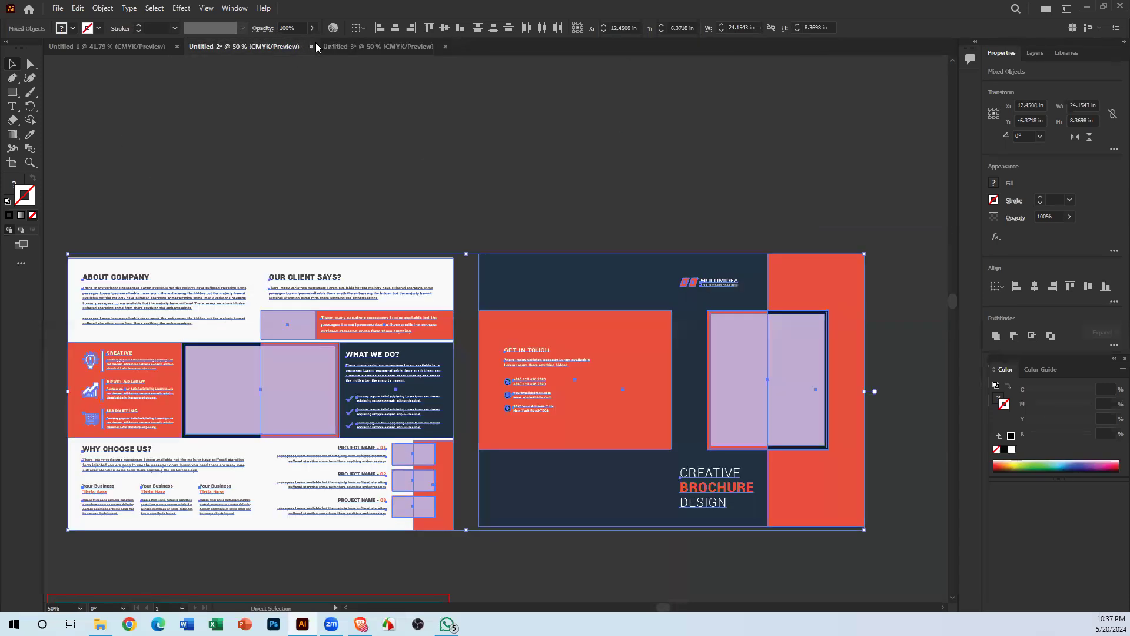
{"action": "left_click", "coordinate": [312, 46]}
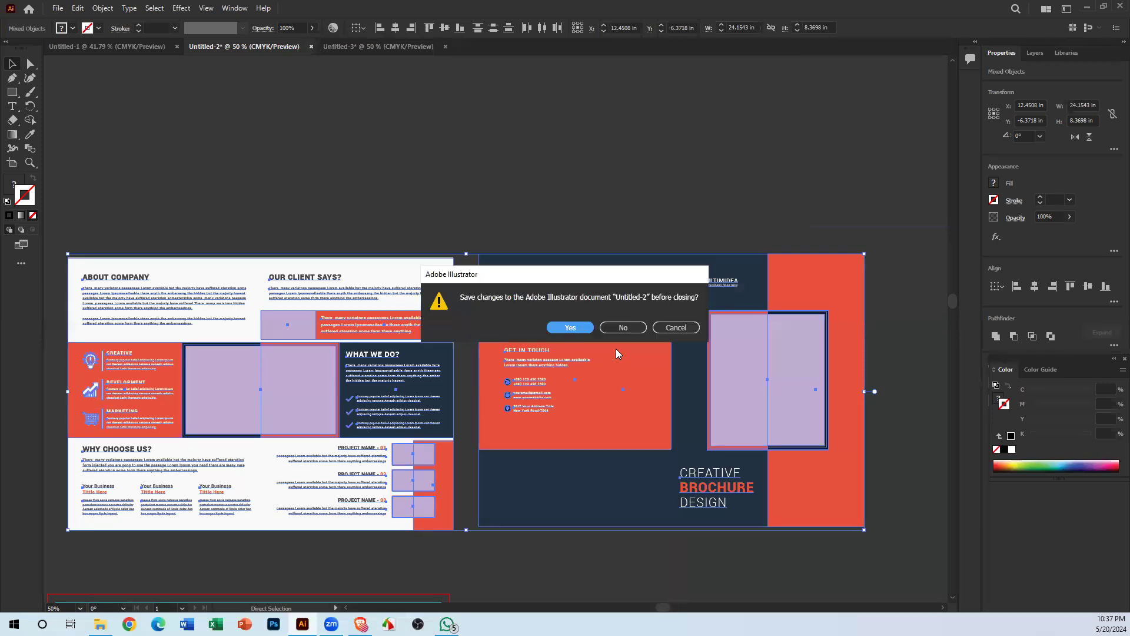
{"action": "left_click", "coordinate": [622, 328]}
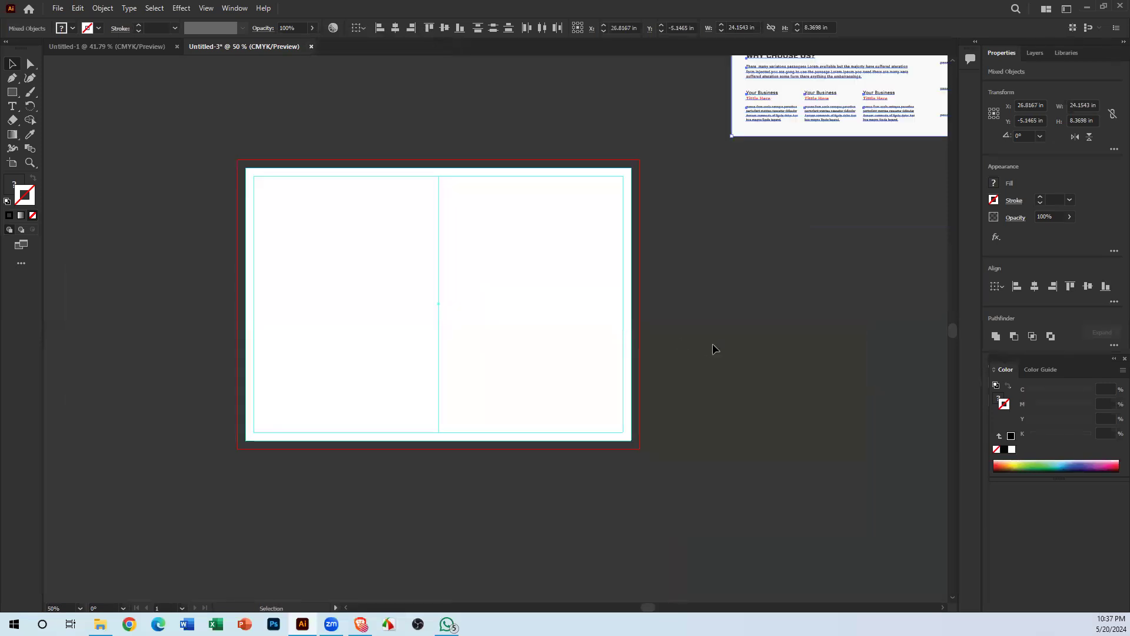
Step: Review the two sample spreads alongside the empty two-column artboard
{"action": "key", "text": "space"}
{"action": "left_click_drag", "start_coordinate": [585, 353], "coordinate": [530, 358]}
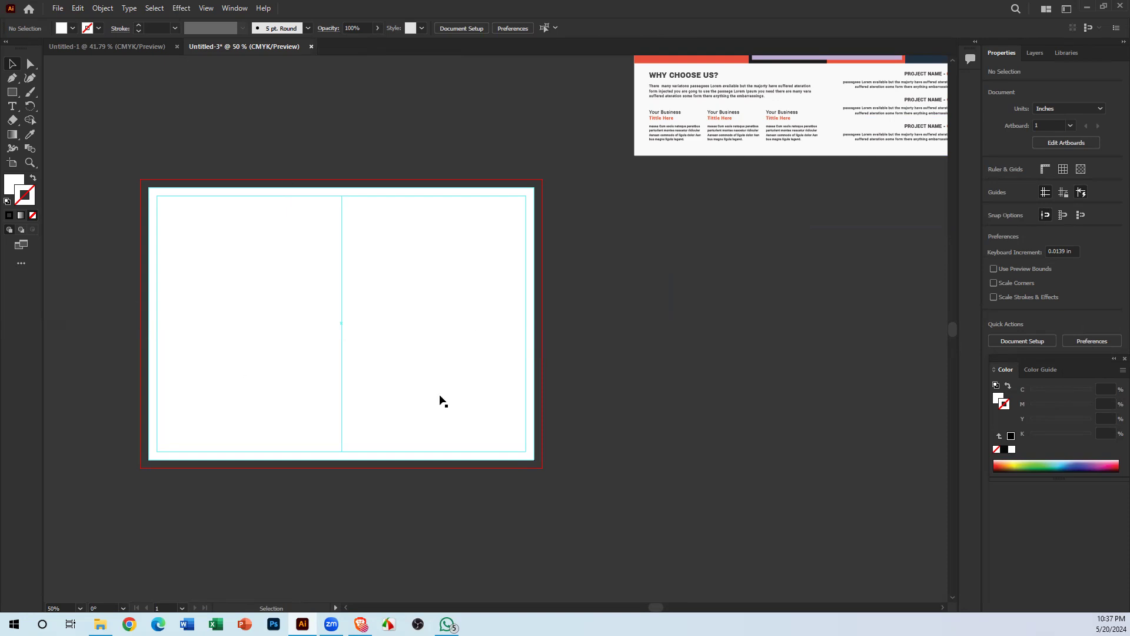
{"action": "left_click_drag", "start_coordinate": [525, 379], "coordinate": [644, 390]}
{"action": "left_click_drag", "start_coordinate": [625, 349], "coordinate": [293, 506]}
{"action": "left_click_drag", "start_coordinate": [564, 329], "coordinate": [443, 388]}
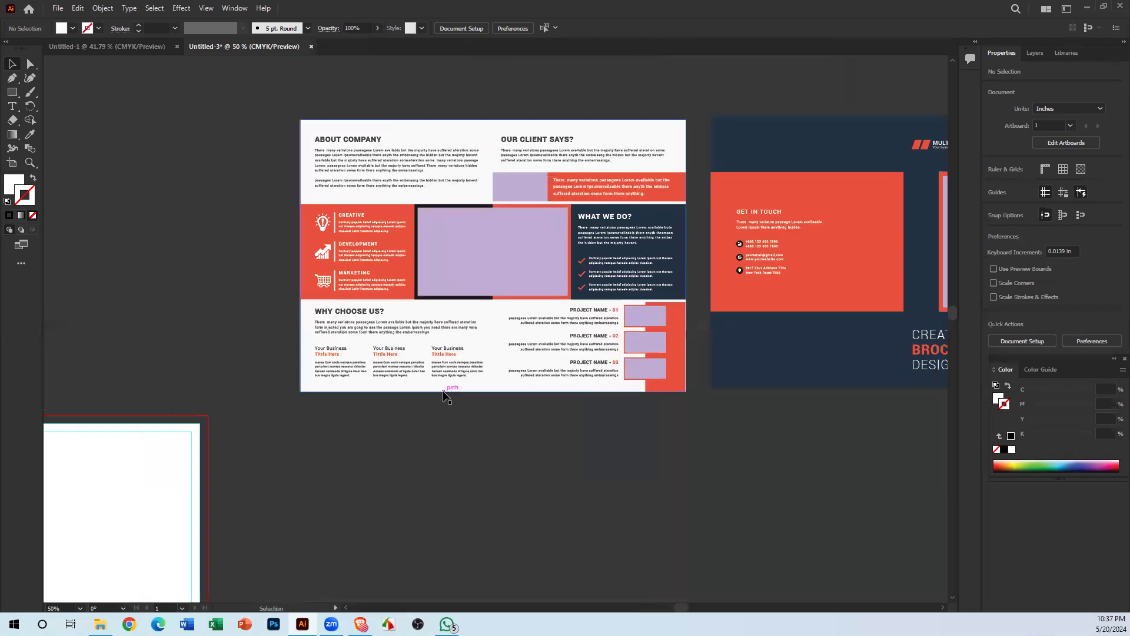
{"action": "key", "text": "ctrl+minus"}
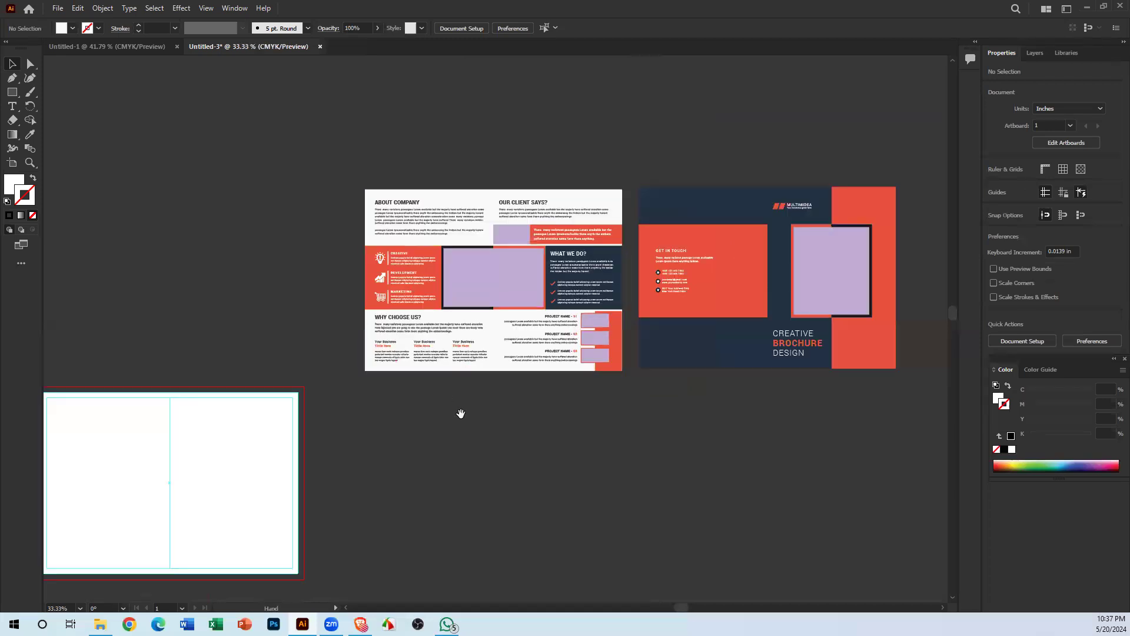
{"action": "left_click_drag", "start_coordinate": [466, 343], "coordinate": [574, 266]}
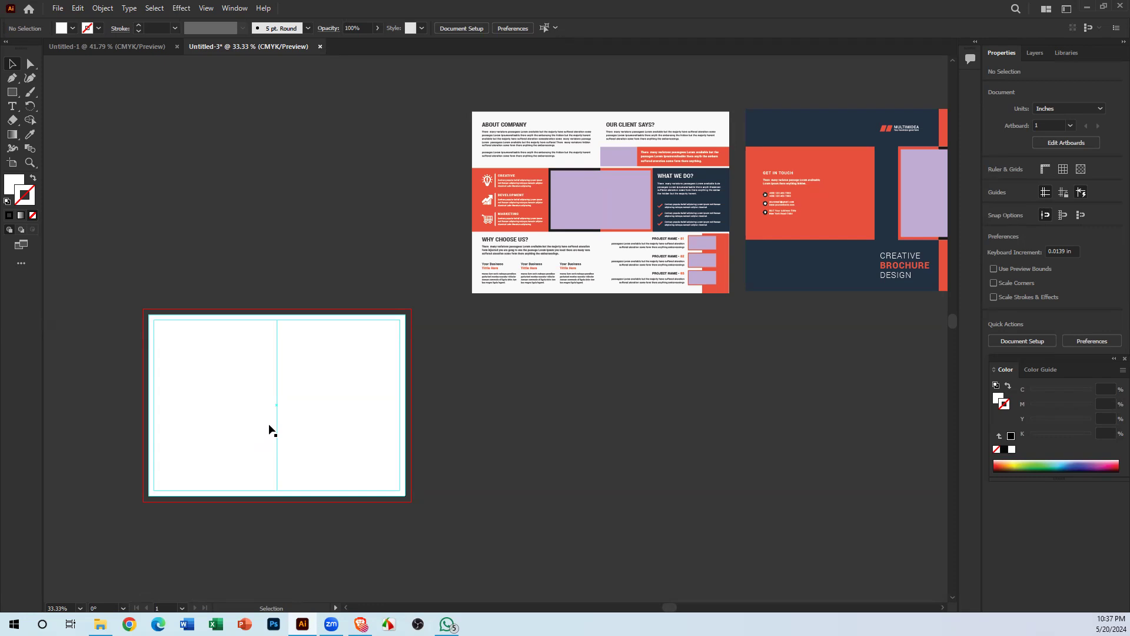
{"action": "left_click", "coordinate": [246, 9]}
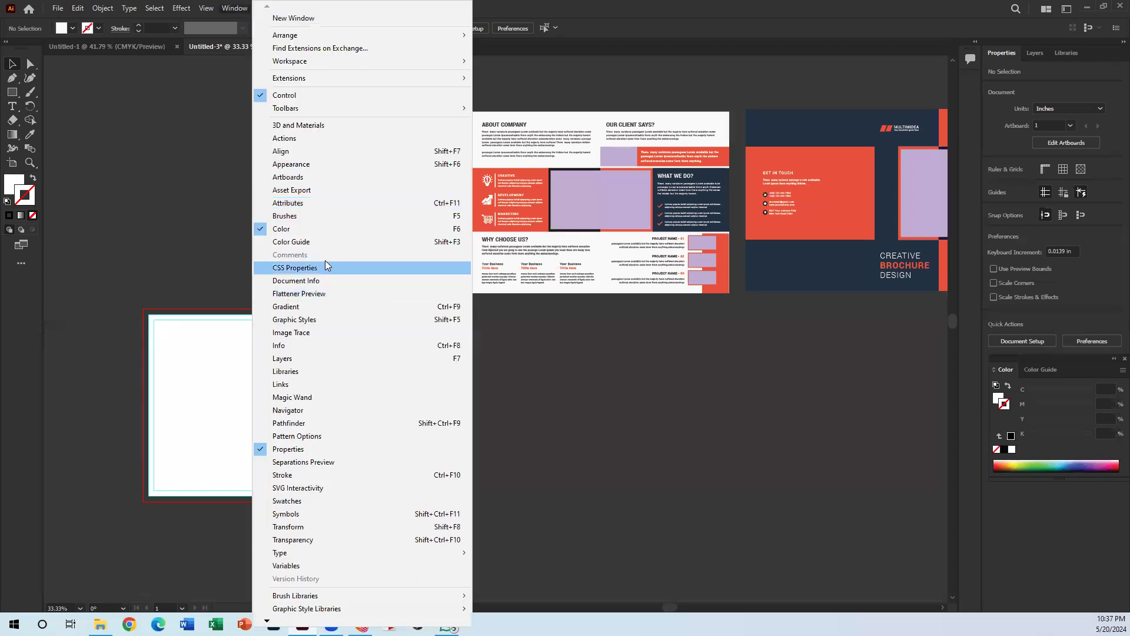
{"action": "left_click", "coordinate": [308, 173]}
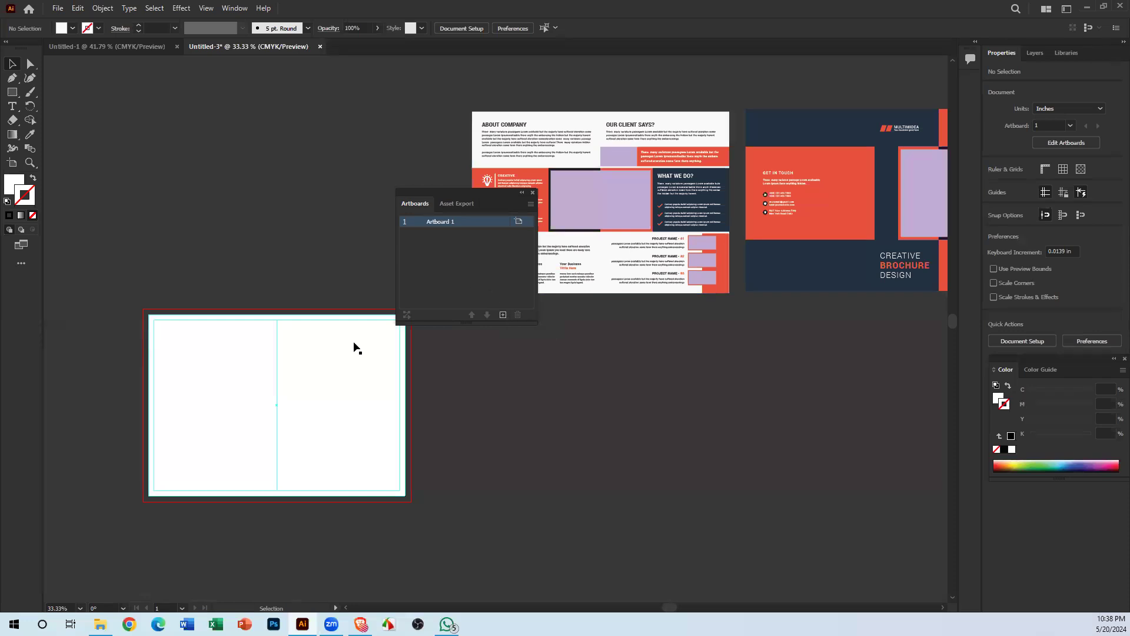
{"action": "left_click_drag", "start_coordinate": [484, 197], "coordinate": [873, 422]}
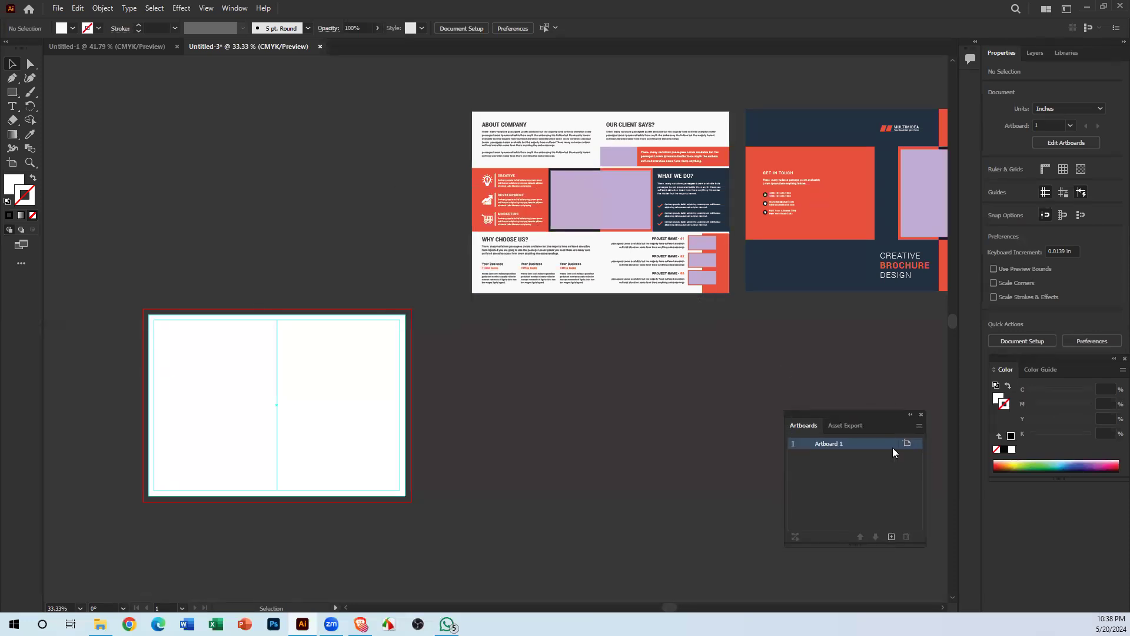
{"action": "left_click", "coordinate": [921, 414]}
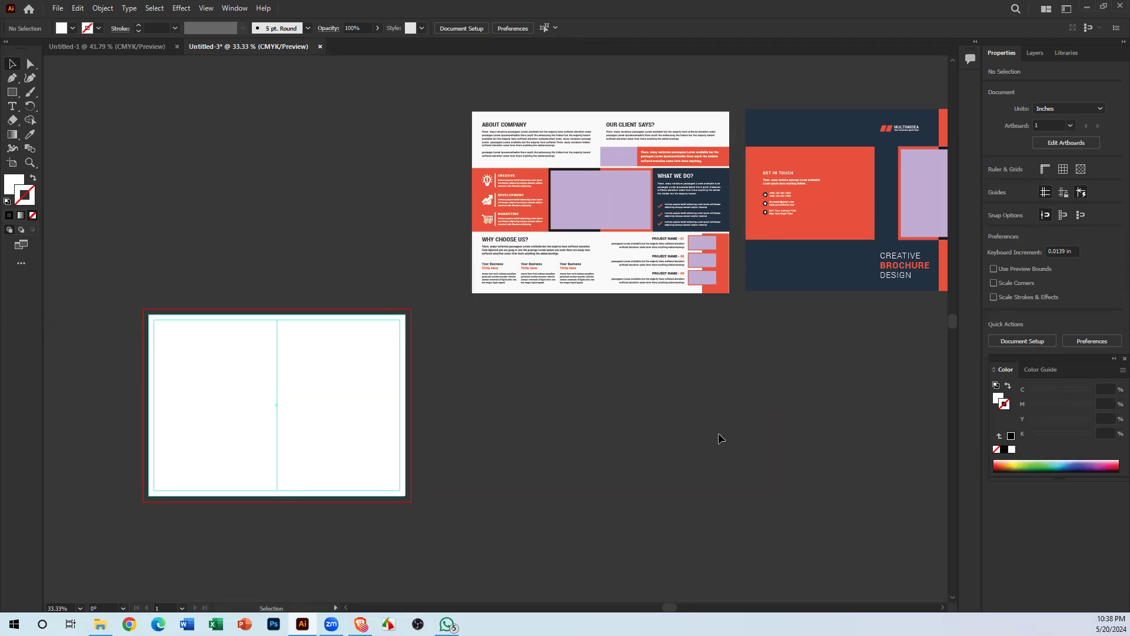
Step: Duplicate the two-column A4 artboard with its margin and fold guides, placing the copy directly to its right
{"action": "key", "text": "shift+o"}
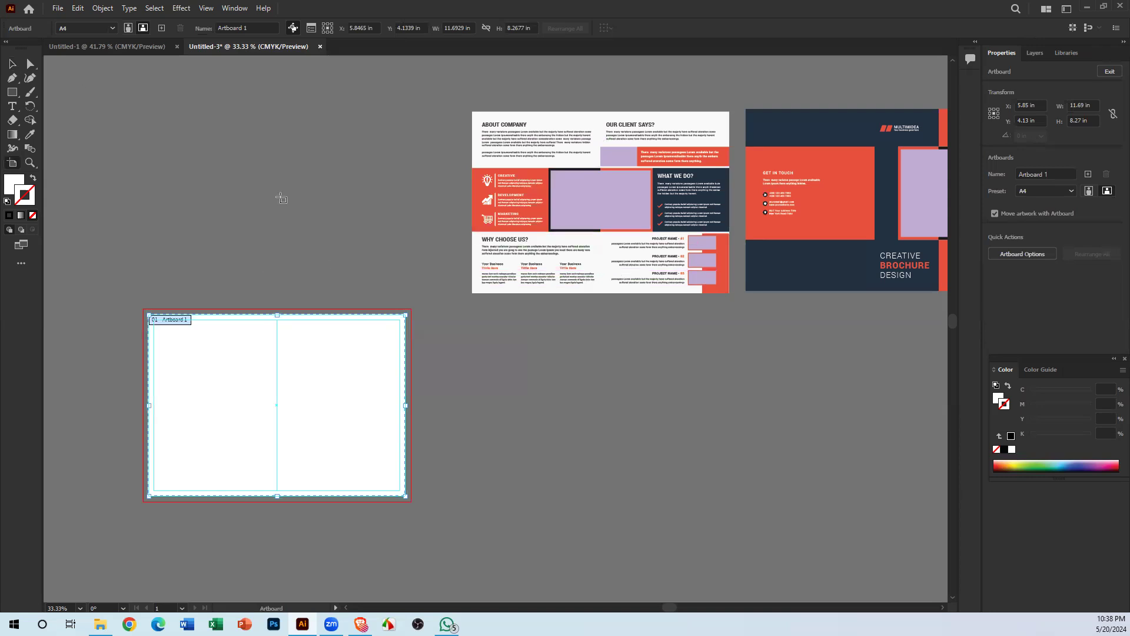
{"action": "left_click_drag", "start_coordinate": [355, 378], "coordinate": [546, 444]}
{"action": "left_click", "coordinate": [12, 63]}
{"action": "left_click_drag", "start_coordinate": [452, 355], "coordinate": [500, 343]}
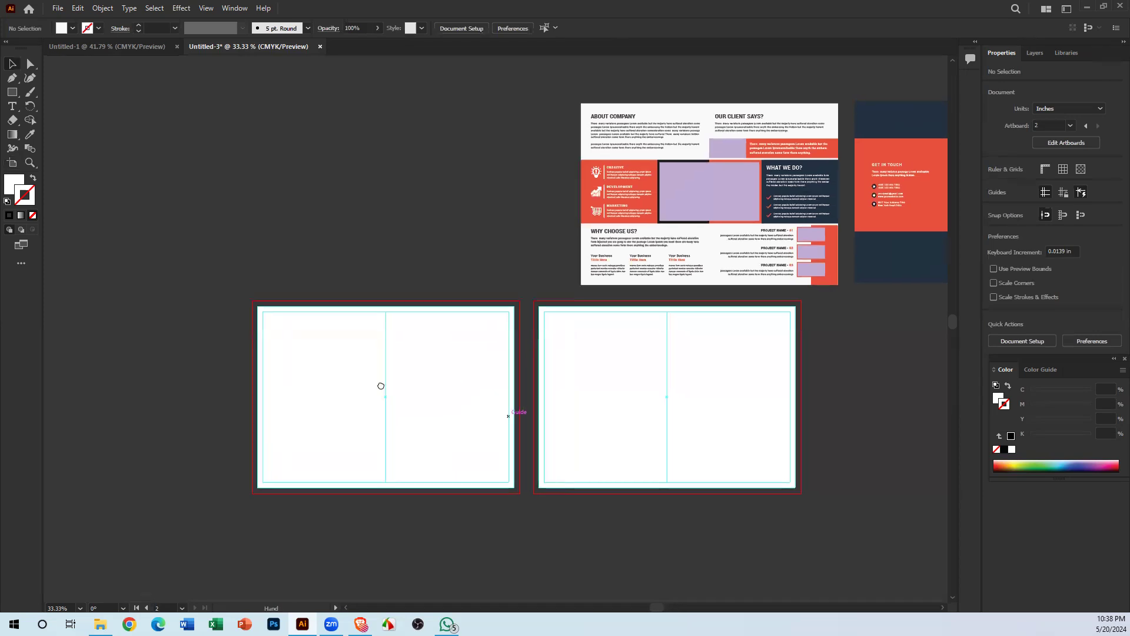
{"action": "left_click_drag", "start_coordinate": [381, 385], "coordinate": [348, 352]}
{"action": "left_click_drag", "start_coordinate": [313, 293], "coordinate": [345, 240]}
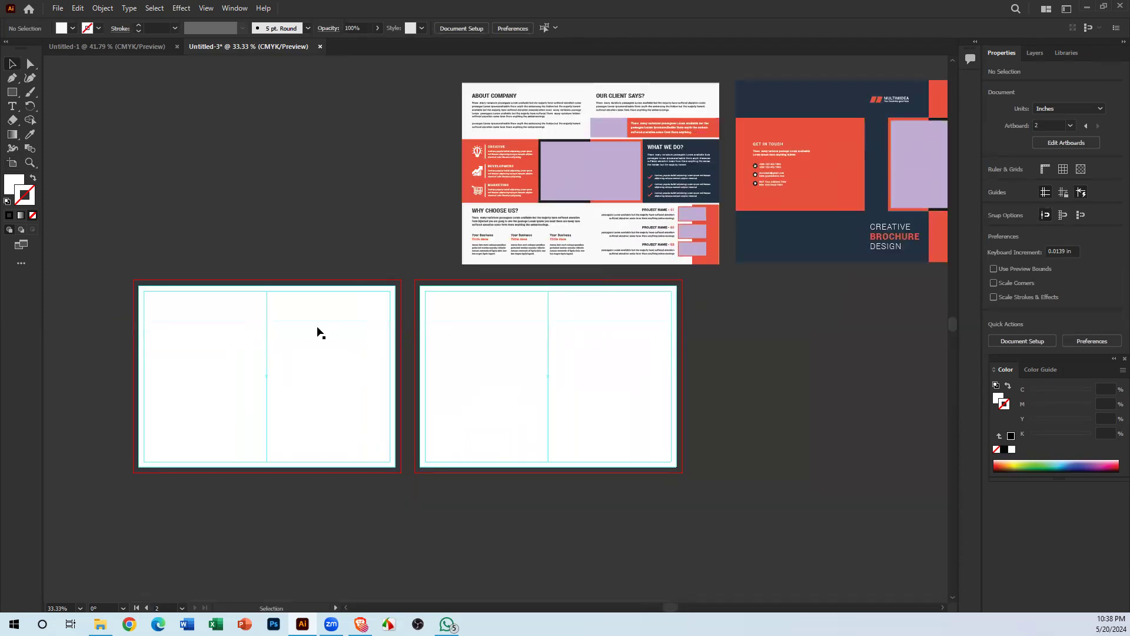
Step: Examine both blank artboards and compare them with the inside and cover sample spreads
{"action": "left_click_drag", "start_coordinate": [175, 241], "coordinate": [298, 532]}
{"action": "left_click_drag", "start_coordinate": [699, 328], "coordinate": [392, 312]}
{"action": "left_click", "coordinate": [304, 187]}
{"action": "left_click_drag", "start_coordinate": [534, 222], "coordinate": [337, 246]}
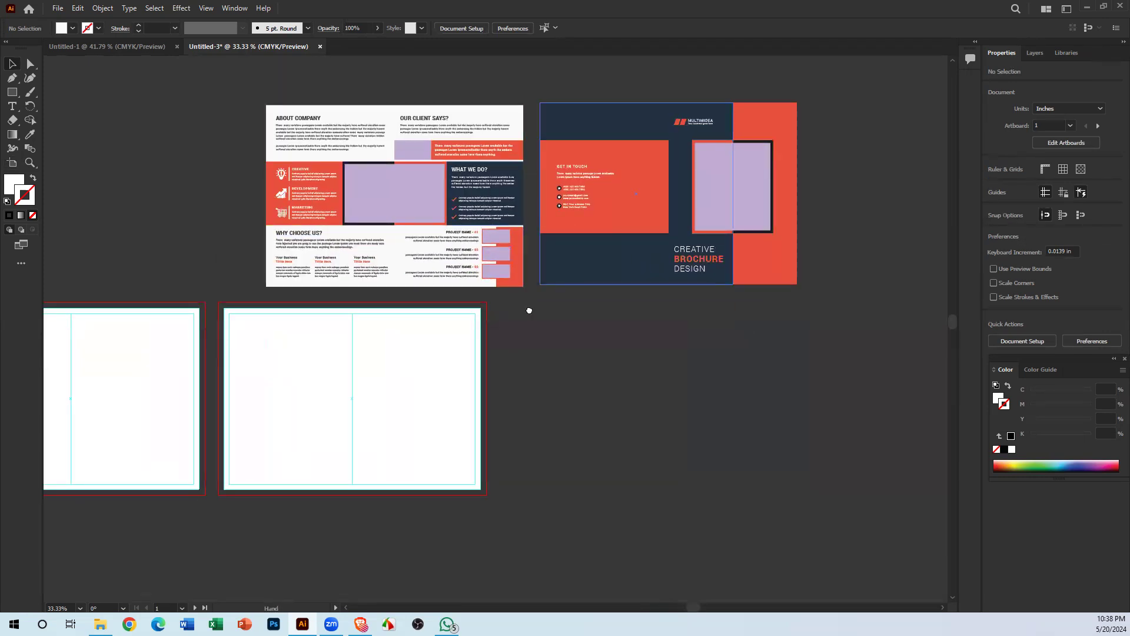
{"action": "left_click_drag", "start_coordinate": [527, 310], "coordinate": [608, 196]}
{"action": "left_click_drag", "start_coordinate": [514, 255], "coordinate": [676, 272]}
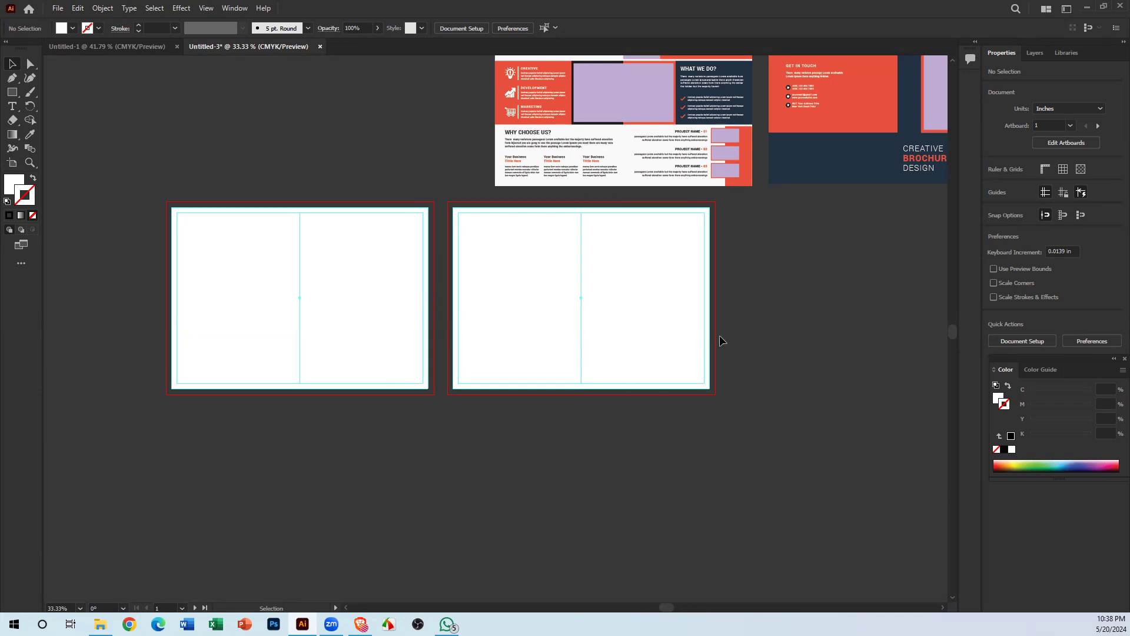
{"action": "left_click_drag", "start_coordinate": [739, 282], "coordinate": [424, 459]}
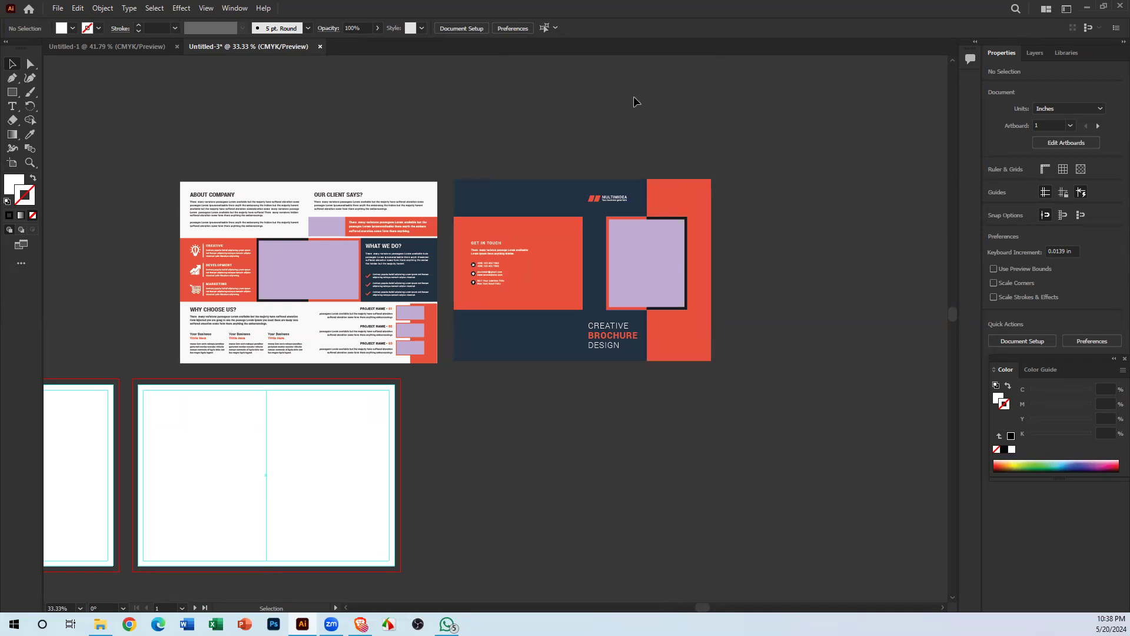
Step: Show the rulers and place a vertical guide through the horizontal centre of the cover spread
{"action": "left_click_drag", "start_coordinate": [773, 492], "coordinate": [772, 488]}
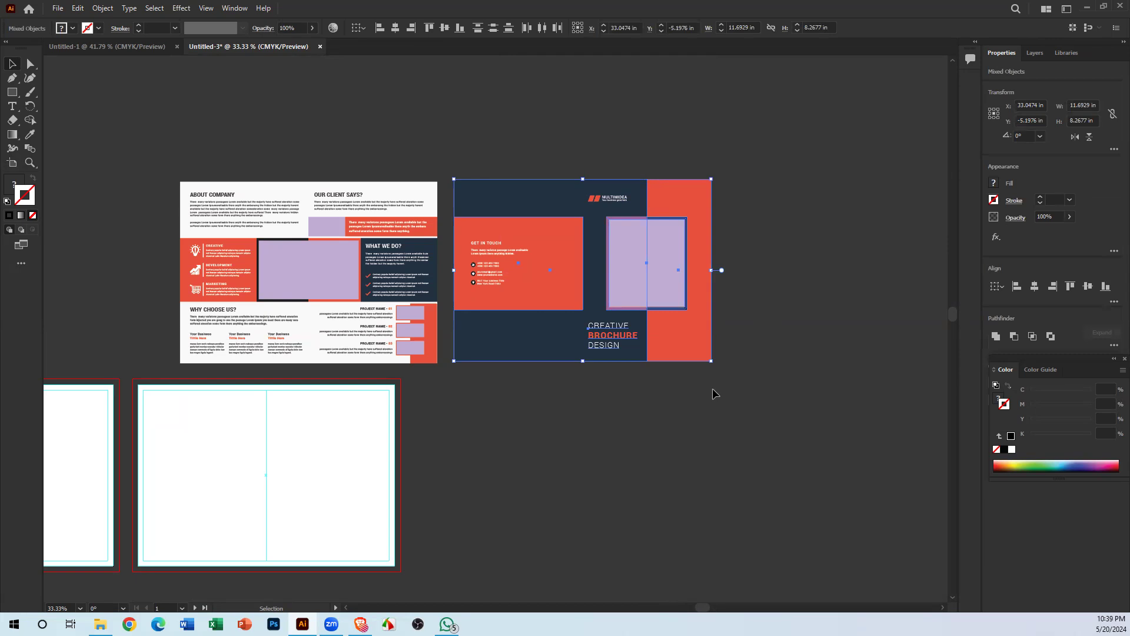
{"action": "left_click", "coordinate": [581, 138]}
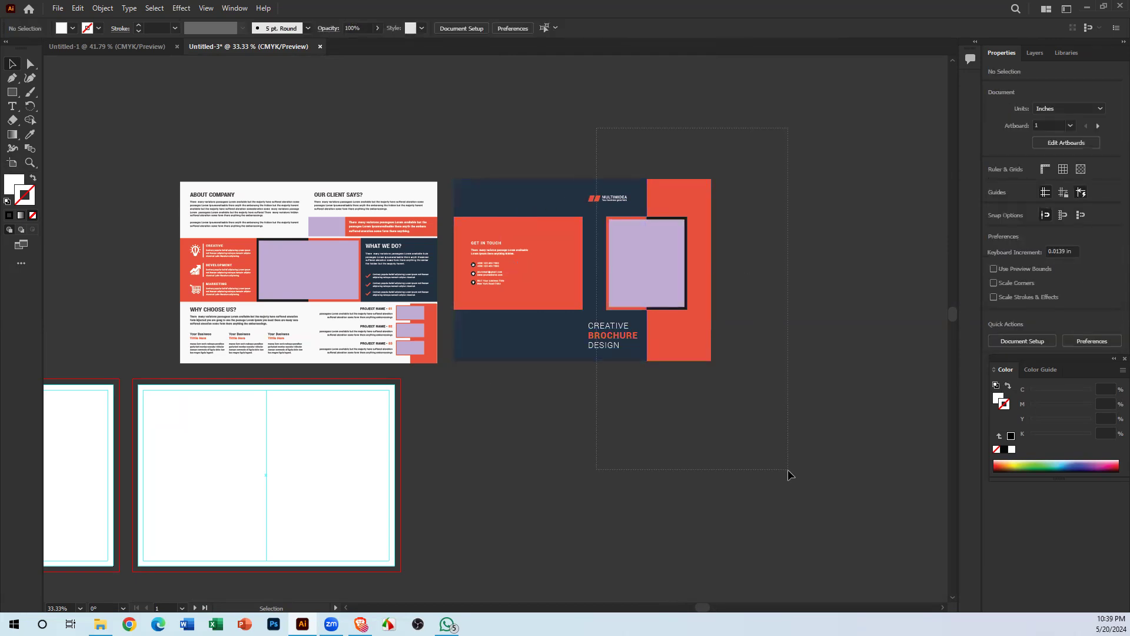
{"action": "left_click_drag", "start_coordinate": [787, 468], "coordinate": [788, 470]}
{"action": "left_click_drag", "start_coordinate": [571, 115], "coordinate": [706, 475]}
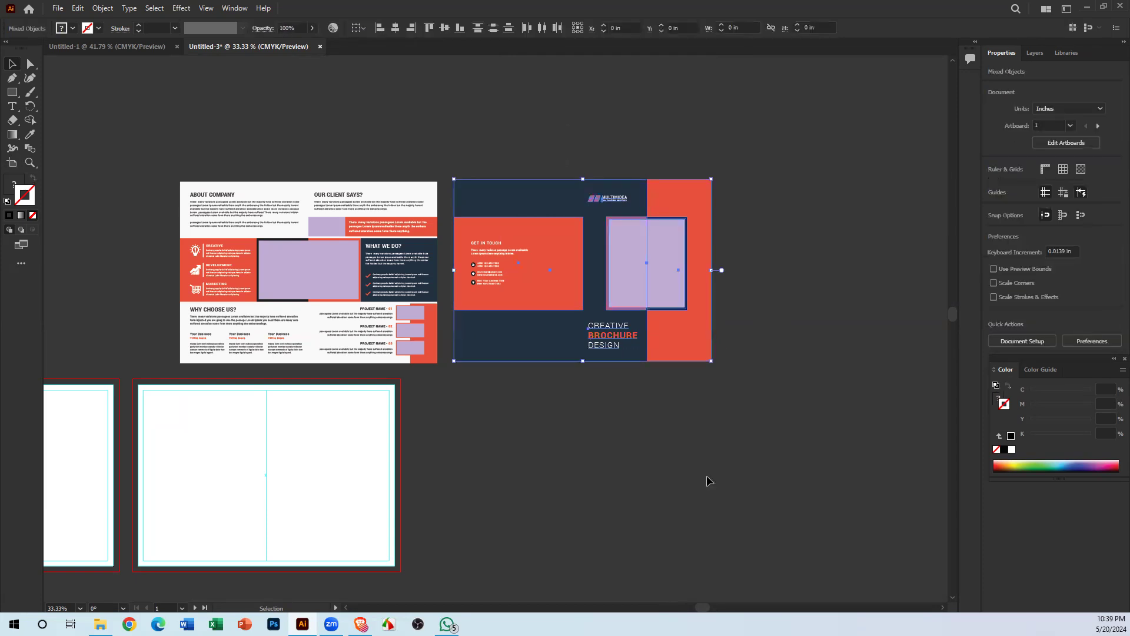
{"action": "key", "text": "a"}
{"action": "key", "text": "v"}
{"action": "key", "text": "ctrl+r"}
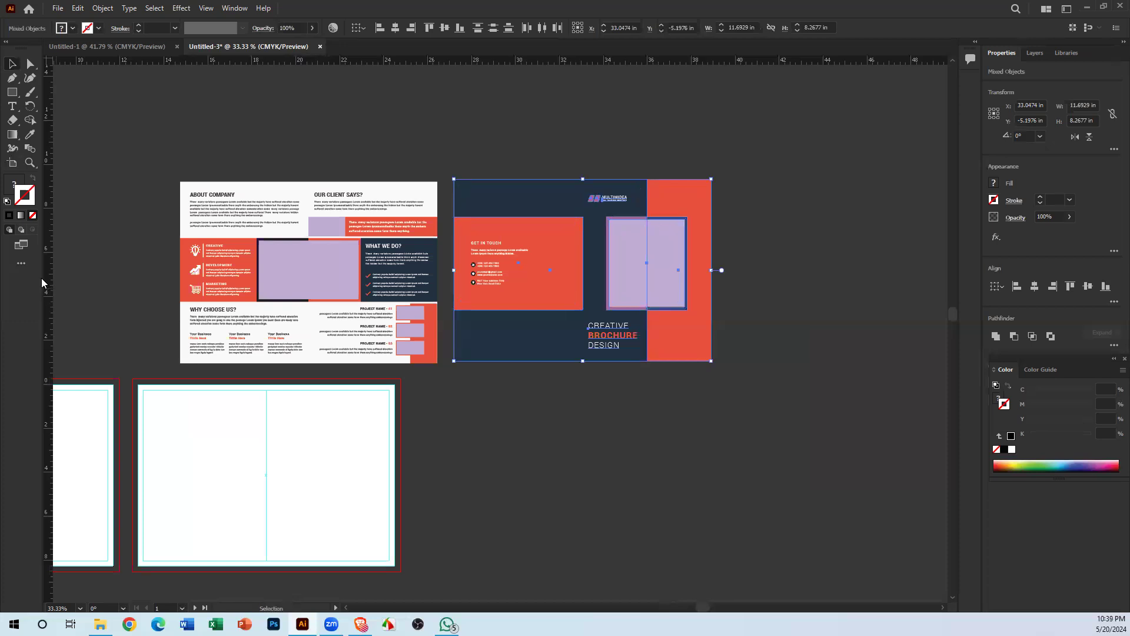
{"action": "left_click_drag", "start_coordinate": [52, 279], "coordinate": [582, 185]}
{"action": "left_click", "coordinate": [386, 219]}
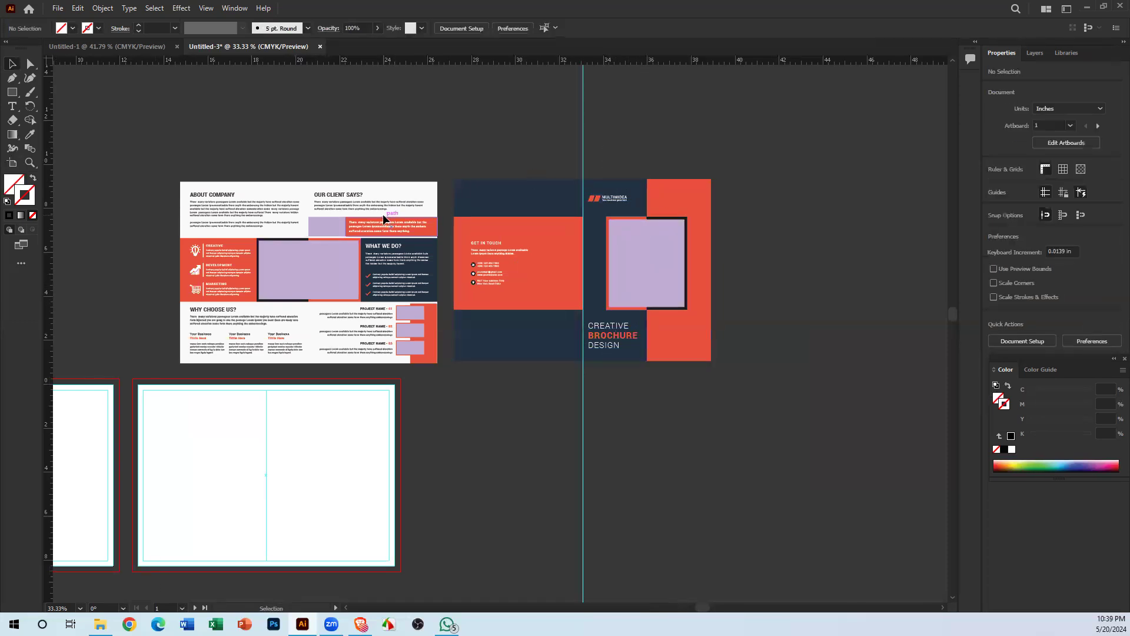
Step: Place a vertical guide through the horizontal centre of the inside spread, using its background rectangle as reference
{"action": "left_click", "coordinate": [300, 185]}
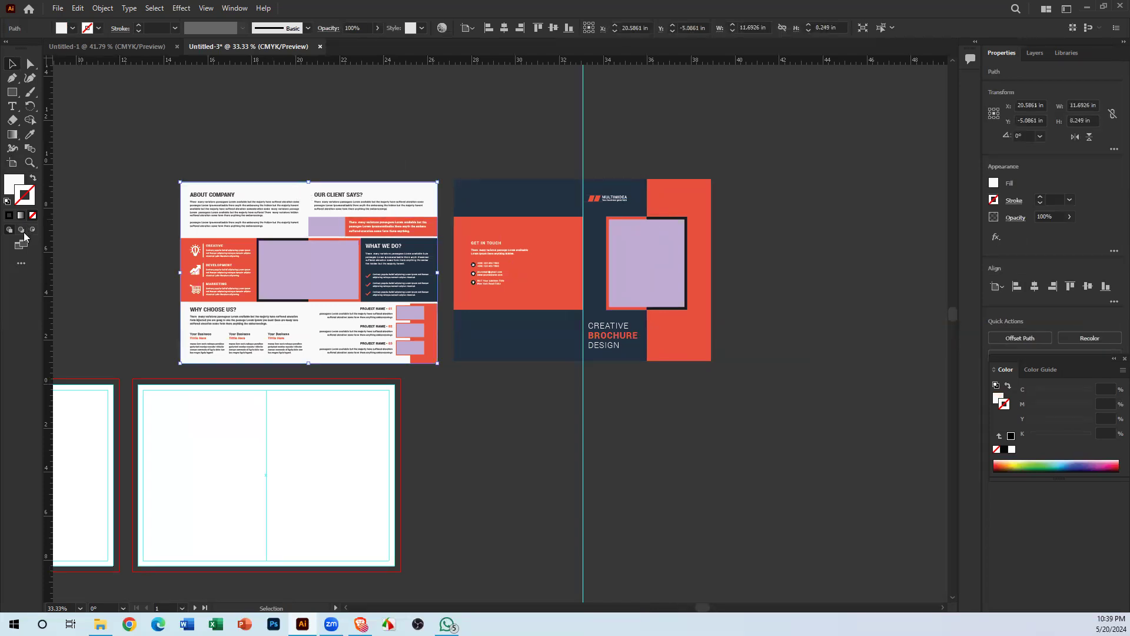
{"action": "left_click_drag", "start_coordinate": [48, 247], "coordinate": [308, 179]}
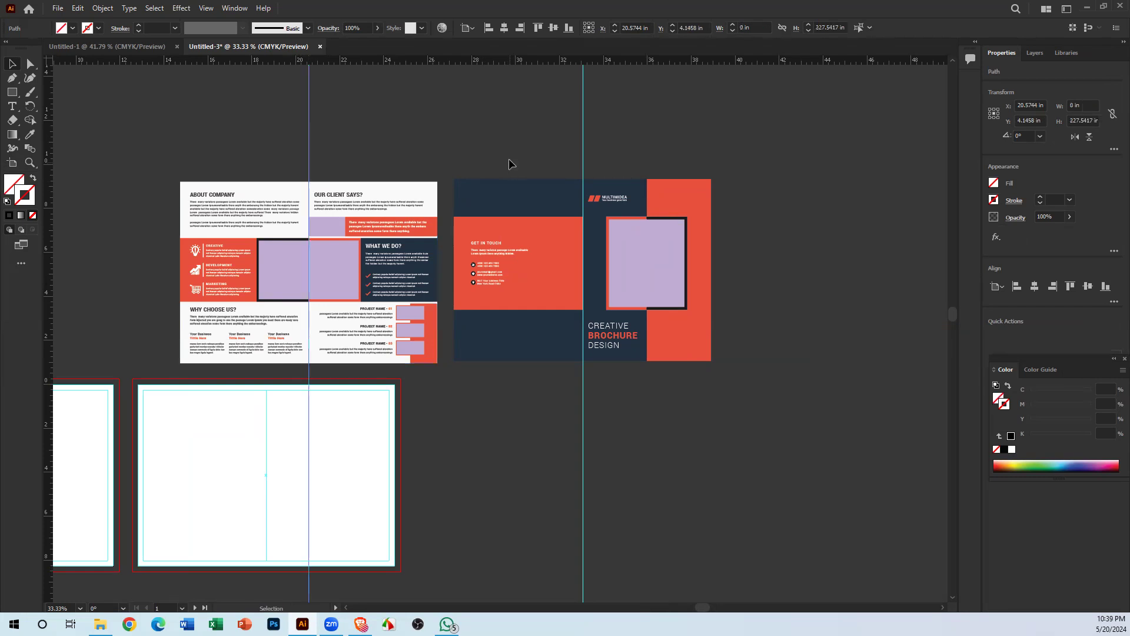
{"action": "left_click", "coordinate": [496, 164]}
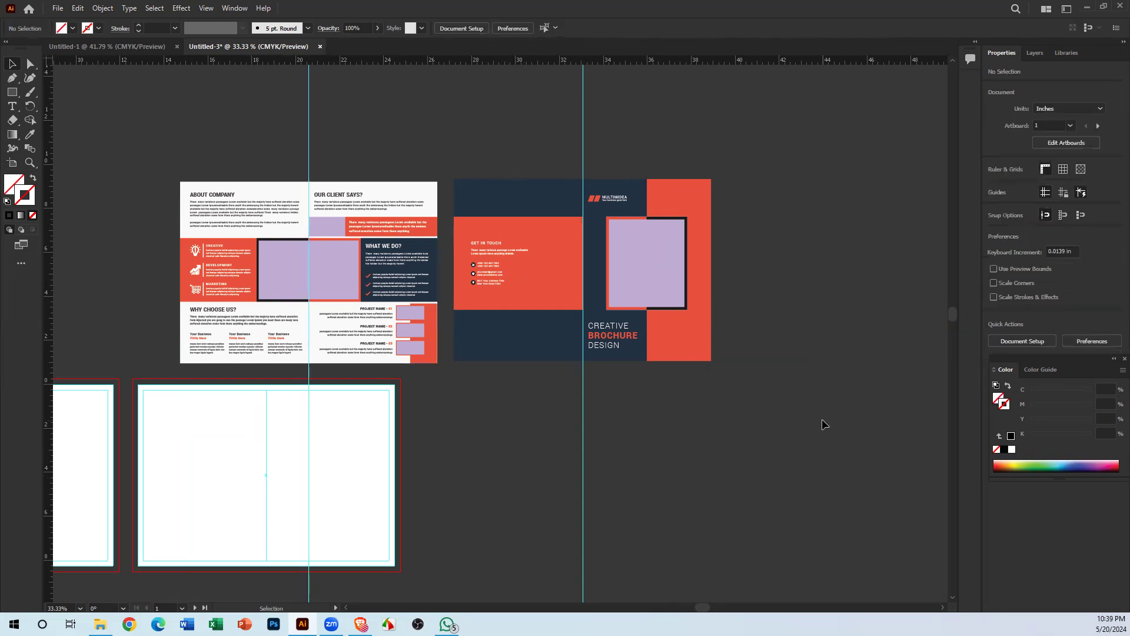
Step: Compare the cover spread with the bi-fold brochure reference image in the browser, and return to the Illustrator document
{"action": "left_click_drag", "start_coordinate": [670, 154], "coordinate": [649, 133]}
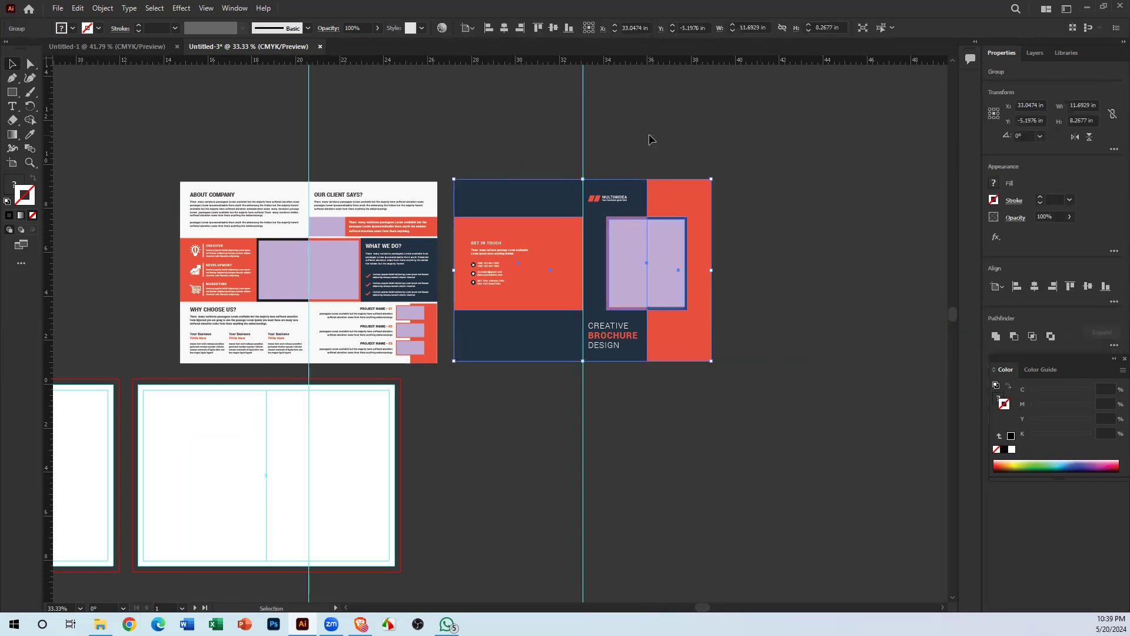
{"action": "left_click", "coordinate": [792, 250]}
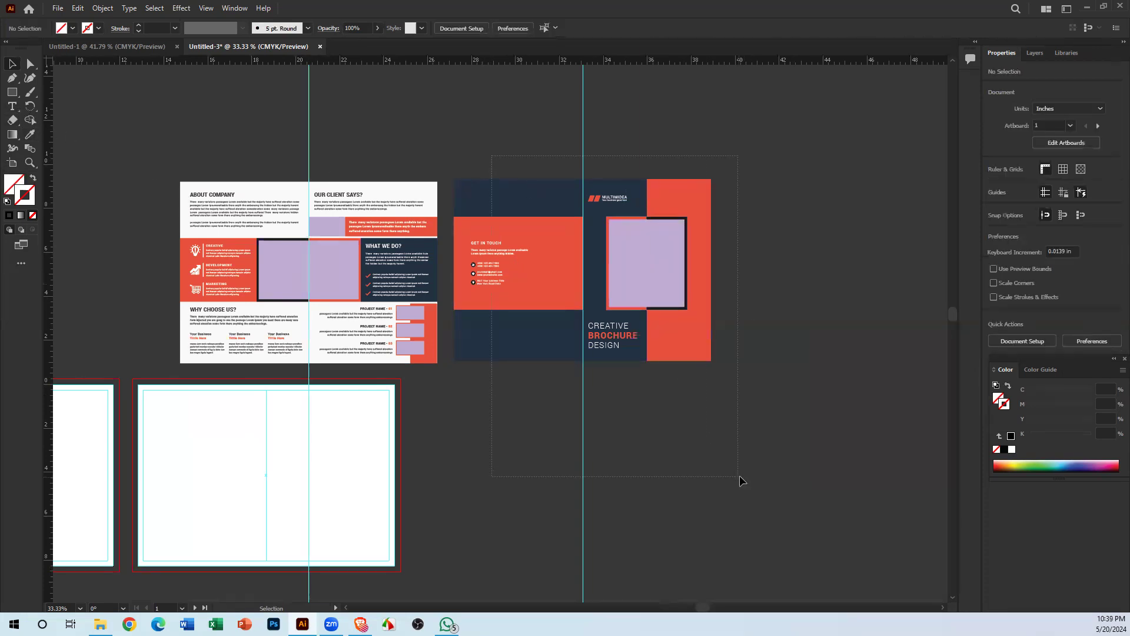
{"action": "left_click_drag", "start_coordinate": [739, 475], "coordinate": [739, 475]}
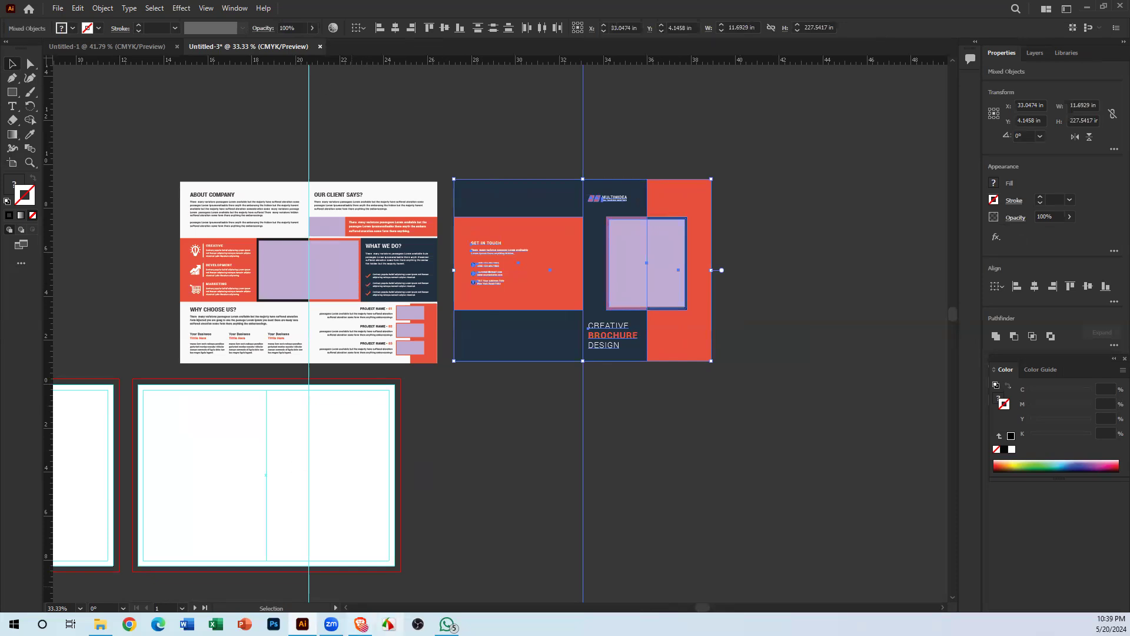
{"action": "key", "text": "alt+Tab"}
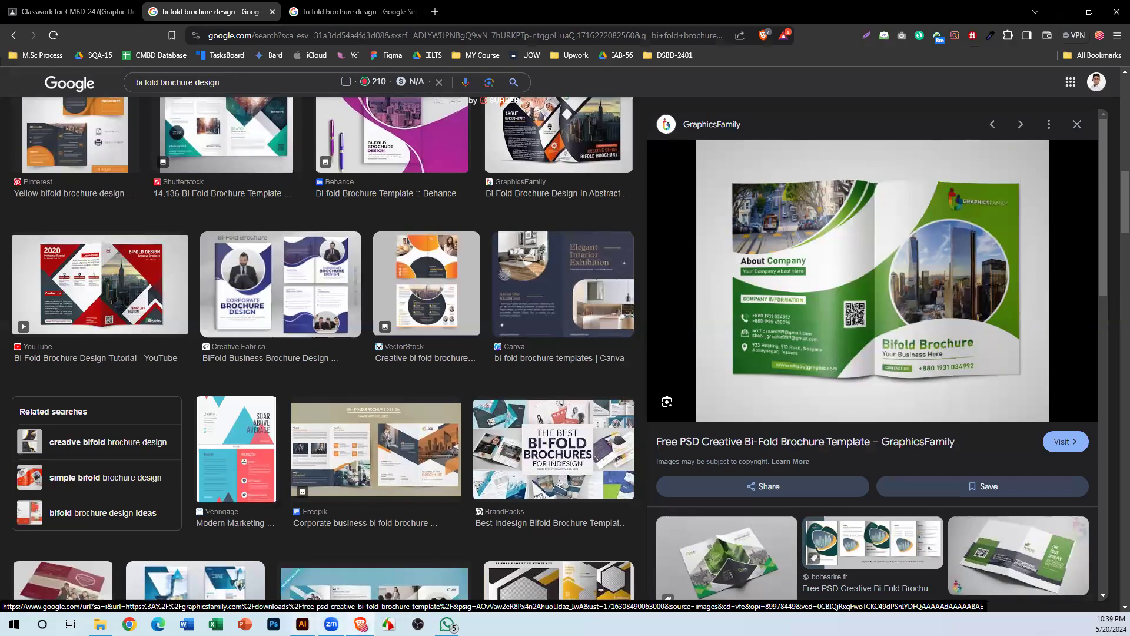
{"action": "key", "text": "alt+Tab"}
{"action": "left_click", "coordinate": [663, 454]}
{"action": "left_click_drag", "start_coordinate": [662, 433], "coordinate": [576, 429]}
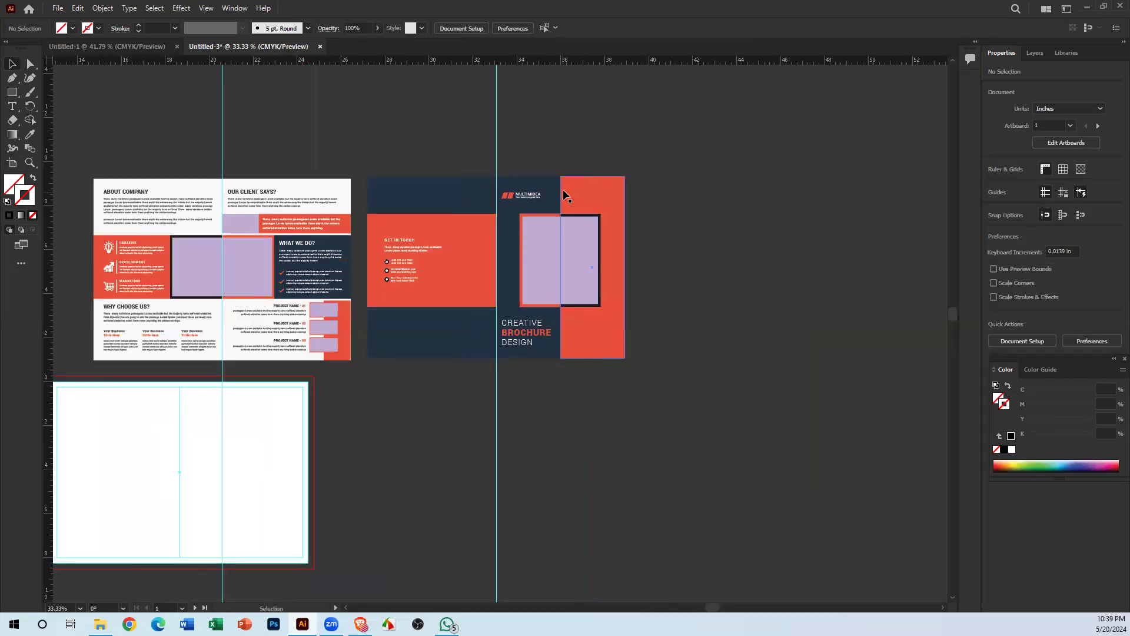
Step: Create a text label reading 1 beside the cover spread at a font size of about 166 pt
{"action": "left_click", "coordinate": [12, 107]}
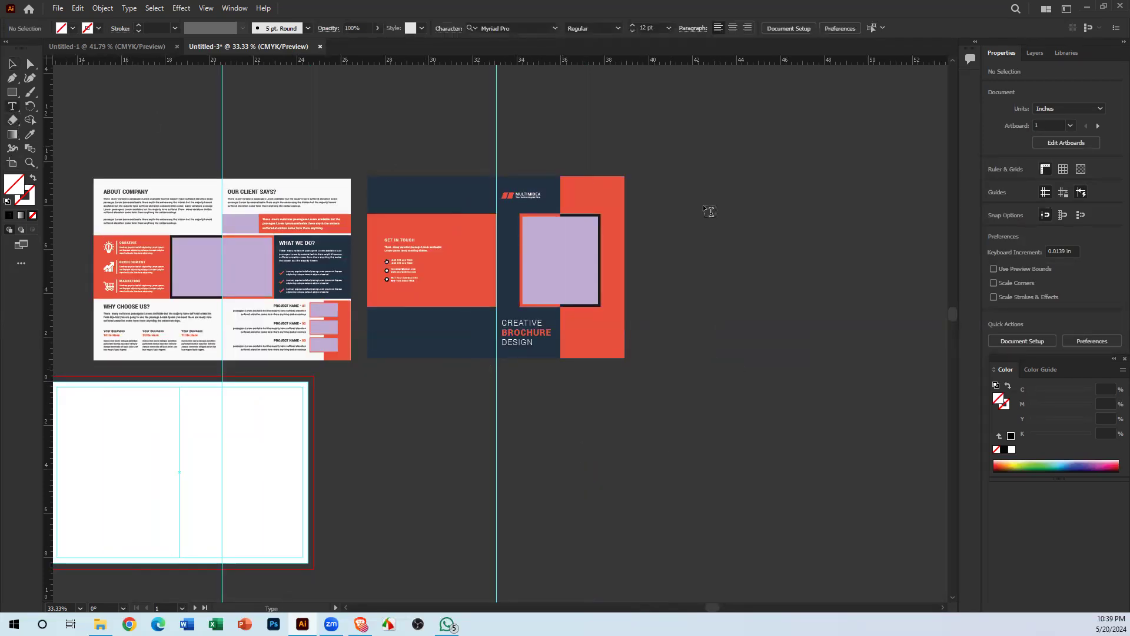
{"action": "left_click", "coordinate": [718, 180]}
{"action": "key", "text": "Escape"}
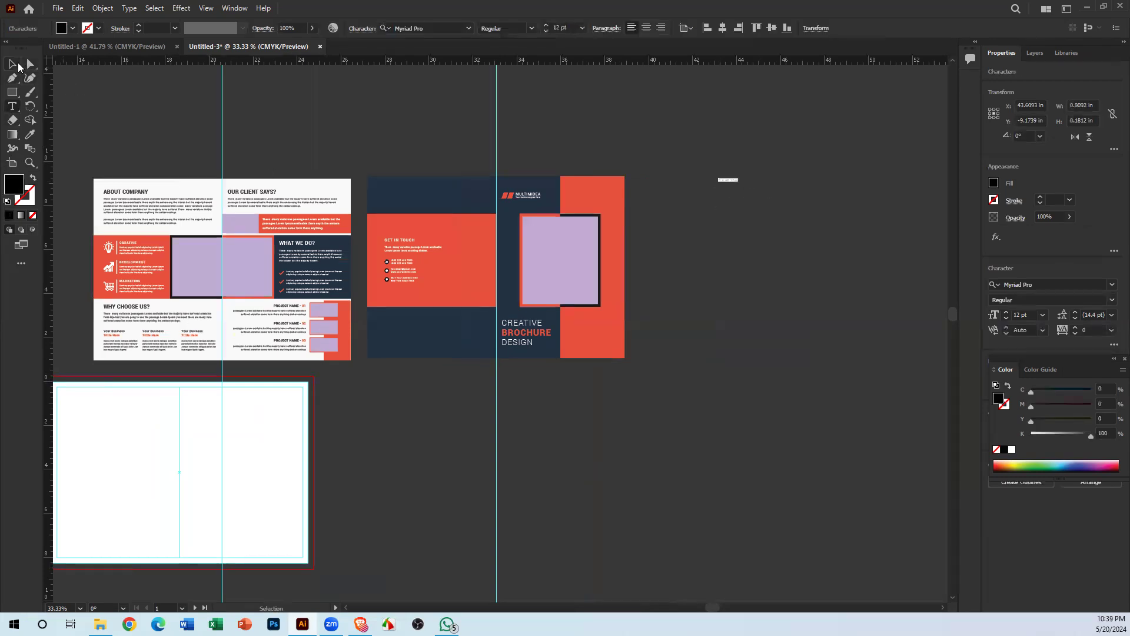
{"action": "left_click_drag", "start_coordinate": [739, 185], "coordinate": [956, 230]}
{"action": "left_click_drag", "start_coordinate": [827, 194], "coordinate": [718, 239]}
{"action": "triple_click", "coordinate": [709, 252]}
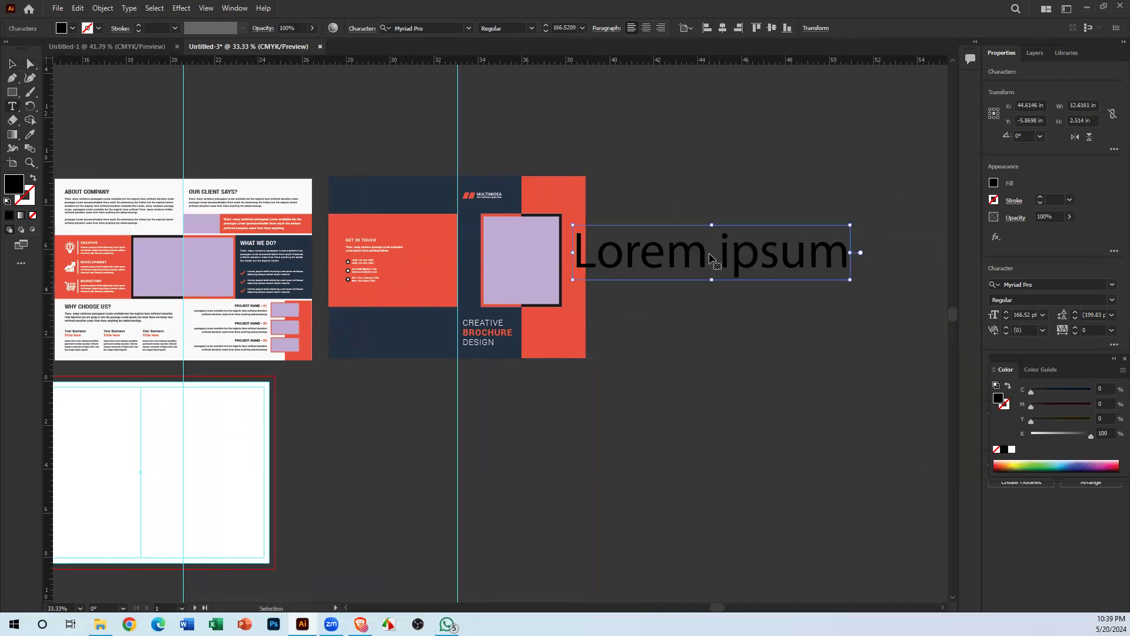
{"action": "type", "text": "1"}
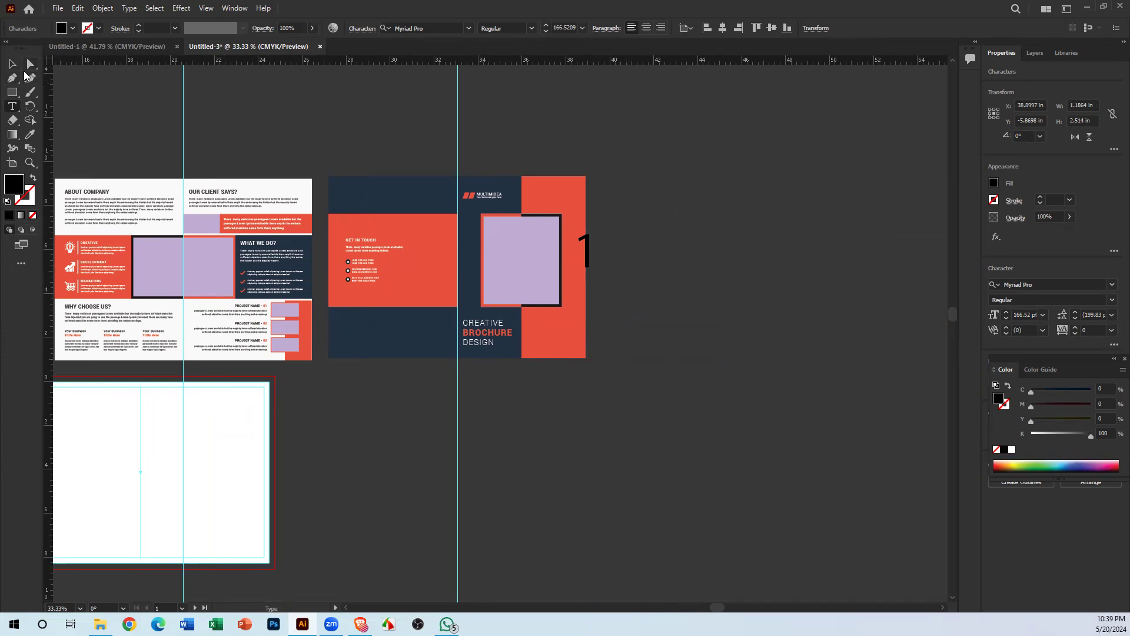
{"action": "left_click", "coordinate": [12, 64]}
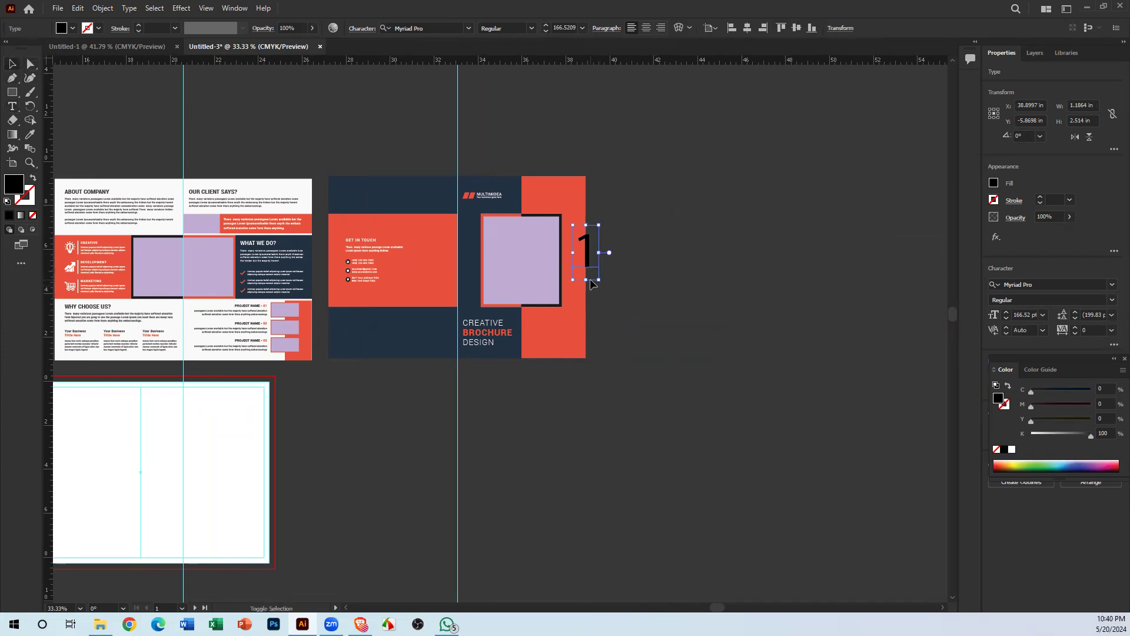
Step: Enlarge the number 1 to about 432 pt, place it above the front cover and fill it white
{"action": "left_click_drag", "start_coordinate": [599, 281], "coordinate": [572, 200]}
{"action": "left_click", "coordinate": [1012, 450]}
{"action": "left_click", "coordinate": [759, 250]}
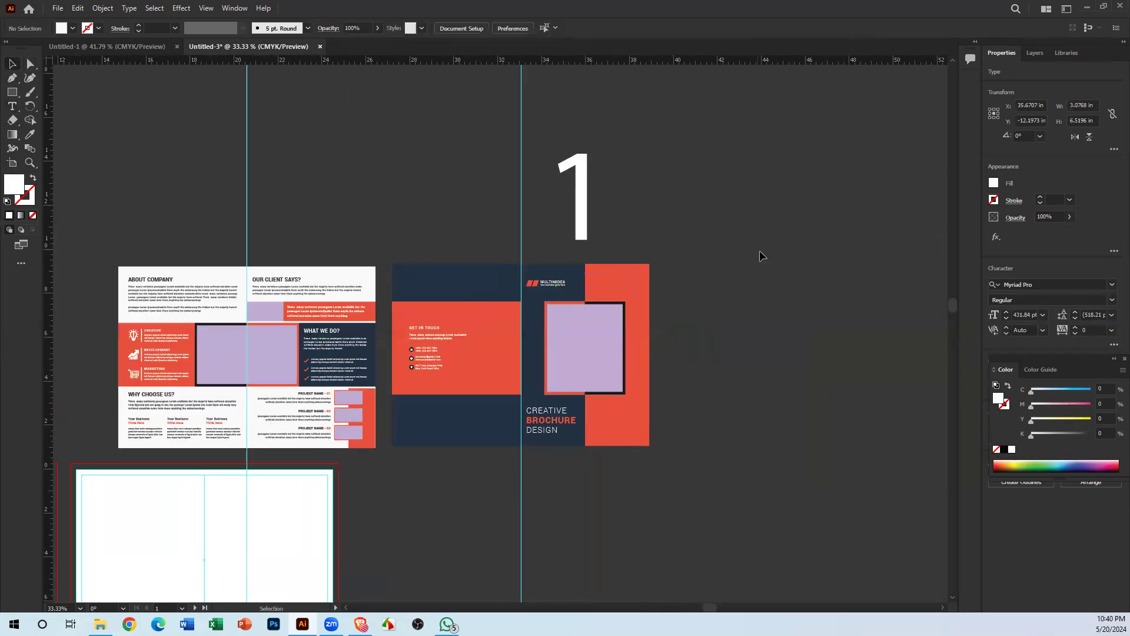
{"action": "scroll", "coordinate": [759, 250], "scroll_direction": "down", "scroll_amount": 2}
{"action": "scroll", "coordinate": [760, 250], "scroll_direction": "left", "scroll_amount": 2}
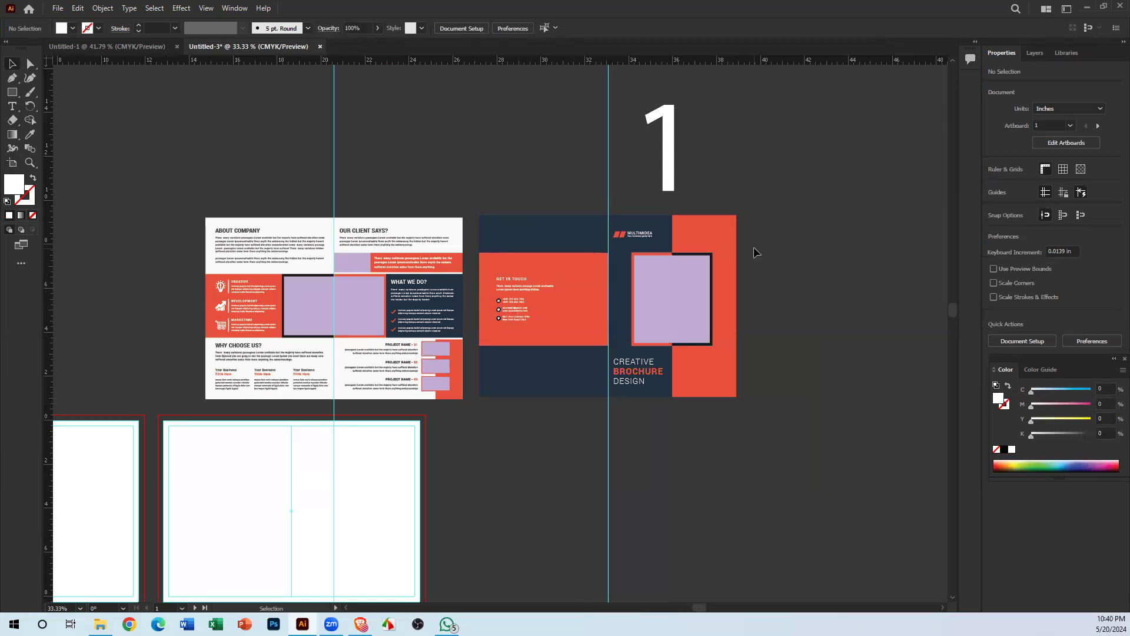
{"action": "left_click_drag", "start_coordinate": [642, 272], "coordinate": [621, 281]}
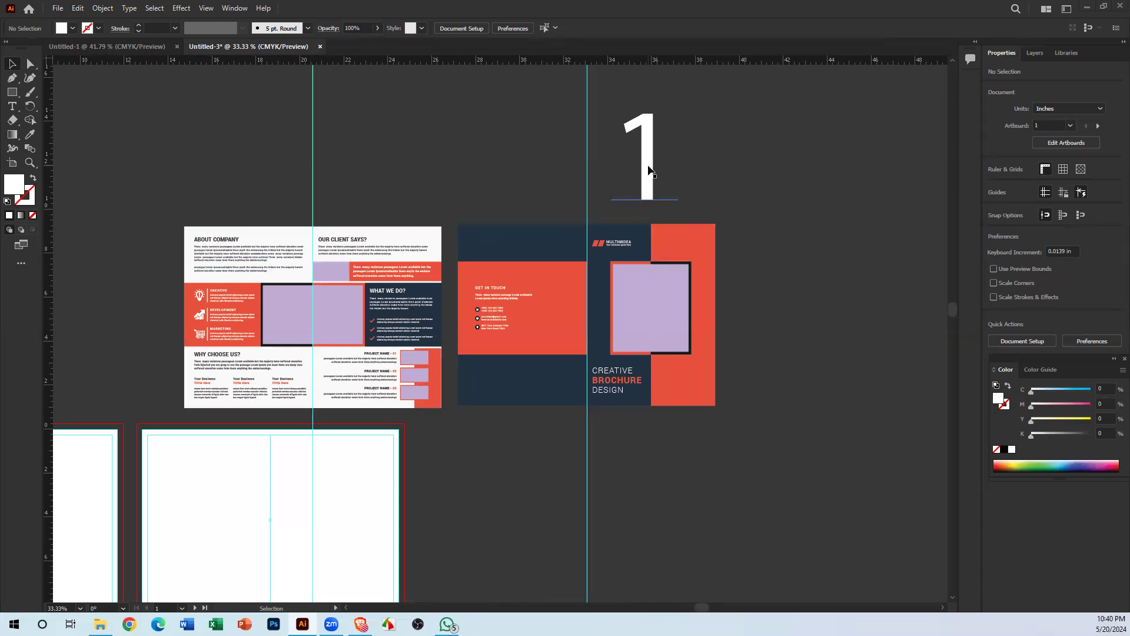
Step: Duplicate the number 1 above the back cover and change the copy to 2
{"action": "left_click_drag", "start_coordinate": [648, 168], "coordinate": [519, 175]}
{"action": "double_click", "coordinate": [519, 175]}
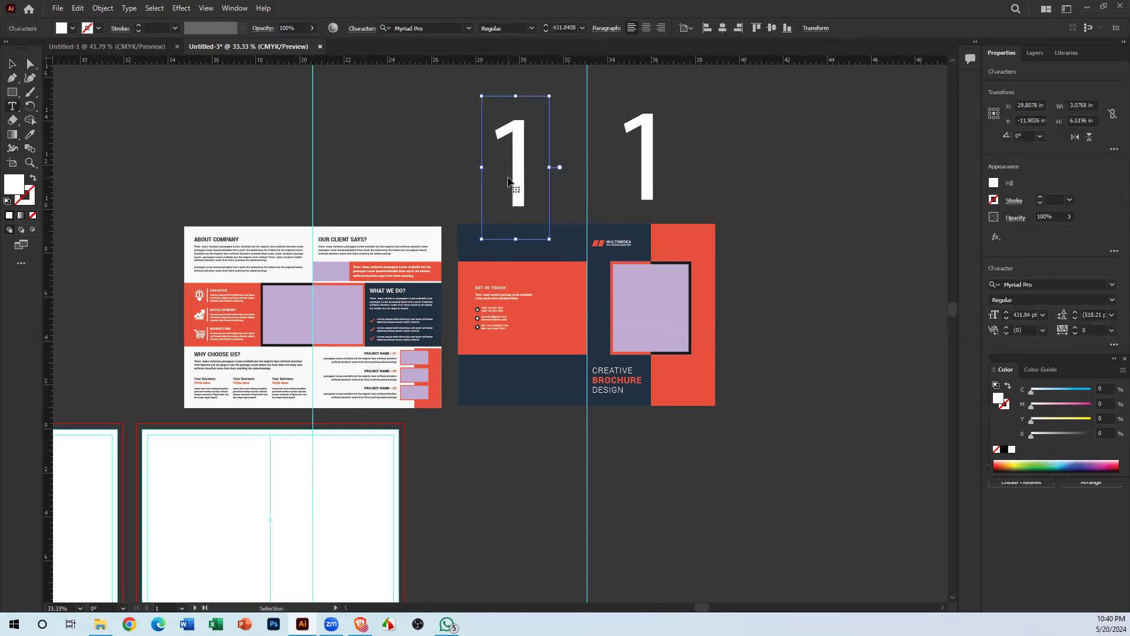
{"action": "double_click", "coordinate": [507, 176]}
{"action": "key", "text": "BackSpace"}
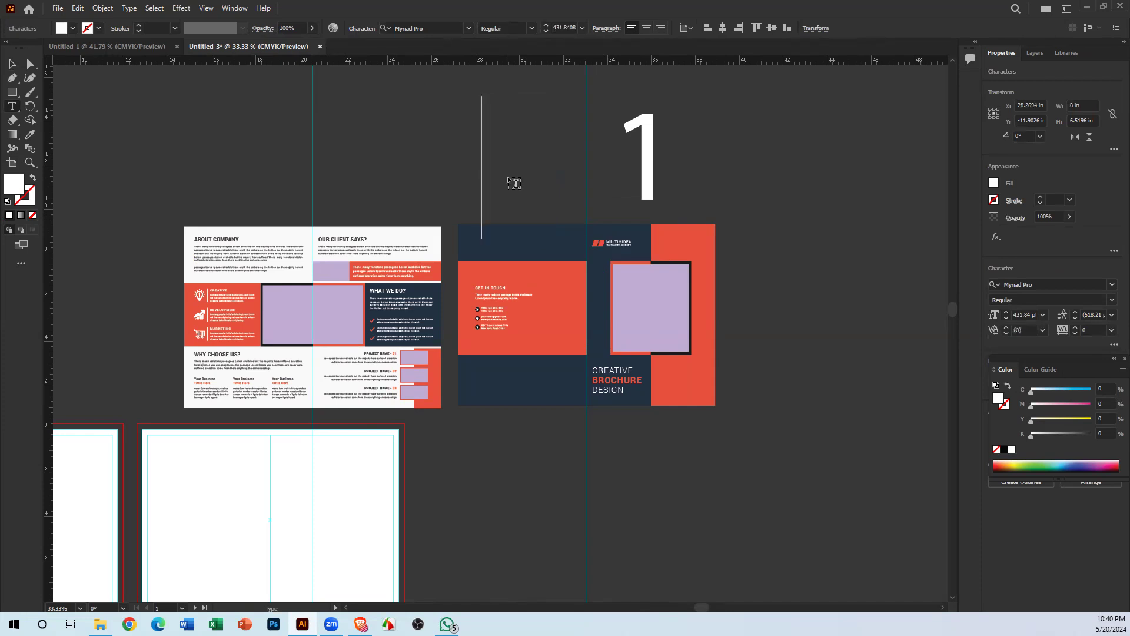
{"action": "type", "text": "2"}
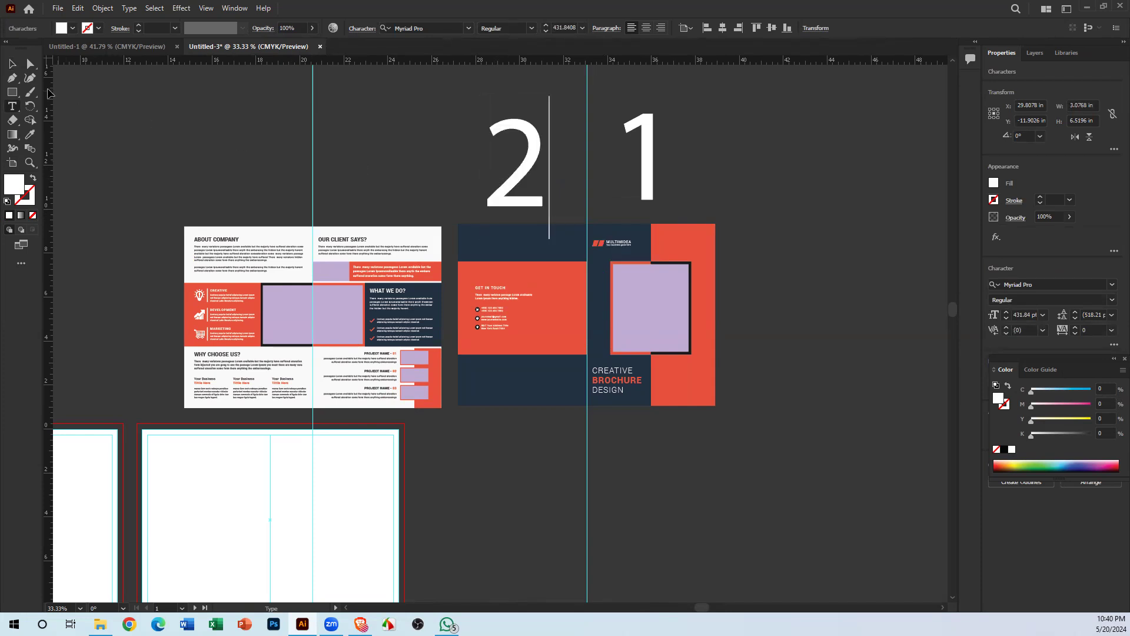
{"action": "left_click", "coordinate": [12, 63]}
Step: Duplicate the 2 above both inside pages and retype the number above the back cover as 44
{"action": "left_click_drag", "start_coordinate": [456, 196], "coordinate": [512, 319]}
{"action": "left_click_drag", "start_coordinate": [581, 308], "coordinate": [302, 310]}
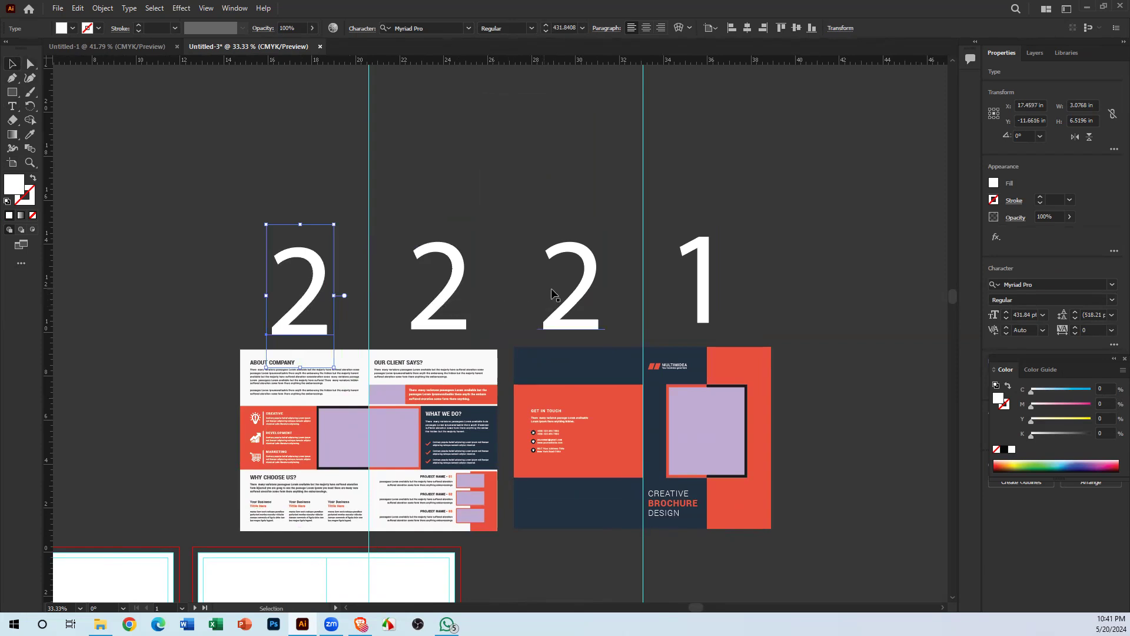
{"action": "double_click", "coordinate": [569, 293]}
{"action": "double_click", "coordinate": [573, 298]}
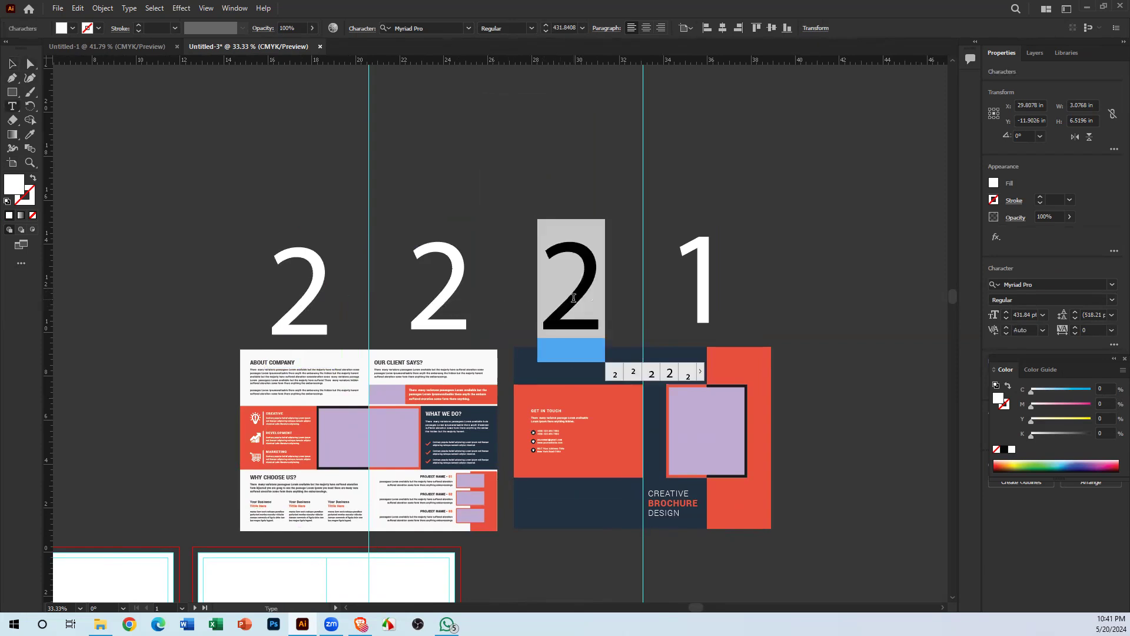
{"action": "type", "text": "44"}
Step: Change the number above the inside spread's right page to 3
{"action": "double_click", "coordinate": [467, 289]}
{"action": "type", "text": "4"}
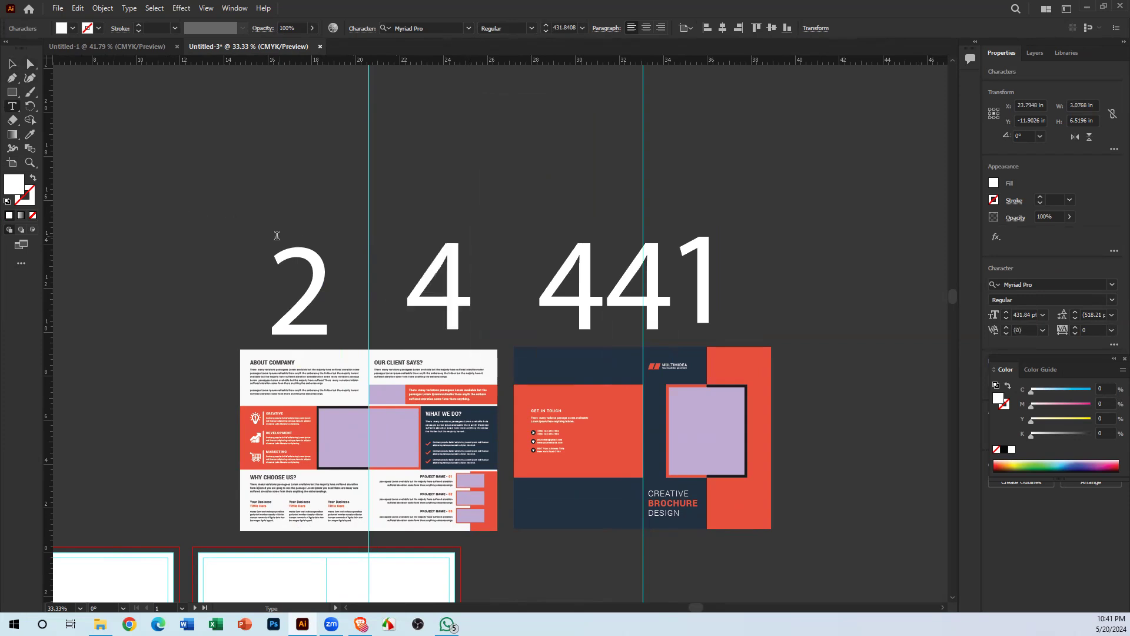
{"action": "double_click", "coordinate": [440, 296]}
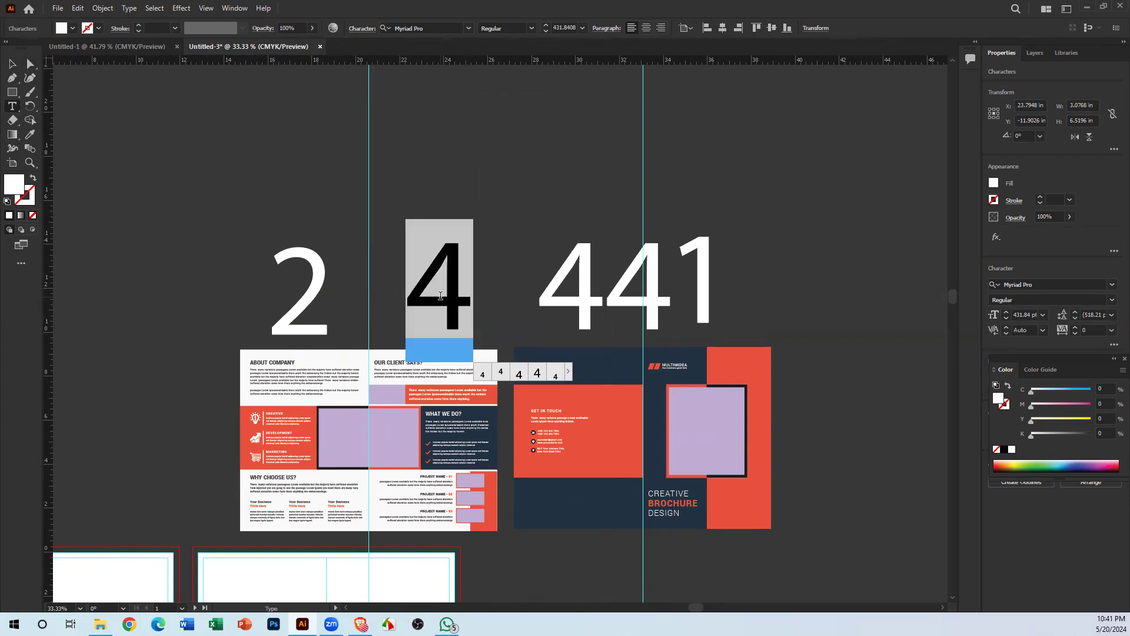
{"action": "type", "text": "3"}
{"action": "left_click", "coordinate": [11, 64]}
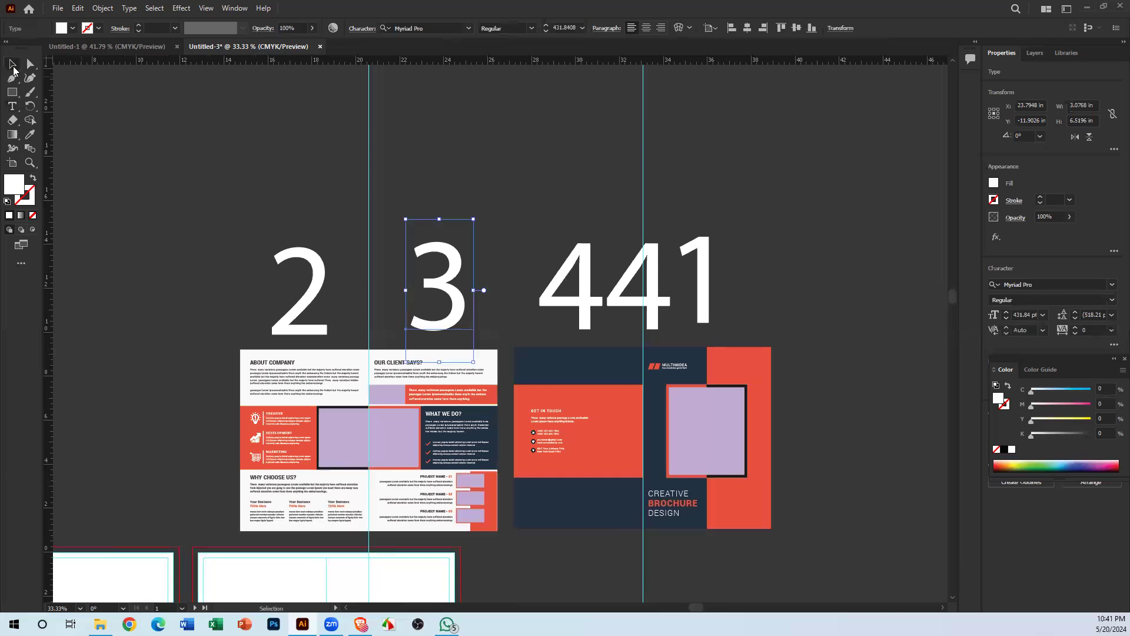
Step: Delete the extra 4 from the label above the back cover so it reads 4
{"action": "double_click", "coordinate": [641, 301]}
{"action": "left_click_drag", "start_coordinate": [635, 303], "coordinate": [664, 301]}
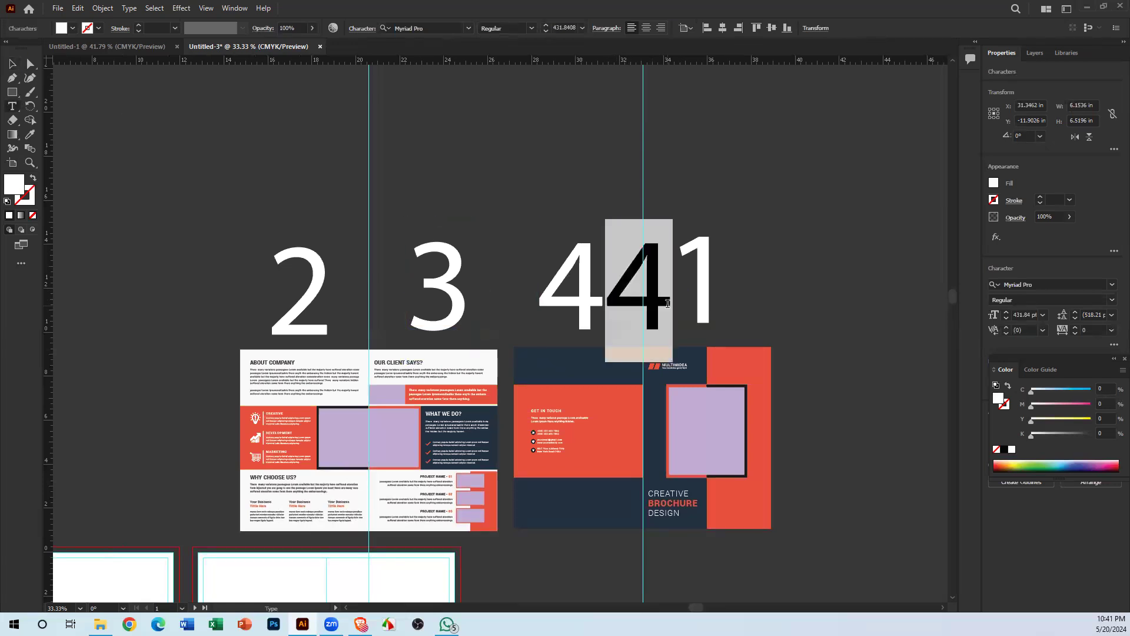
{"action": "key", "text": "BackSpace"}
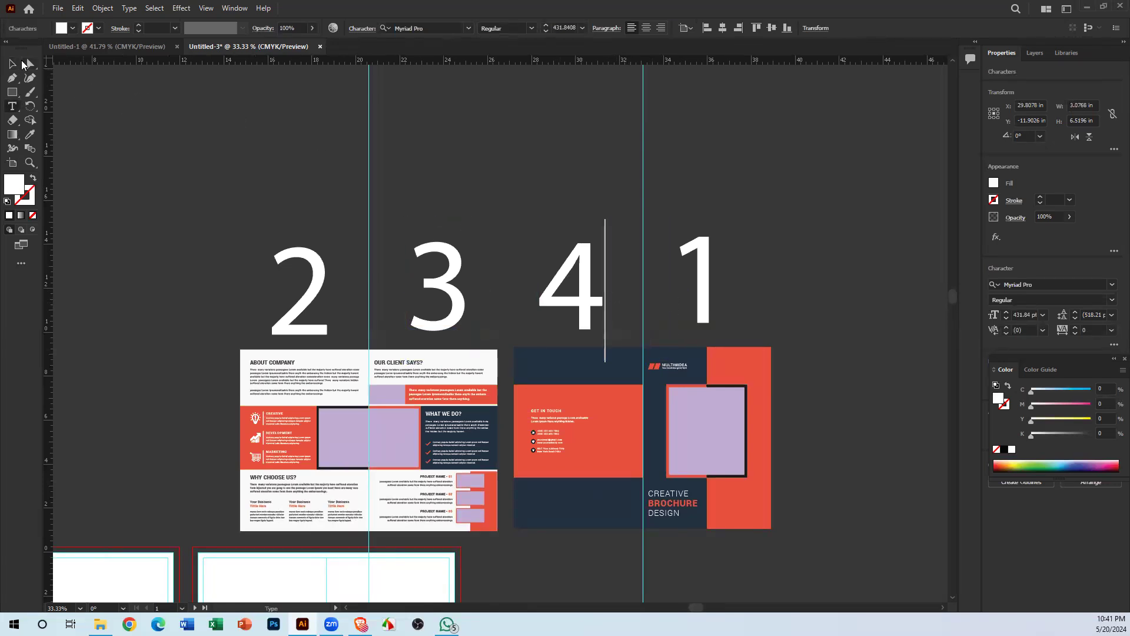
{"action": "key", "text": "Escape"}
{"action": "left_click", "coordinate": [808, 347]}
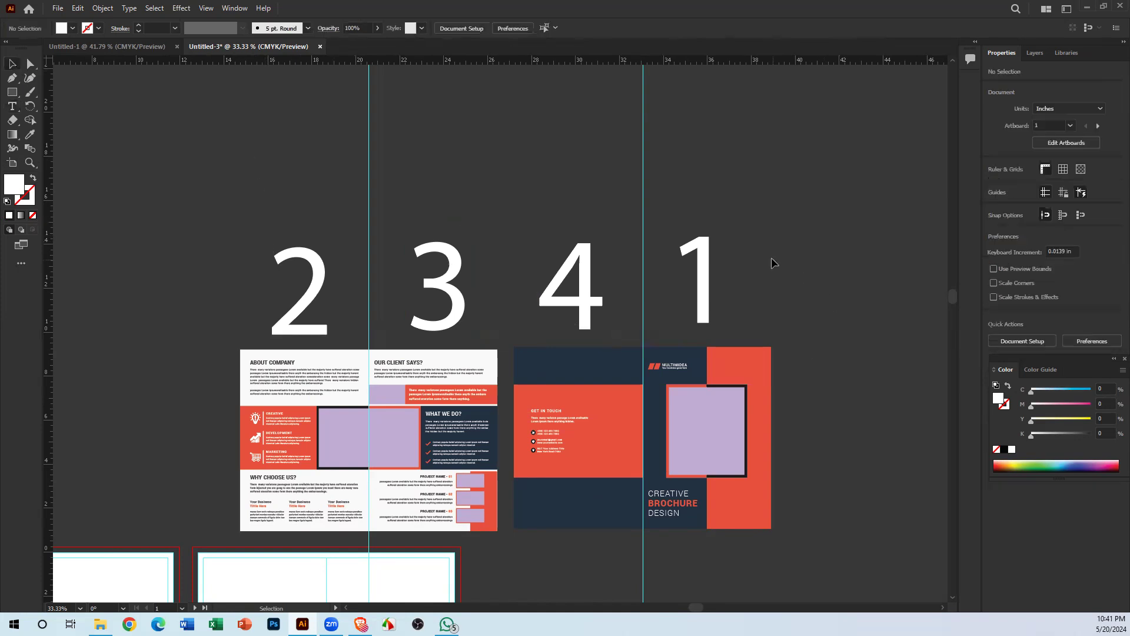
Step: Compare the numbered spreads with the green bi-fold brochure image in the browser, and return to the Illustrator artboards
{"action": "left_click_drag", "start_coordinate": [702, 410], "coordinate": [704, 311]}
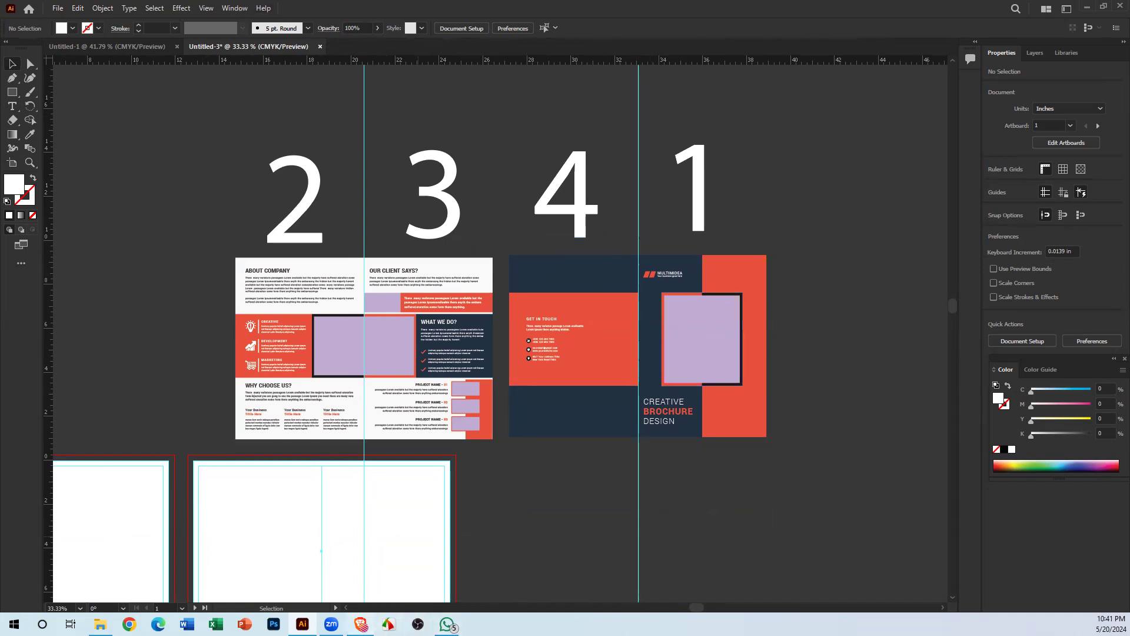
{"action": "left_click", "coordinate": [360, 624]}
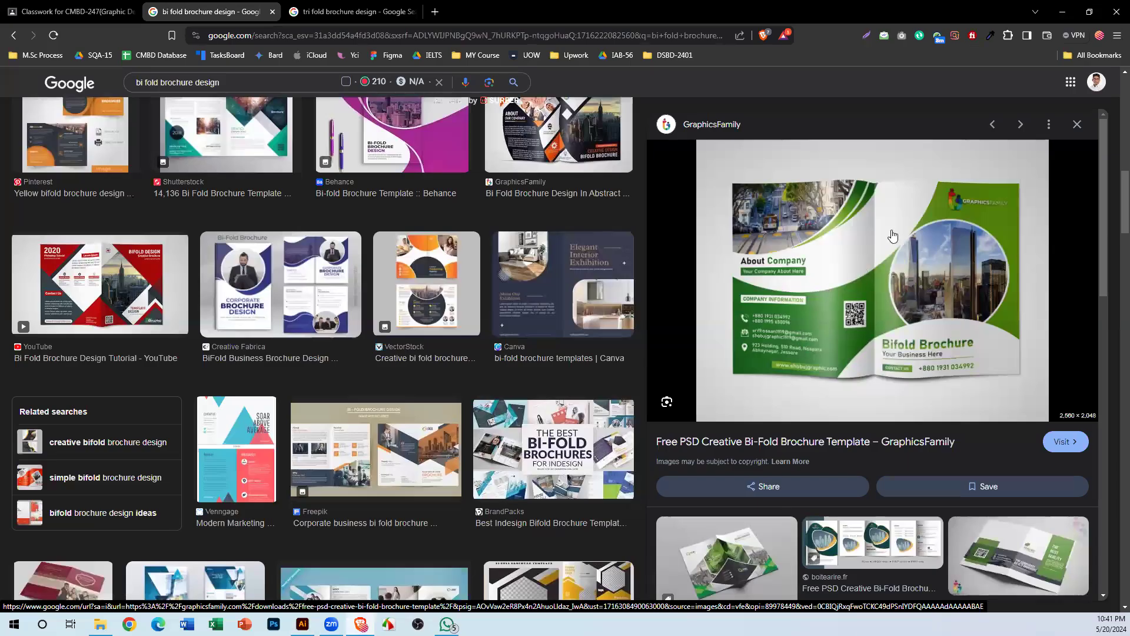
{"action": "scroll", "coordinate": [835, 264], "scroll_direction": "down", "scroll_amount": 1}
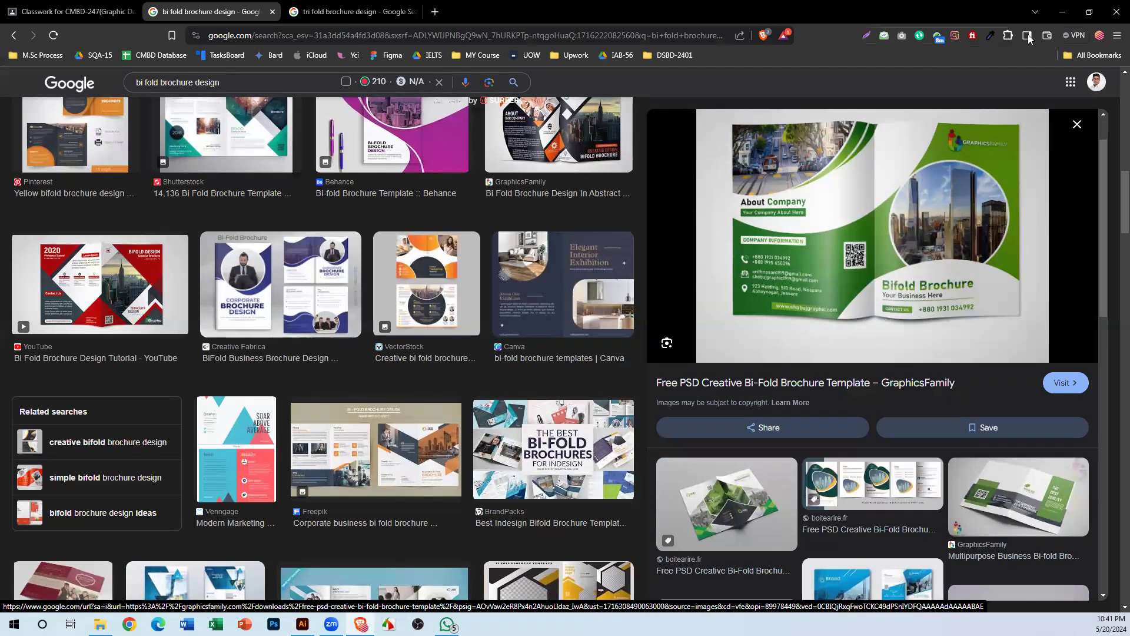
{"action": "key", "text": "alt+Tab"}
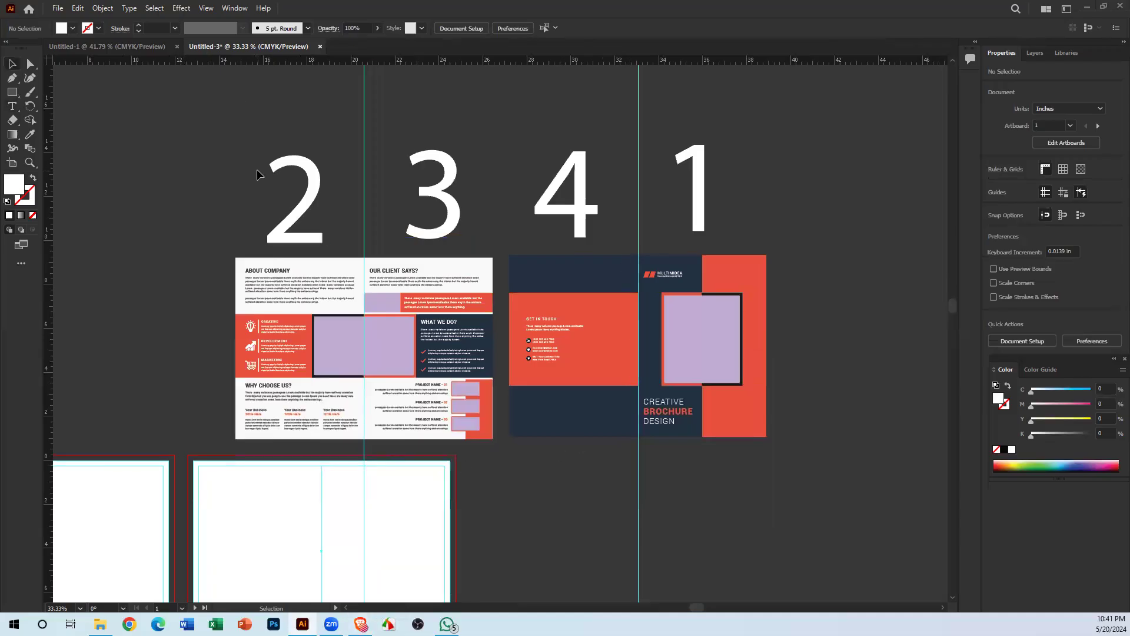
{"action": "scroll", "coordinate": [528, 345], "scroll_direction": "down", "scroll_amount": 4}
{"action": "scroll", "coordinate": [590, 316], "scroll_direction": "left", "scroll_amount": 4}
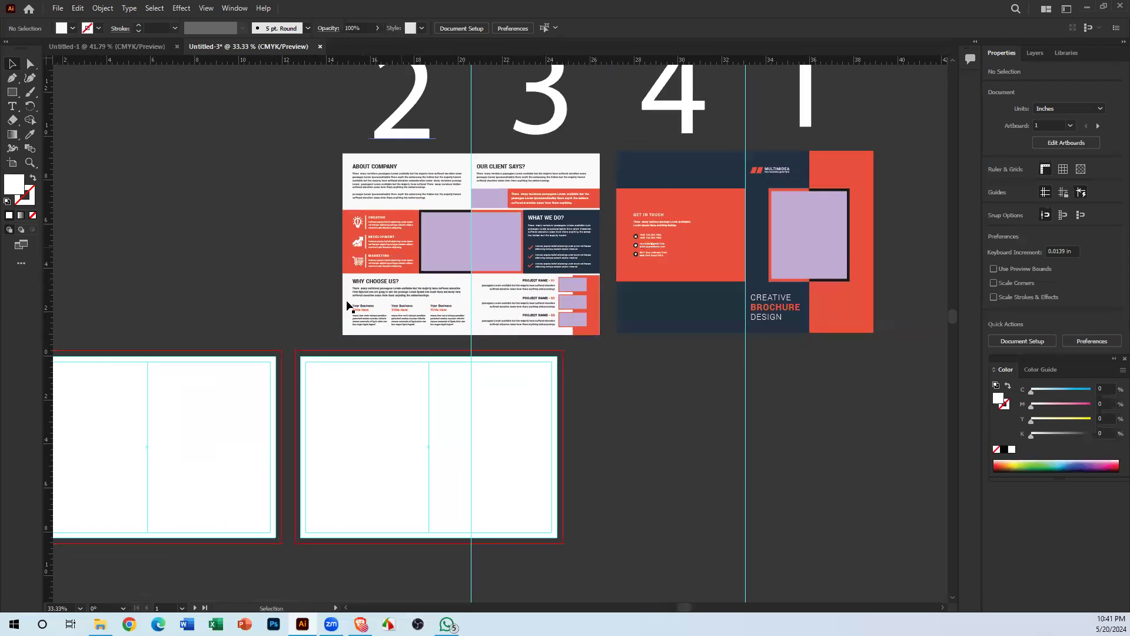
Step: Switch to the browser, open the green "Modern Brochure Design 2020" bi-fold mockup from the related images and copy its image
{"action": "key", "text": "alt+Tab"}
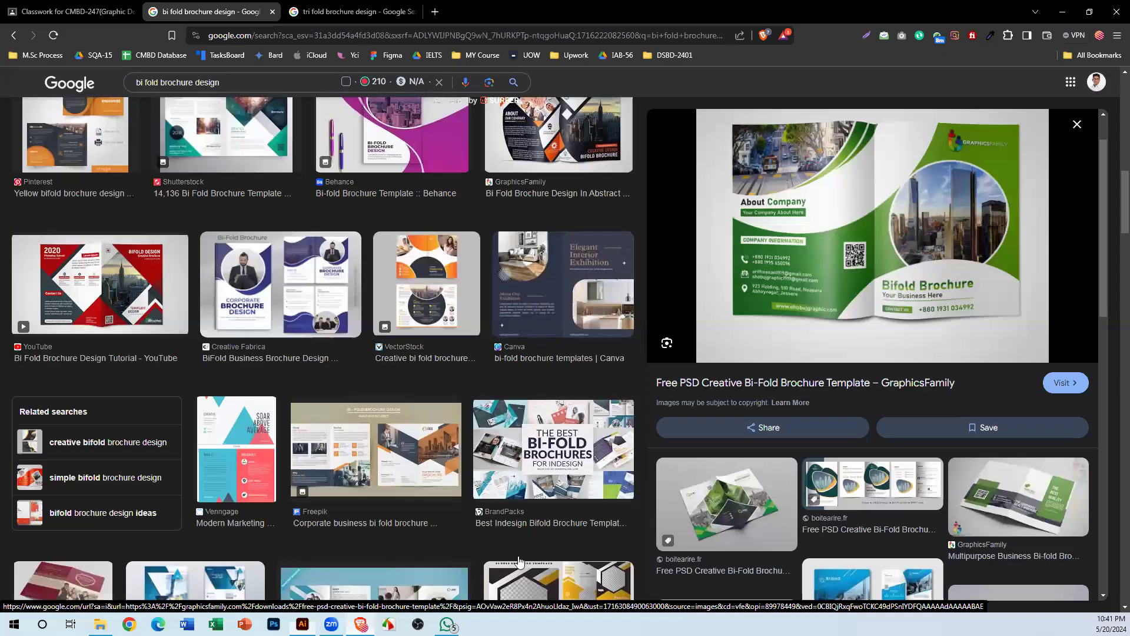
{"action": "scroll", "coordinate": [692, 284], "scroll_direction": "down", "scroll_amount": 10}
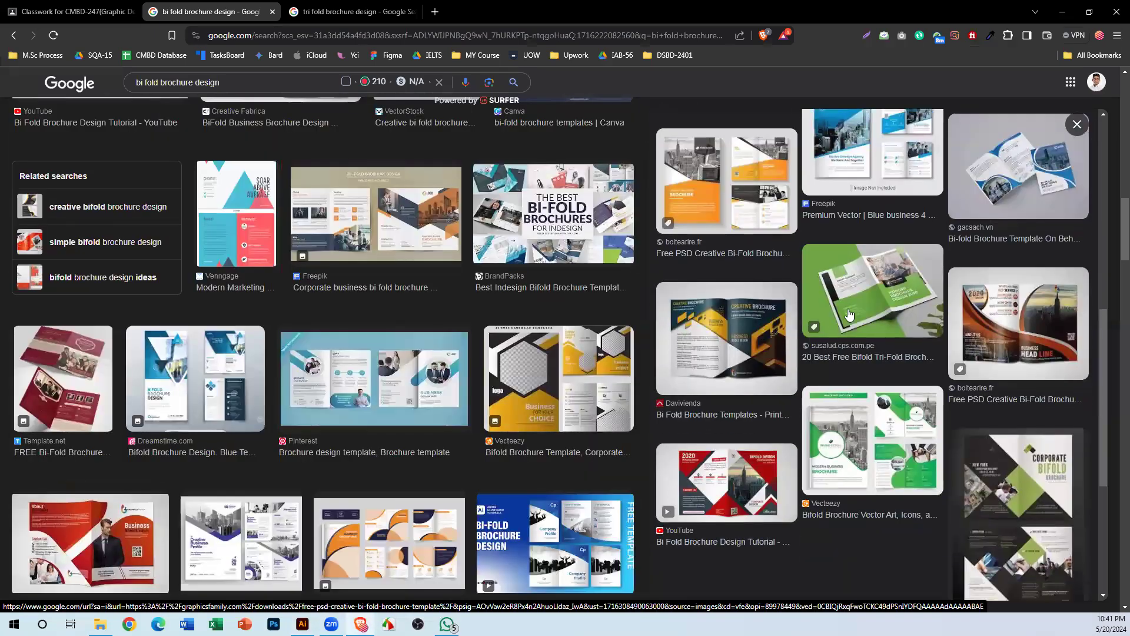
{"action": "left_click", "coordinate": [855, 292]}
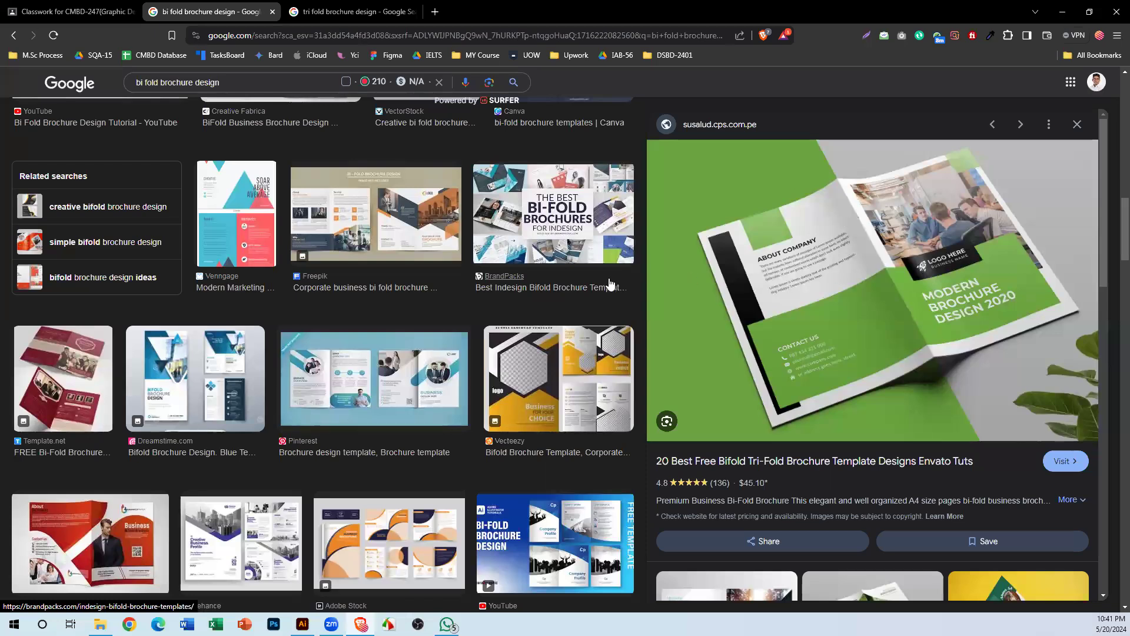
{"action": "scroll", "coordinate": [864, 406], "scroll_direction": "down", "scroll_amount": 5}
{"action": "scroll", "coordinate": [855, 203], "scroll_direction": "up", "scroll_amount": 5}
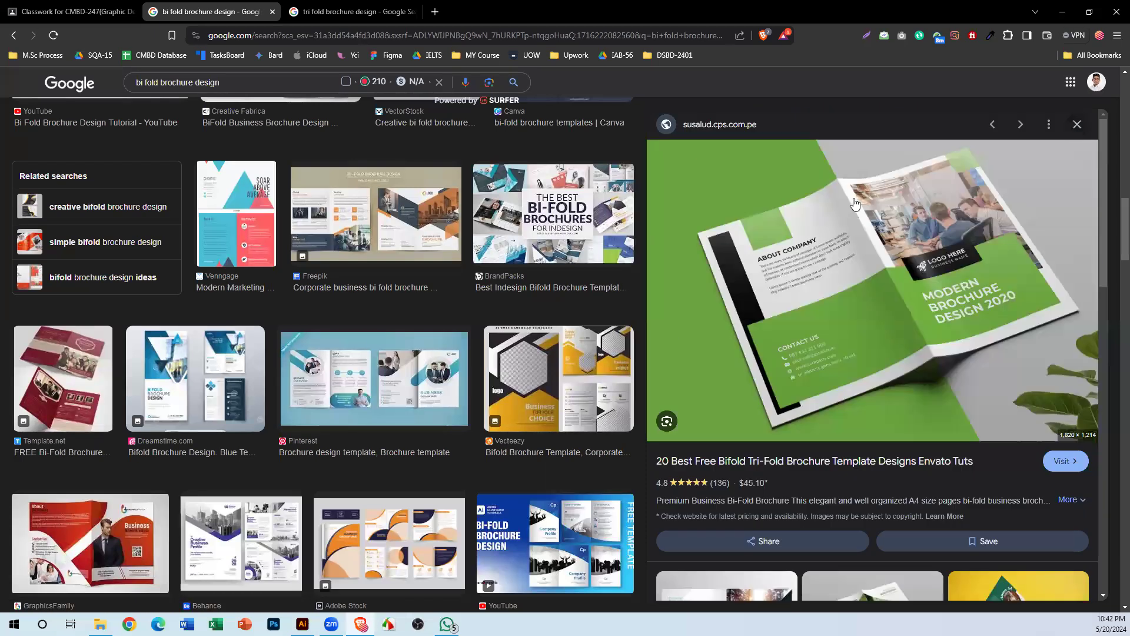
{"action": "right_click", "coordinate": [855, 203]}
{"action": "left_click", "coordinate": [941, 381]}
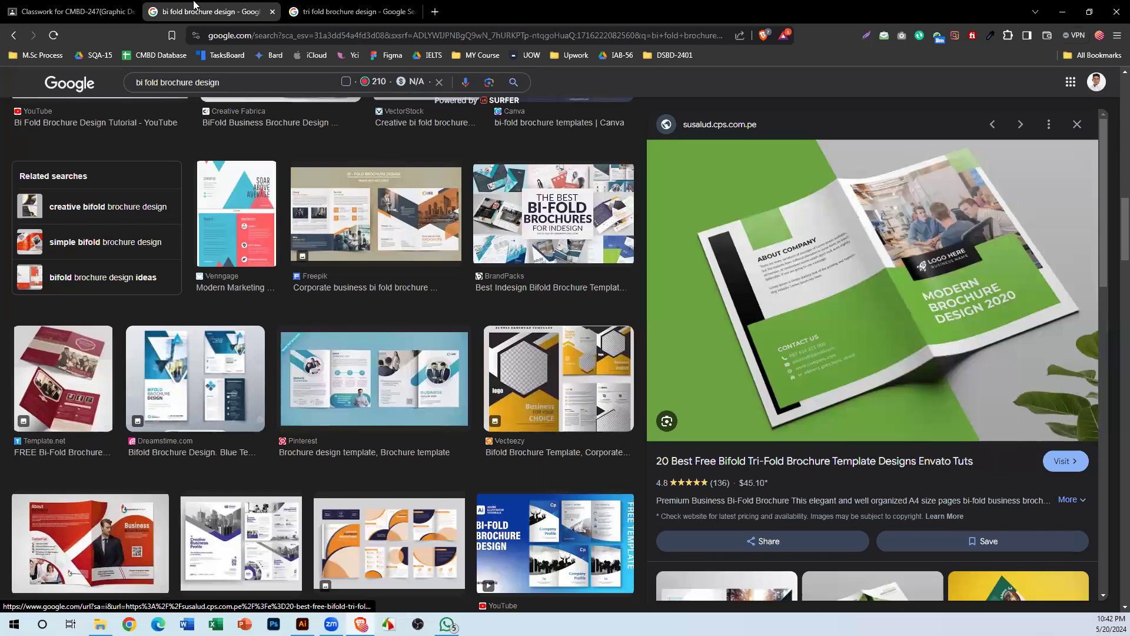
Step: Switch to Illustrator, paste the copied brochure mockup into the document and place it left of the blank artboards
{"action": "left_click", "coordinate": [302, 624]}
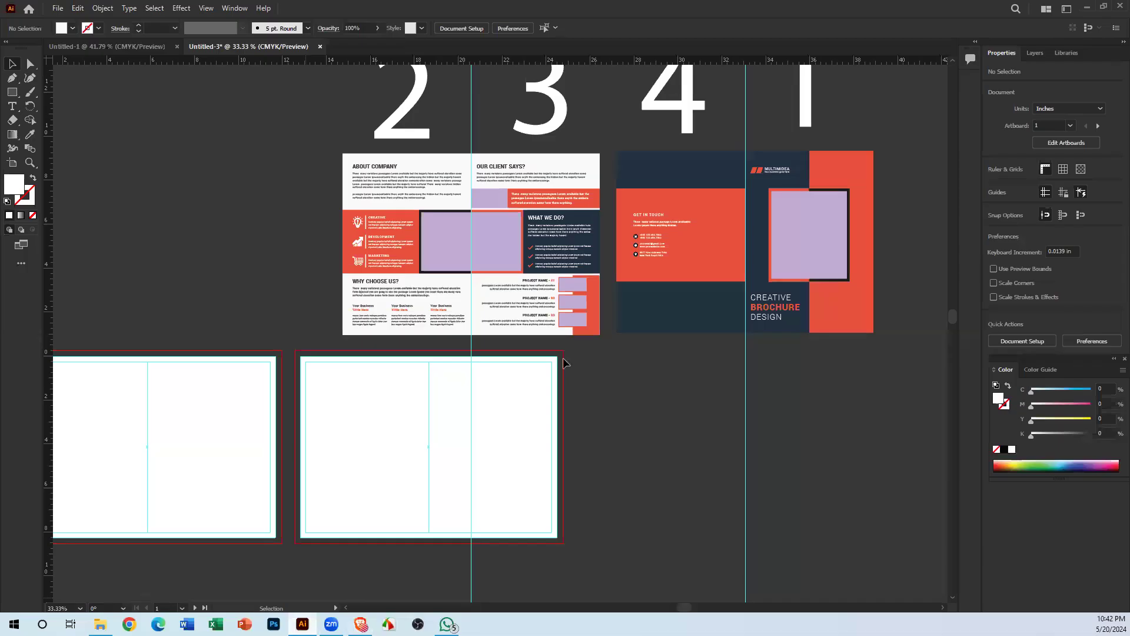
{"action": "left_click_drag", "start_coordinate": [358, 278], "coordinate": [522, 382]}
{"action": "key", "text": "ctrl+v"}
{"action": "left_click_drag", "start_coordinate": [607, 345], "coordinate": [122, 258]}
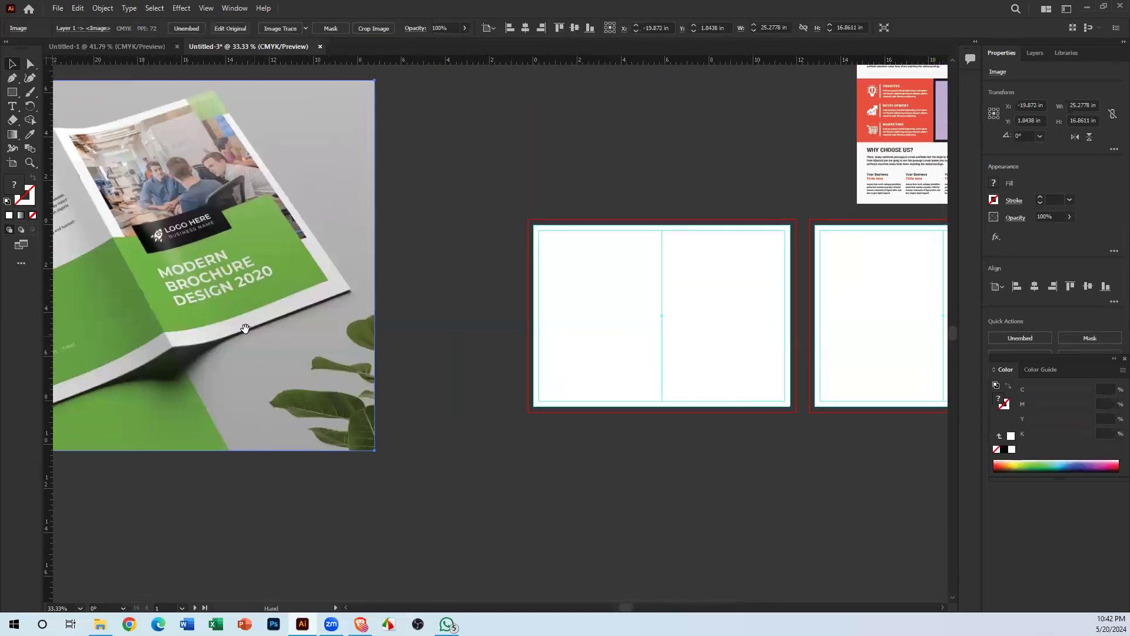
Step: Examine the pasted brochure mockup alongside the two blank artboards and the numbered sample spreads
{"action": "key", "text": "ctrl+minus"}
{"action": "left_click_drag", "start_coordinate": [780, 341], "coordinate": [433, 324]}
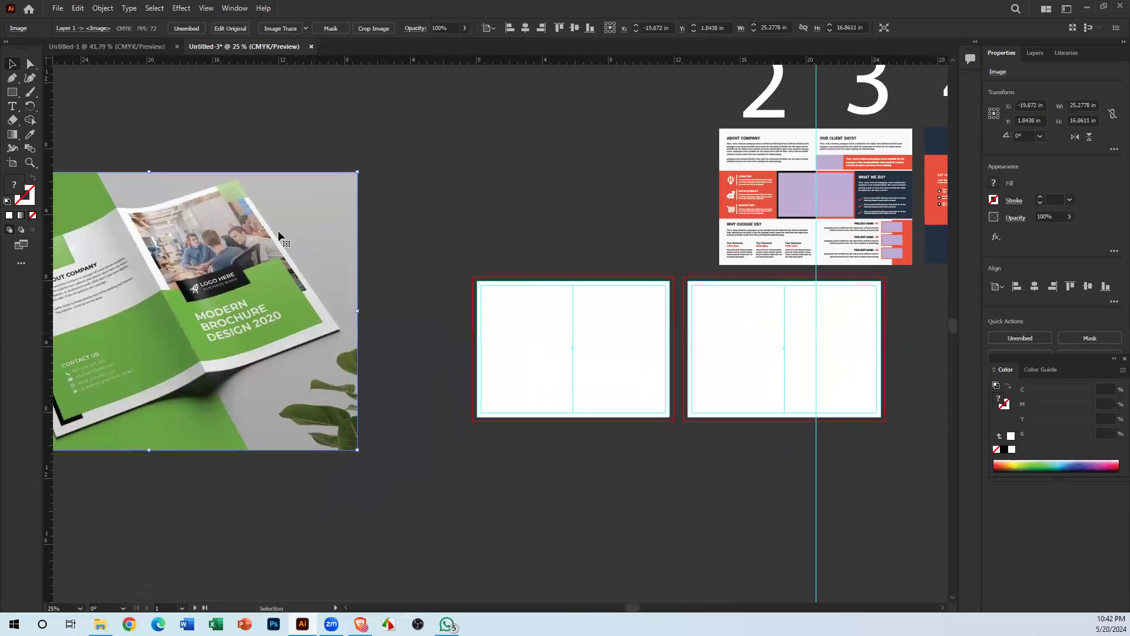
{"action": "left_click_drag", "start_coordinate": [603, 326], "coordinate": [457, 372]}
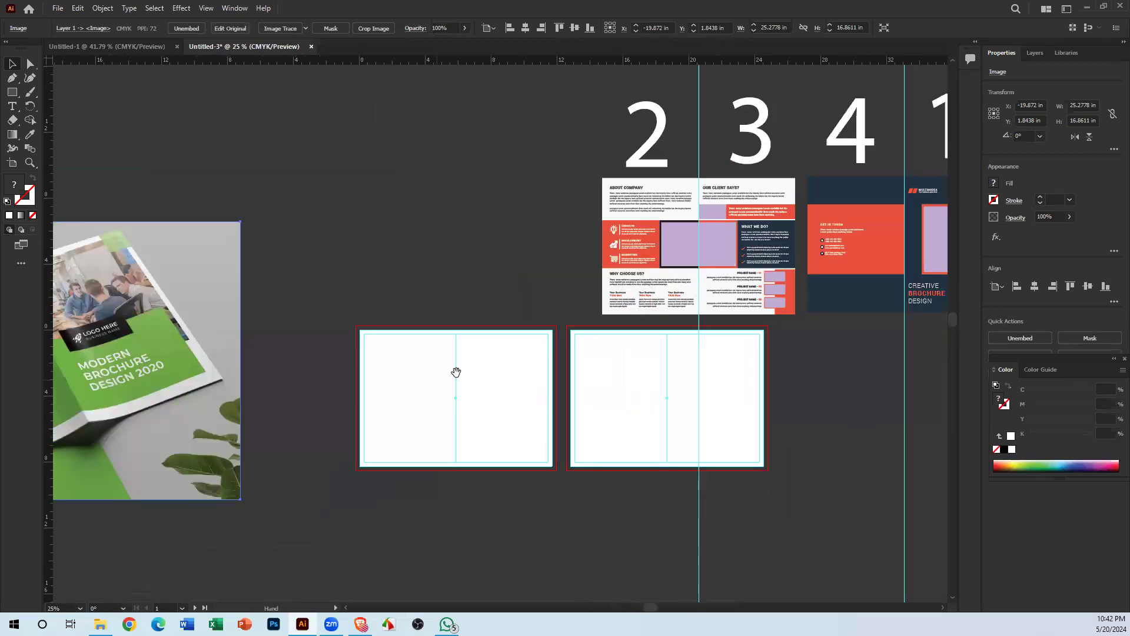
{"action": "left_click_drag", "start_coordinate": [559, 349], "coordinate": [553, 318]}
{"action": "left_click_drag", "start_coordinate": [181, 265], "coordinate": [159, 351]}
{"action": "left_click_drag", "start_coordinate": [391, 349], "coordinate": [325, 361]}
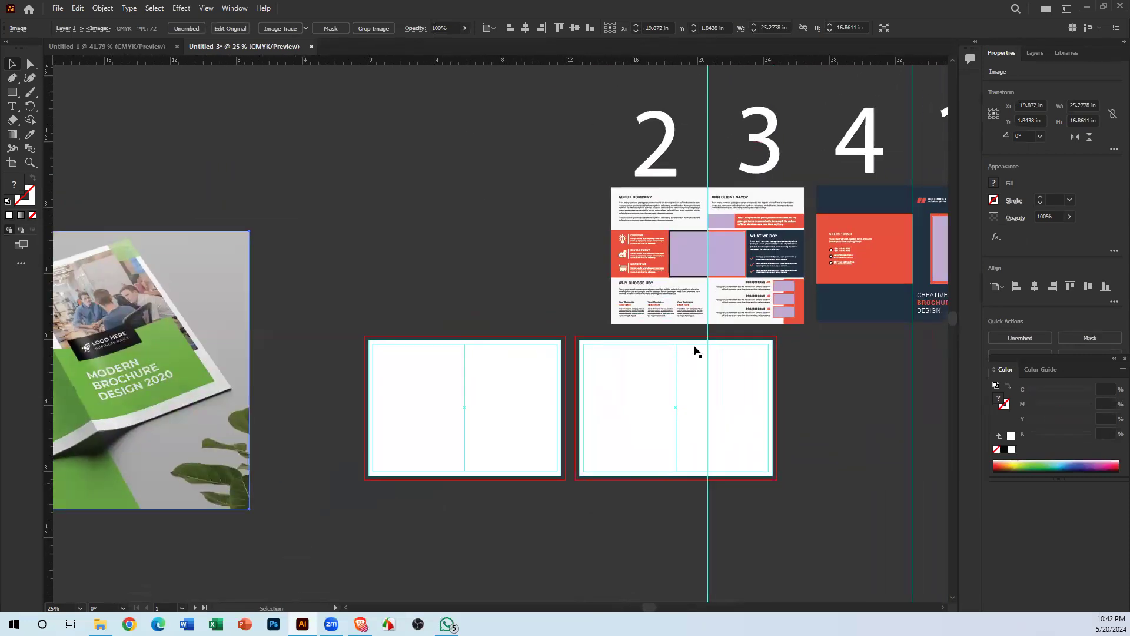
{"action": "left_click_drag", "start_coordinate": [261, 343], "coordinate": [571, 365]}
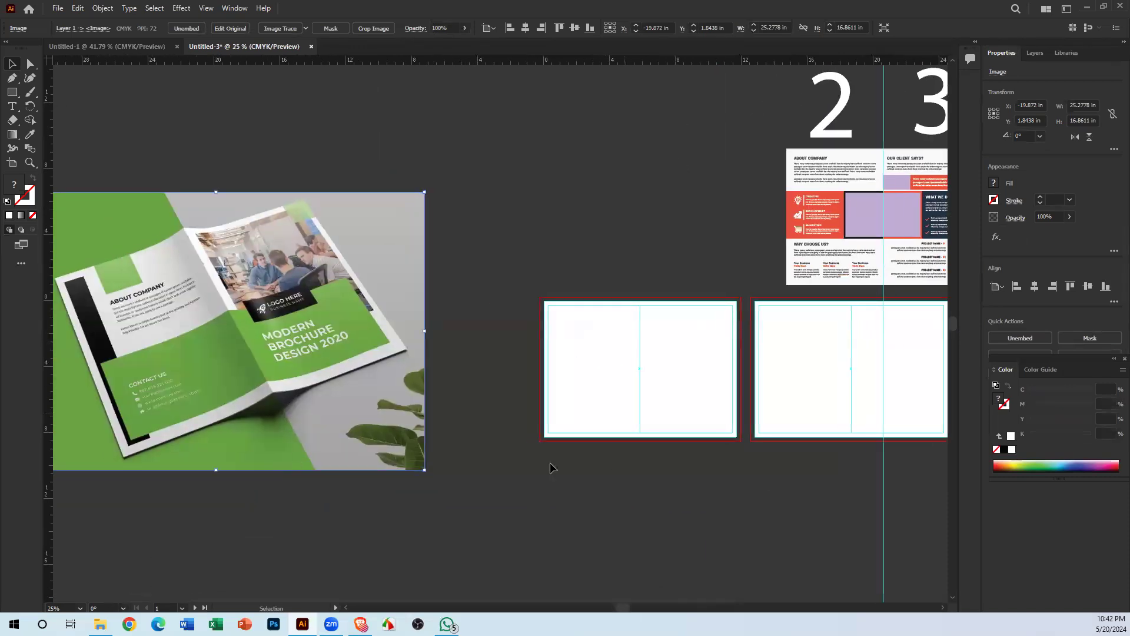
Step: Review the blank artboards against the numbered sample spreads, and examine the inside spread with pages 2 and 3 up close
{"action": "left_click", "coordinate": [606, 480]}
{"action": "left_click_drag", "start_coordinate": [566, 403], "coordinate": [202, 388]}
{"action": "left_click_drag", "start_coordinate": [667, 190], "coordinate": [467, 399]}
{"action": "left_click_drag", "start_coordinate": [302, 361], "coordinate": [570, 270]}
{"action": "left_click_drag", "start_coordinate": [570, 365], "coordinate": [840, 275]}
{"action": "left_click_drag", "start_coordinate": [585, 239], "coordinate": [387, 231]}
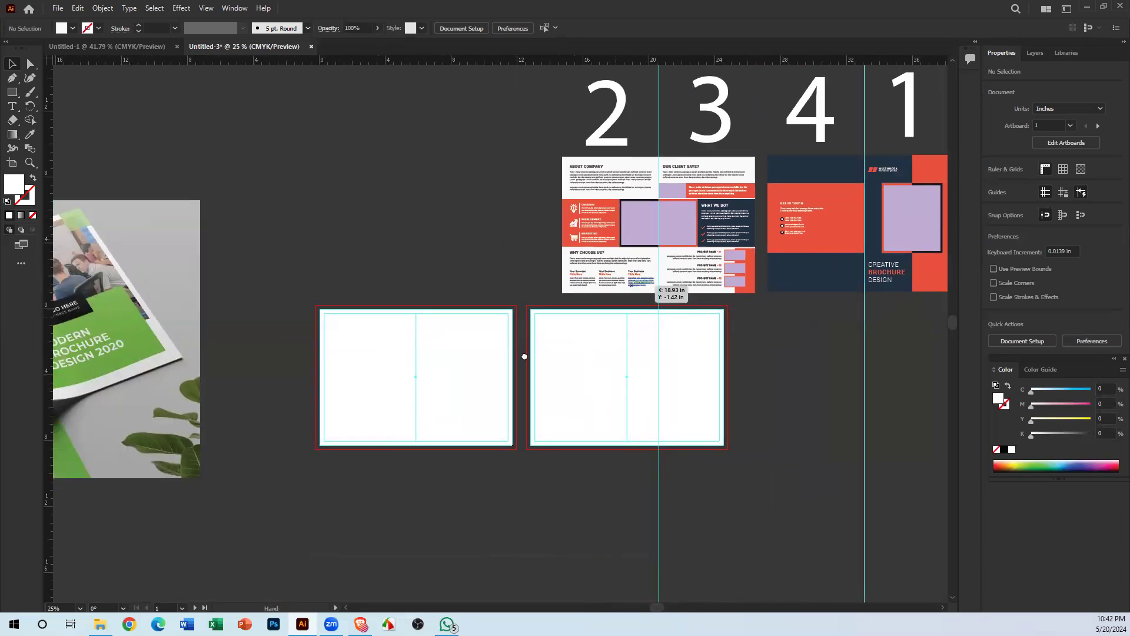
{"action": "left_click_drag", "start_coordinate": [570, 357], "coordinate": [479, 397]}
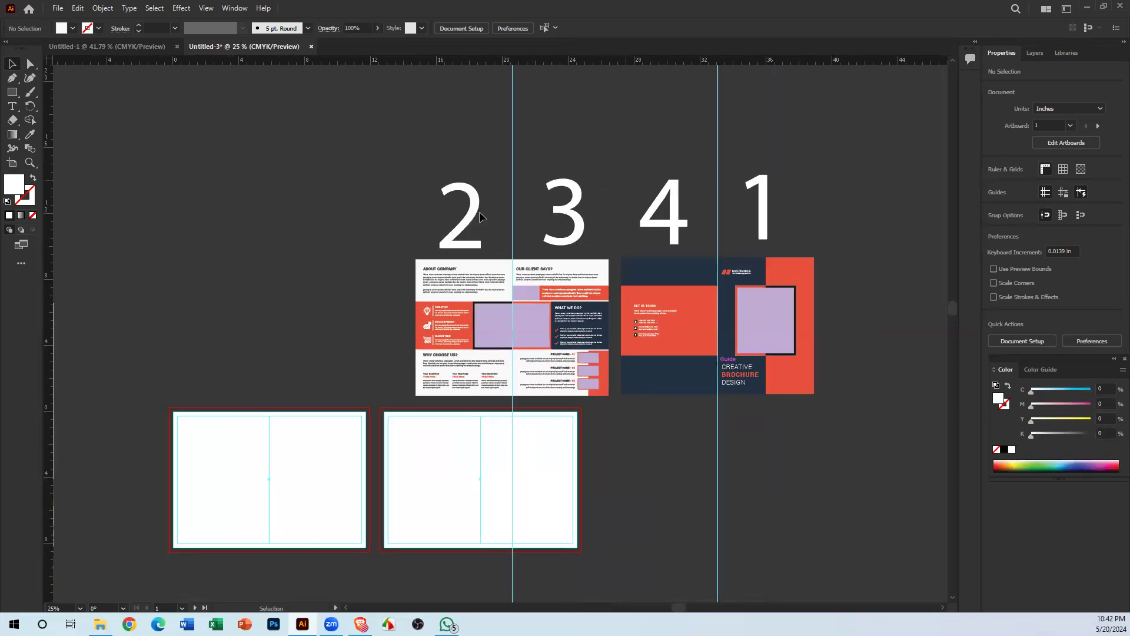
{"action": "scroll", "coordinate": [468, 319], "scroll_direction": "up", "scroll_amount": 3}
{"action": "left_click_drag", "start_coordinate": [292, 287], "coordinate": [244, 223]}
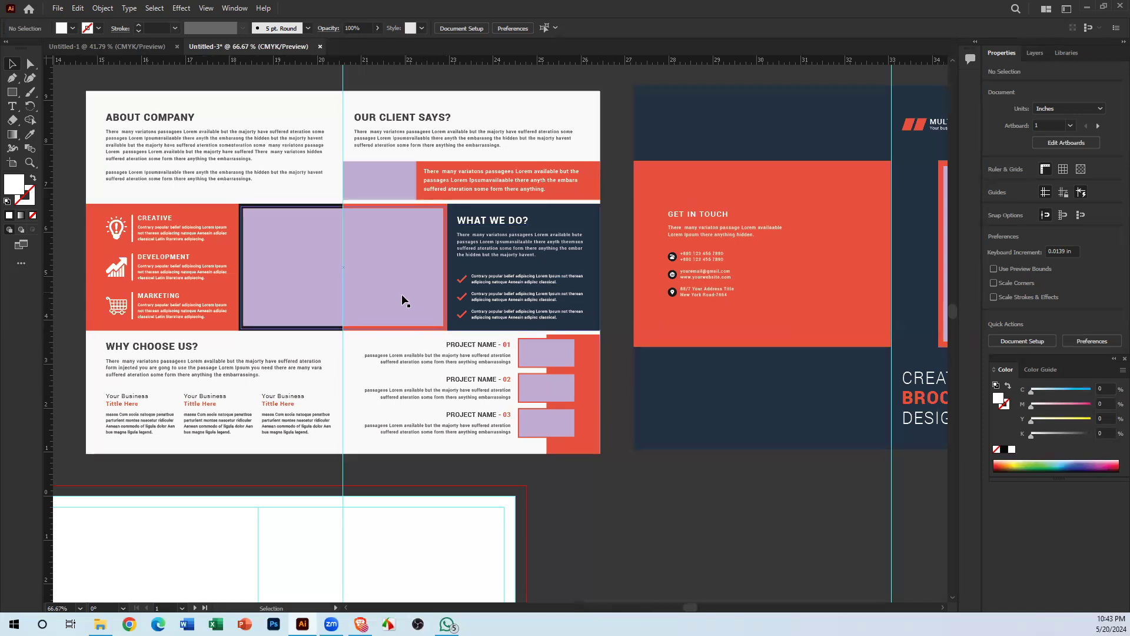
{"action": "key", "text": "a"}
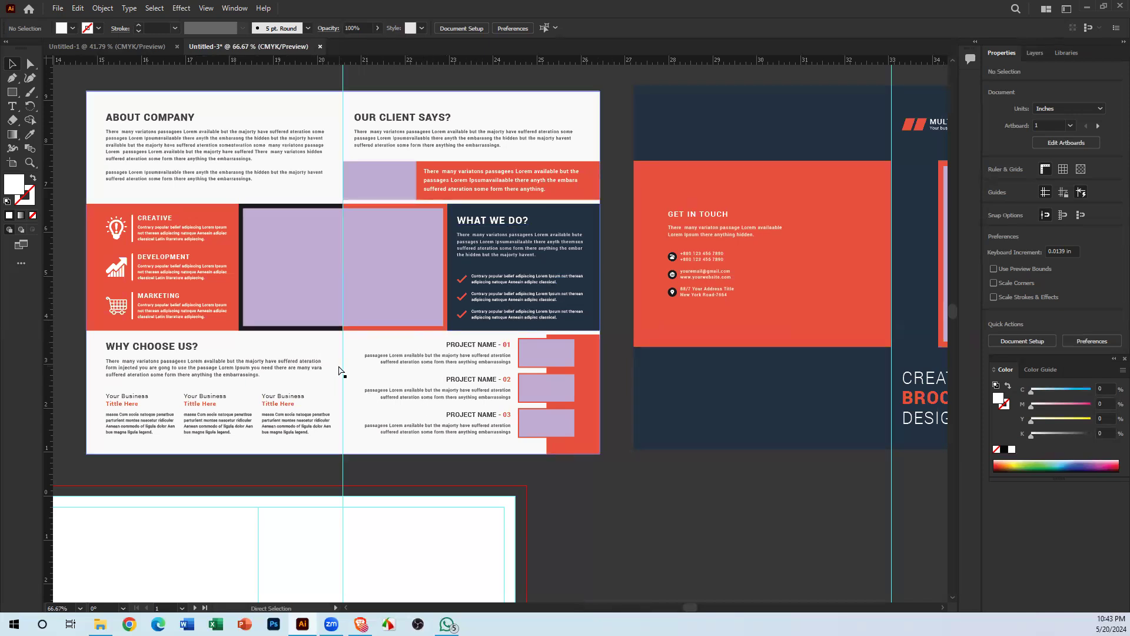
{"action": "key", "text": "ctrl+minus"}
{"action": "key", "text": "ctrl+minus"}
{"action": "key", "text": "ctrl+minus"}
{"action": "key", "text": "v"}
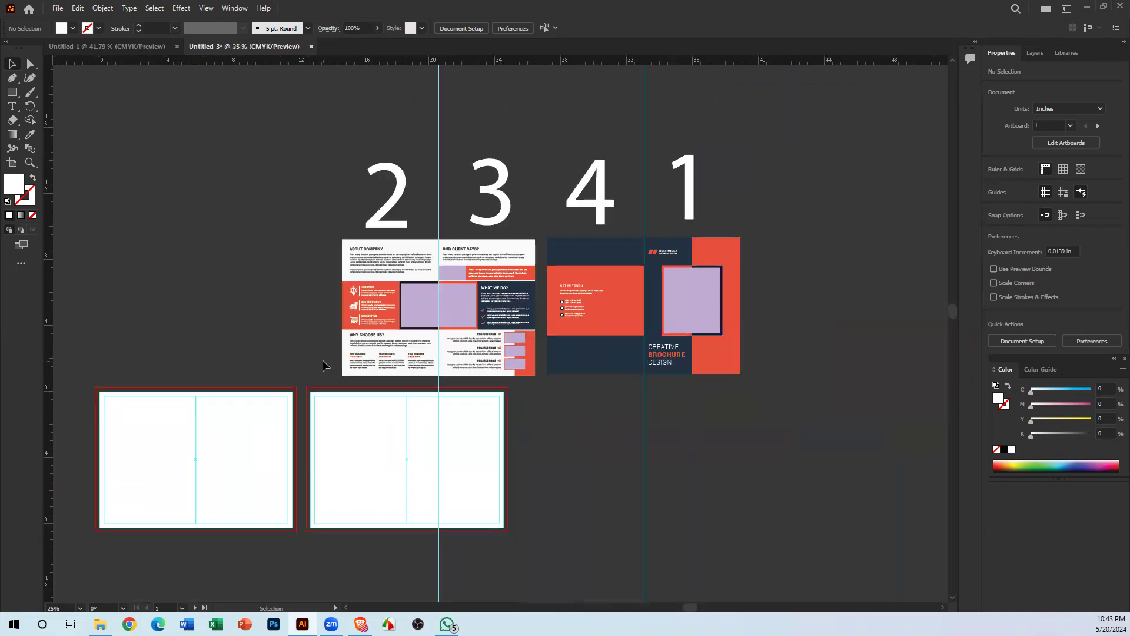
{"action": "left_click_drag", "start_coordinate": [299, 113], "coordinate": [833, 376]}
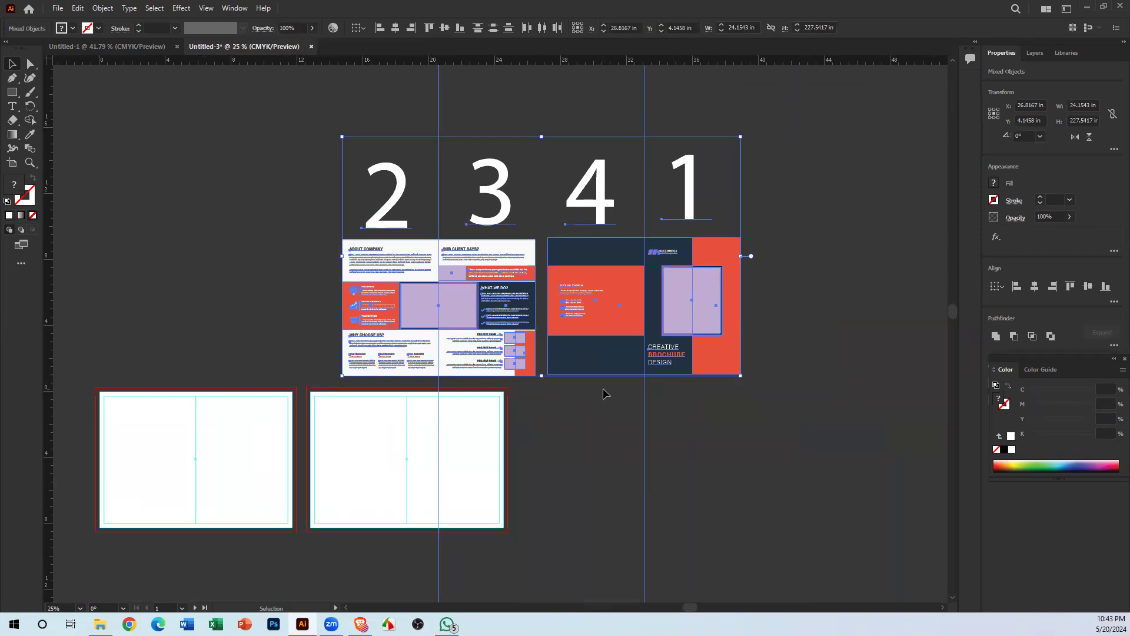
{"action": "left_click", "coordinate": [599, 430]}
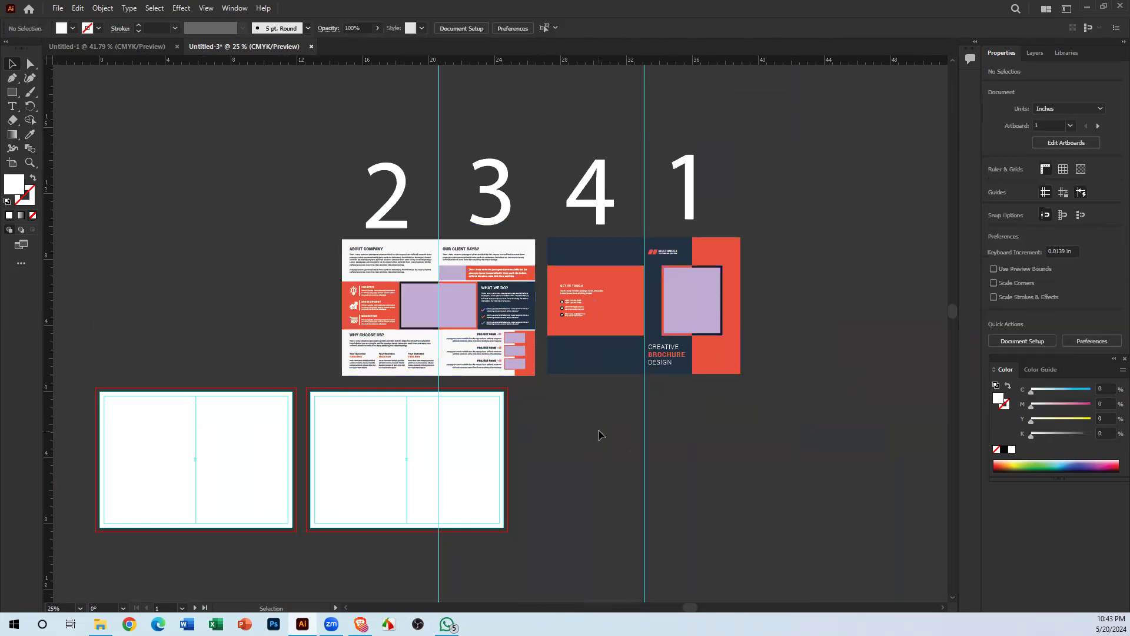
Step: Divide the 4–1 cover spread into three panels by shifting its vertical guide and placing a second one at about 35.7 in
{"action": "left_click", "coordinate": [577, 432], "text": "ctrl"}
{"action": "left_click", "coordinate": [573, 434], "text": "ctrl"}
{"action": "left_click_drag", "start_coordinate": [441, 351], "coordinate": [463, 438]}
{"action": "left_click_drag", "start_coordinate": [550, 112], "coordinate": [377, 469]}
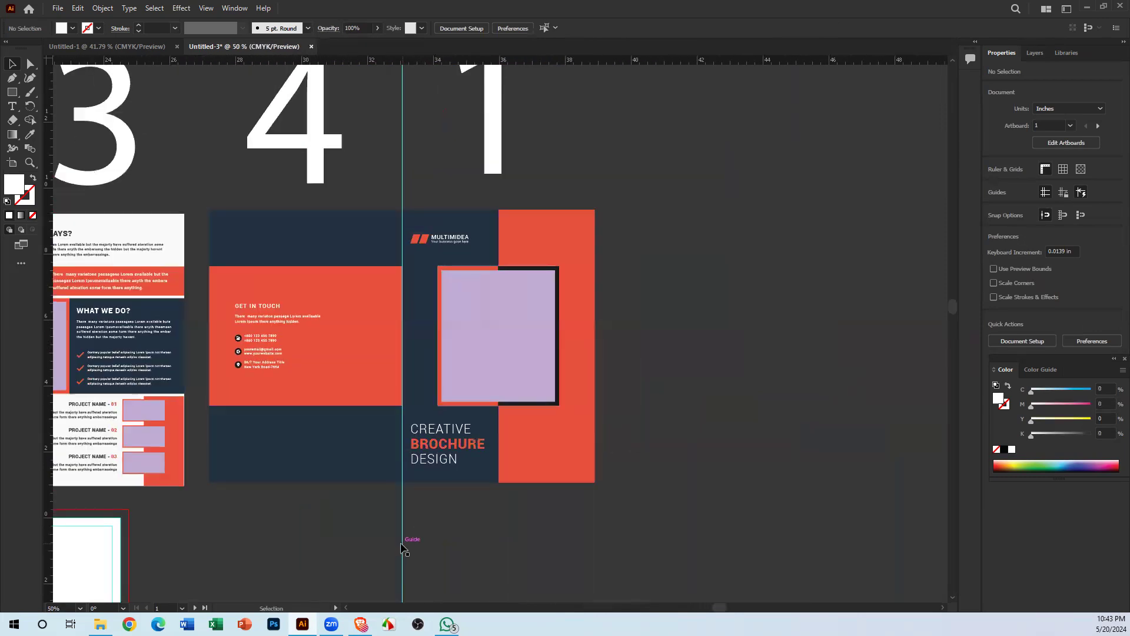
{"action": "left_click_drag", "start_coordinate": [410, 549], "coordinate": [352, 501]}
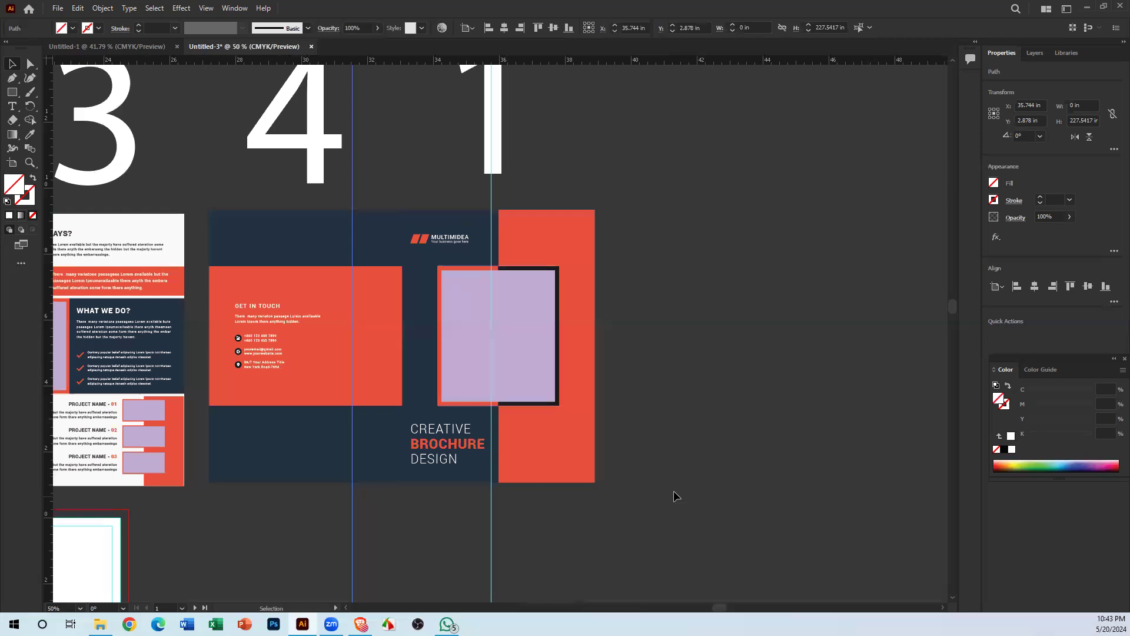
{"action": "left_click", "coordinate": [723, 398]}
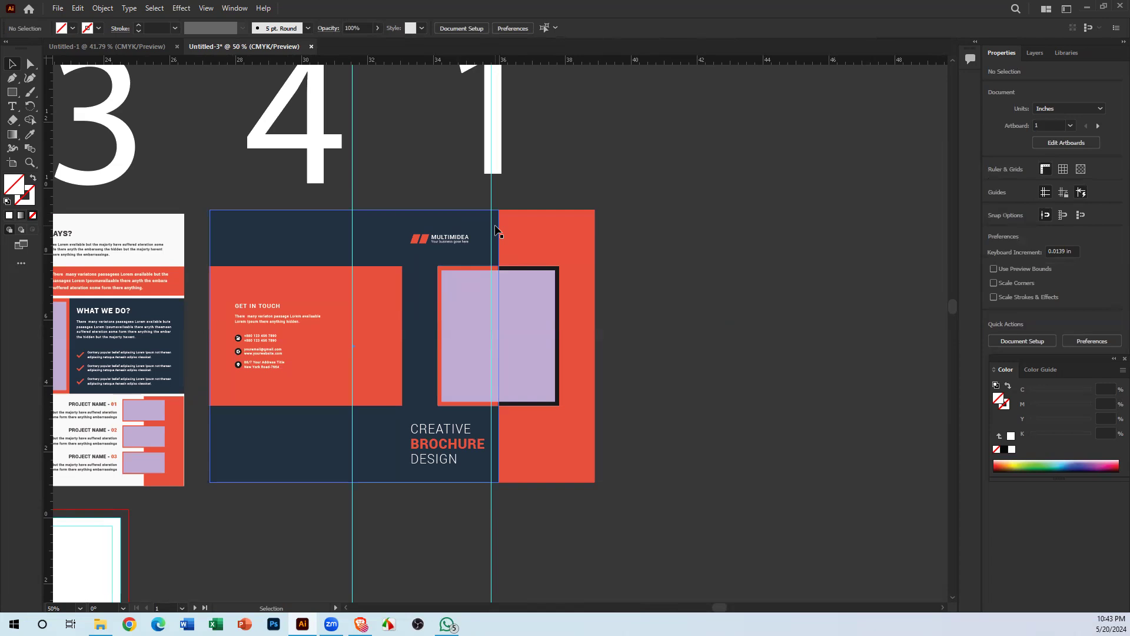
{"action": "left_click_drag", "start_coordinate": [568, 244], "coordinate": [623, 290]}
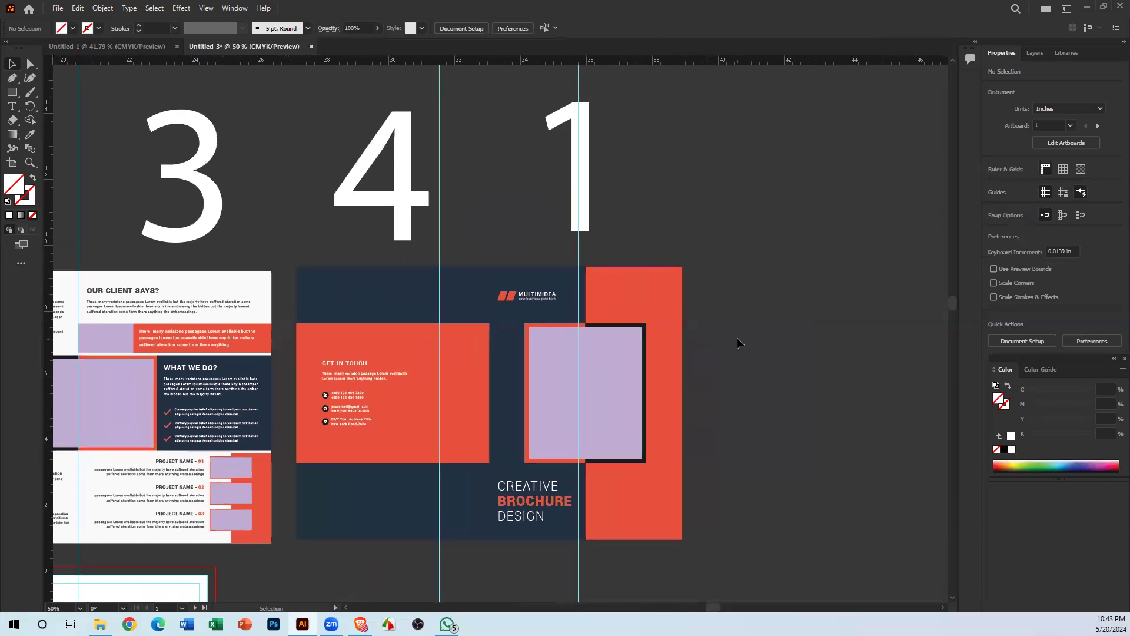
Step: Examine the page order of the 2–3 and 4–1 sample spreads in relation to the blank artboards below them
{"action": "left_click", "coordinate": [580, 162]}
{"action": "left_click", "coordinate": [512, 209]}
{"action": "left_click_drag", "start_coordinate": [379, 207], "coordinate": [787, 195]}
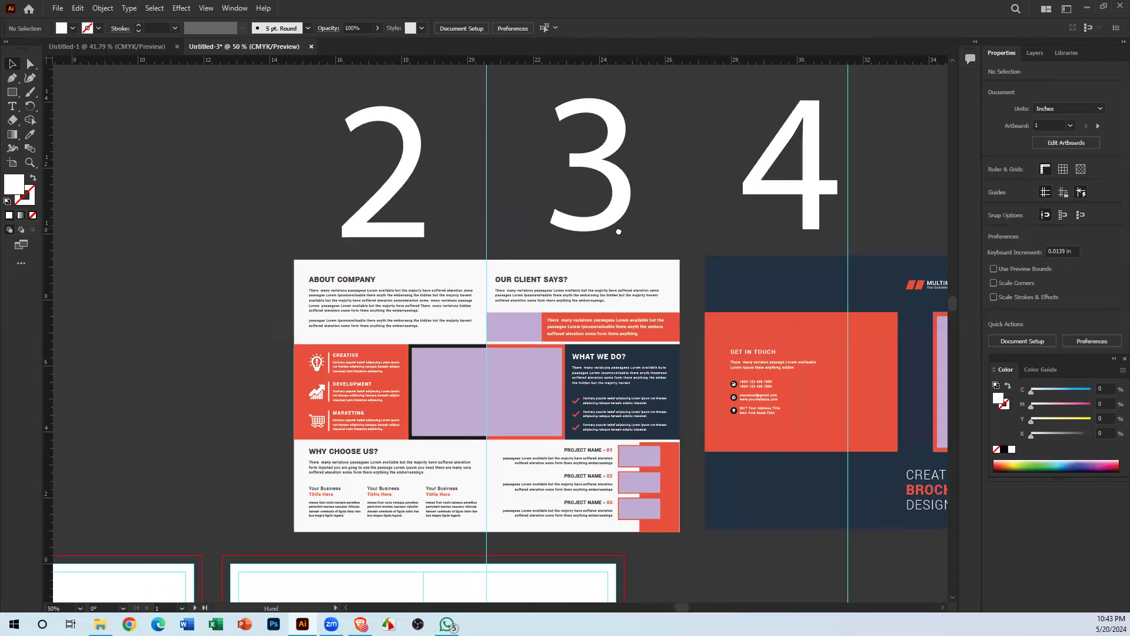
{"action": "left_click_drag", "start_coordinate": [637, 227], "coordinate": [303, 282]}
{"action": "left_click_drag", "start_coordinate": [100, 574], "coordinate": [379, 351]}
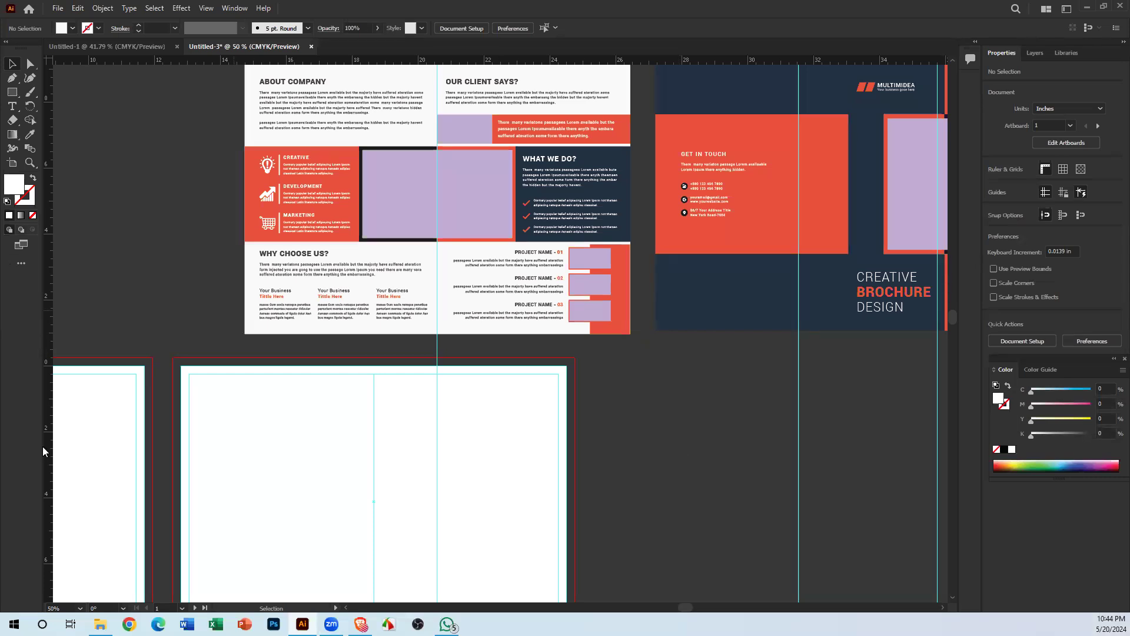
{"action": "scroll", "coordinate": [403, 361], "scroll_direction": "up", "scroll_amount": 5}
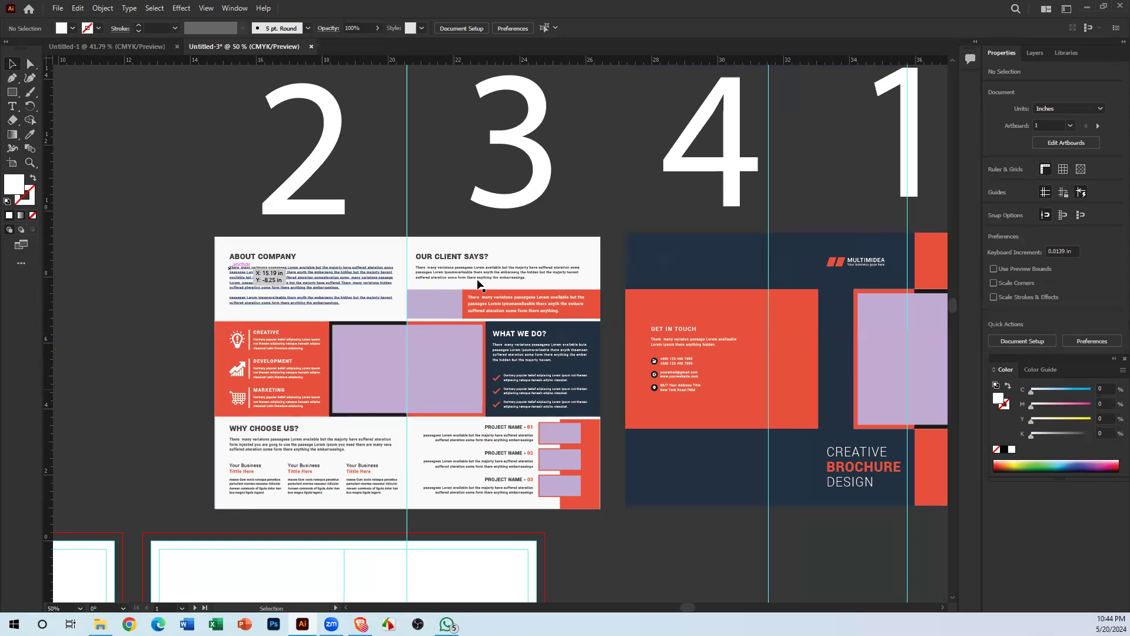
{"action": "left_click_drag", "start_coordinate": [222, 493], "coordinate": [641, 318]}
{"action": "left_click_drag", "start_coordinate": [528, 386], "coordinate": [513, 355]}
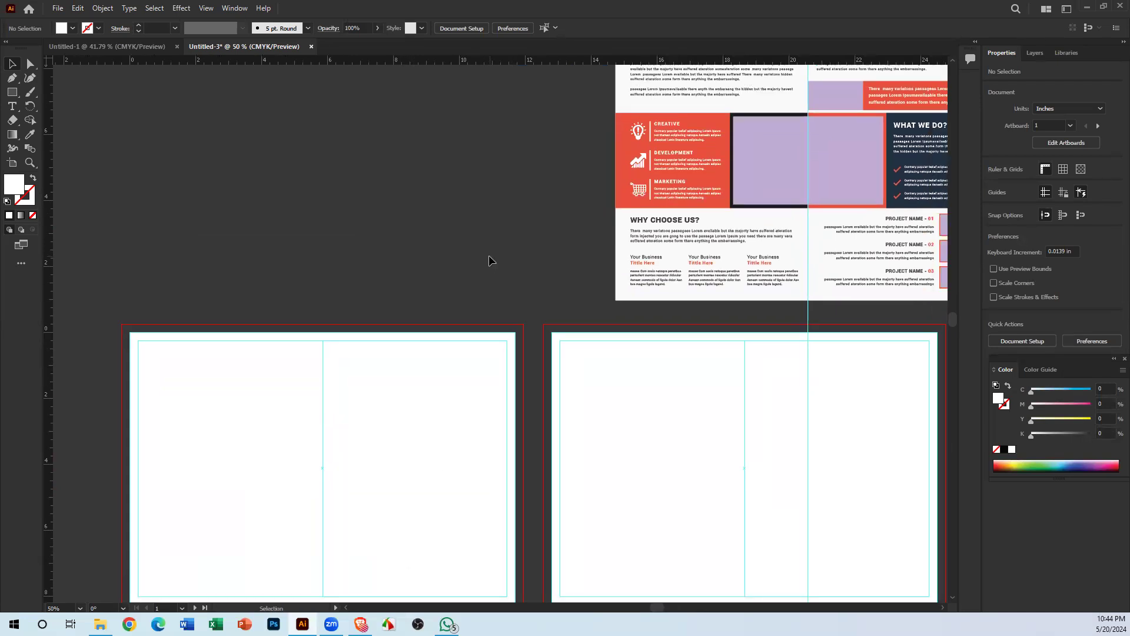
{"action": "left_click_drag", "start_coordinate": [610, 244], "coordinate": [158, 484]}
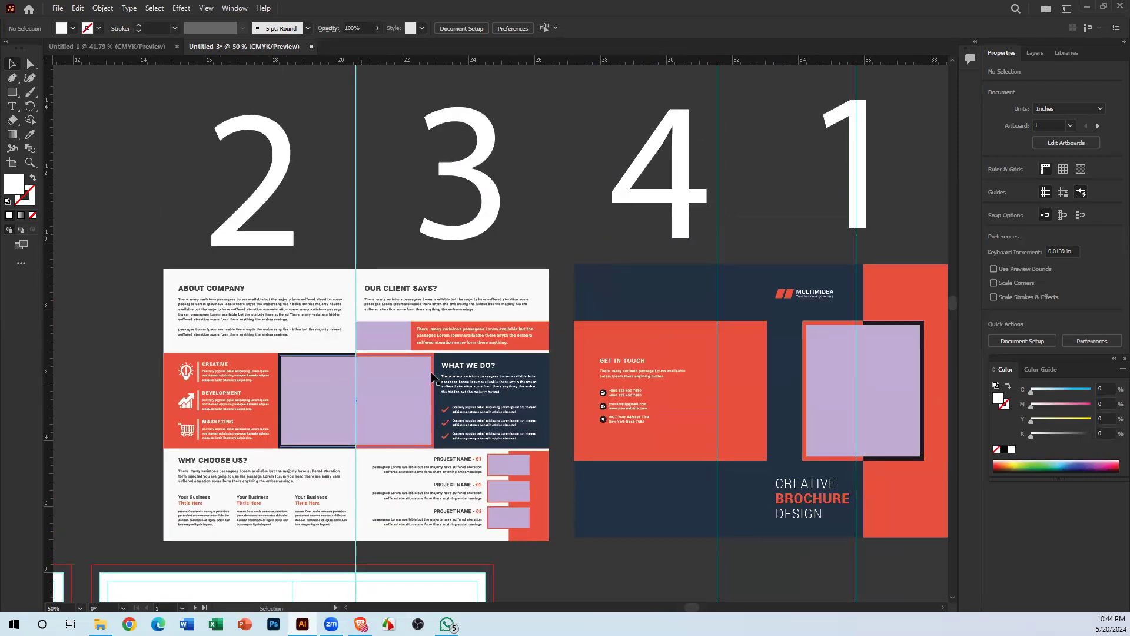
{"action": "key", "text": "ctrl+minus"}
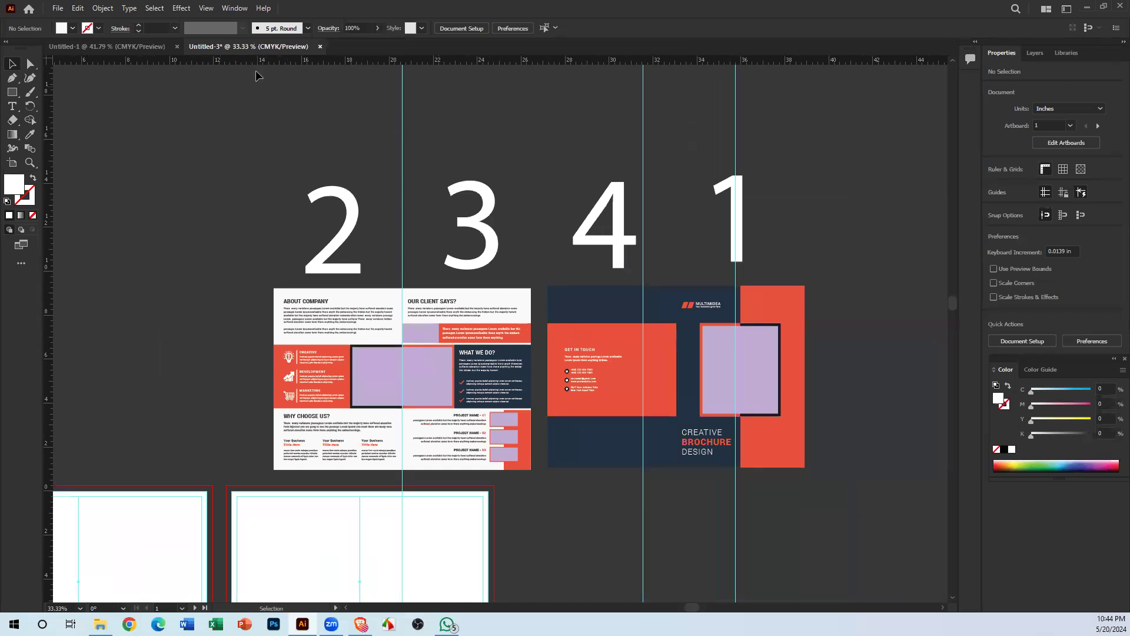
{"action": "key", "text": "ctrl+space"}
{"action": "left_click", "coordinate": [363, 221]}
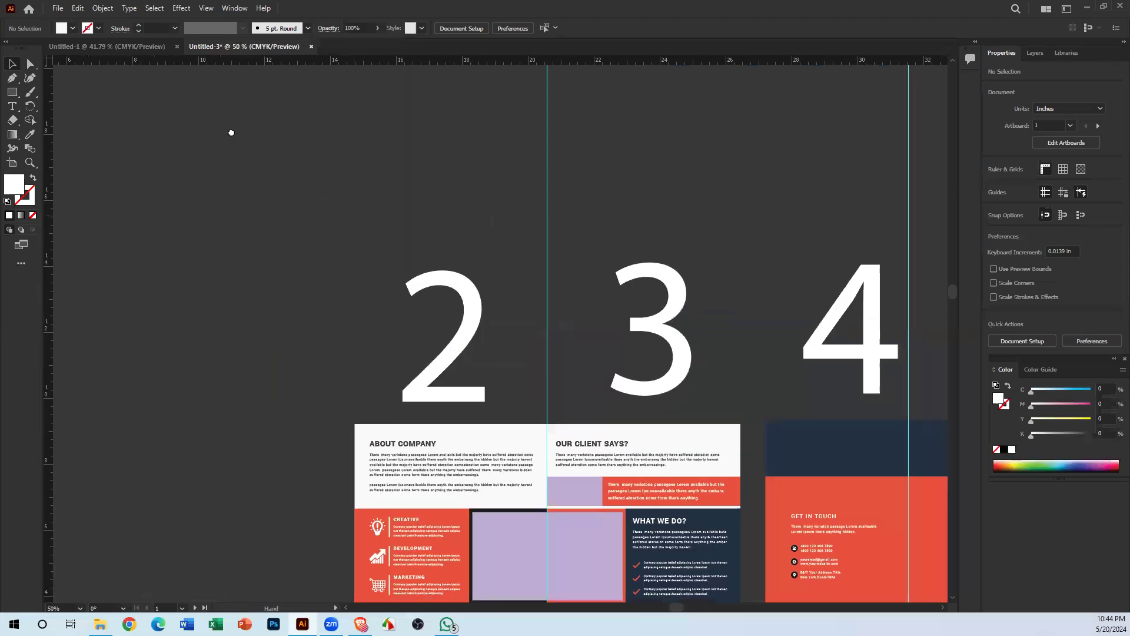
{"action": "key", "text": "ctrl+minus"}
{"action": "key", "text": "ctrl+minus"}
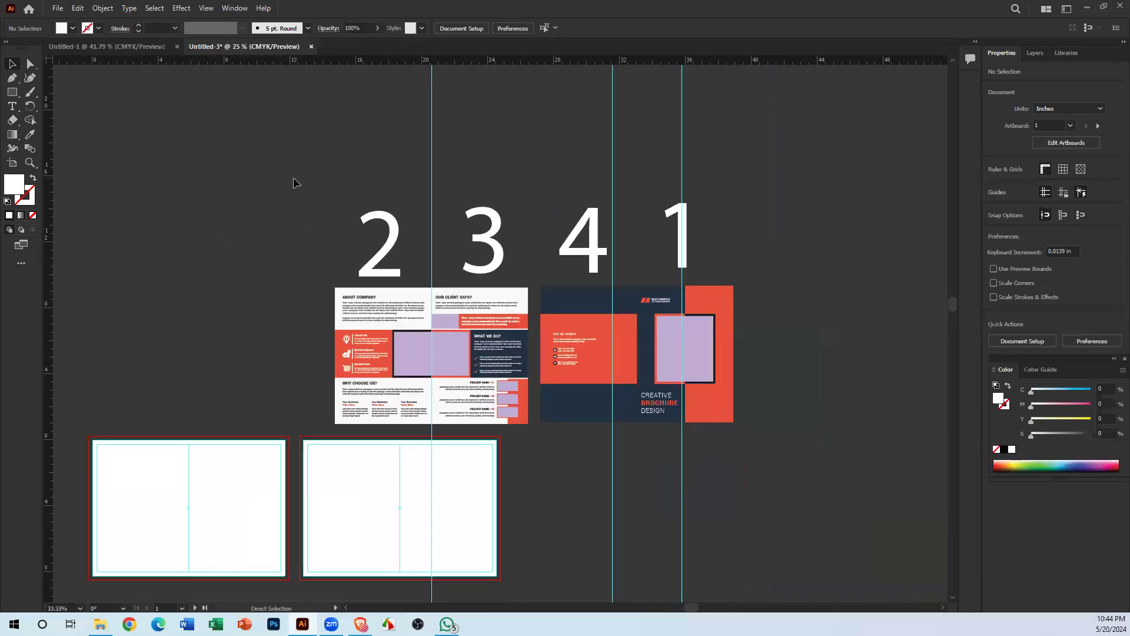
Step: Delete the numbered sample spreads together with their page numbers and vertical guides
{"action": "left_click_drag", "start_coordinate": [300, 154], "coordinate": [789, 427]}
{"action": "left_click", "coordinate": [537, 264]}
{"action": "left_click_drag", "start_coordinate": [304, 195], "coordinate": [717, 428]}
{"action": "key", "text": "Delete"}
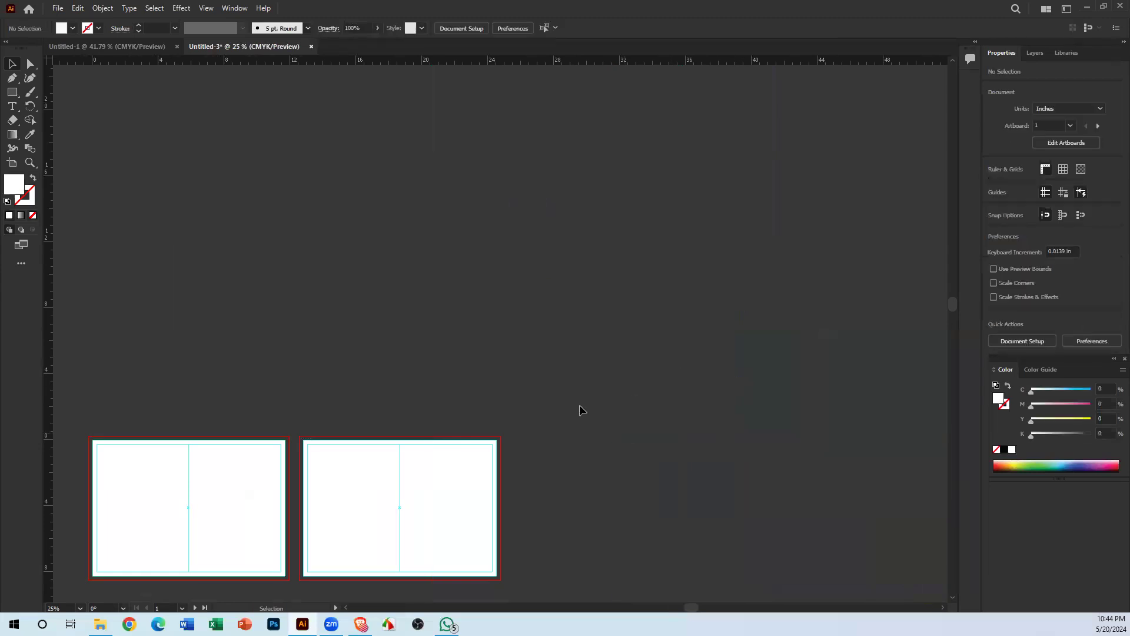
Step: Move the green brochure mockup up and closer to the first blank artboard
{"action": "scroll", "coordinate": [389, 401], "scroll_direction": "down", "scroll_amount": 2}
{"action": "left_click_drag", "start_coordinate": [197, 396], "coordinate": [566, 363]}
{"action": "left_click_drag", "start_coordinate": [601, 471], "coordinate": [581, 442]}
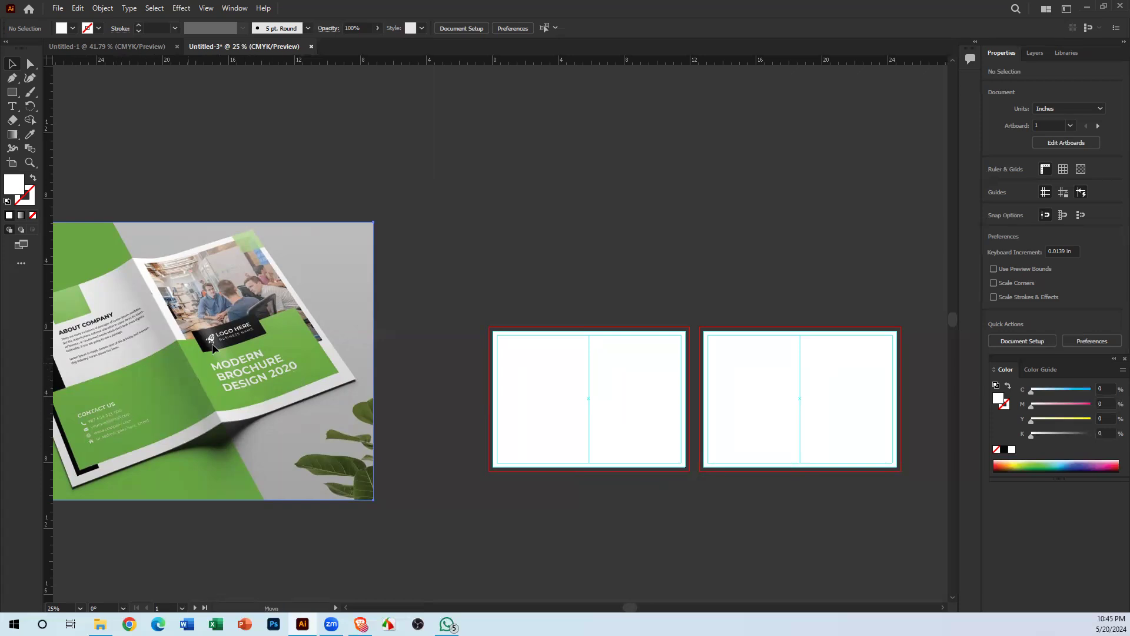
{"action": "left_click_drag", "start_coordinate": [212, 344], "coordinate": [285, 292]}
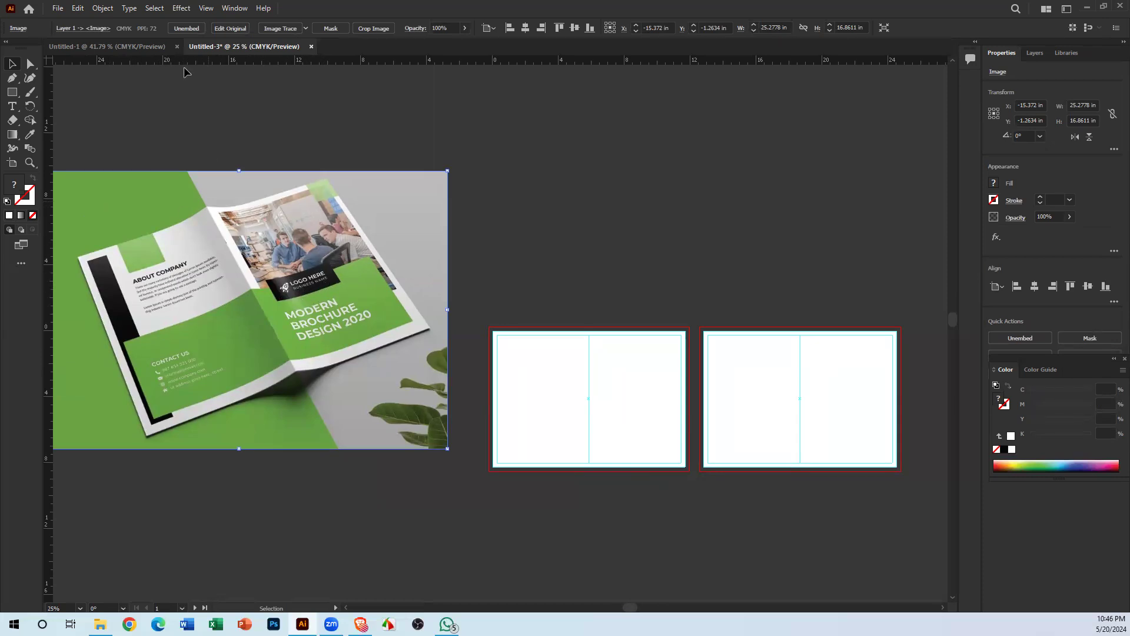
Step: Undo the mockup move, the deletion of the sample spreads and the guide changes
{"action": "left_click", "coordinate": [62, 39]}
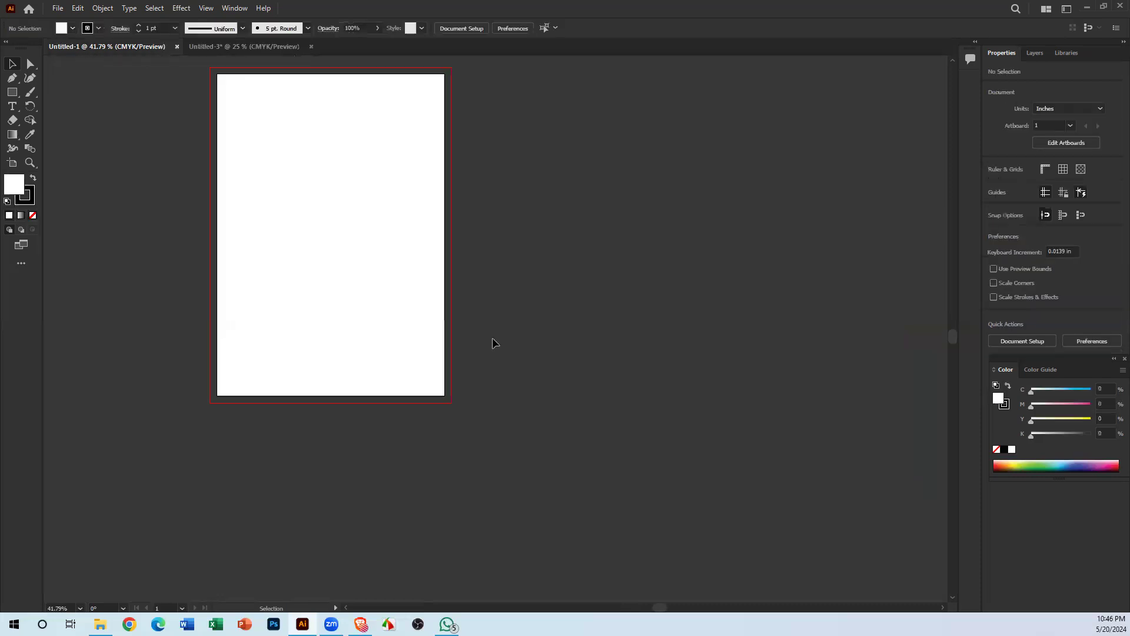
{"action": "left_click", "coordinate": [251, 49]}
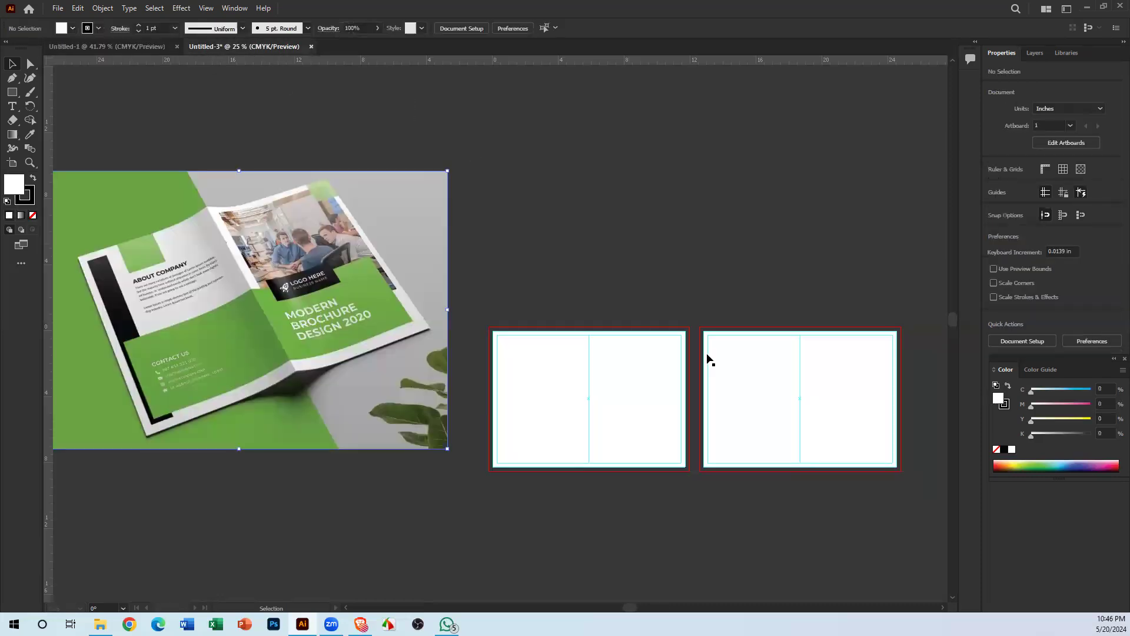
{"action": "key", "text": "ctrl+z"}
{"action": "key", "text": "ctrl+z"}
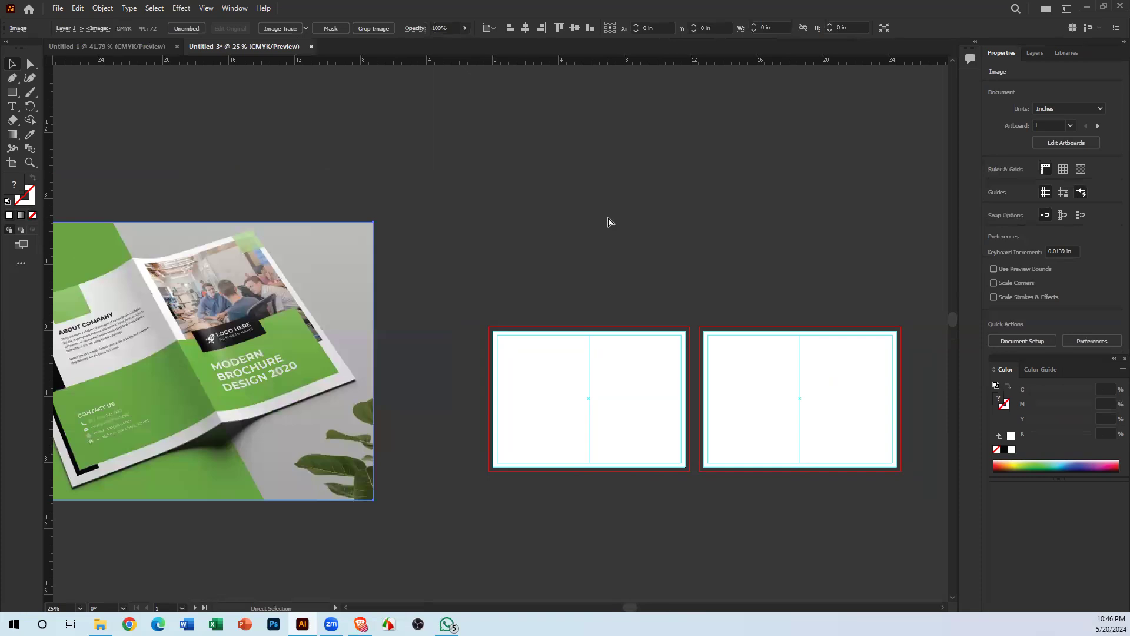
{"action": "key", "text": "ctrl+z"}
{"action": "key", "text": "ctrl+z"}
Step: Copy the MULTIMIDEA logo from the cover page and place an enlarged copy above the first blank artboard
{"action": "left_click_drag", "start_coordinate": [630, 223], "coordinate": [344, 281]}
{"action": "left_click", "coordinate": [764, 246]}
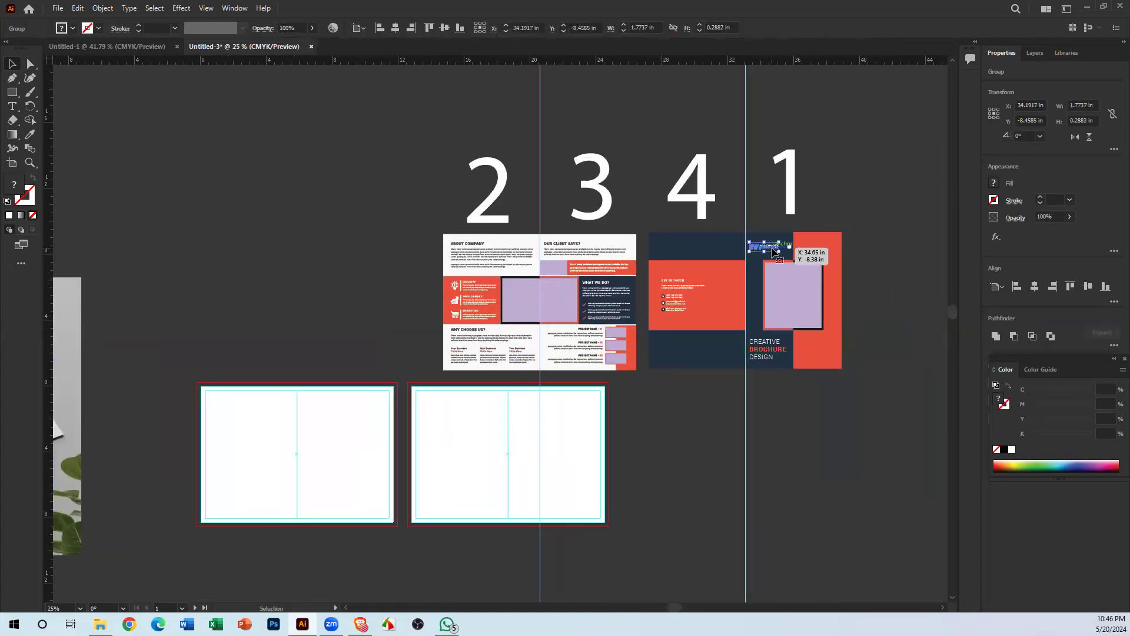
{"action": "left_click_drag", "start_coordinate": [172, 290], "coordinate": [431, 429]}
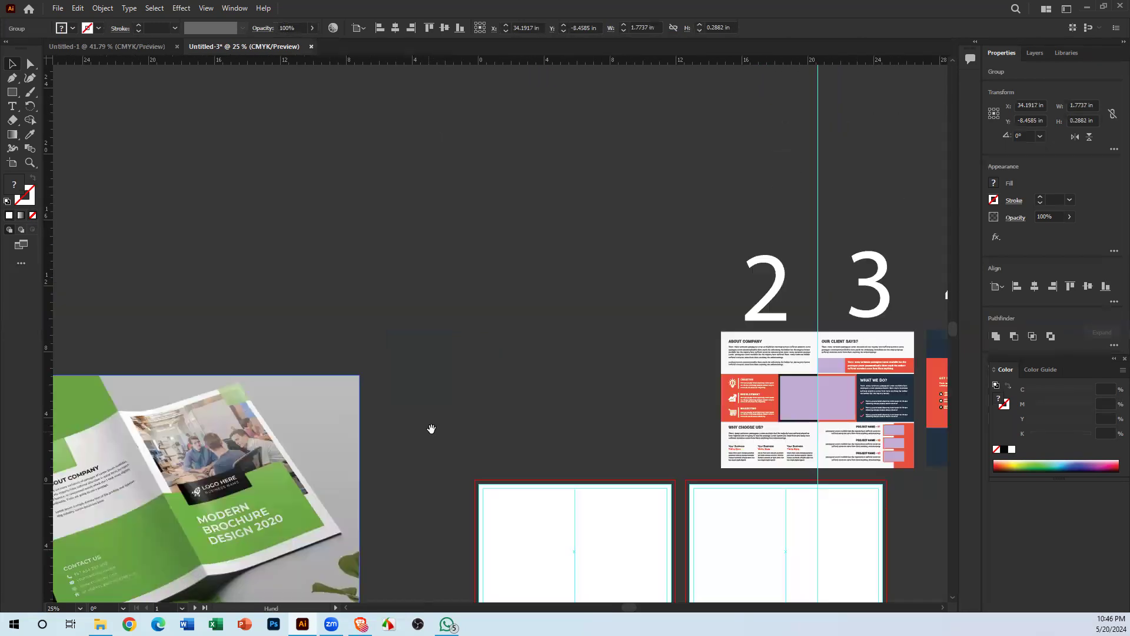
{"action": "key", "text": "ctrl+x"}
{"action": "key", "text": "ctrl+v"}
{"action": "left_click_drag", "start_coordinate": [525, 344], "coordinate": [452, 421]}
{"action": "left_click", "coordinate": [894, 360]}
{"action": "left_click_drag", "start_coordinate": [897, 363], "coordinate": [737, 141]}
{"action": "left_click_drag", "start_coordinate": [566, 358], "coordinate": [436, 389]}
{"action": "left_click_drag", "start_coordinate": [512, 197], "coordinate": [694, 211]}
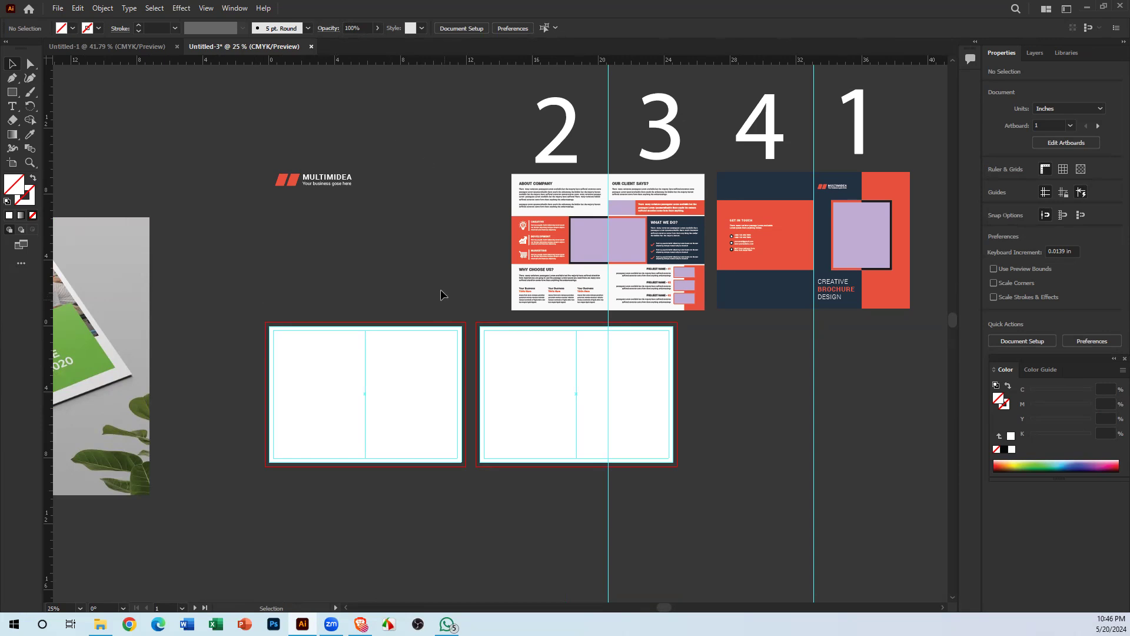
Step: Delete the second artboard, Artboard 1 copy, along with the guides left in its place
{"action": "left_click_drag", "start_coordinate": [437, 301], "coordinate": [459, 386]}
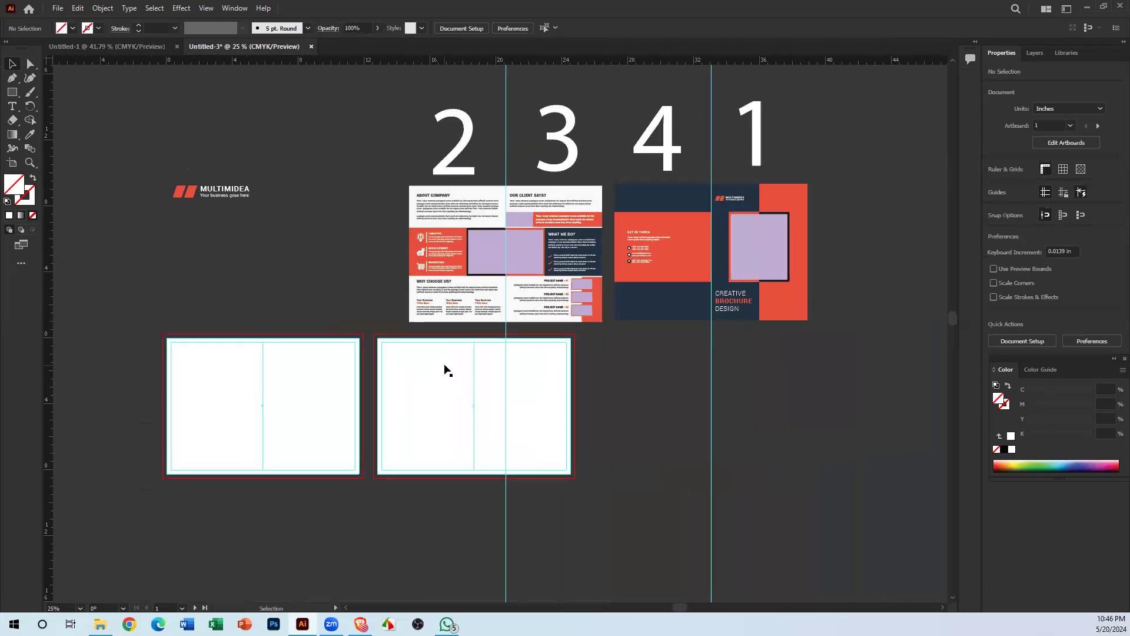
{"action": "key", "text": "shift+o"}
{"action": "left_click", "coordinate": [440, 364]}
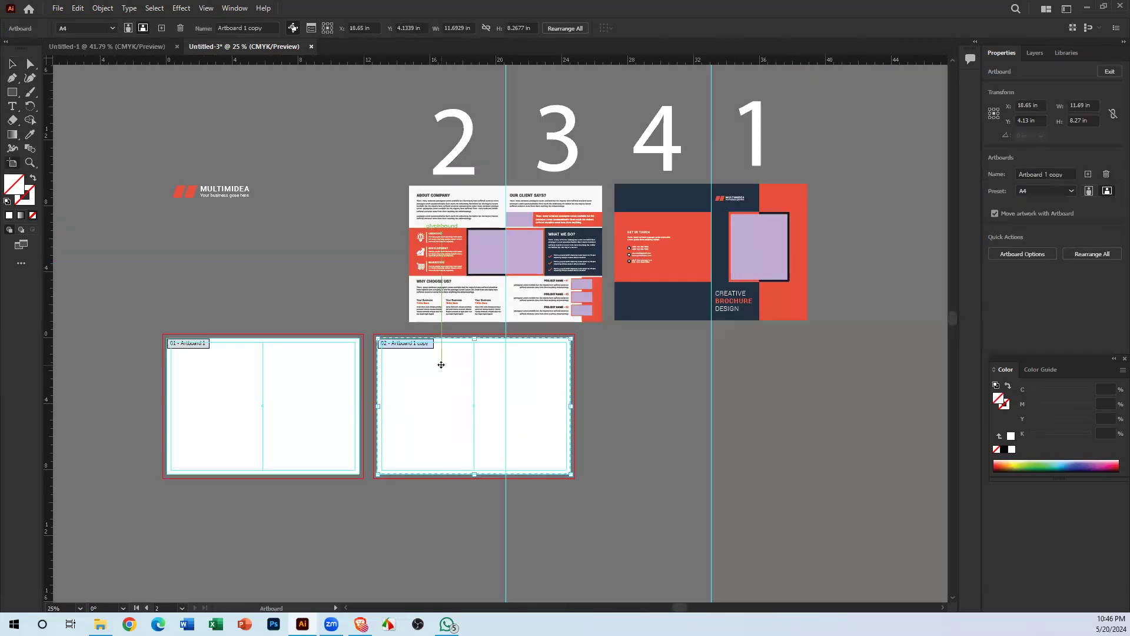
{"action": "key", "text": "Delete"}
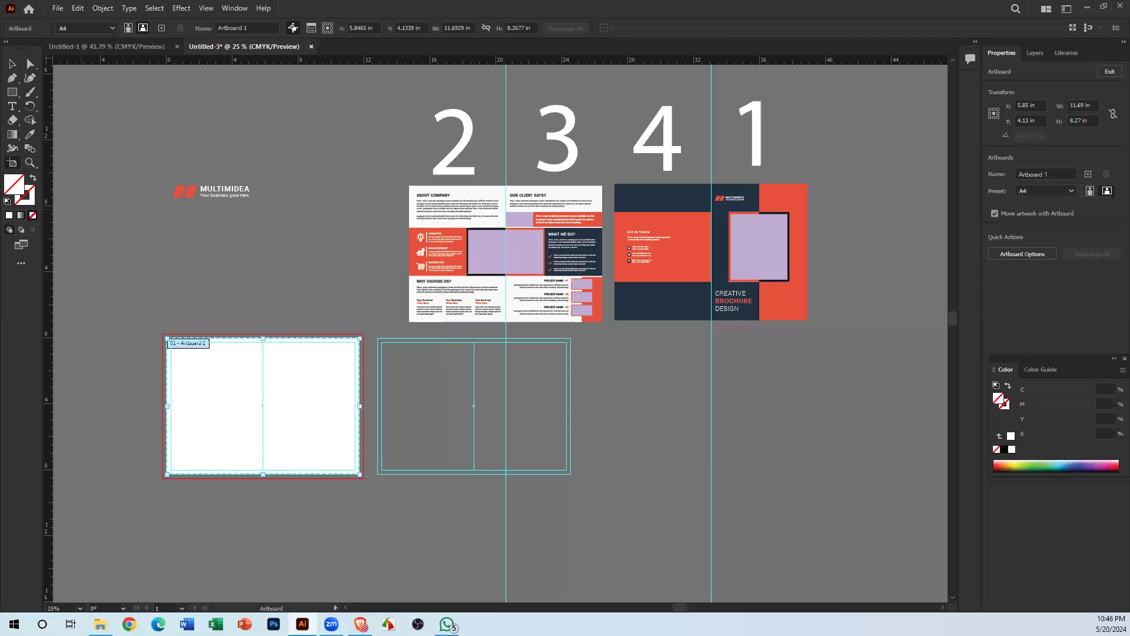
{"action": "left_click", "coordinate": [11, 64]}
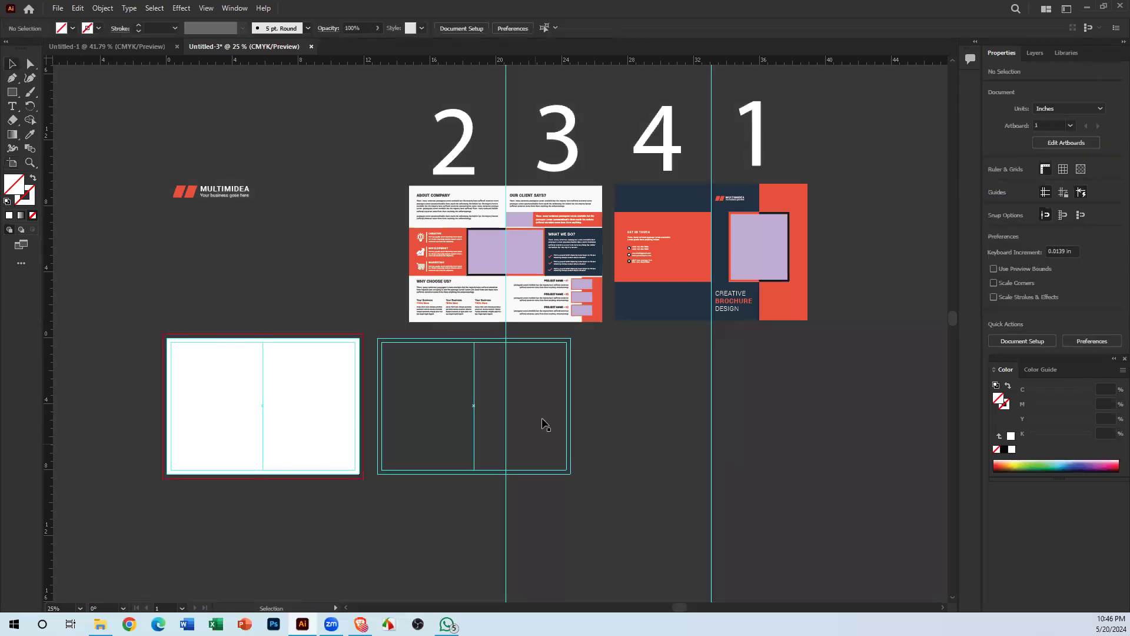
{"action": "left_click_drag", "start_coordinate": [591, 499], "coordinate": [591, 500]}
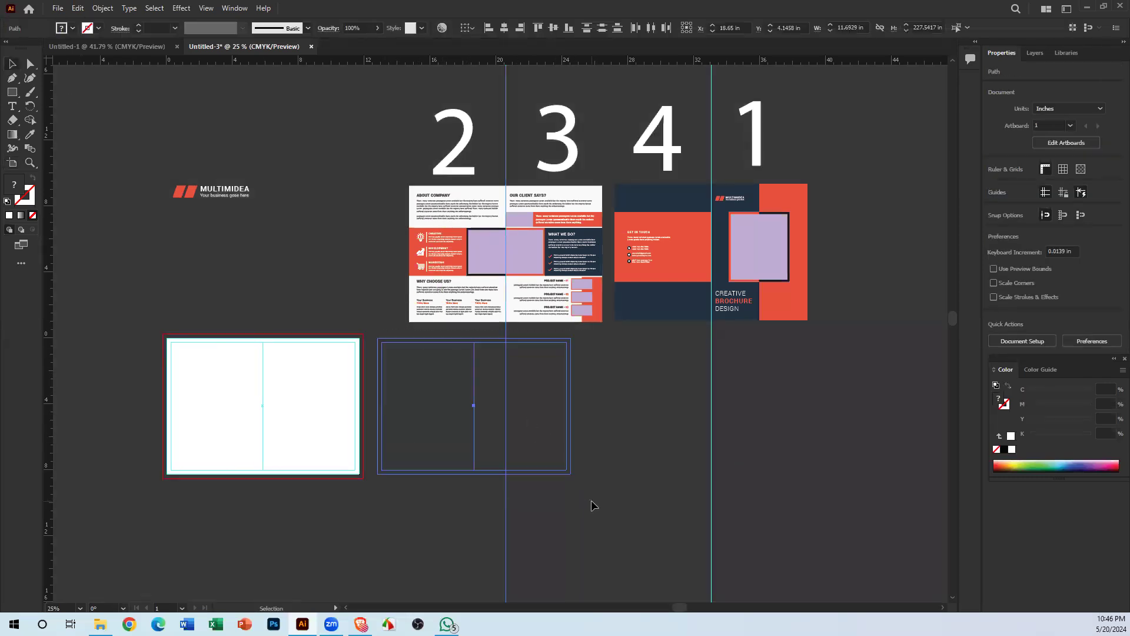
{"action": "key", "text": "Delete"}
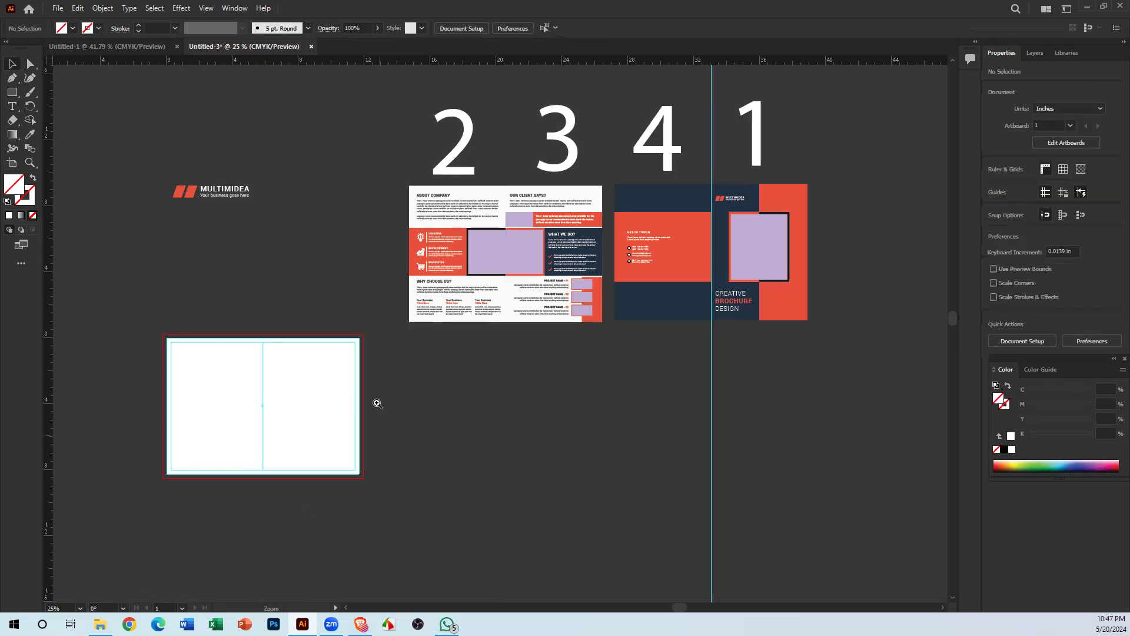
{"action": "left_click_drag", "start_coordinate": [414, 405], "coordinate": [610, 393]}
{"action": "left_click_drag", "start_coordinate": [456, 398], "coordinate": [486, 384]}
{"action": "left_click_drag", "start_coordinate": [595, 383], "coordinate": [576, 411]}
{"action": "left_click_drag", "start_coordinate": [527, 383], "coordinate": [592, 306]}
{"action": "left_click_drag", "start_coordinate": [542, 383], "coordinate": [467, 422]}
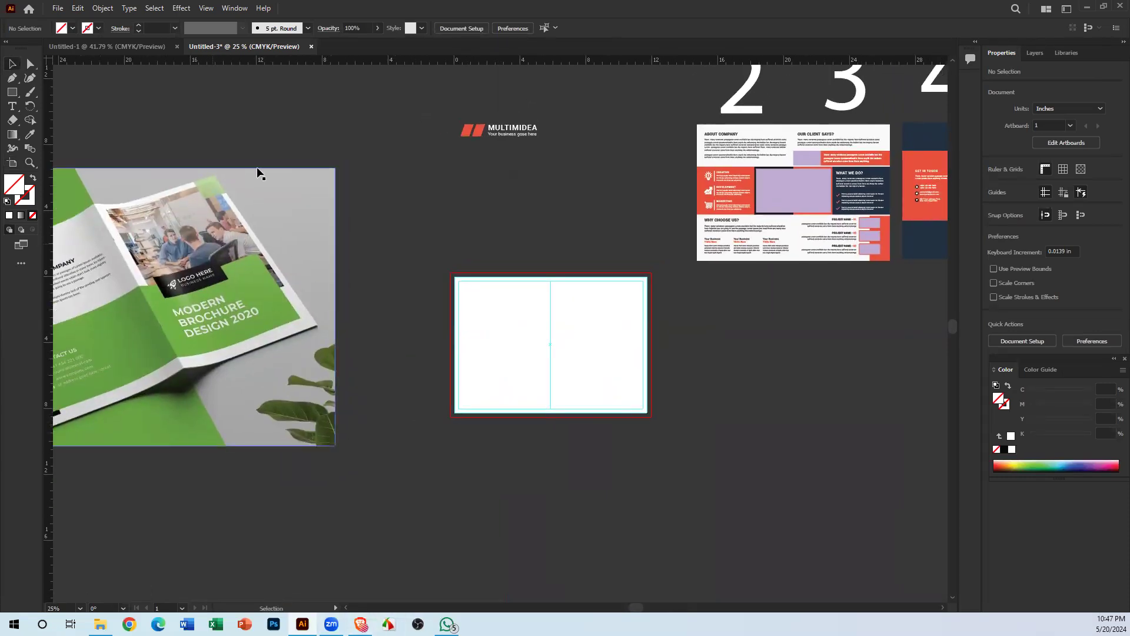
Step: Switch to the Brave browser and search Google Images for "business image"
{"action": "left_click", "coordinate": [361, 624]}
{"action": "left_click", "coordinate": [243, 79]}
{"action": "key", "text": "ctrl+a"}
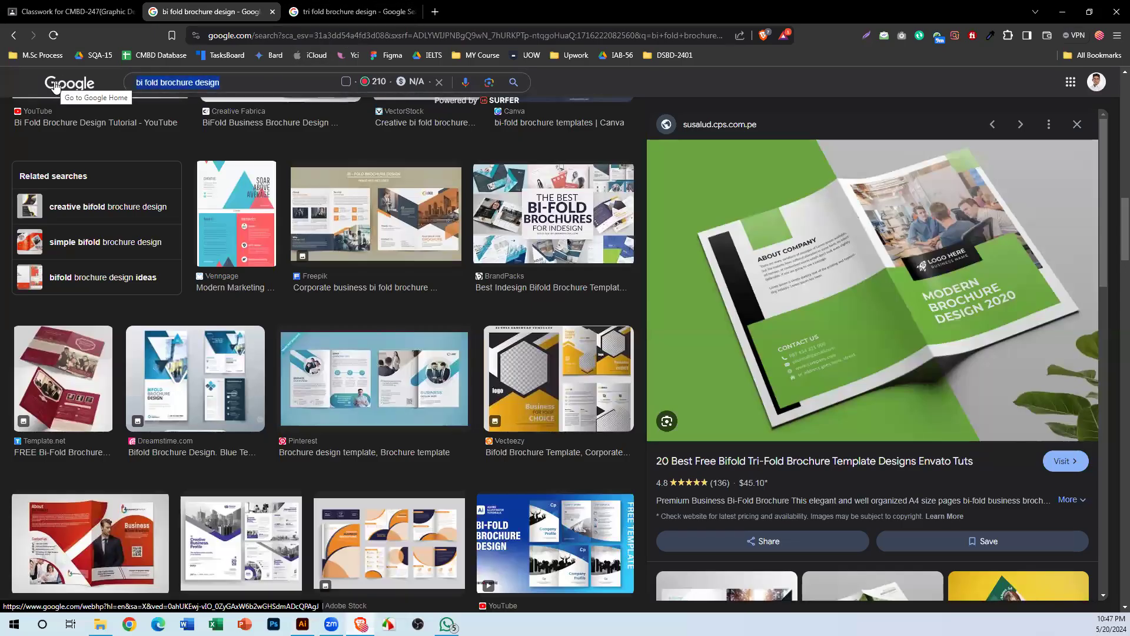
{"action": "type", "text": "business image"}
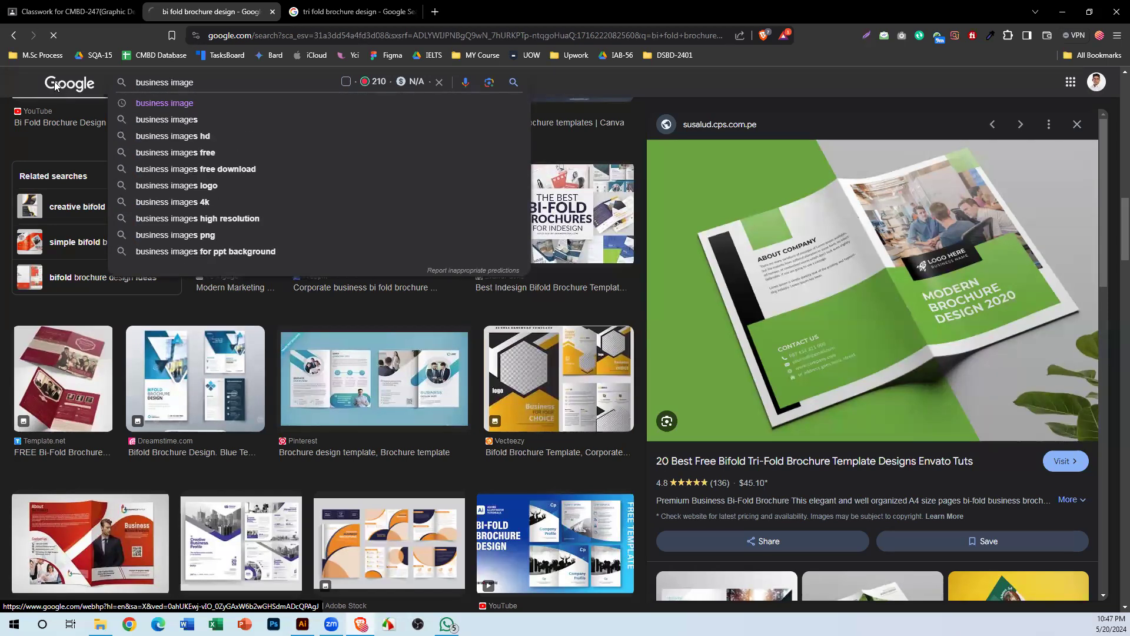
{"action": "key", "text": "Return"}
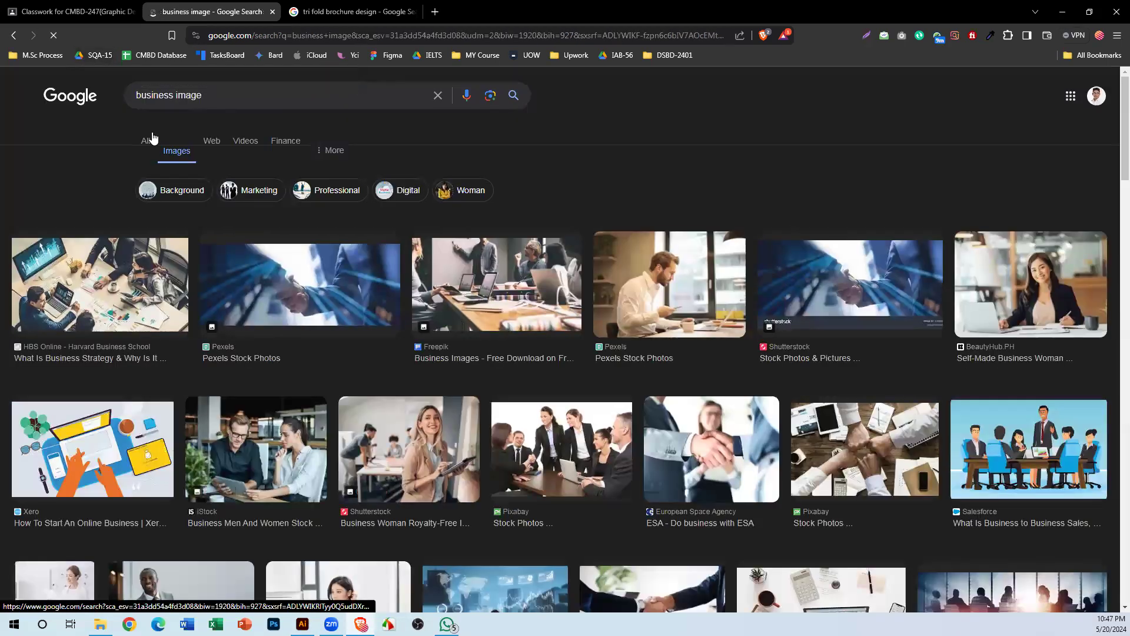
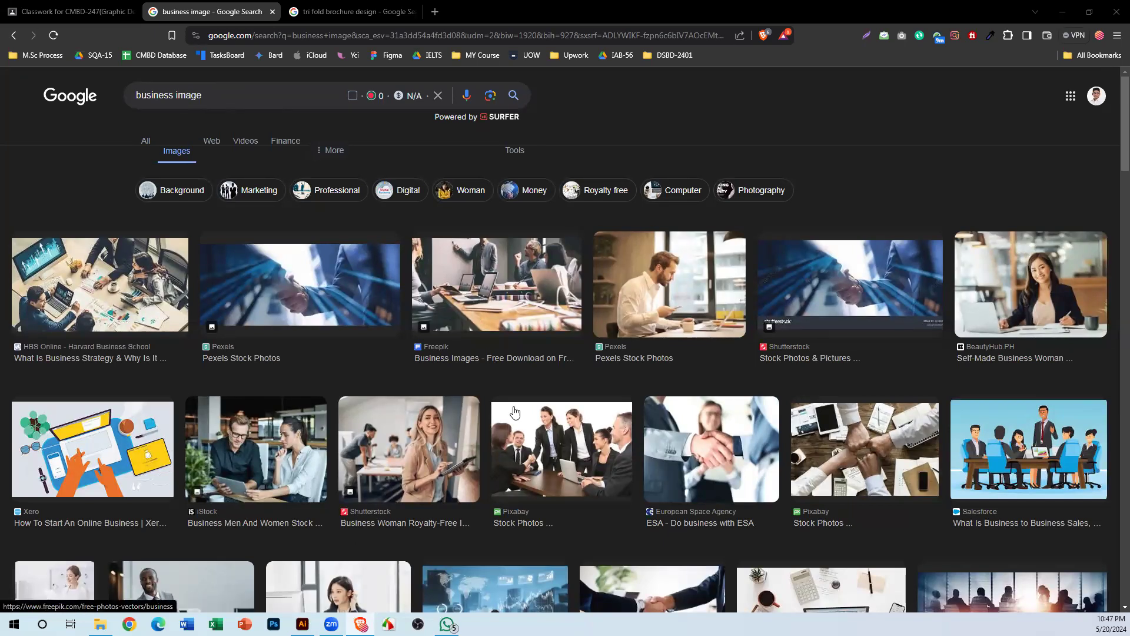
Step: Look through the business image results for a photo suitable for the brochure
{"action": "scroll", "coordinate": [514, 412], "scroll_direction": "down", "scroll_amount": 2}
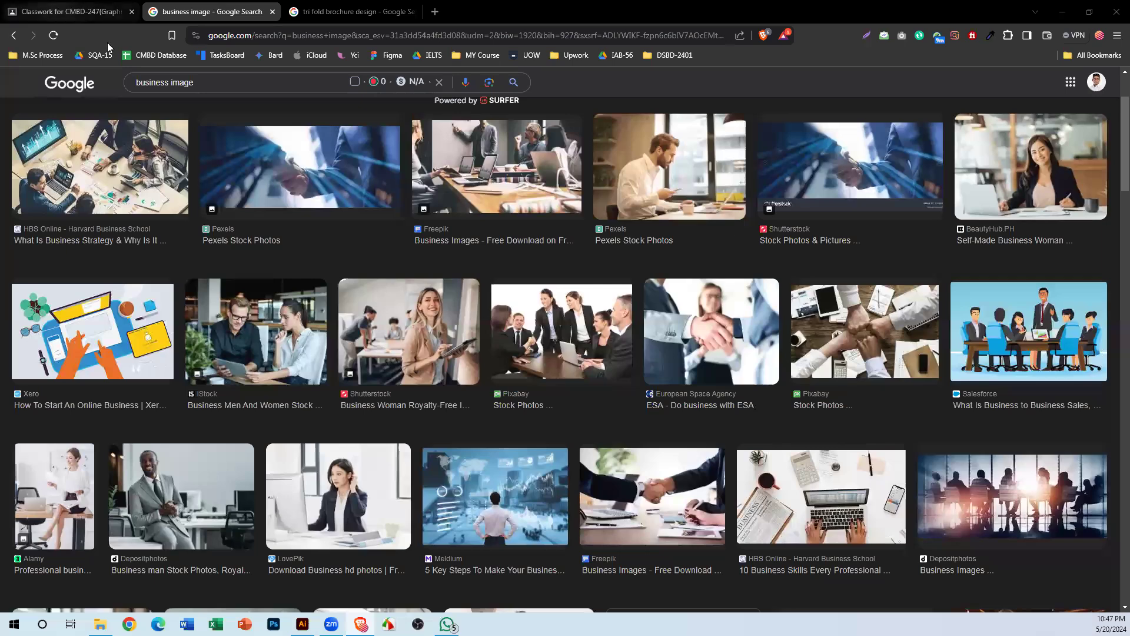
{"action": "left_click", "coordinate": [302, 624]}
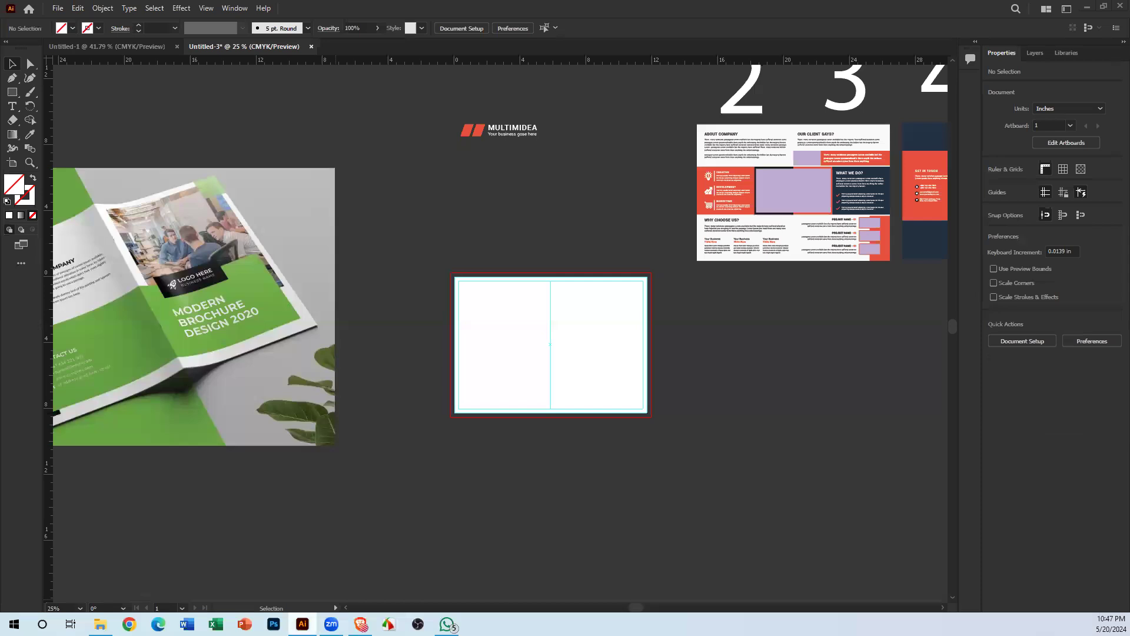
{"action": "key", "text": "alt+Tab"}
{"action": "scroll", "coordinate": [450, 281], "scroll_direction": "down", "scroll_amount": 5}
{"action": "scroll", "coordinate": [451, 281], "scroll_direction": "down", "scroll_amount": 5}
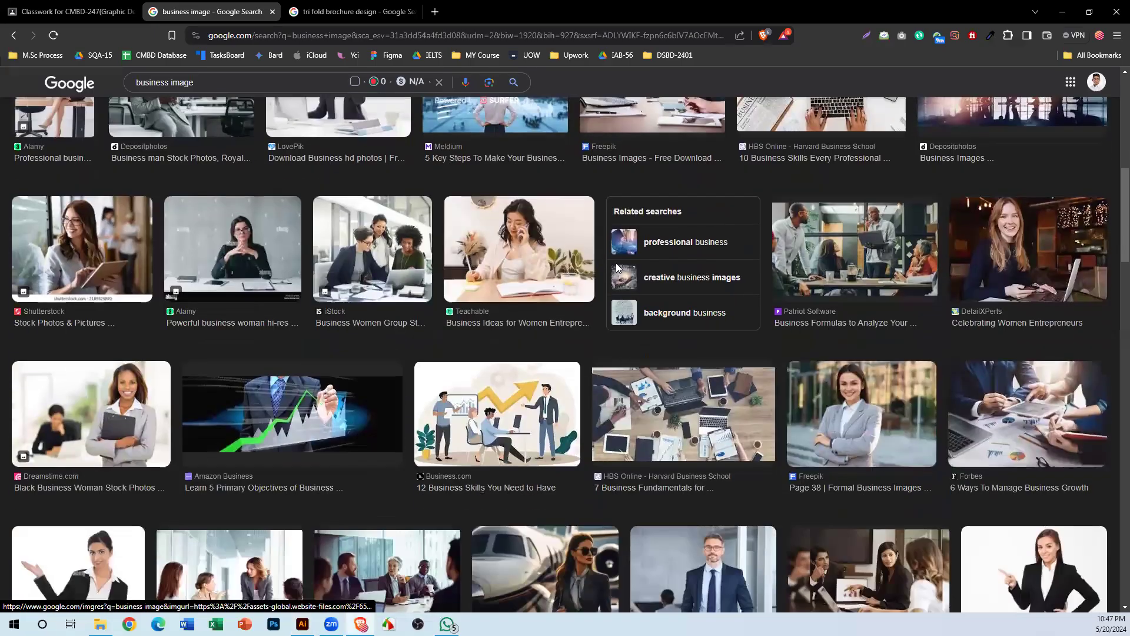
{"action": "scroll", "coordinate": [509, 287], "scroll_direction": "down", "scroll_amount": 3}
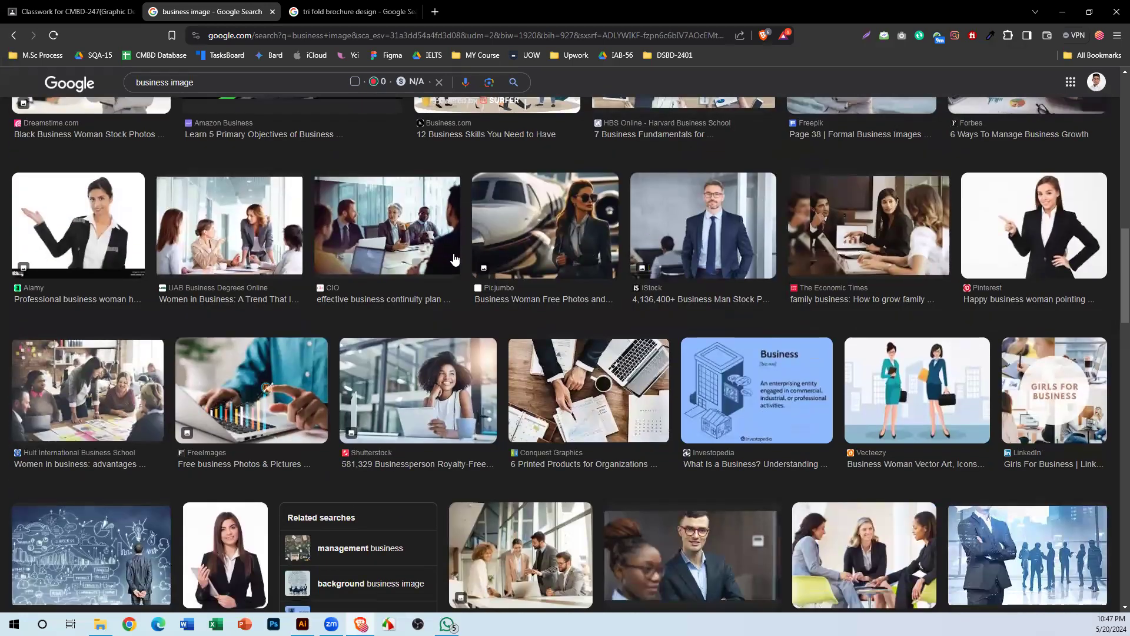
{"action": "scroll", "coordinate": [593, 341], "scroll_direction": "down", "scroll_amount": 5}
{"action": "scroll", "coordinate": [902, 330], "scroll_direction": "down", "scroll_amount": 5}
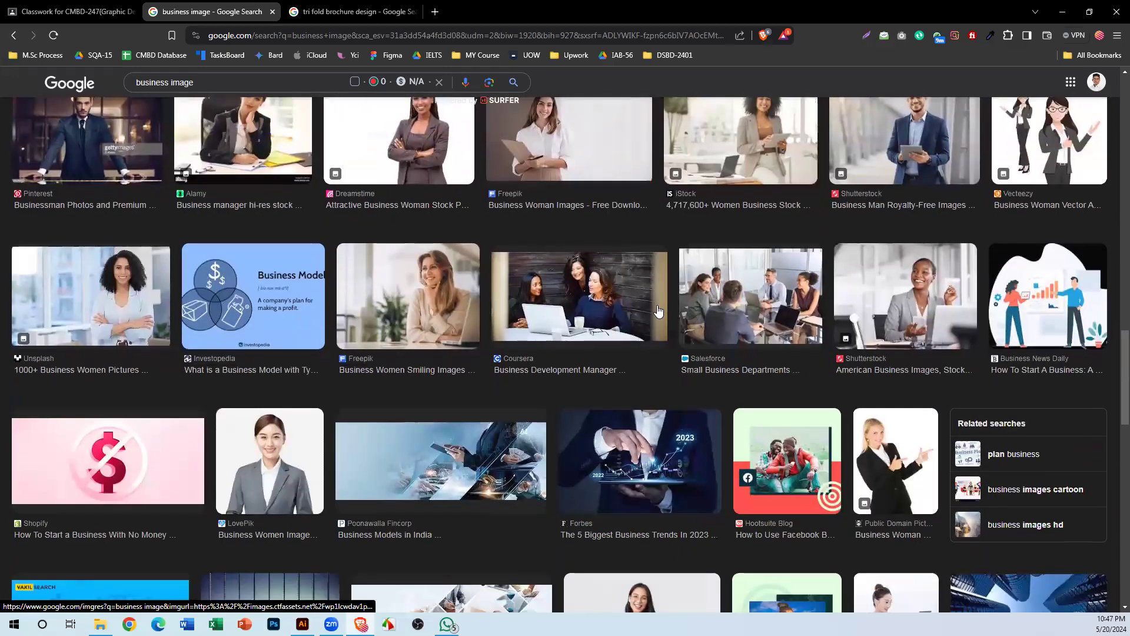
{"action": "scroll", "coordinate": [658, 310], "scroll_direction": "down", "scroll_amount": 4}
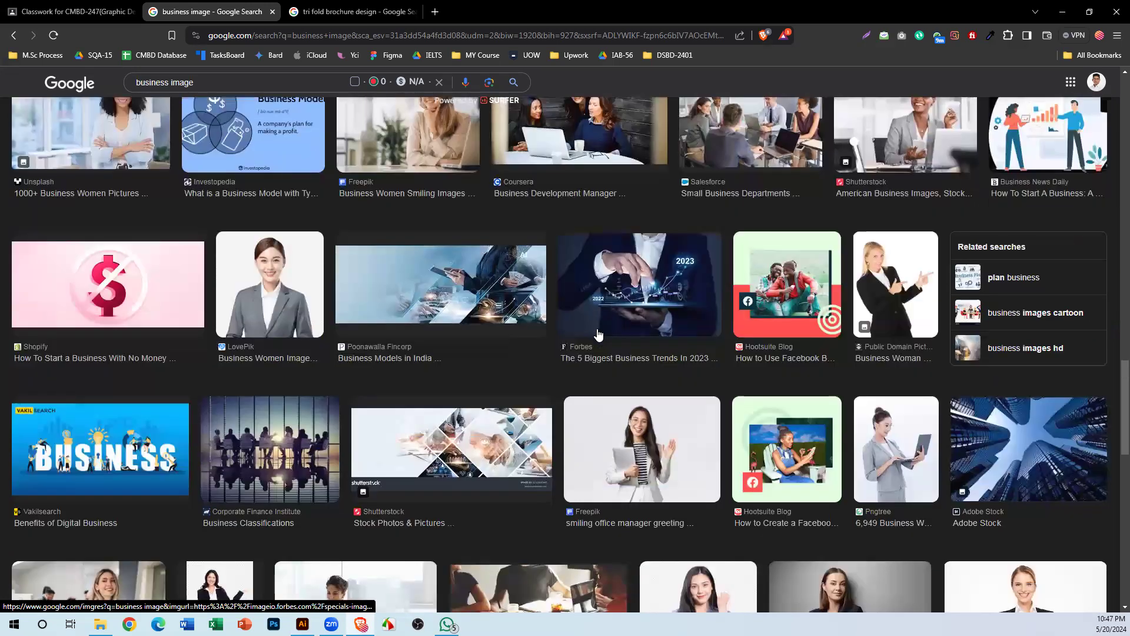
{"action": "scroll", "coordinate": [601, 334], "scroll_direction": "down", "scroll_amount": 3}
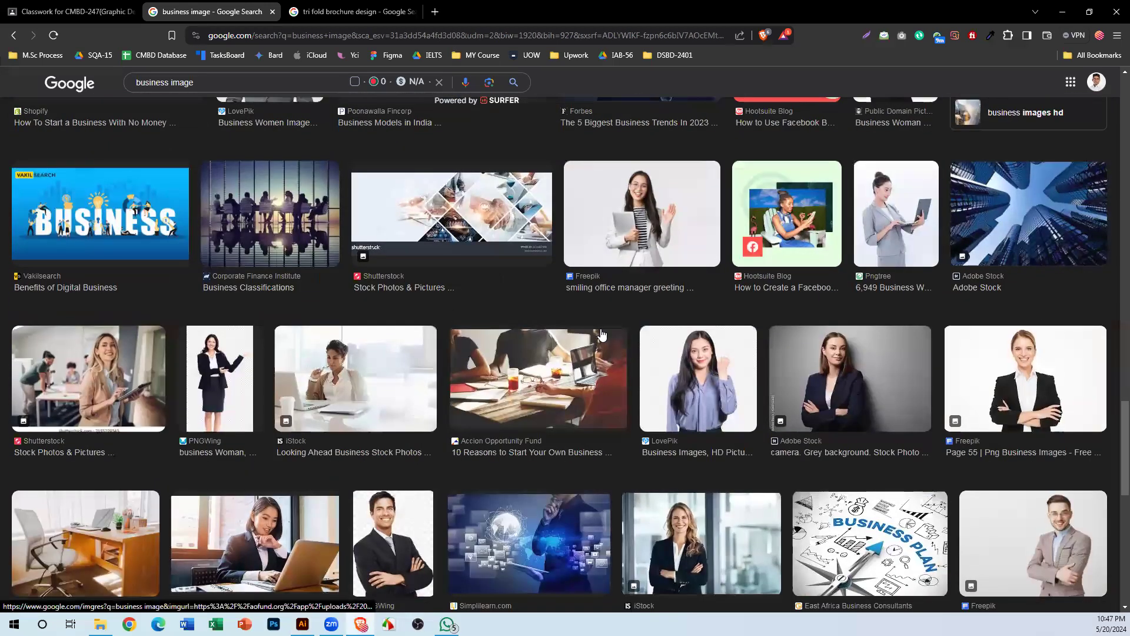
{"action": "scroll", "coordinate": [600, 334], "scroll_direction": "down", "scroll_amount": 2}
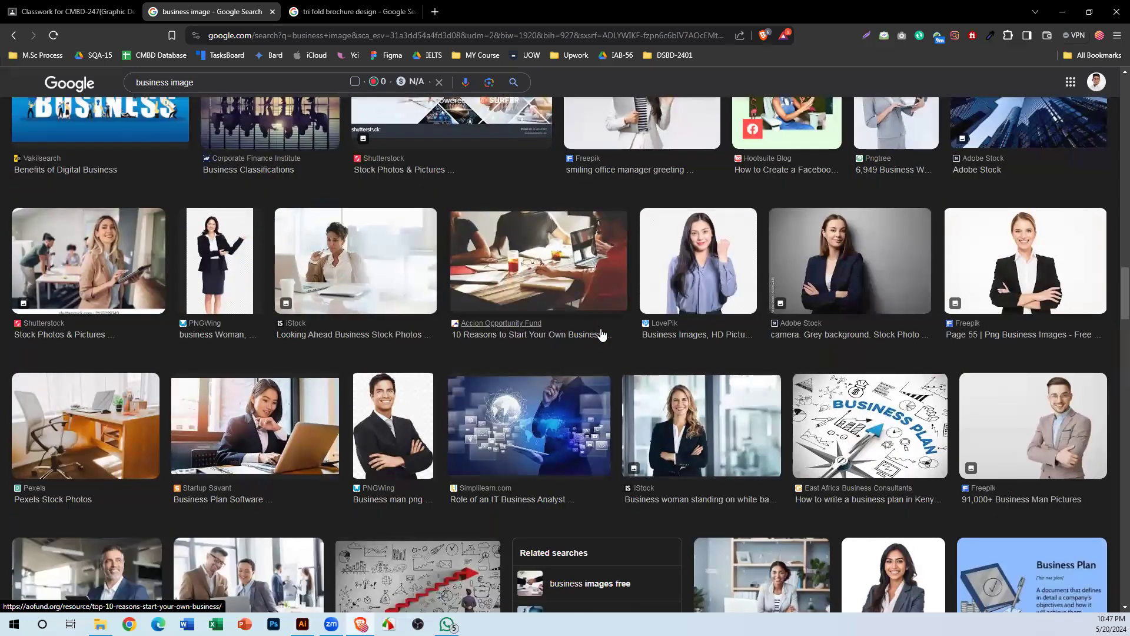
{"action": "scroll", "coordinate": [601, 334], "scroll_direction": "down", "scroll_amount": 3}
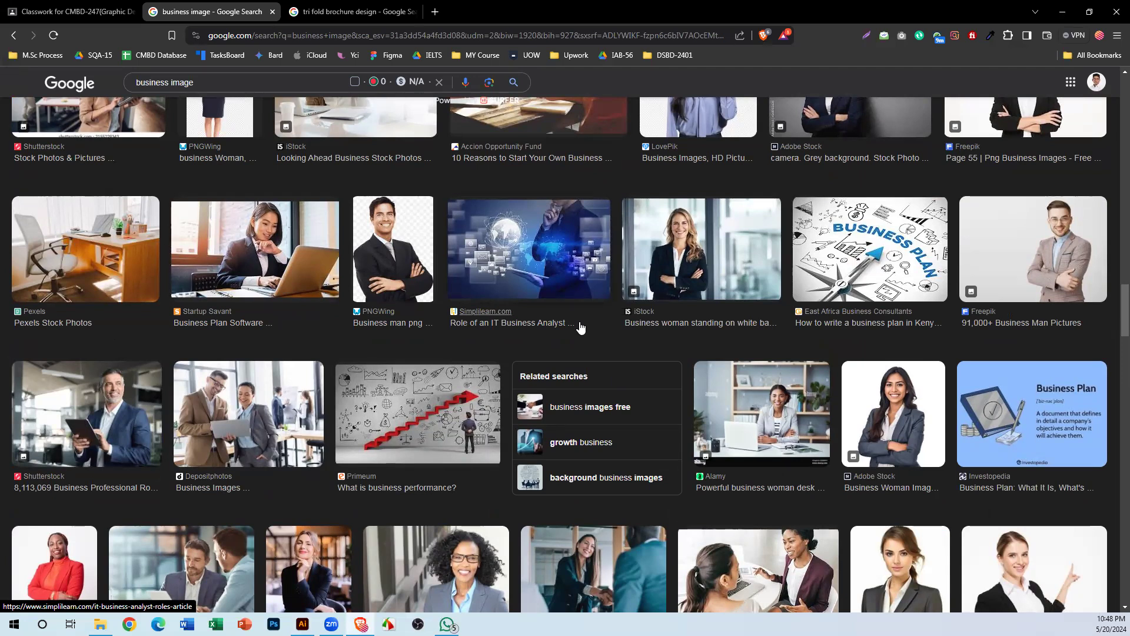
{"action": "scroll", "coordinate": [677, 376], "scroll_direction": "down", "scroll_amount": 2}
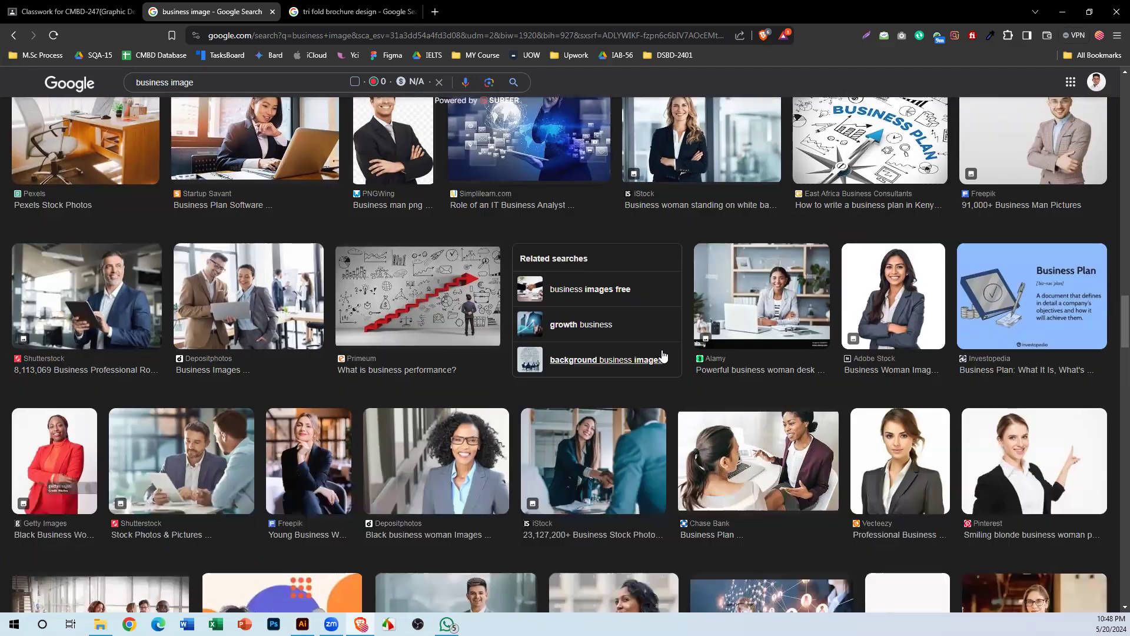
{"action": "scroll", "coordinate": [667, 352], "scroll_direction": "down", "scroll_amount": 6}
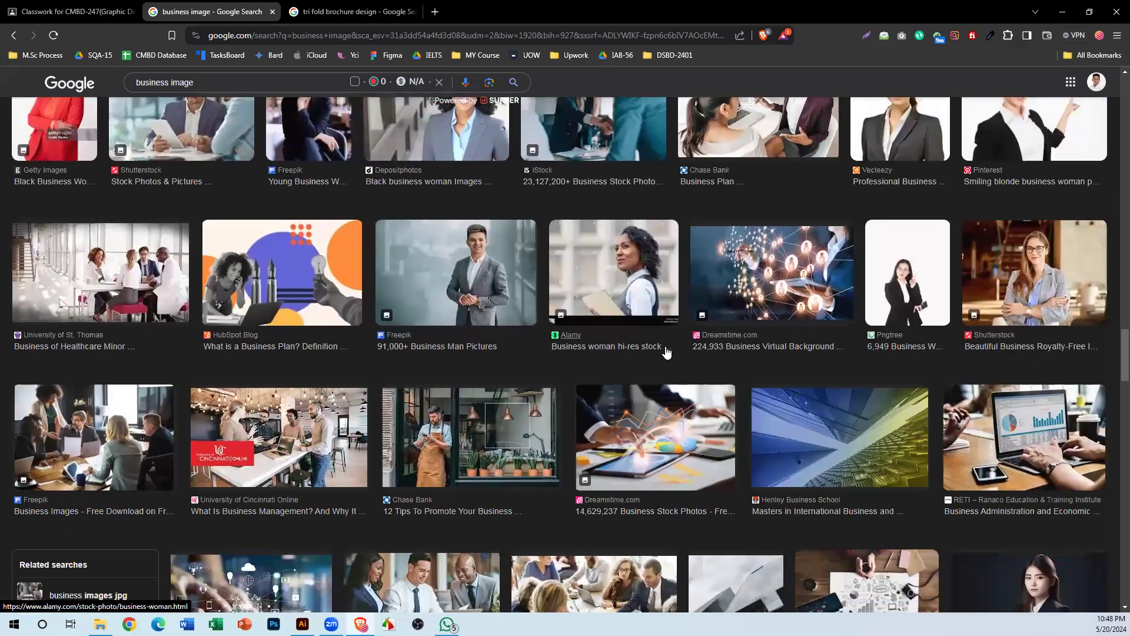
{"action": "scroll", "coordinate": [667, 352], "scroll_direction": "down", "scroll_amount": 7}
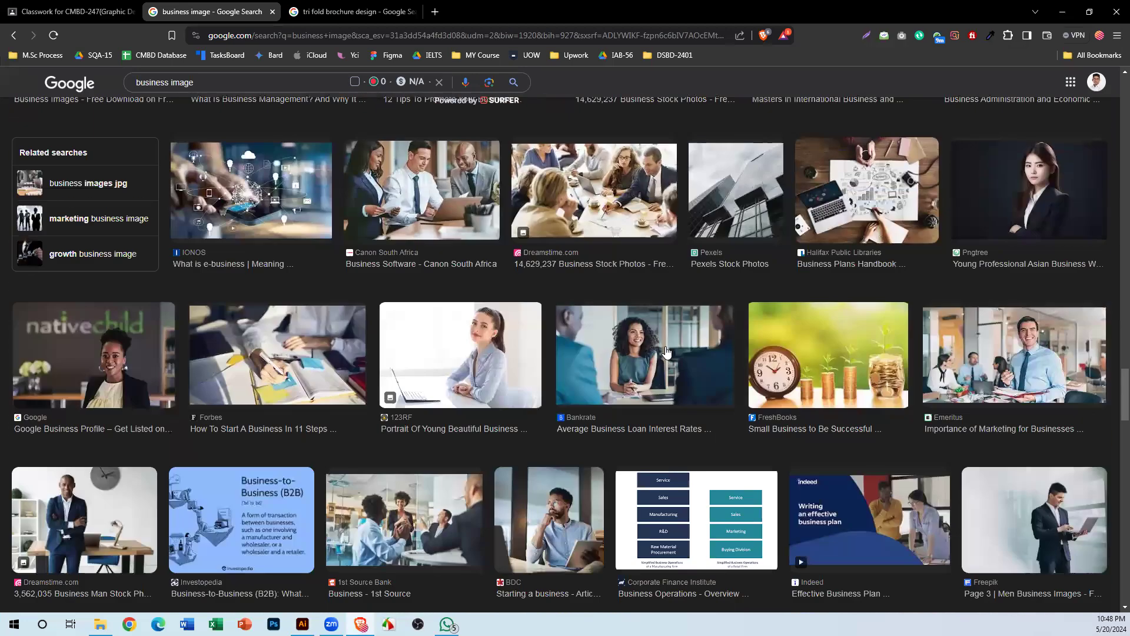
{"action": "scroll", "coordinate": [762, 335], "scroll_direction": "down", "scroll_amount": 7}
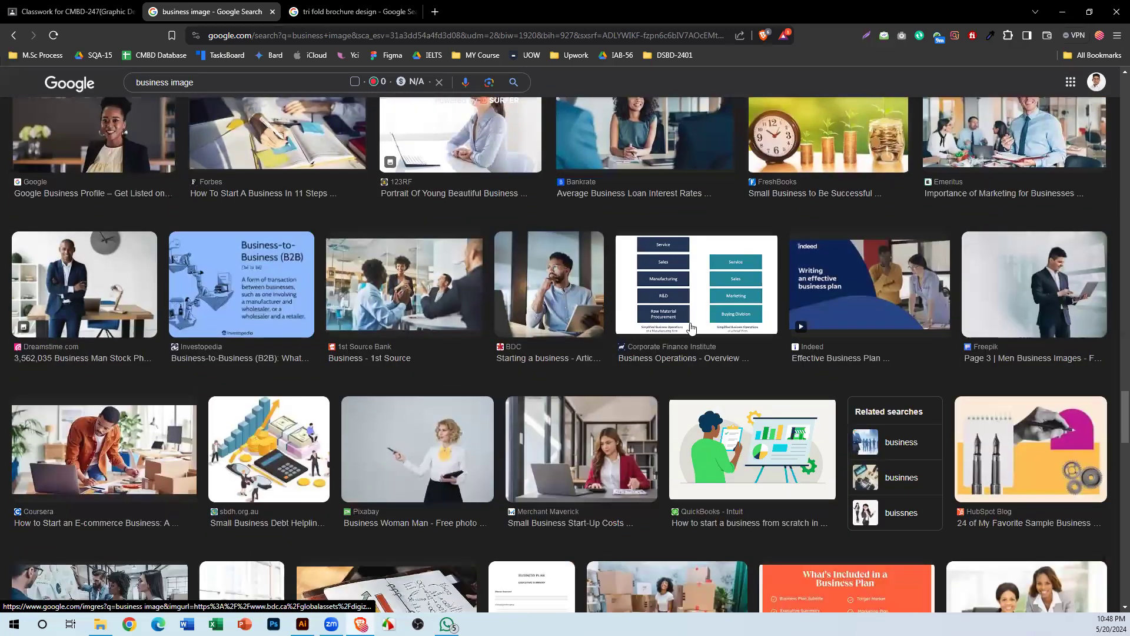
{"action": "scroll", "coordinate": [427, 333], "scroll_direction": "up", "scroll_amount": 4}
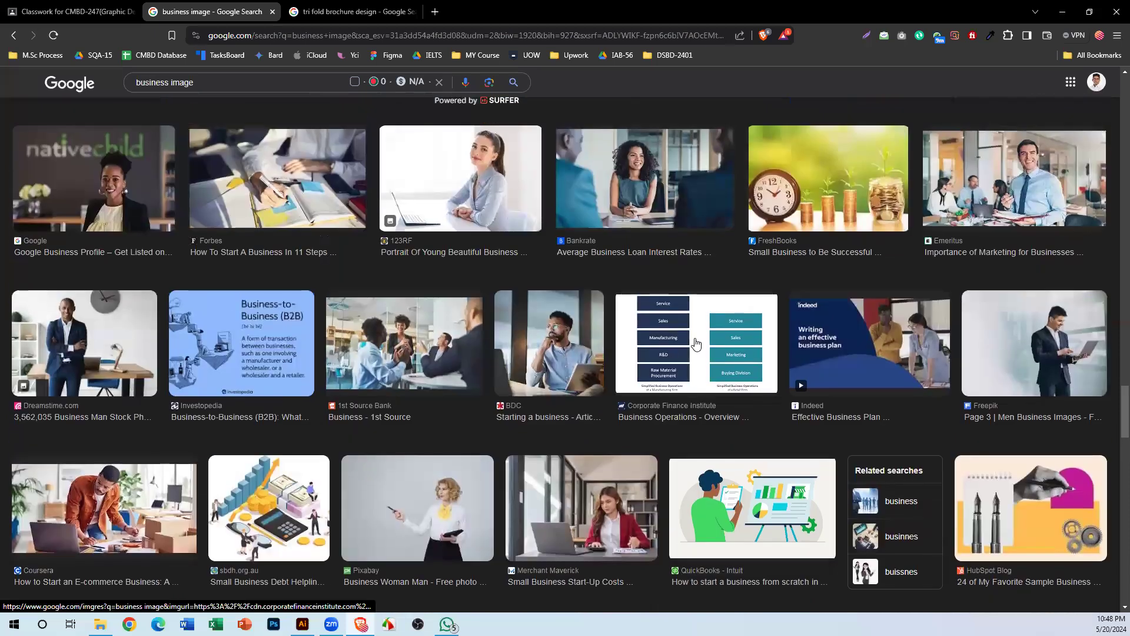
Step: Preview the 1st Source business photo, then two related office meeting photos from iStock and Unsplash
{"action": "left_click", "coordinate": [426, 334]}
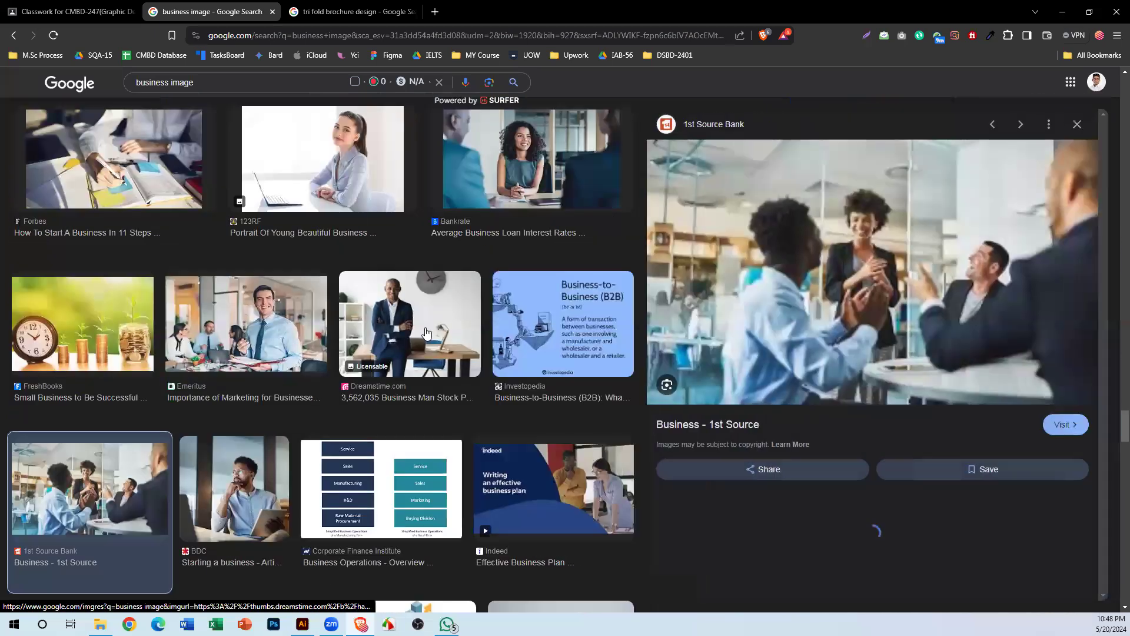
{"action": "scroll", "coordinate": [971, 353], "scroll_direction": "down", "scroll_amount": 2}
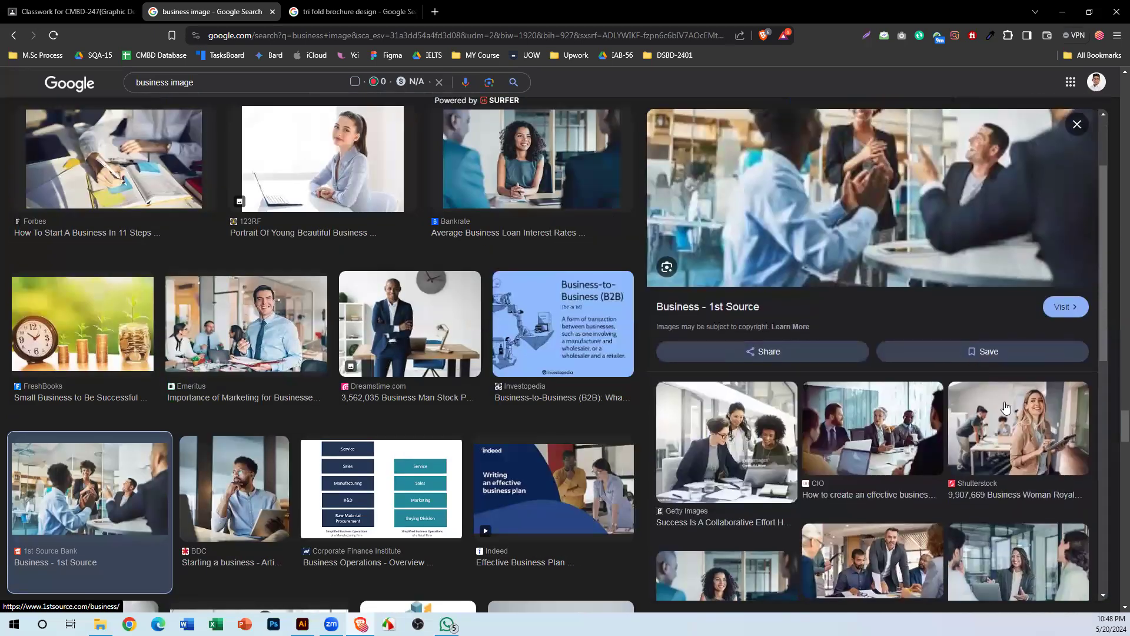
{"action": "scroll", "coordinate": [978, 376], "scroll_direction": "up", "scroll_amount": 2}
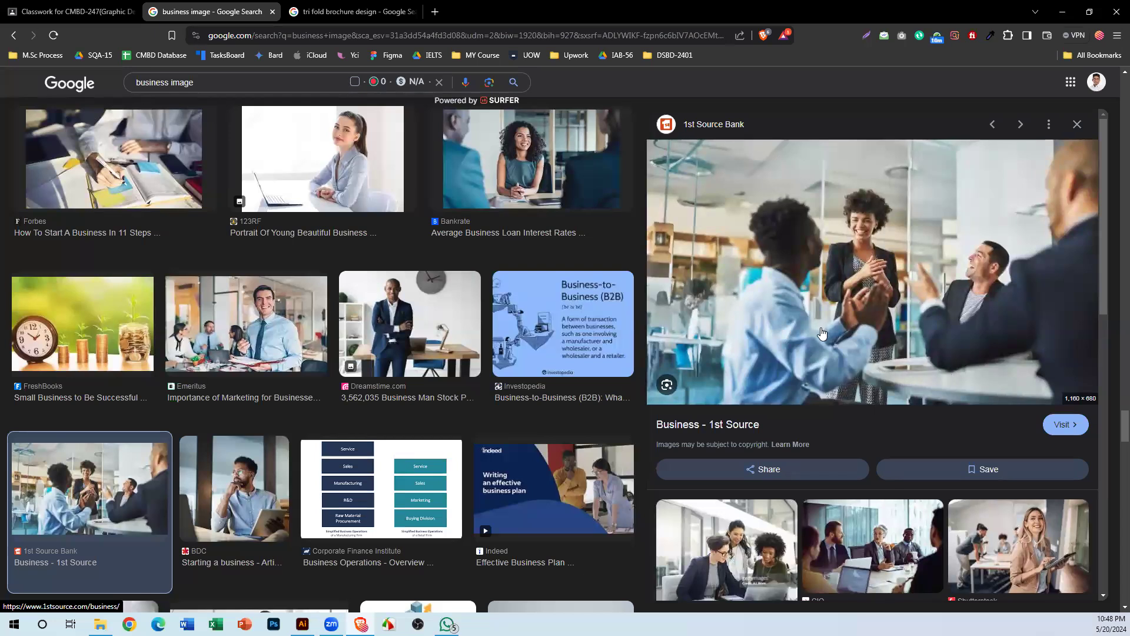
{"action": "scroll", "coordinate": [724, 182], "scroll_direction": "down", "scroll_amount": 3}
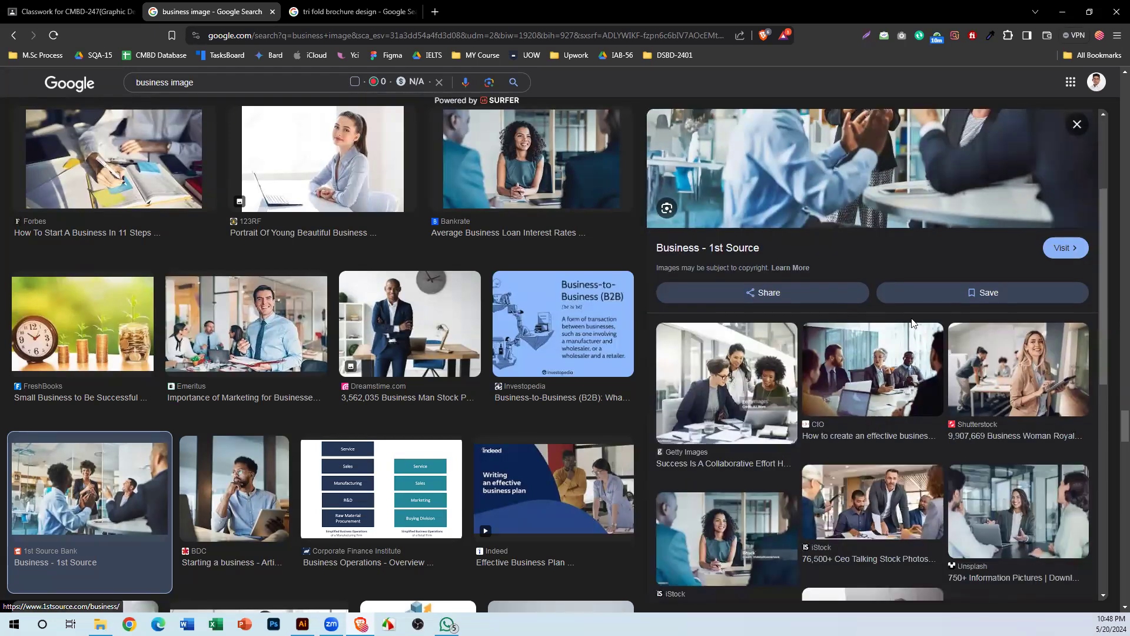
{"action": "left_click", "coordinate": [890, 501]}
{"action": "scroll", "coordinate": [915, 382], "scroll_direction": "down", "scroll_amount": 4}
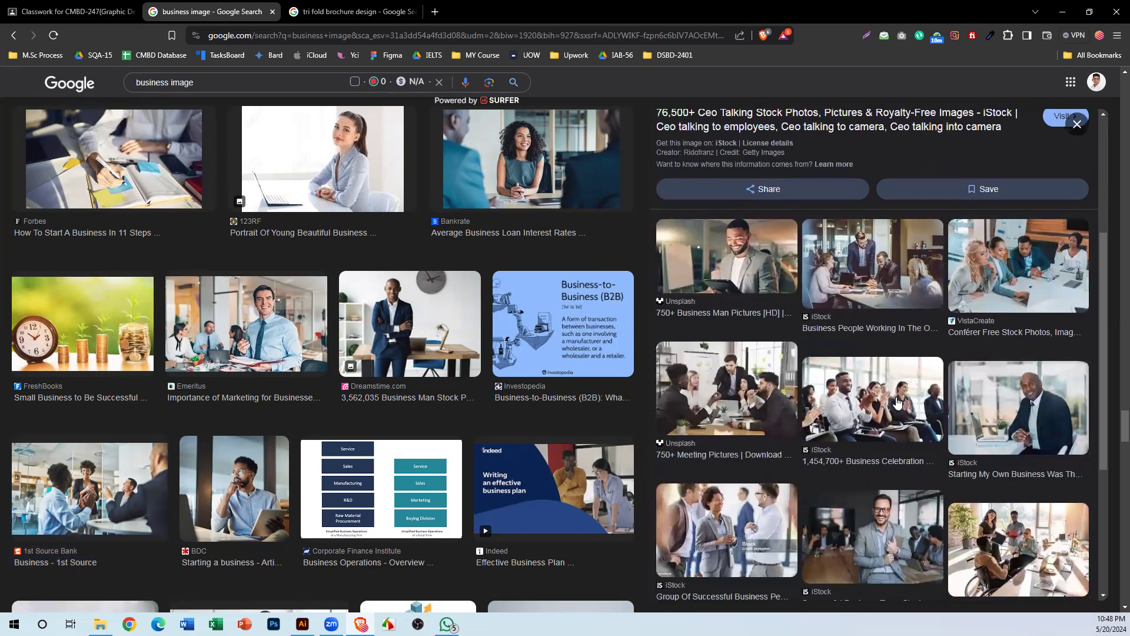
{"action": "scroll", "coordinate": [914, 443], "scroll_direction": "down", "scroll_amount": 2}
{"action": "left_click", "coordinate": [1056, 445]}
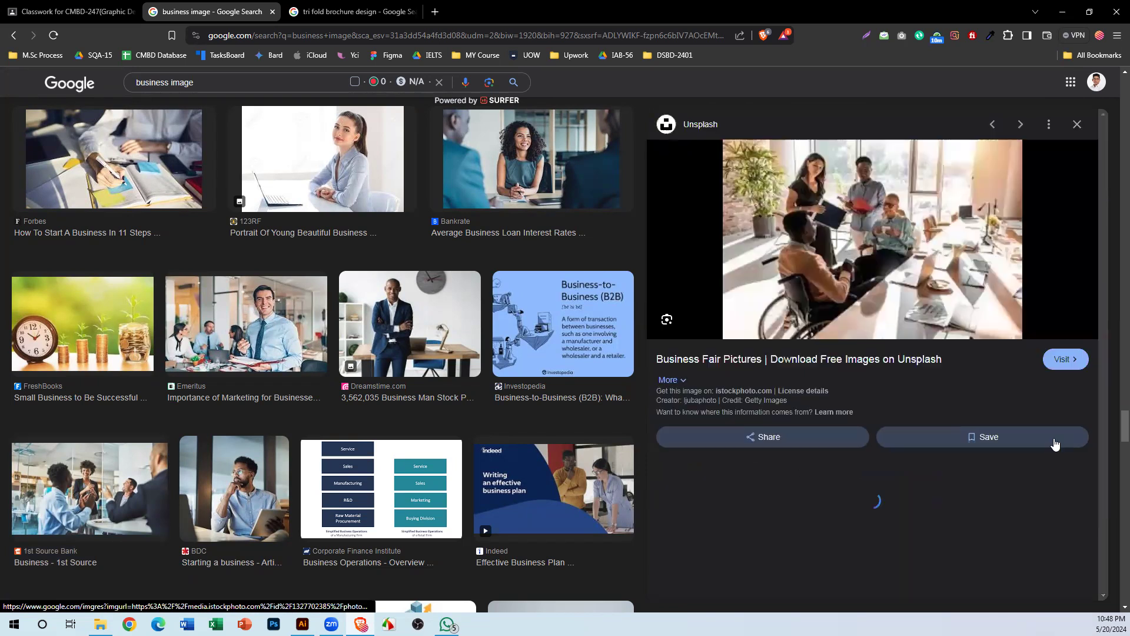
Step: Find the portrait iStock photo of three people talking at a table among the related images and copy it
{"action": "scroll", "coordinate": [1008, 436], "scroll_direction": "down", "scroll_amount": 5}
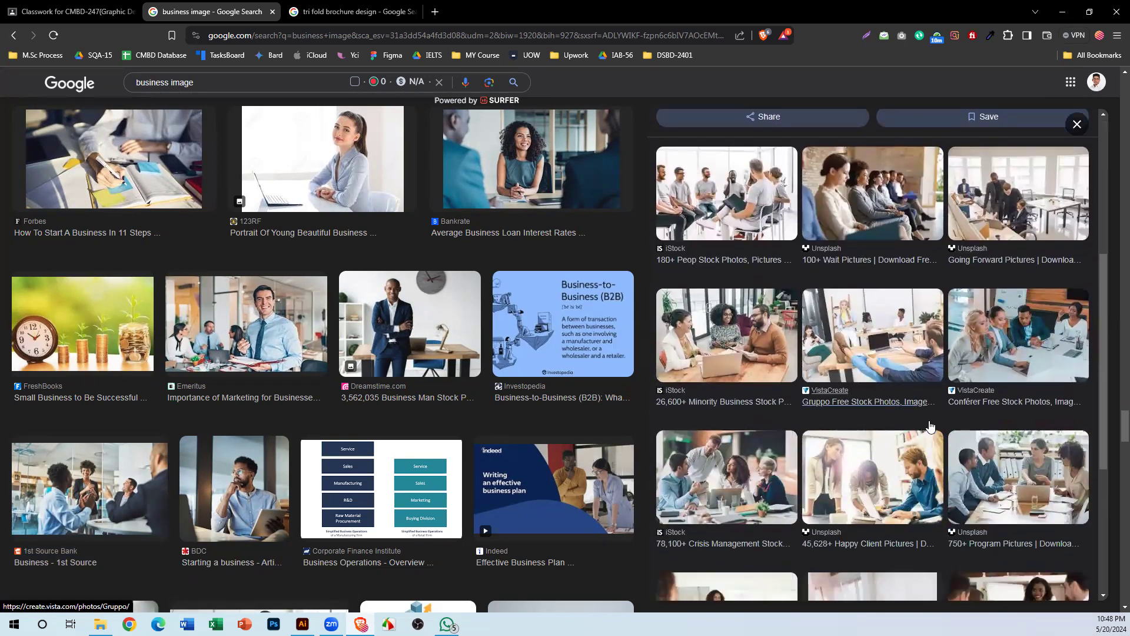
{"action": "scroll", "coordinate": [871, 412], "scroll_direction": "down", "scroll_amount": 5}
{"action": "scroll", "coordinate": [803, 438], "scroll_direction": "up", "scroll_amount": 5}
{"action": "scroll", "coordinate": [823, 433], "scroll_direction": "down", "scroll_amount": 5}
{"action": "left_click", "coordinate": [899, 382]}
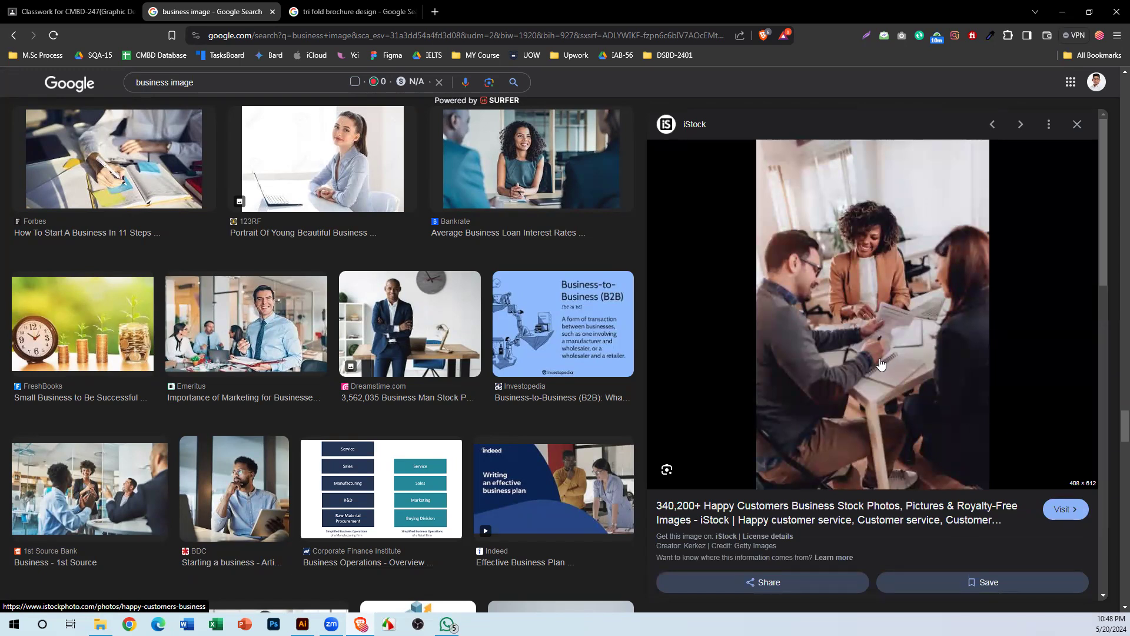
{"action": "right_click", "coordinate": [831, 206]}
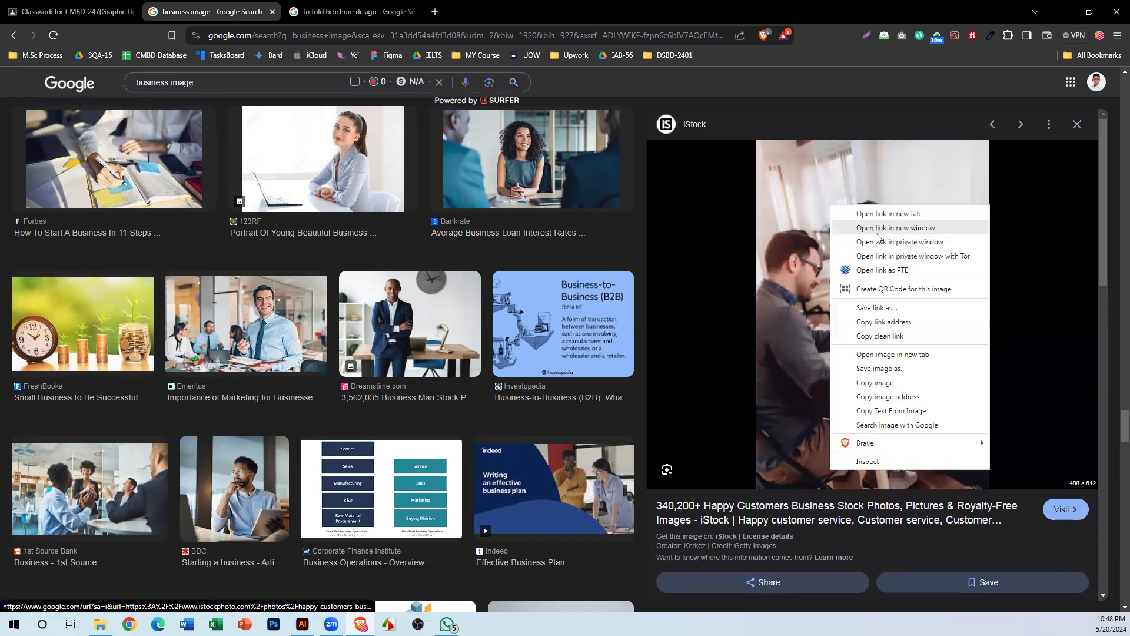
{"action": "left_click", "coordinate": [904, 387]}
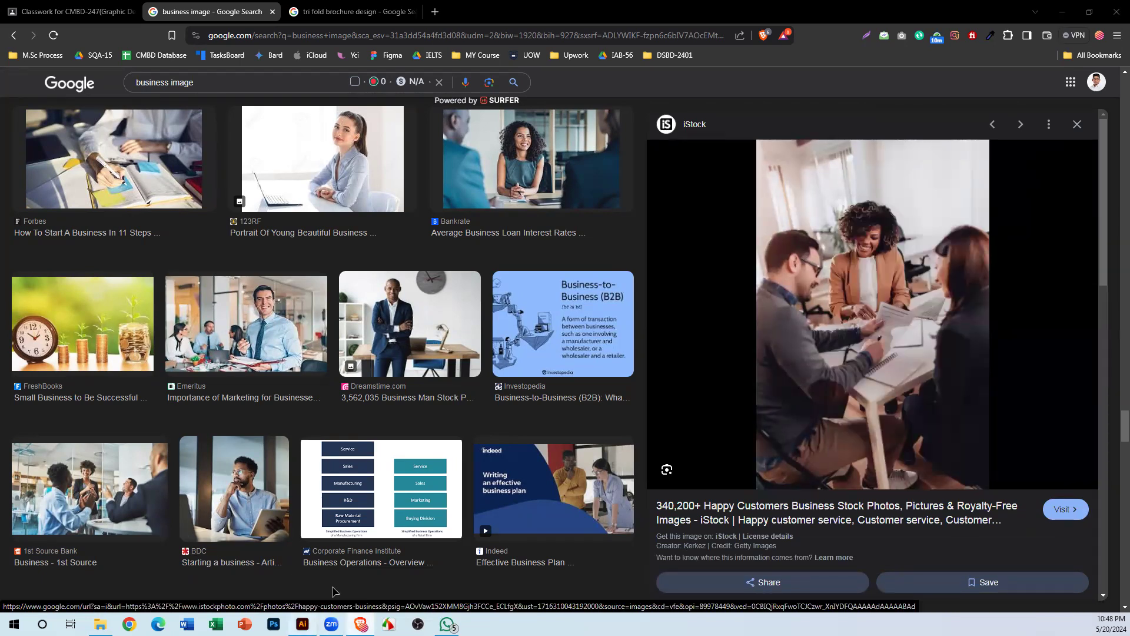
Step: Switch back to Illustrator, select the margin and fold lines on the blank artboard and make them guides
{"action": "left_click", "coordinate": [302, 624]}
{"action": "left_click_drag", "start_coordinate": [400, 379], "coordinate": [373, 378]}
{"action": "left_click_drag", "start_coordinate": [196, 290], "coordinate": [440, 294]}
{"action": "left_click_drag", "start_coordinate": [679, 318], "coordinate": [500, 331]}
{"action": "left_click_drag", "start_coordinate": [465, 379], "coordinate": [428, 409]}
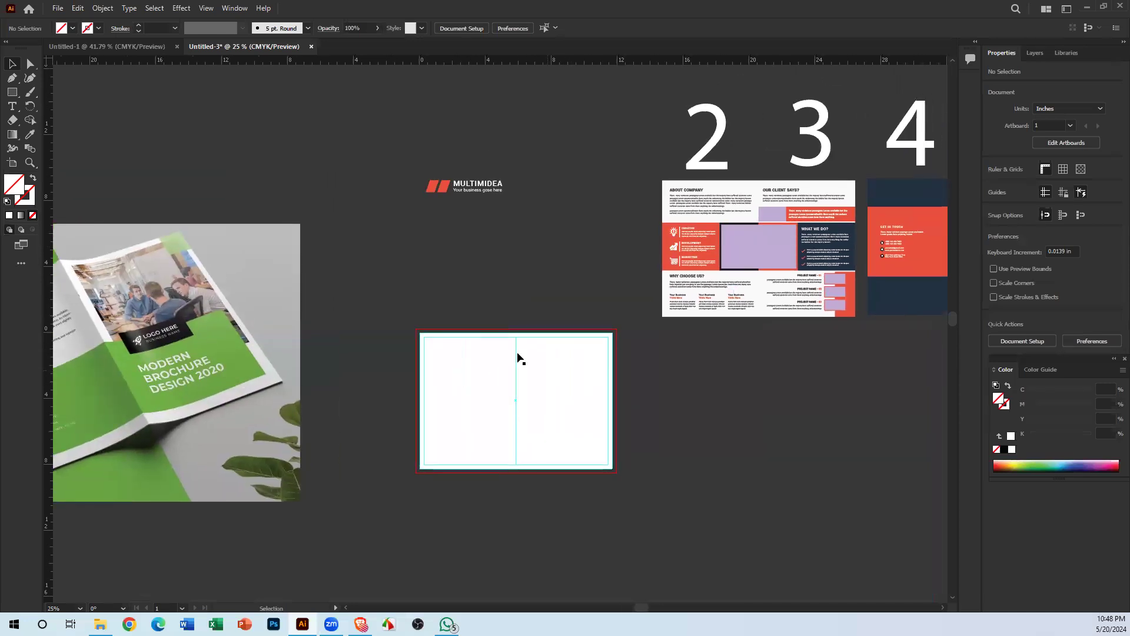
{"action": "left_click_drag", "start_coordinate": [362, 278], "coordinate": [618, 506]}
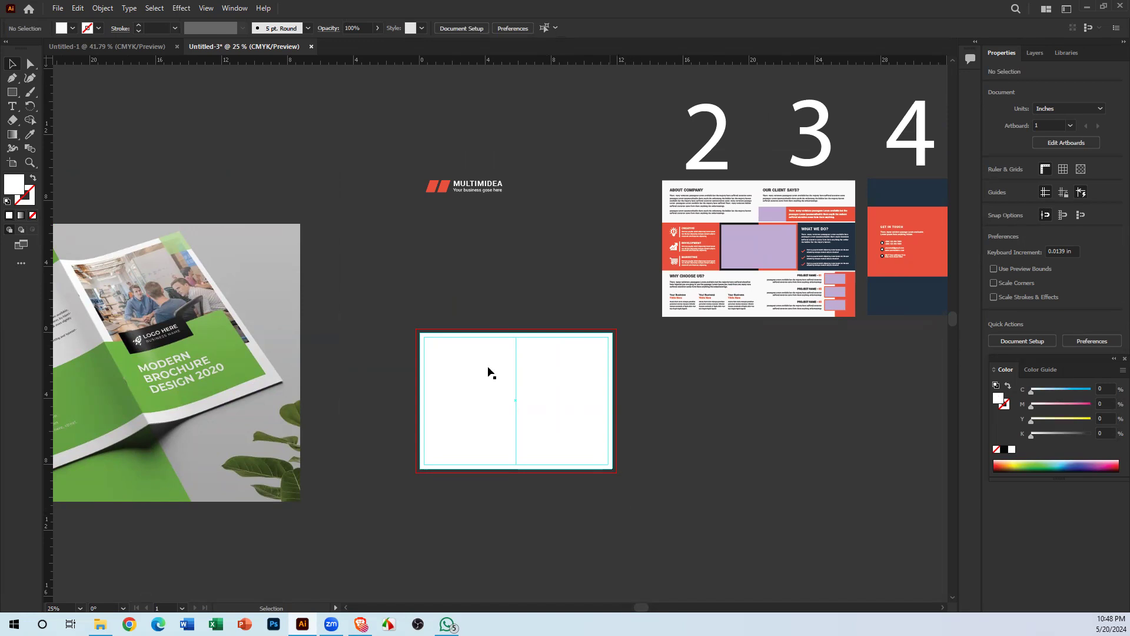
{"action": "left_click_drag", "start_coordinate": [637, 488], "coordinate": [498, 299]}
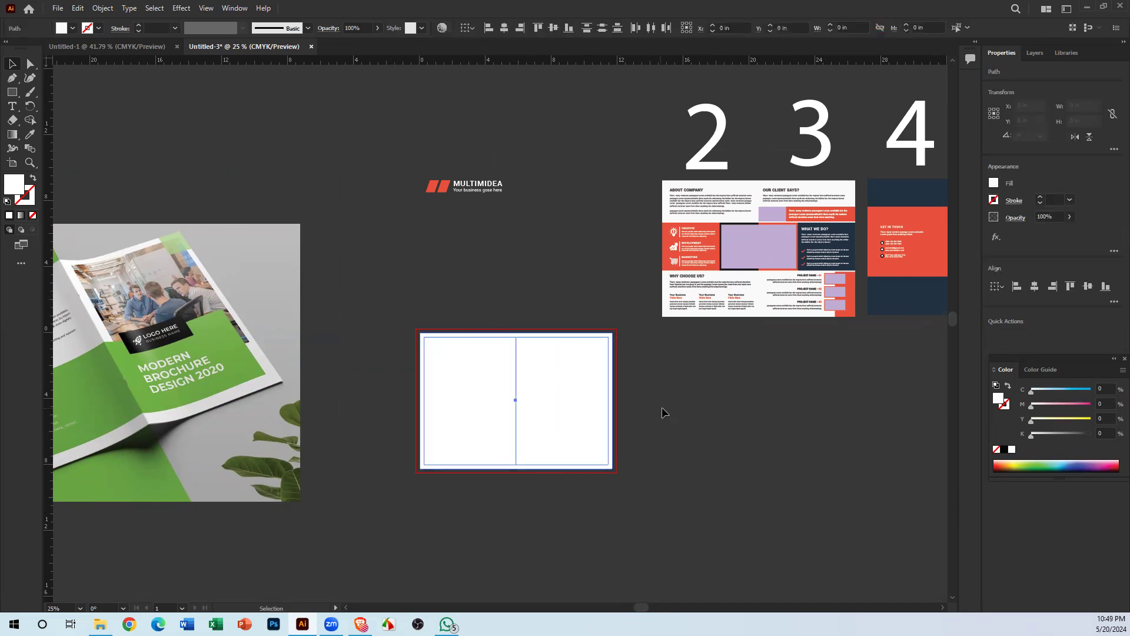
{"action": "key", "text": "ctrl+5"}
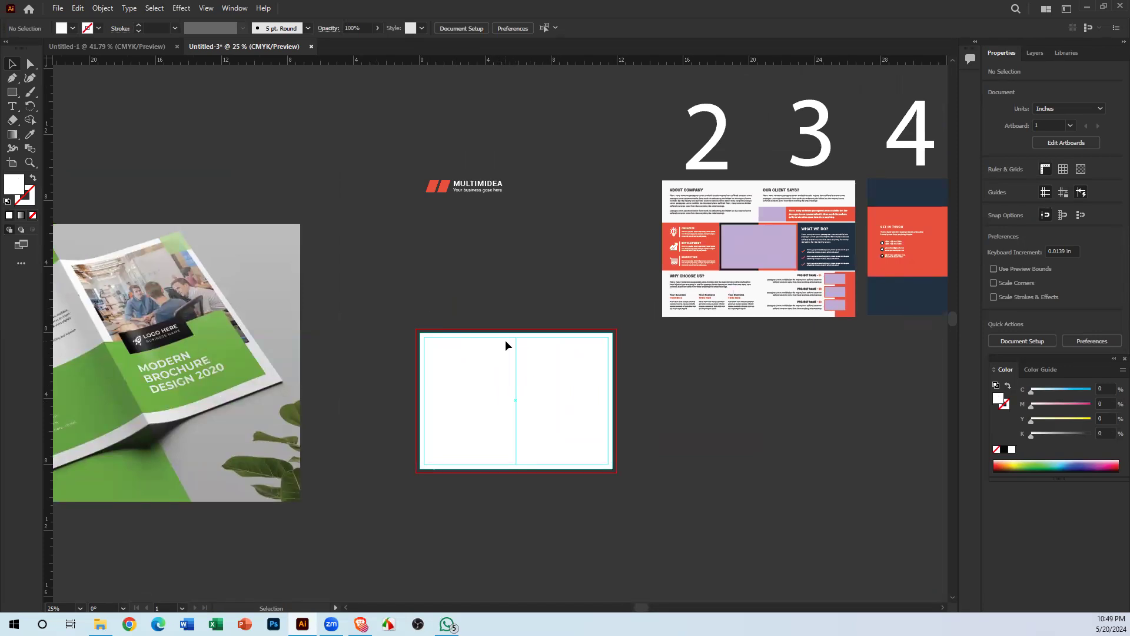
Step: Examine the guided blank artboard up close, then alongside the brochure mockup and the numbered sample spreads
{"action": "left_click_drag", "start_coordinate": [489, 355], "coordinate": [553, 361]}
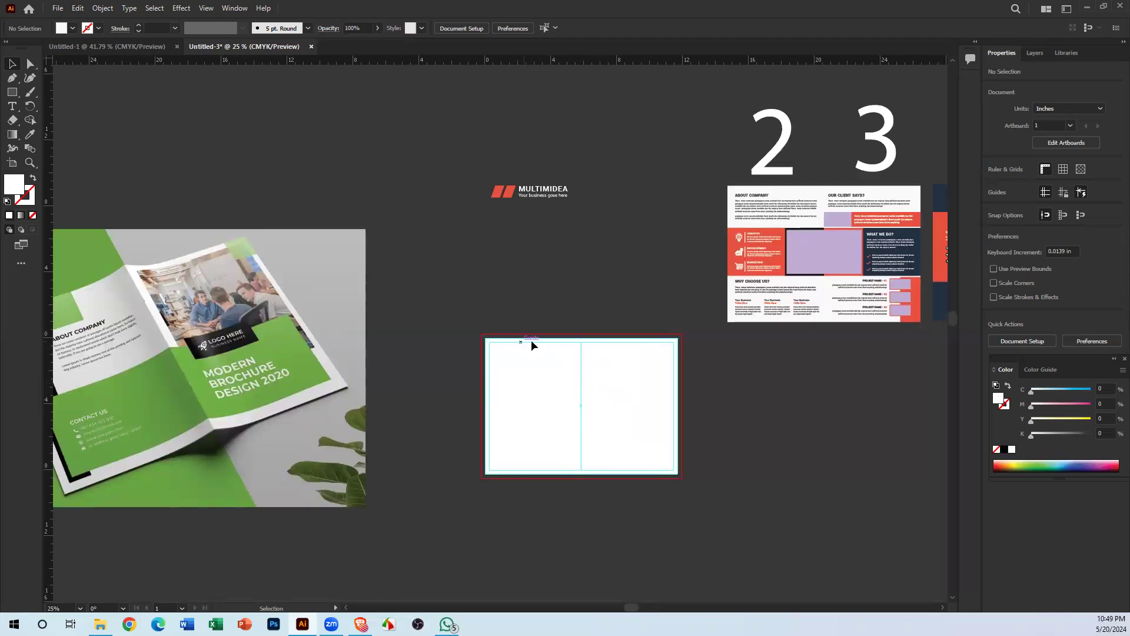
{"action": "left_click", "coordinate": [642, 346], "text": "ctrl"}
{"action": "left_click", "coordinate": [641, 346], "text": "ctrl"}
{"action": "left_click", "coordinate": [641, 346], "text": "ctrl"}
{"action": "left_click_drag", "start_coordinate": [559, 377], "coordinate": [1098, 290]}
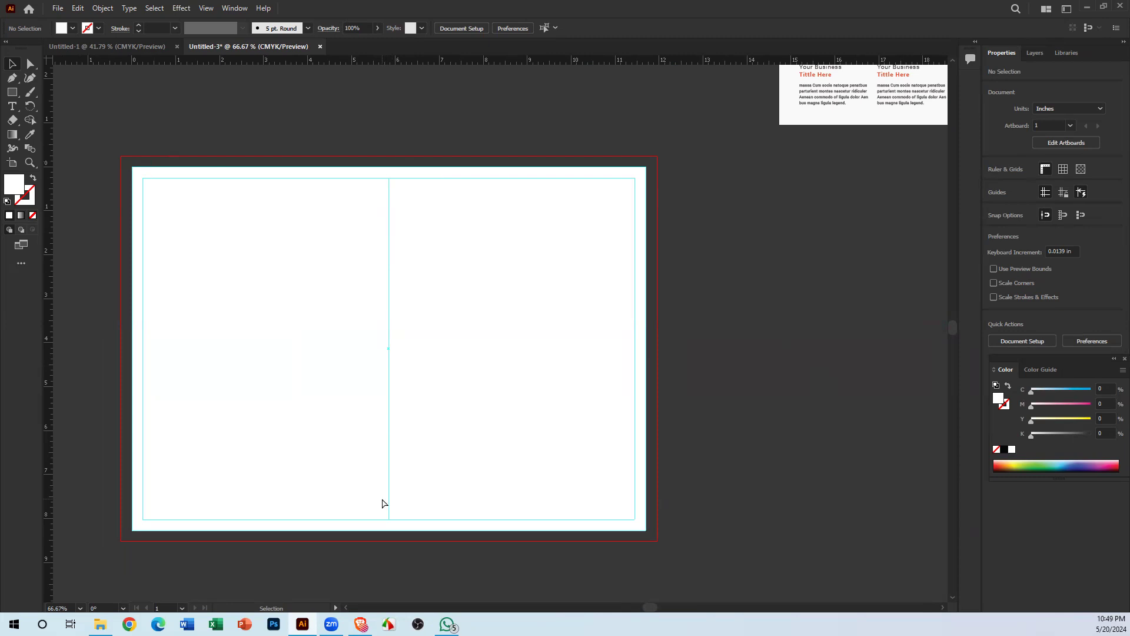
{"action": "key", "text": "ctrl+minus"}
{"action": "key", "text": "ctrl+minus"}
{"action": "key", "text": "ctrl+minus"}
{"action": "key", "text": "ctrl+minus"}
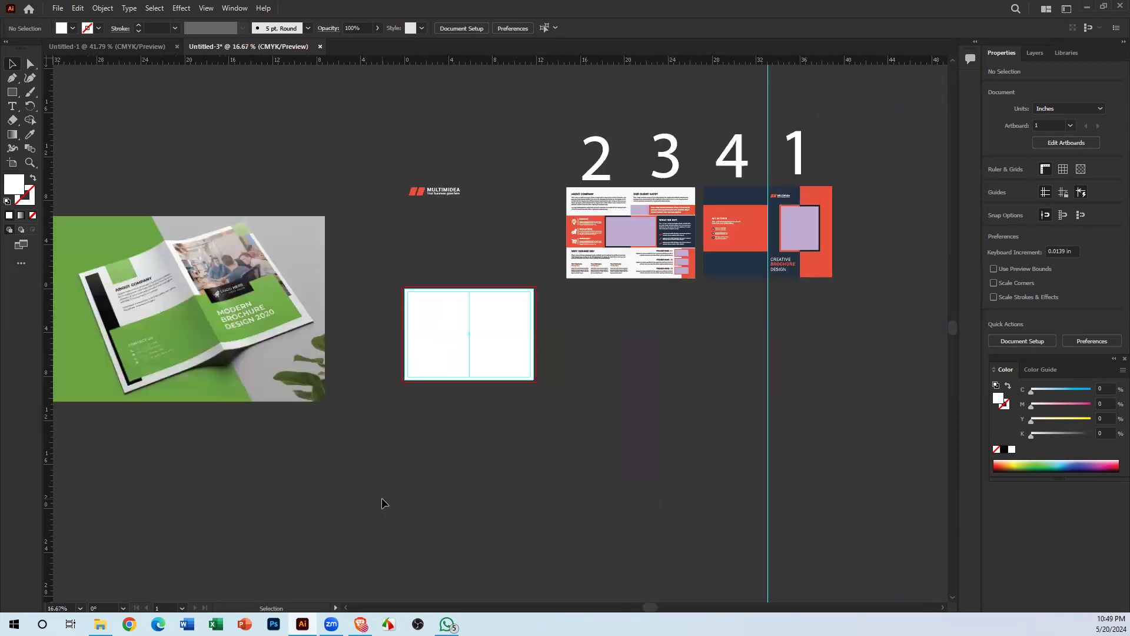
Step: Paste the copied business photo and move it beside the blank guided artboard
{"action": "left_click", "coordinate": [389, 350], "text": "ctrl"}
{"action": "left_click_drag", "start_coordinate": [515, 353], "coordinate": [645, 341]}
{"action": "left_click_drag", "start_coordinate": [549, 383], "coordinate": [483, 419]}
{"action": "left_click_drag", "start_coordinate": [373, 310], "coordinate": [677, 537]}
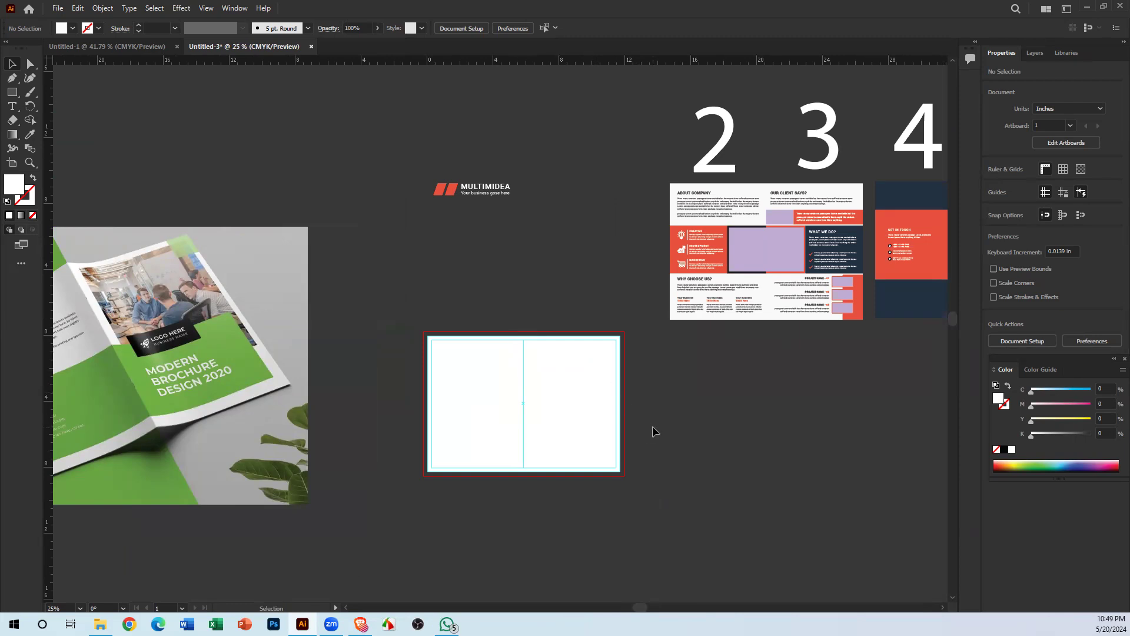
{"action": "key", "text": "ctrl+v"}
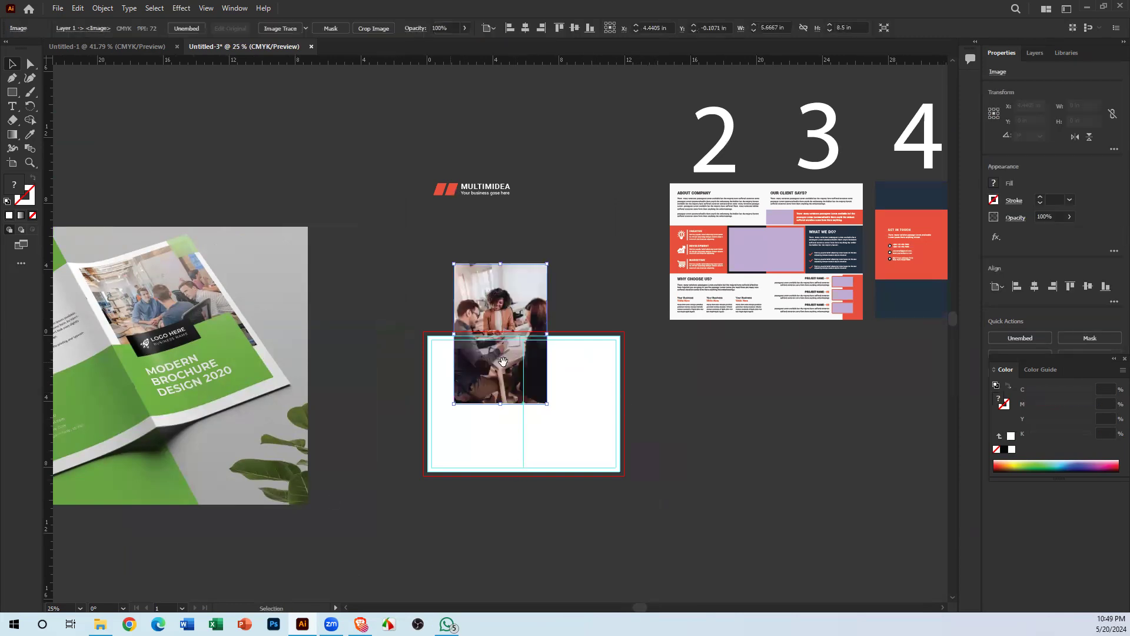
{"action": "left_click_drag", "start_coordinate": [522, 468], "coordinate": [490, 370]}
{"action": "left_click_drag", "start_coordinate": [489, 259], "coordinate": [677, 315]}
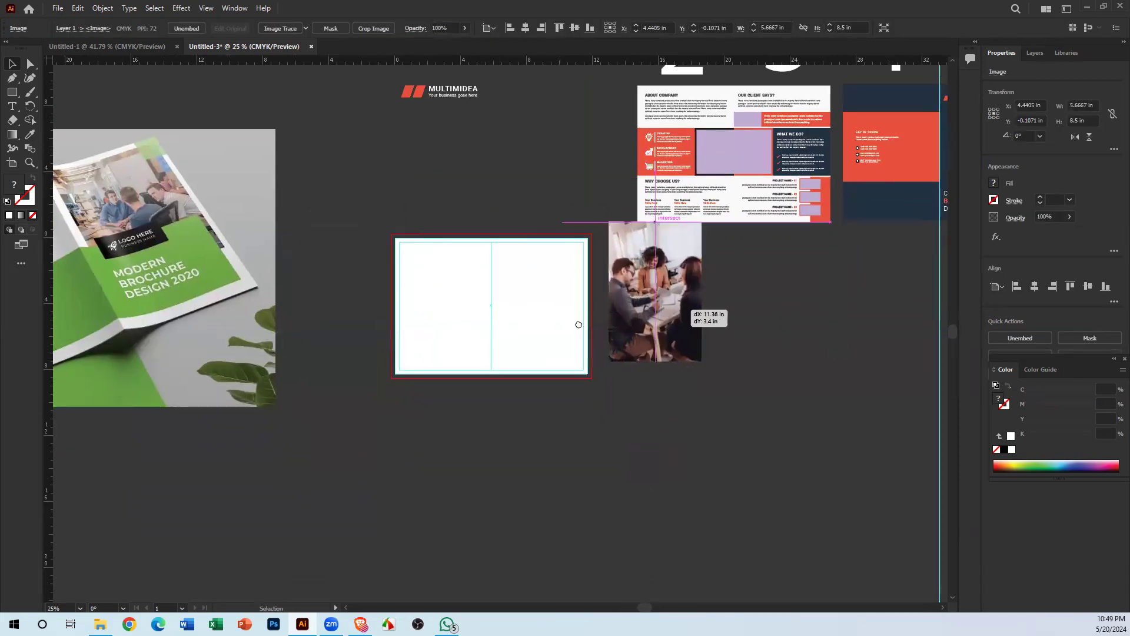
{"action": "left_click_drag", "start_coordinate": [578, 324], "coordinate": [693, 349]}
Step: Examine the photo placement on the front cover of the green brochure mockup
{"action": "key", "text": "ctrl+space"}
{"action": "left_click", "coordinate": [339, 261], "text": "ctrl"}
{"action": "left_click", "coordinate": [345, 268], "text": "ctrl"}
{"action": "left_click_drag", "start_coordinate": [505, 351], "coordinate": [331, 298]}
{"action": "left_click_drag", "start_coordinate": [459, 457], "coordinate": [416, 452]}
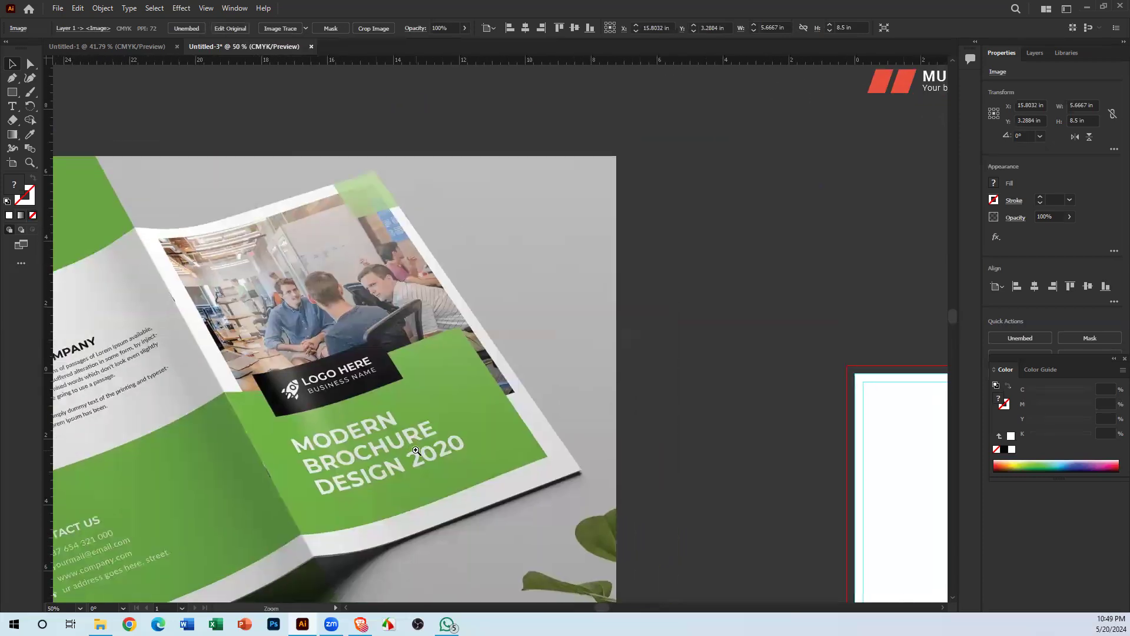
{"action": "left_click", "coordinate": [423, 436], "text": "ctrl"}
{"action": "left_click_drag", "start_coordinate": [424, 403], "coordinate": [284, 574]}
{"action": "left_click_drag", "start_coordinate": [423, 265], "coordinate": [449, 223]}
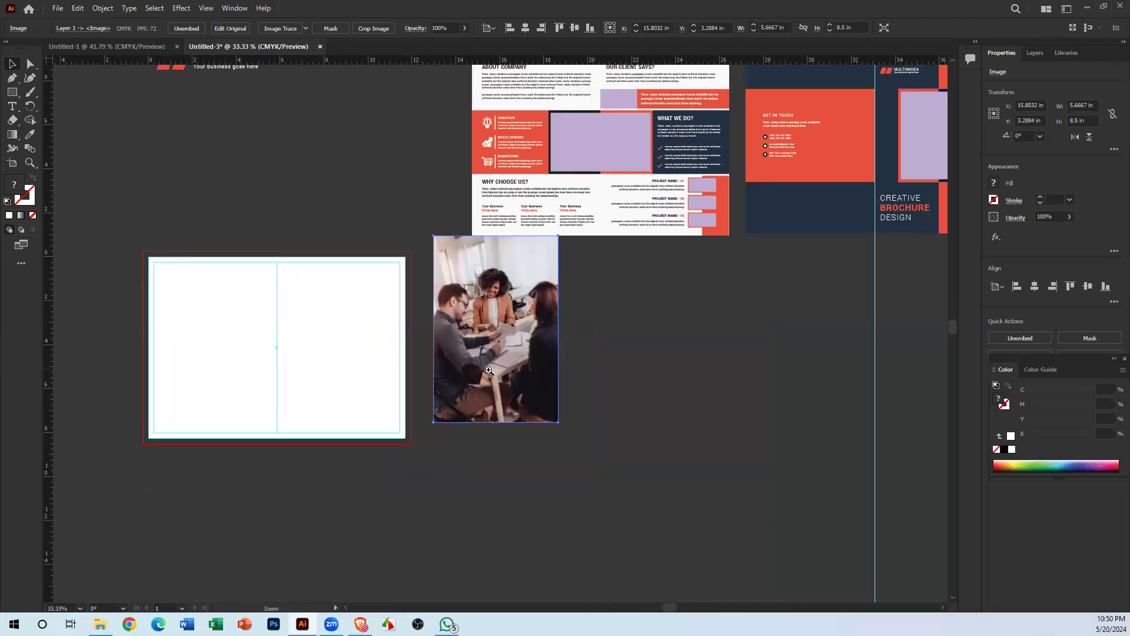
Step: Move the business photo onto the right page of the artboard
{"action": "scroll", "coordinate": [488, 370], "scroll_direction": "up", "scroll_amount": 1}
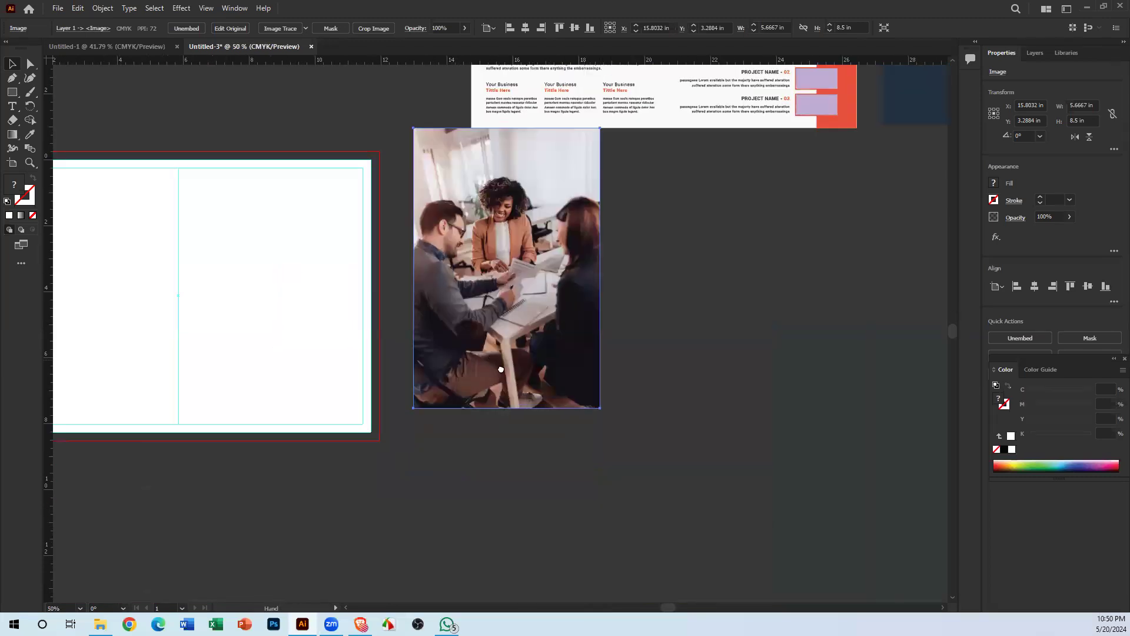
{"action": "left_click_drag", "start_coordinate": [501, 369], "coordinate": [567, 409]}
{"action": "left_click_drag", "start_coordinate": [619, 381], "coordinate": [386, 421]}
{"action": "left_click", "coordinate": [379, 369], "text": "ctrl"}
{"action": "left_click", "coordinate": [379, 369], "text": "ctrl"}
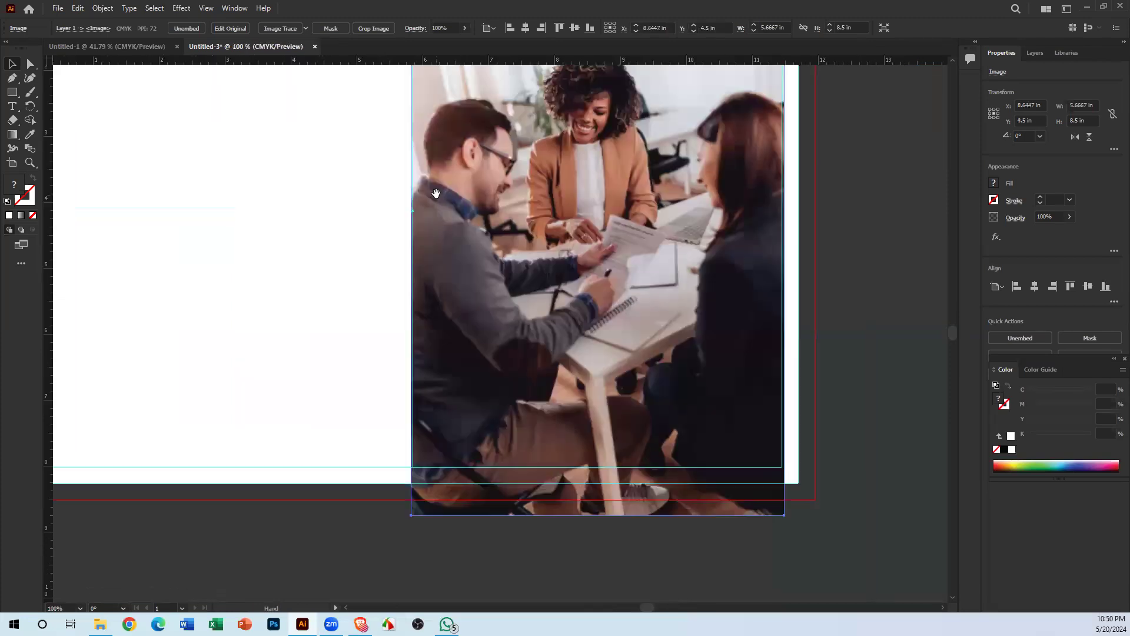
Step: Align the photo's upper-left corner with the centre fold guide and the top edge of the page
{"action": "left_click_drag", "start_coordinate": [436, 192], "coordinate": [113, 471]}
{"action": "left_click_drag", "start_coordinate": [260, 245], "coordinate": [282, 295]}
{"action": "left_click", "coordinate": [281, 295], "text": "ctrl"}
{"action": "left_click", "coordinate": [281, 295], "text": "ctrl"}
{"action": "left_click_drag", "start_coordinate": [143, 255], "coordinate": [111, 205]}
{"action": "left_click_drag", "start_coordinate": [479, 291], "coordinate": [364, 221]}
{"action": "left_click", "coordinate": [363, 222], "text": "ctrl"}
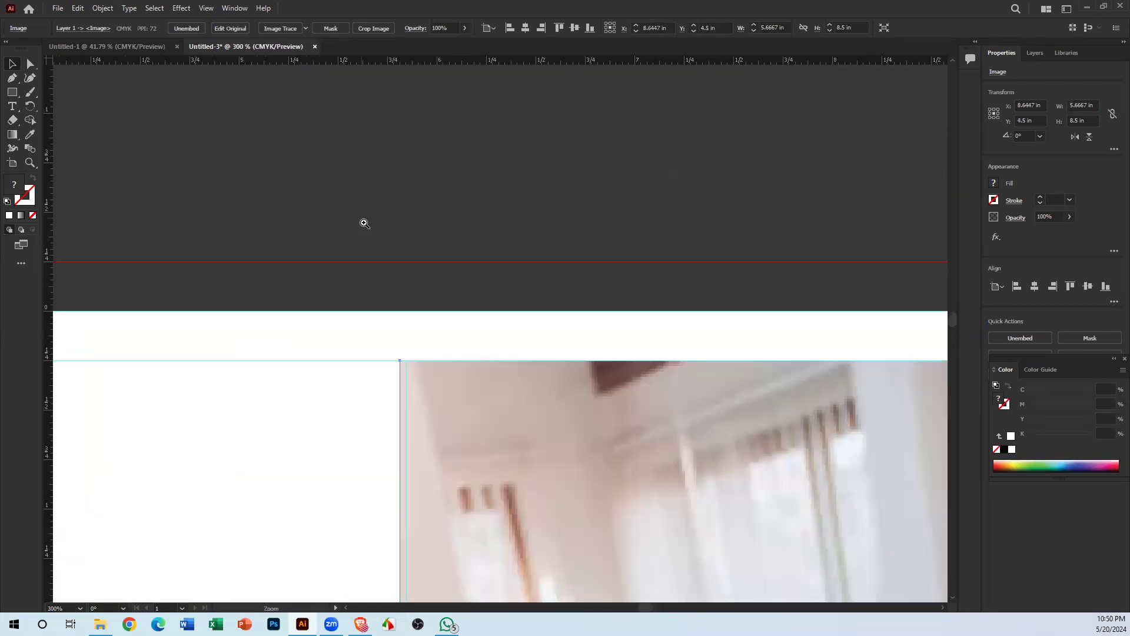
{"action": "left_click", "coordinate": [363, 221], "text": "ctrl"}
{"action": "left_click_drag", "start_coordinate": [409, 260], "coordinate": [177, 157]}
{"action": "left_click_drag", "start_coordinate": [382, 434], "coordinate": [316, 298]}
{"action": "left_click_drag", "start_coordinate": [365, 325], "coordinate": [415, 491]}
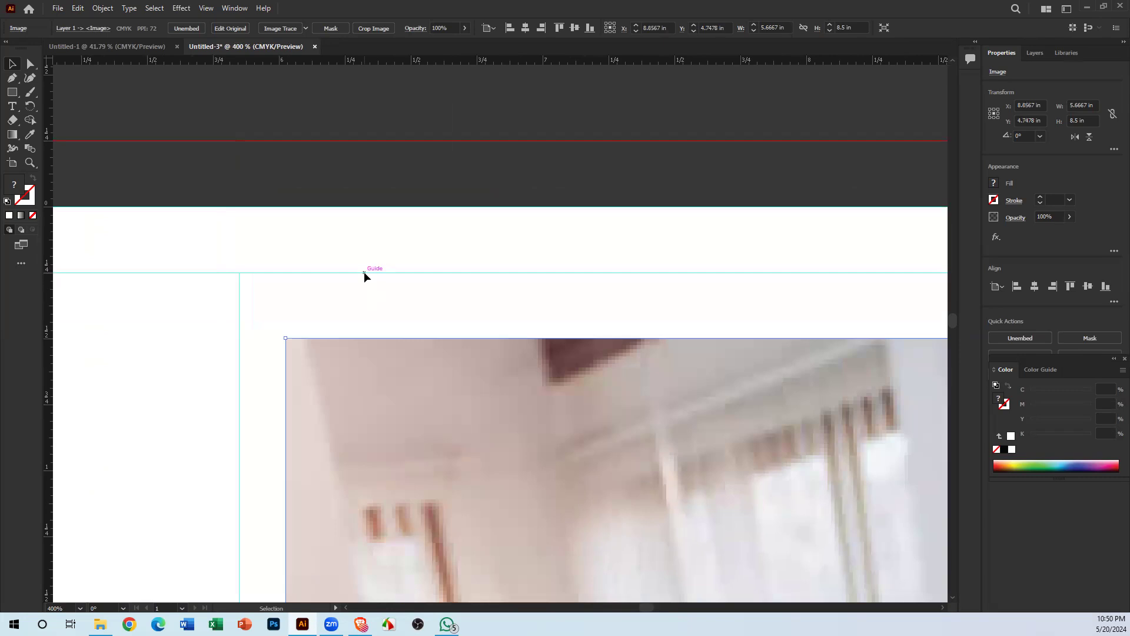
{"action": "left_click_drag", "start_coordinate": [434, 442], "coordinate": [393, 321]}
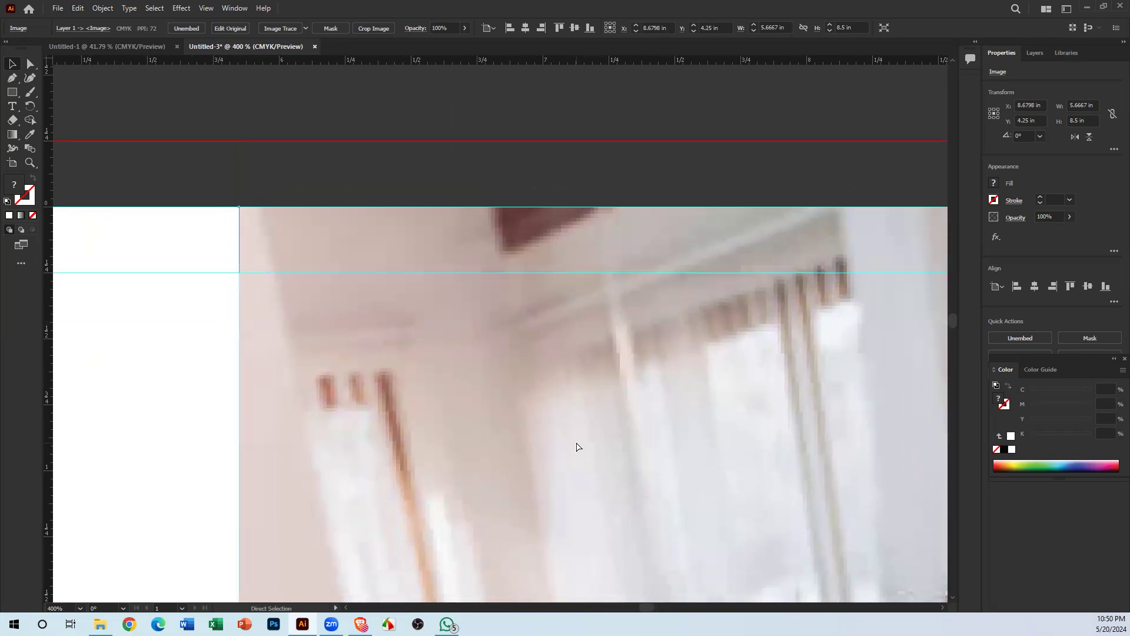
Step: Scale the photo down proportionally to 5.25 by 7.875 in from its lower-right corner
{"action": "key", "text": "ctrl+minus"}
{"action": "key", "text": "ctrl+minus"}
{"action": "key", "text": "ctrl+minus"}
{"action": "key", "text": "ctrl+minus"}
{"action": "left_click_drag", "start_coordinate": [510, 404], "coordinate": [401, 504]}
{"action": "mouse_move", "coordinate": [522, 398]}
{"action": "left_mouse_down"}
{"action": "mouse_move", "coordinate": [392, 408]}
{"action": "mouse_move", "coordinate": [521, 405]}
{"action": "mouse_move", "coordinate": [498, 387]}
{"action": "mouse_move", "coordinate": [506, 390]}
{"action": "left_mouse_up"}
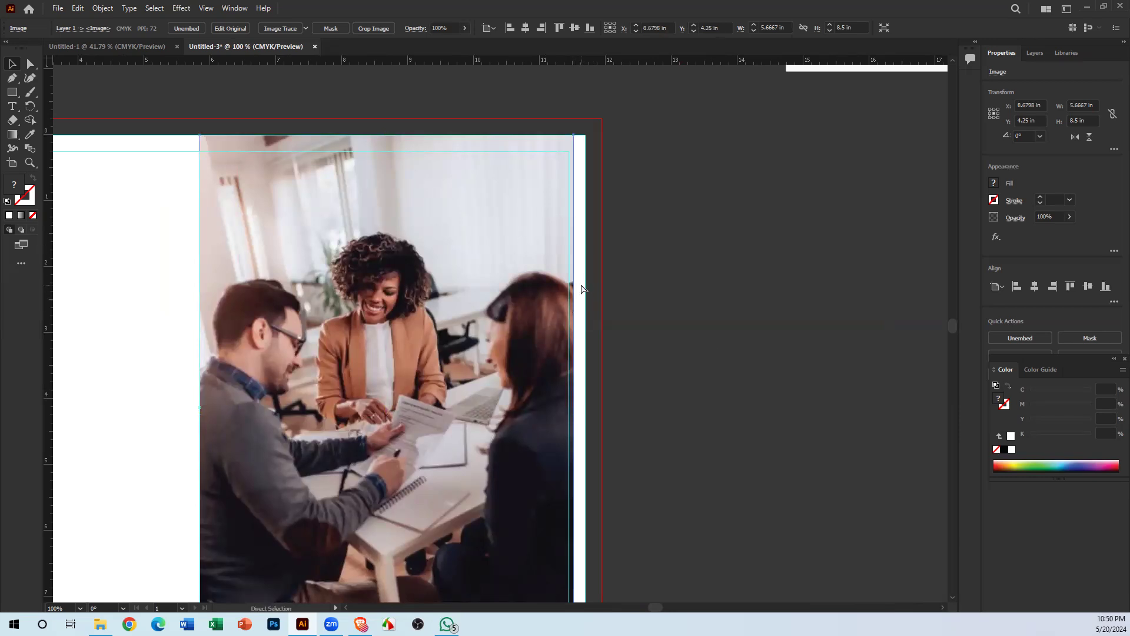
{"action": "key", "text": "ctrl+minus"}
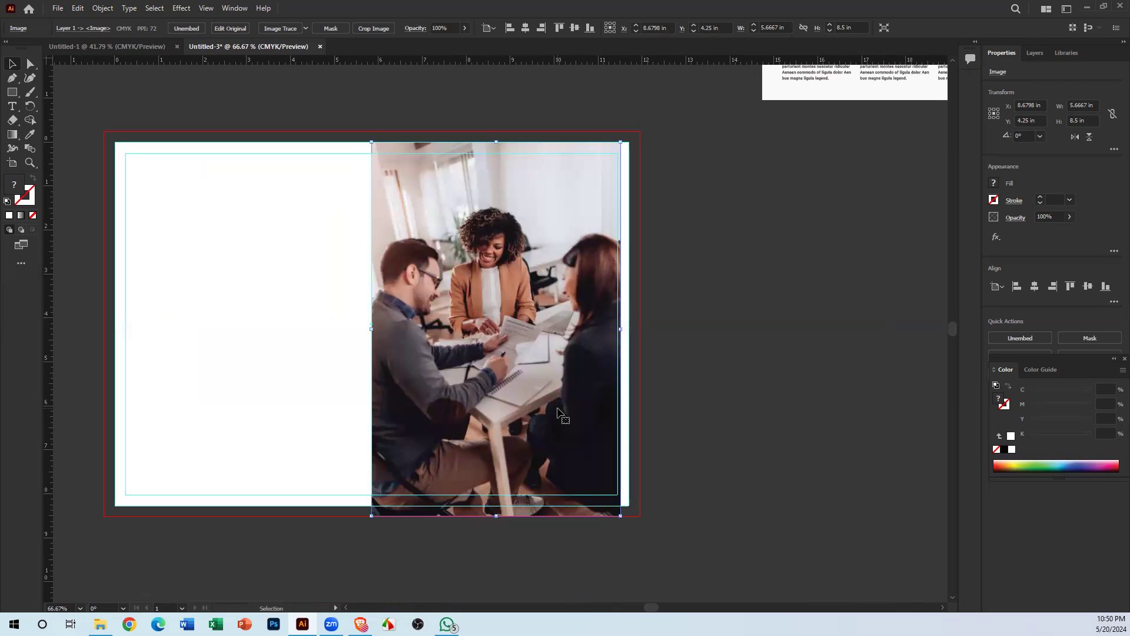
{"action": "left_click", "coordinate": [622, 316], "text": "ctrl"}
{"action": "left_click_drag", "start_coordinate": [565, 340], "coordinate": [663, 153]}
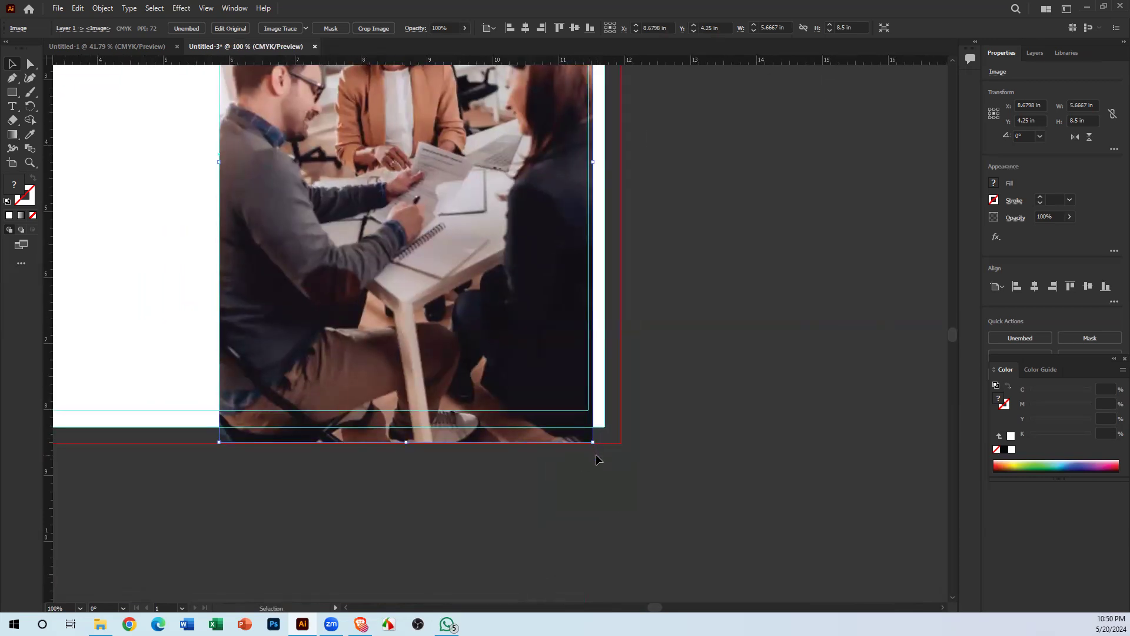
{"action": "left_click_drag", "start_coordinate": [594, 443], "coordinate": [565, 401]}
Step: Move the photo horizontally so its right edge meets the right page's outer margin guide
{"action": "scroll", "coordinate": [415, 292], "scroll_direction": "up", "scroll_amount": 5}
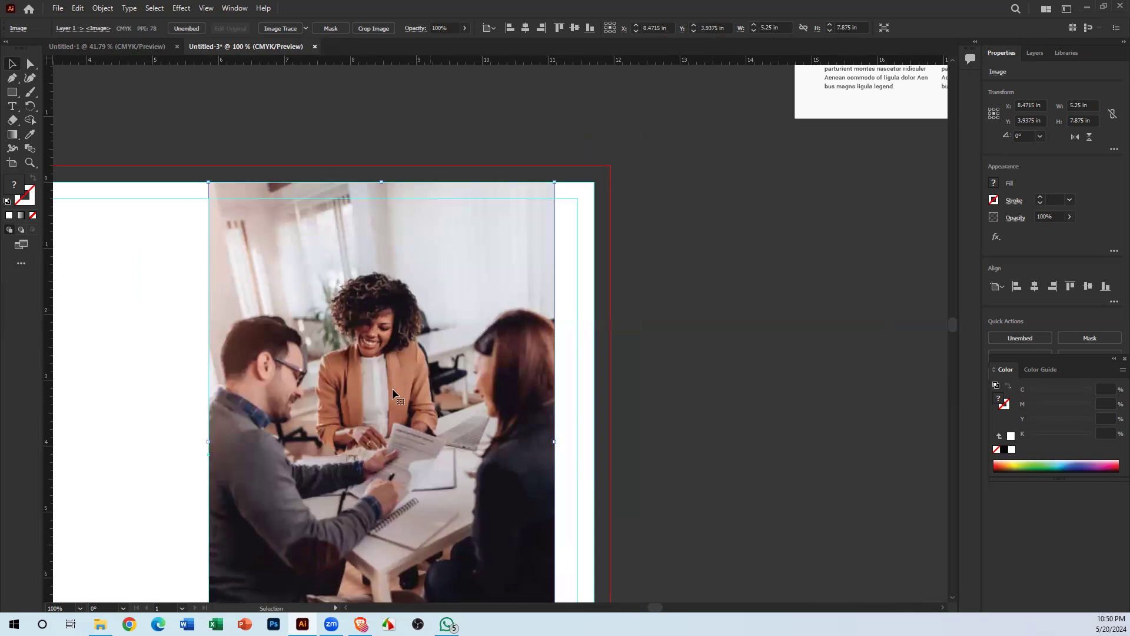
{"action": "left_click_drag", "start_coordinate": [405, 381], "coordinate": [428, 376]}
{"action": "left_click_drag", "start_coordinate": [323, 389], "coordinate": [316, 365]}
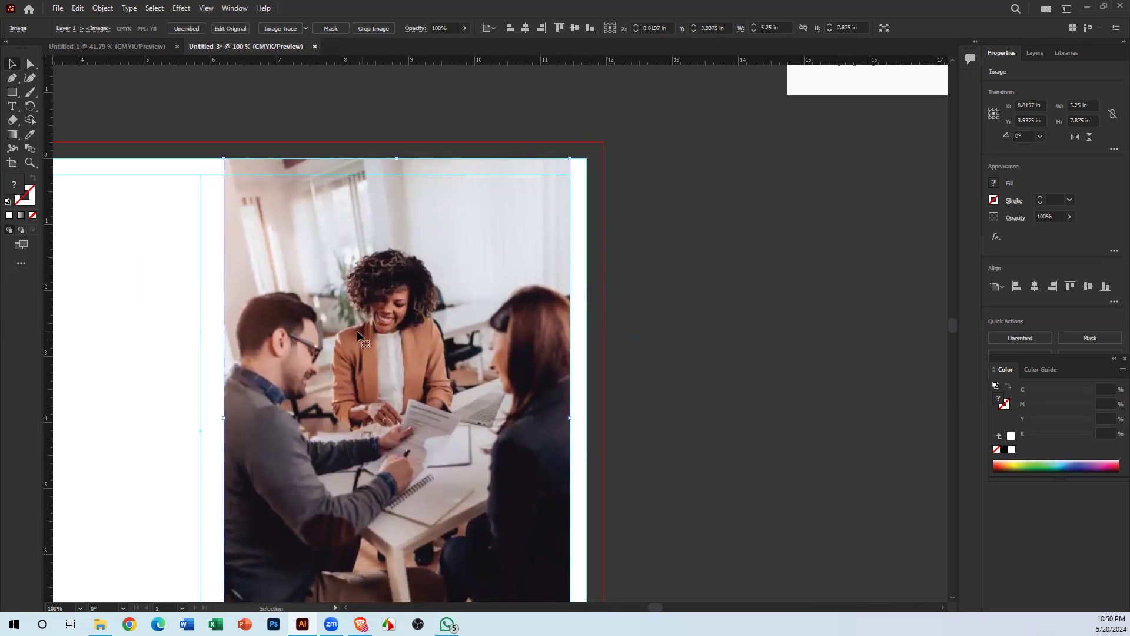
Step: Scale the photo to 5.131 by 7.6964 in and align it again with the outer margin guide
{"action": "left_click_drag", "start_coordinate": [485, 338], "coordinate": [462, 143]}
{"action": "left_click_drag", "start_coordinate": [548, 481], "coordinate": [539, 470]}
{"action": "left_click_drag", "start_coordinate": [467, 239], "coordinate": [440, 302]}
{"action": "key", "text": "space"}
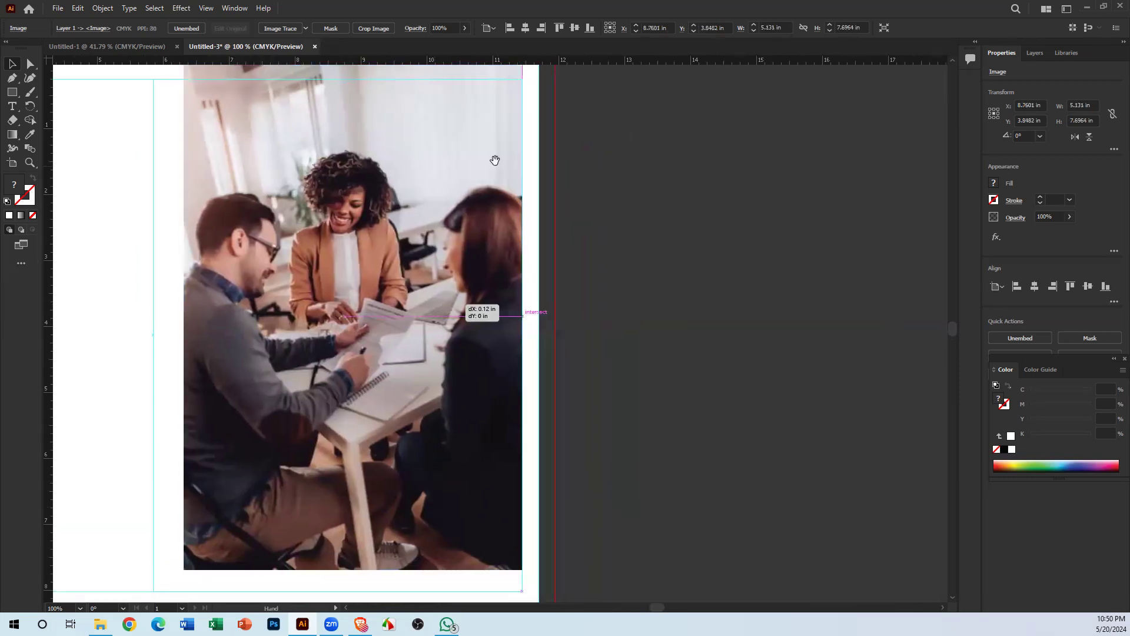
{"action": "left_click_drag", "start_coordinate": [495, 160], "coordinate": [489, 267]}
{"action": "left_click", "coordinate": [674, 193]}
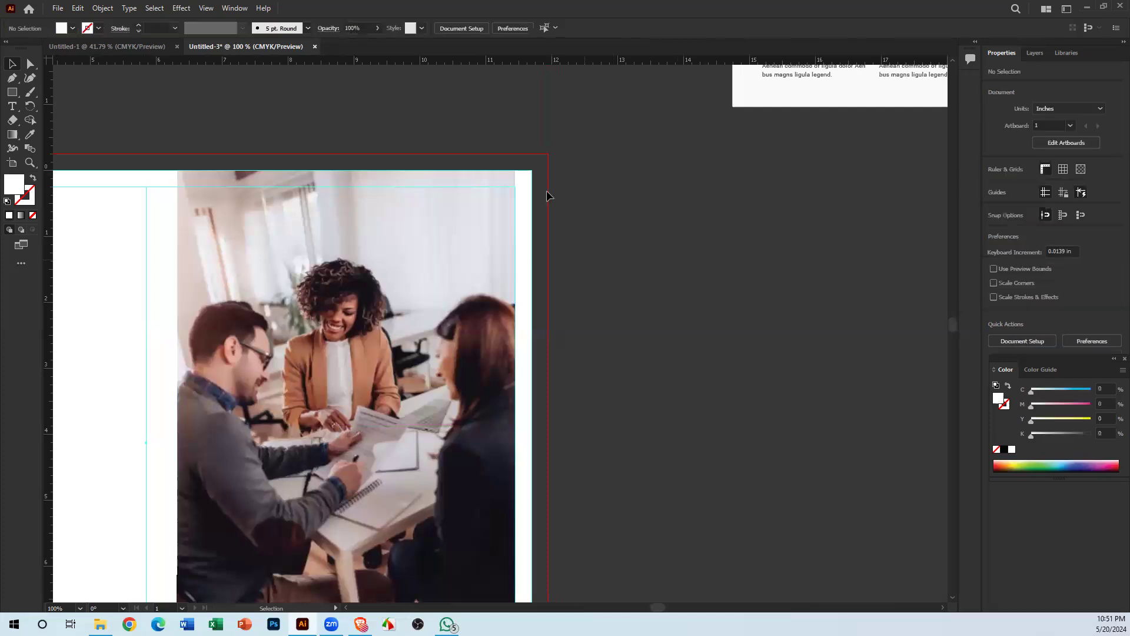
Step: Compare the placed photo with the original image in the browser and with the mockup's front cover layout
{"action": "key", "text": "space"}
{"action": "left_click_drag", "start_coordinate": [548, 349], "coordinate": [529, 242]}
{"action": "left_click_drag", "start_coordinate": [648, 514], "coordinate": [748, 426]}
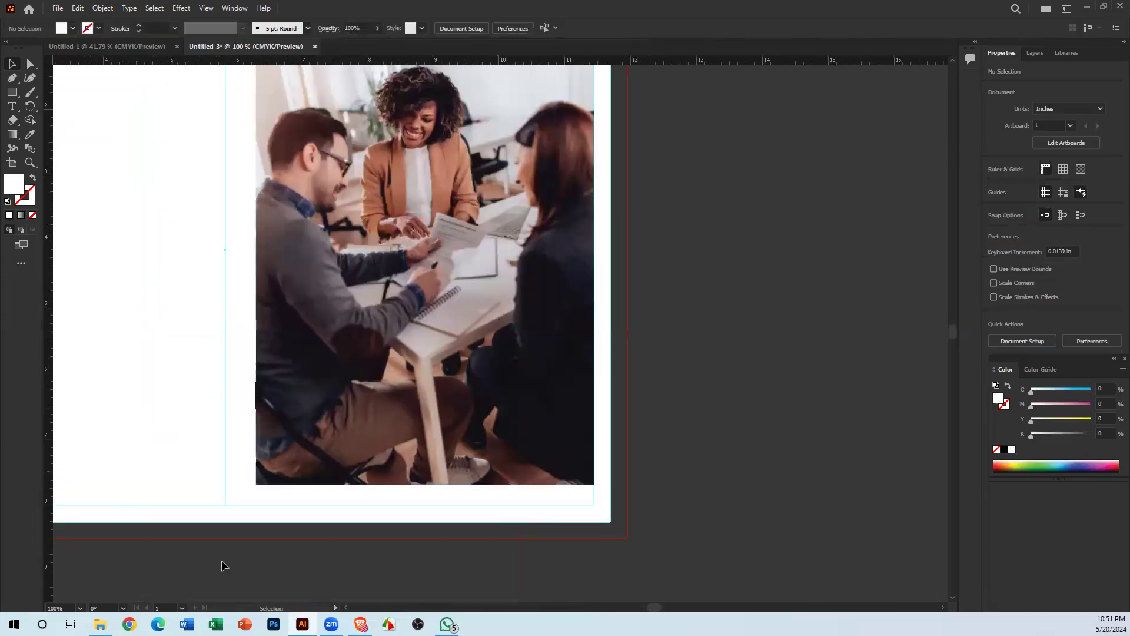
{"action": "key", "text": "alt+Tab"}
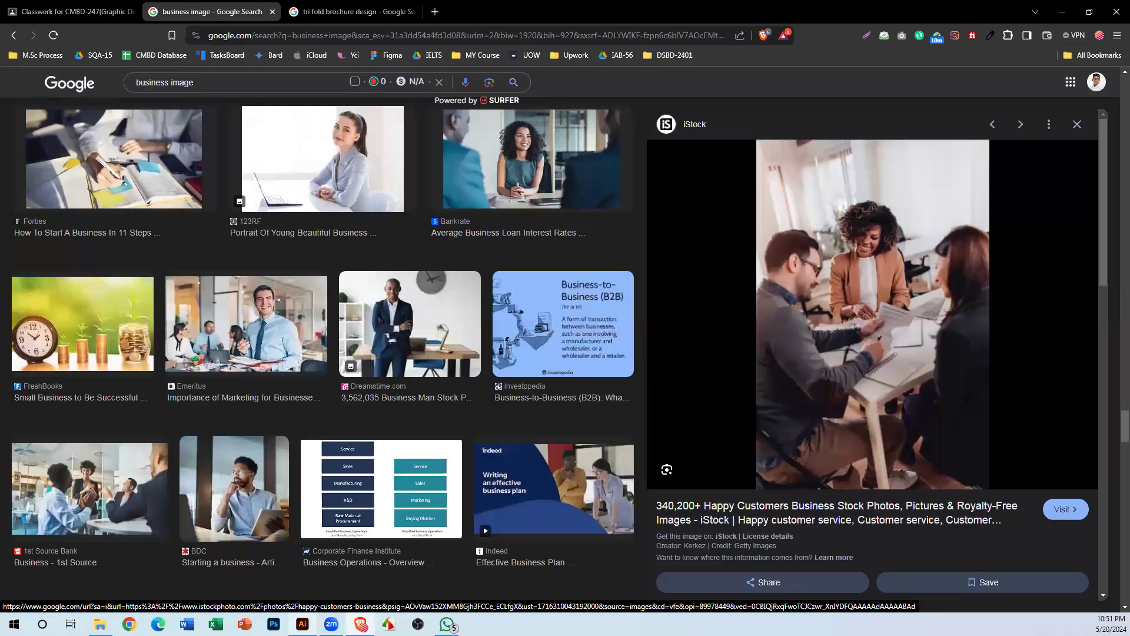
{"action": "key", "text": "alt+Tab"}
{"action": "key", "text": "space"}
{"action": "left_click_drag", "start_coordinate": [202, 315], "coordinate": [620, 296]}
{"action": "key", "text": "ctrl+minus"}
{"action": "key", "text": "ctrl+minus"}
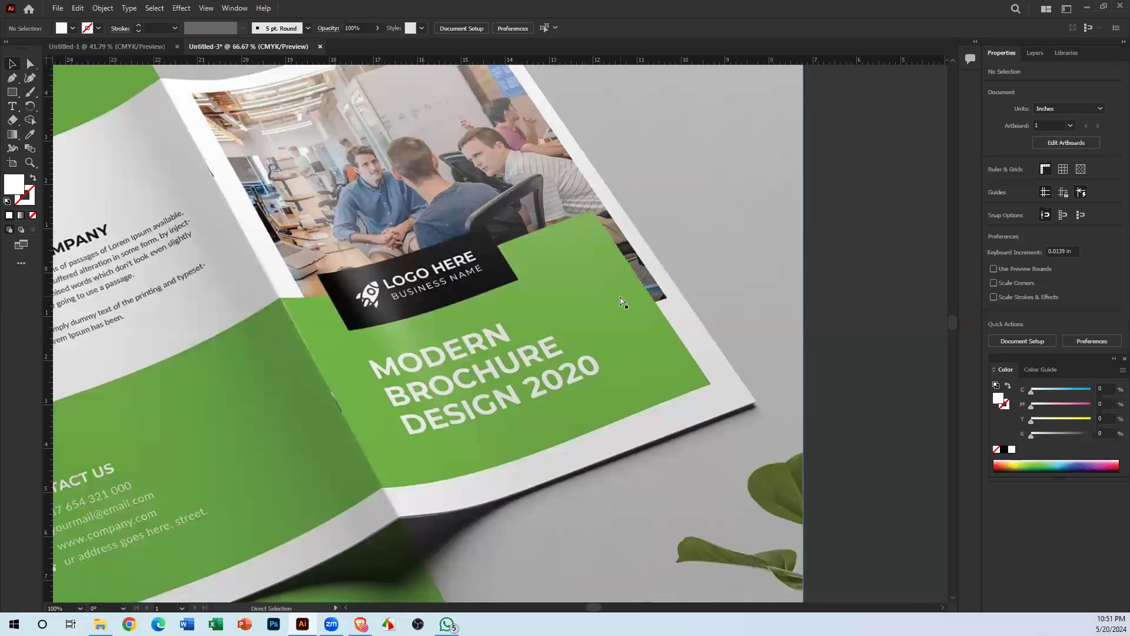
{"action": "key", "text": "space"}
{"action": "left_click_drag", "start_coordinate": [614, 314], "coordinate": [541, 367]}
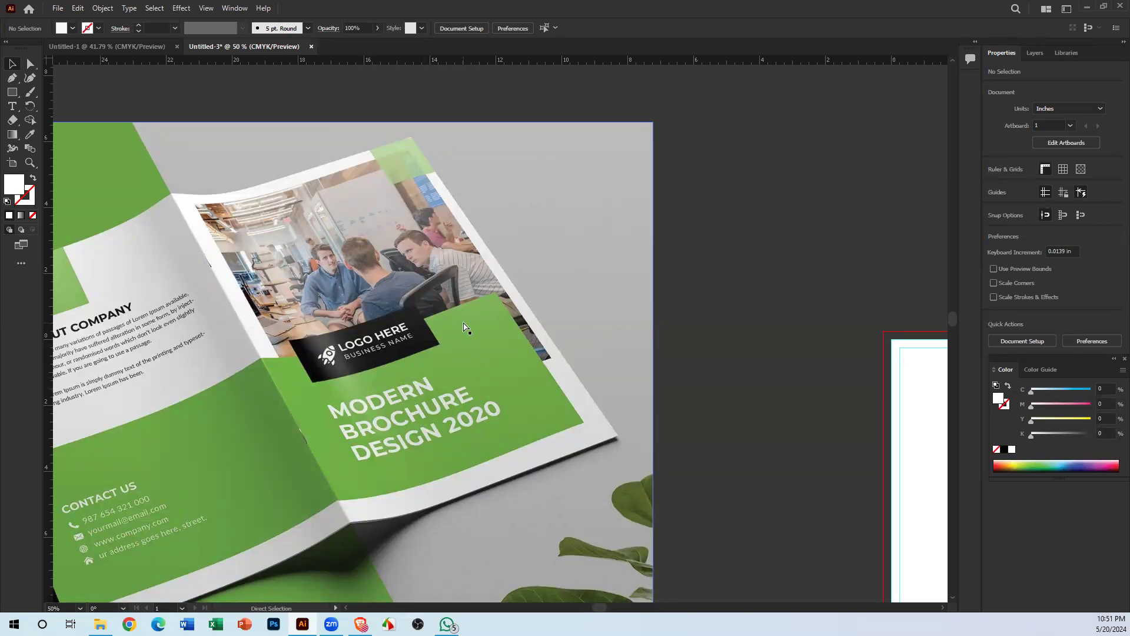
{"action": "key", "text": "ctrl+minus"}
{"action": "left_click_drag", "start_coordinate": [724, 432], "coordinate": [549, 387]}
{"action": "left_click_drag", "start_coordinate": [561, 338], "coordinate": [557, 328]}
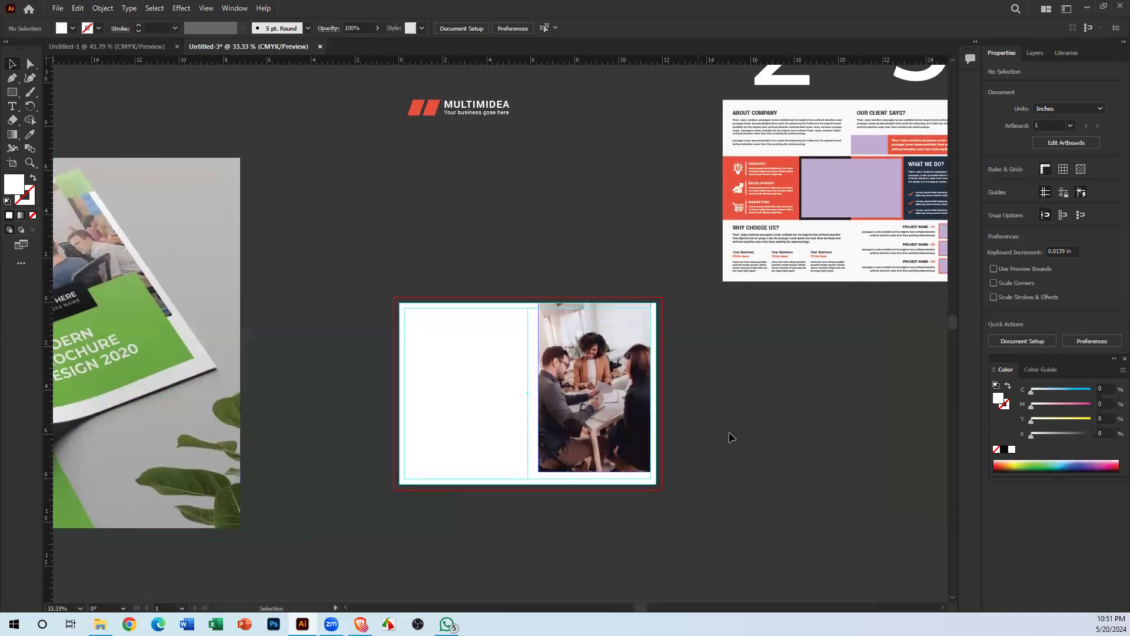
Step: Draw a rectangle over the upper part of the photo and crop the photo to it with a clipping mask
{"action": "left_click", "coordinate": [15, 94]}
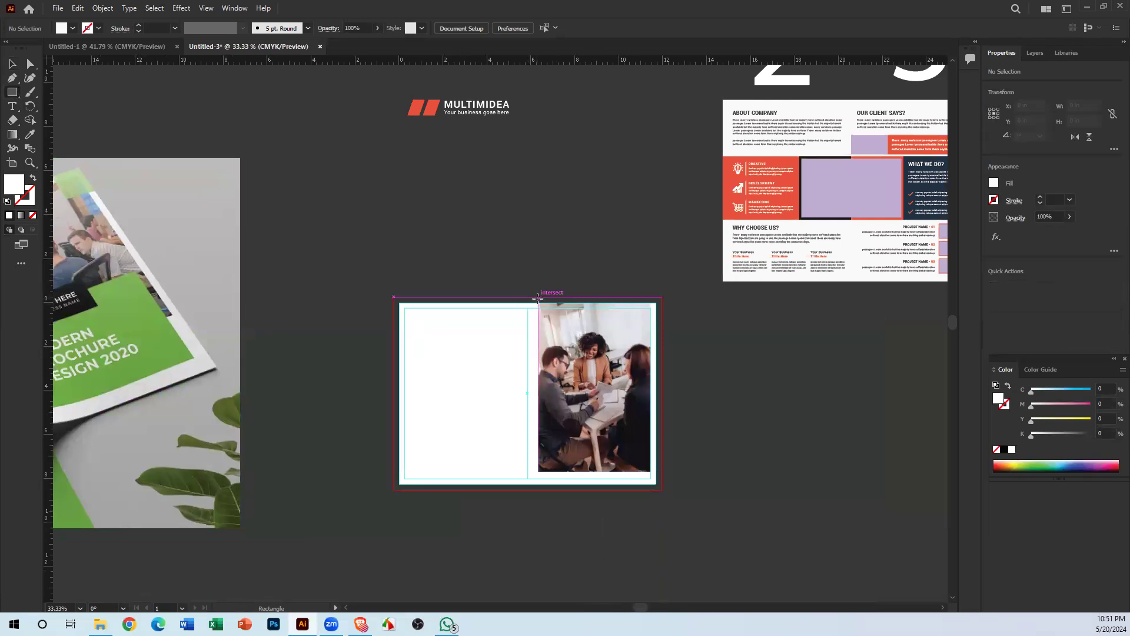
{"action": "left_click_drag", "start_coordinate": [538, 299], "coordinate": [651, 433]}
{"action": "left_click", "coordinate": [15, 64]}
{"action": "left_click_drag", "start_coordinate": [573, 267], "coordinate": [633, 405]}
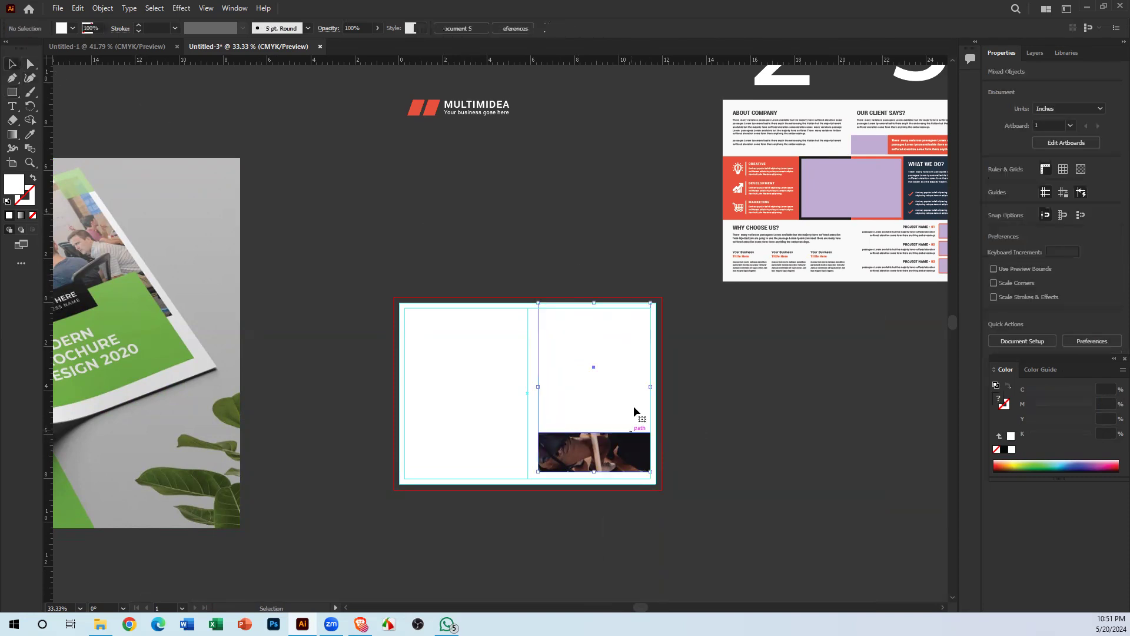
{"action": "right_click", "coordinate": [628, 377]}
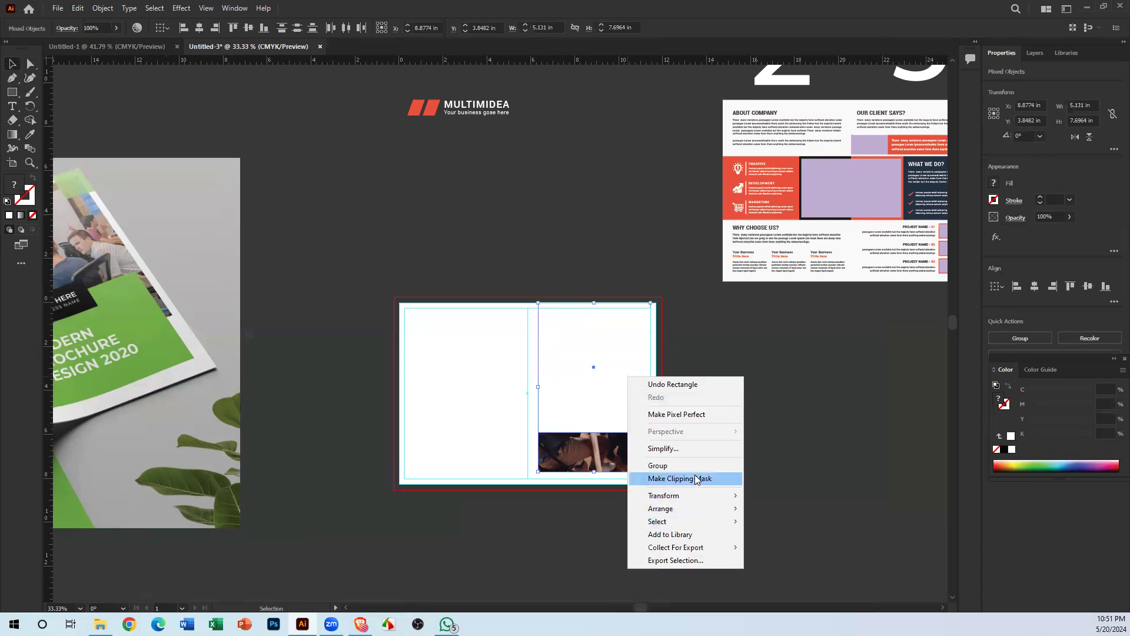
{"action": "left_click", "coordinate": [695, 478]}
{"action": "left_click", "coordinate": [741, 456]}
Step: Check the mockup's green band and draw a rectangle about 10.39 by 2.87 in across the lower part of both pages
{"action": "key", "text": "ctrl+plus"}
{"action": "left_click_drag", "start_coordinate": [105, 504], "coordinate": [660, 390]}
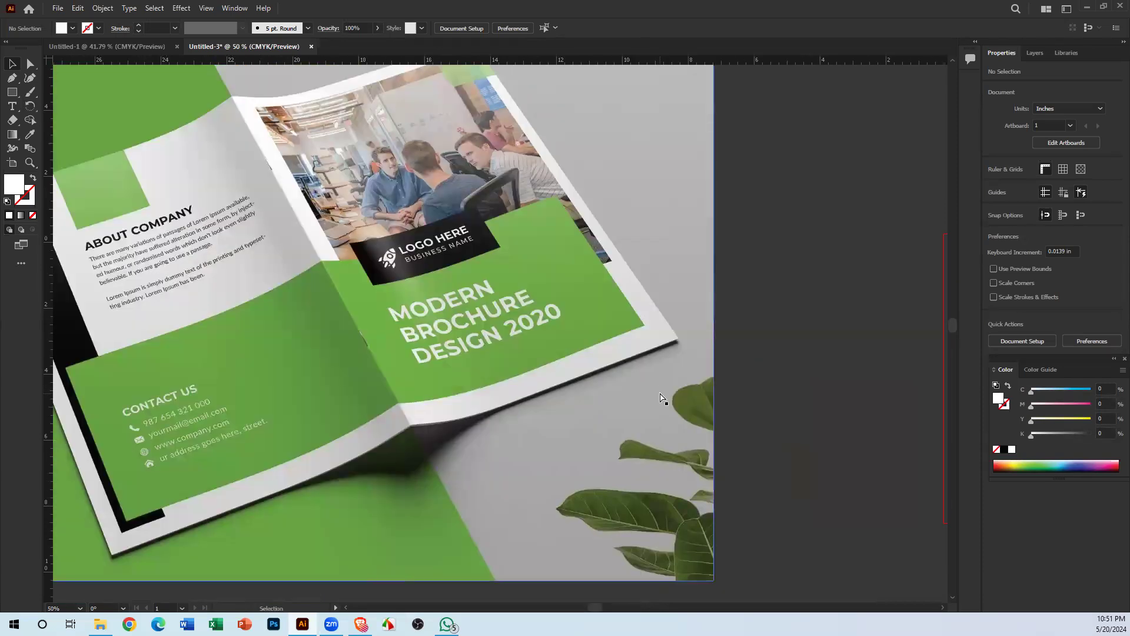
{"action": "key", "text": "ctrl+minus"}
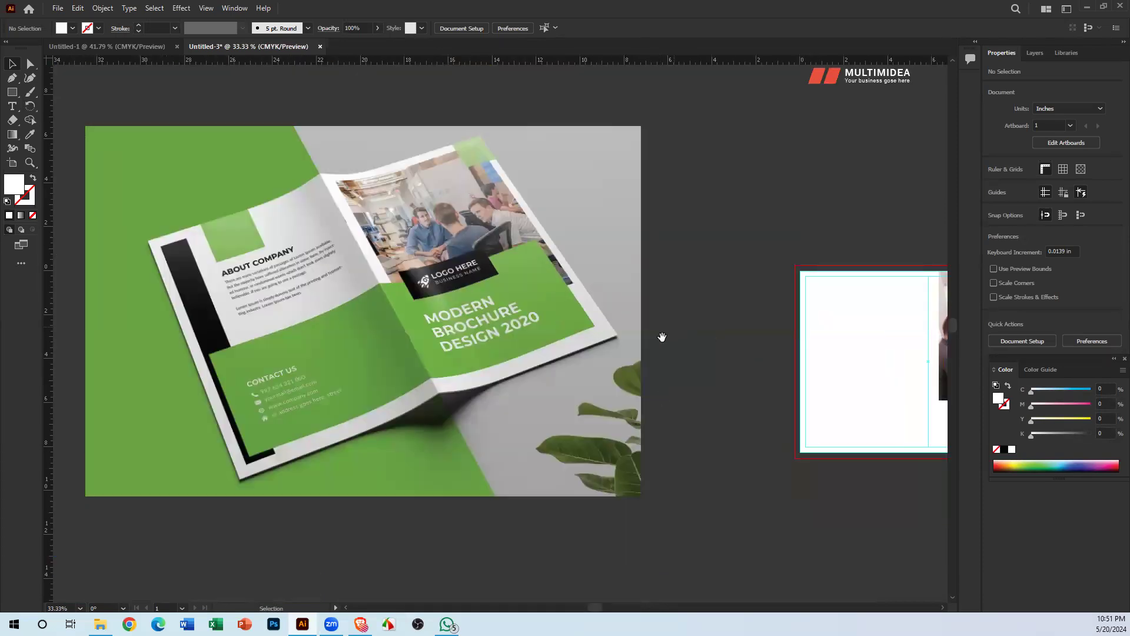
{"action": "left_click_drag", "start_coordinate": [662, 337], "coordinate": [522, 353]}
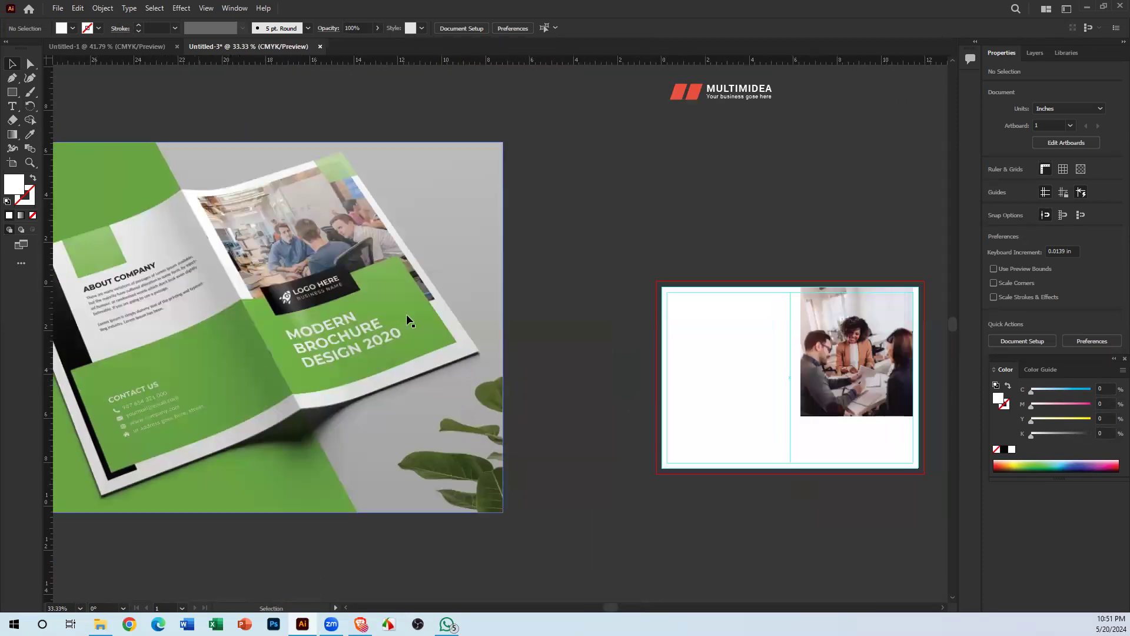
{"action": "left_click_drag", "start_coordinate": [693, 396], "coordinate": [565, 403]}
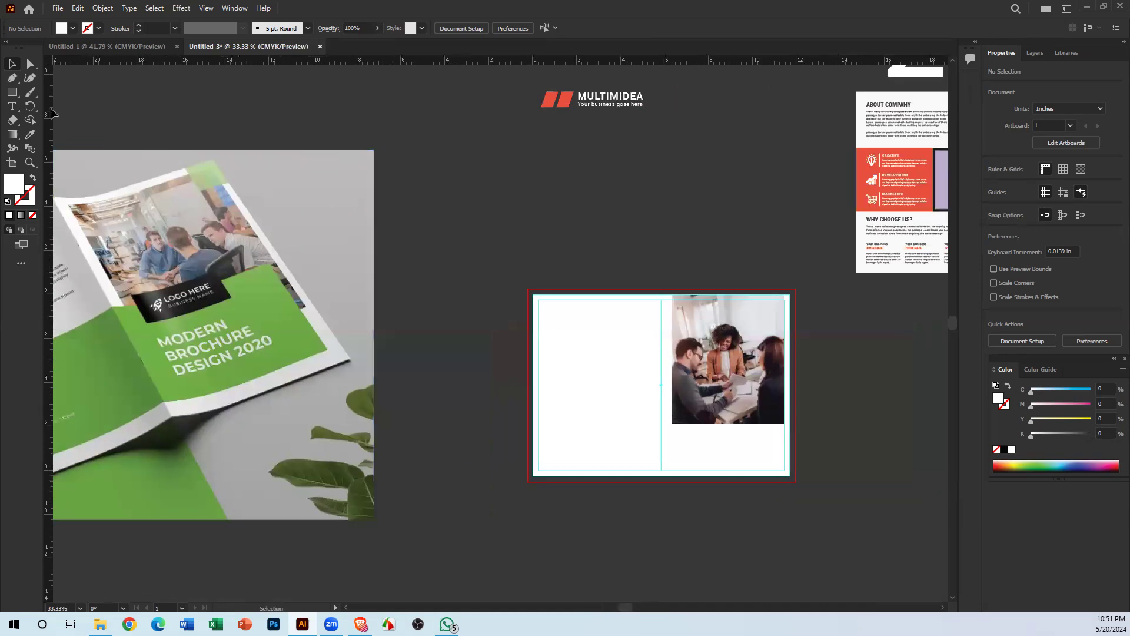
{"action": "left_click", "coordinate": [14, 91]}
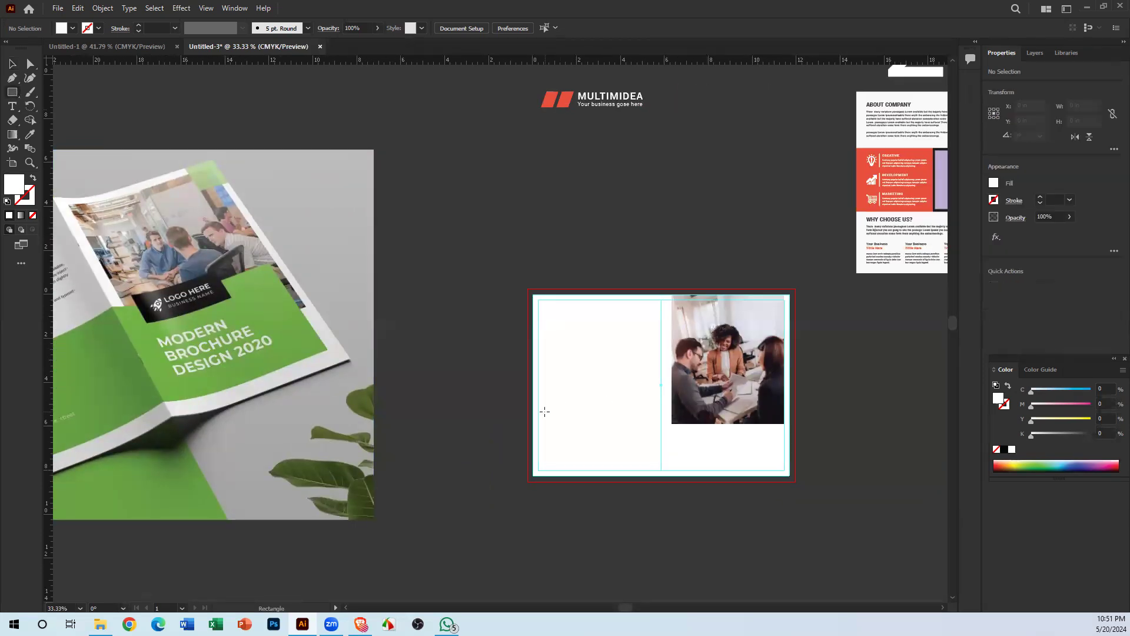
{"action": "left_click_drag", "start_coordinate": [552, 395], "coordinate": [780, 457]}
Step: Fill the rectangle with the green sampled from the mockup's front cover and deselect it
{"action": "left_click", "coordinate": [30, 134]}
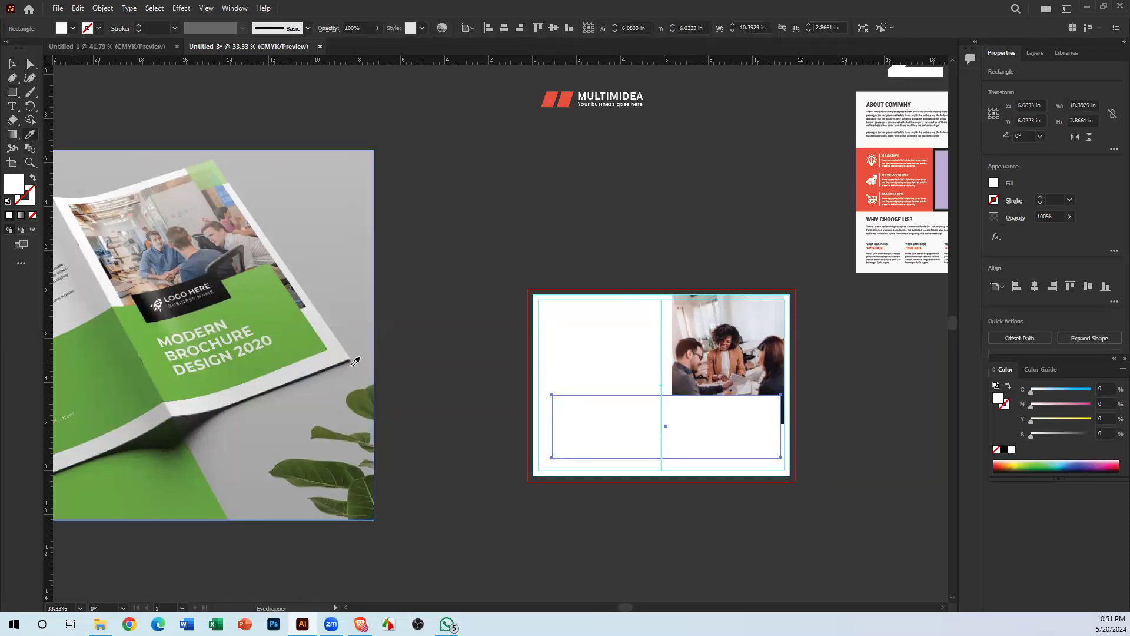
{"action": "left_click", "coordinate": [303, 324]}
{"action": "left_click", "coordinate": [13, 68]}
{"action": "left_click", "coordinate": [630, 277]}
Step: Compare the green band across both pages with the green areas on the brochure mockup
{"action": "left_click_drag", "start_coordinate": [628, 422], "coordinate": [385, 378]}
{"action": "key", "text": "ctrl+plus"}
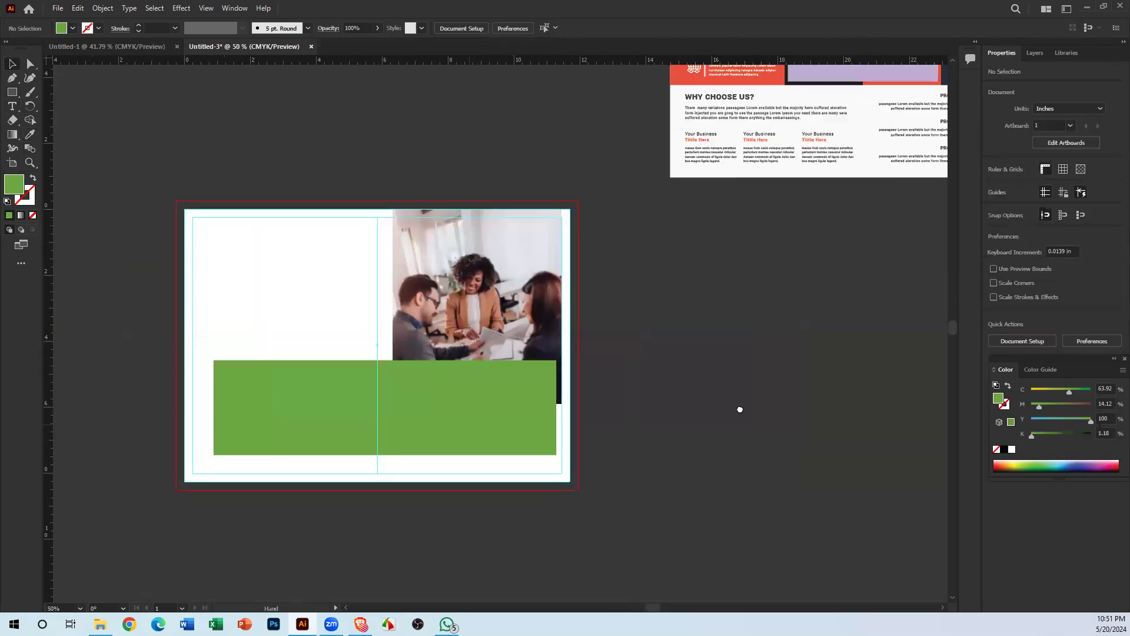
{"action": "scroll", "coordinate": [740, 408], "scroll_direction": "left", "scroll_amount": 10}
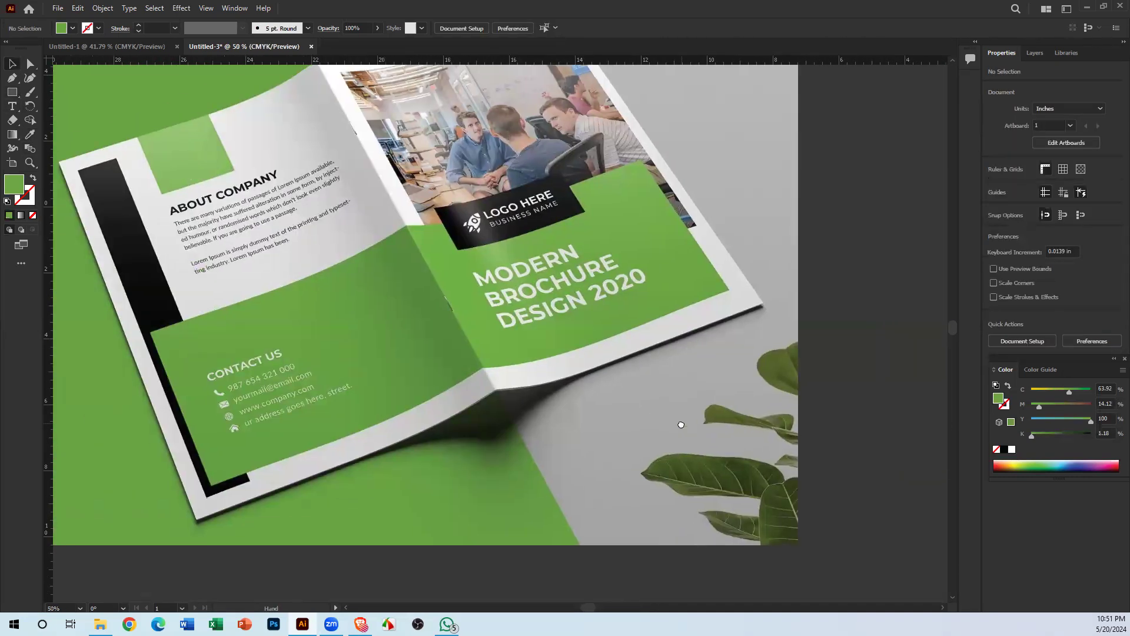
{"action": "scroll", "coordinate": [147, 425], "scroll_direction": "right", "scroll_amount": 10}
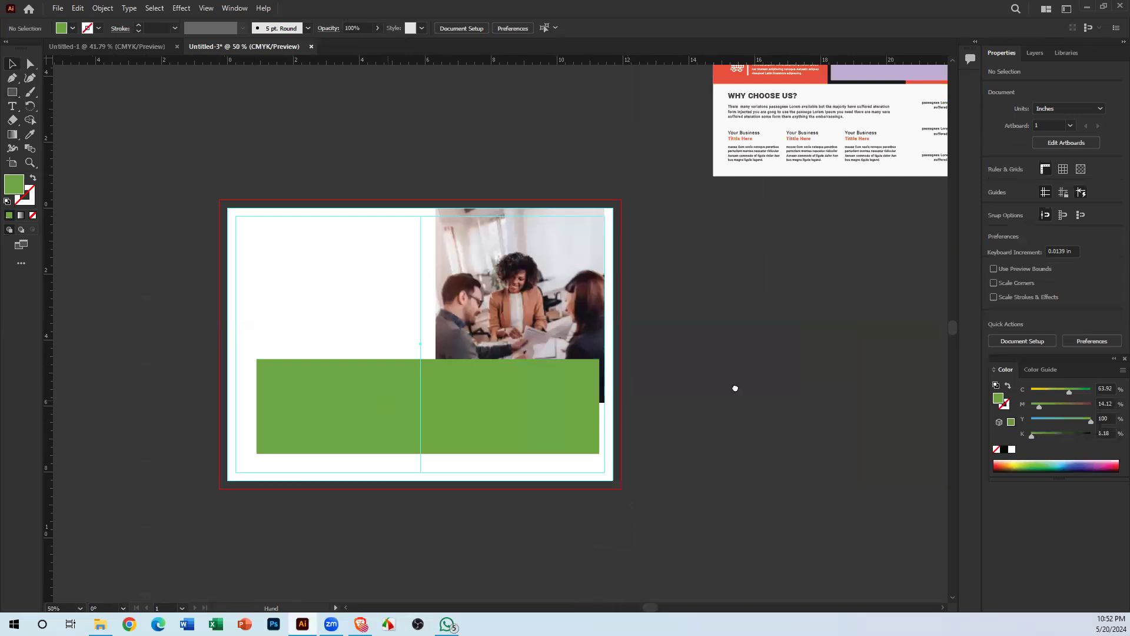
{"action": "scroll", "coordinate": [735, 388], "scroll_direction": "left", "scroll_amount": 10}
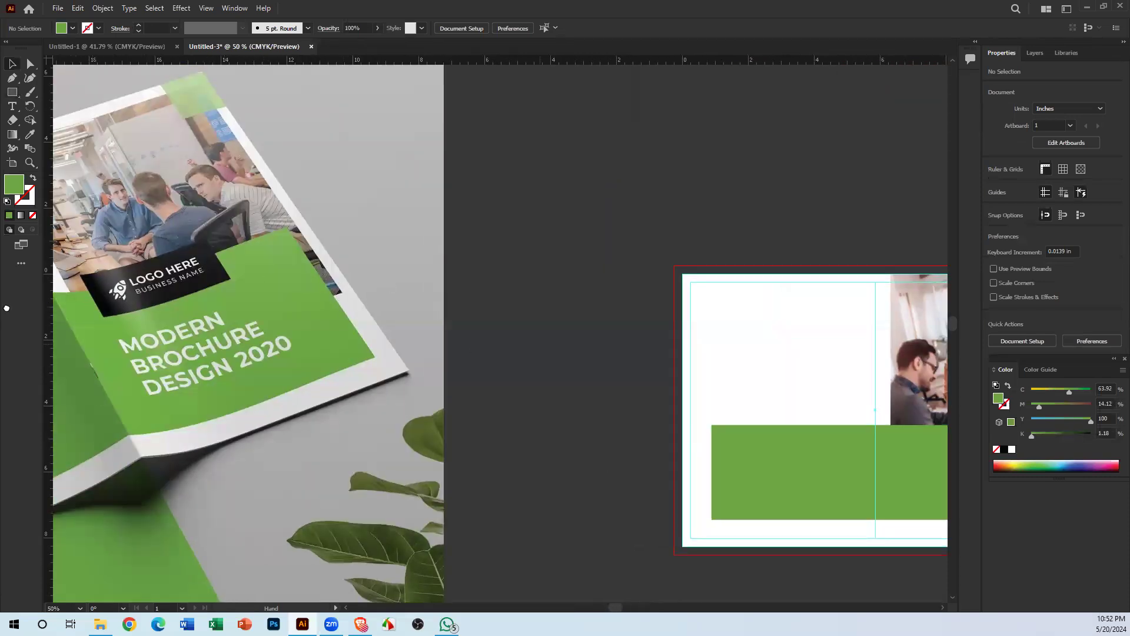
Step: Compare the selected green band's size and margins with the band across the two pages of the green brochure mockup
{"action": "left_click_drag", "start_coordinate": [537, 348], "coordinate": [6, 308]}
{"action": "left_click", "coordinate": [406, 334], "text": "ctrl"}
{"action": "left_click_drag", "start_coordinate": [587, 484], "coordinate": [566, 348]}
{"action": "left_click", "coordinate": [545, 369], "text": "ctrl"}
{"action": "left_click", "coordinate": [572, 349]}
{"action": "left_click_drag", "start_coordinate": [484, 365], "coordinate": [661, 367]}
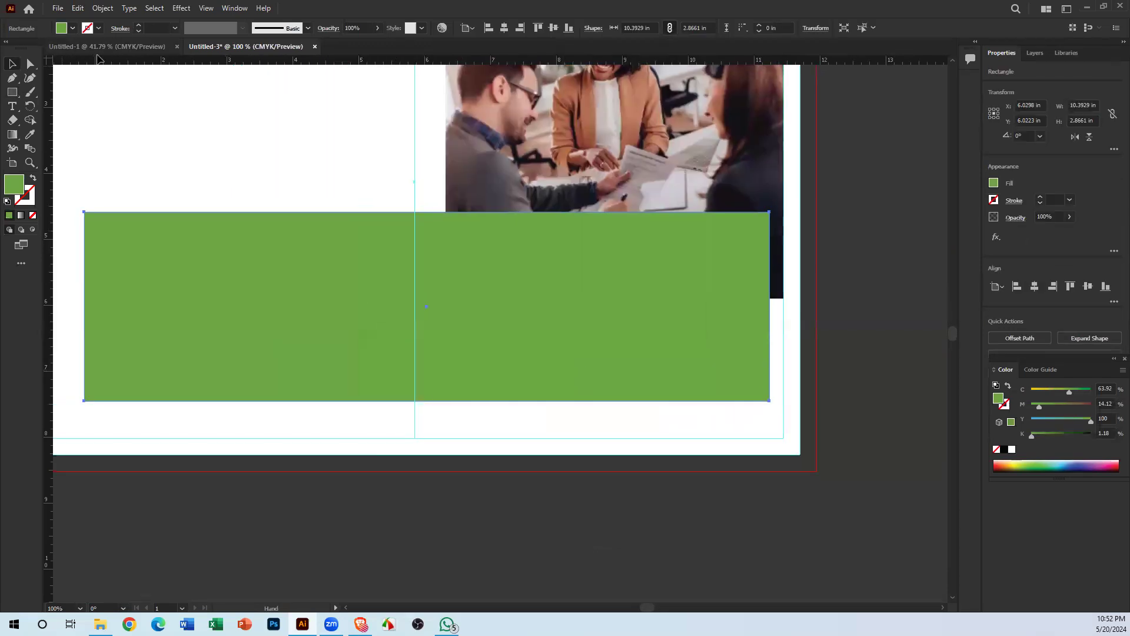
{"action": "key", "text": "ctrl+minus"}
{"action": "key", "text": "ctrl+minus"}
{"action": "key", "text": "ctrl+minus"}
{"action": "key", "text": "ctrl+minus"}
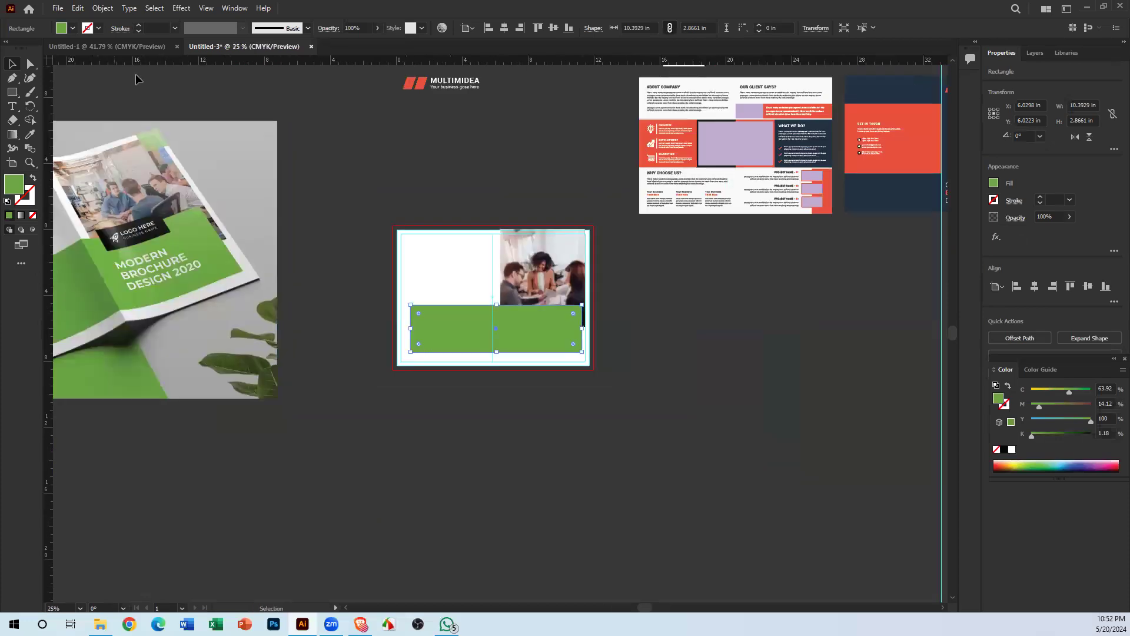
{"action": "scroll", "coordinate": [489, 431], "scroll_direction": "left", "scroll_amount": 5}
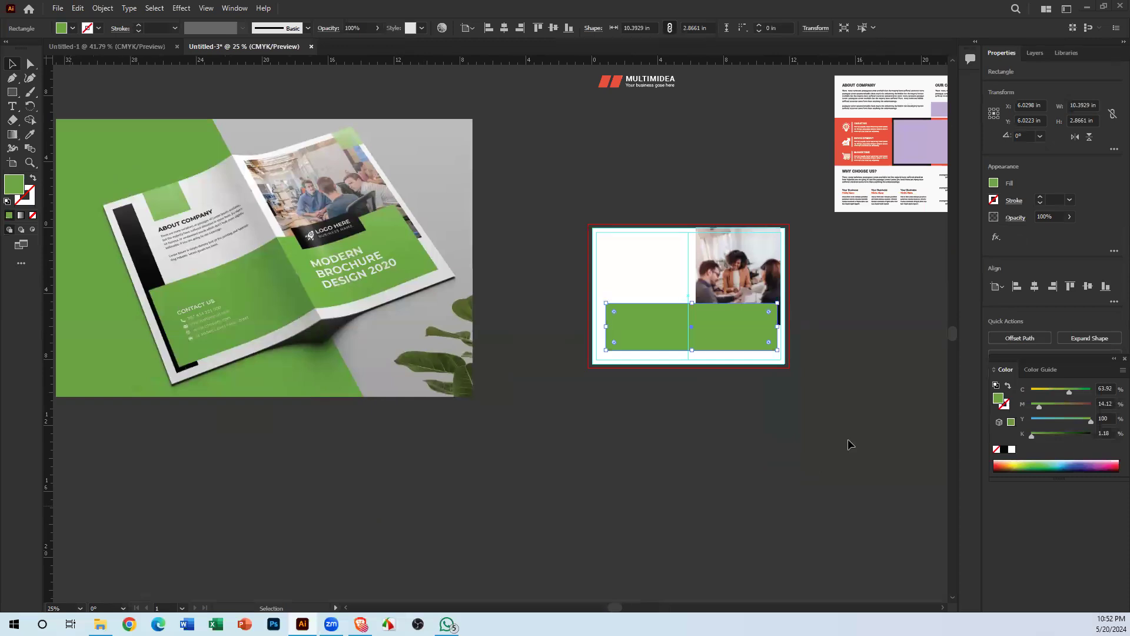
{"action": "left_click", "coordinate": [745, 357], "text": "ctrl"}
{"action": "left_click_drag", "start_coordinate": [601, 364], "coordinate": [746, 405]}
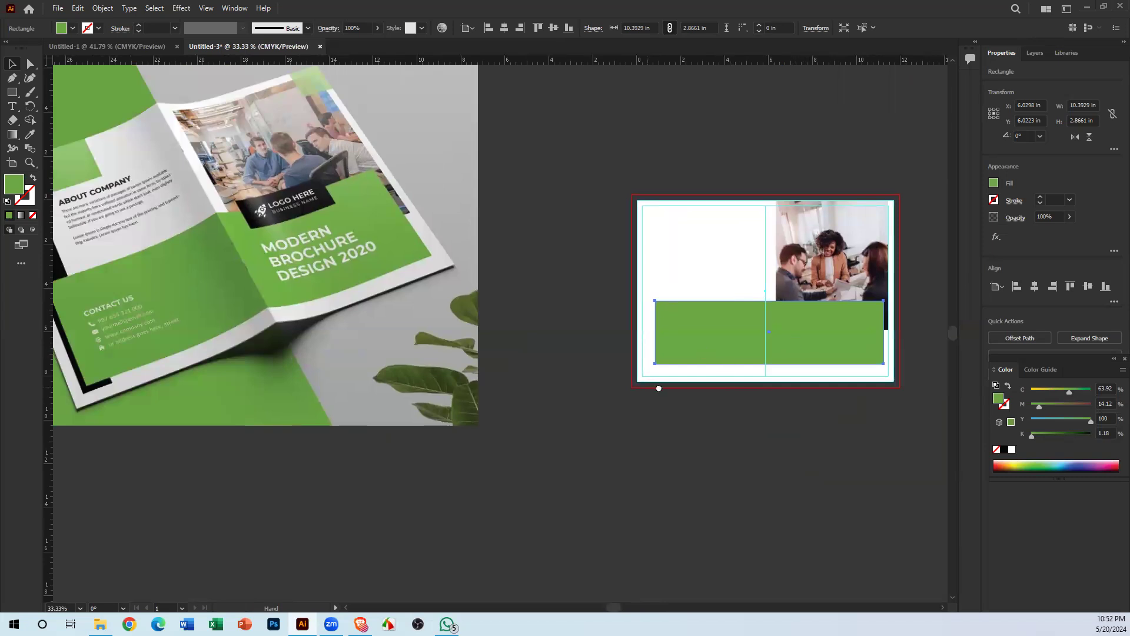
{"action": "left_click_drag", "start_coordinate": [659, 389], "coordinate": [669, 391]}
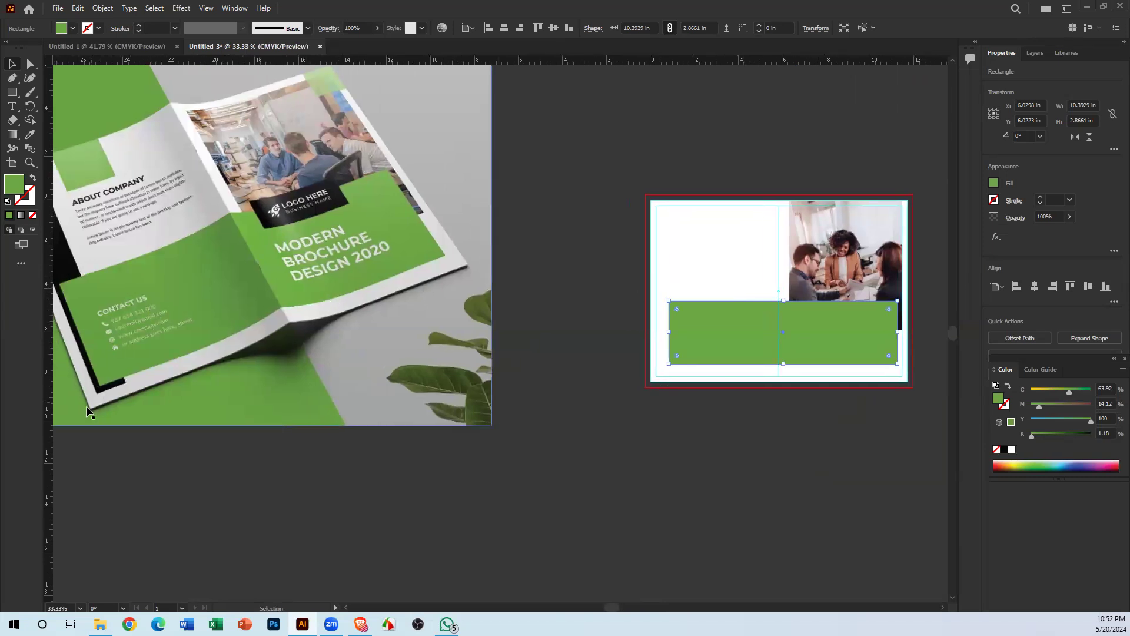
{"action": "left_click", "coordinate": [781, 386], "text": "ctrl"}
{"action": "left_click_drag", "start_coordinate": [615, 388], "coordinate": [881, 451]}
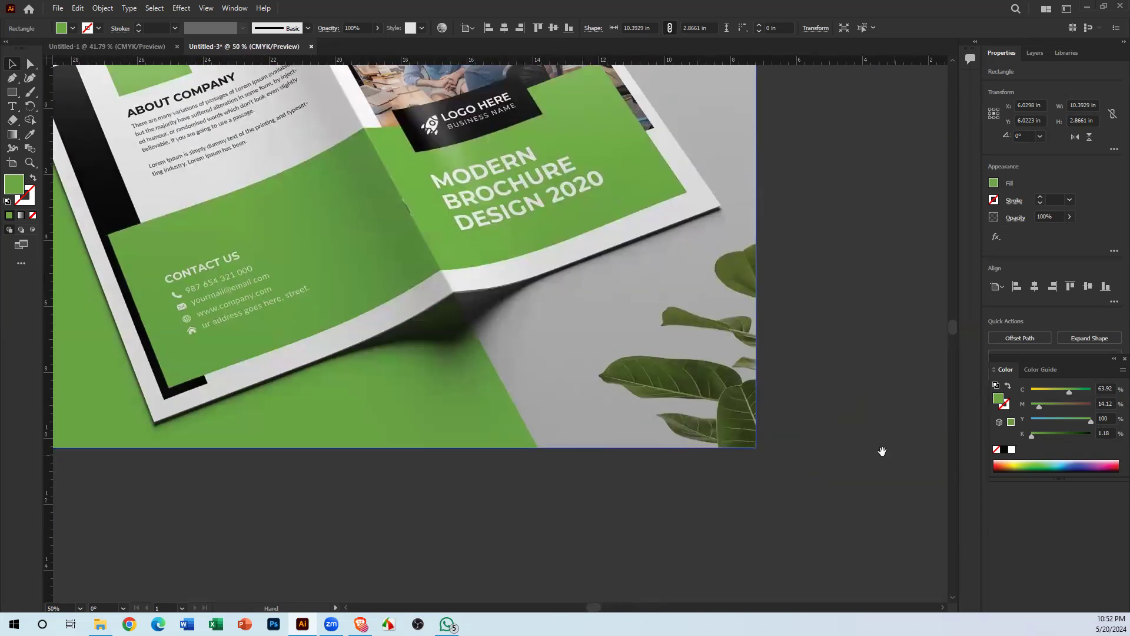
Step: Stretch the green band's lower edge down to the bottom margin guide and deselect it
{"action": "left_click_drag", "start_coordinate": [603, 346], "coordinate": [36, 399]}
{"action": "left_click_drag", "start_coordinate": [654, 412], "coordinate": [692, 394]}
{"action": "left_click", "coordinate": [757, 456]}
Step: Check the mockup's back page and extend the green band's left edge outward, leaving only a narrow gap to the left margin guide
{"action": "left_click_drag", "start_coordinate": [517, 389], "coordinate": [914, 398]}
{"action": "left_click_drag", "start_coordinate": [333, 406], "coordinate": [562, 480]}
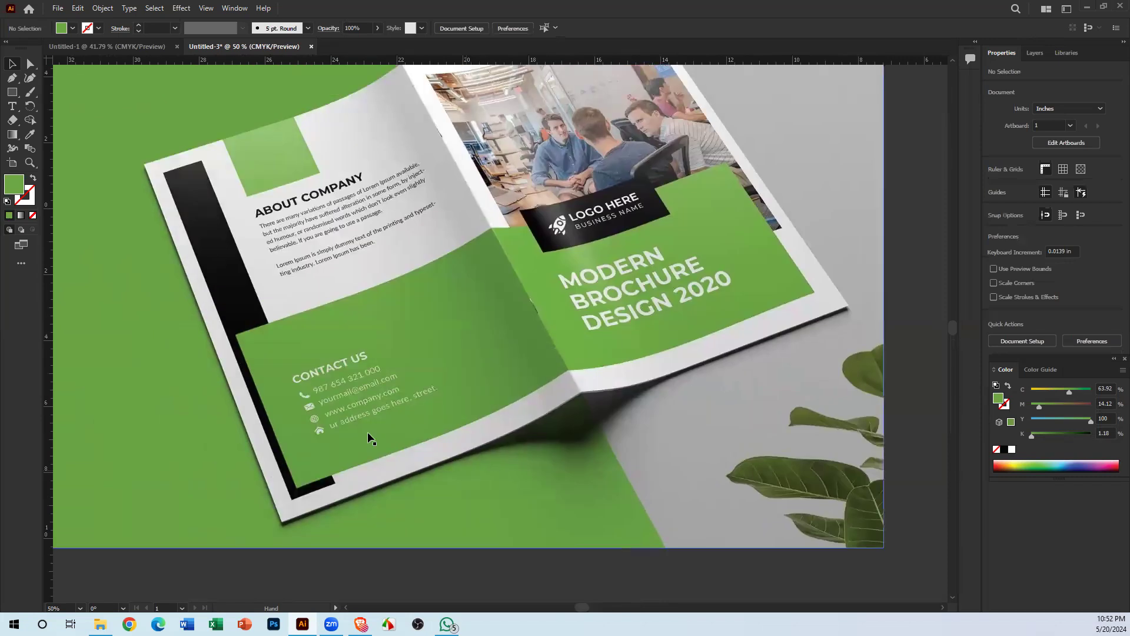
{"action": "left_click_drag", "start_coordinate": [393, 401], "coordinate": [176, 390]}
{"action": "left_click_drag", "start_coordinate": [863, 419], "coordinate": [868, 367]}
{"action": "left_click_drag", "start_coordinate": [369, 356], "coordinate": [592, 353]}
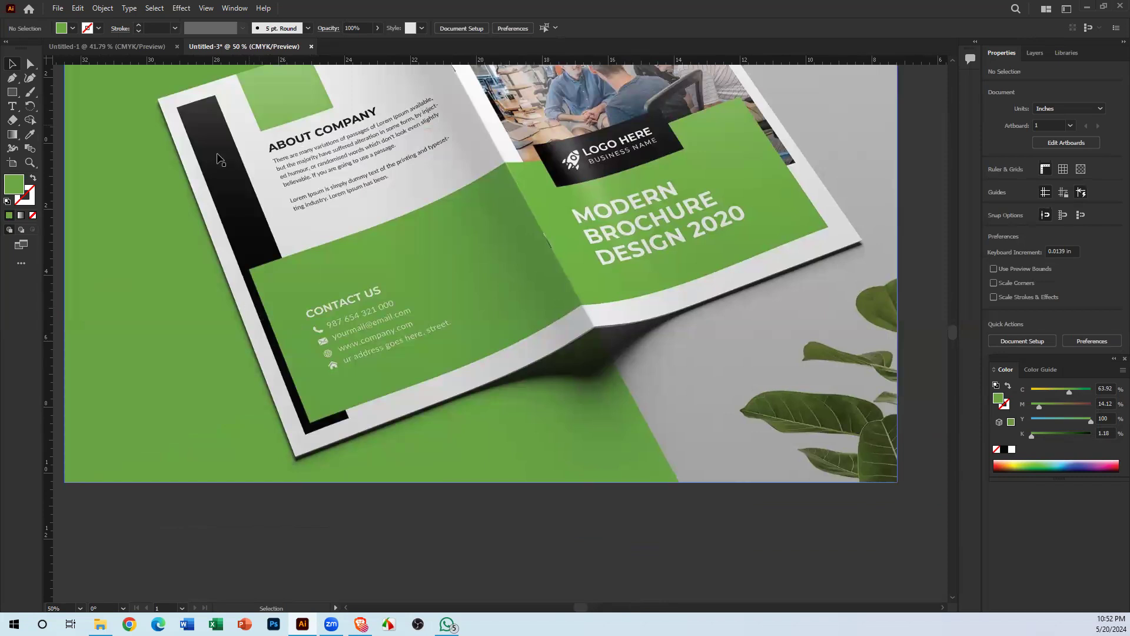
{"action": "left_click_drag", "start_coordinate": [661, 490], "coordinate": [82, 404]}
{"action": "left_click_drag", "start_coordinate": [461, 363], "coordinate": [169, 413]}
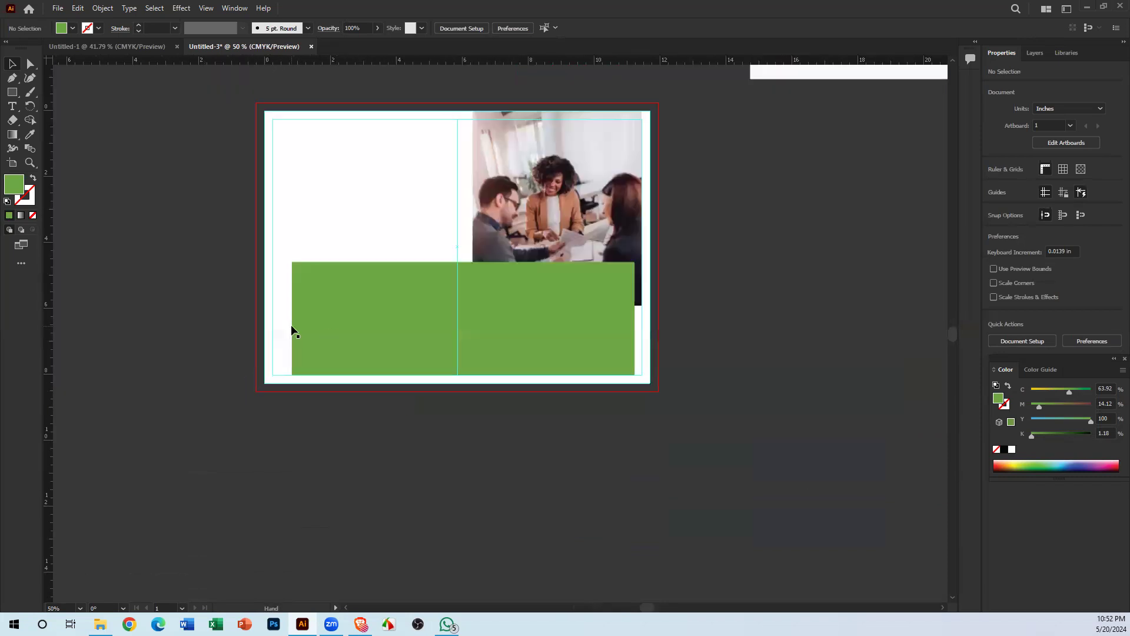
{"action": "left_click", "coordinate": [308, 325]}
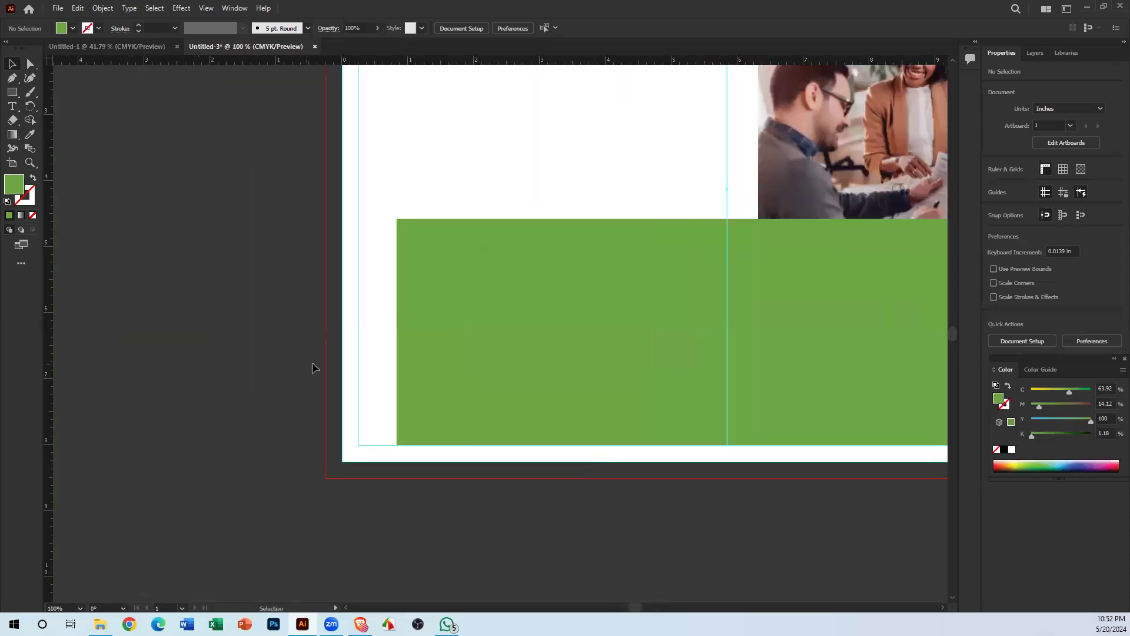
{"action": "left_click", "coordinate": [415, 359]}
{"action": "left_click_drag", "start_coordinate": [385, 332], "coordinate": [377, 334]}
{"action": "left_click", "coordinate": [369, 514]}
Step: Draw a rectangle about 2.98 by 0.96 in, place it over the front cover band's upper edge, and bring it to the front
{"action": "key", "text": "ctrl+minus"}
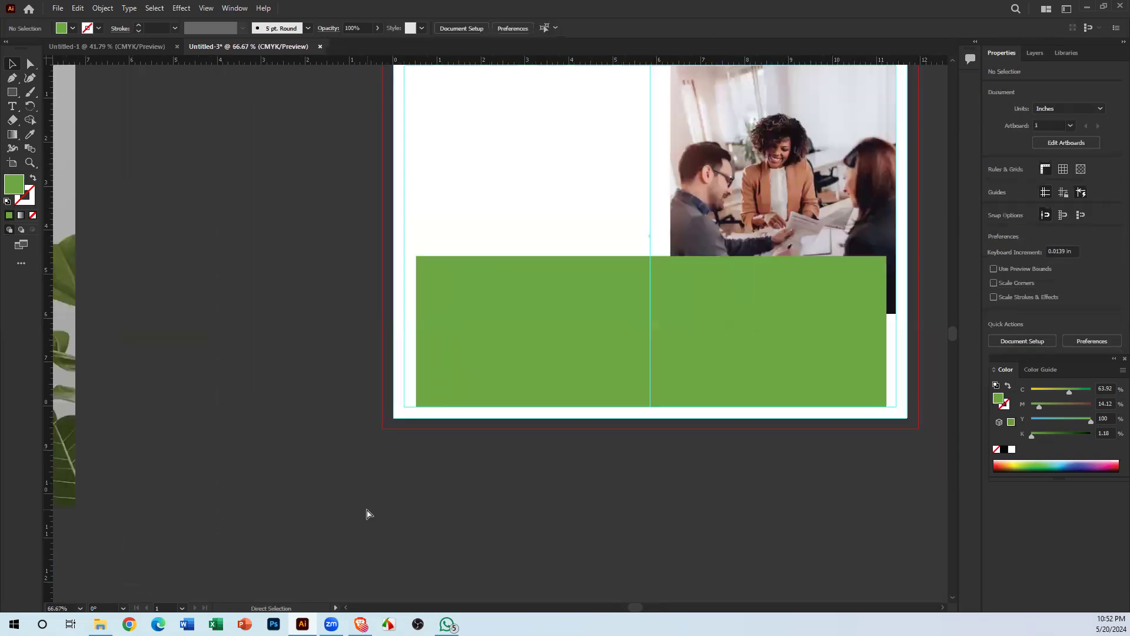
{"action": "key", "text": "ctrl+minus"}
{"action": "key", "text": "ctrl+minus"}
{"action": "left_click_drag", "start_coordinate": [289, 399], "coordinate": [212, 464]}
{"action": "left_click_drag", "start_coordinate": [548, 387], "coordinate": [640, 401], "text": "alt"}
{"action": "left_click_drag", "start_coordinate": [743, 478], "coordinate": [511, 330]}
{"action": "right_click", "coordinate": [511, 329]}
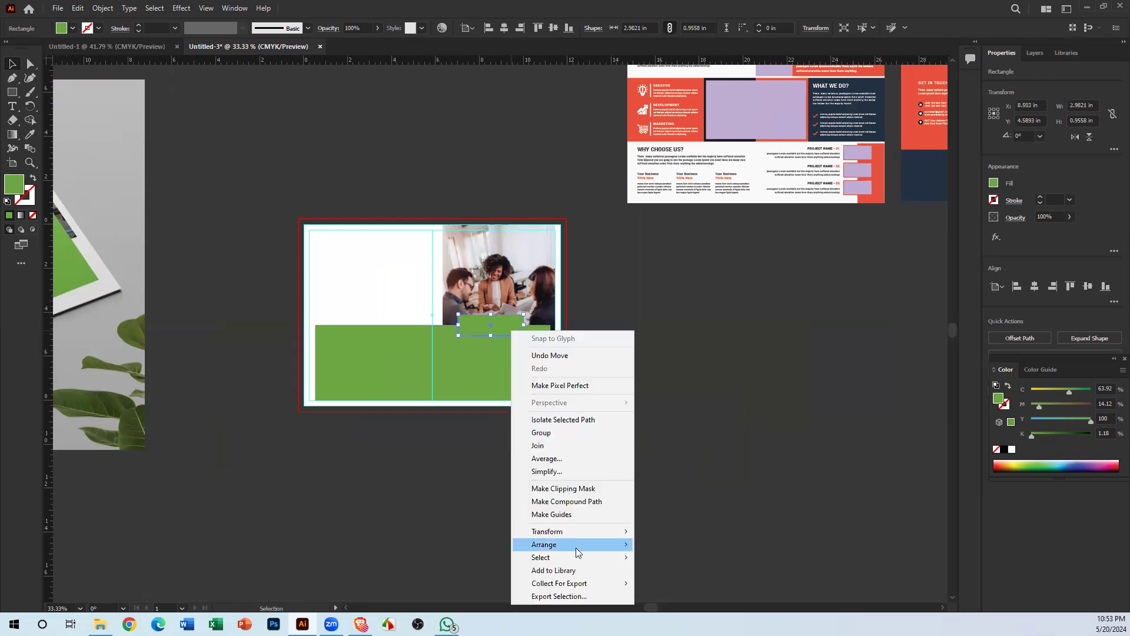
{"action": "mouse_move", "coordinate": [577, 551]}
{"action": "left_click", "coordinate": [653, 544]}
{"action": "left_click", "coordinate": [612, 298]}
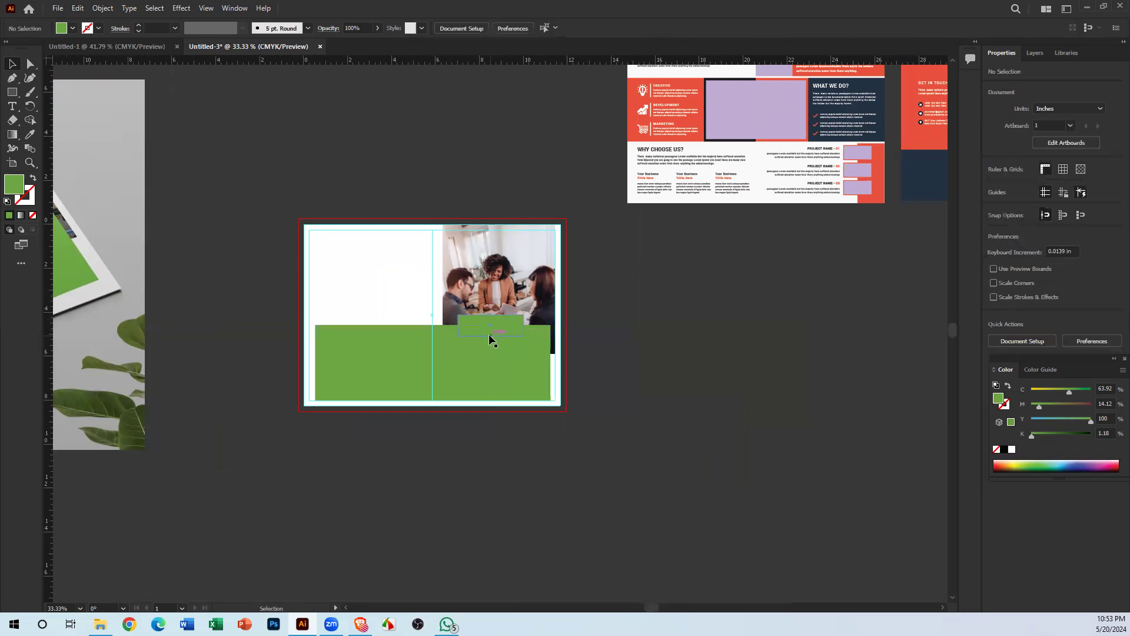
Step: Fill the small rectangle overlapping the photo and green band with white
{"action": "left_click", "coordinate": [494, 331]}
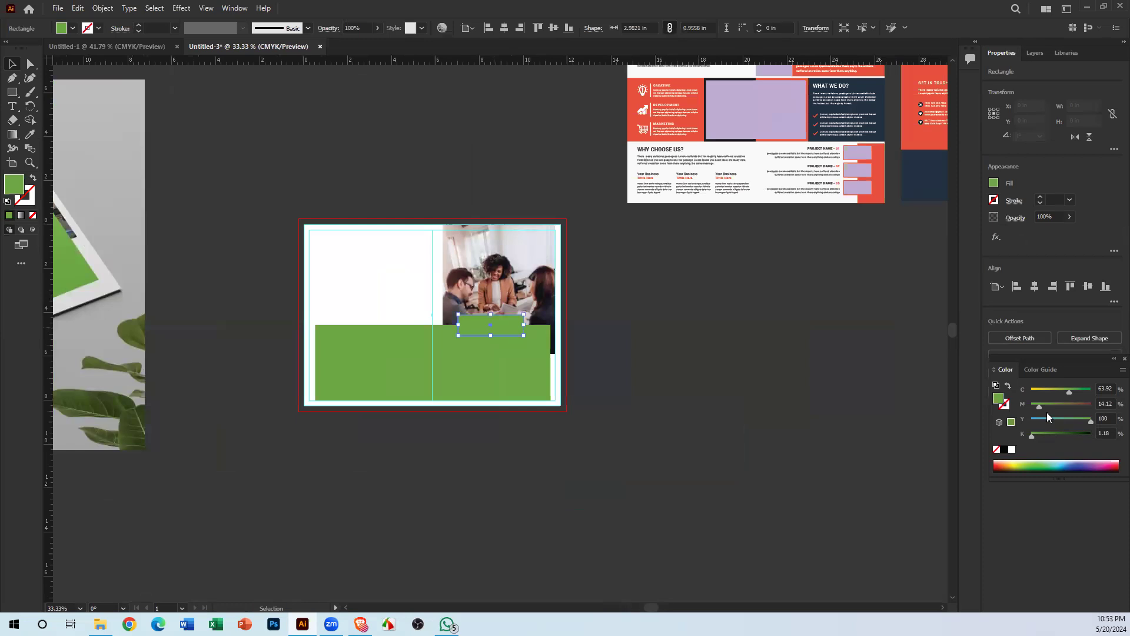
{"action": "left_click", "coordinate": [1010, 449]}
{"action": "left_click", "coordinate": [411, 440]}
Step: Fill the small rectangle with the black sampled from the logo plate on the mockup's front cover and deselect it
{"action": "left_click_drag", "start_coordinate": [415, 441], "coordinate": [739, 469]}
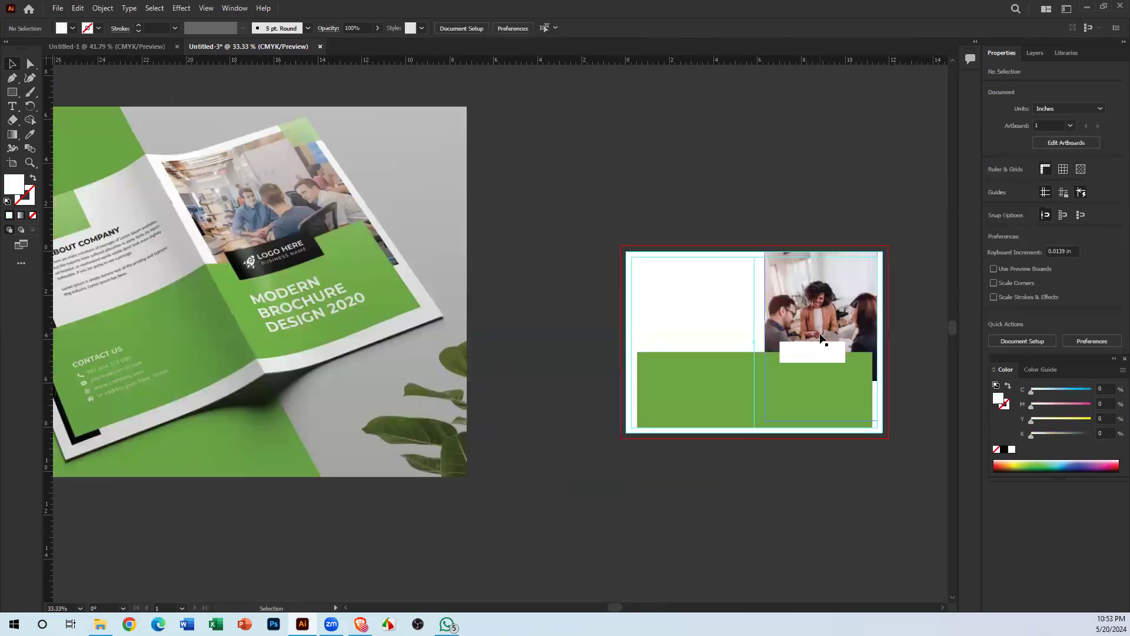
{"action": "left_click", "coordinate": [819, 352]}
{"action": "left_click", "coordinate": [29, 135]}
{"action": "left_click", "coordinate": [313, 244]}
{"action": "left_click", "coordinate": [12, 64]}
{"action": "left_click", "coordinate": [521, 196]}
Step: Isolate the MULTIMIDEA logo, recolor its red mark white, and leave isolation mode
{"action": "left_click_drag", "start_coordinate": [358, 413], "coordinate": [1068, 336]}
{"action": "double_click", "coordinate": [660, 199]}
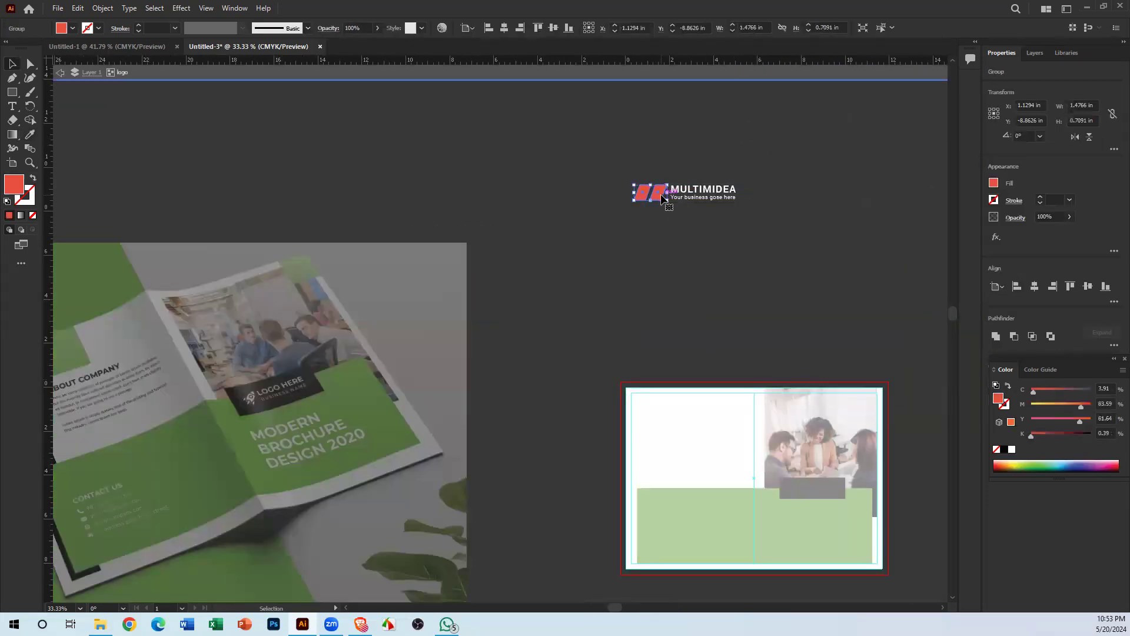
{"action": "left_click", "coordinate": [30, 134]}
{"action": "left_click", "coordinate": [1012, 449]}
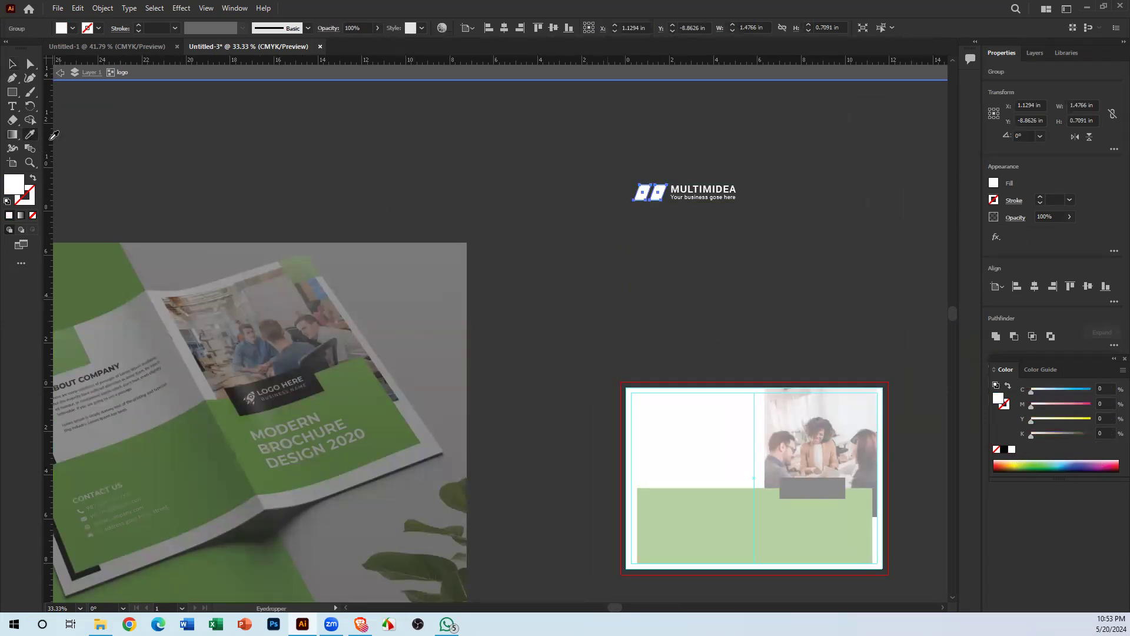
{"action": "left_click", "coordinate": [13, 63]}
{"action": "left_click_drag", "start_coordinate": [661, 195], "coordinate": [664, 194]}
{"action": "left_click_drag", "start_coordinate": [674, 264], "coordinate": [457, 235]}
{"action": "left_click", "coordinate": [515, 257]}
{"action": "left_click", "coordinate": [486, 163]}
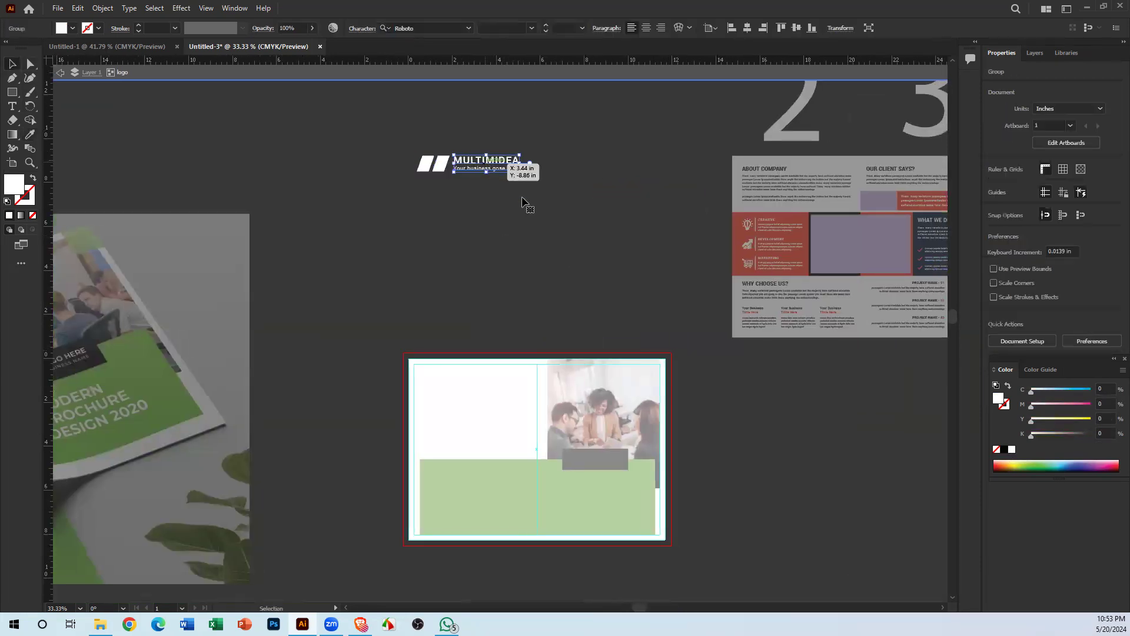
{"action": "left_click_drag", "start_coordinate": [522, 202], "coordinate": [365, 157]}
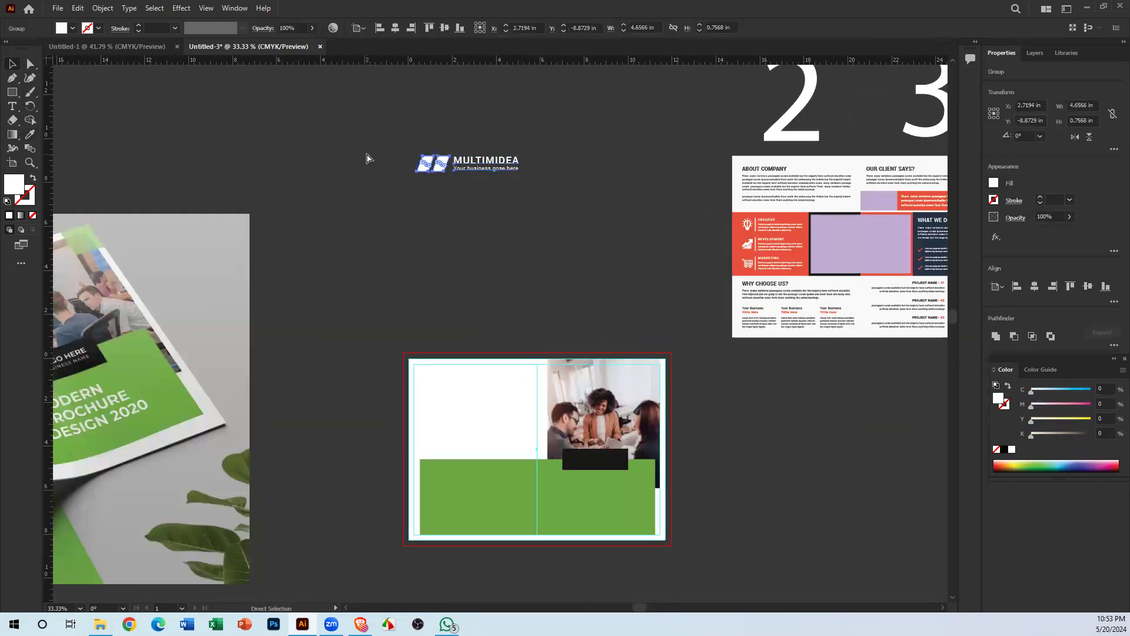
Step: Place the white MULTIMIDEA logo over the black rectangle on the front cover and bring it to the front
{"action": "left_click", "coordinate": [495, 221]}
{"action": "left_click_drag", "start_coordinate": [632, 254], "coordinate": [528, 344]}
{"action": "right_click", "coordinate": [529, 346]}
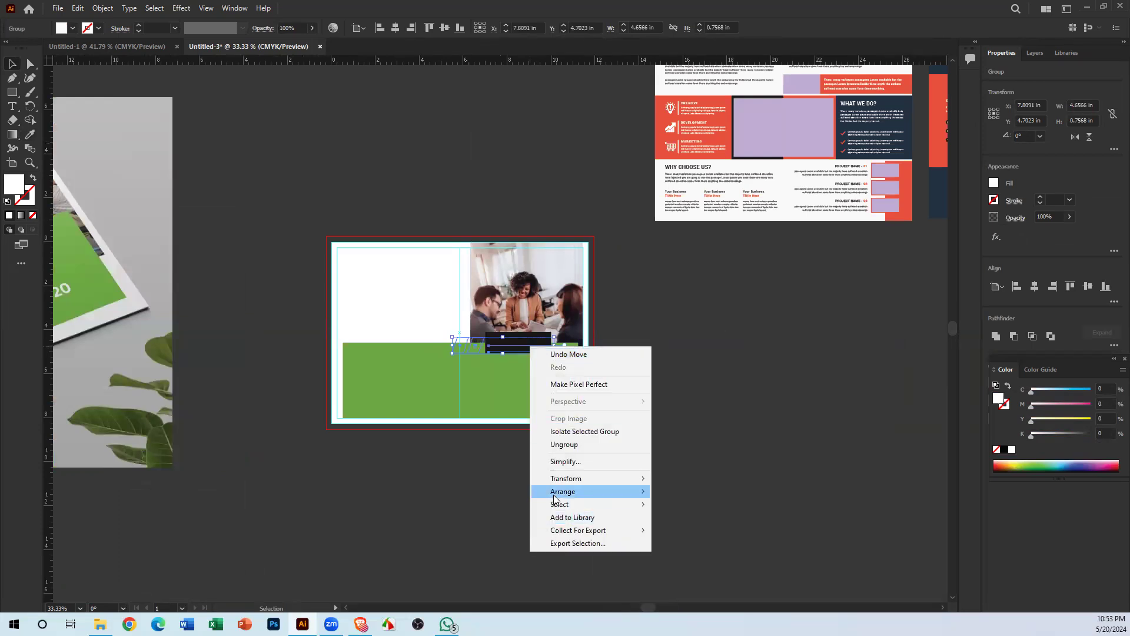
{"action": "mouse_move", "coordinate": [624, 491]}
{"action": "left_click", "coordinate": [721, 492]}
Step: Scale the logo proportionally to about 2.1 in wide and position it inside the black rectangle
{"action": "left_click", "coordinate": [546, 314], "text": "ctrl"}
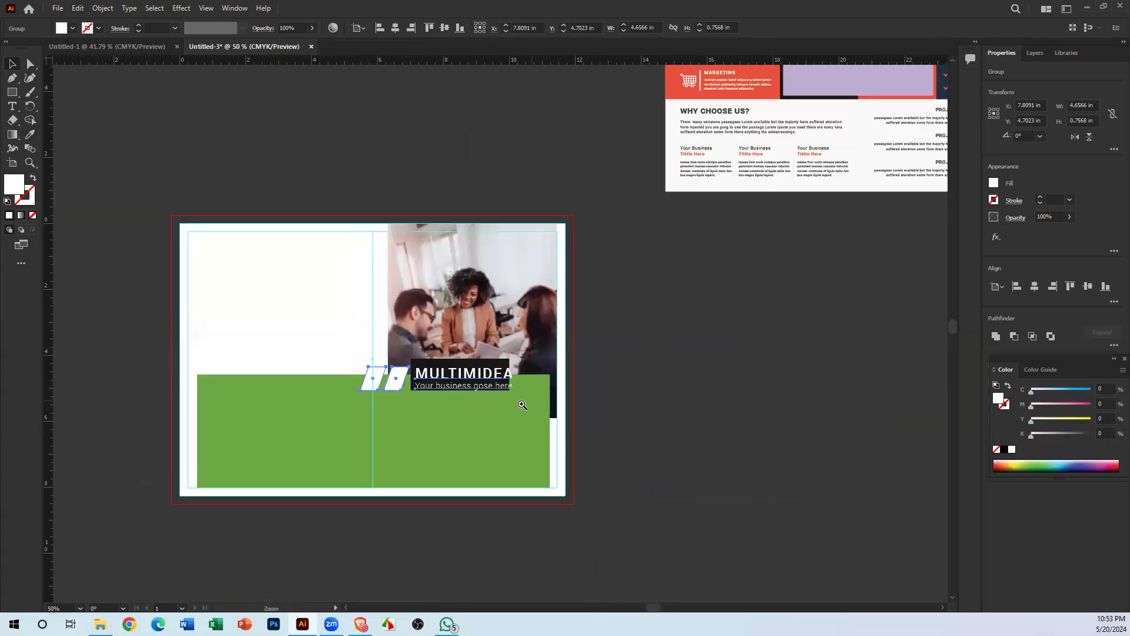
{"action": "left_click", "coordinate": [528, 405], "text": "ctrl"}
{"action": "left_click", "coordinate": [527, 405], "text": "ctrl"}
{"action": "left_click", "coordinate": [528, 405], "text": "ctrl"}
{"action": "left_click_drag", "start_coordinate": [287, 169], "coordinate": [334, 380]}
{"action": "left_click_drag", "start_coordinate": [249, 379], "coordinate": [382, 380]}
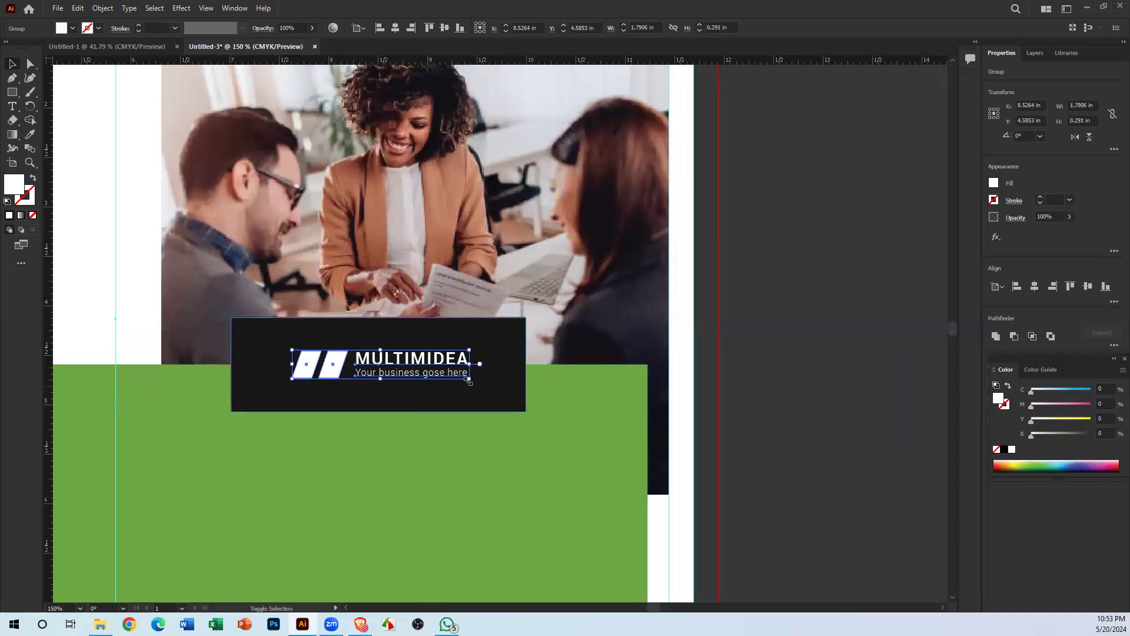
{"action": "left_click_drag", "start_coordinate": [469, 380], "coordinate": [507, 411]}
{"action": "left_click", "coordinate": [800, 413]}
Step: Center the logo and the black rectangle horizontally on each other and deselect them
{"action": "left_click_drag", "start_coordinate": [455, 444], "coordinate": [573, 417]}
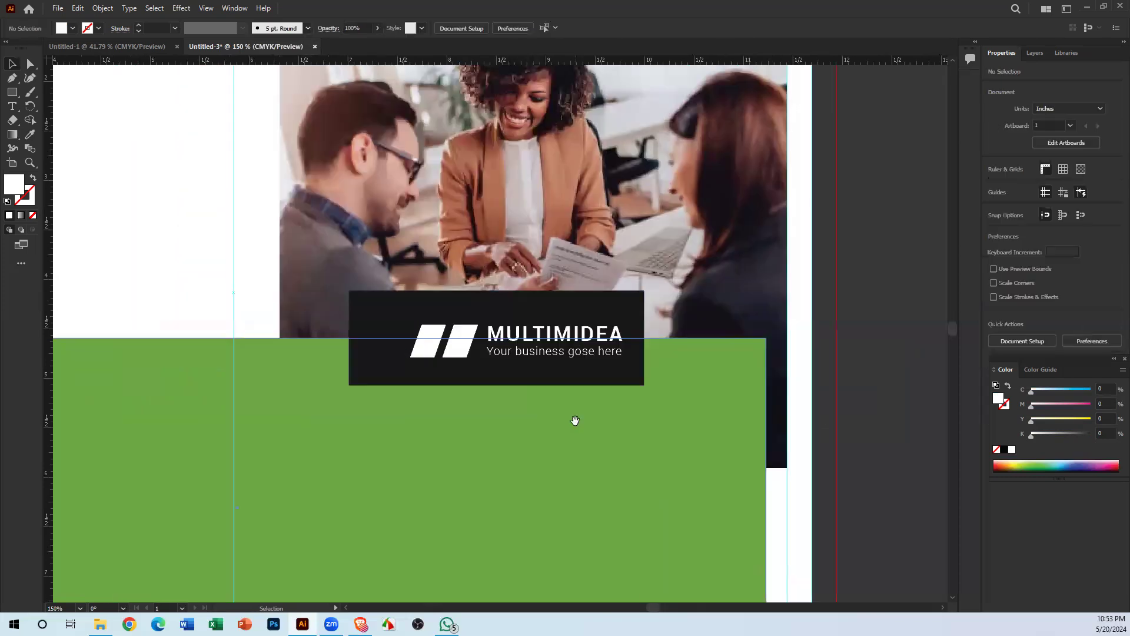
{"action": "left_click", "coordinate": [558, 346]}
{"action": "left_click", "coordinate": [605, 304], "text": "shift"}
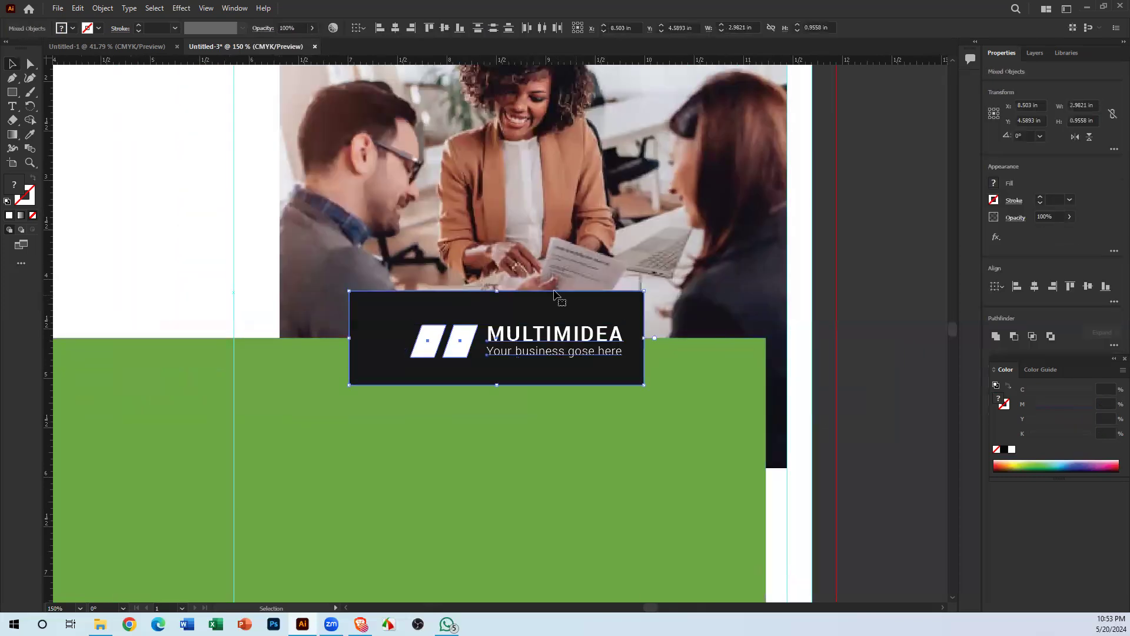
{"action": "left_click", "coordinate": [360, 27]}
{"action": "left_click", "coordinate": [398, 40]}
{"action": "left_click", "coordinate": [395, 29]}
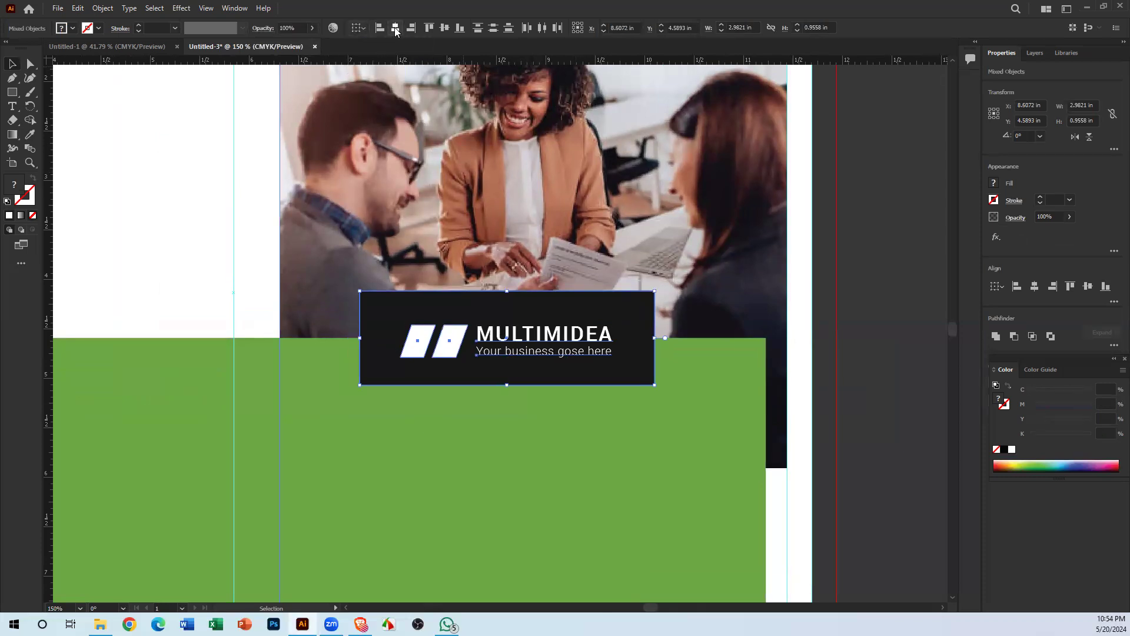
{"action": "key", "text": "a"}
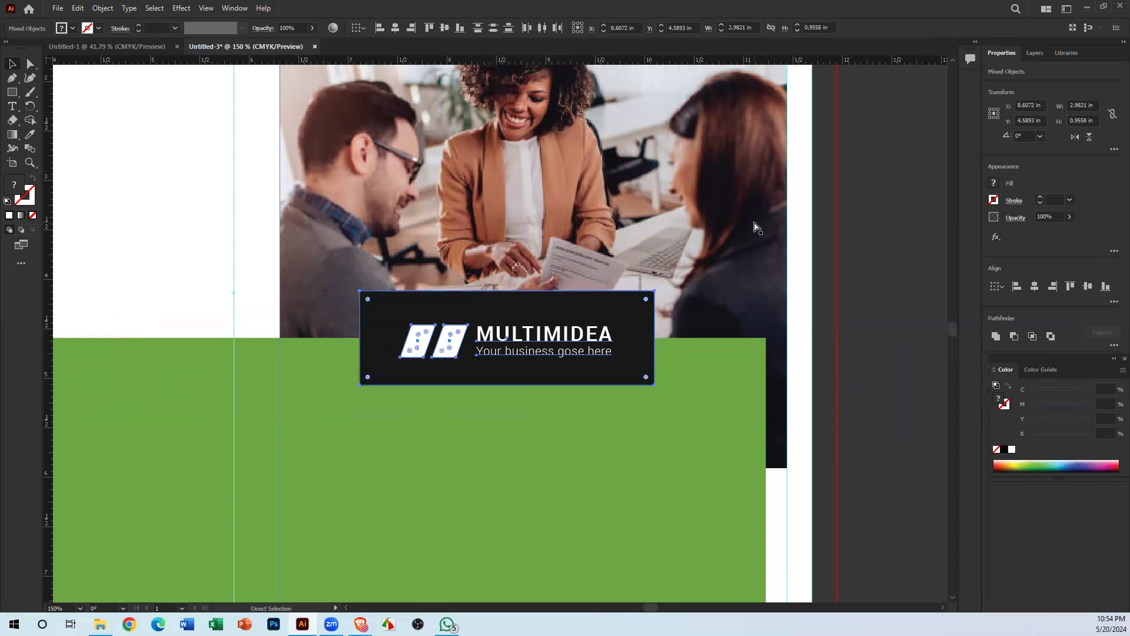
{"action": "key", "text": "ctrl+1"}
{"action": "left_click_drag", "start_coordinate": [463, 375], "coordinate": [422, 389]}
{"action": "key", "text": "v"}
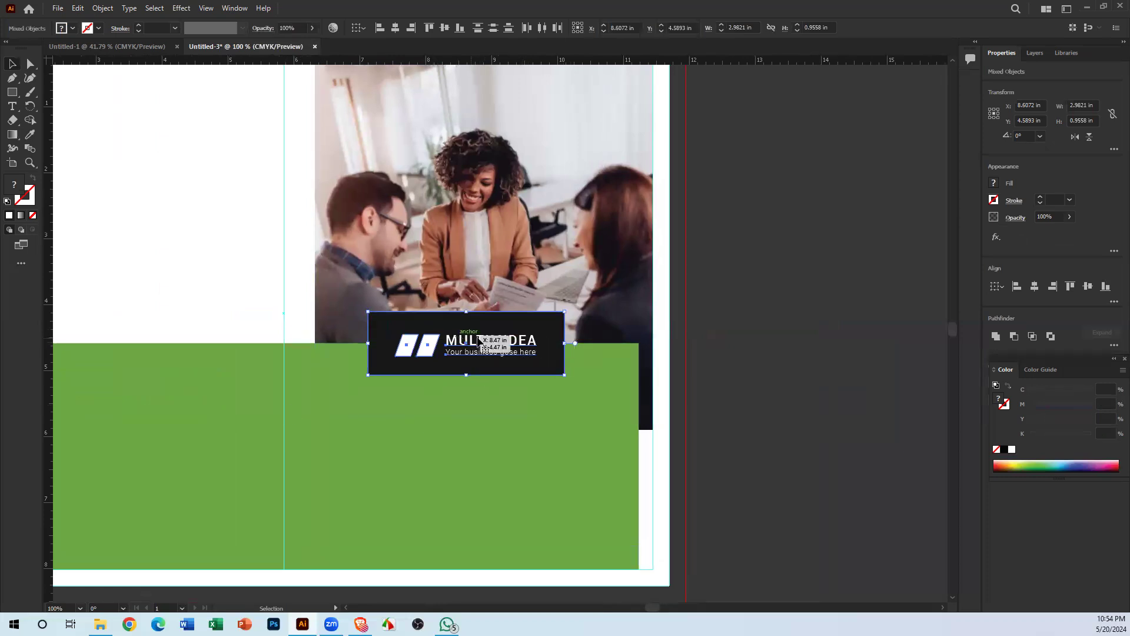
{"action": "left_click", "coordinate": [765, 347]}
Step: Examine the logo plate and title placement on the mockup's front cover and compare them with the brochure layout
{"action": "key", "text": "a"}
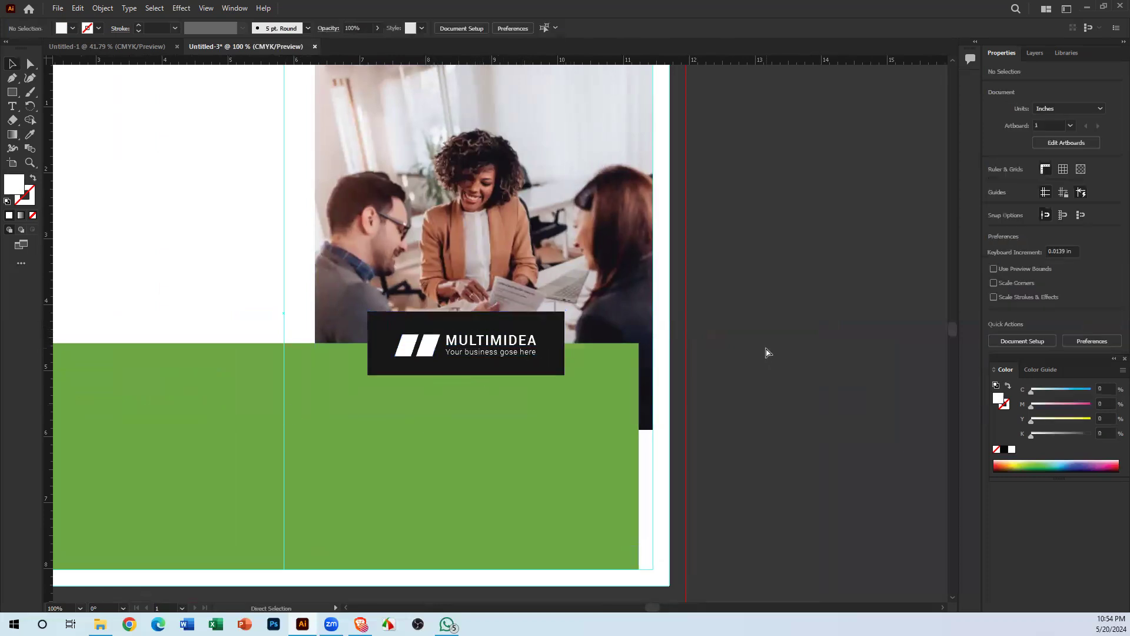
{"action": "key", "text": "ctrl+minus"}
{"action": "key", "text": "ctrl+minus"}
{"action": "key", "text": "ctrl+minus"}
{"action": "left_click_drag", "start_coordinate": [117, 442], "coordinate": [384, 493]}
{"action": "left_click_drag", "start_coordinate": [650, 443], "coordinate": [507, 448]}
{"action": "left_click_drag", "start_coordinate": [225, 389], "coordinate": [461, 363]}
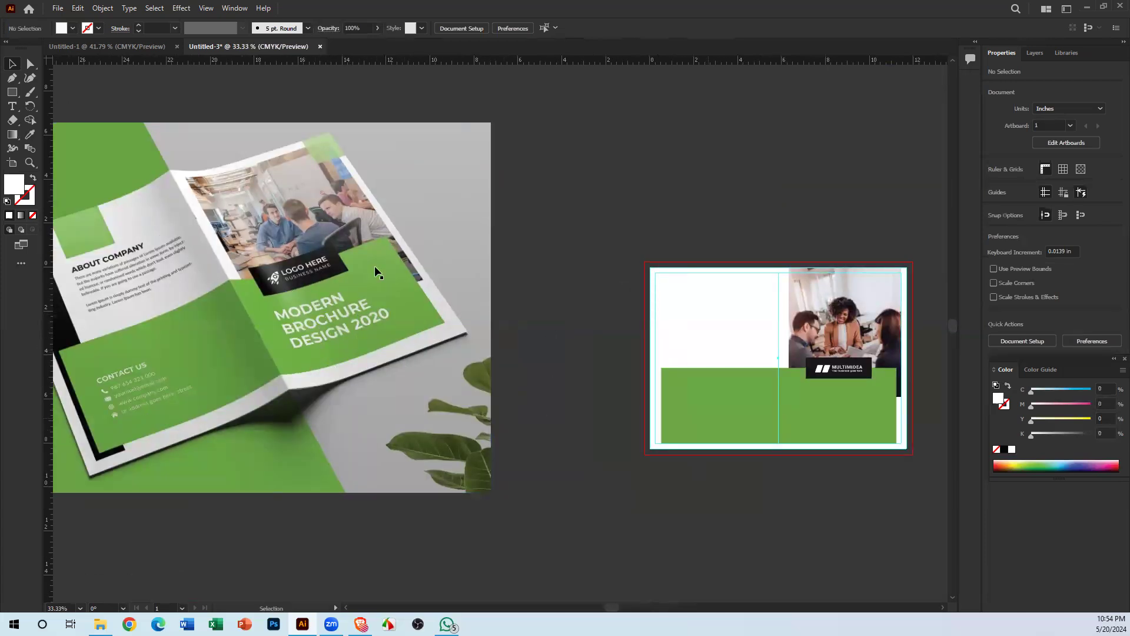
{"action": "left_click", "coordinate": [447, 332], "text": "ctrl"}
{"action": "left_click_drag", "start_coordinate": [577, 406], "coordinate": [416, 358]}
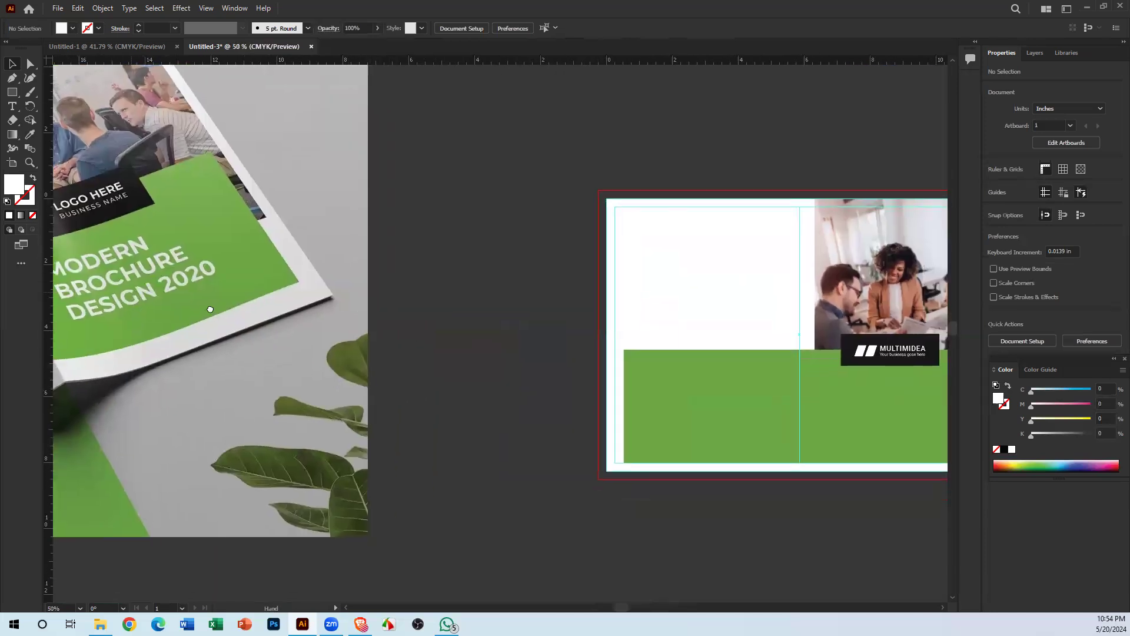
{"action": "left_click_drag", "start_coordinate": [103, 253], "coordinate": [234, 262]}
{"action": "left_click", "coordinate": [598, 340], "text": "ctrl"}
{"action": "left_click_drag", "start_coordinate": [668, 414], "coordinate": [992, 415]}
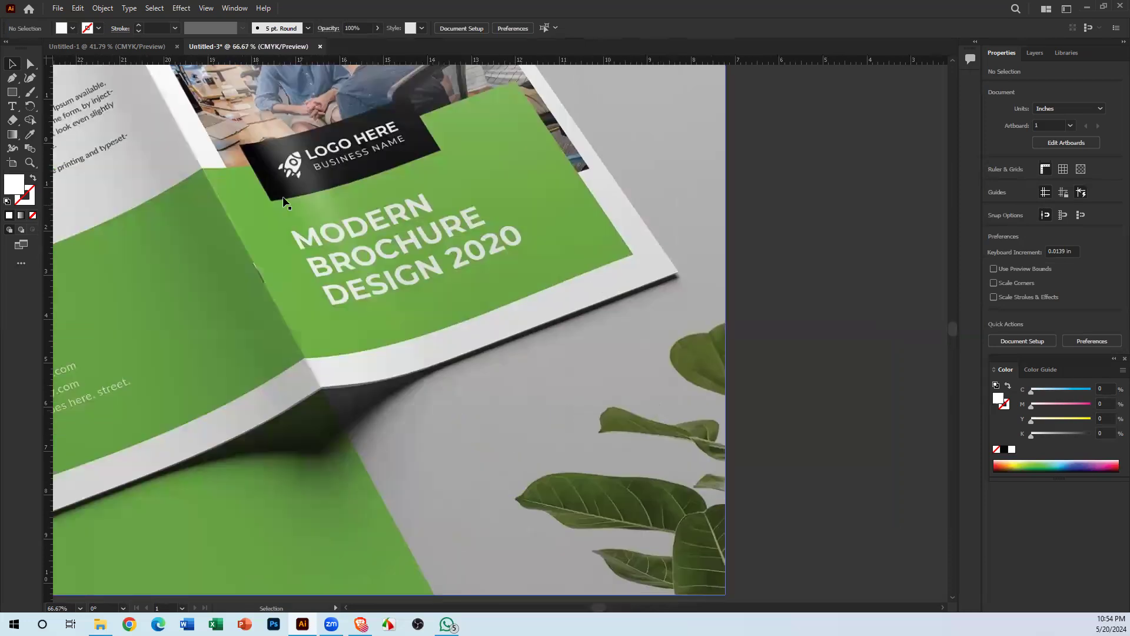
{"action": "left_click_drag", "start_coordinate": [301, 233], "coordinate": [426, 425]}
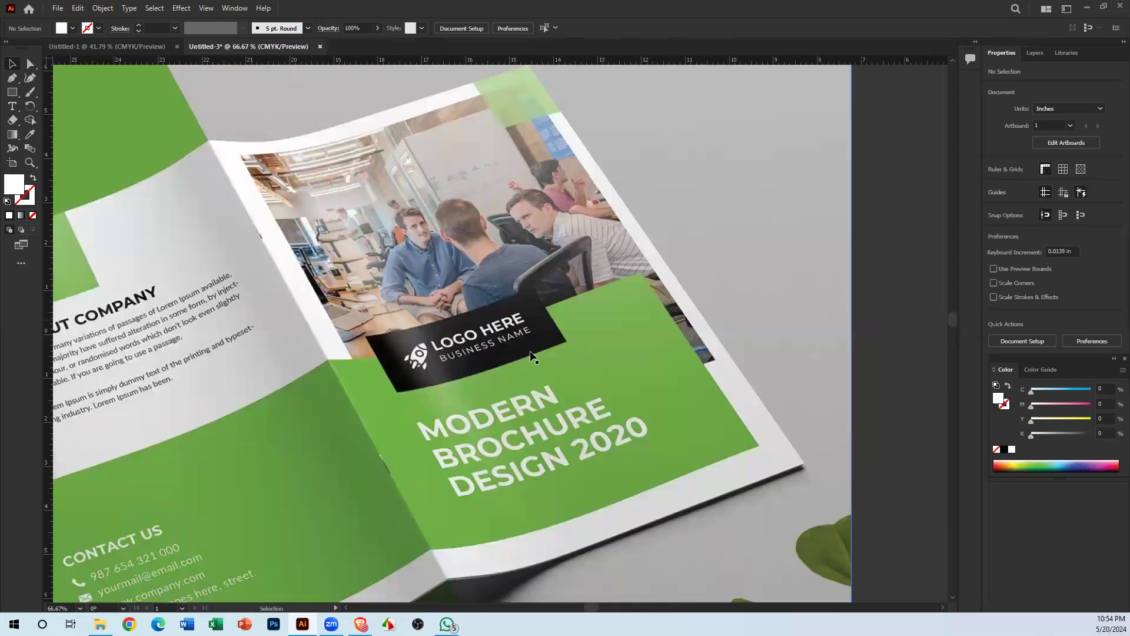
{"action": "left_click_drag", "start_coordinate": [561, 409], "coordinate": [426, 284]}
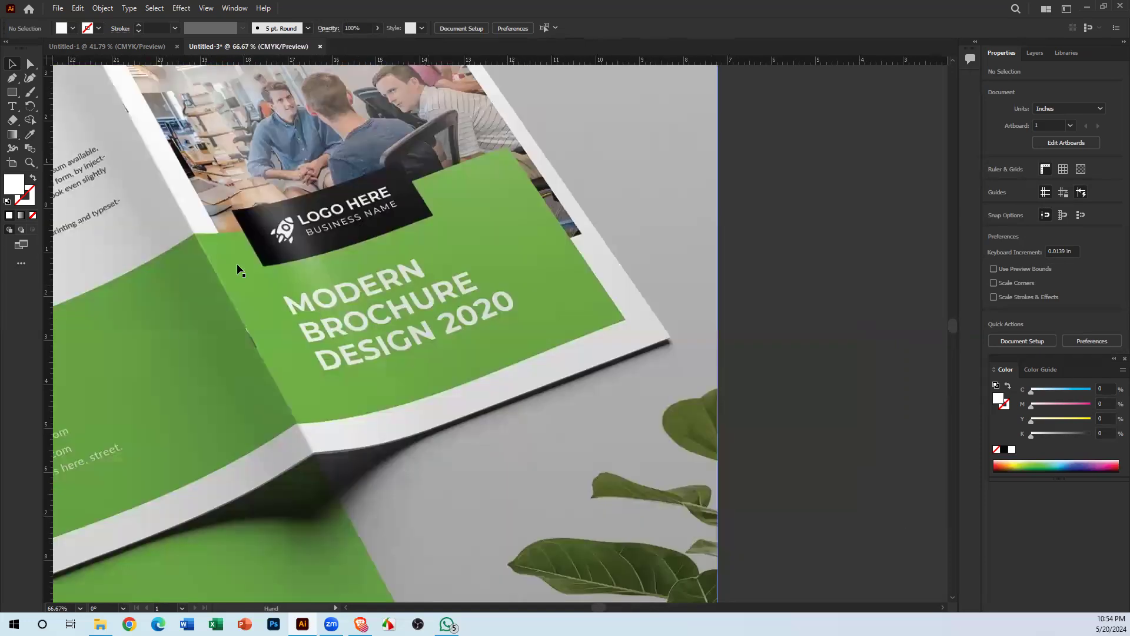
{"action": "left_click_drag", "start_coordinate": [418, 326], "coordinate": [328, 298]}
{"action": "left_click_drag", "start_coordinate": [883, 388], "coordinate": [256, 402]}
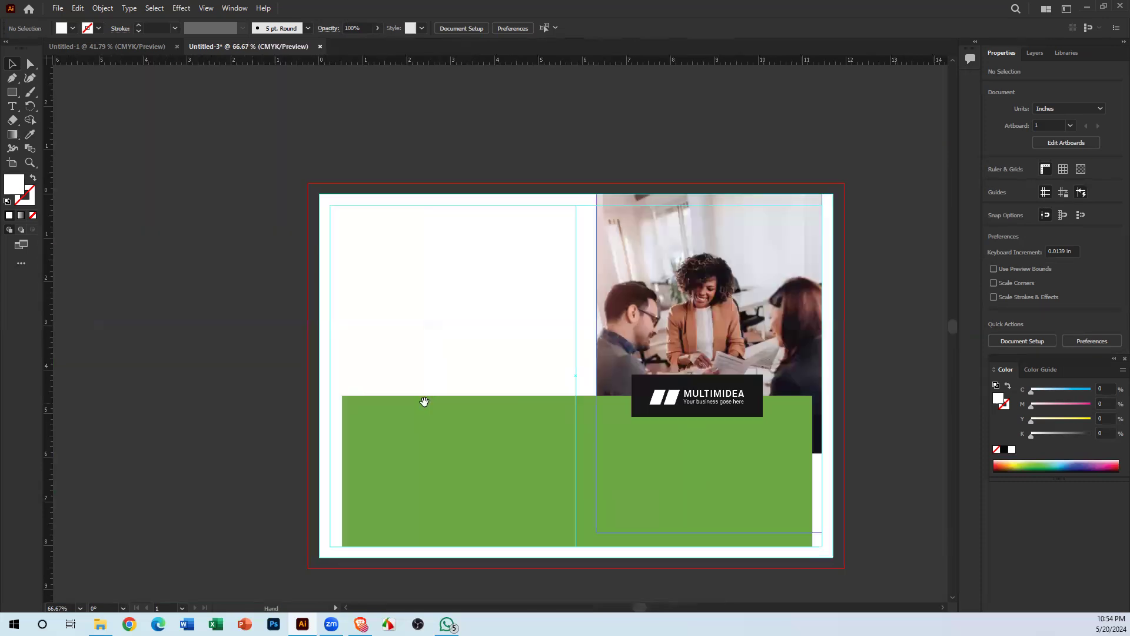
Step: Examine the green brochure mockup against the cover layout on the artboard
{"action": "left_click_drag", "start_coordinate": [570, 491], "coordinate": [636, 406]}
{"action": "left_click_drag", "start_coordinate": [528, 407], "coordinate": [260, 426]}
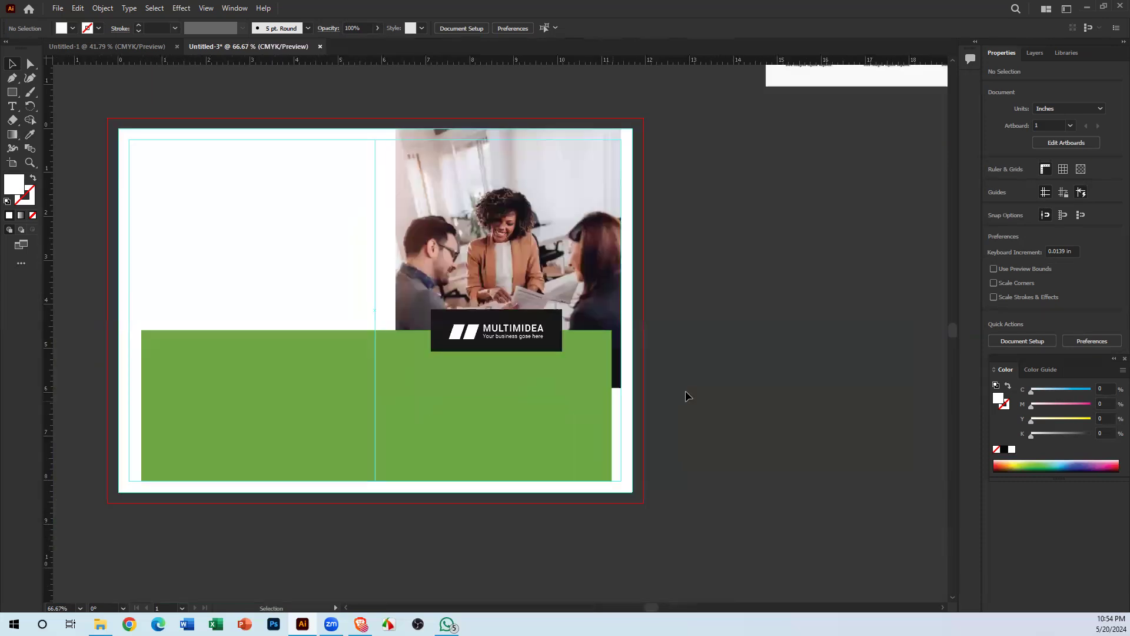
{"action": "left_click_drag", "start_coordinate": [479, 385], "coordinate": [535, 383]}
{"action": "left_click_drag", "start_coordinate": [56, 416], "coordinate": [732, 365]}
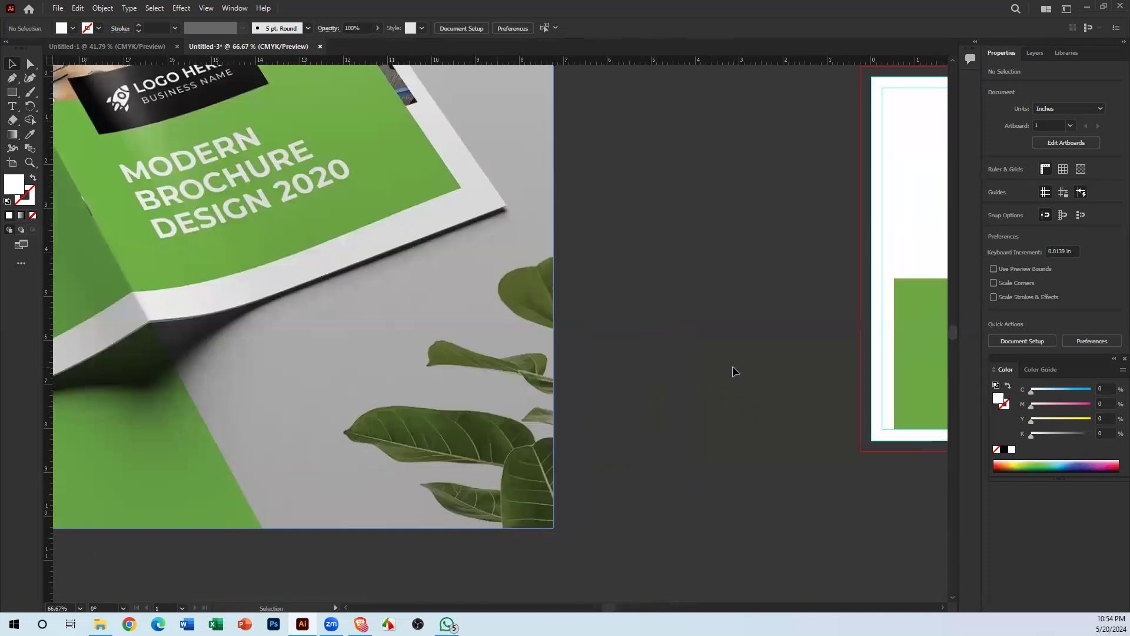
{"action": "key", "text": "ctrl+minus"}
{"action": "key", "text": "ctrl+minus"}
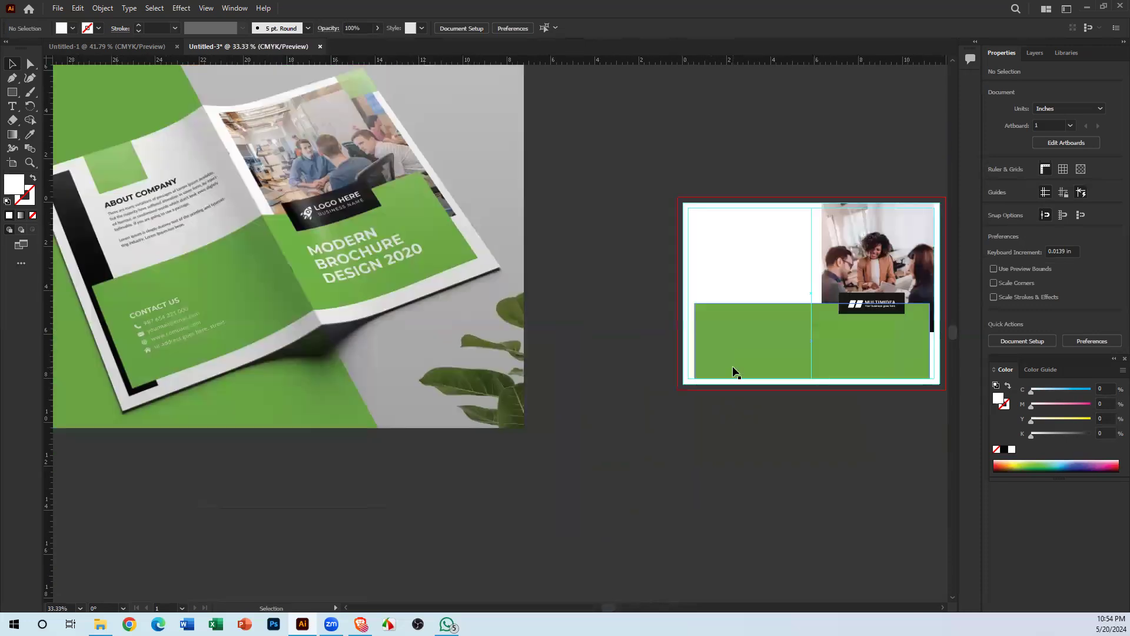
{"action": "left_click_drag", "start_coordinate": [714, 372], "coordinate": [742, 429]}
{"action": "left_click_drag", "start_coordinate": [728, 379], "coordinate": [730, 391]}
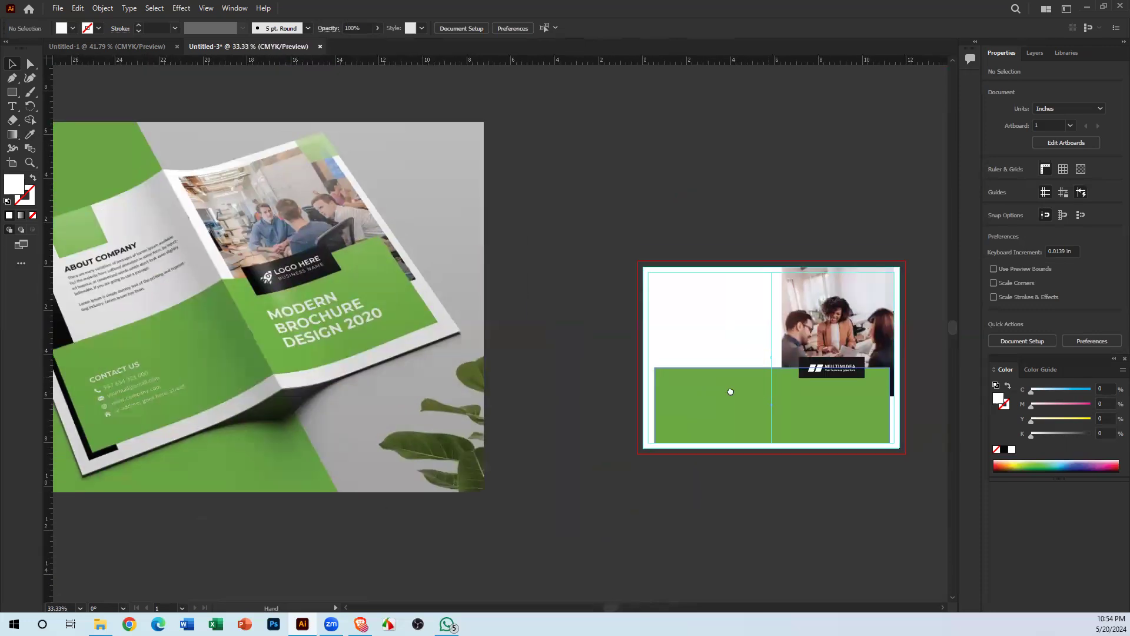
{"action": "left_click_drag", "start_coordinate": [809, 326], "coordinate": [819, 320]}
{"action": "left_click_drag", "start_coordinate": [619, 310], "coordinate": [635, 352]}
{"action": "left_click_drag", "start_coordinate": [677, 241], "coordinate": [466, 287]}
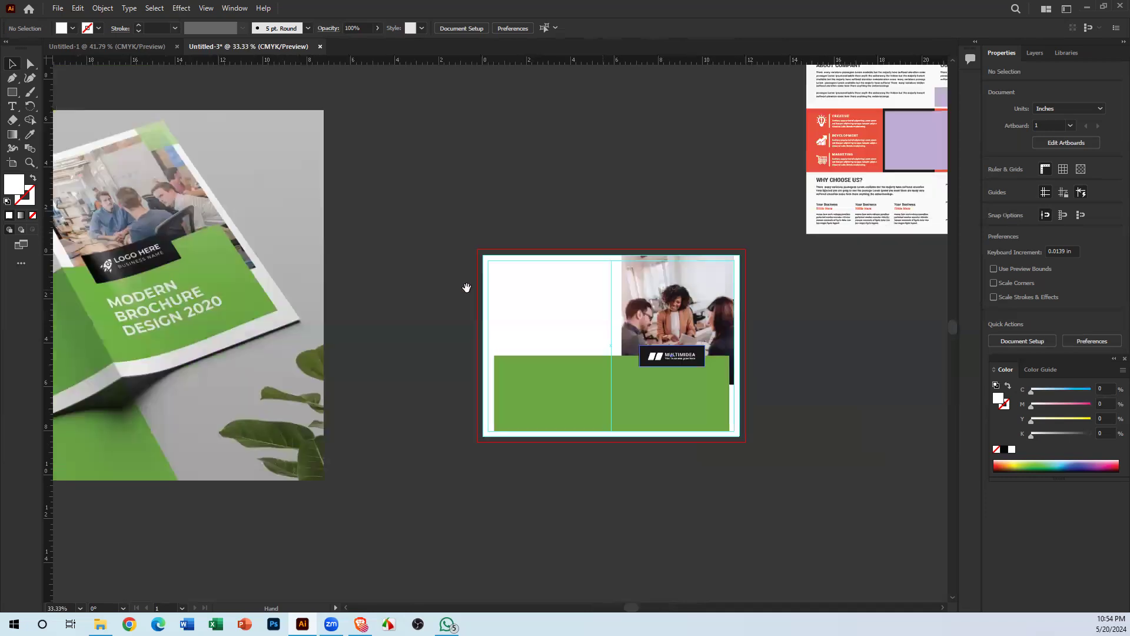
Step: Duplicate the large green band above the artboard and resize the copy to a square about 2.39 in per side
{"action": "left_click_drag", "start_coordinate": [617, 385], "coordinate": [597, 454]}
{"action": "left_click_drag", "start_coordinate": [470, 483], "coordinate": [483, 182]}
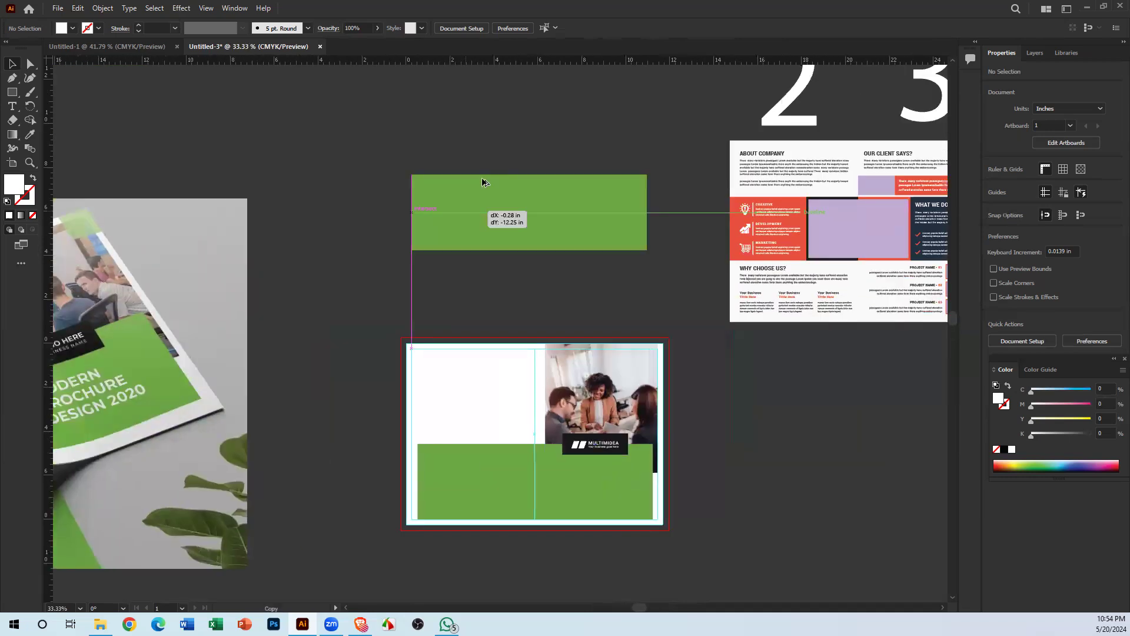
{"action": "left_click_drag", "start_coordinate": [635, 183], "coordinate": [450, 196]}
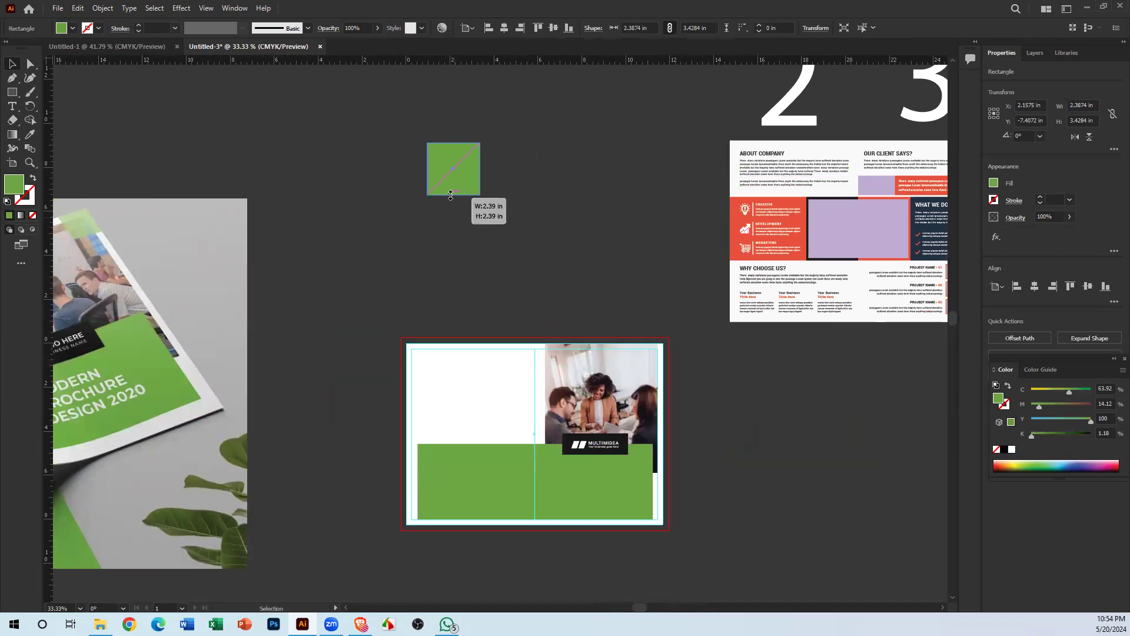
{"action": "left_click_drag", "start_coordinate": [531, 216], "coordinate": [496, 213]}
Step: Move the green square to the front cover's upper-right page corner and shrink it to about 1.82 in per side
{"action": "left_click_drag", "start_coordinate": [450, 168], "coordinate": [634, 368]}
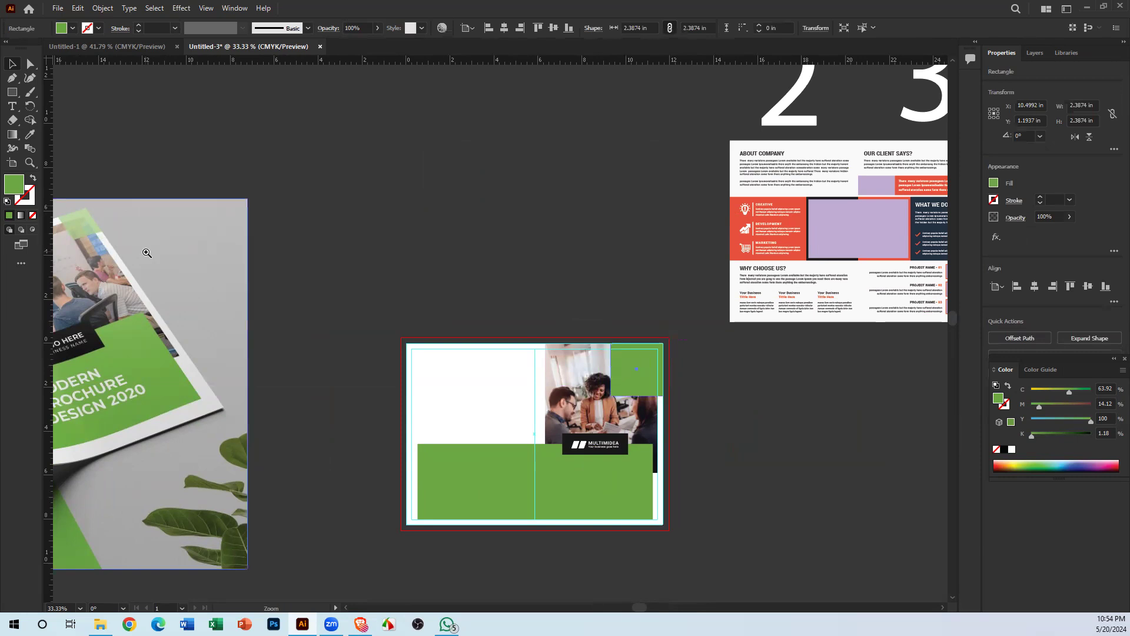
{"action": "left_click", "coordinate": [150, 256], "text": "ctrl"}
{"action": "left_click", "coordinate": [150, 256], "text": "ctrl"}
{"action": "left_click_drag", "start_coordinate": [390, 354], "coordinate": [161, 286]}
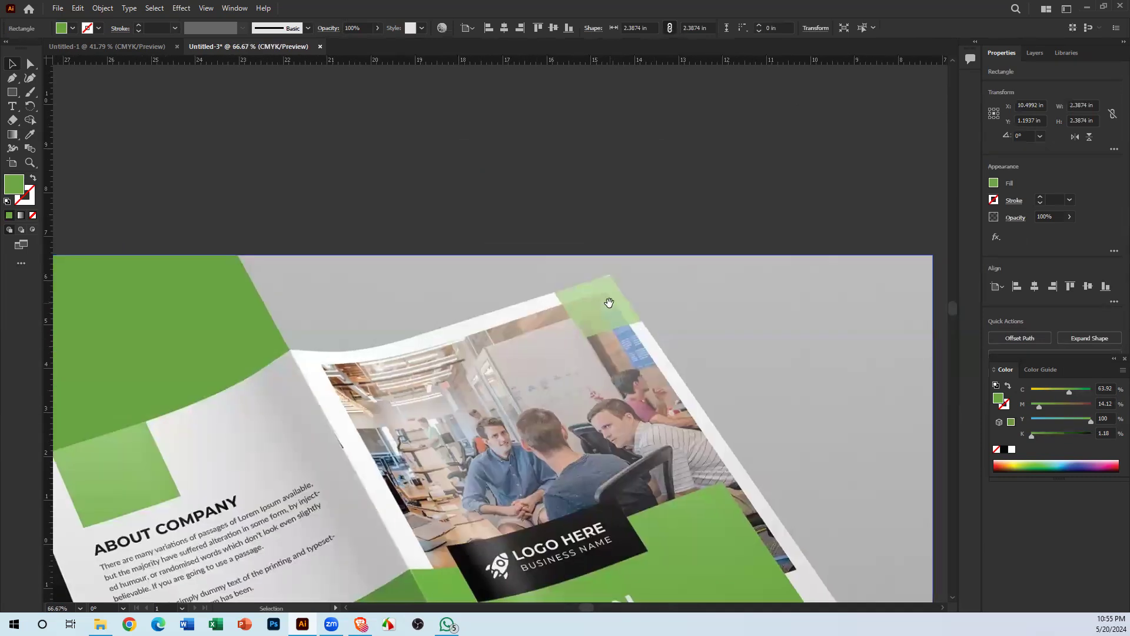
{"action": "left_click_drag", "start_coordinate": [609, 302], "coordinate": [12, 294]}
{"action": "left_click_drag", "start_coordinate": [447, 365], "coordinate": [169, 320]}
{"action": "left_click_drag", "start_coordinate": [942, 566], "coordinate": [636, 321]}
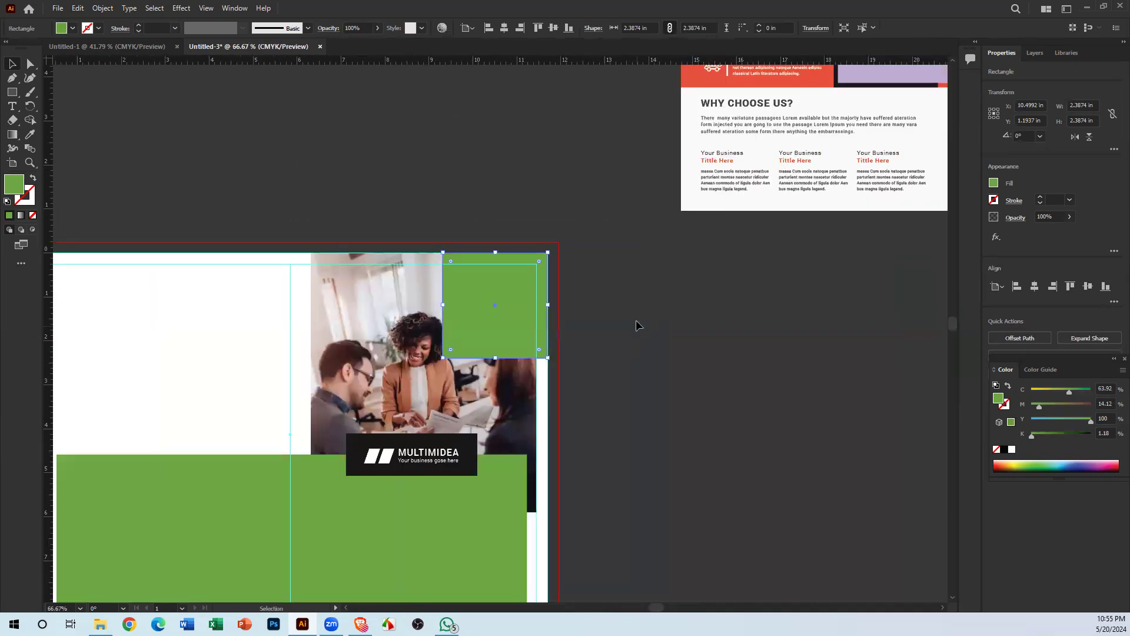
{"action": "left_click_drag", "start_coordinate": [443, 357], "coordinate": [467, 332]}
{"action": "left_click", "coordinate": [671, 354]}
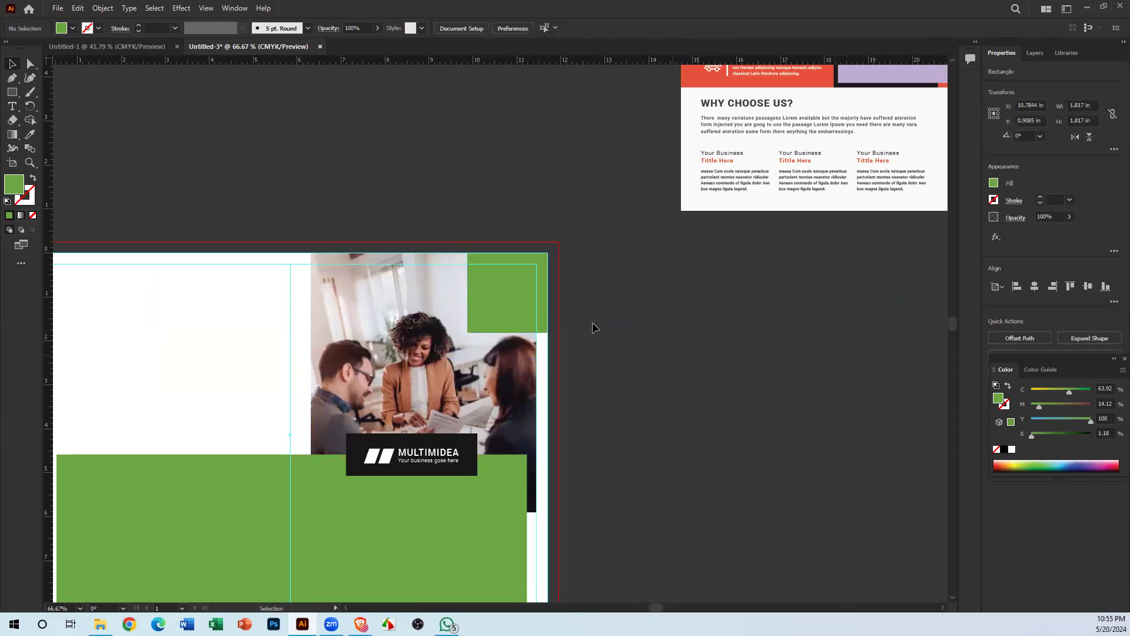
Step: Set the opacity of the green square at the front cover's corner to 50%
{"action": "left_click", "coordinate": [510, 285]}
{"action": "left_click", "coordinate": [374, 28]}
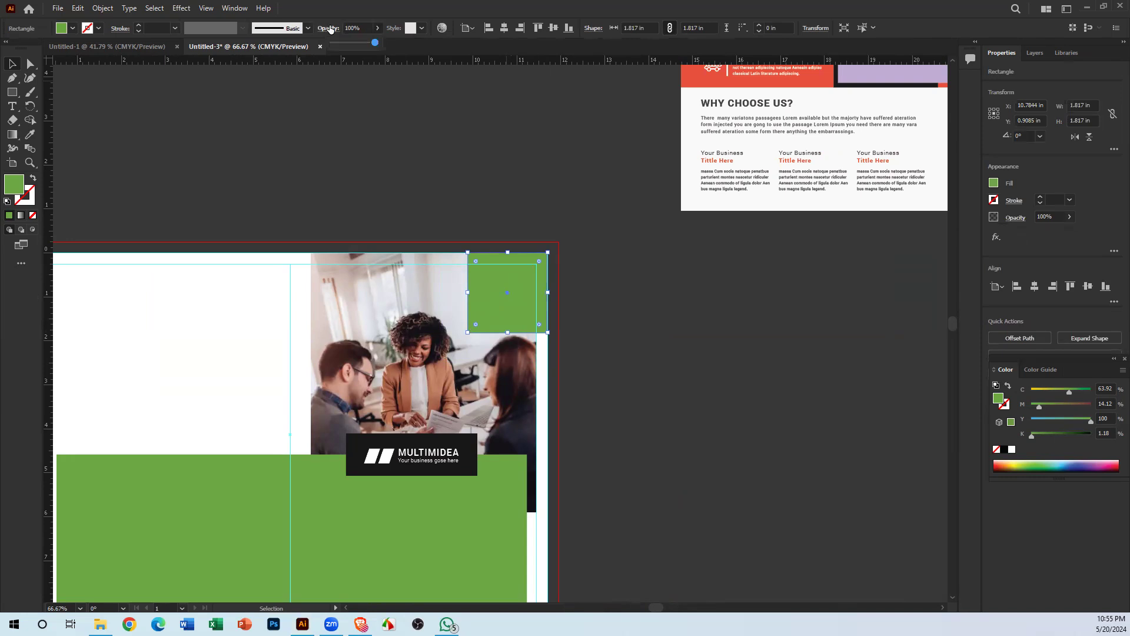
{"action": "left_click", "coordinate": [354, 52]}
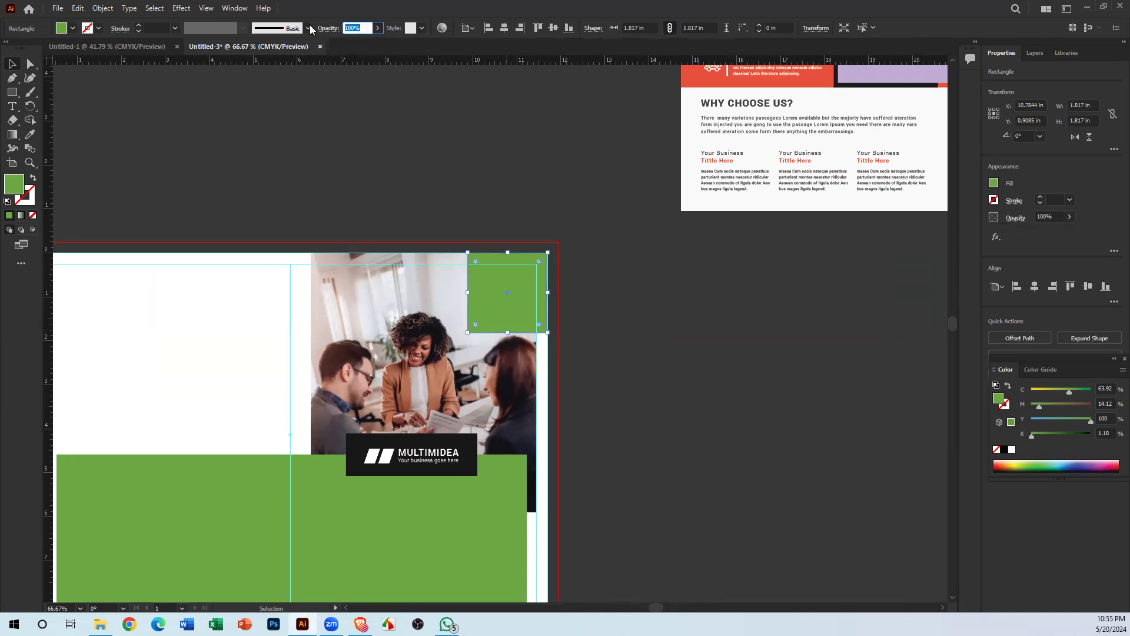
{"action": "type", "text": "50"}
{"action": "key", "text": "Return"}
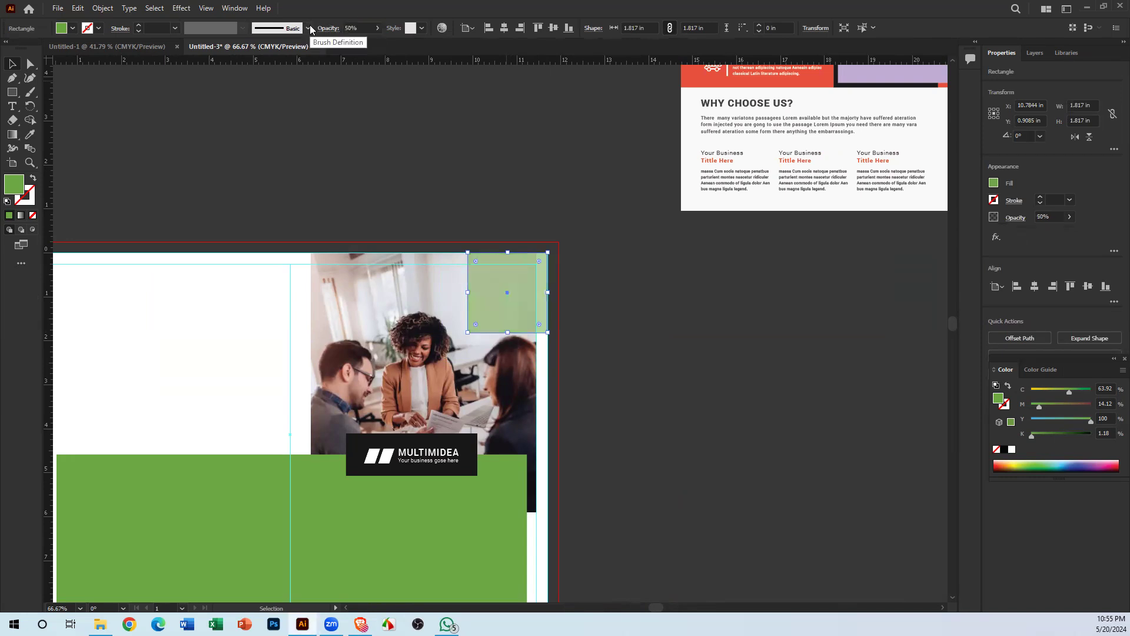
Step: Set the opacity of the green square at the front cover's corner to 70%
{"action": "left_click_drag", "start_coordinate": [356, 28], "coordinate": [245, 8]}
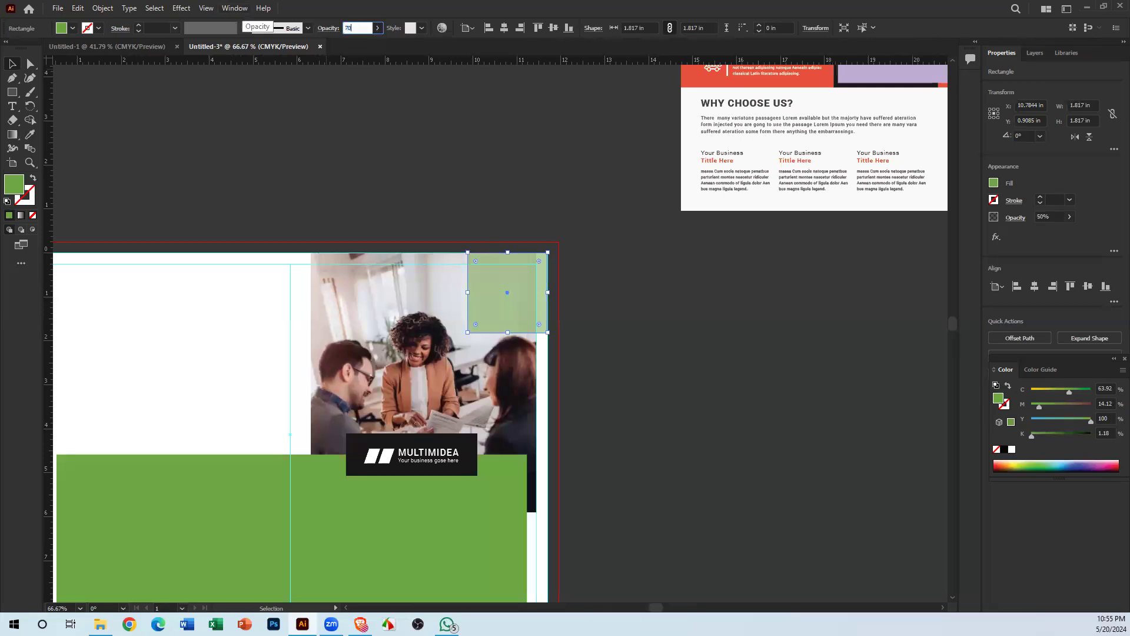
{"action": "type", "text": "70"}
{"action": "key", "text": "Return"}
{"action": "left_click", "coordinate": [647, 333]}
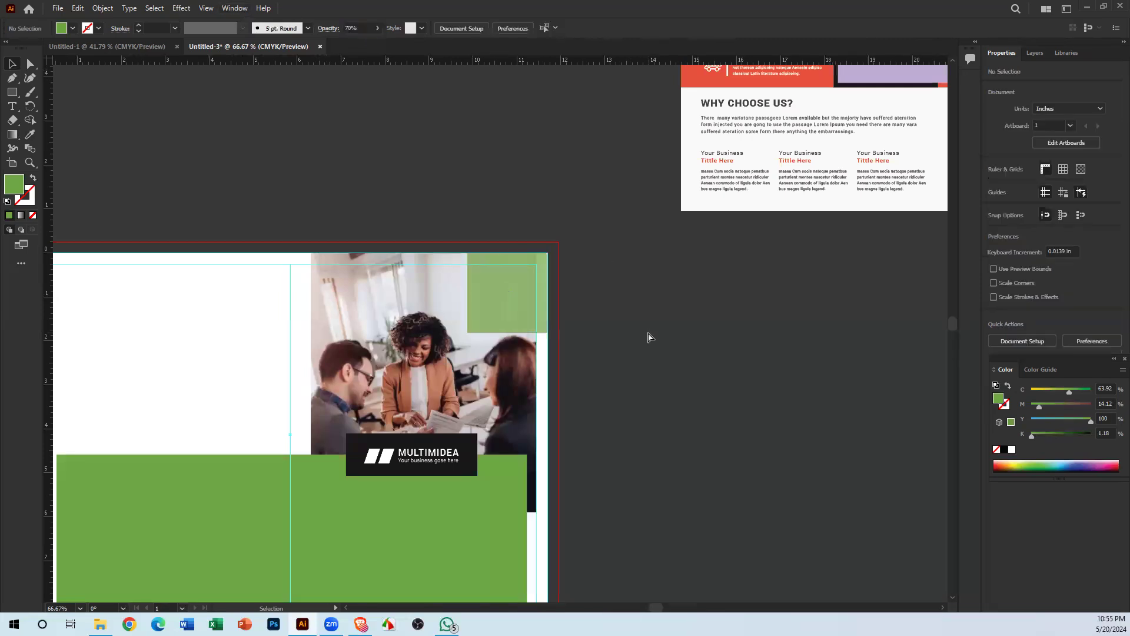
Step: Duplicate the translucent green square onto the back cover's upper edge and set the copy's opacity to 100%
{"action": "key", "text": "ctrl+minus"}
{"action": "key", "text": "ctrl+minus"}
{"action": "key", "text": "ctrl+minus"}
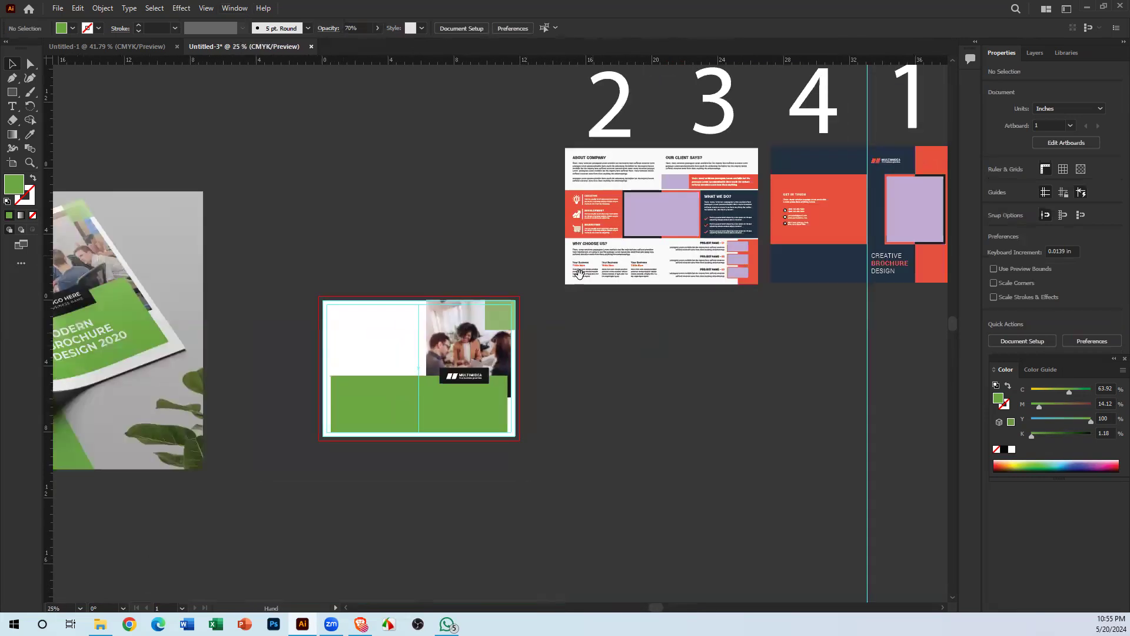
{"action": "left_click_drag", "start_coordinate": [578, 273], "coordinate": [1082, 375]}
{"action": "left_click_drag", "start_coordinate": [459, 422], "coordinate": [370, 285]}
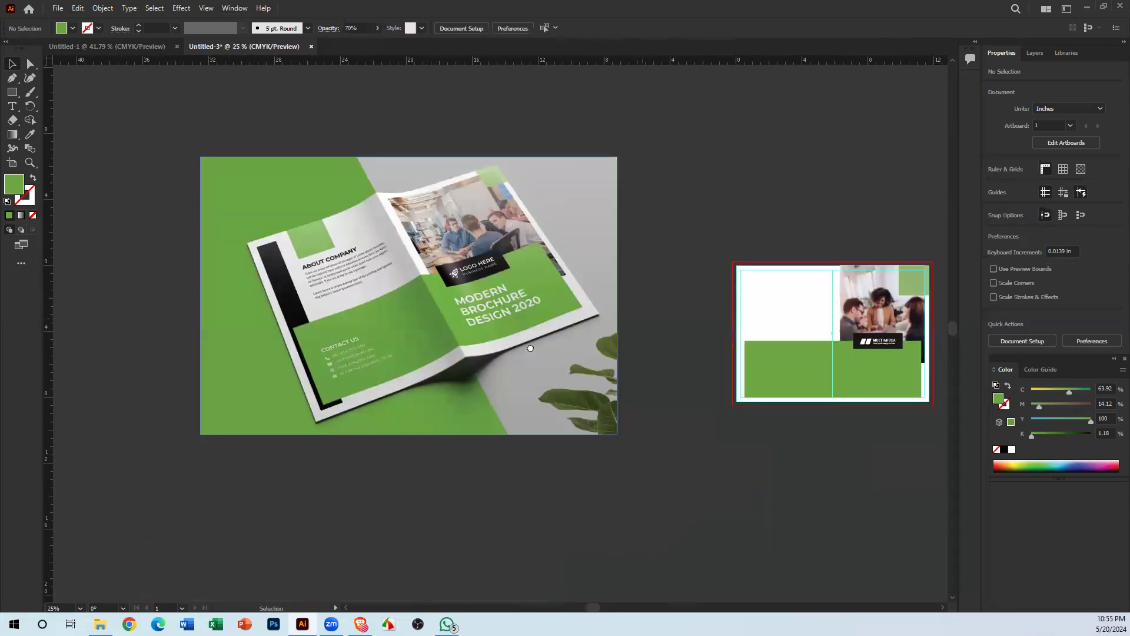
{"action": "left_click_drag", "start_coordinate": [530, 348], "coordinate": [356, 371]}
{"action": "left_click_drag", "start_coordinate": [742, 312], "coordinate": [591, 309]}
{"action": "scroll", "coordinate": [930, 205], "scroll_direction": "up", "scroll_amount": 3}
{"action": "left_click_drag", "start_coordinate": [538, 351], "coordinate": [821, 229]}
{"action": "left_click", "coordinate": [360, 29]}
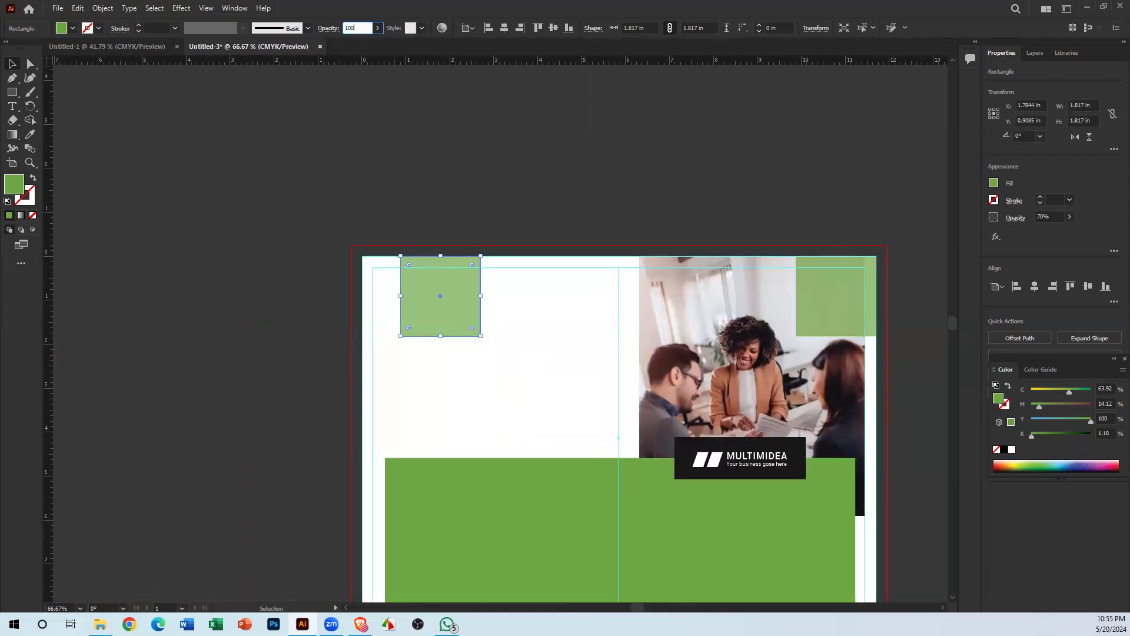
{"action": "key", "text": "Return"}
Step: Duplicate the back cover's green square toward the upper-left page corner and recolor the copy with the black sampled from the mockup's strip
{"action": "key", "text": "ctrl+minus"}
{"action": "key", "text": "ctrl+minus"}
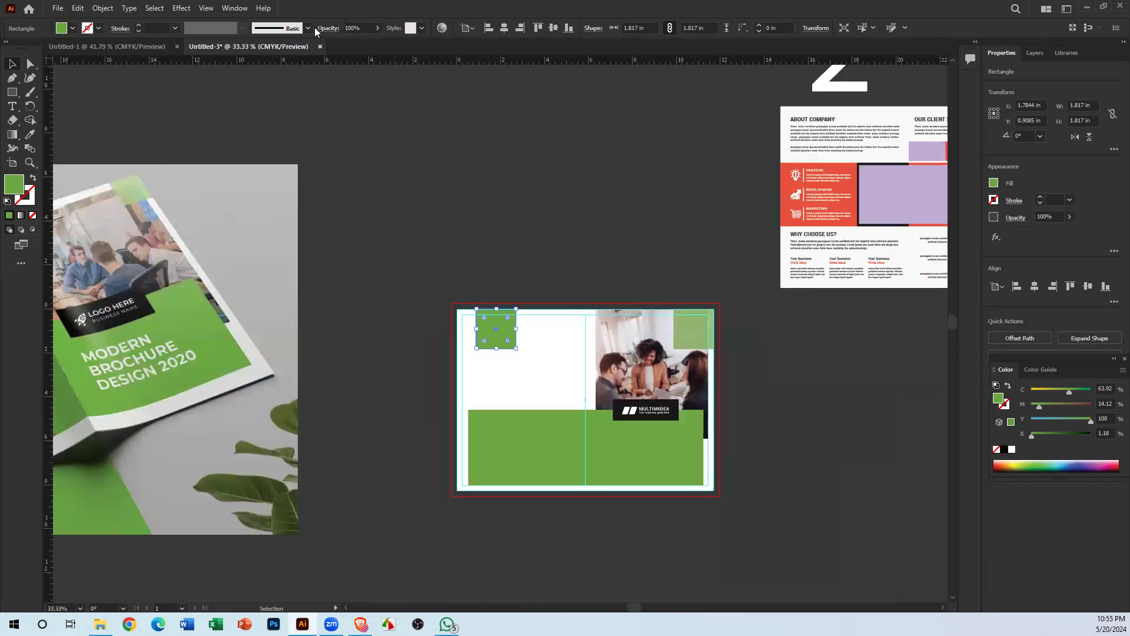
{"action": "left_click_drag", "start_coordinate": [318, 313], "coordinate": [507, 275]}
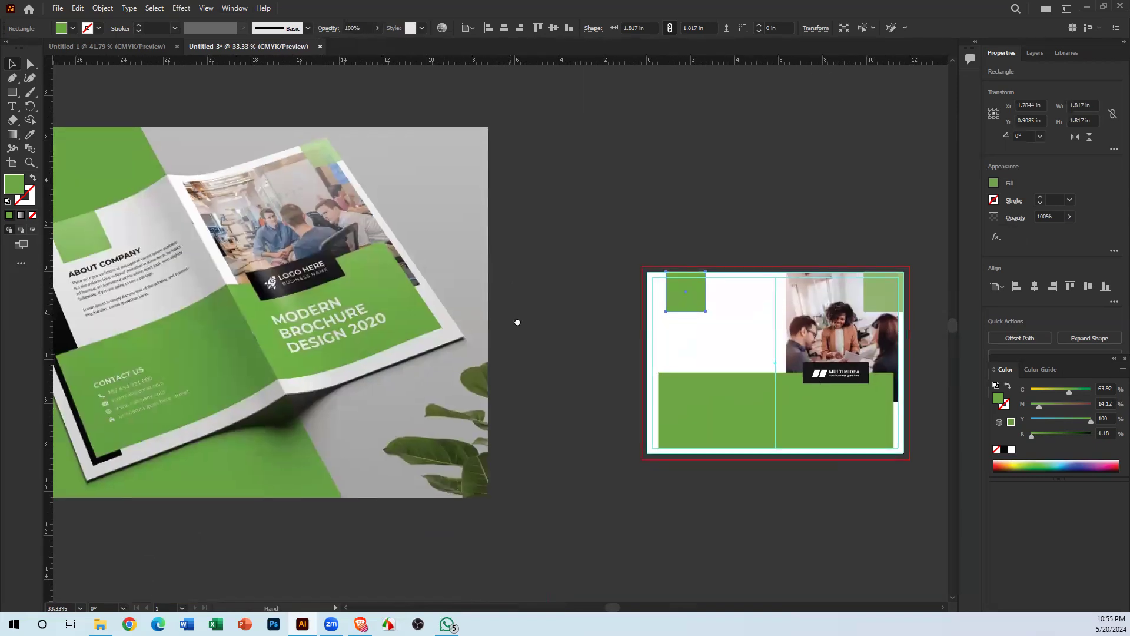
{"action": "left_click_drag", "start_coordinate": [517, 323], "coordinate": [621, 318]}
{"action": "left_click_drag", "start_coordinate": [796, 298], "coordinate": [775, 300]}
{"action": "key", "text": "i"}
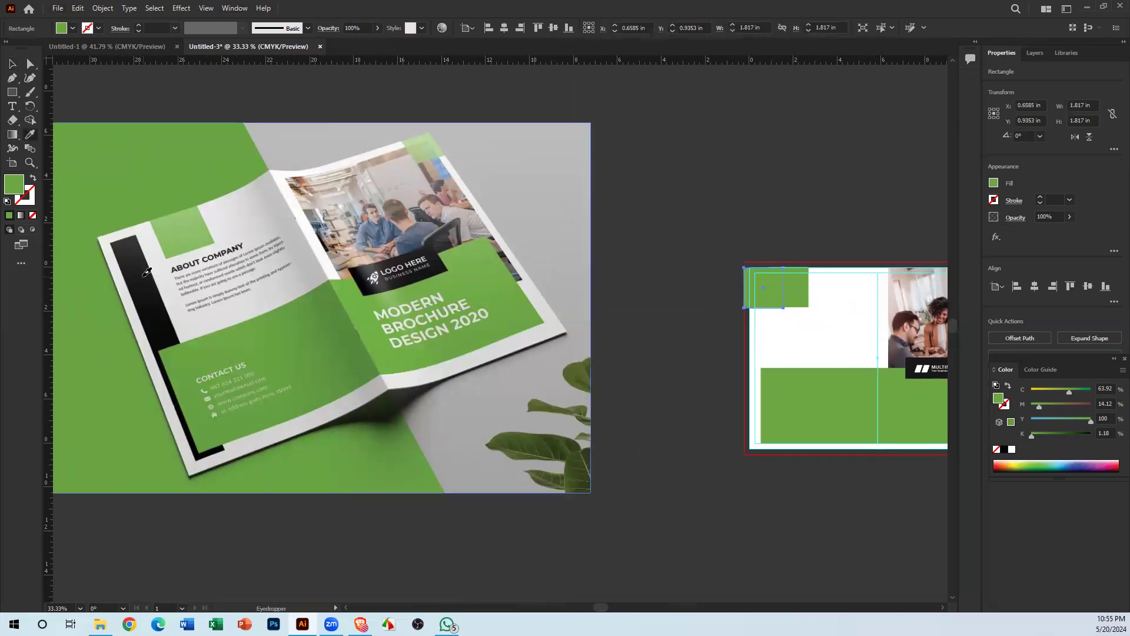
{"action": "left_click", "coordinate": [146, 271]}
{"action": "left_click", "coordinate": [9, 63]}
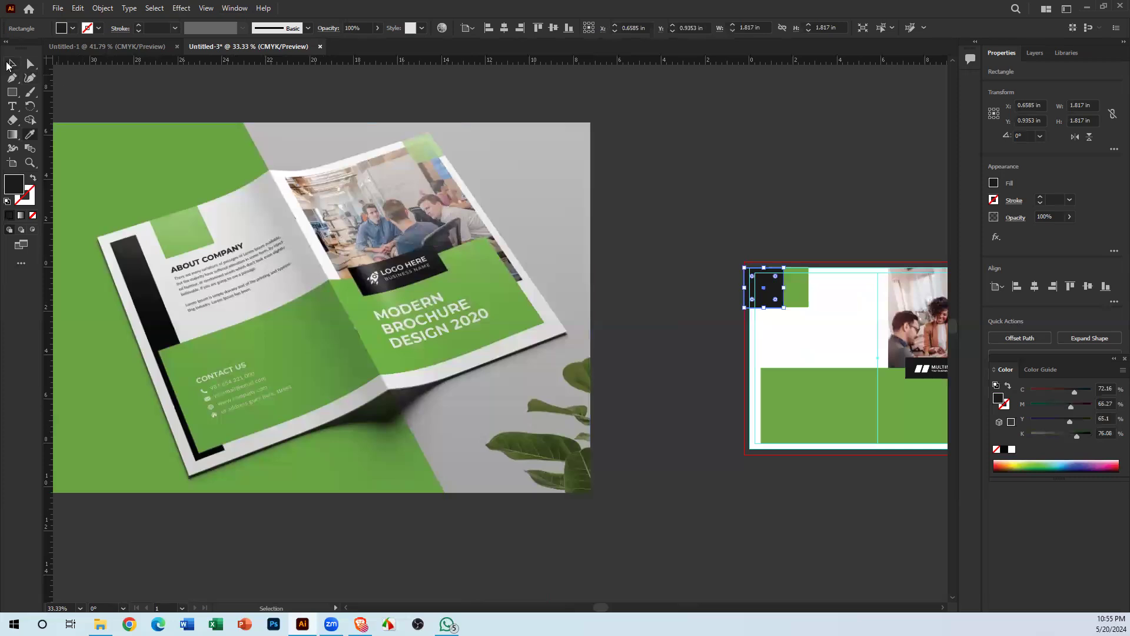
Step: Align the black square with the page's upper edge and trim its left side to the page edge, making it about 1.55 in wide
{"action": "left_click", "coordinate": [755, 318], "text": "ctrl"}
{"action": "left_click", "coordinate": [755, 317], "text": "ctrl"}
{"action": "left_click_drag", "start_coordinate": [532, 347], "coordinate": [785, 344]}
{"action": "left_click", "coordinate": [446, 262], "text": "ctrl"}
{"action": "left_click", "coordinate": [447, 262], "text": "ctrl"}
{"action": "left_click", "coordinate": [447, 263], "text": "ctrl"}
{"action": "left_click_drag", "start_coordinate": [572, 444], "coordinate": [292, 166]}
{"action": "left_click", "coordinate": [490, 424], "text": "ctrl"}
{"action": "left_click", "coordinate": [468, 404], "text": "ctrl"}
{"action": "left_click_drag", "start_coordinate": [235, 70], "coordinate": [440, 389]}
{"action": "left_click_drag", "start_coordinate": [307, 436], "coordinate": [290, 315]}
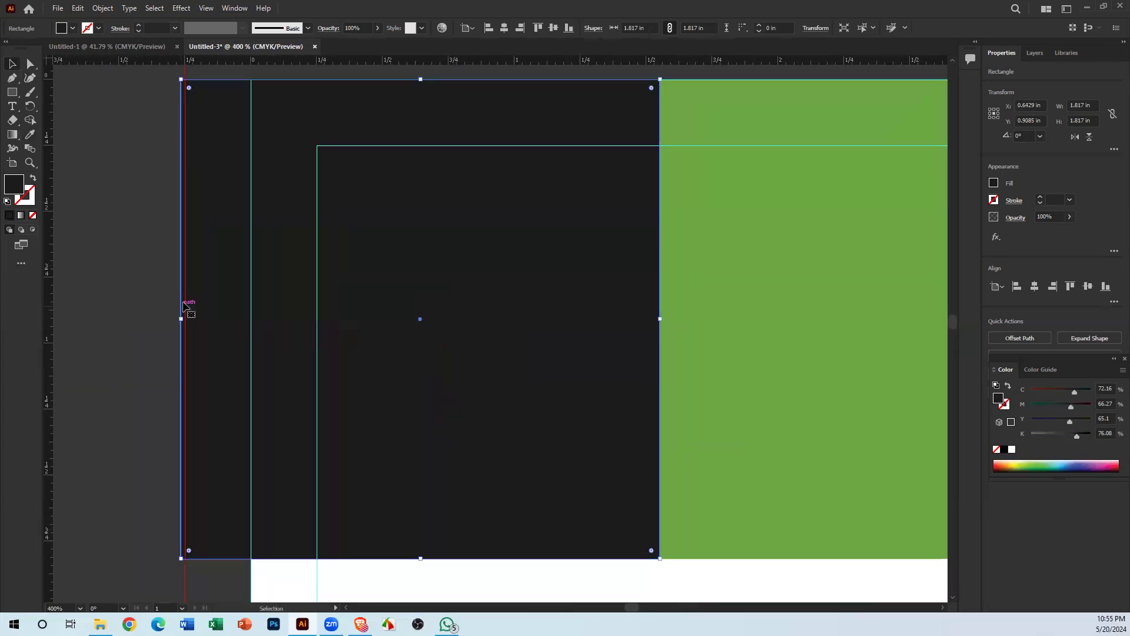
{"action": "left_click_drag", "start_coordinate": [183, 320], "coordinate": [253, 348]}
{"action": "left_click_drag", "start_coordinate": [252, 348], "coordinate": [252, 348]}
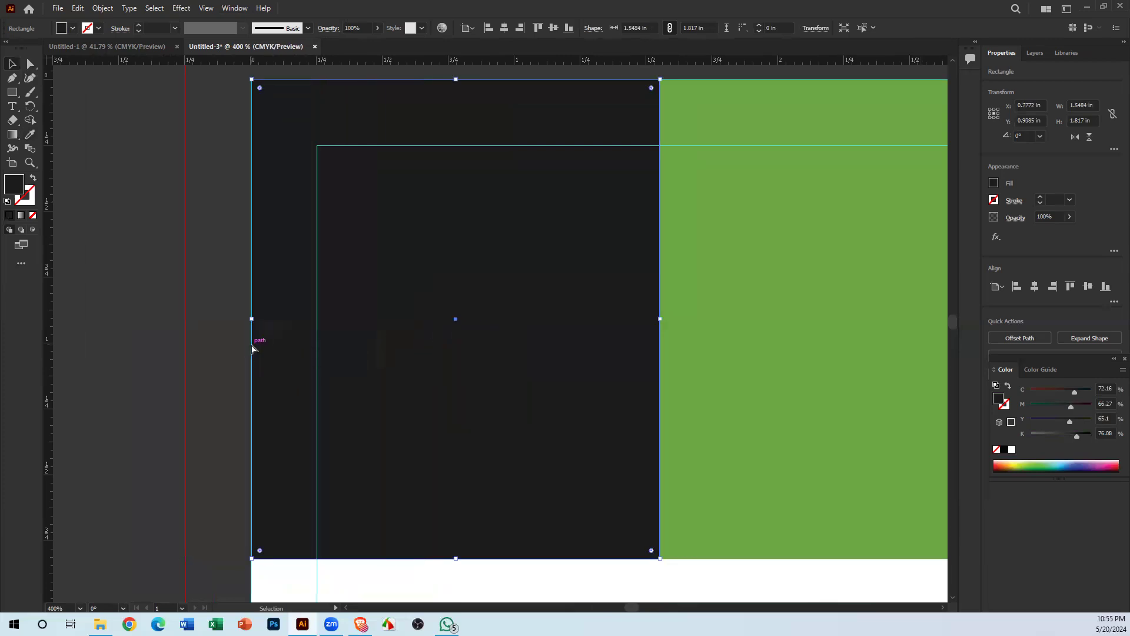
Step: Narrow the black rectangle to about 0.77 in wide and shift the back cover's green square farther right of it
{"action": "key", "text": "ctrl+minus"}
{"action": "key", "text": "ctrl+minus"}
{"action": "key", "text": "ctrl+minus"}
{"action": "key", "text": "ctrl+minus"}
{"action": "key", "text": "ctrl+minus"}
{"action": "key", "text": "ctrl+minus"}
{"action": "key", "text": "ctrl+minus"}
{"action": "key", "text": "ctrl+minus"}
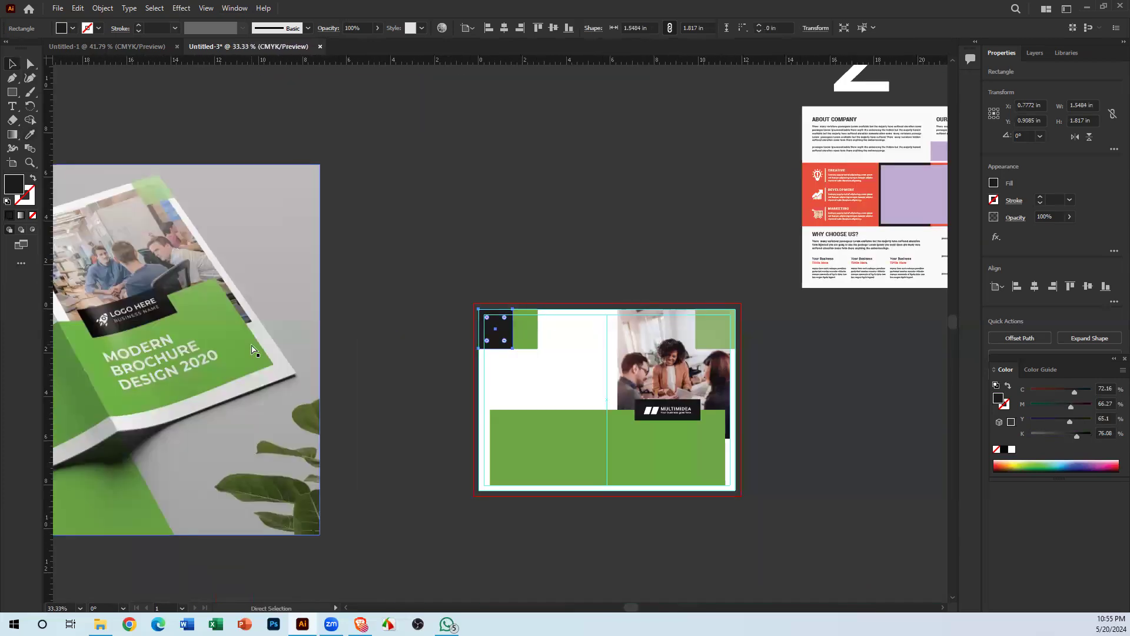
{"action": "key", "text": "space"}
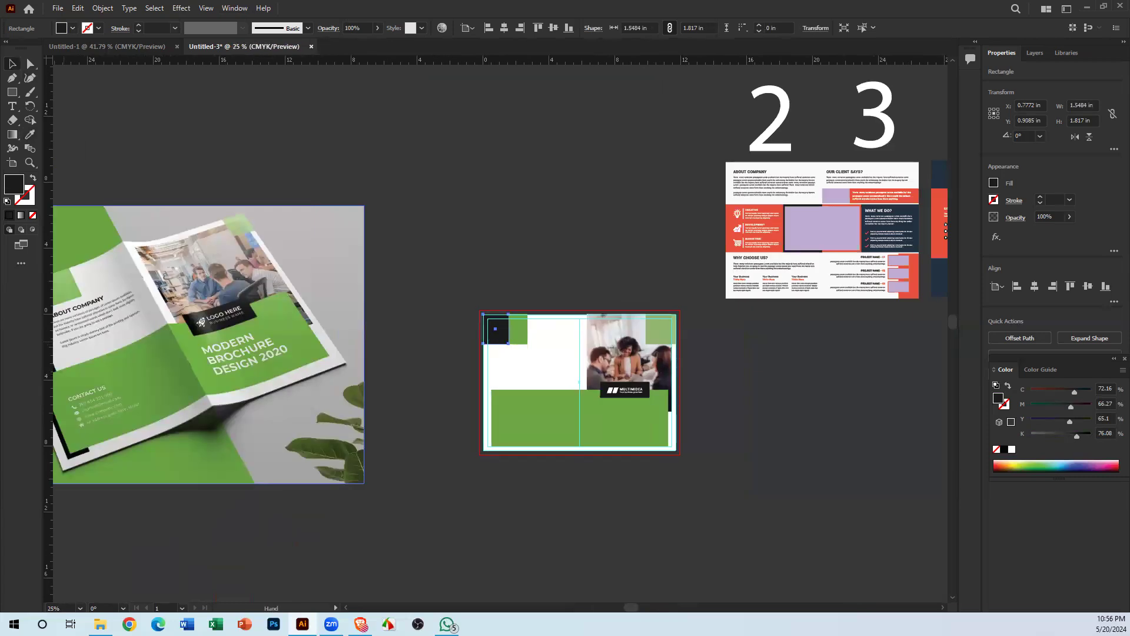
{"action": "left_click_drag", "start_coordinate": [517, 523], "coordinate": [610, 509]}
{"action": "left_click_drag", "start_coordinate": [533, 400], "coordinate": [508, 457]}
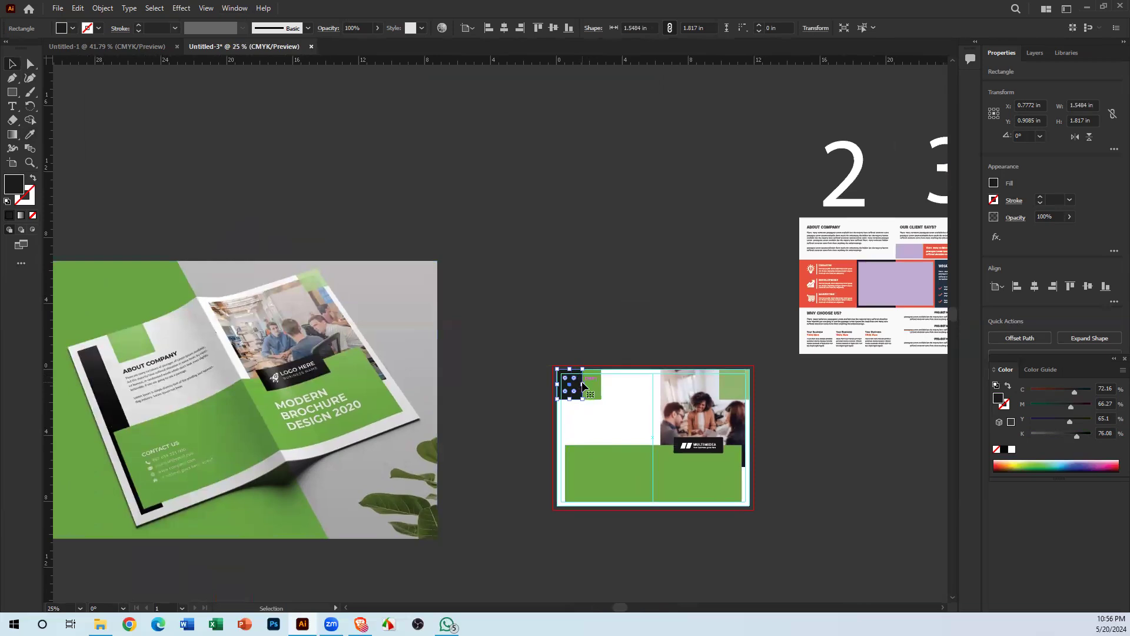
{"action": "mouse_move", "coordinate": [583, 384]}
{"action": "left_mouse_down"}
{"action": "mouse_move", "coordinate": [525, 384]}
{"action": "mouse_move", "coordinate": [605, 383]}
{"action": "left_mouse_up"}
{"action": "left_click", "coordinate": [571, 412], "text": "ctrl"}
{"action": "left_click_drag", "start_coordinate": [683, 435], "coordinate": [825, 439]}
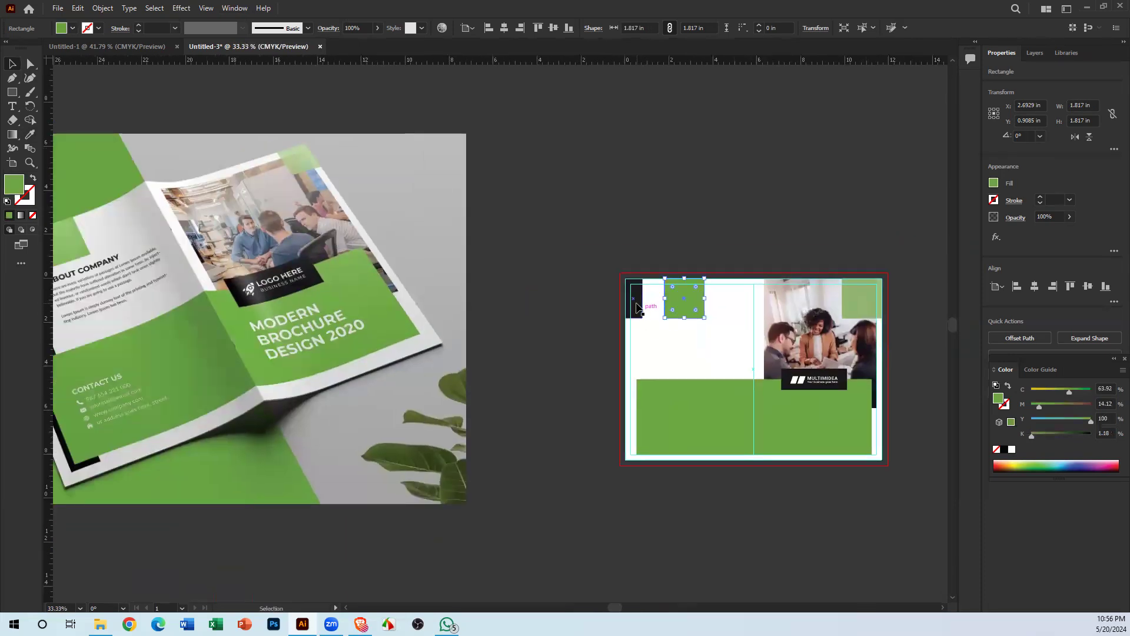
Step: Extend the black rectangle down to the page's lower edge as a full-height strip about 8.27 in tall
{"action": "left_click", "coordinate": [636, 307]}
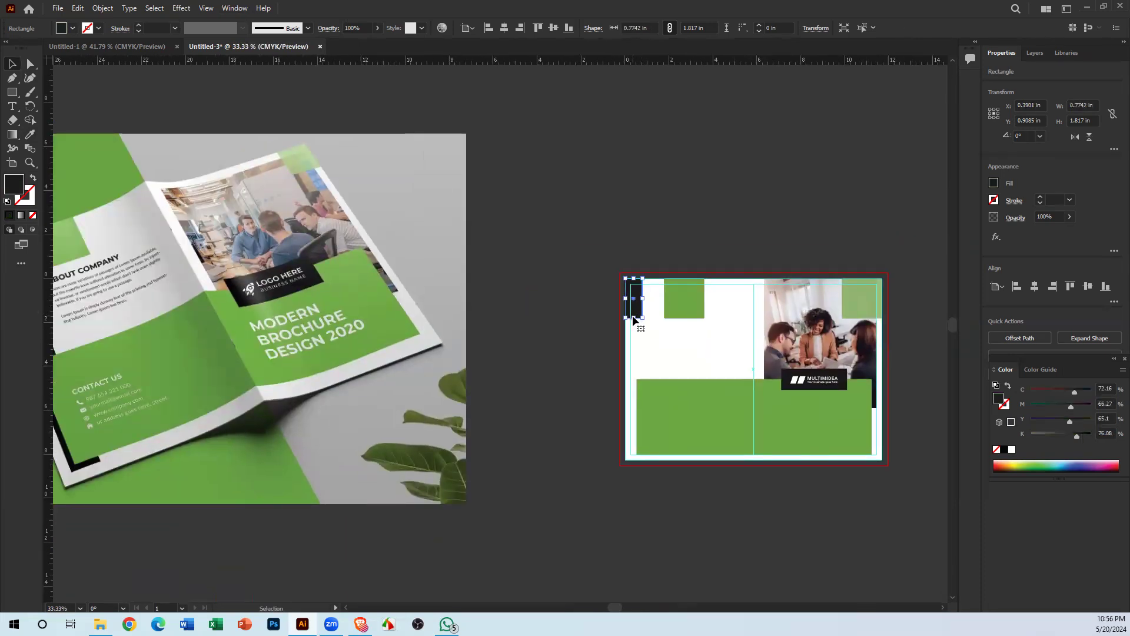
{"action": "left_click_drag", "start_coordinate": [634, 318], "coordinate": [647, 458]}
{"action": "left_click", "coordinate": [658, 492]}
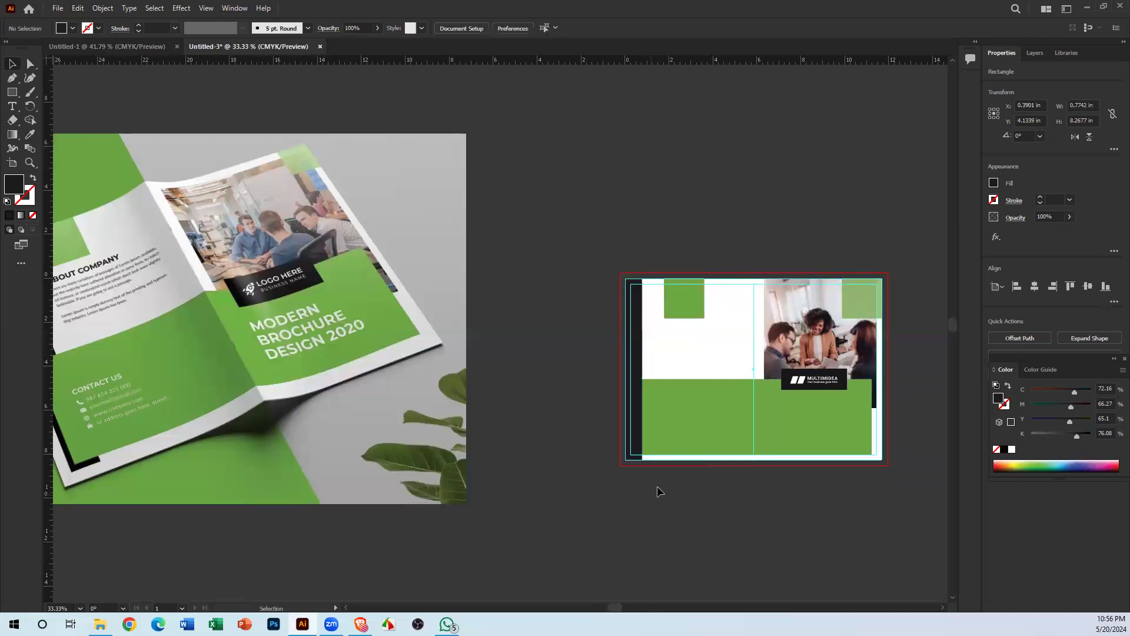
Step: Bring the black strip on the back cover to the front of the stacking order
{"action": "key", "text": "ctrl+="}
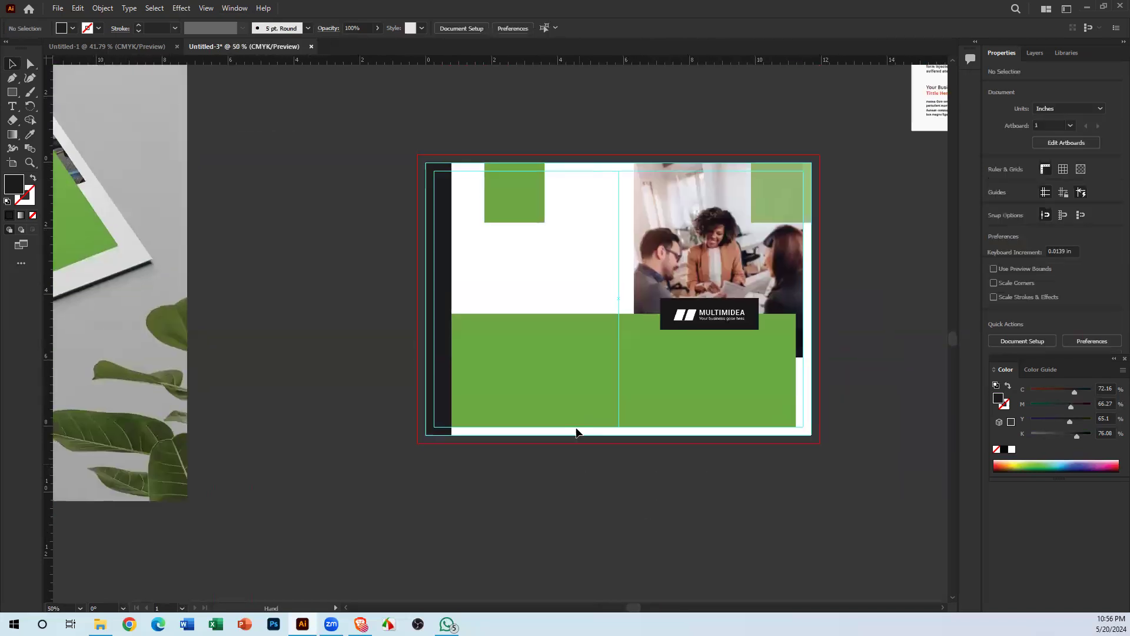
{"action": "right_click", "coordinate": [446, 239]}
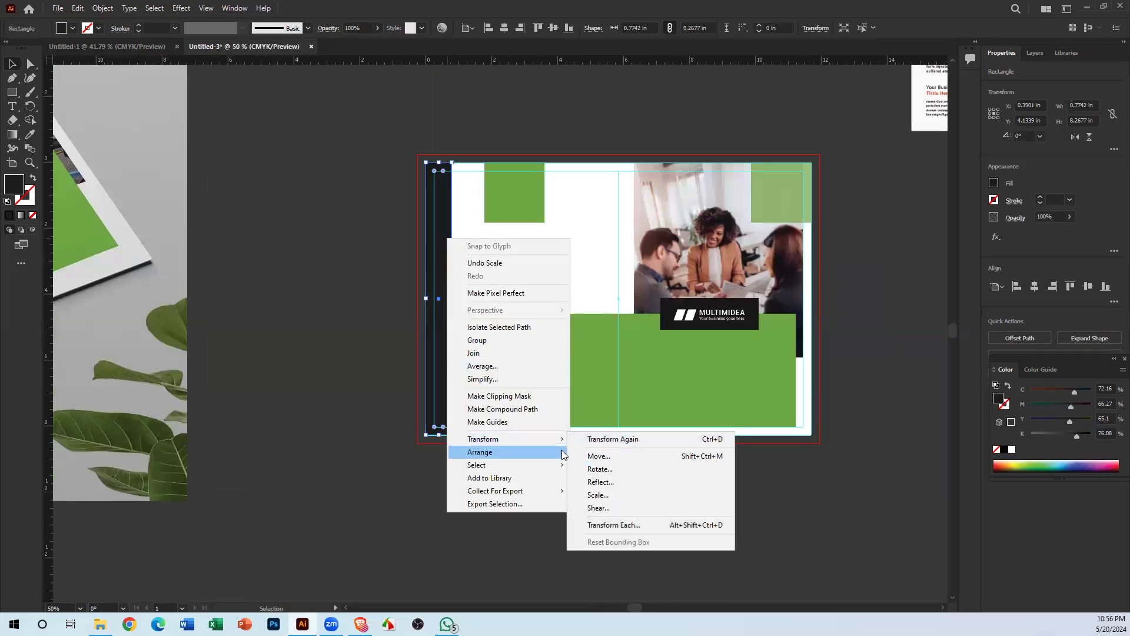
{"action": "mouse_move", "coordinate": [571, 455]}
{"action": "left_click", "coordinate": [607, 452]}
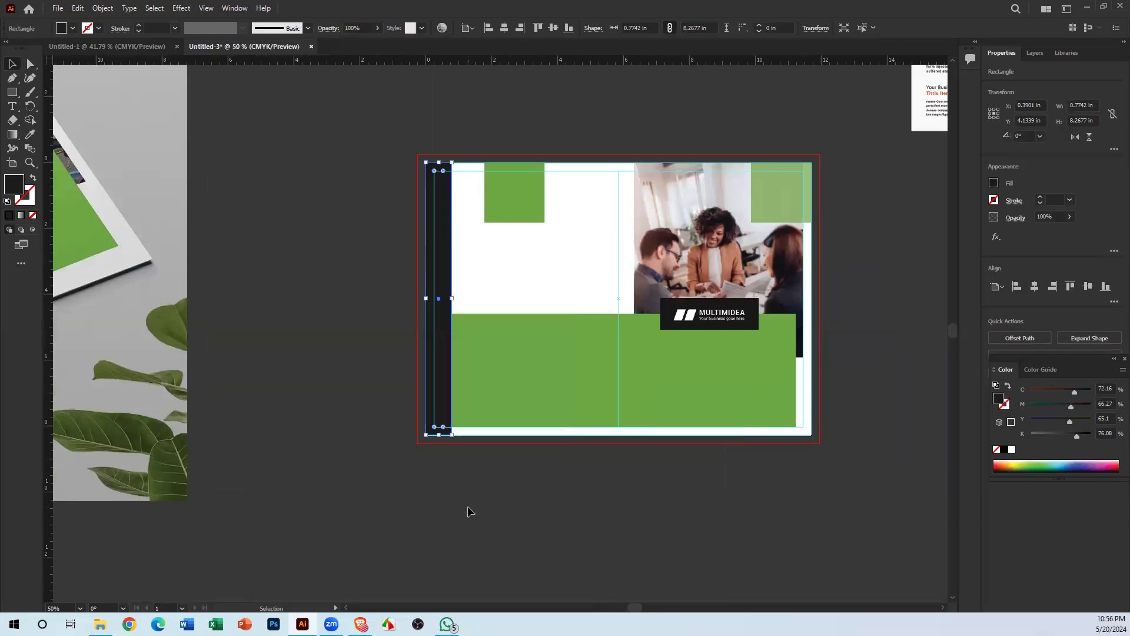
{"action": "left_click", "coordinate": [467, 506]}
Step: Bring the large green rectangle across the front and back covers to the front of the stacking order
{"action": "left_click_drag", "start_coordinate": [492, 437], "coordinate": [422, 398]}
{"action": "right_click", "coordinate": [708, 381]}
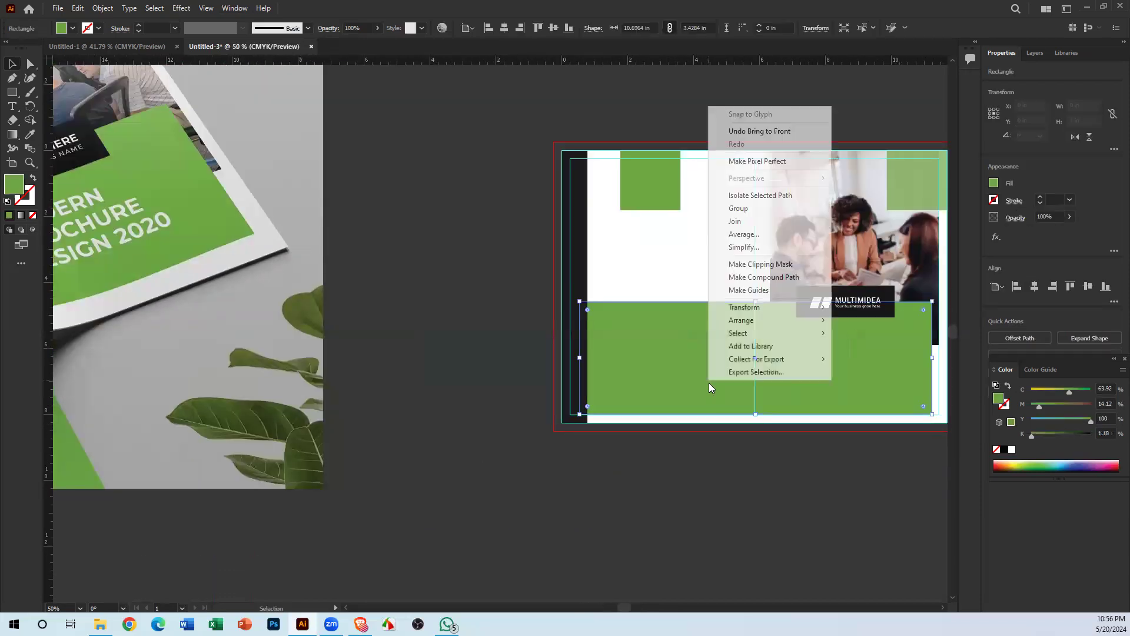
{"action": "left_click", "coordinate": [858, 319]}
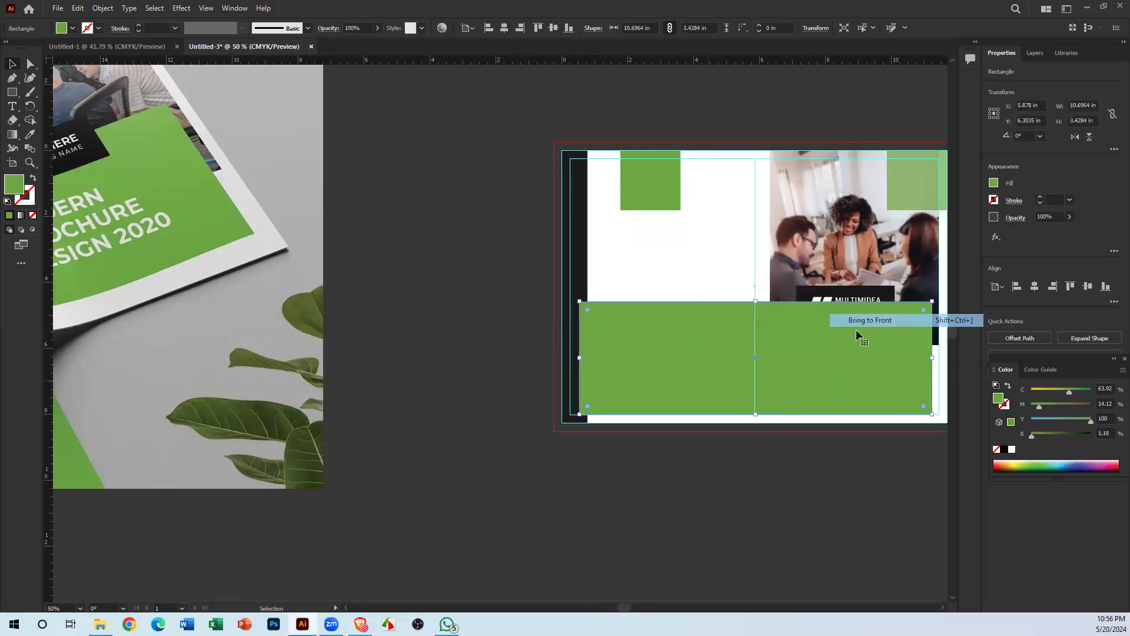
{"action": "left_click", "coordinate": [641, 492]}
Step: Compare the overlap of the green band and black strip on the spread with the reference brochure mockup
{"action": "key", "text": "space"}
{"action": "left_click_drag", "start_coordinate": [505, 424], "coordinate": [865, 315]}
{"action": "left_click_drag", "start_coordinate": [378, 408], "coordinate": [588, 386]}
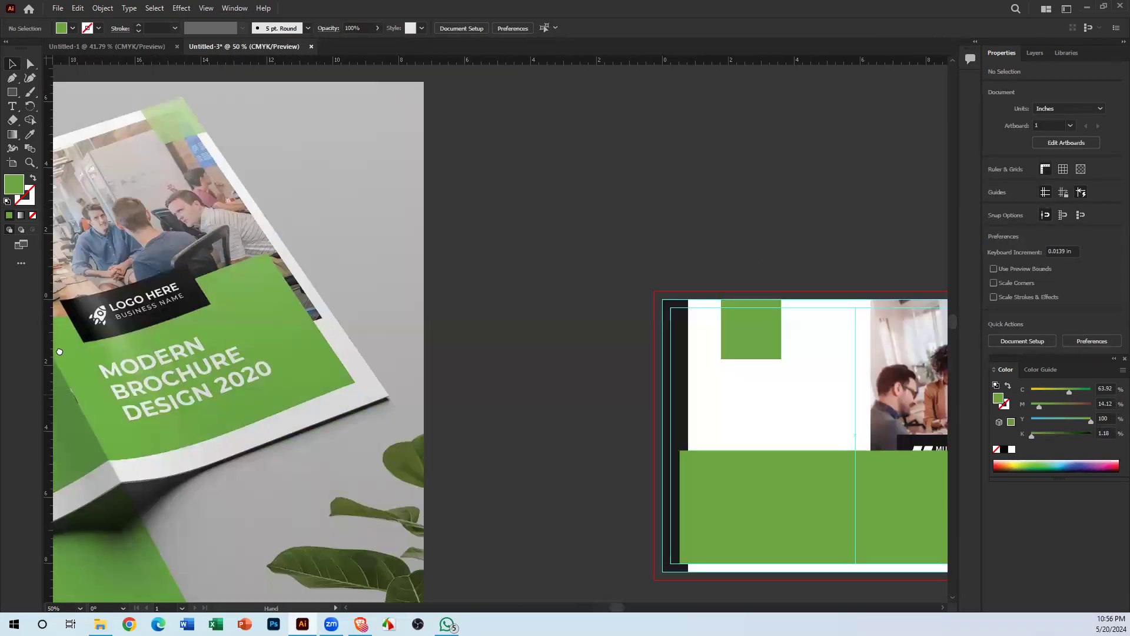
{"action": "left_click_drag", "start_coordinate": [350, 419], "coordinate": [37, 349]}
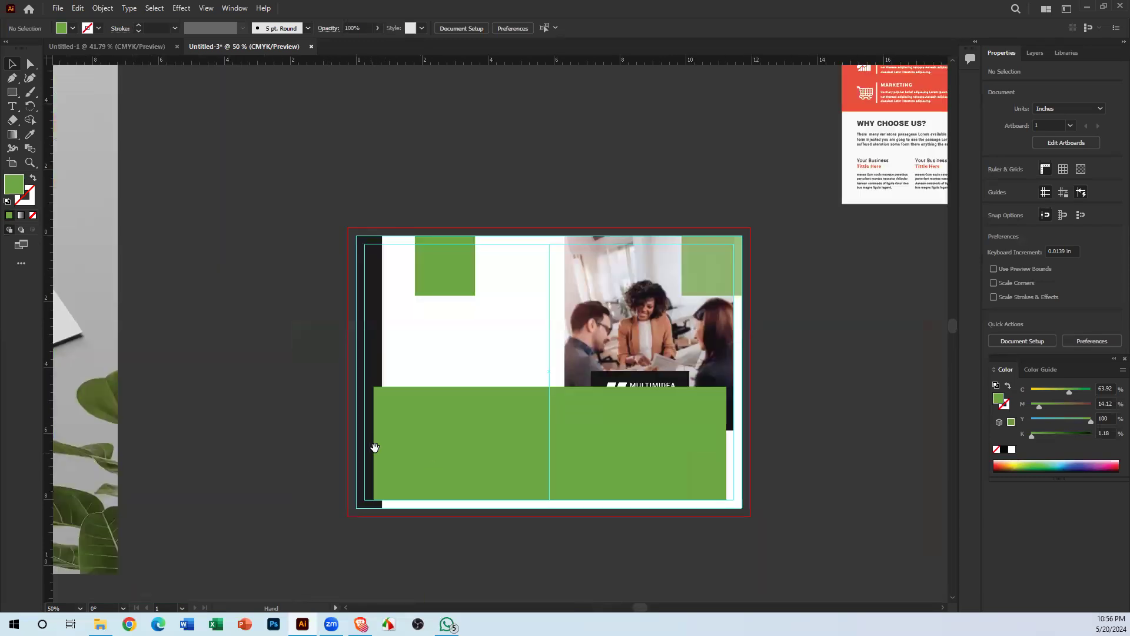
{"action": "left_click_drag", "start_coordinate": [301, 442], "coordinate": [785, 439]}
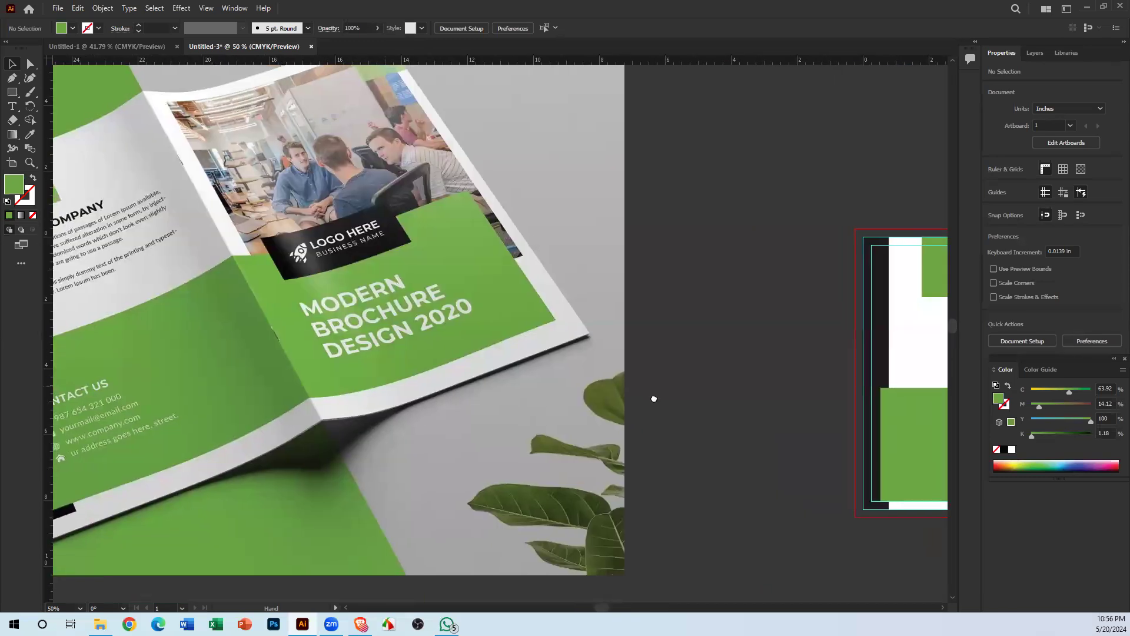
{"action": "left_click_drag", "start_coordinate": [653, 398], "coordinate": [919, 409]}
{"action": "left_click_drag", "start_coordinate": [831, 362], "coordinate": [294, 383]}
{"action": "left_click_drag", "start_coordinate": [706, 468], "coordinate": [284, 355]}
Step: Inset the black strip's left edge to the margin guide by shifting the strip right, keeping it about 0.79 in wide
{"action": "scroll", "coordinate": [47, 368], "scroll_direction": "up", "scroll_amount": 1}
{"action": "left_click_drag", "start_coordinate": [47, 368], "coordinate": [378, 350]}
{"action": "left_click_drag", "start_coordinate": [606, 272], "coordinate": [331, 312]}
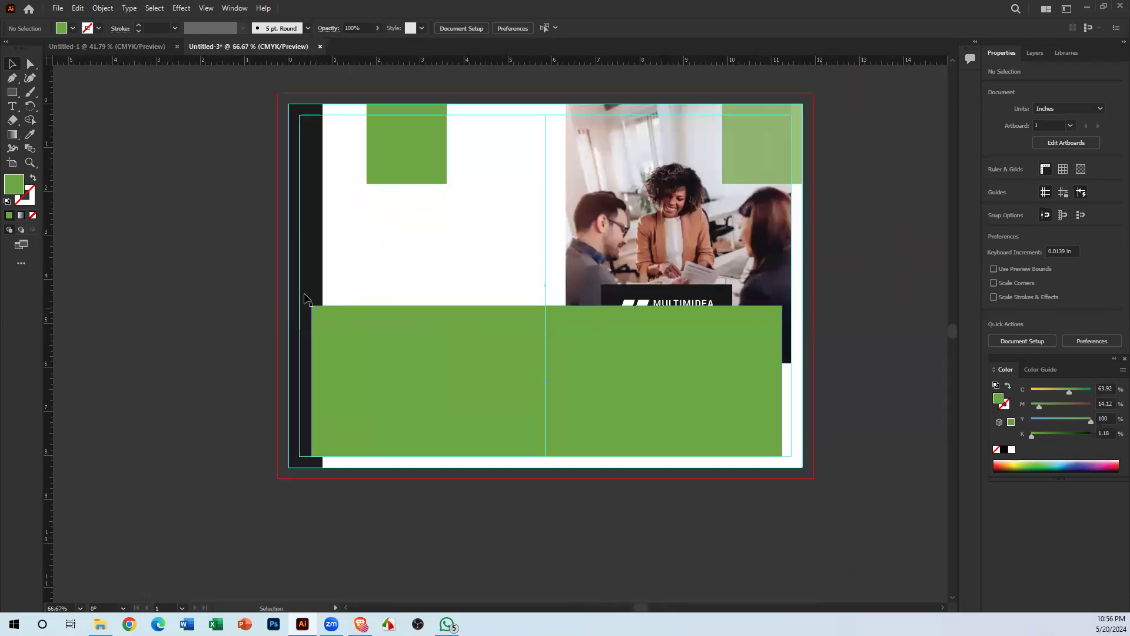
{"action": "left_click", "coordinate": [303, 332], "text": "ctrl"}
{"action": "left_click", "coordinate": [302, 332], "text": "ctrl"}
{"action": "left_click_drag", "start_coordinate": [553, 338], "coordinate": [192, 363]}
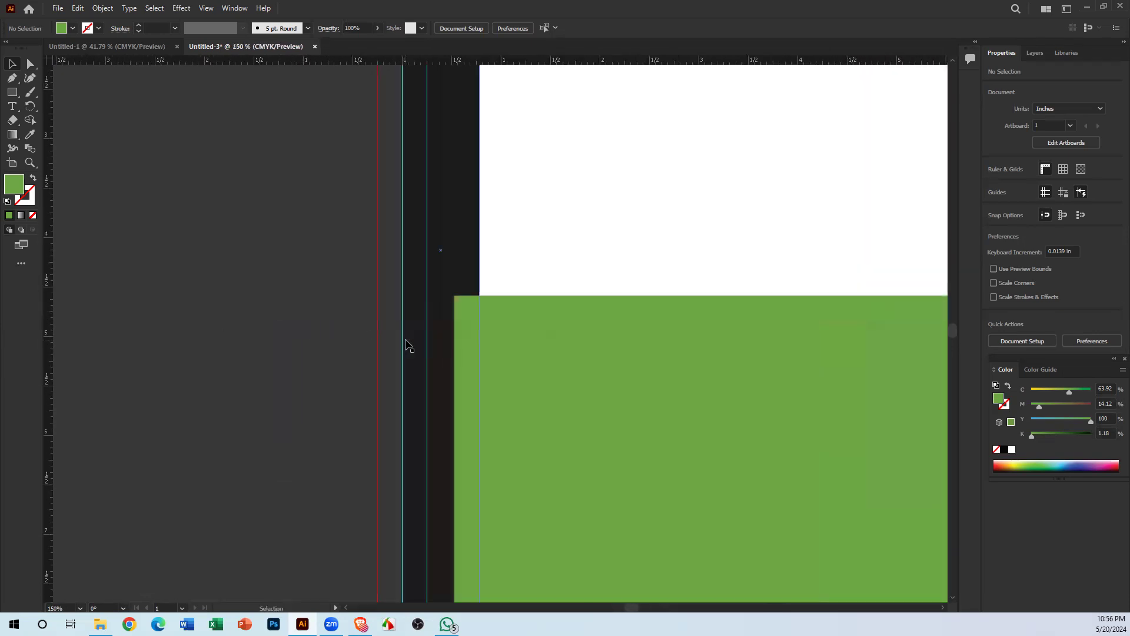
{"action": "left_click", "coordinate": [411, 295]}
{"action": "left_click_drag", "start_coordinate": [402, 251], "coordinate": [504, 251]}
{"action": "left_click", "coordinate": [291, 253]}
{"action": "scroll", "coordinate": [391, 298], "scroll_direction": "left", "scroll_amount": 15}
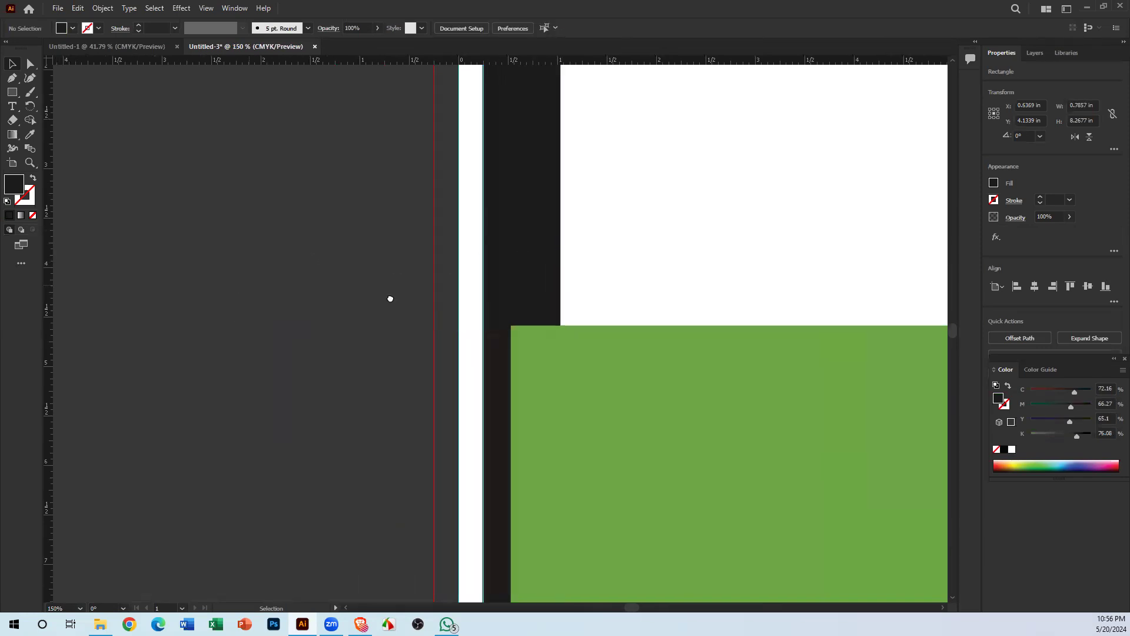
Step: Widen the black strip on the back cover toward the right to about 1.04 in
{"action": "scroll", "coordinate": [471, 452], "scroll_direction": "down", "scroll_amount": 4}
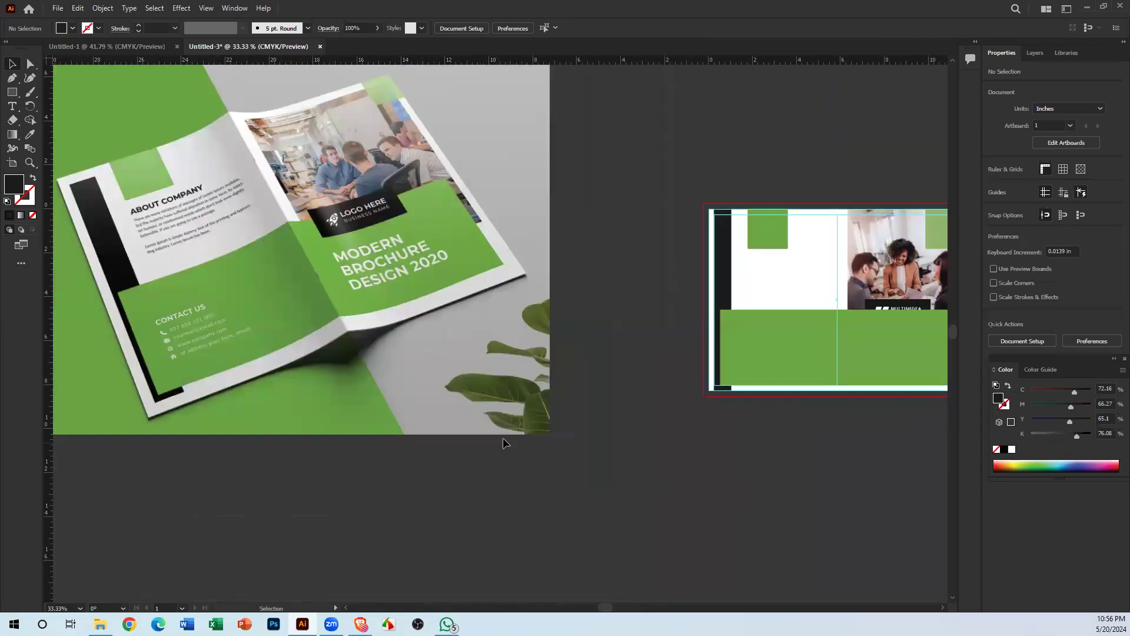
{"action": "left_click_drag", "start_coordinate": [636, 265], "coordinate": [515, 319]}
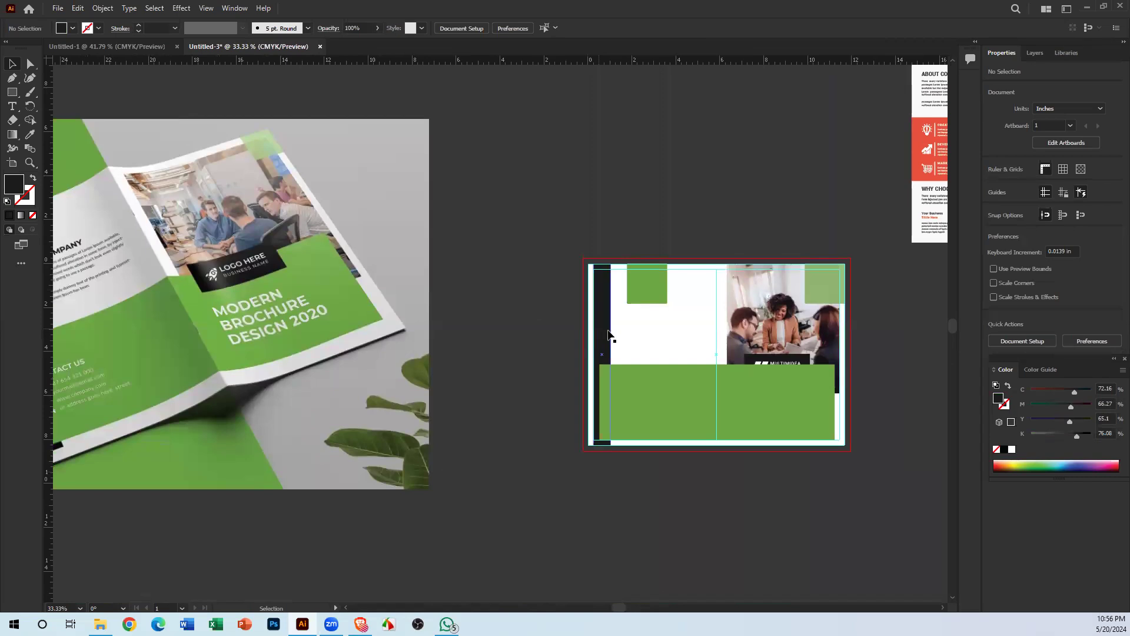
{"action": "left_click", "coordinate": [610, 339]}
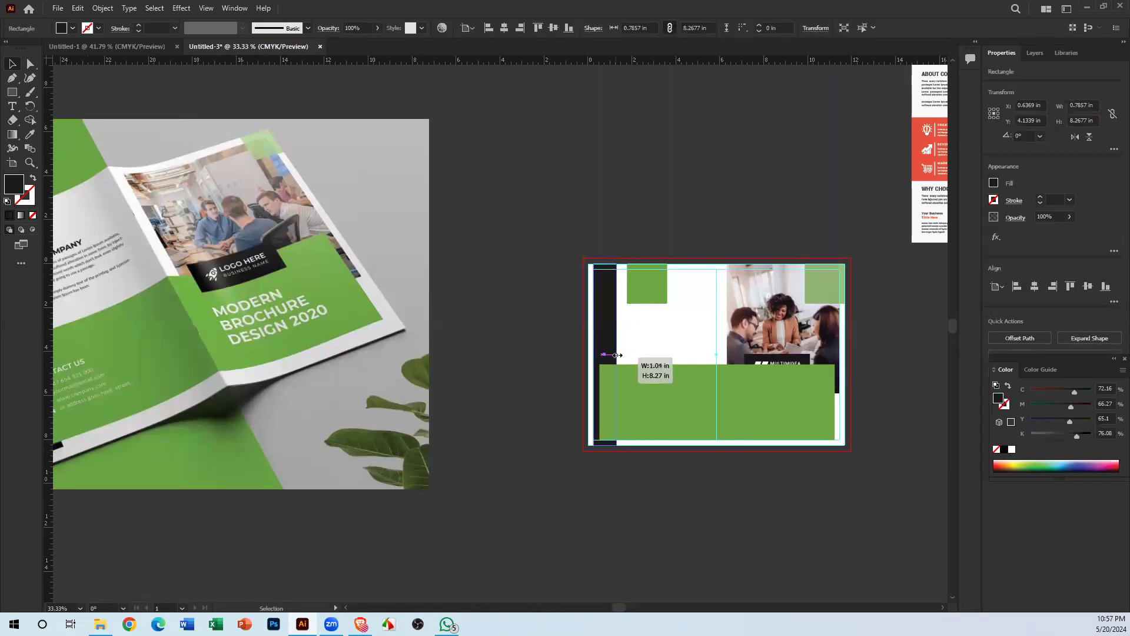
{"action": "left_click", "coordinate": [522, 341]}
Step: Shorten the back cover's green square to about 1.56 in tall and move it about 0.36 in right along the upper edge
{"action": "left_click_drag", "start_coordinate": [529, 347], "coordinate": [605, 410]}
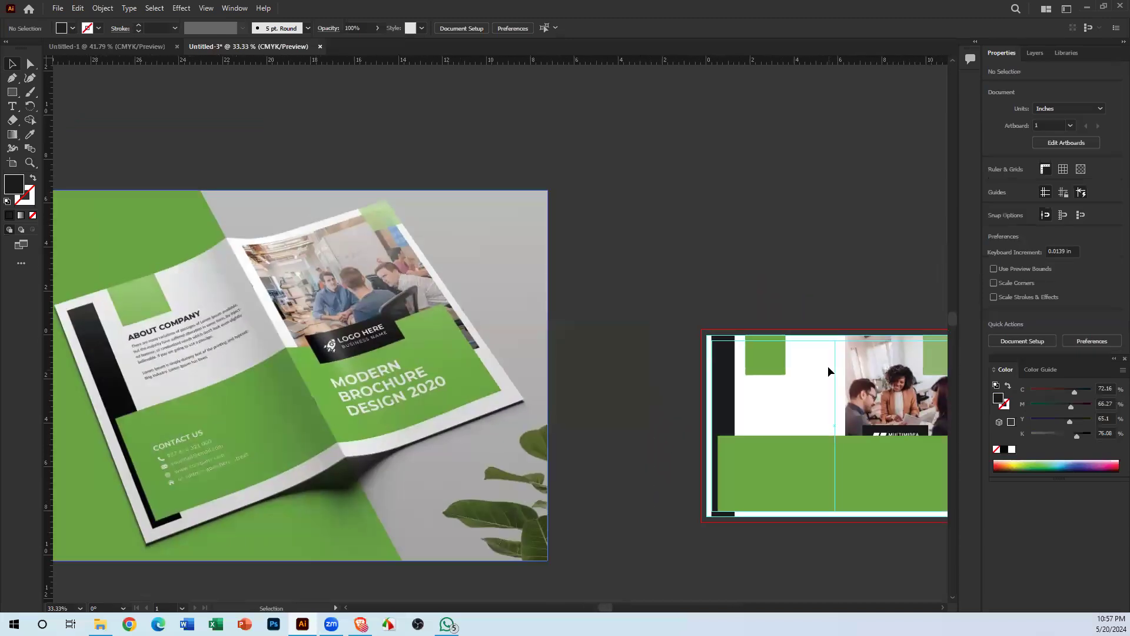
{"action": "left_click", "coordinate": [771, 368]}
{"action": "left_click_drag", "start_coordinate": [767, 376], "coordinate": [788, 359]}
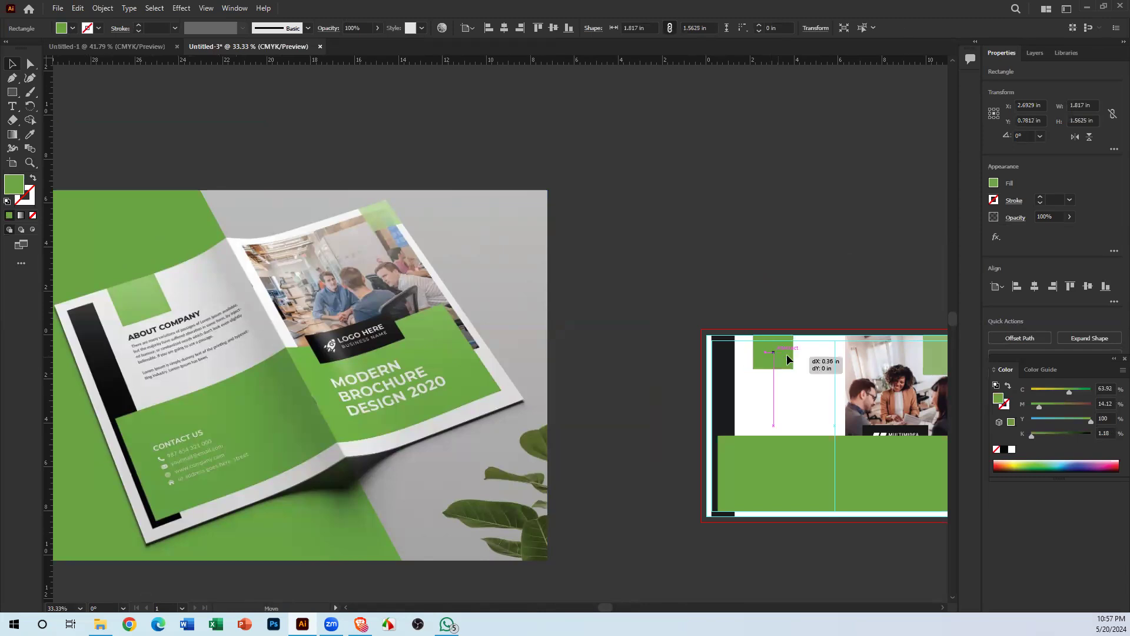
{"action": "left_click", "coordinate": [575, 419]}
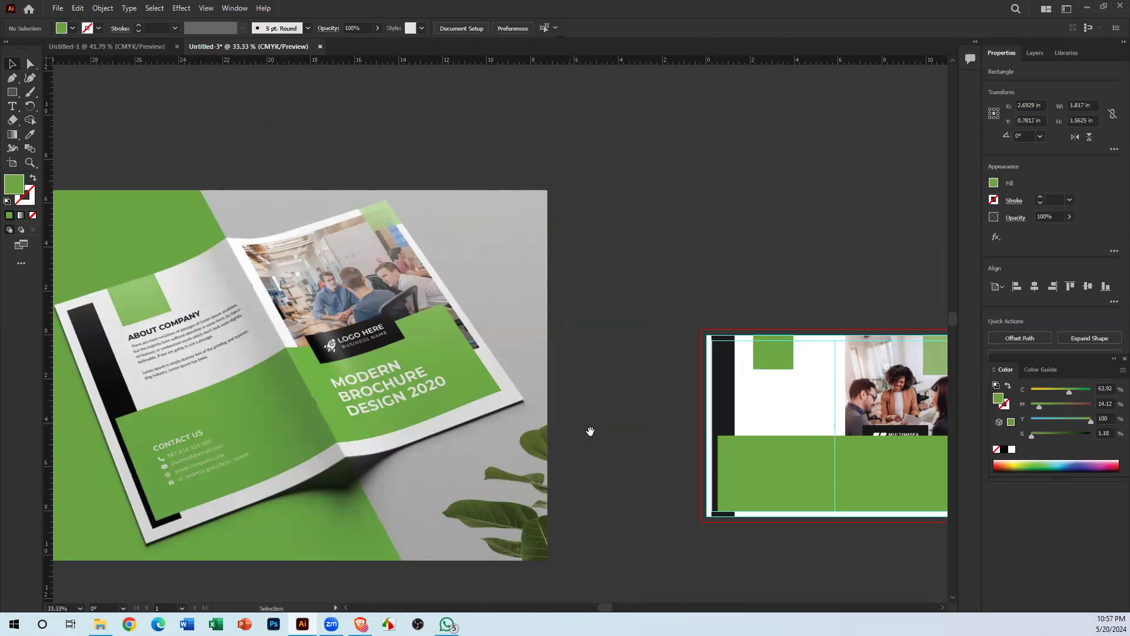
{"action": "scroll", "coordinate": [589, 428], "scroll_direction": "right", "scroll_amount": 2}
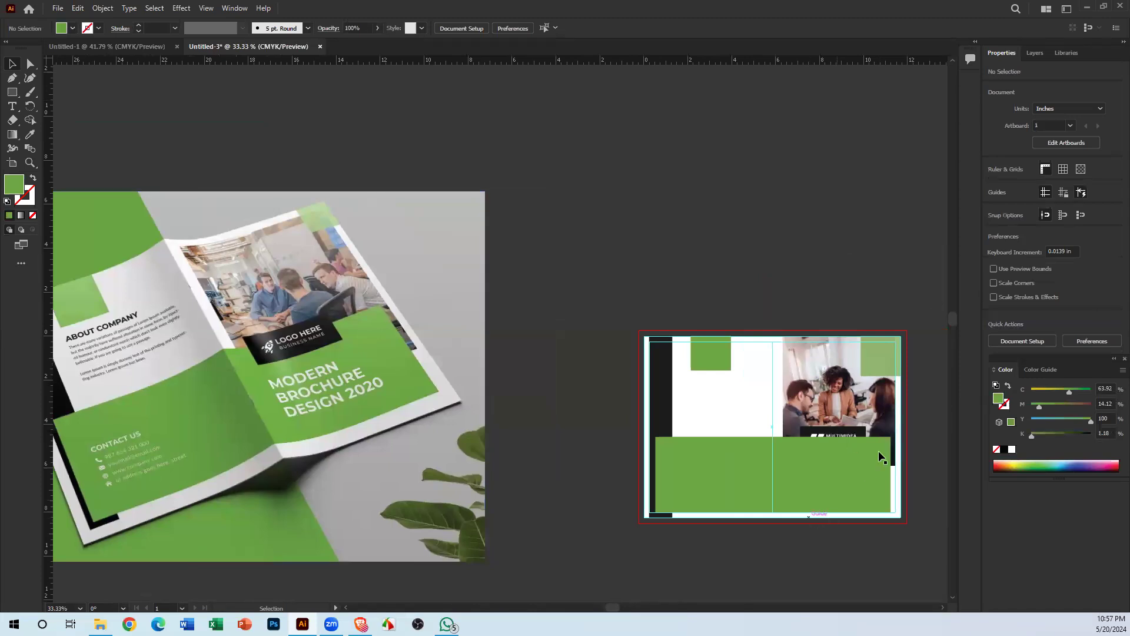
Step: Bring the MULTIMIDEA logo and its black box on the front cover to the front, above the green rectangle
{"action": "left_click", "coordinate": [825, 441], "text": "ctrl"}
{"action": "left_click", "coordinate": [818, 434], "text": "ctrl"}
{"action": "left_click_drag", "start_coordinate": [346, 205], "coordinate": [682, 265]}
{"action": "left_click_drag", "start_coordinate": [172, 345], "coordinate": [323, 347]}
{"action": "left_click_drag", "start_coordinate": [369, 406], "coordinate": [359, 467]}
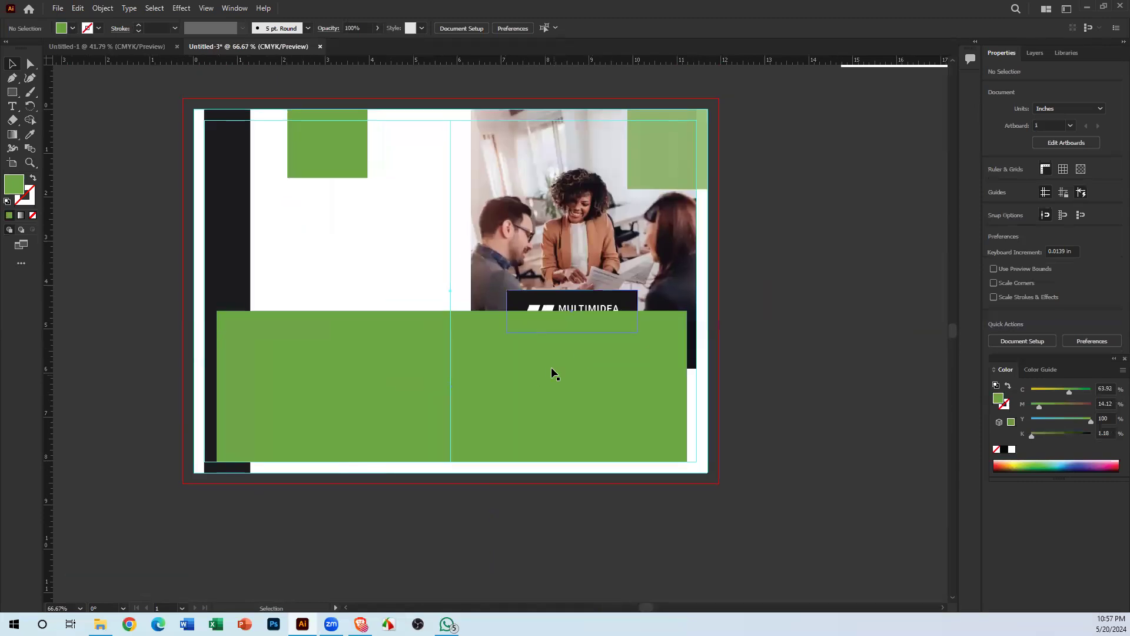
{"action": "left_click", "coordinate": [616, 309], "text": "ctrl"}
{"action": "left_click", "coordinate": [618, 310], "text": "ctrl"}
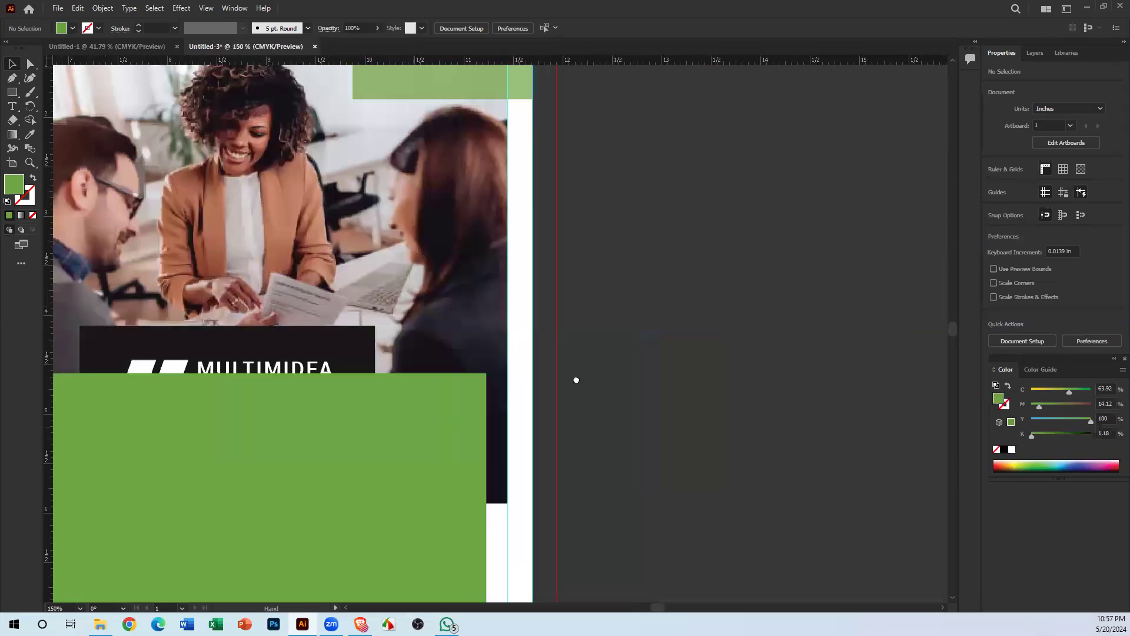
{"action": "left_click_drag", "start_coordinate": [576, 379], "coordinate": [740, 332]}
{"action": "left_click", "coordinate": [448, 328]}
{"action": "left_click", "coordinate": [459, 321]}
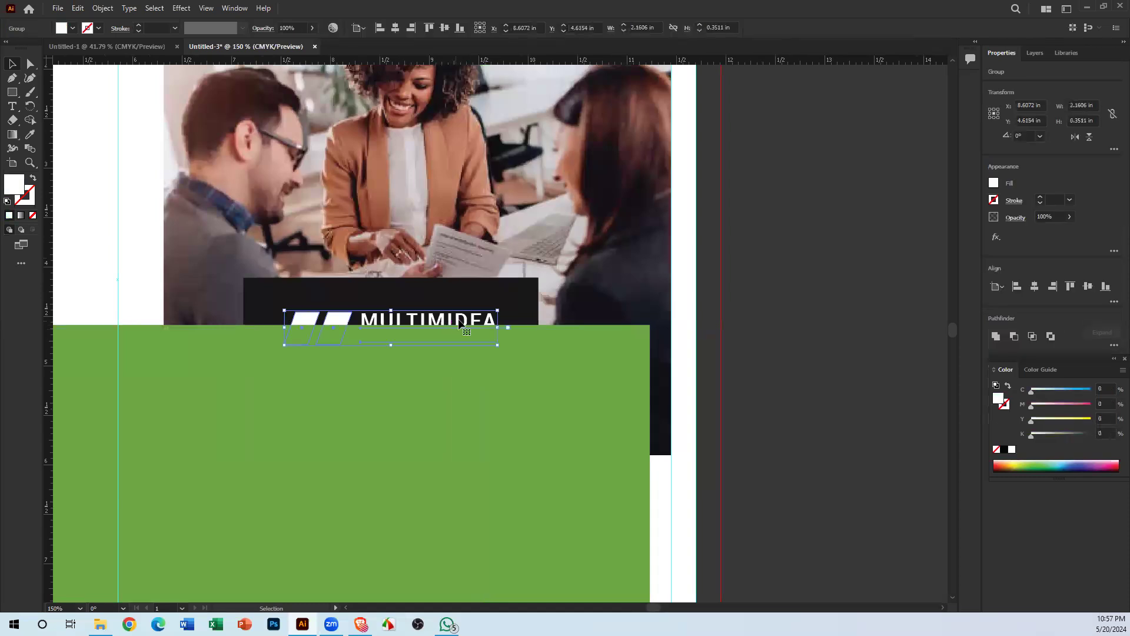
{"action": "left_click", "coordinate": [500, 304], "text": "shift"}
{"action": "right_click", "coordinate": [499, 304]}
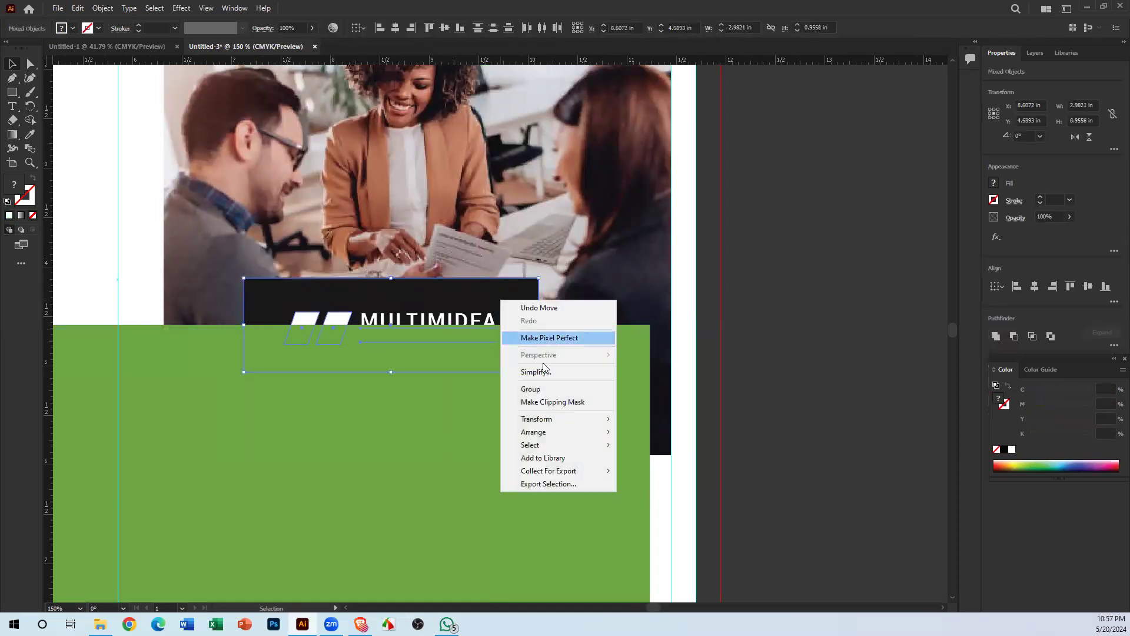
{"action": "mouse_move", "coordinate": [580, 432]}
{"action": "left_click", "coordinate": [654, 432]}
{"action": "left_click", "coordinate": [744, 409]}
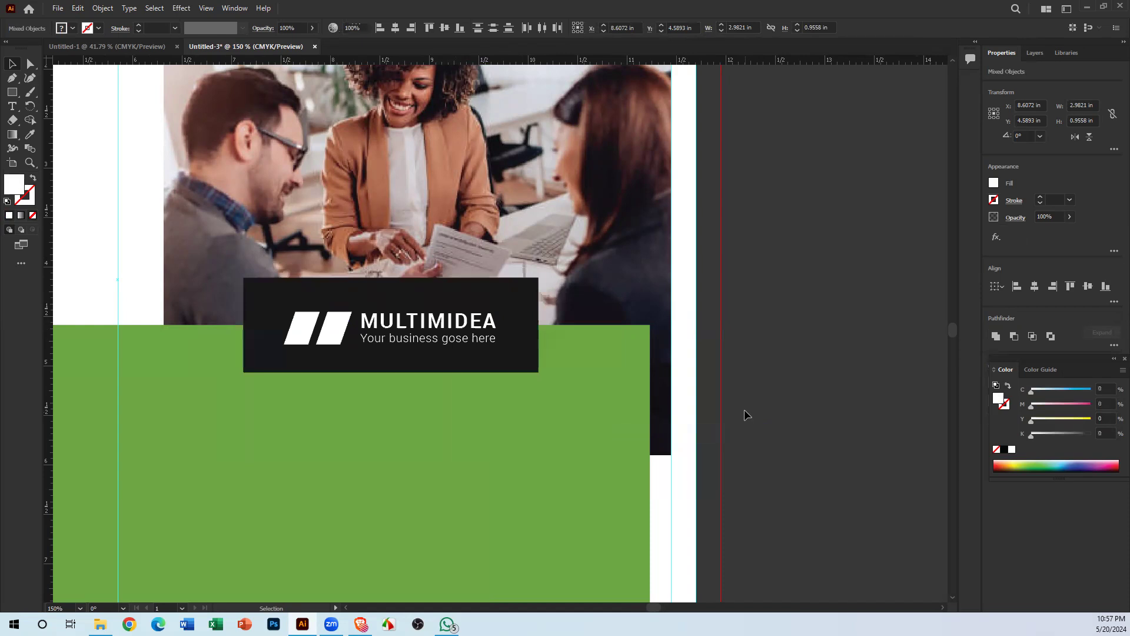
Step: Examine the reference mockup's front cover for the logo box and title placement
{"action": "key", "text": "ctrl+minus"}
{"action": "key", "text": "ctrl+minus"}
{"action": "key", "text": "ctrl+minus"}
{"action": "key", "text": "ctrl+minus"}
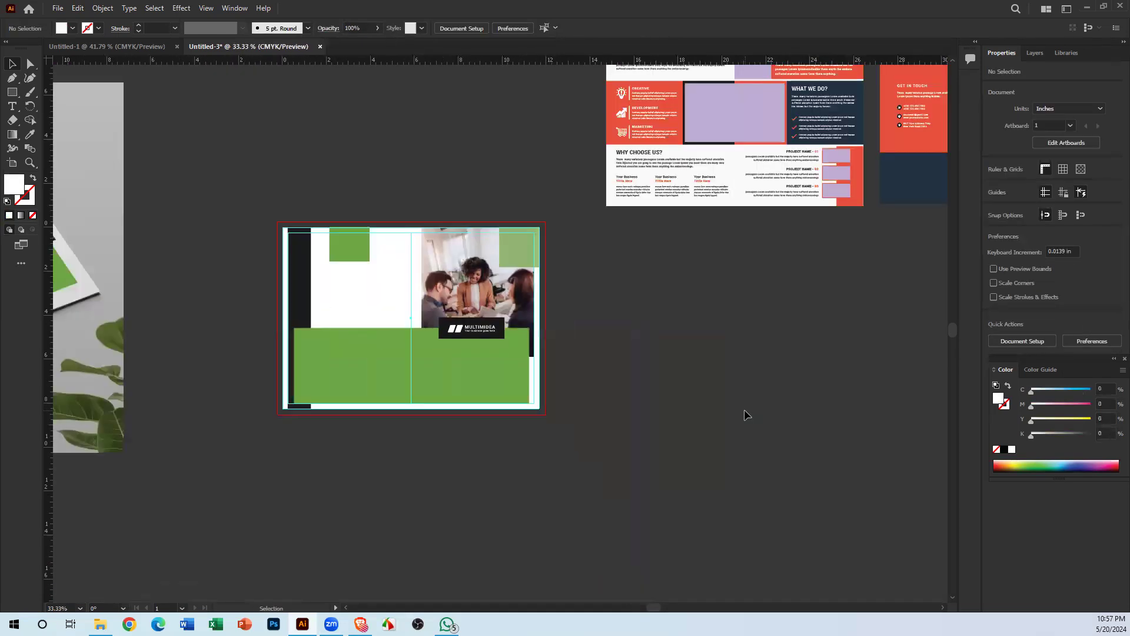
{"action": "left_click_drag", "start_coordinate": [368, 535], "coordinate": [594, 499]}
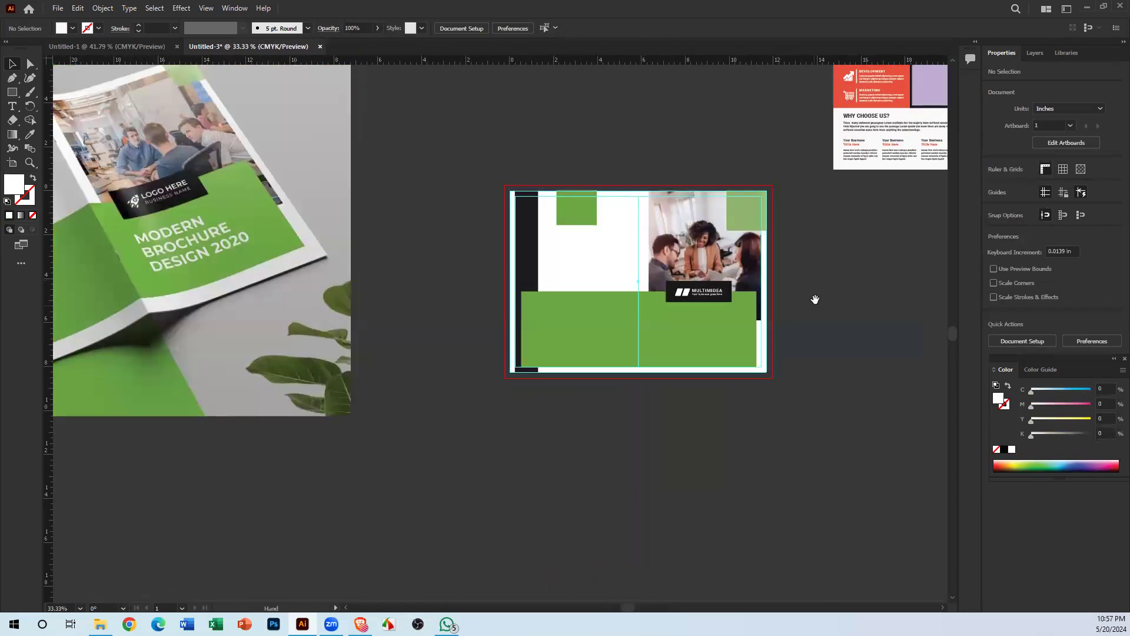
{"action": "left_click_drag", "start_coordinate": [578, 411], "coordinate": [555, 415]}
{"action": "left_click", "coordinate": [600, 326], "text": "ctrl"}
{"action": "left_click_drag", "start_coordinate": [205, 380], "coordinate": [950, 390]}
{"action": "left_click_drag", "start_coordinate": [289, 340], "coordinate": [92, 411]}
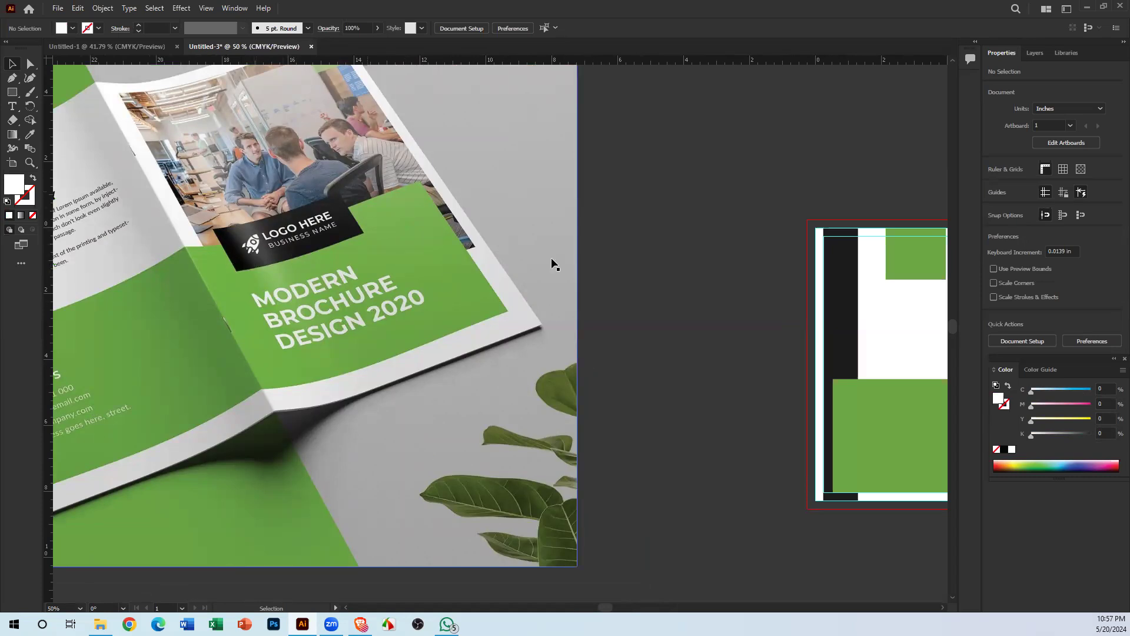
{"action": "left_click_drag", "start_coordinate": [392, 345], "coordinate": [371, 371]}
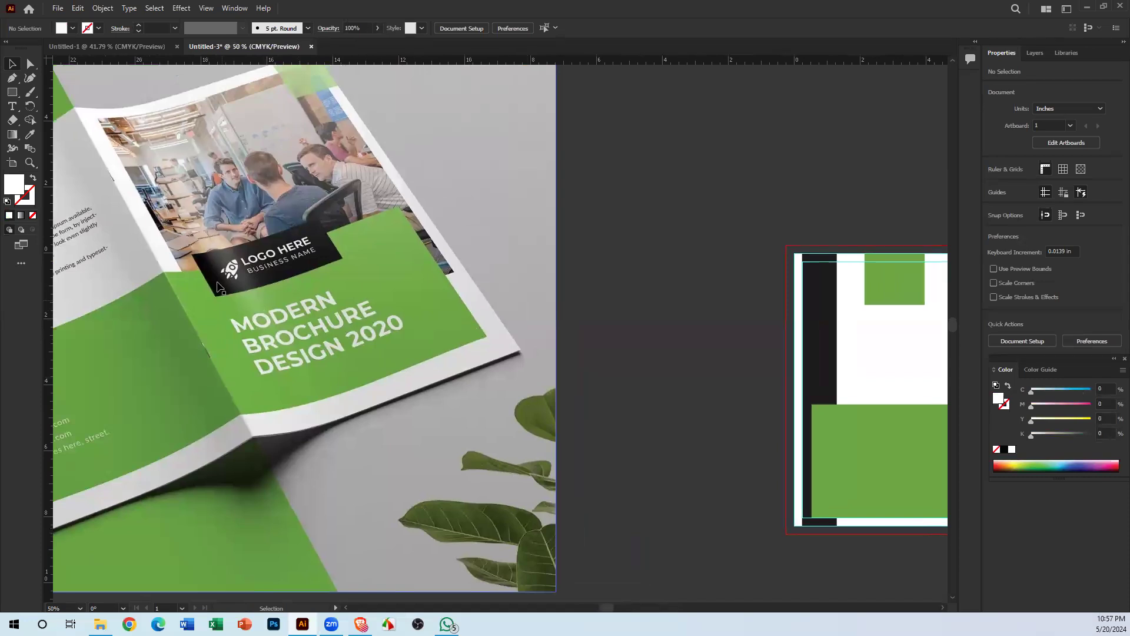
Step: Add a vertical guide along the left edge of the front cover's black logo box
{"action": "left_click_drag", "start_coordinate": [645, 332], "coordinate": [277, 366]}
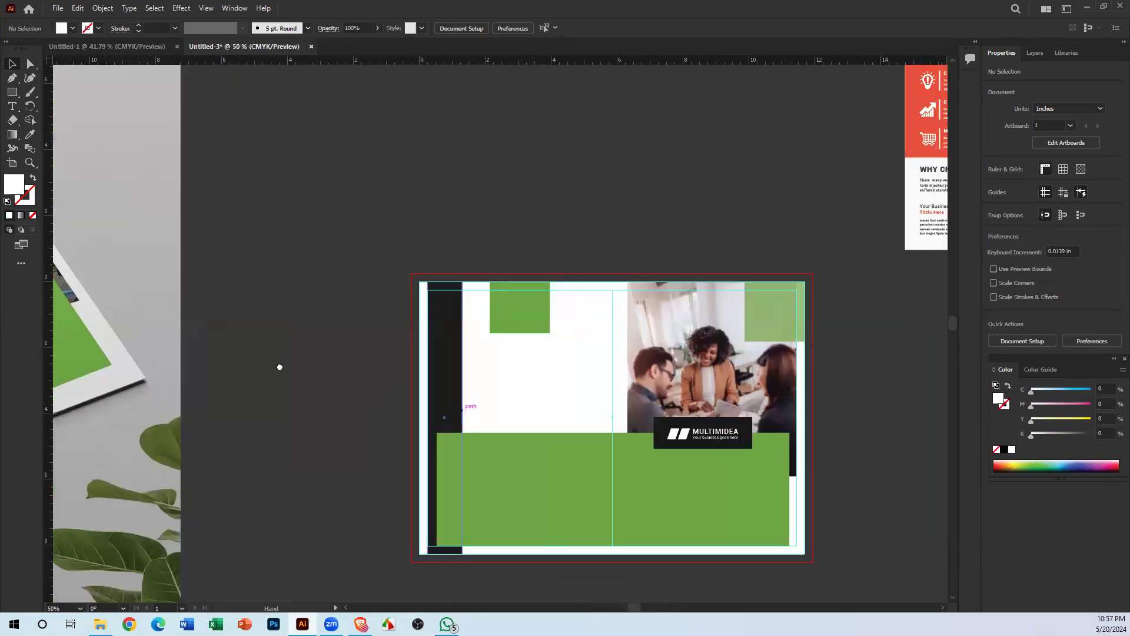
{"action": "left_click_drag", "start_coordinate": [729, 484], "coordinate": [464, 436]}
{"action": "scroll", "coordinate": [464, 438], "scroll_direction": "up", "scroll_amount": 2}
{"action": "left_click_drag", "start_coordinate": [429, 141], "coordinate": [426, 416]}
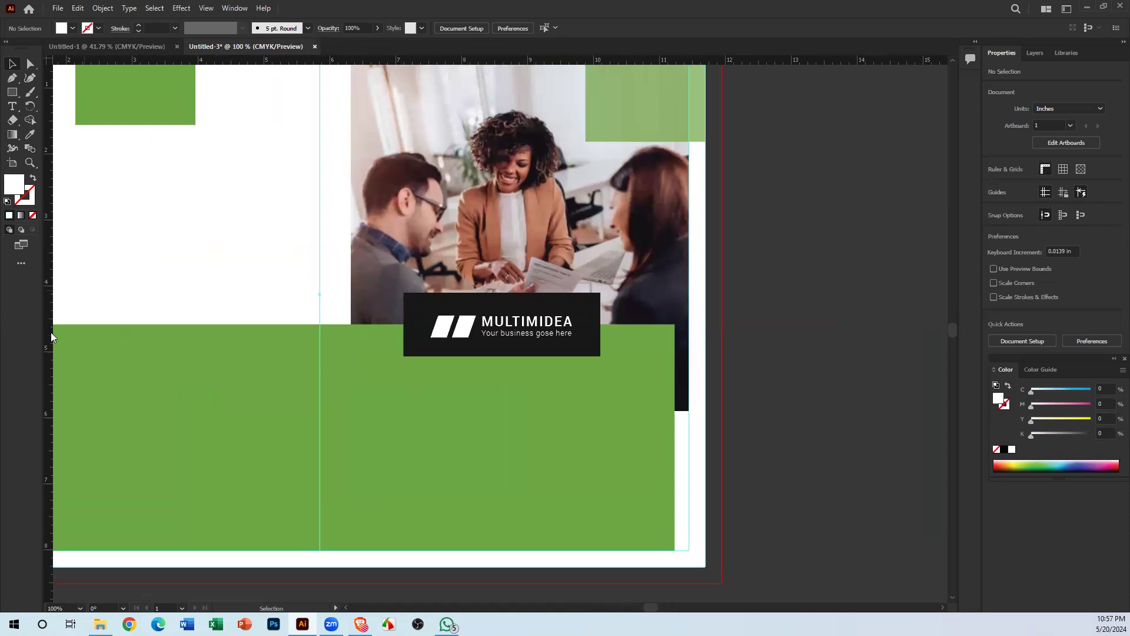
{"action": "left_click_drag", "start_coordinate": [49, 346], "coordinate": [404, 349]}
{"action": "left_click_drag", "start_coordinate": [505, 336], "coordinate": [564, 243]}
Step: Place a "Lorem ipsum" text line on the front cover's green area and enlarge it to about 31 pt
{"action": "key", "text": "t"}
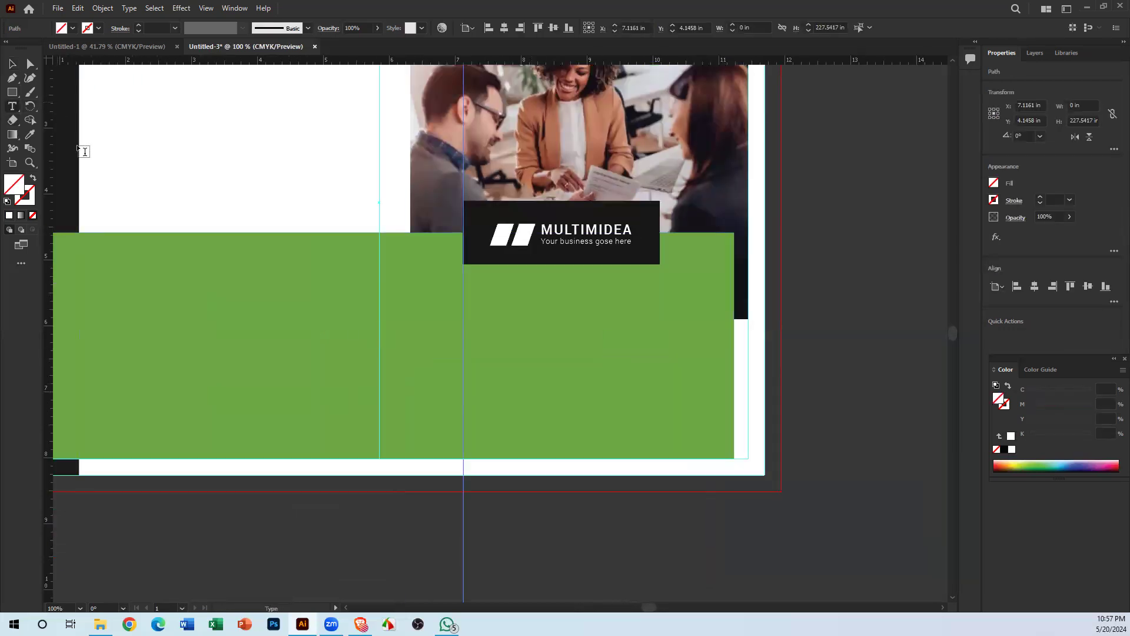
{"action": "left_click", "coordinate": [507, 358]}
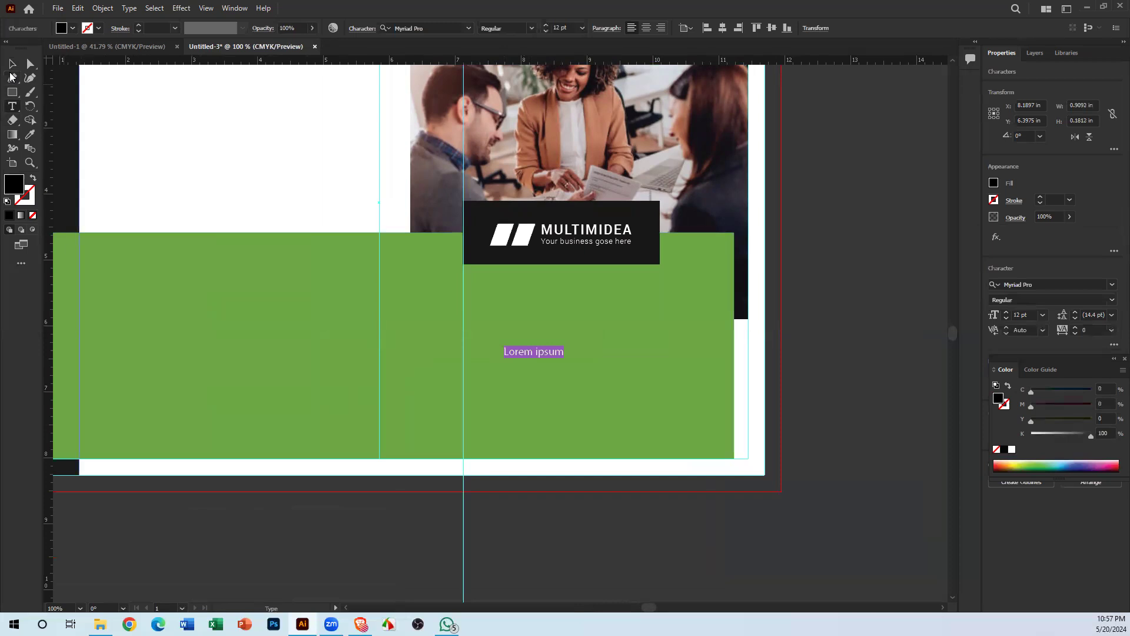
{"action": "left_click", "coordinate": [12, 64]}
{"action": "left_click_drag", "start_coordinate": [637, 405], "coordinate": [693, 421]}
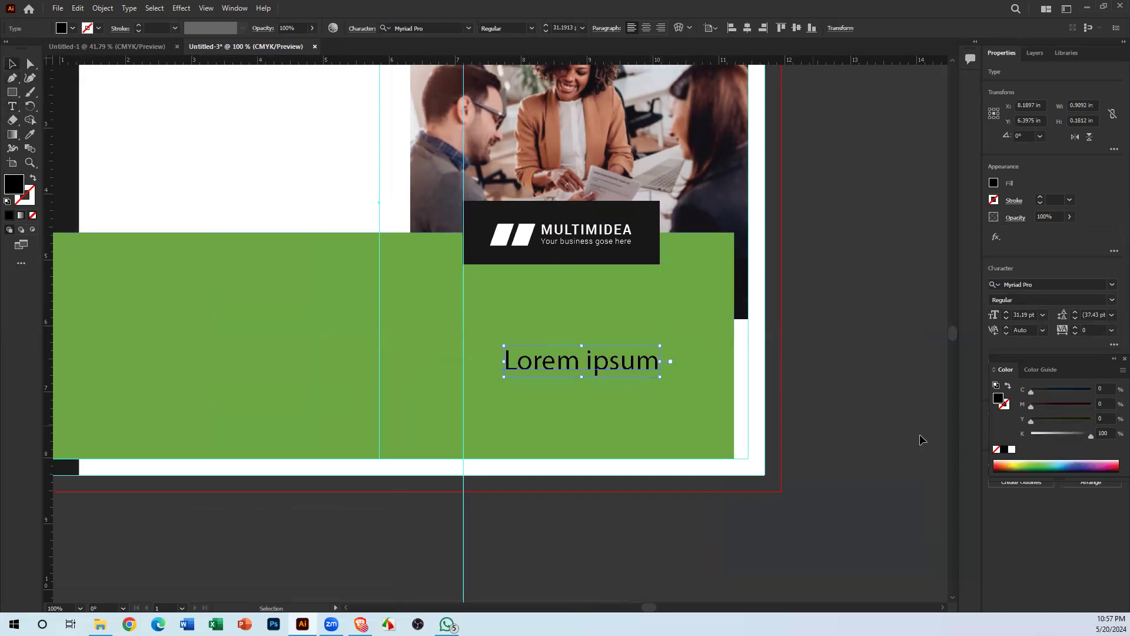
Step: Fill the "Lorem ipsum" text with white and move it below the logo box, aligned with the vertical guide
{"action": "left_click", "coordinate": [1012, 451]}
{"action": "left_click_drag", "start_coordinate": [543, 395], "coordinate": [520, 432]}
{"action": "left_click_drag", "start_coordinate": [569, 404], "coordinate": [530, 361]}
{"action": "key", "text": "ctrl+s"}
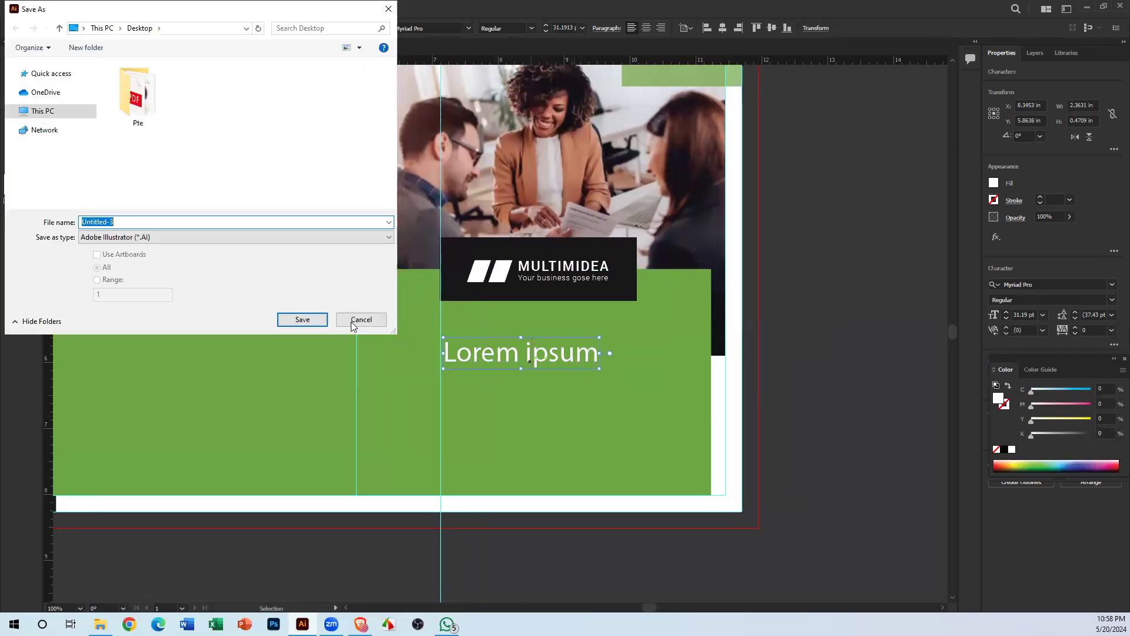
{"action": "left_click", "coordinate": [364, 315]}
{"action": "left_click", "coordinate": [515, 354]}
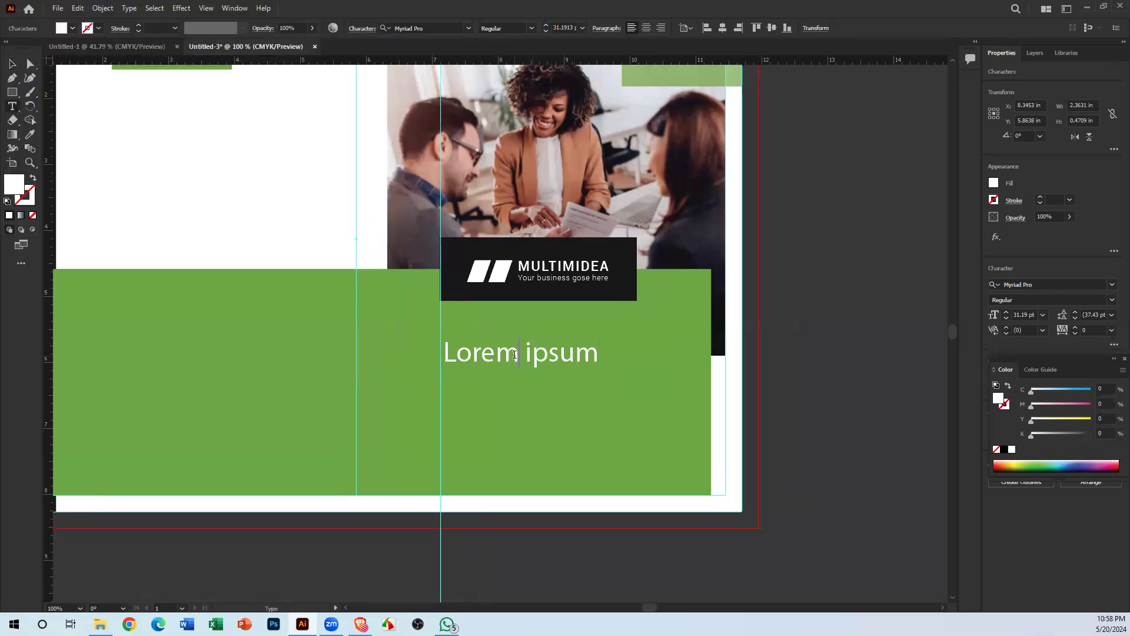
{"action": "triple_click", "coordinate": [514, 356]}
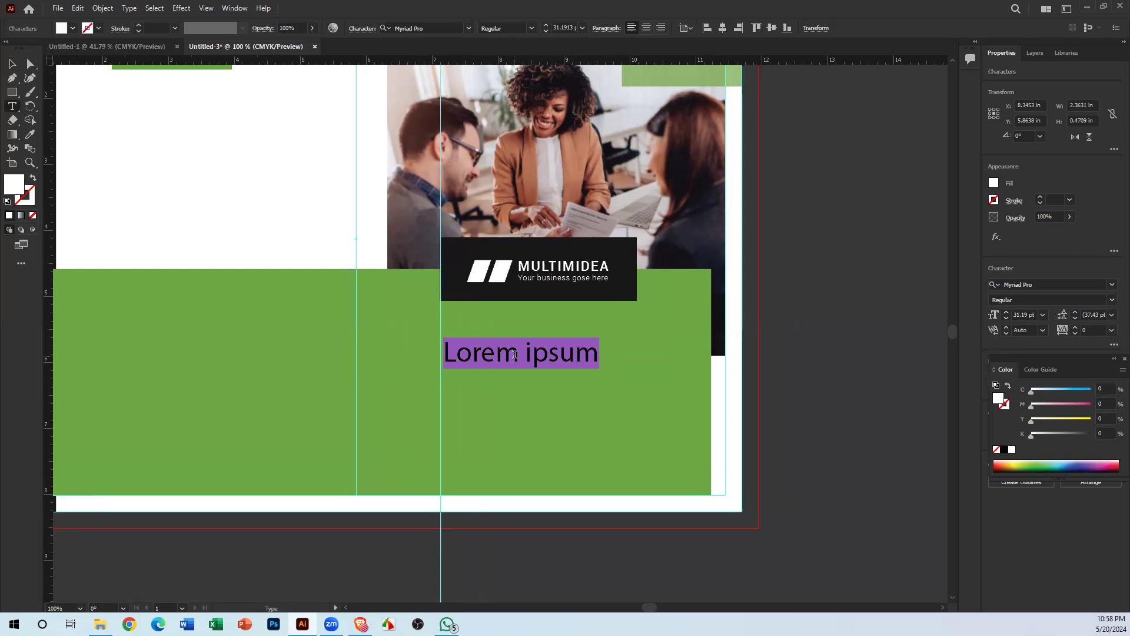
{"action": "left_click", "coordinate": [8, 65]}
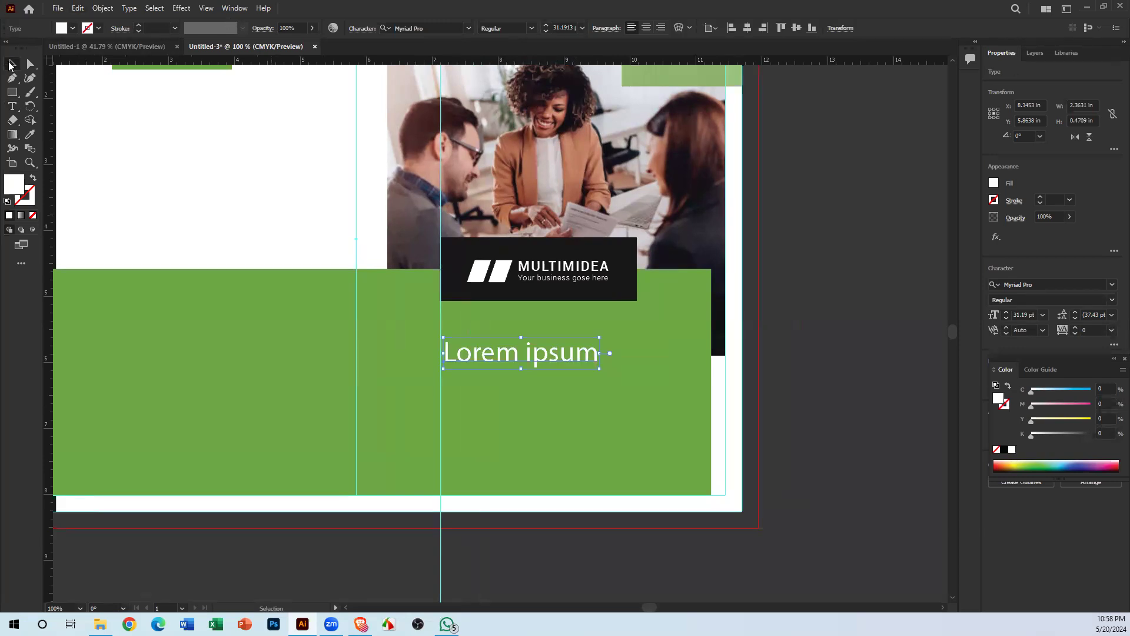
{"action": "key", "text": "ctrl+minus"}
{"action": "key", "text": "ctrl+minus"}
{"action": "key", "text": "ctrl+minus"}
{"action": "key", "text": "ctrl+minus"}
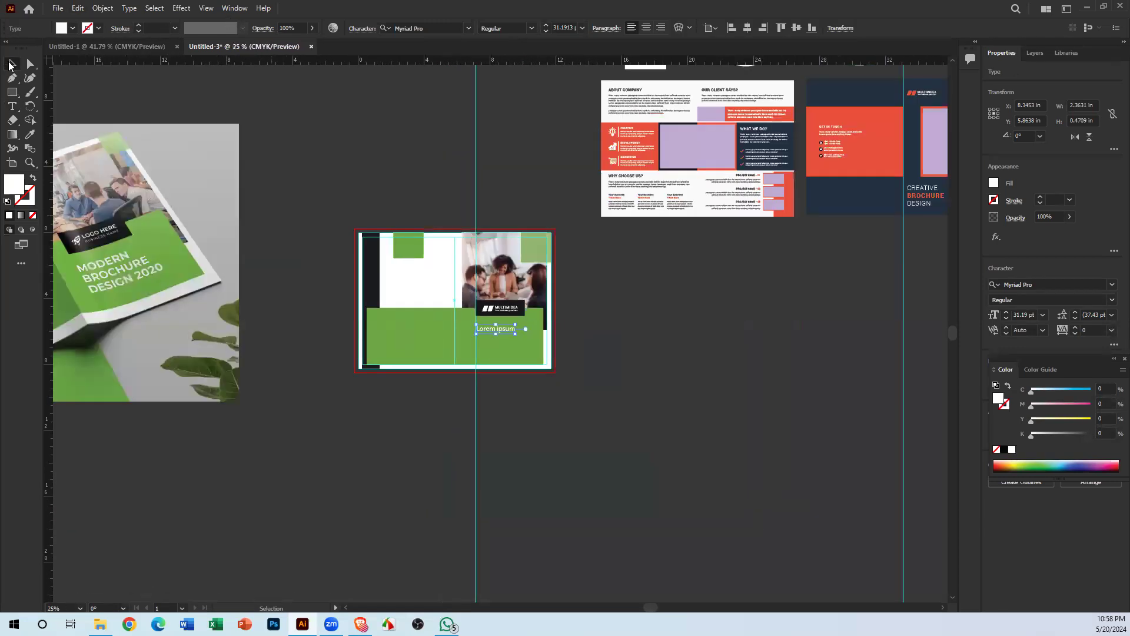
{"action": "key", "text": "ctrl+plus"}
{"action": "key", "text": "ctrl+plus"}
{"action": "key", "text": "ctrl+plus"}
{"action": "key", "text": "ctrl+plus"}
{"action": "key", "text": "ctrl+plus"}
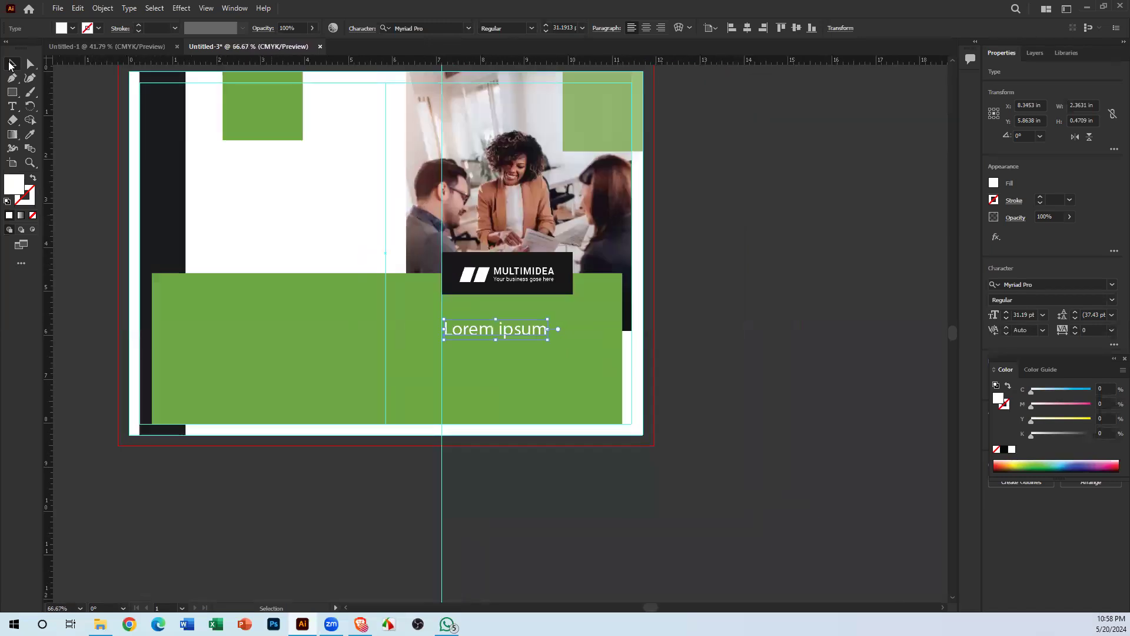
Step: Replace the placeholder with the three-line title "MODERN BROCHURE DESIGN 2020" in Poppins Bold and enlarge it to about 41 pt
{"action": "double_click", "coordinate": [457, 333]}
{"action": "key", "text": "ctrl+a"}
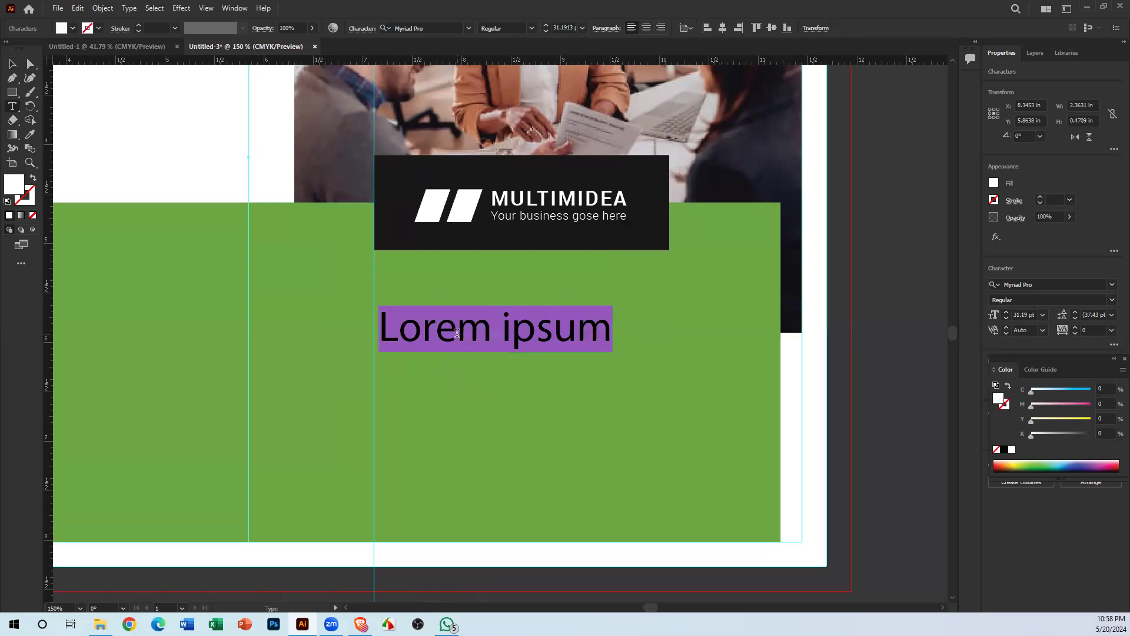
{"action": "type", "text": "MODER"}
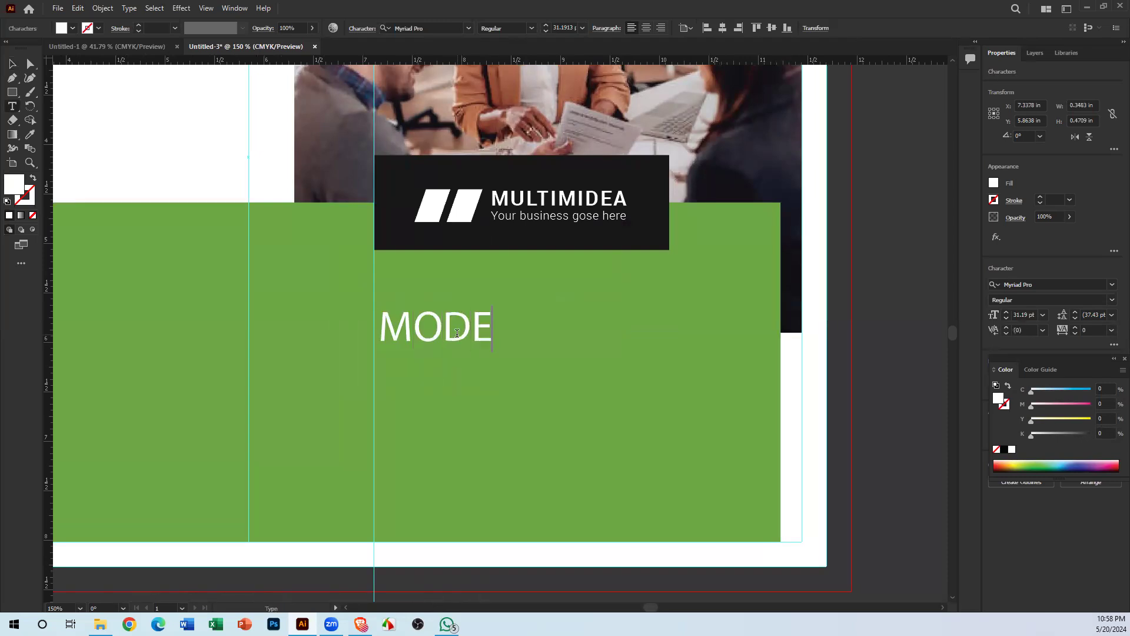
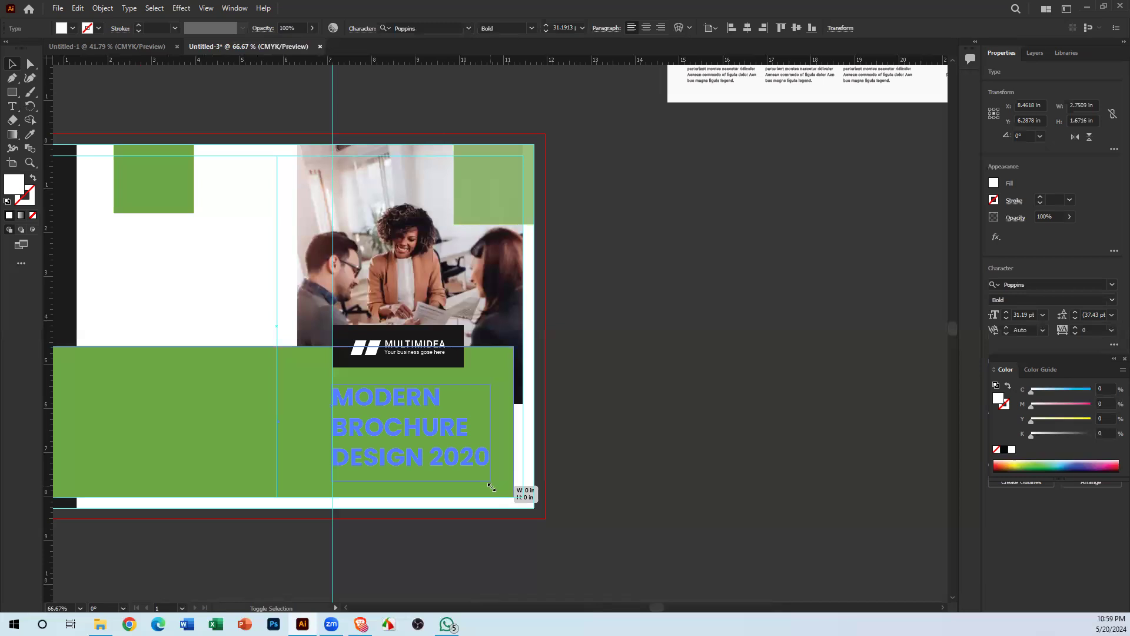
{"action": "left_click_drag", "start_coordinate": [492, 487], "coordinate": [492, 486]}
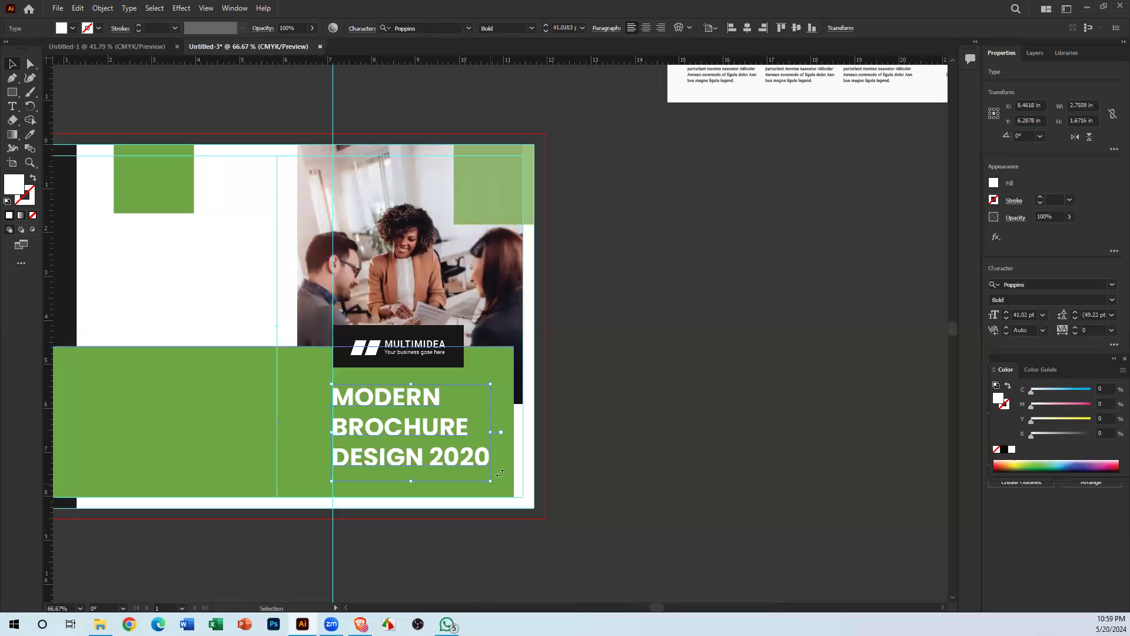
Step: Move the floating Color panel away from the title's Paragraph and Align properties
{"action": "left_click", "coordinate": [580, 445]}
{"action": "left_click", "coordinate": [474, 454]}
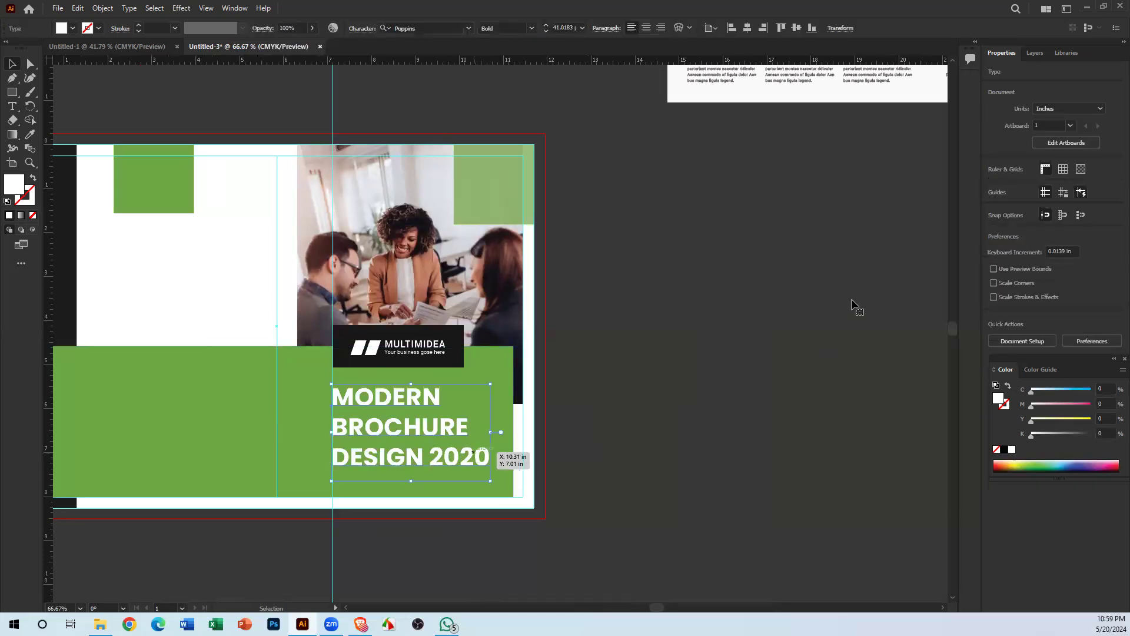
{"action": "left_click_drag", "start_coordinate": [1081, 360], "coordinate": [947, 465]}
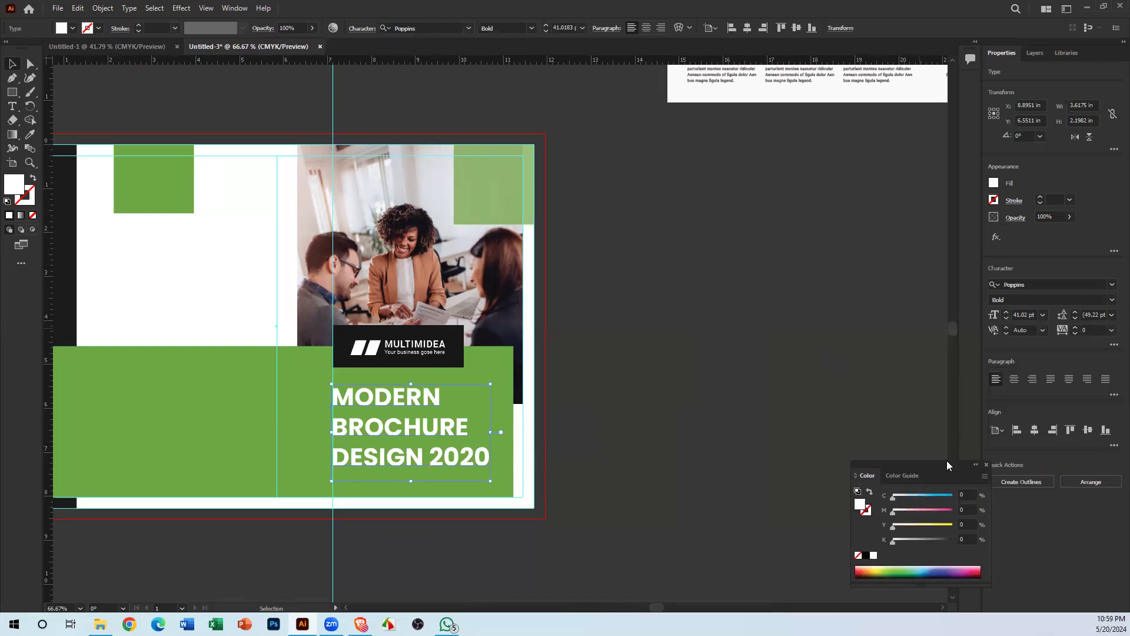
{"action": "left_click", "coordinate": [732, 419]}
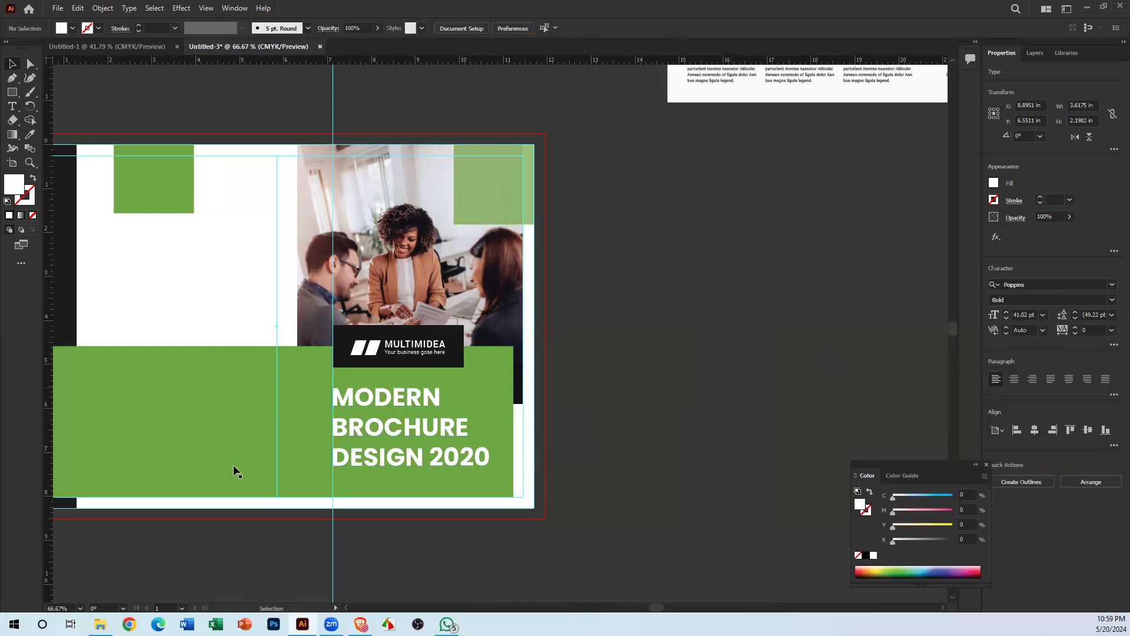
{"action": "left_click", "coordinate": [380, 439]}
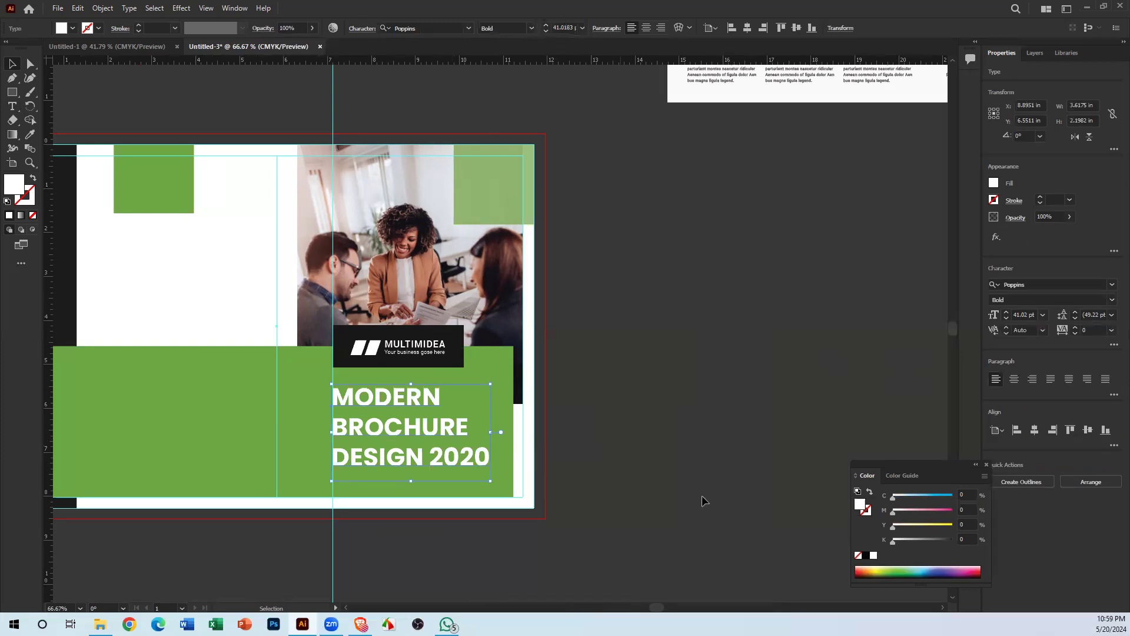
Step: Compare the brochure layout with the reference mockup, examining the back cover's heading, body and contact text
{"action": "left_click", "coordinate": [650, 301]}
{"action": "left_click", "coordinate": [386, 445], "text": "ctrl"}
{"action": "left_click", "coordinate": [385, 445], "text": "ctrl"}
{"action": "left_click_drag", "start_coordinate": [655, 189], "coordinate": [448, 467]}
{"action": "left_click", "coordinate": [844, 401]}
{"action": "key", "text": "ctrl+minus"}
{"action": "key", "text": "ctrl+minus"}
{"action": "key", "text": "ctrl+minus"}
{"action": "key", "text": "ctrl+minus"}
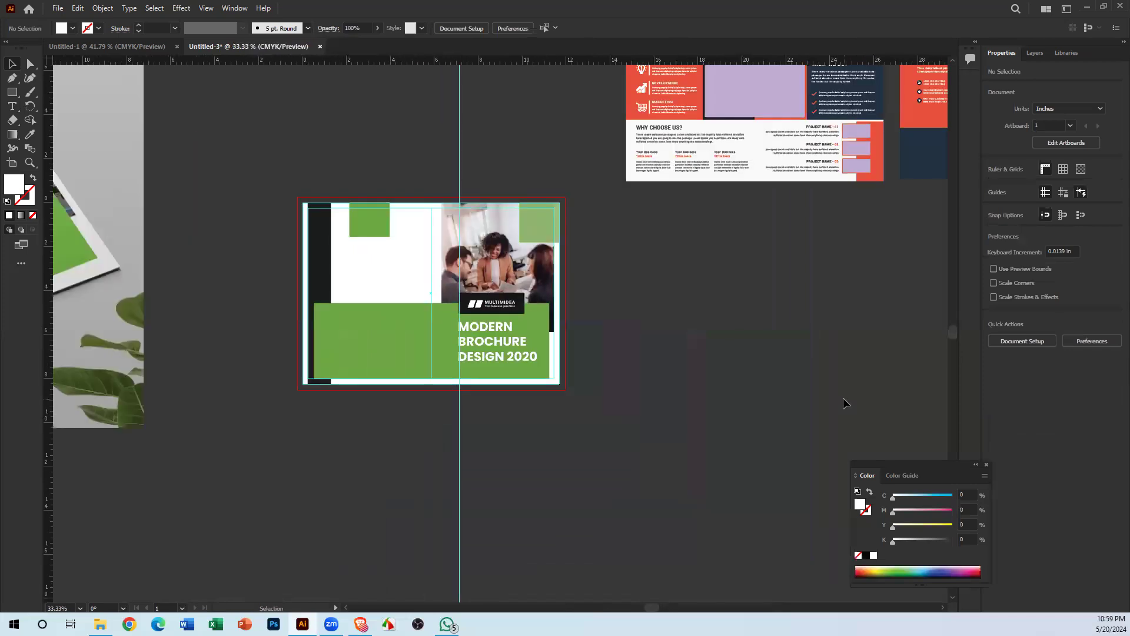
{"action": "left_click_drag", "start_coordinate": [214, 440], "coordinate": [814, 458]}
{"action": "left_click_drag", "start_coordinate": [636, 391], "coordinate": [449, 485]}
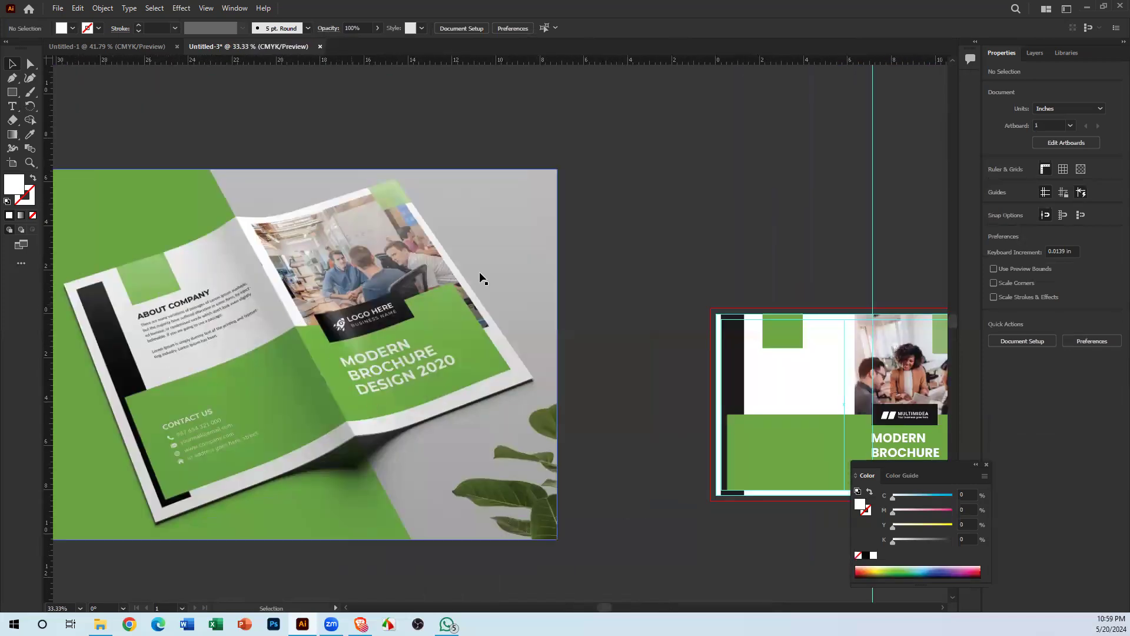
{"action": "left_click_drag", "start_coordinate": [303, 359], "coordinate": [281, 366]}
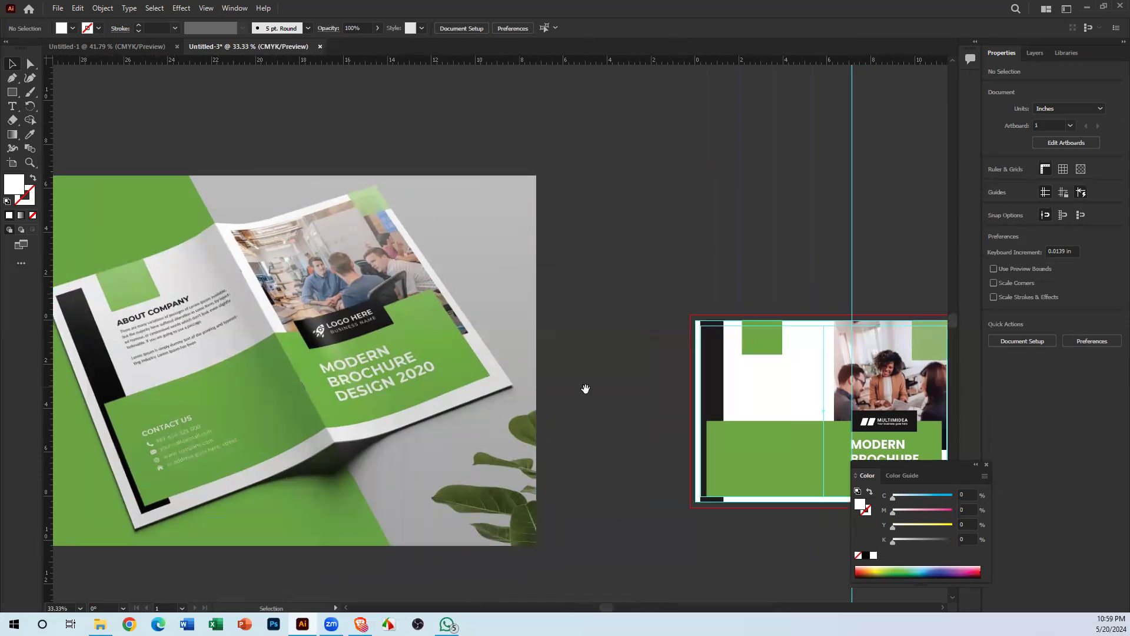
{"action": "left_click_drag", "start_coordinate": [251, 454], "coordinate": [219, 461]}
{"action": "left_click_drag", "start_coordinate": [765, 412], "coordinate": [445, 426]}
{"action": "left_click_drag", "start_coordinate": [659, 429], "coordinate": [686, 417]}
{"action": "left_click_drag", "start_coordinate": [293, 390], "coordinate": [588, 397]}
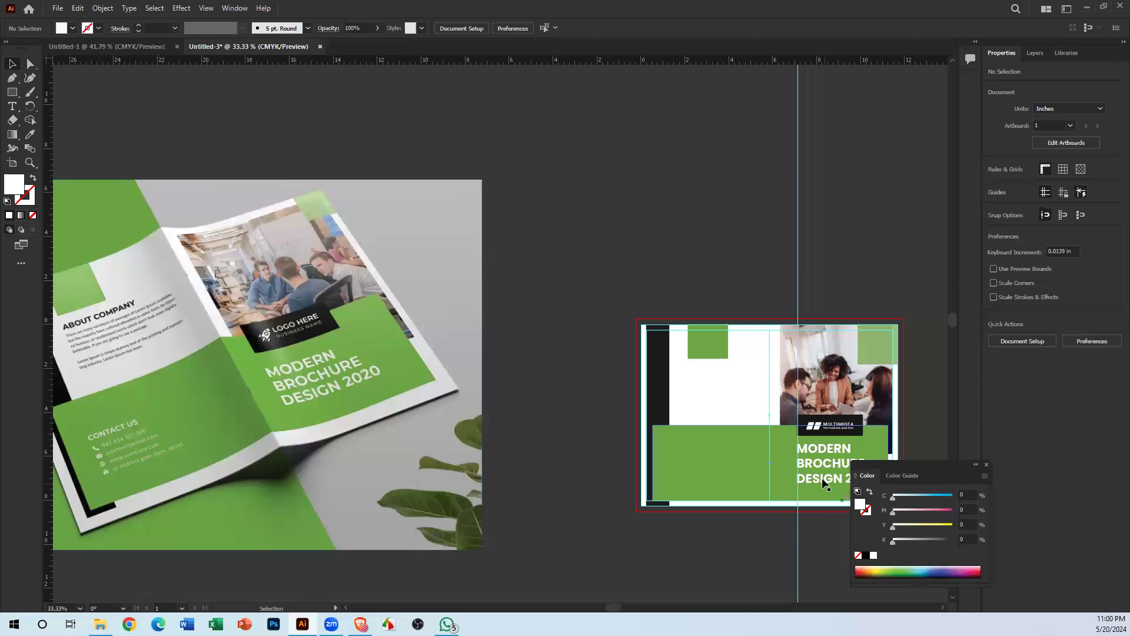
Step: Duplicate the cover title onto the back cover's white area and turn the copy into a black "ABOUT COMPANY" heading
{"action": "left_click_drag", "start_coordinate": [808, 470], "coordinate": [691, 395]}
{"action": "left_click", "coordinate": [871, 552]}
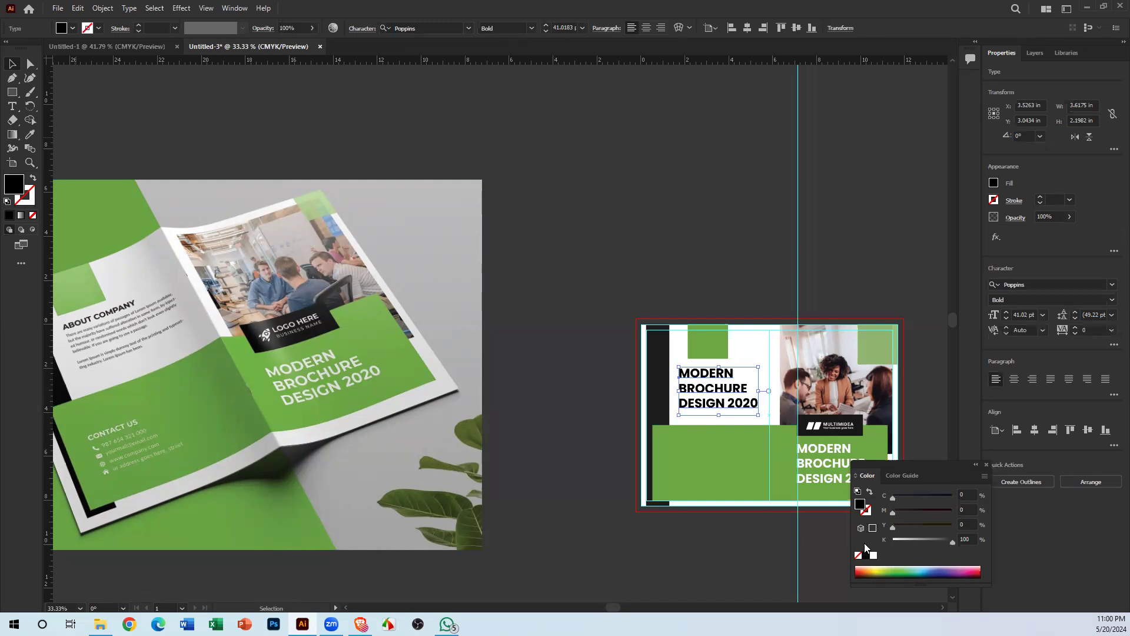
{"action": "double_click", "coordinate": [701, 387]}
{"action": "key", "text": "ctrl+a"}
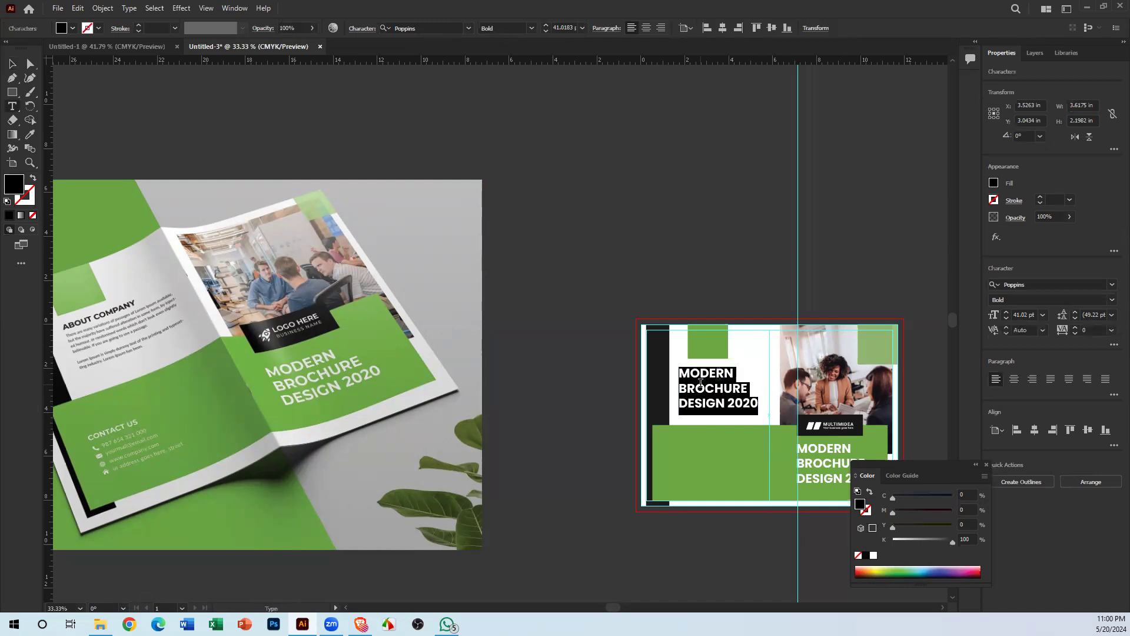
{"action": "type", "text": "AB"}
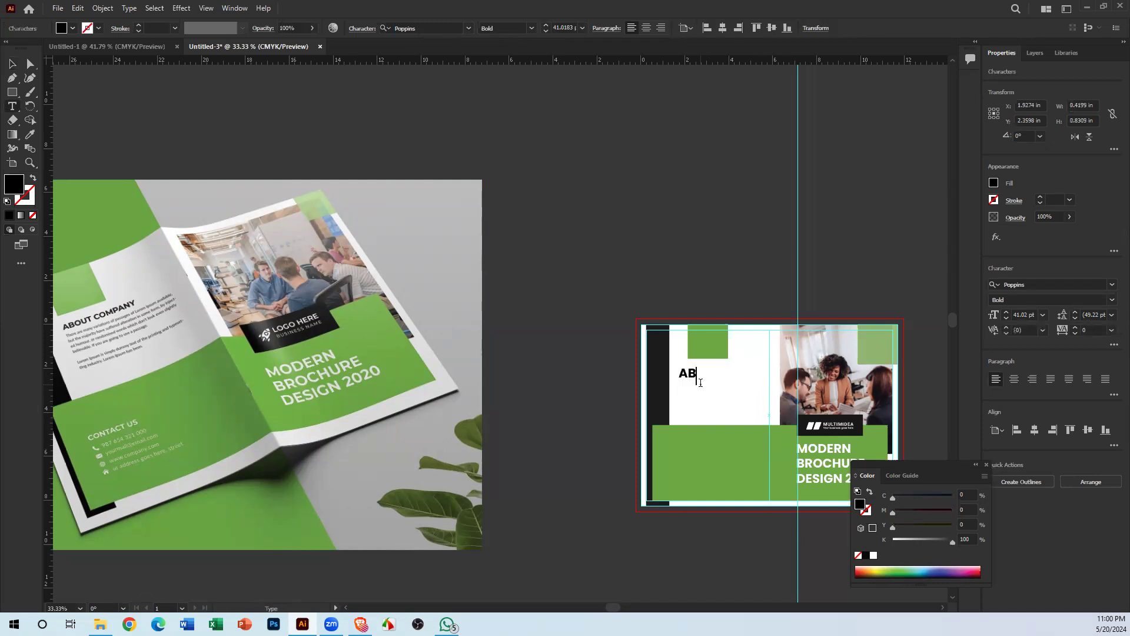
{"action": "type", "text": "OUT COMPANY"}
{"action": "left_click", "coordinate": [11, 65]}
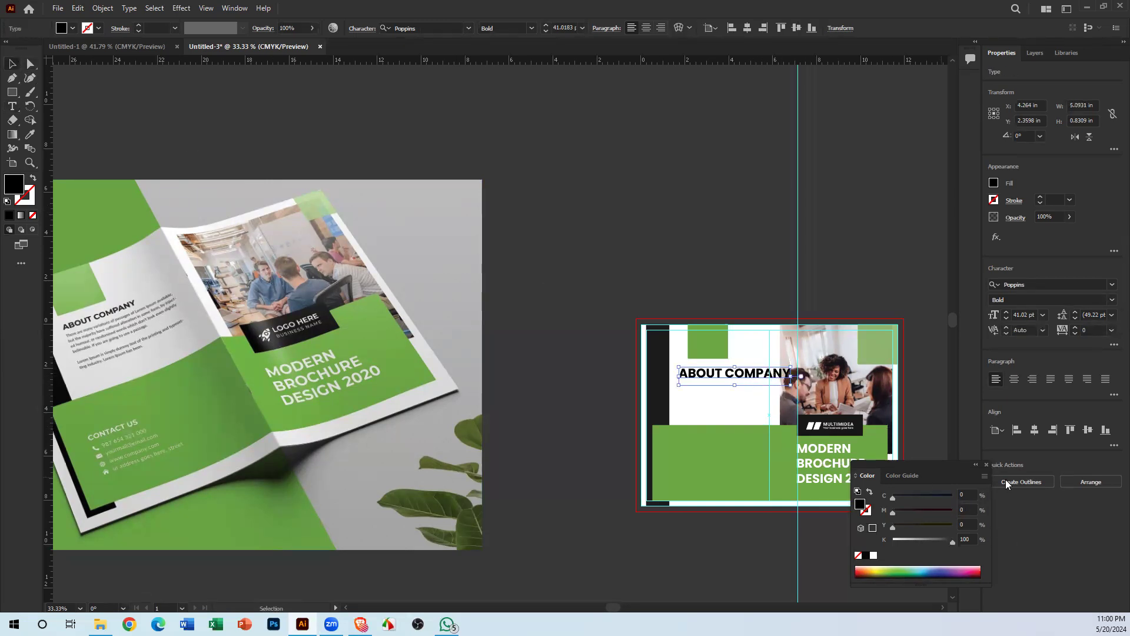
Step: Reduce the "ABOUT COMPANY" heading's font size to 22 pt
{"action": "left_click", "coordinate": [561, 26]}
{"action": "type", "text": "38"}
{"action": "key", "text": "Return"}
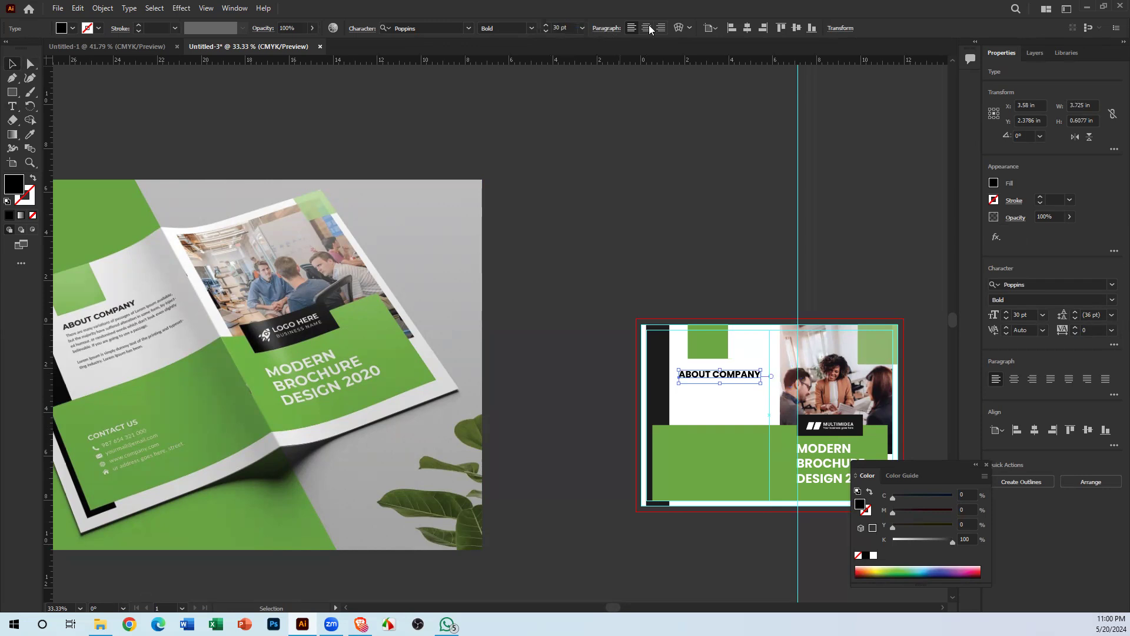
{"action": "left_click", "coordinate": [718, 397]}
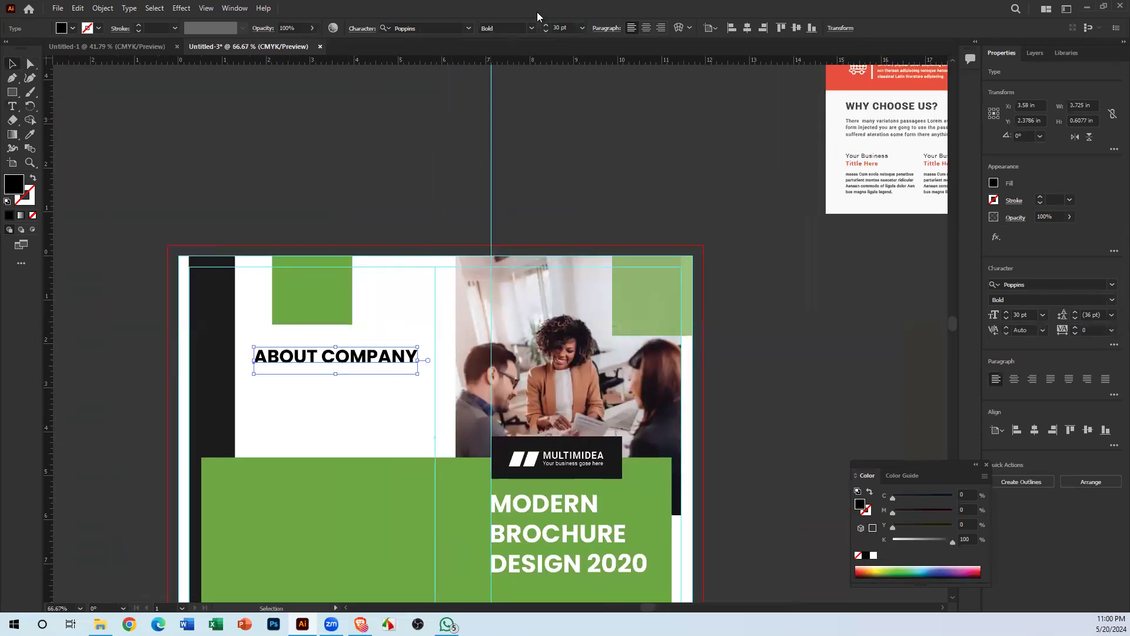
{"action": "left_click", "coordinate": [563, 29]}
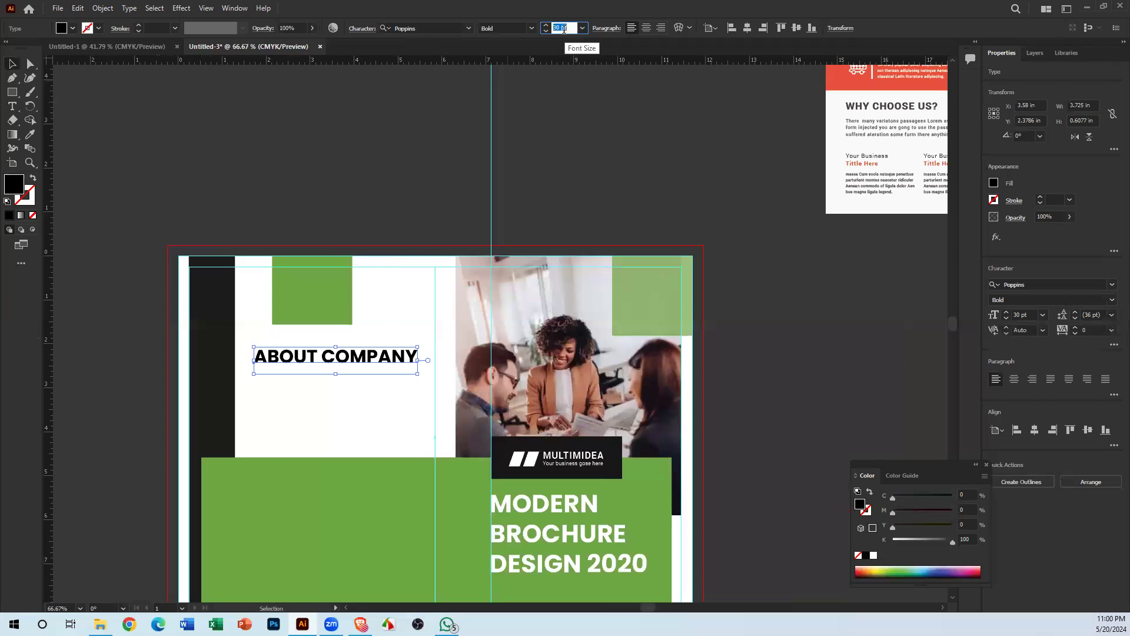
{"action": "type", "text": "22"}
{"action": "key", "text": "Return"}
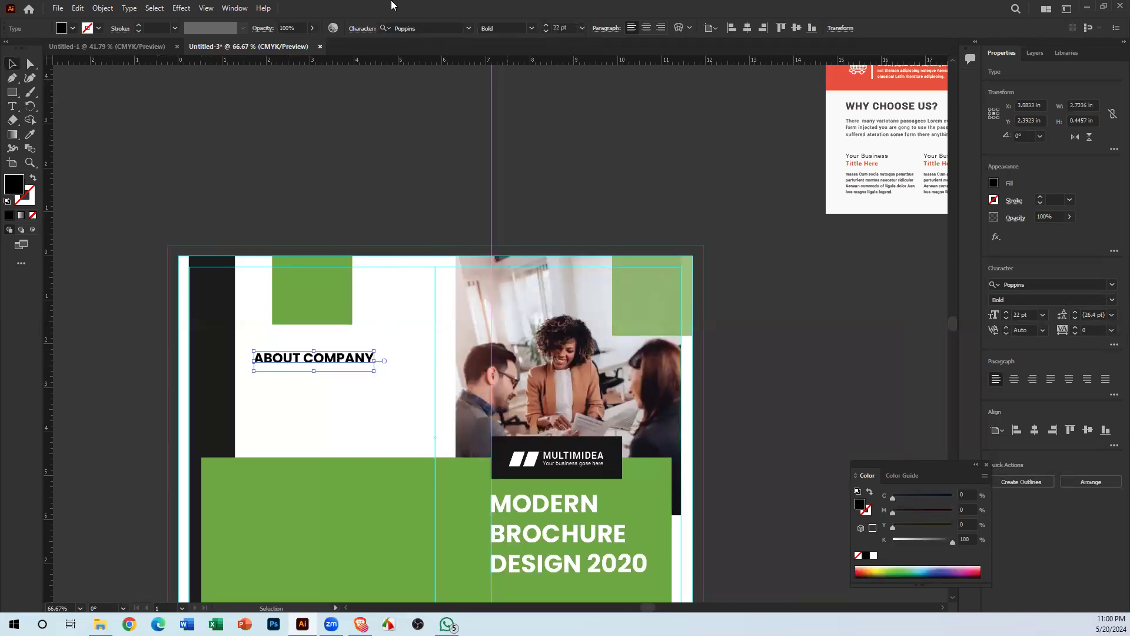
Step: Add a vertical guide along the left edge of the back cover's green square
{"action": "left_click_drag", "start_coordinate": [88, 583], "coordinate": [91, 511]}
{"action": "left_click", "coordinate": [550, 424], "text": "ctrl"}
{"action": "left_click", "coordinate": [550, 424], "text": "ctrl"}
{"action": "left_click_drag", "start_coordinate": [549, 423], "coordinate": [449, 479]}
{"action": "left_click_drag", "start_coordinate": [271, 312], "coordinate": [192, 392]}
{"action": "left_click_drag", "start_coordinate": [245, 444], "coordinate": [277, 402]}
{"action": "left_click_drag", "start_coordinate": [51, 420], "coordinate": [186, 369]}
{"action": "scroll", "coordinate": [262, 378], "scroll_direction": "down", "scroll_amount": 3}
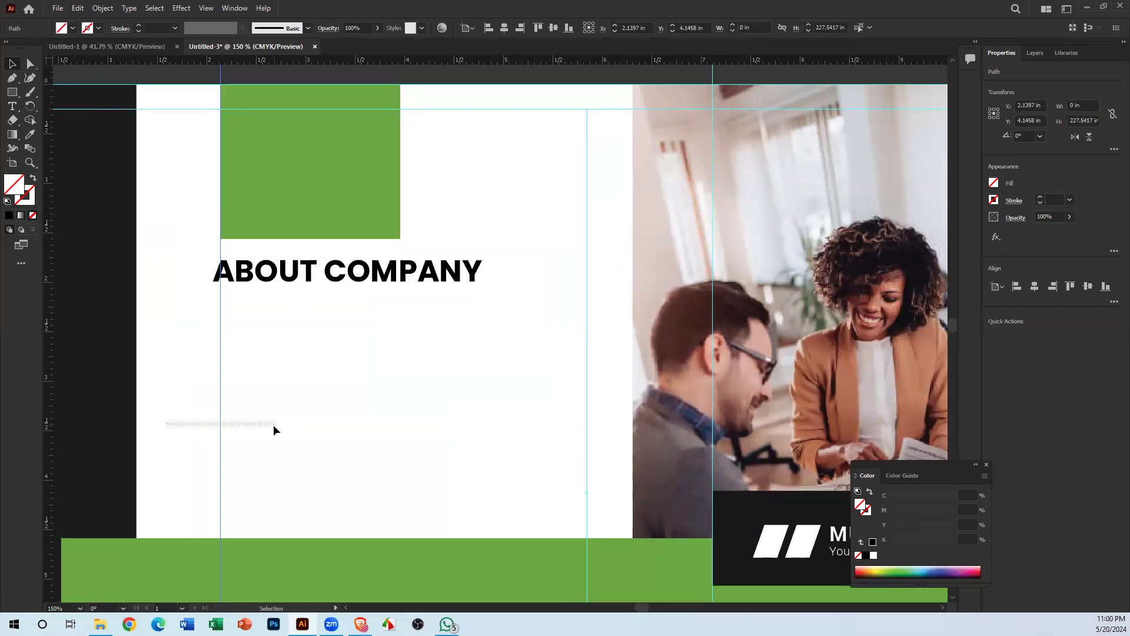
Step: Try to left-align the green square with the heading without the new guide, and undo both changes
{"action": "key", "text": "Delete"}
{"action": "key", "text": "ctrl+a"}
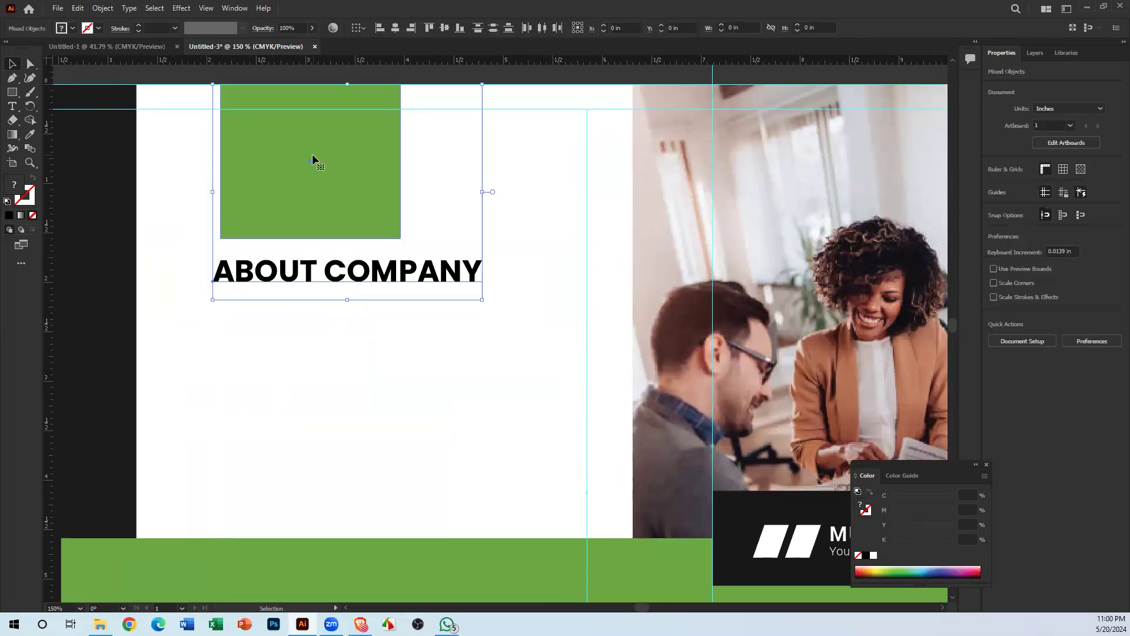
{"action": "left_click", "coordinate": [380, 28]}
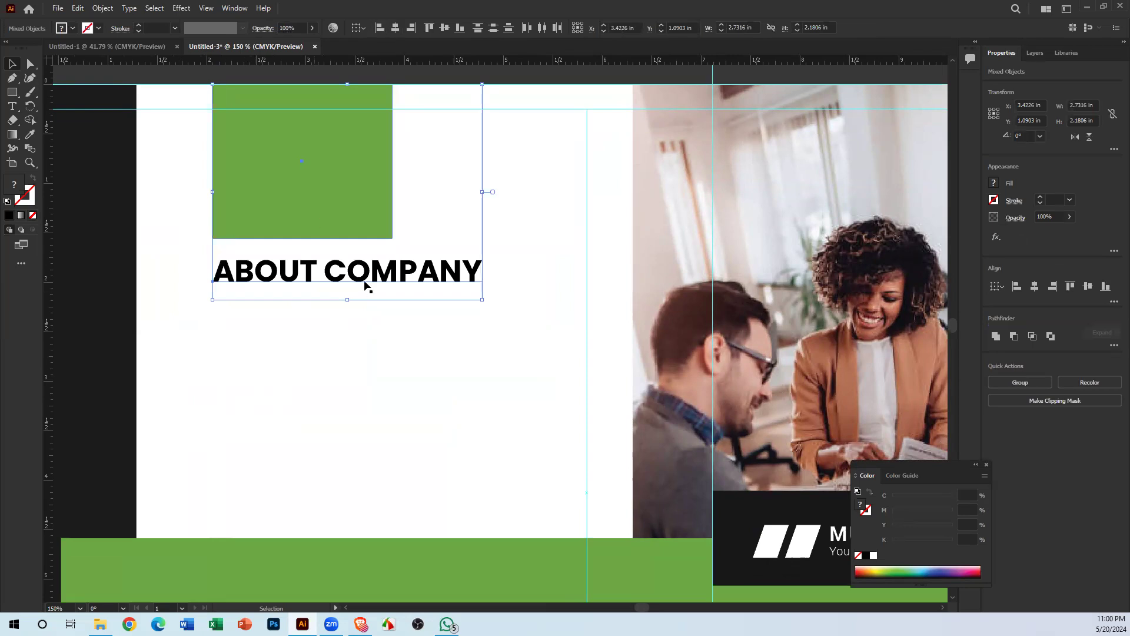
{"action": "key", "text": "ctrl+z"}
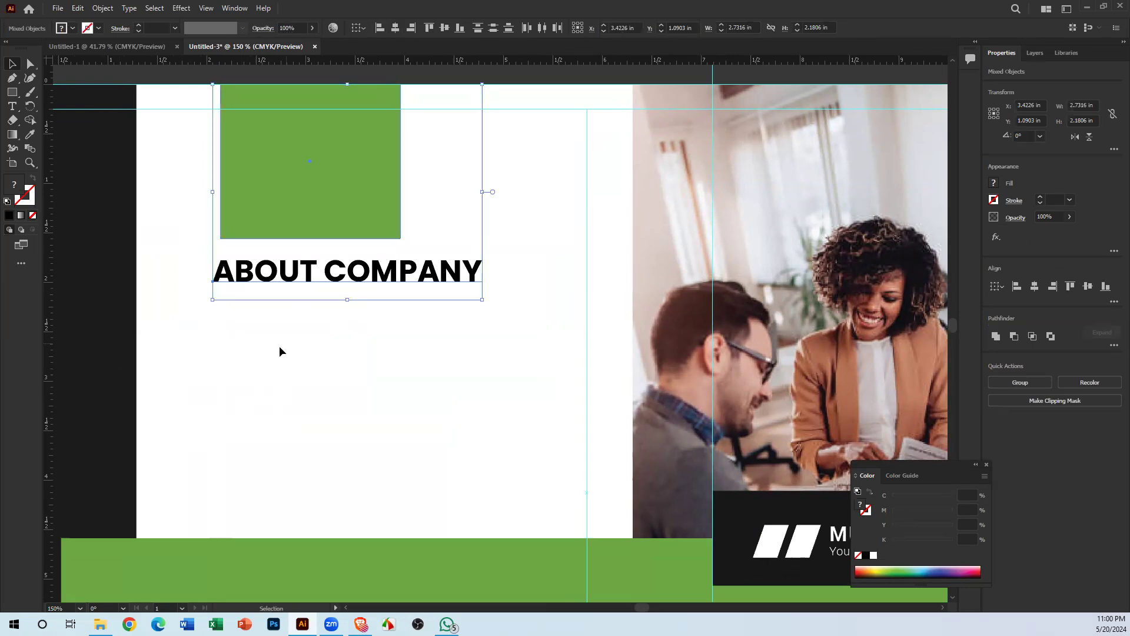
{"action": "left_click", "coordinate": [274, 355]}
{"action": "key", "text": "ctrl+z"}
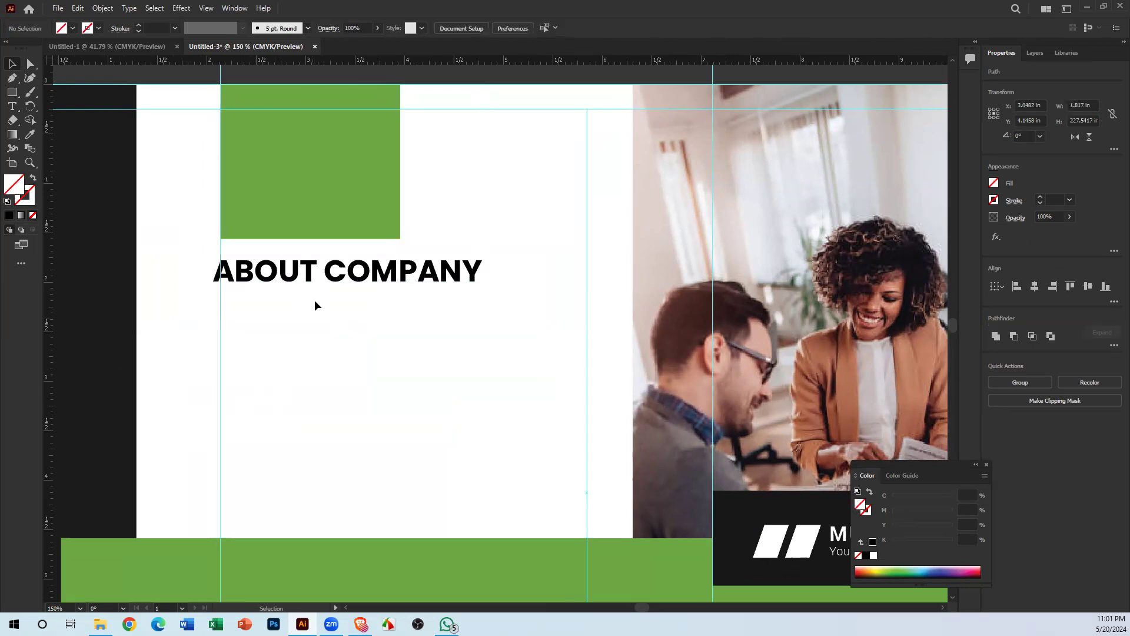
Step: Move the "ABOUT COMPANY" heading so its left edge meets the vertical guide along the green square
{"action": "key", "text": "ctrl+minus"}
{"action": "key", "text": "ctrl+minus"}
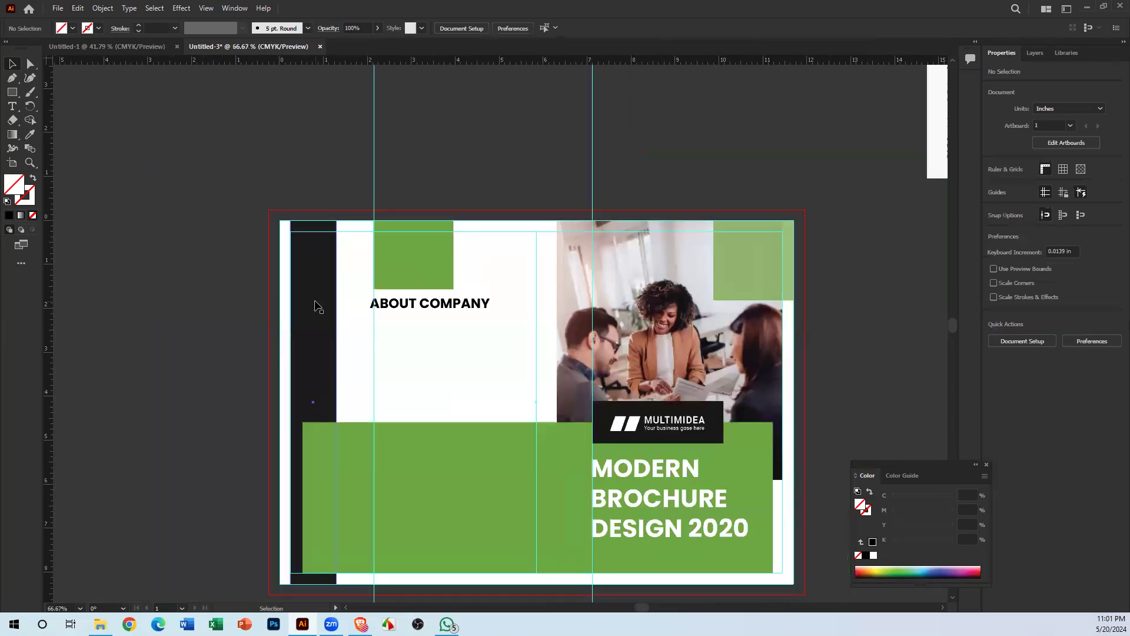
{"action": "left_click", "coordinate": [507, 374], "text": "ctrl"}
{"action": "left_click", "coordinate": [507, 373], "text": "ctrl"}
{"action": "left_click_drag", "start_coordinate": [159, 109], "coordinate": [142, 330]}
{"action": "left_click_drag", "start_coordinate": [280, 252], "coordinate": [154, 340]}
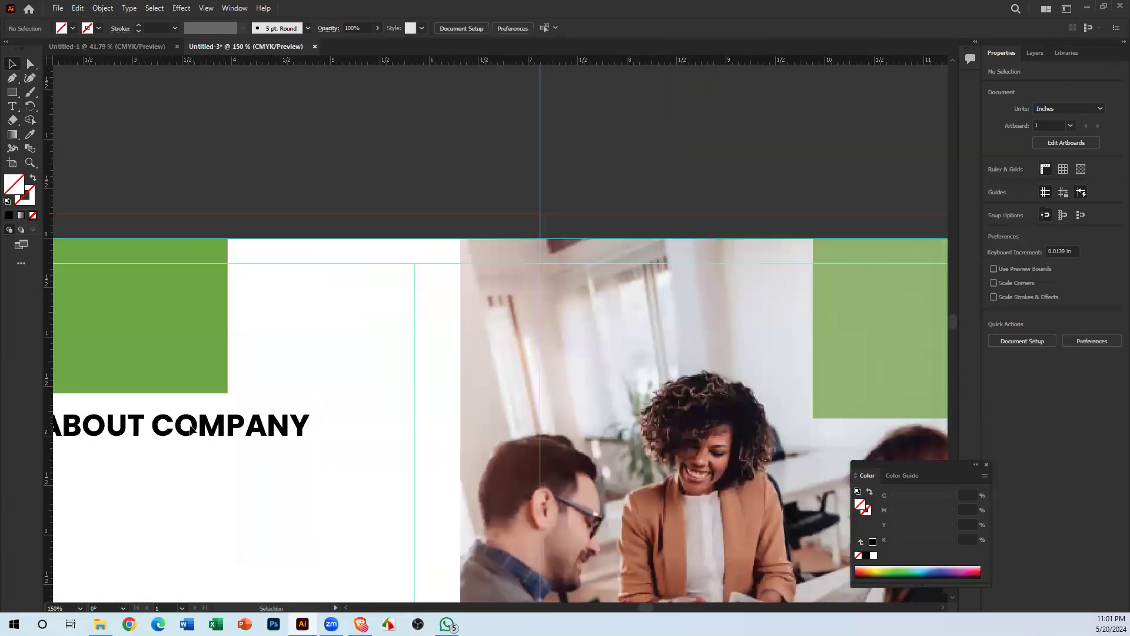
{"action": "left_click_drag", "start_coordinate": [136, 490], "coordinate": [383, 429]}
{"action": "left_click_drag", "start_coordinate": [391, 365], "coordinate": [401, 369]}
Step: Add an area text frame about 3.7 by 1.27 in below the "ABOUT COMPANY" heading, spanning between the two guides
{"action": "scroll", "coordinate": [421, 294], "scroll_direction": "down", "scroll_amount": 5}
{"action": "left_click", "coordinate": [12, 106]}
{"action": "scroll", "coordinate": [289, 215], "scroll_direction": "up", "scroll_amount": 1}
{"action": "left_click_drag", "start_coordinate": [293, 142], "coordinate": [660, 267]}
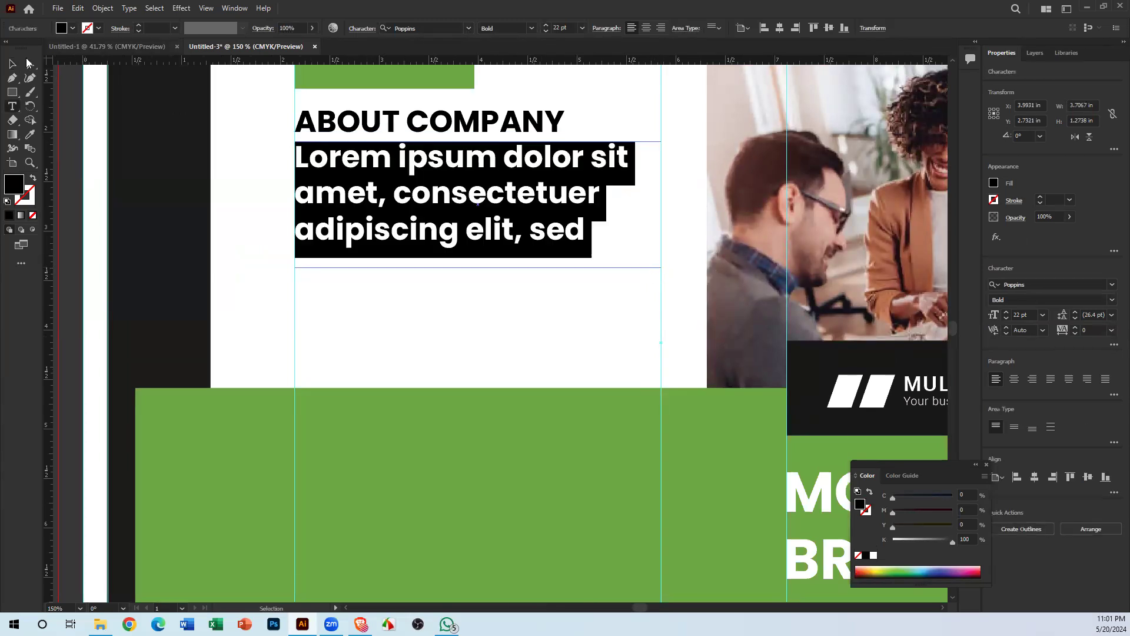
{"action": "left_click", "coordinate": [13, 64]}
Step: Copy the paragraph text under "ABOUT COMPANY" in the red brochure's inner spread
{"action": "key", "text": "ctrl+minus"}
{"action": "key", "text": "ctrl+minus"}
{"action": "key", "text": "ctrl+minus"}
{"action": "key", "text": "ctrl+minus"}
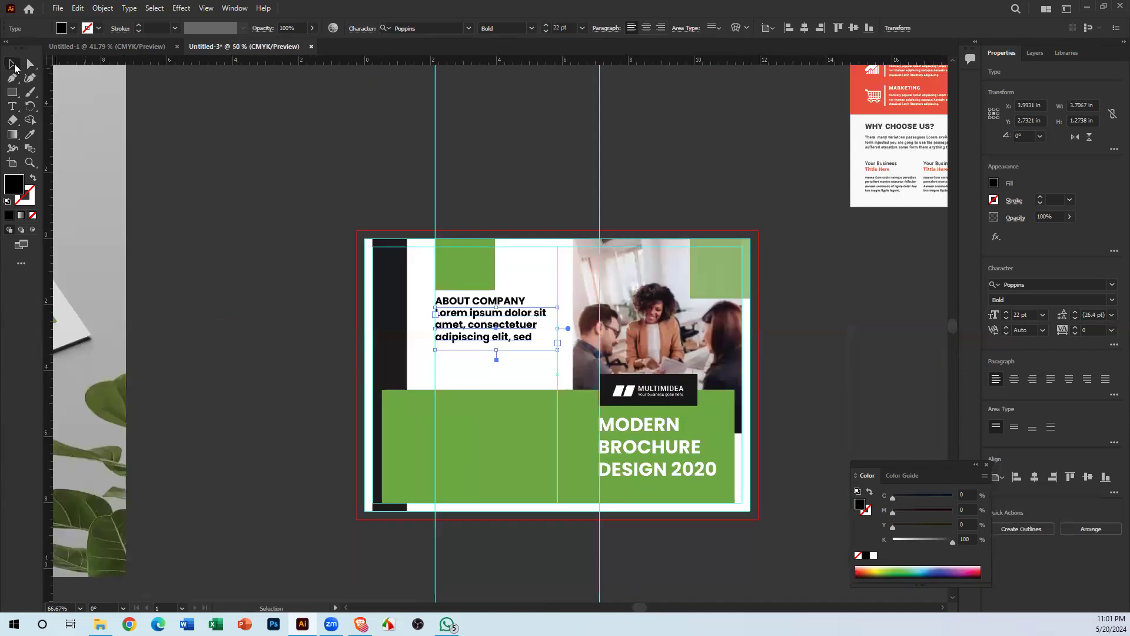
{"action": "left_click_drag", "start_coordinate": [517, 327], "coordinate": [751, 405]}
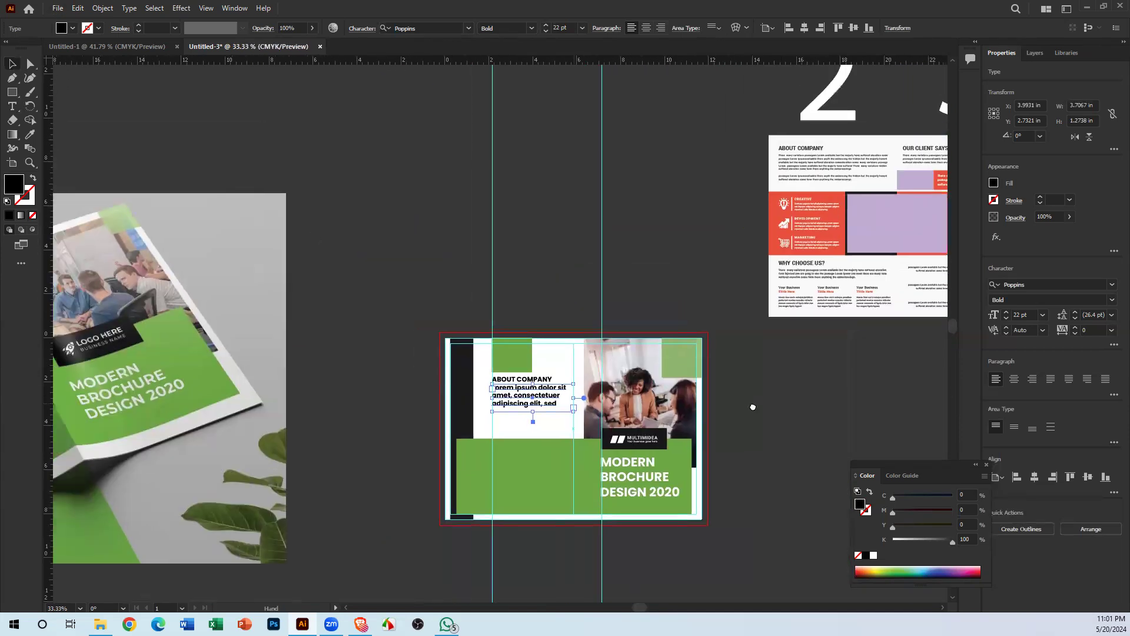
{"action": "left_click_drag", "start_coordinate": [427, 544], "coordinate": [537, 525]}
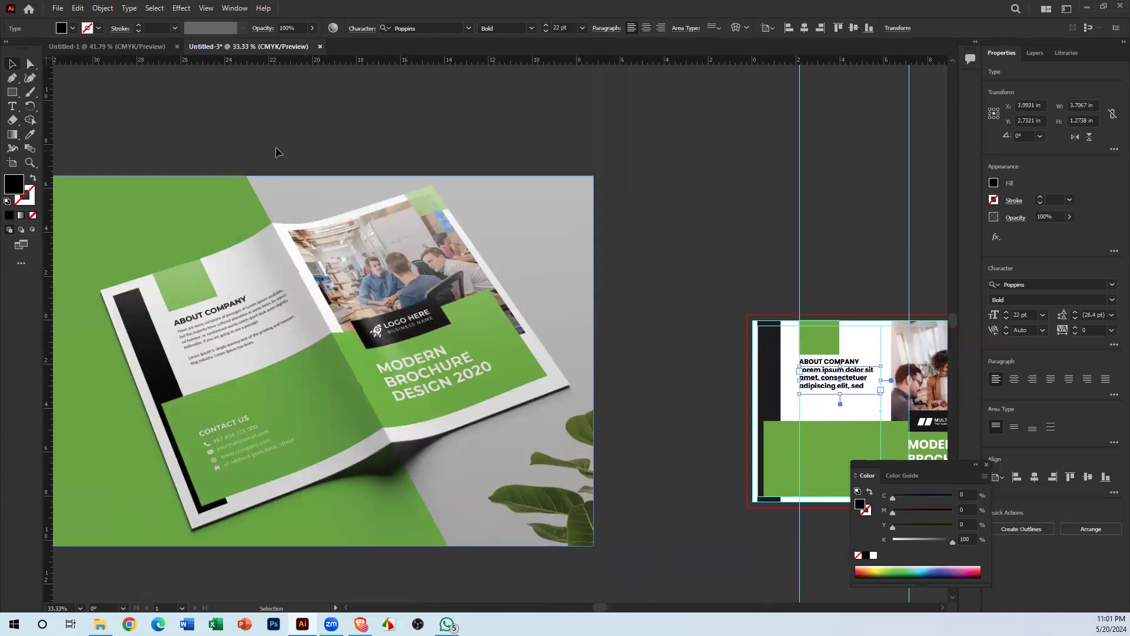
{"action": "scroll", "coordinate": [638, 398], "scroll_direction": "down", "scroll_amount": 1}
{"action": "left_click_drag", "start_coordinate": [800, 392], "coordinate": [263, 507]}
{"action": "left_click_drag", "start_coordinate": [767, 262], "coordinate": [143, 223]}
{"action": "left_click", "coordinate": [405, 300], "text": "ctrl"}
{"action": "left_click", "coordinate": [410, 290], "text": "ctrl"}
{"action": "left_click", "coordinate": [409, 263], "text": "ctrl"}
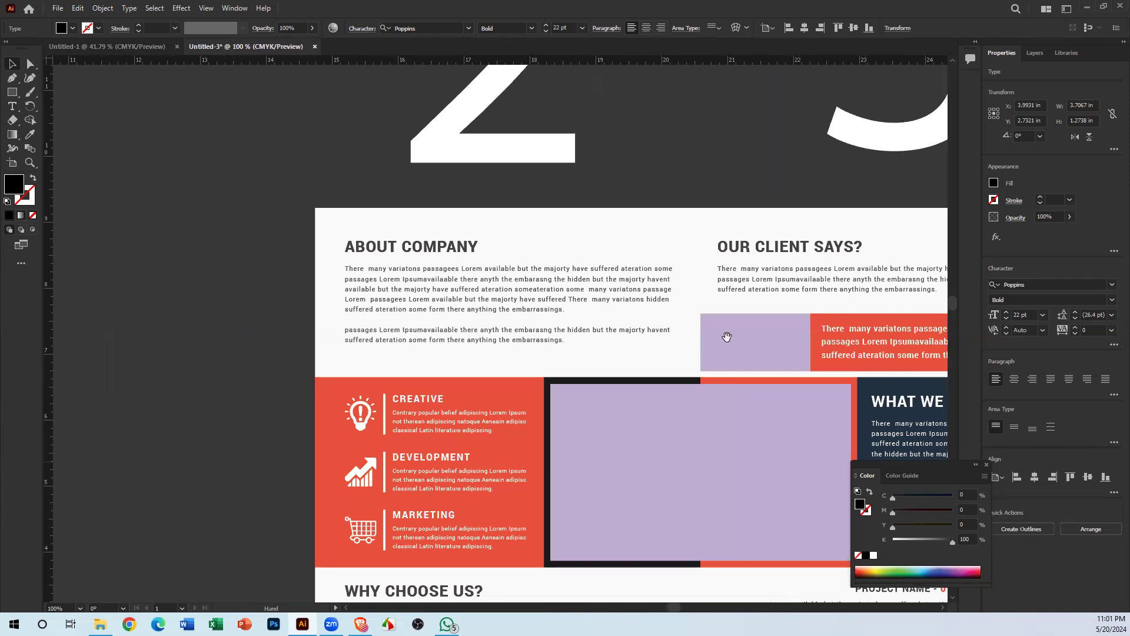
{"action": "left_click", "coordinate": [482, 291]}
{"action": "key", "text": "ctrl+c"}
Step: Examine the reference mockup's back cover for the style and placement of the body text
{"action": "left_click_drag", "start_coordinate": [404, 311], "coordinate": [1077, 142]}
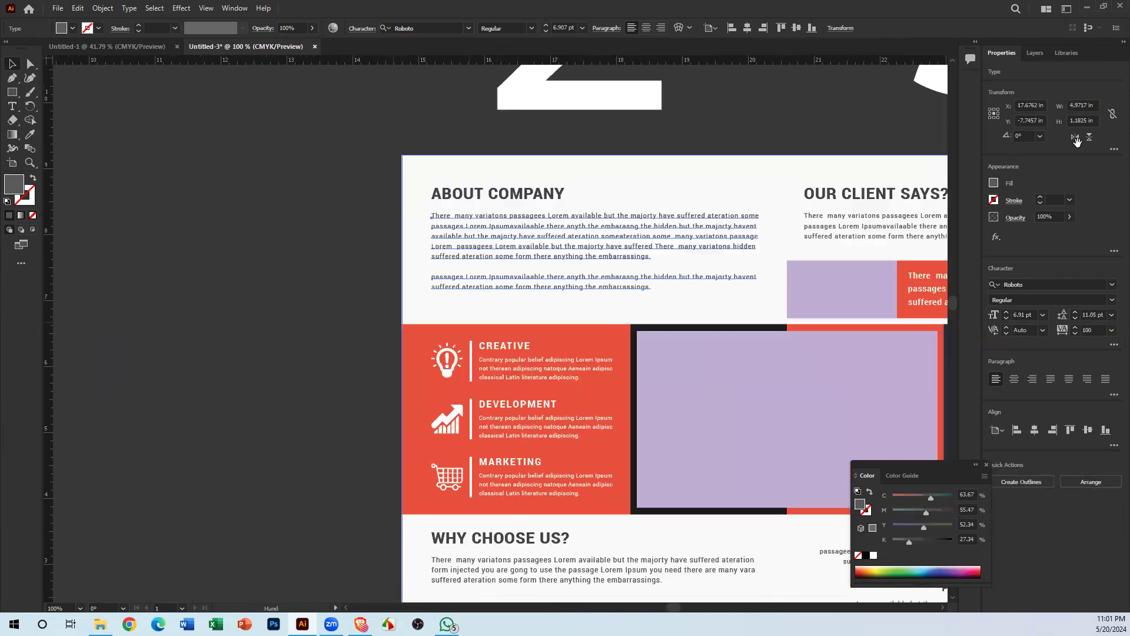
{"action": "left_click_drag", "start_coordinate": [176, 421], "coordinate": [998, 237]}
{"action": "left_click_drag", "start_coordinate": [76, 435], "coordinate": [1013, 229]}
{"action": "left_click_drag", "start_coordinate": [217, 237], "coordinate": [631, 41]}
{"action": "left_click_drag", "start_coordinate": [312, 594], "coordinate": [383, 204]}
{"action": "key", "text": "ctrl+minus"}
{"action": "key", "text": "ctrl+minus"}
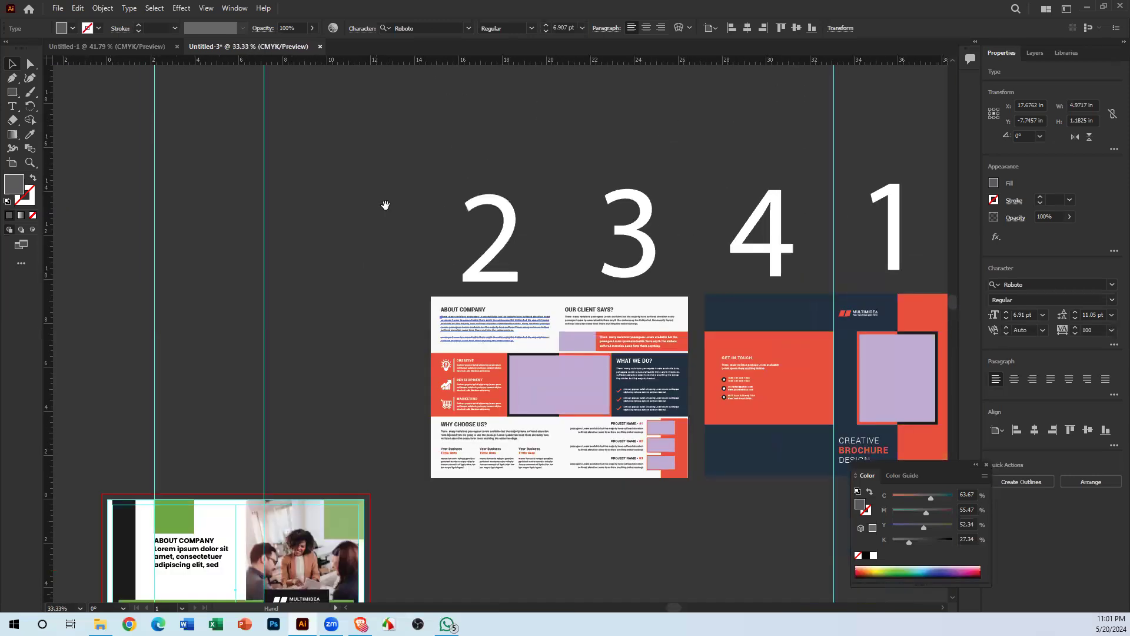
{"action": "key", "text": "ctrl+minus"}
{"action": "left_click", "coordinate": [293, 470], "text": "ctrl"}
{"action": "left_click", "coordinate": [299, 474], "text": "ctrl"}
{"action": "left_click_drag", "start_coordinate": [227, 350], "coordinate": [495, 401]}
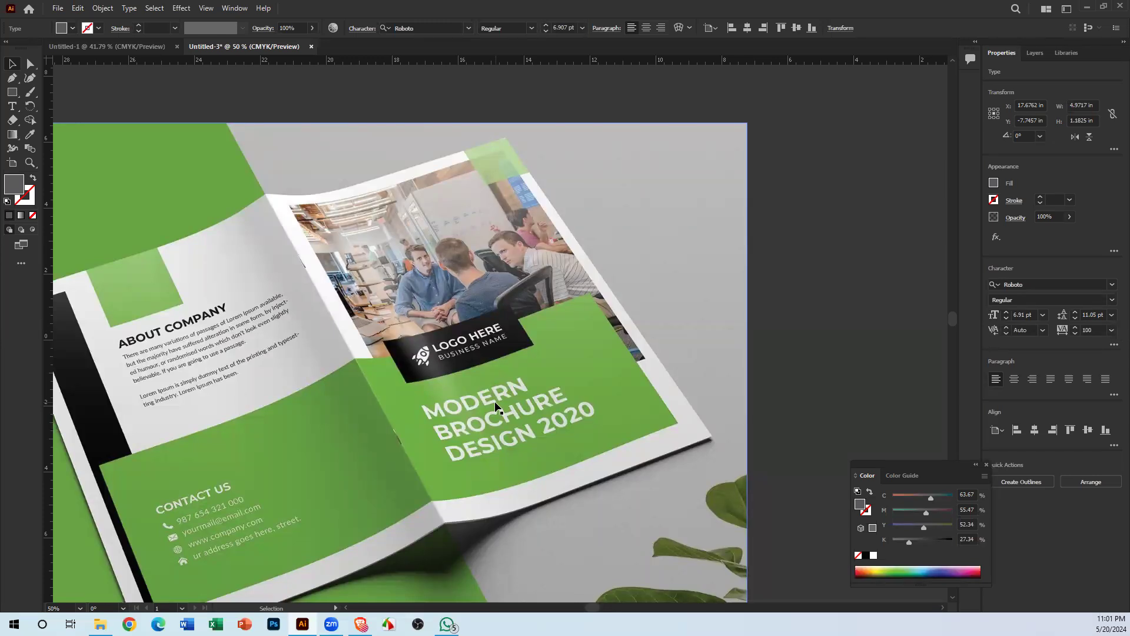
Step: Replace the placeholder text in the frame below the "ABOUT COMPANY" heading with the copied paragraph text
{"action": "key", "text": "ctrl+minus"}
{"action": "key", "text": "ctrl+minus"}
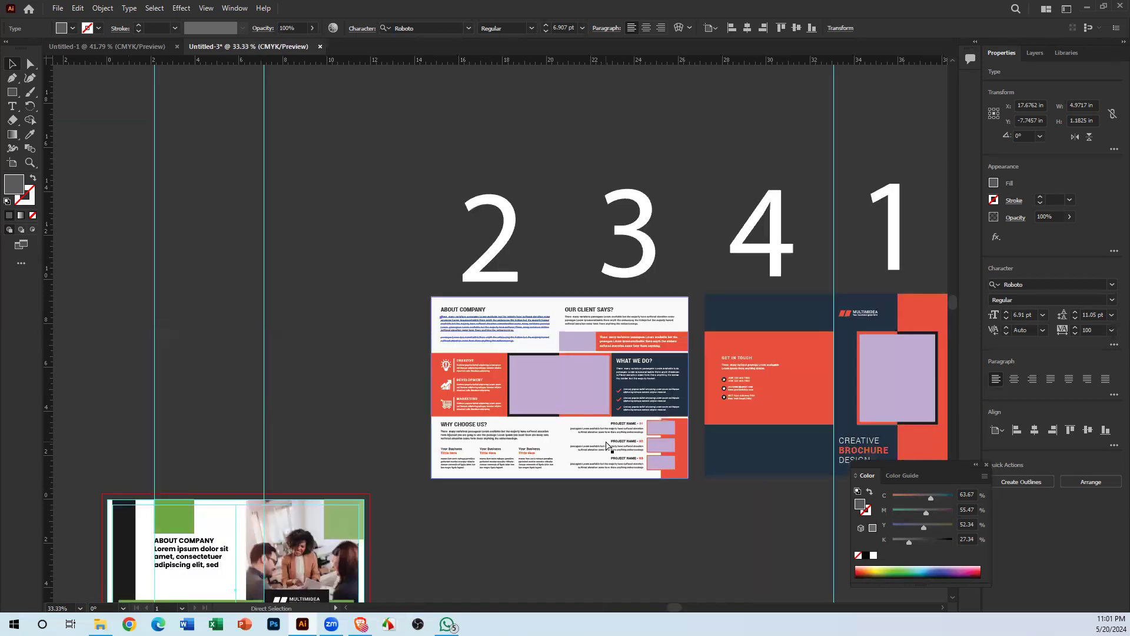
{"action": "left_click_drag", "start_coordinate": [450, 450], "coordinate": [673, 318]}
{"action": "triple_click", "coordinate": [468, 362], "text": "ctrl"}
{"action": "left_click_drag", "start_coordinate": [720, 280], "coordinate": [520, 381]}
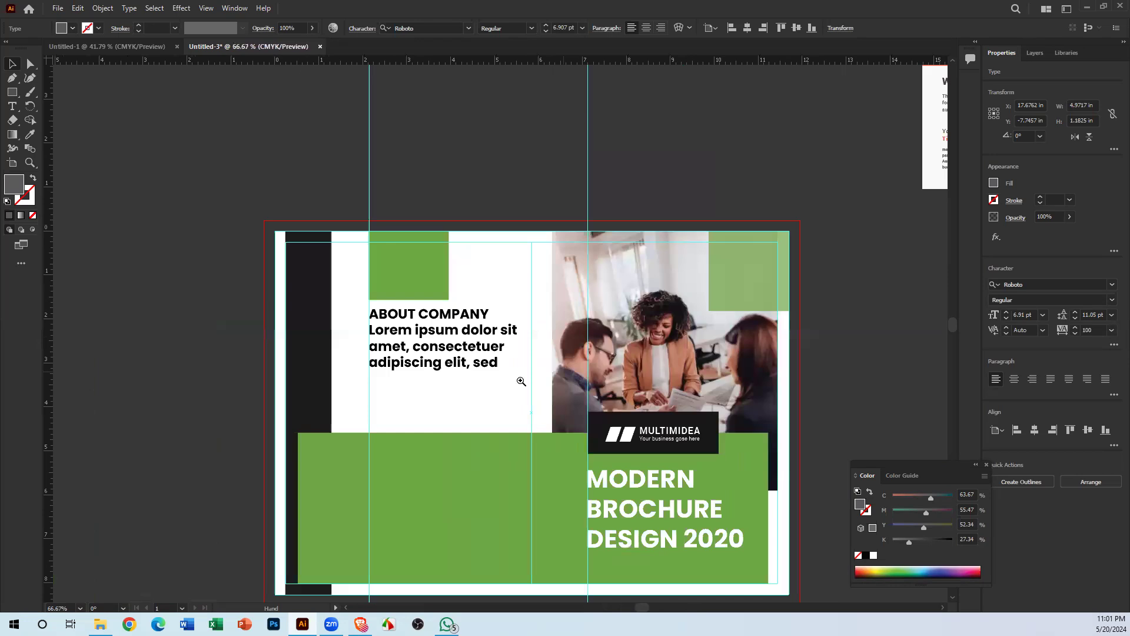
{"action": "double_click", "coordinate": [519, 381], "text": "ctrl"}
{"action": "left_click_drag", "start_coordinate": [425, 325], "coordinate": [556, 431]}
{"action": "left_click_drag", "start_coordinate": [507, 320], "coordinate": [377, 296]}
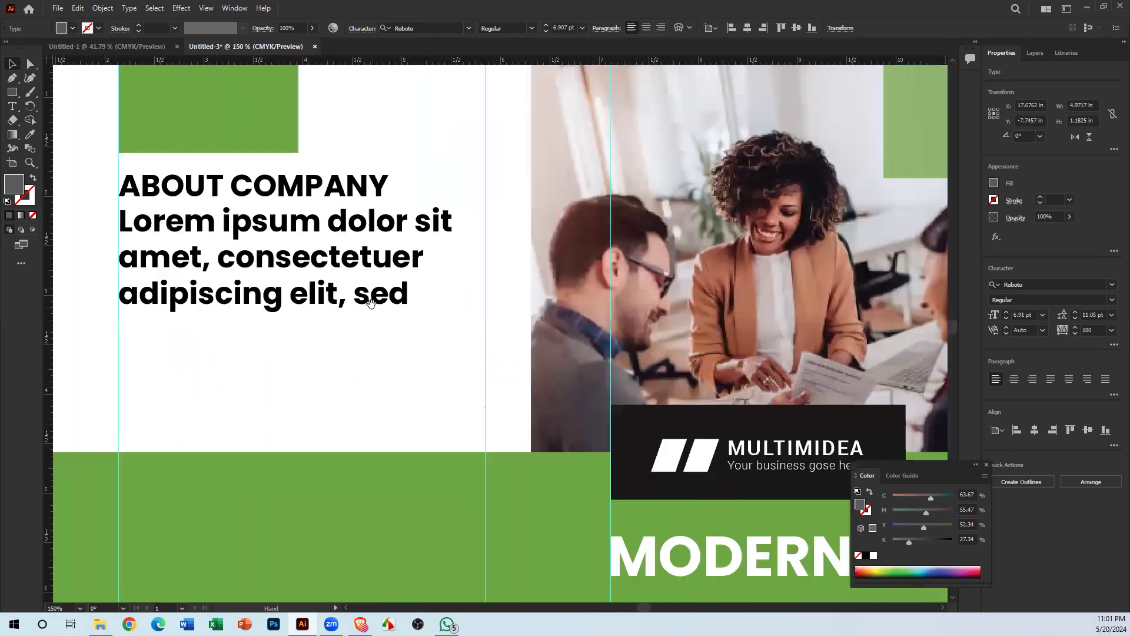
{"action": "left_click_drag", "start_coordinate": [255, 170], "coordinate": [206, 68]}
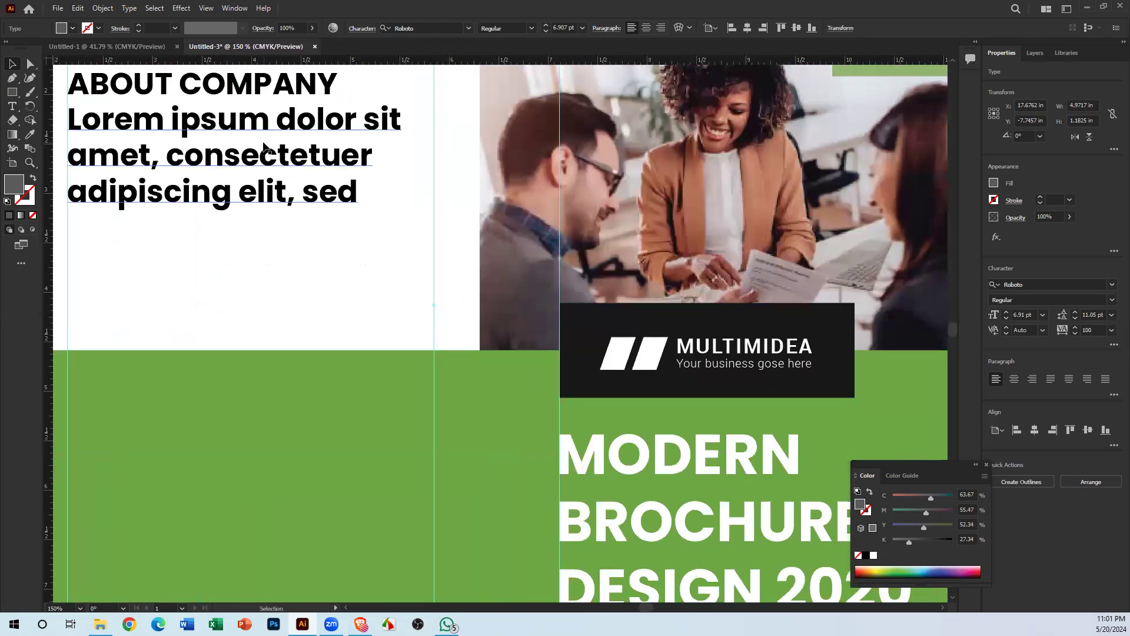
{"action": "left_click", "coordinate": [20, 107]}
{"action": "scroll", "coordinate": [265, 224], "scroll_direction": "up", "scroll_amount": 1}
{"action": "left_click", "coordinate": [277, 218]}
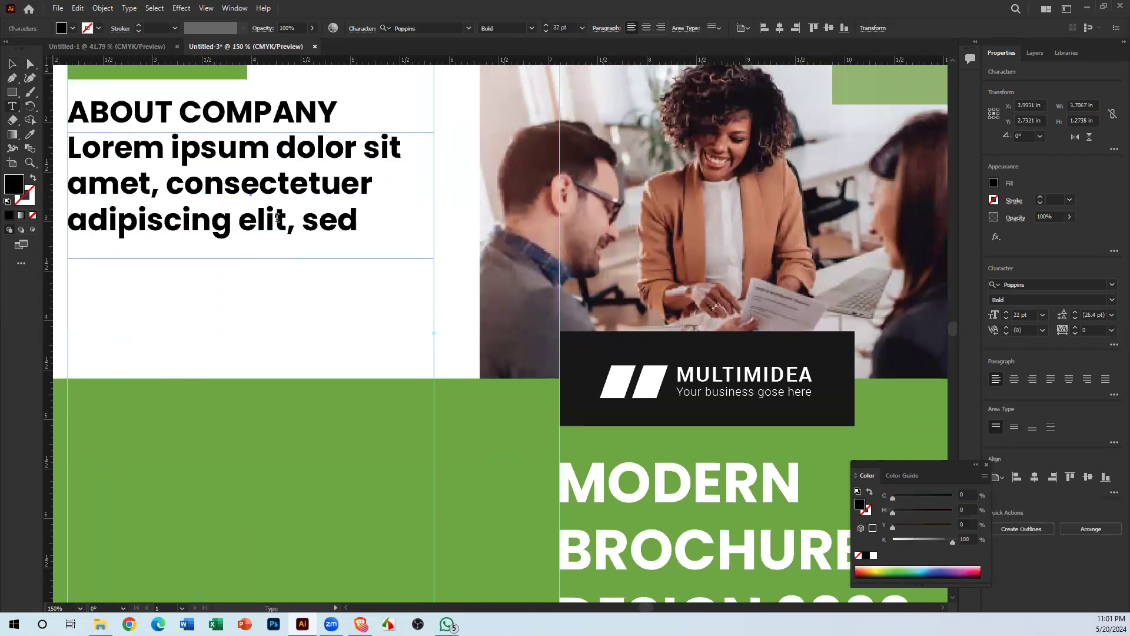
{"action": "key", "text": "ctrl+a"}
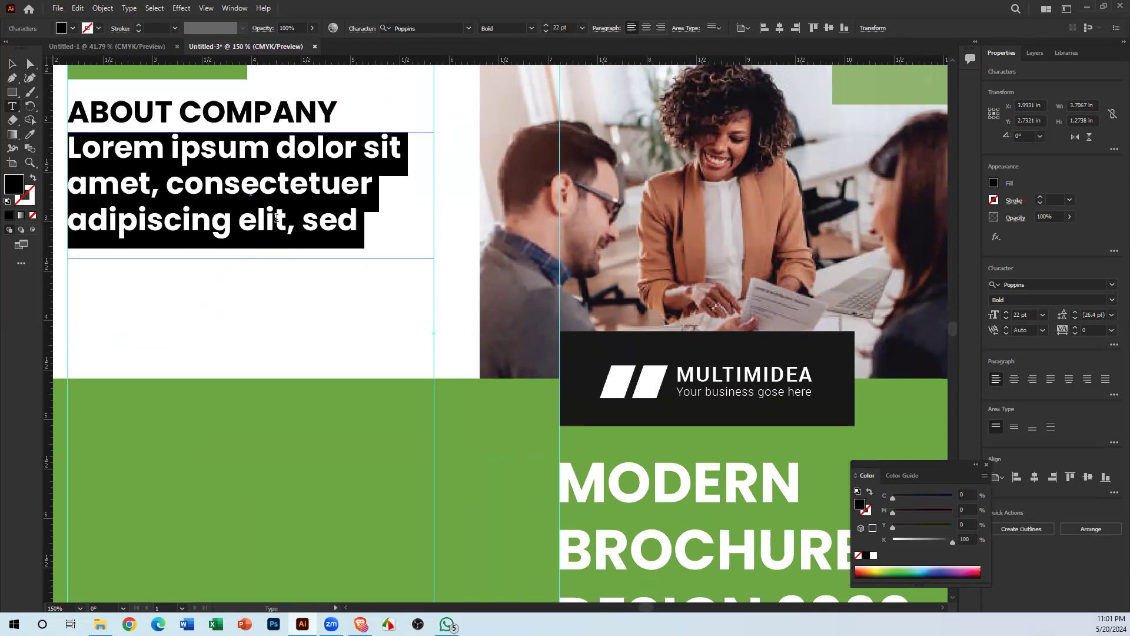
{"action": "key", "text": "BackSpace"}
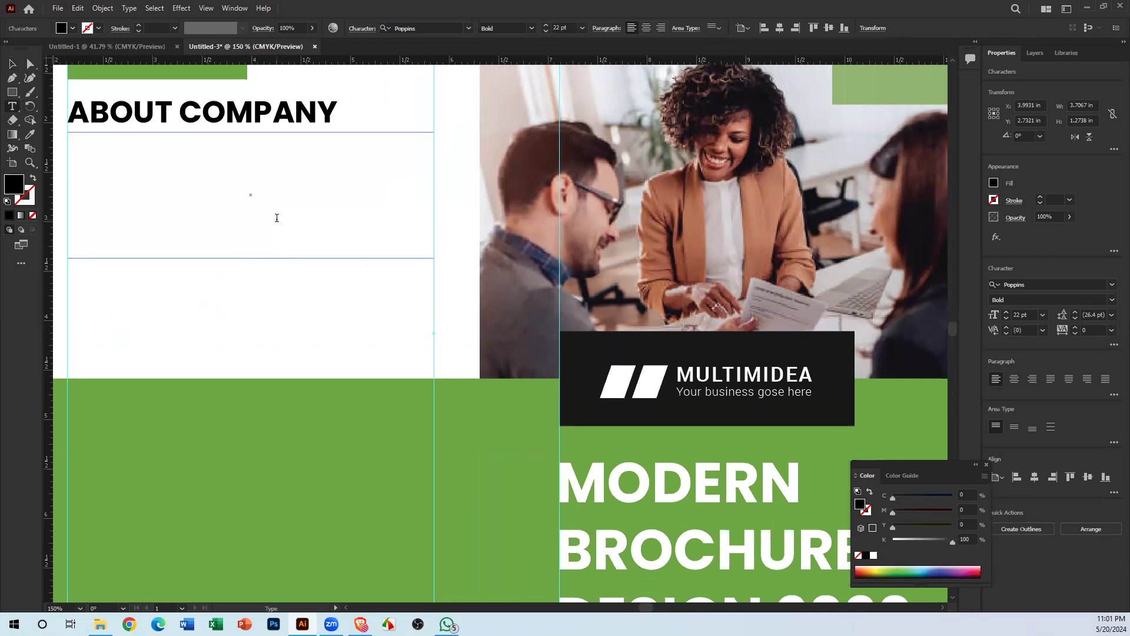
{"action": "key", "text": "ctrl+v"}
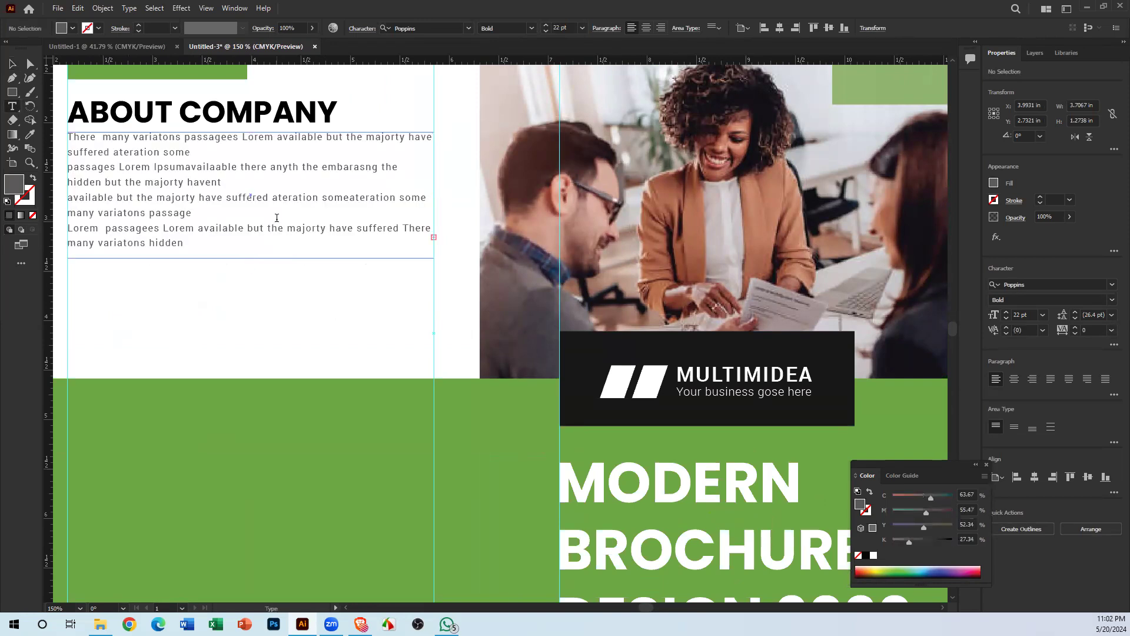
Step: Examine how the body text under "ABOUT COMPANY" is divided into paragraphs in the reference mockup
{"action": "key", "text": "Escape"}
{"action": "left_click_drag", "start_coordinate": [139, 385], "coordinate": [931, 401]}
{"action": "left_click_drag", "start_coordinate": [139, 344], "coordinate": [854, 383]}
{"action": "left_click_drag", "start_coordinate": [264, 200], "coordinate": [809, 316]}
{"action": "left_click_drag", "start_coordinate": [377, 429], "coordinate": [759, 356]}
{"action": "left_click_drag", "start_coordinate": [367, 169], "coordinate": [662, 343]}
{"action": "key", "text": "a"}
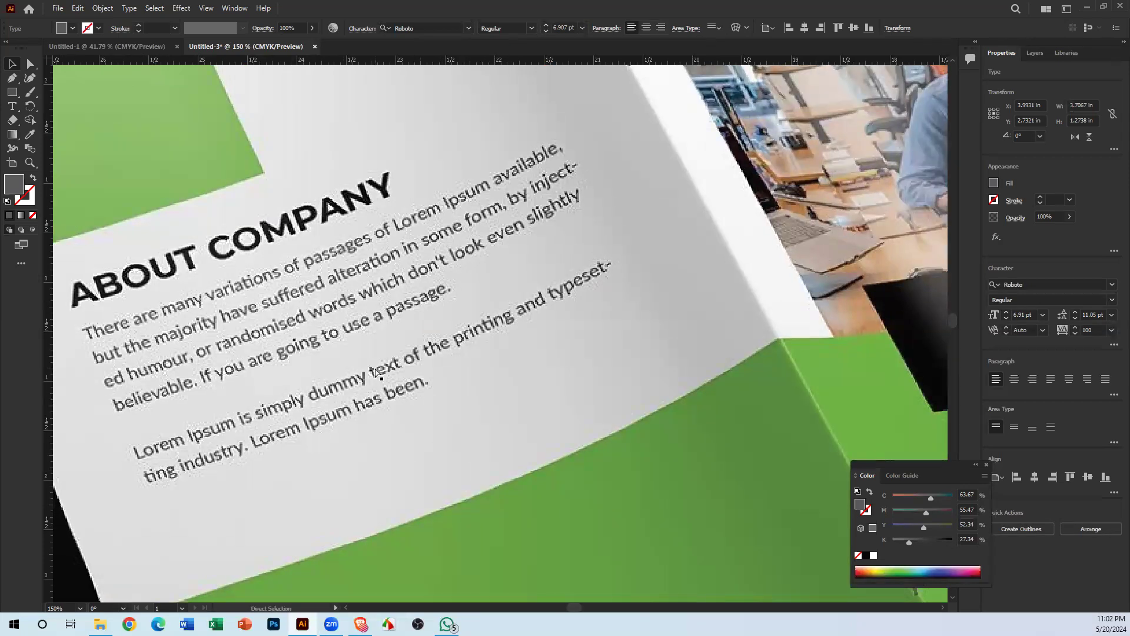
{"action": "key", "text": "ctrl+minus"}
{"action": "key", "text": "ctrl+minus"}
{"action": "key", "text": "ctrl+minus"}
{"action": "key", "text": "ctrl+minus"}
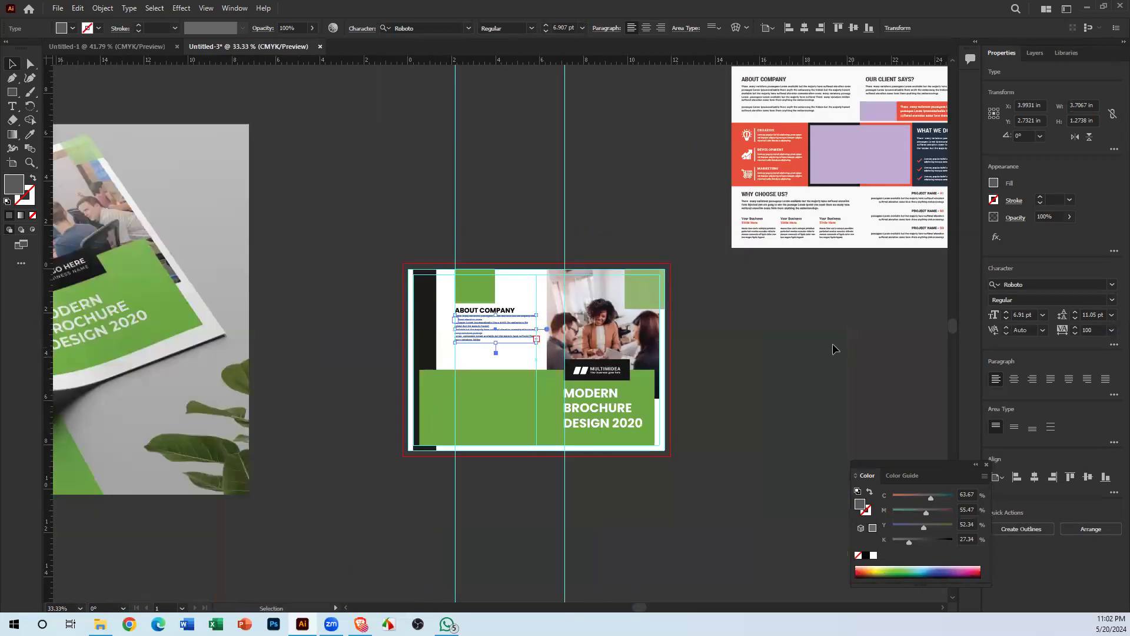
Step: Remove the line breaks before "passages Lorem" and "available but the majorty" to form one continuous first paragraph
{"action": "left_click", "coordinate": [465, 411], "text": "ctrl"}
{"action": "left_click", "coordinate": [465, 410], "text": "ctrl"}
{"action": "left_click_drag", "start_coordinate": [553, 129], "coordinate": [373, 267]}
{"action": "left_click", "coordinate": [383, 257], "text": "ctrl"}
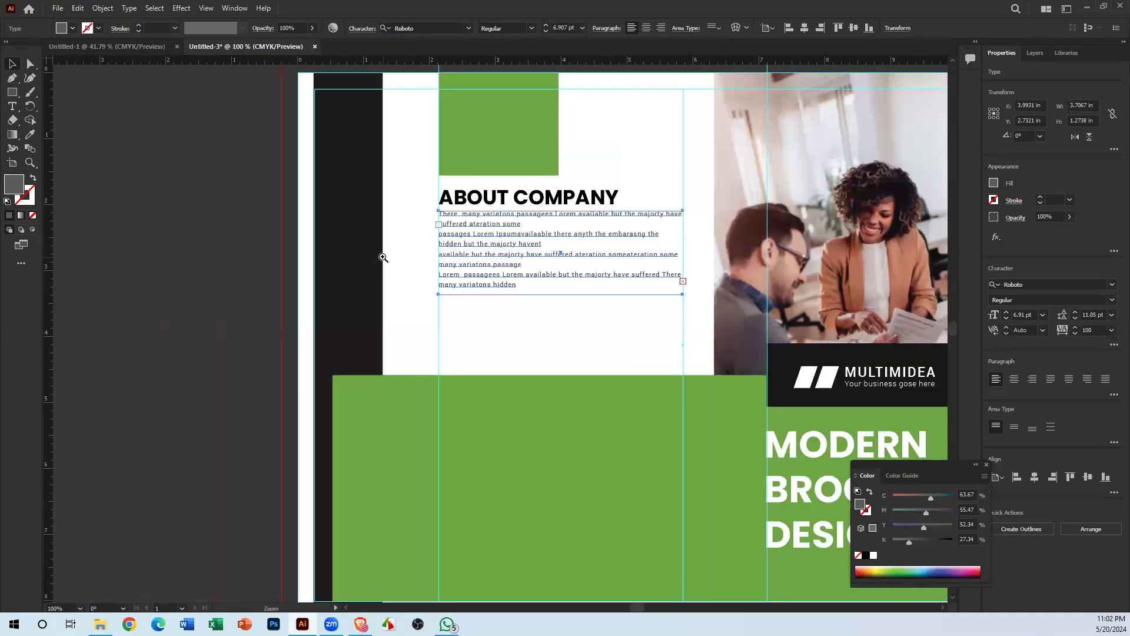
{"action": "left_click", "coordinate": [383, 258], "text": "ctrl"}
{"action": "left_click_drag", "start_coordinate": [218, 210], "coordinate": [136, 232]}
{"action": "left_click_drag", "start_coordinate": [646, 361], "coordinate": [229, 368]}
{"action": "left_click", "coordinate": [346, 300], "text": "ctrl"}
{"action": "double_click", "coordinate": [252, 328]}
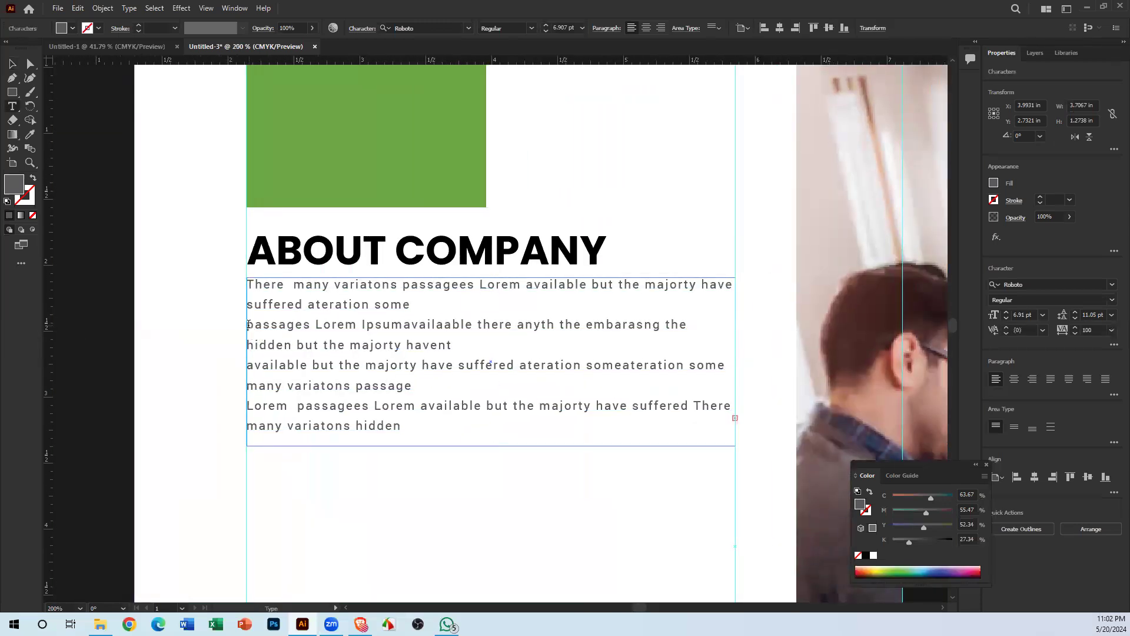
{"action": "key", "text": "BackSpace"}
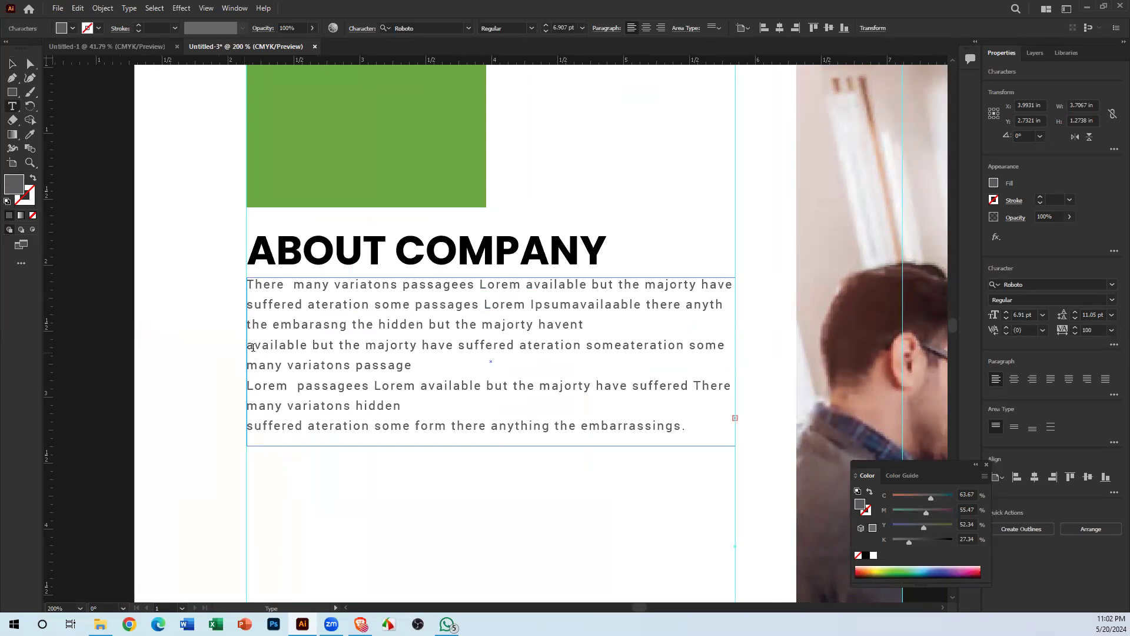
{"action": "left_click", "coordinate": [252, 346]}
{"action": "key", "text": "BackSpace"}
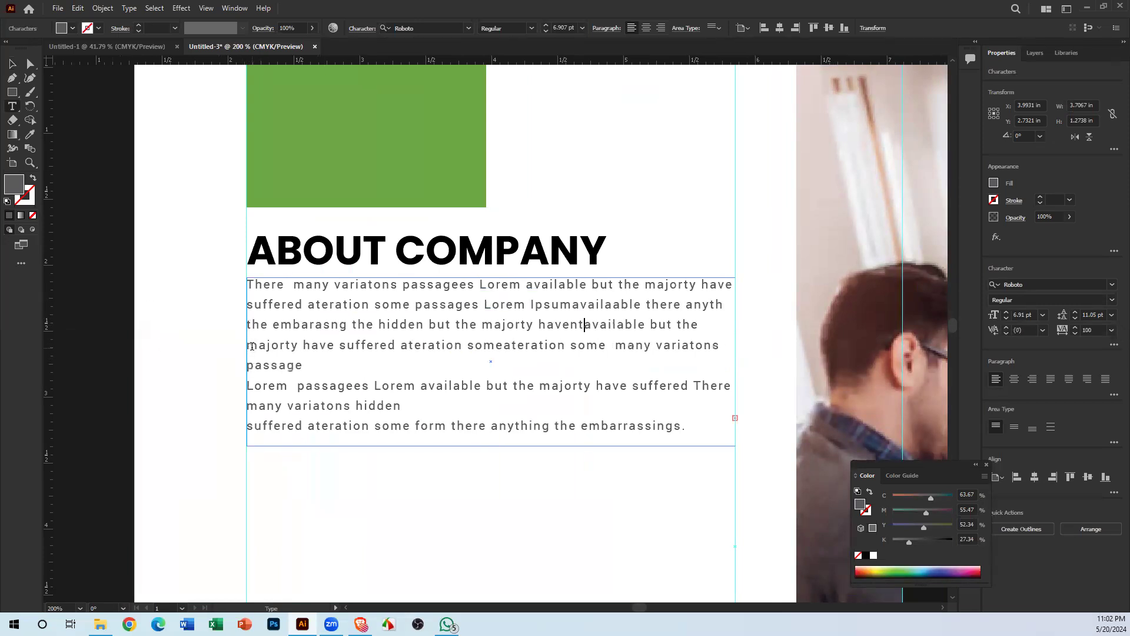
Step: Join the "suffered ateration some form" line to the second paragraph and insert a blank line between the two paragraphs
{"action": "left_click", "coordinate": [247, 425]}
{"action": "key", "text": "BackSpace"}
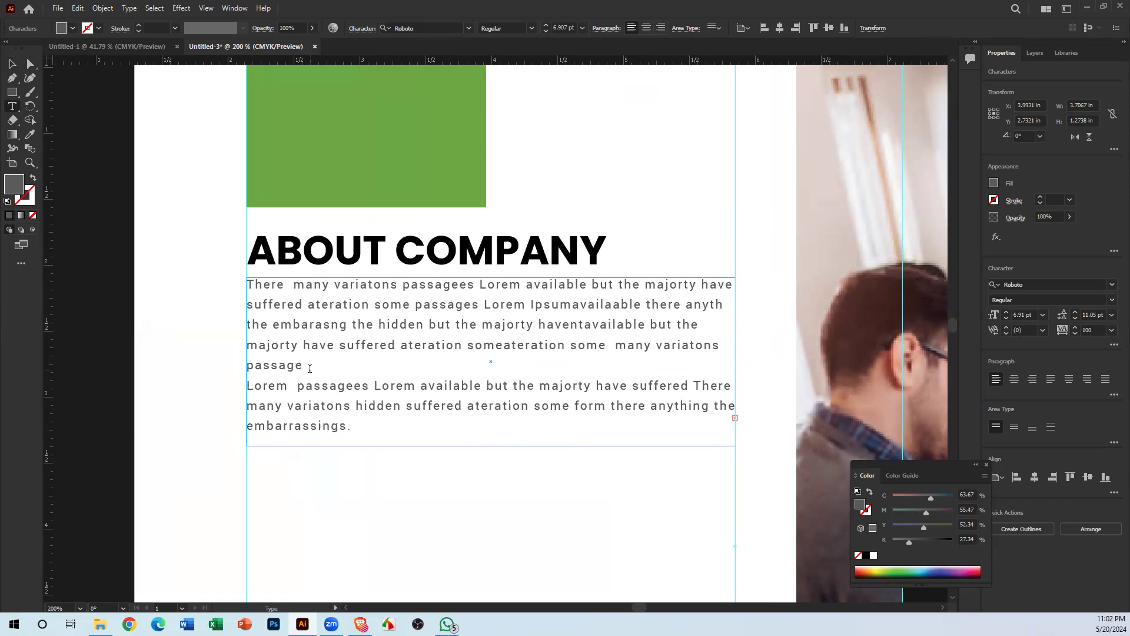
{"action": "key", "text": "Return"}
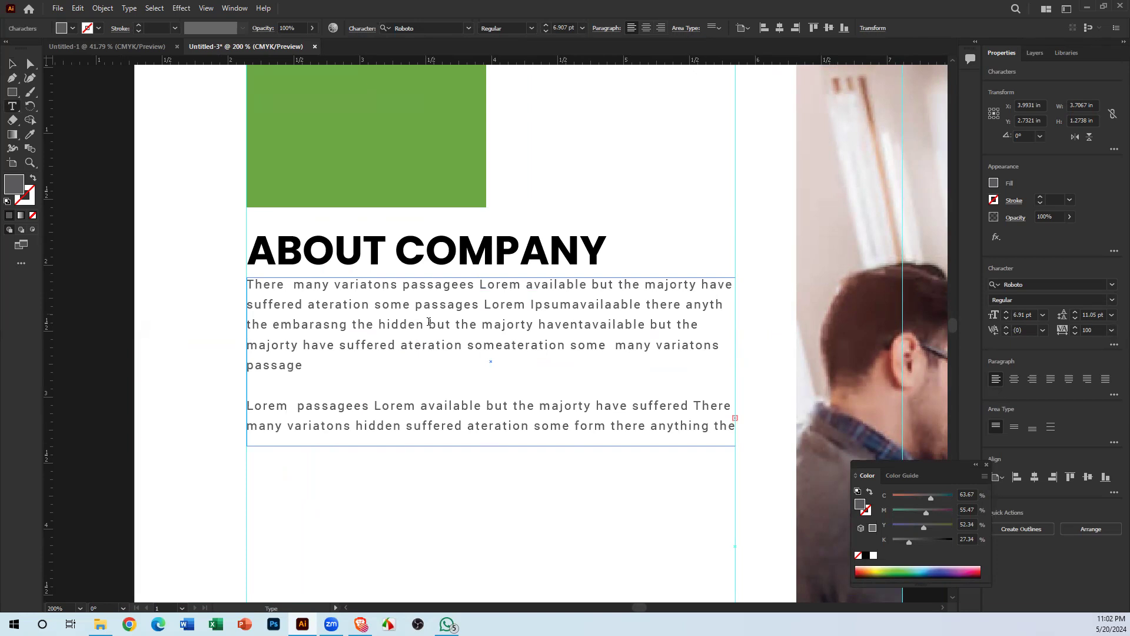
Step: Extend the body text frame downward to about 3.7 by 1.48 in so the second paragraph fits
{"action": "left_click", "coordinate": [12, 63]}
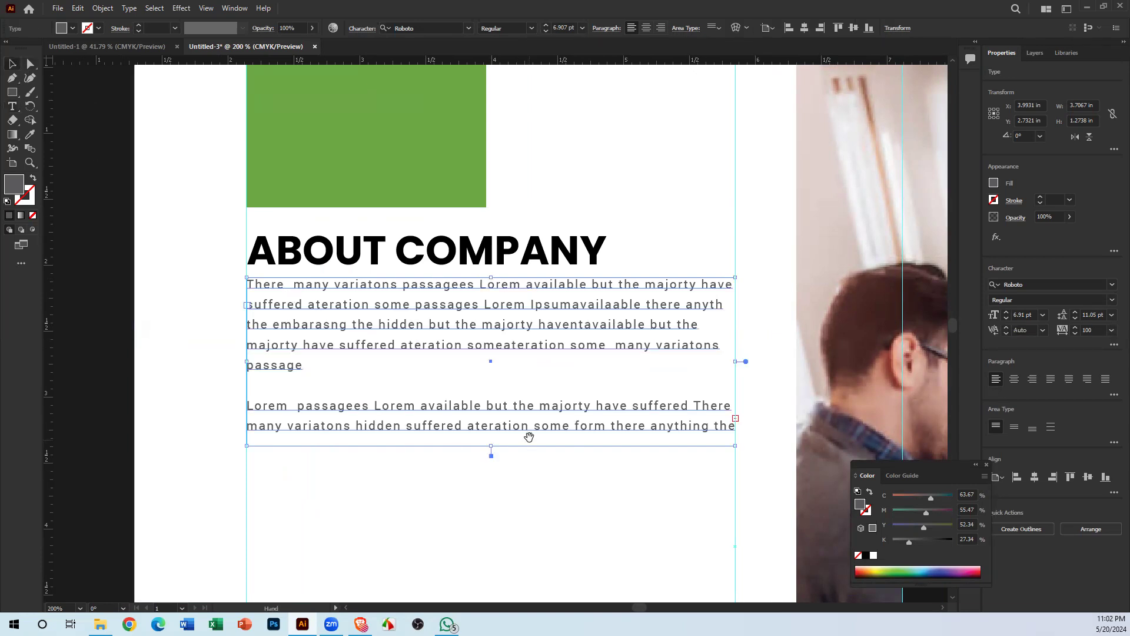
{"action": "left_click_drag", "start_coordinate": [529, 436], "coordinate": [520, 414]}
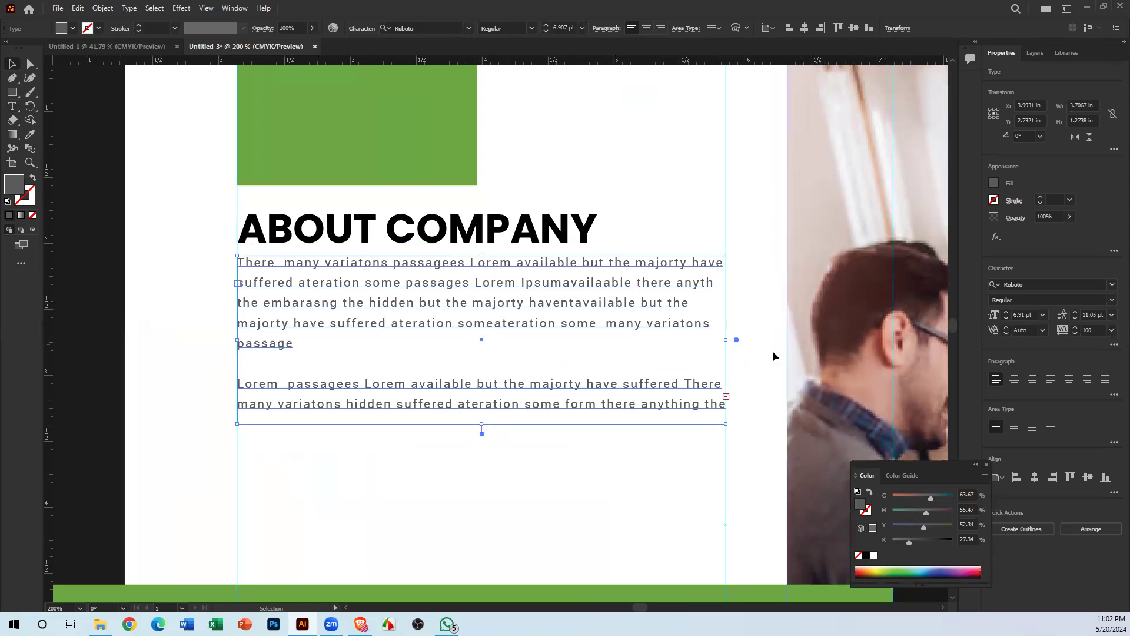
{"action": "mouse_move", "coordinate": [726, 342]}
{"action": "left_mouse_down"}
{"action": "mouse_move", "coordinate": [653, 340]}
{"action": "mouse_move", "coordinate": [725, 339]}
{"action": "left_mouse_up"}
{"action": "left_click_drag", "start_coordinate": [481, 425], "coordinate": [507, 562]}
{"action": "left_click_drag", "start_coordinate": [507, 563], "coordinate": [529, 455]}
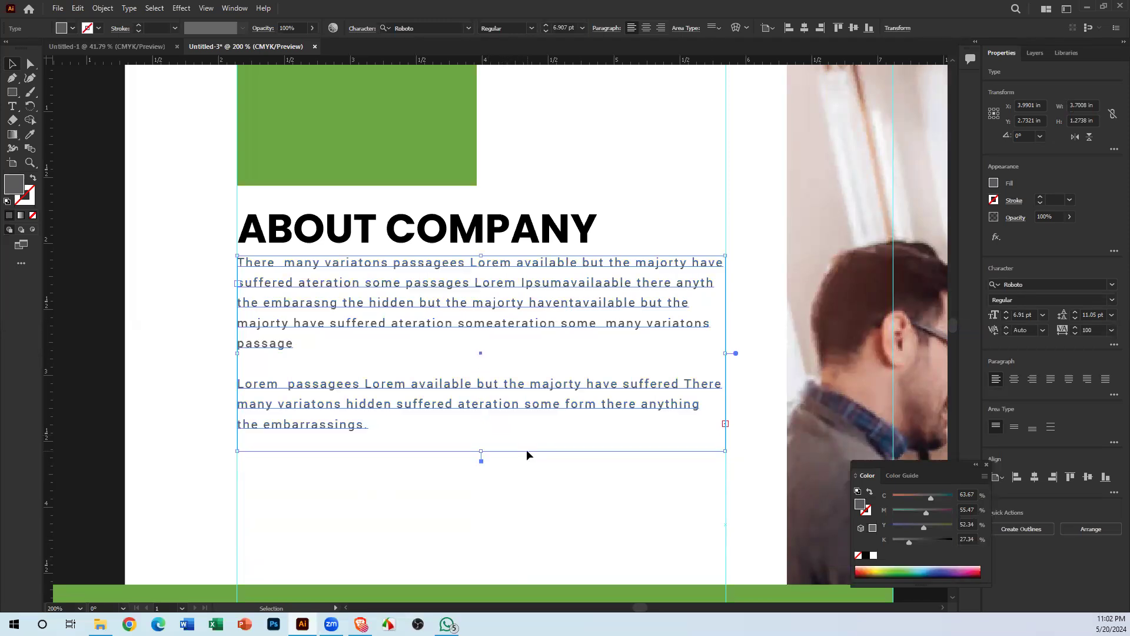
{"action": "left_click", "coordinate": [457, 492]}
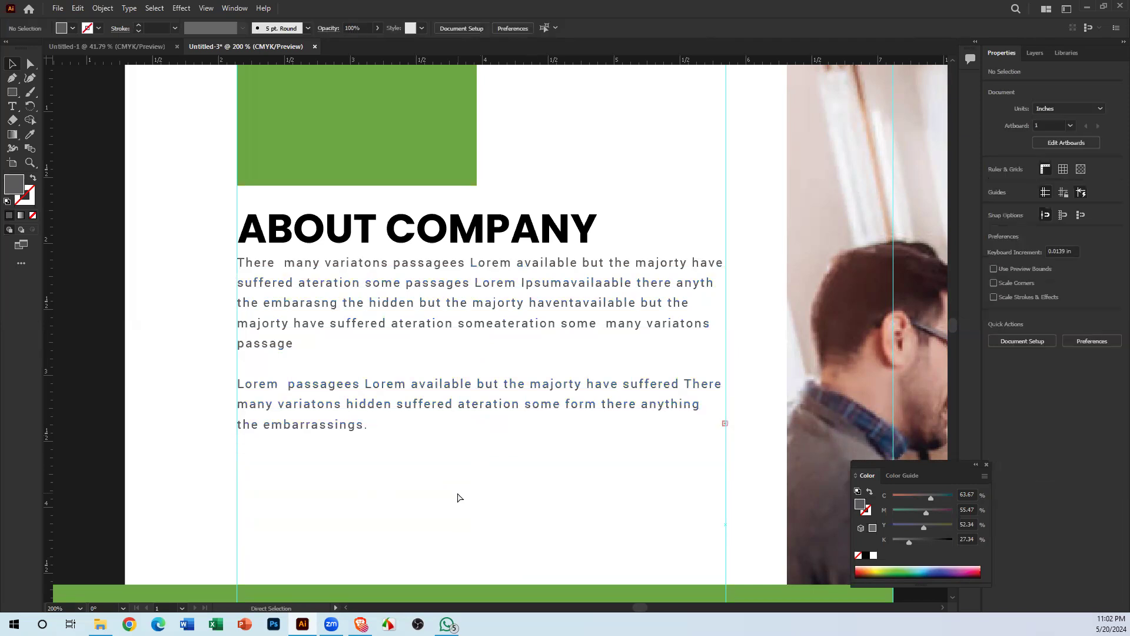
Step: Compare the spacing of the green square, heading and body text with the reference mockup's back cover
{"action": "key", "text": "ctrl+minus"}
{"action": "key", "text": "ctrl+minus"}
{"action": "key", "text": "ctrl+minus"}
{"action": "left_click_drag", "start_coordinate": [322, 256], "coordinate": [456, 424]}
{"action": "left_click_drag", "start_coordinate": [303, 308], "coordinate": [695, 249]}
{"action": "left_click_drag", "start_coordinate": [380, 461], "coordinate": [764, 344]}
{"action": "left_click_drag", "start_coordinate": [116, 305], "coordinate": [187, 310]}
{"action": "left_click_drag", "start_coordinate": [559, 327], "coordinate": [56, 292]}
{"action": "left_click_drag", "start_coordinate": [676, 342], "coordinate": [525, 327]}
Step: Move the "ABOUT COMPANY" heading and the body text down to widen the gaps below the green square and the heading
{"action": "left_click", "coordinate": [340, 224], "text": "ctrl"}
{"action": "left_click", "coordinate": [343, 227], "text": "ctrl"}
{"action": "left_click_drag", "start_coordinate": [469, 482], "coordinate": [413, 214]}
{"action": "left_click_drag", "start_coordinate": [336, 326], "coordinate": [238, 275]}
{"action": "left_click_drag", "start_coordinate": [345, 253], "coordinate": [342, 281]}
{"action": "left_click_drag", "start_coordinate": [352, 136], "coordinate": [353, 149]}
{"action": "left_click_drag", "start_coordinate": [117, 232], "coordinate": [121, 234]}
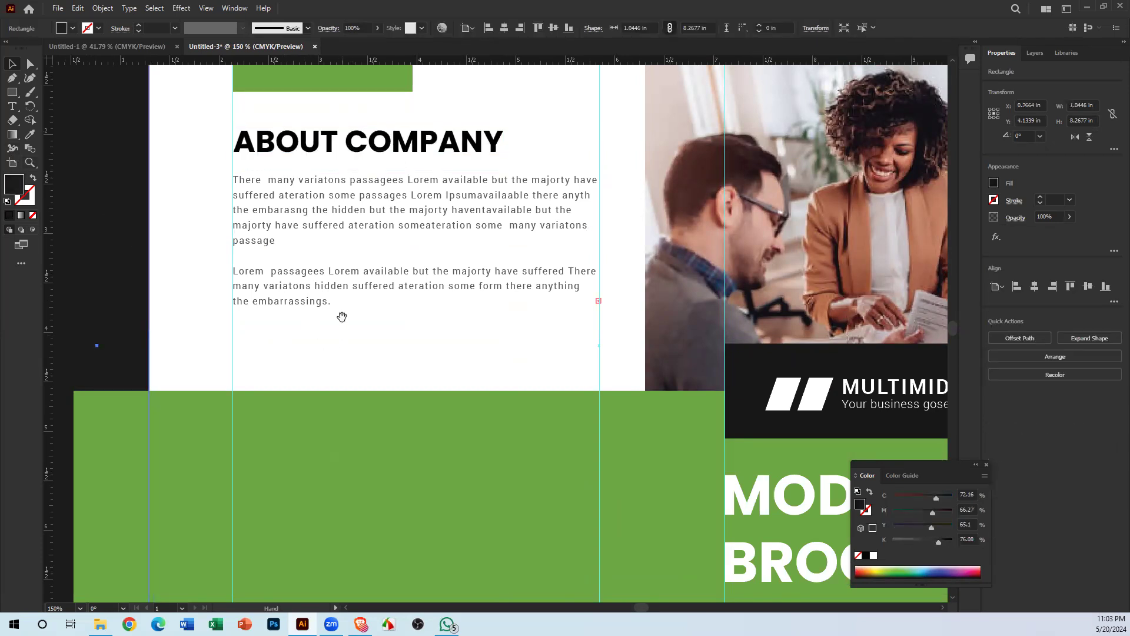
Step: Change the body text's font to Poppins in the Regular style
{"action": "scroll", "coordinate": [414, 313], "scroll_direction": "up", "scroll_amount": 3}
{"action": "left_click", "coordinate": [338, 409]}
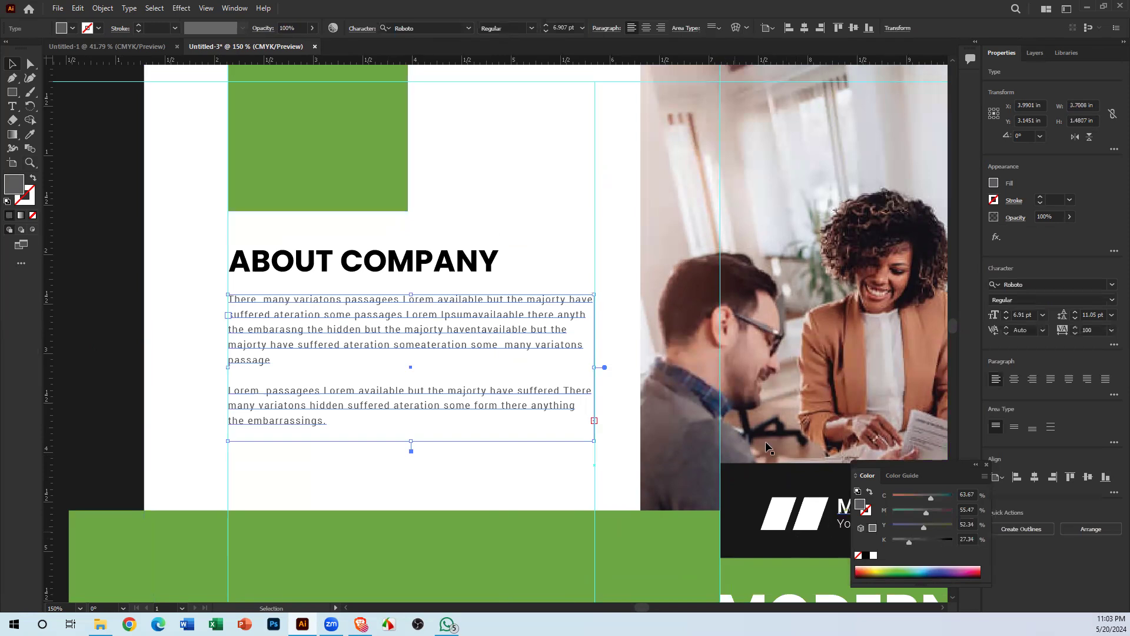
{"action": "left_click", "coordinate": [436, 27]}
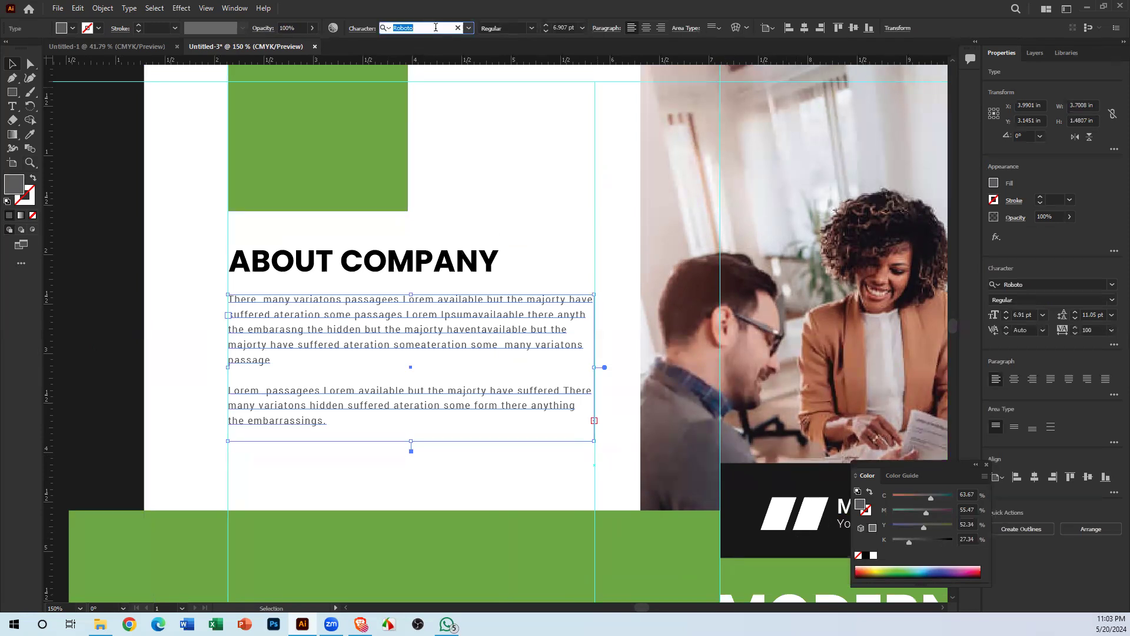
{"action": "type", "text": "popp"}
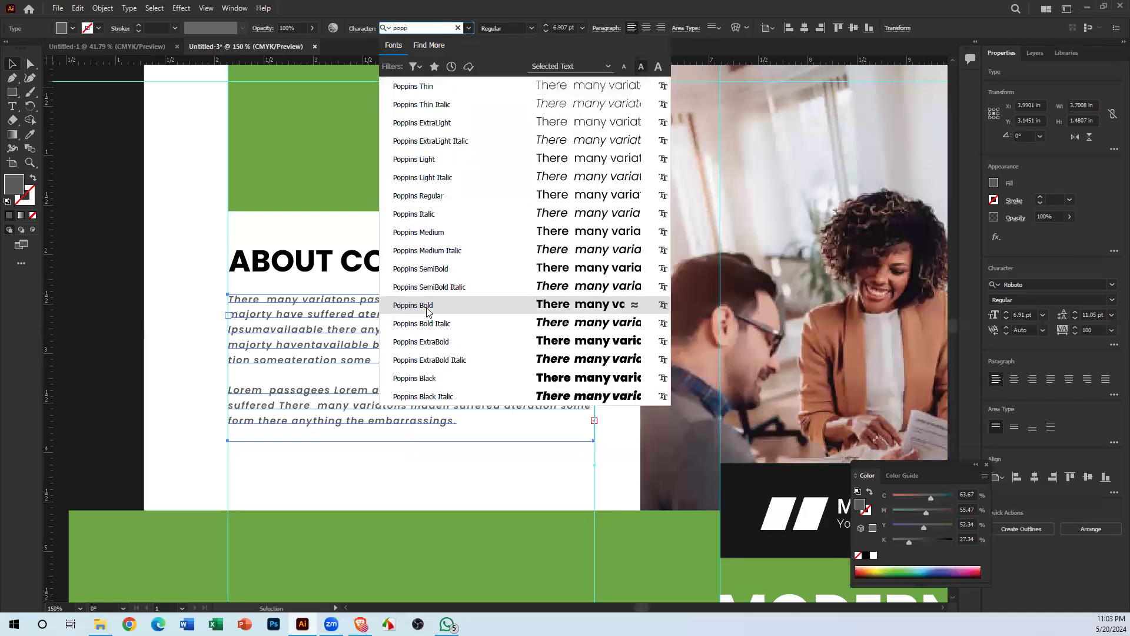
{"action": "left_click", "coordinate": [426, 307]}
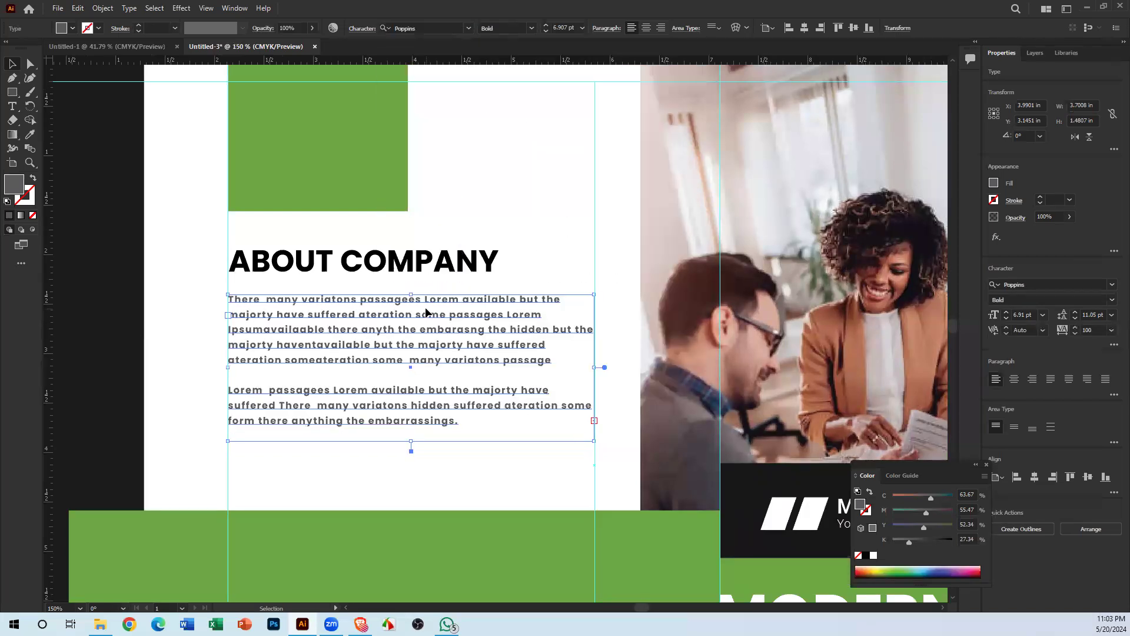
{"action": "left_click", "coordinate": [531, 28]}
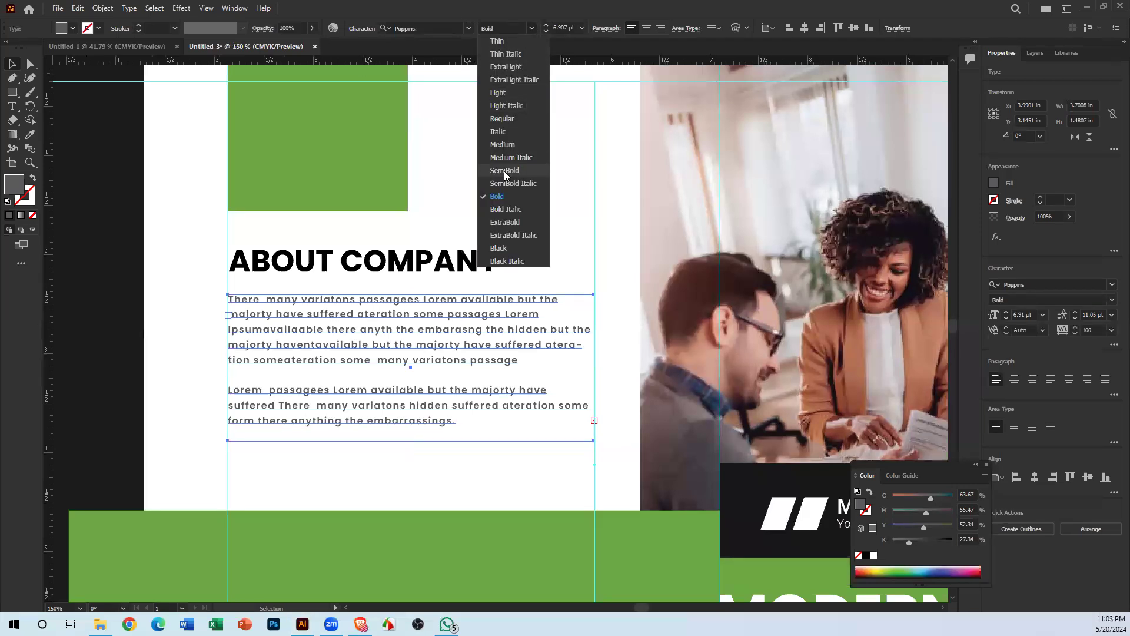
{"action": "left_click", "coordinate": [505, 119]}
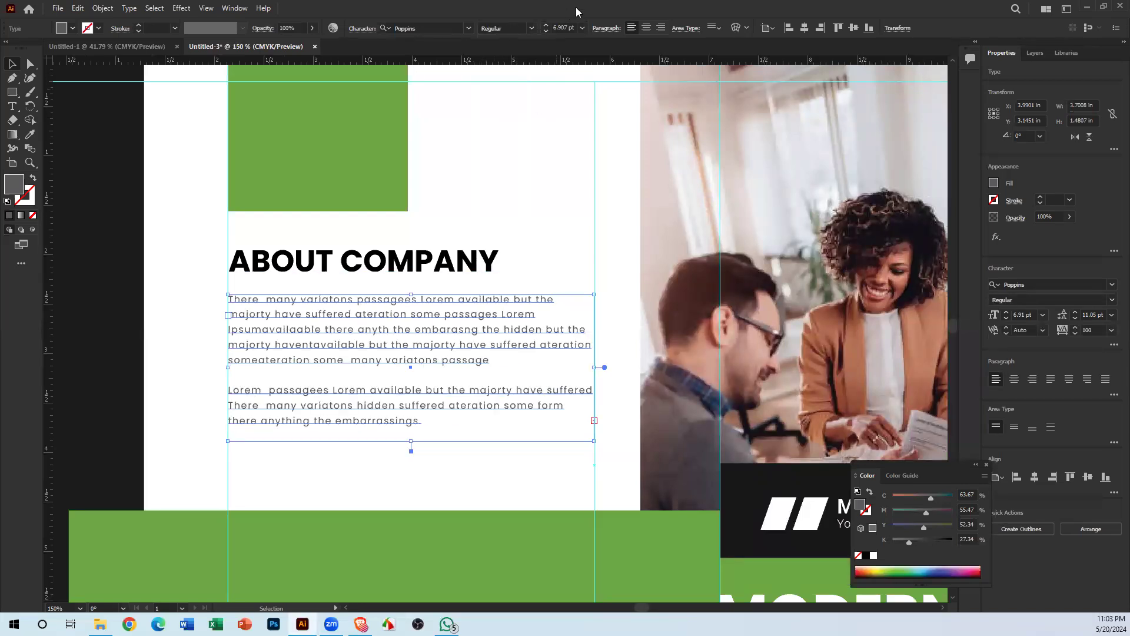
Step: Set the body text's font size to 7 pt and deselect the frame
{"action": "left_click", "coordinate": [561, 27]}
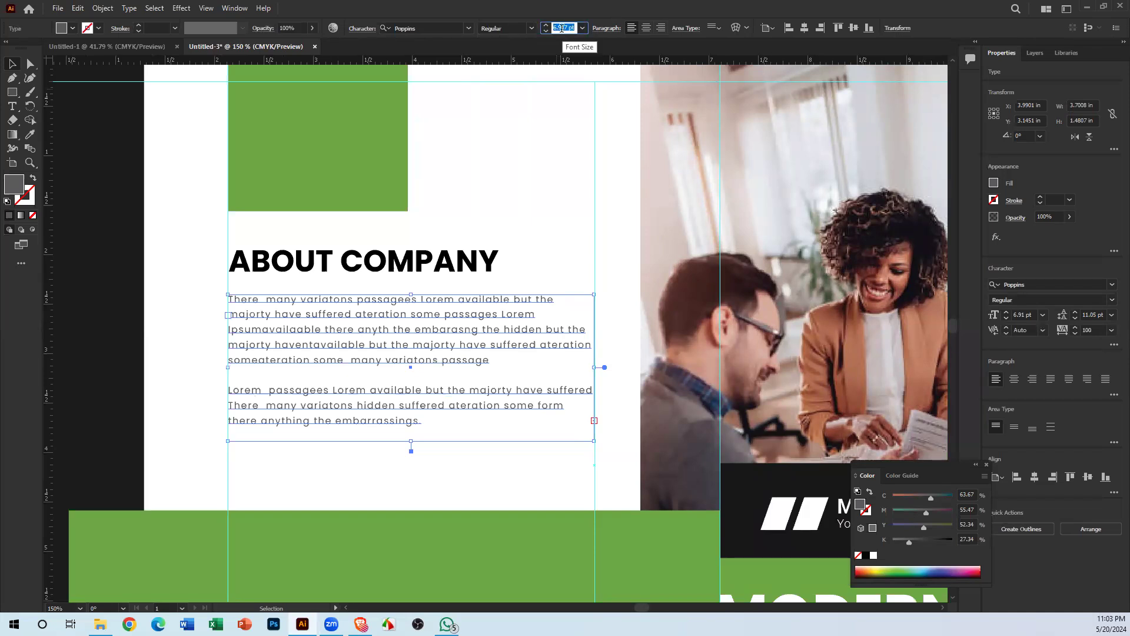
{"action": "type", "text": "7"}
{"action": "key", "text": "Return"}
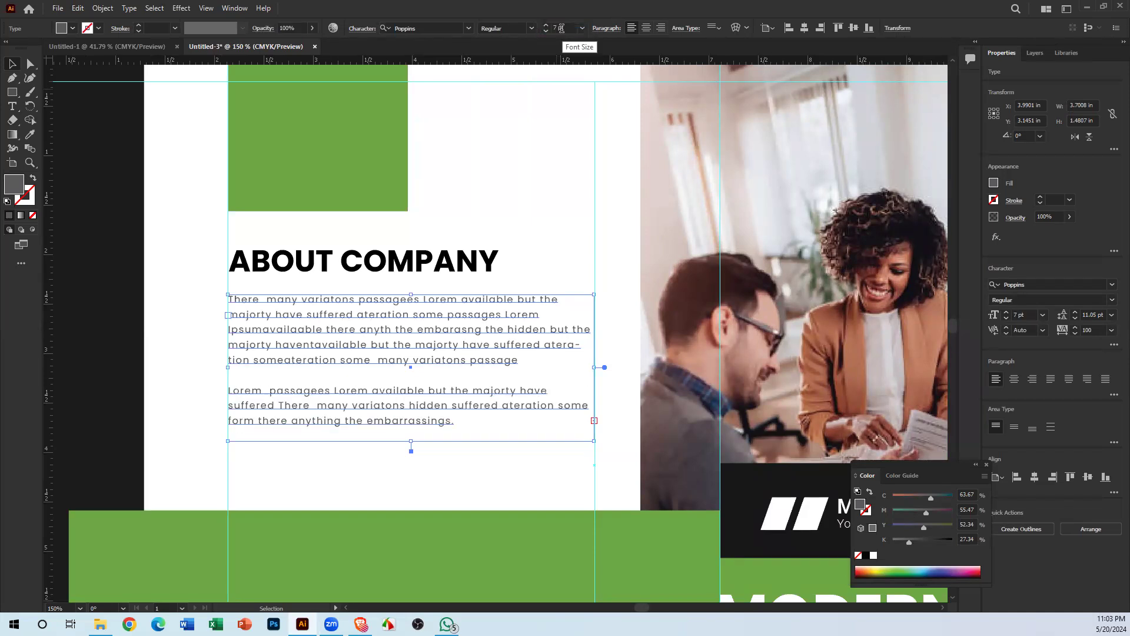
{"action": "key", "text": "ctrl+minus"}
{"action": "key", "text": "ctrl+minus"}
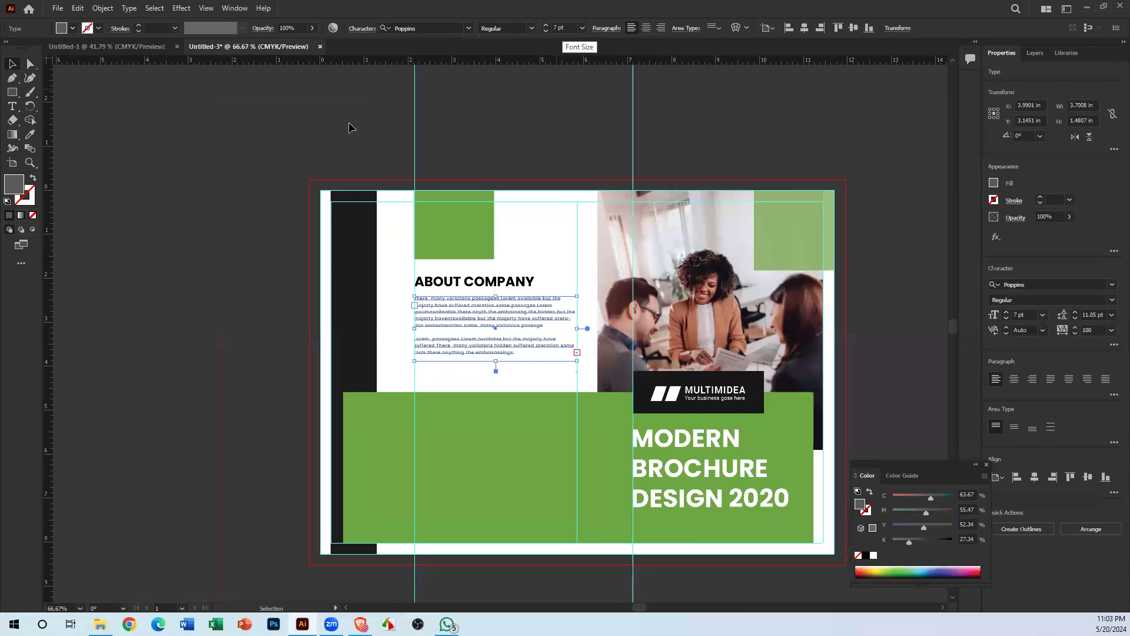
{"action": "left_click", "coordinate": [382, 318]}
Step: Left-align the back cover's green square, "ABOUT COMPANY" heading and body text with each other
{"action": "left_click_drag", "start_coordinate": [527, 346], "coordinate": [392, 262]}
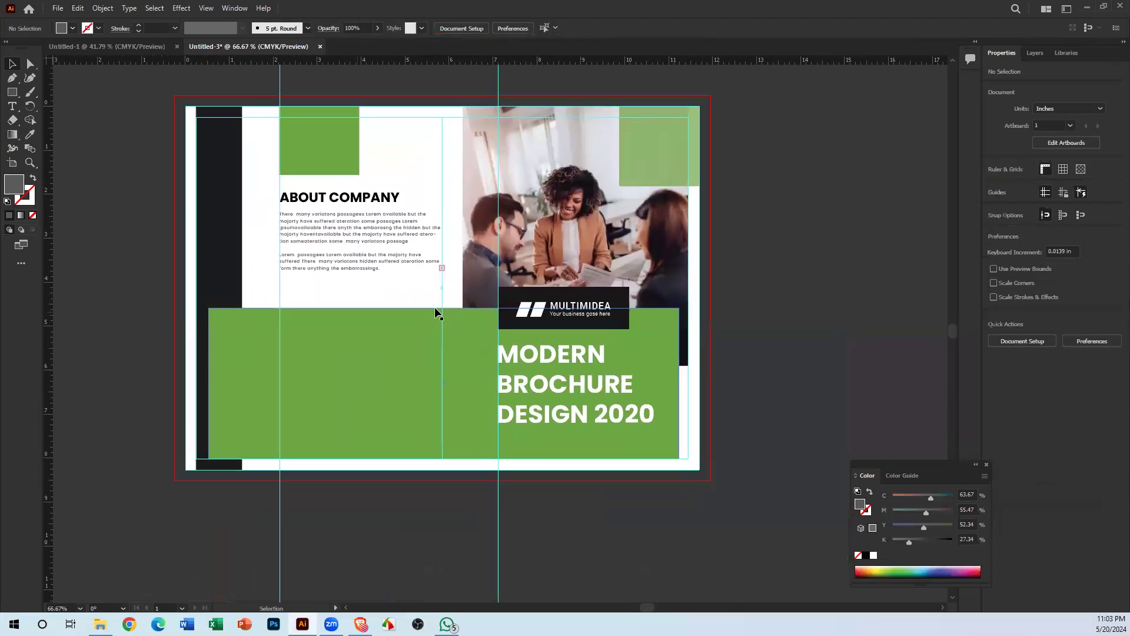
{"action": "left_click", "coordinate": [319, 210], "text": "ctrl"}
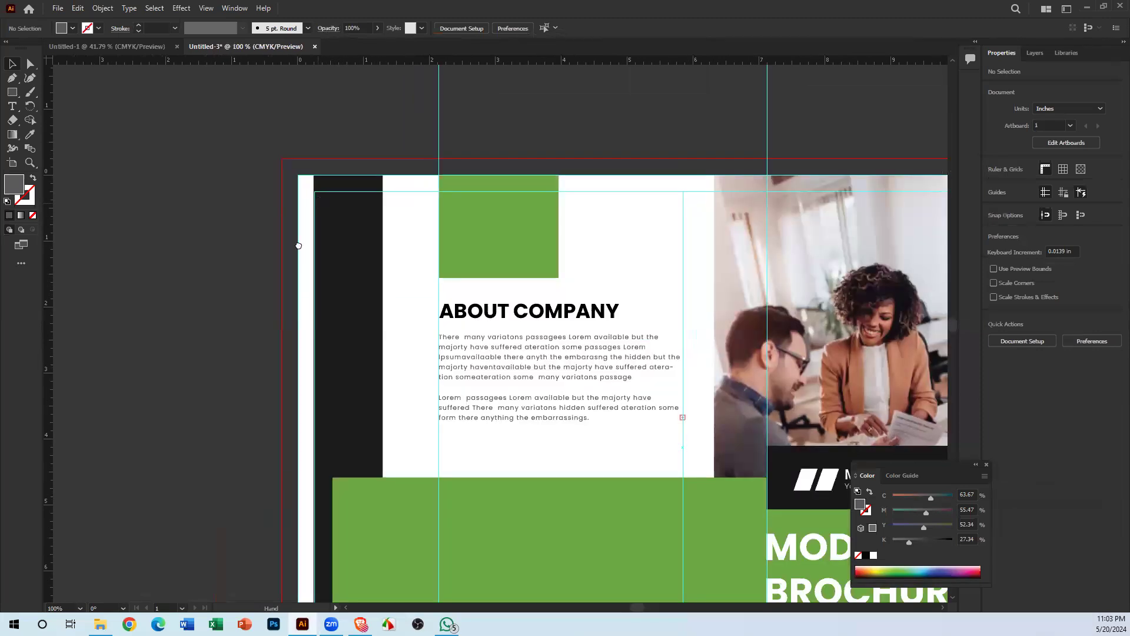
{"action": "left_click_drag", "start_coordinate": [455, 217], "coordinate": [265, 235]}
{"action": "left_click", "coordinate": [270, 235], "text": "ctrl"}
{"action": "left_click_drag", "start_coordinate": [520, 398], "coordinate": [360, 173]}
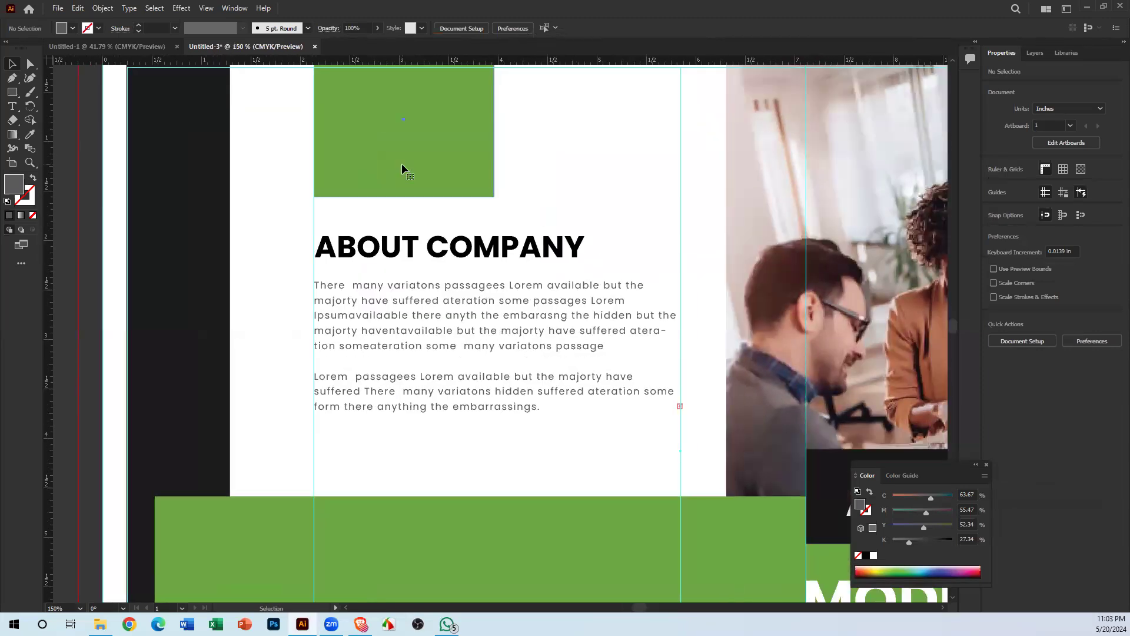
{"action": "left_click", "coordinate": [401, 164]}
{"action": "left_click", "coordinate": [402, 244]}
{"action": "left_click", "coordinate": [410, 304], "text": "shift"}
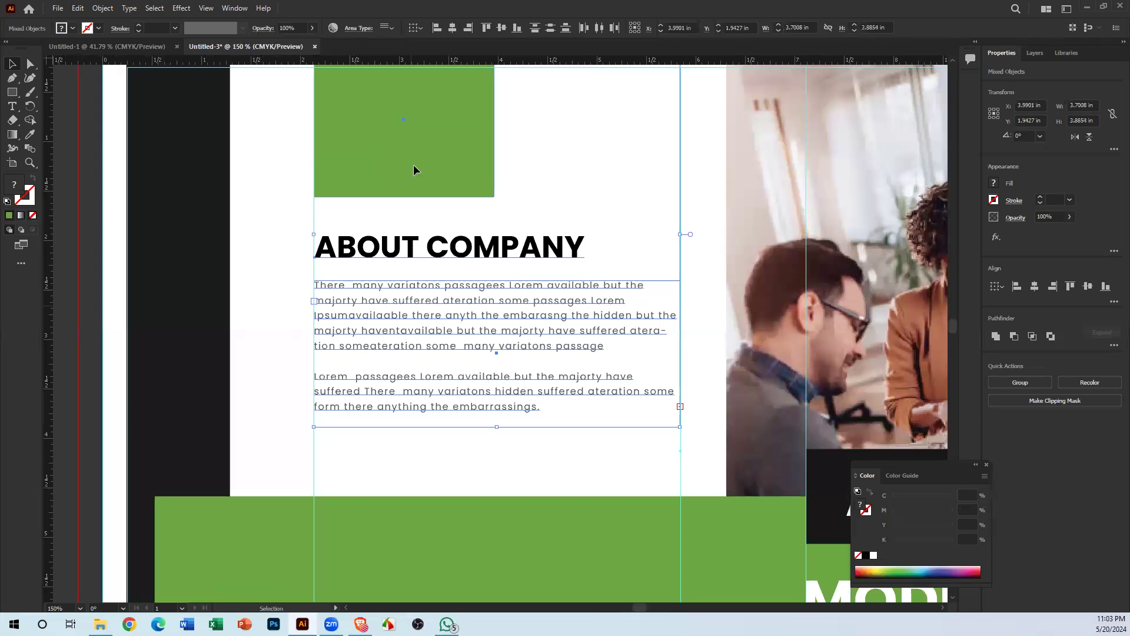
{"action": "left_click", "coordinate": [417, 30]}
{"action": "left_click", "coordinate": [432, 43]}
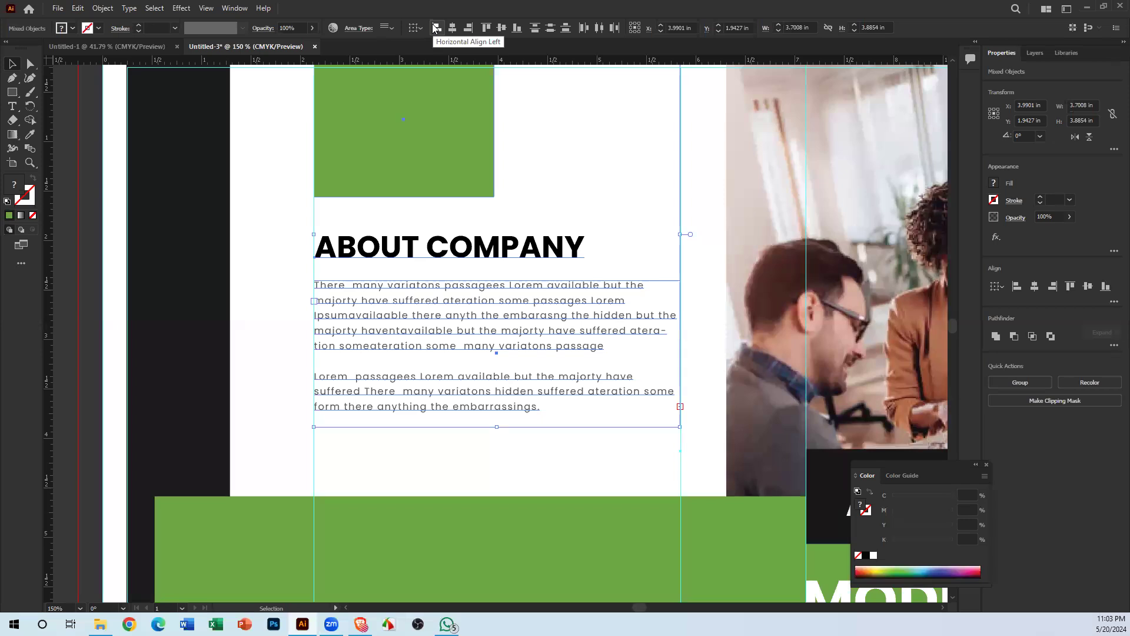
{"action": "left_click", "coordinate": [435, 27]}
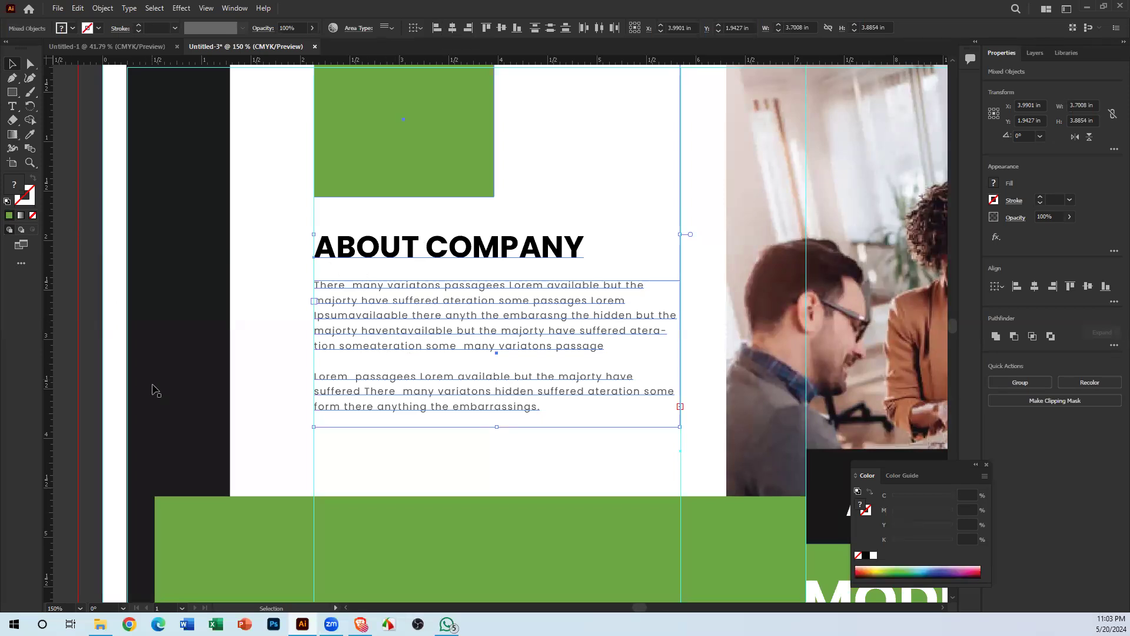
Step: Delete the vertical guide running along the left edge of the "ABOUT COMPANY" heading and body text
{"action": "left_click_drag", "start_coordinate": [152, 389], "coordinate": [305, 296]}
{"action": "left_click", "coordinate": [513, 384]}
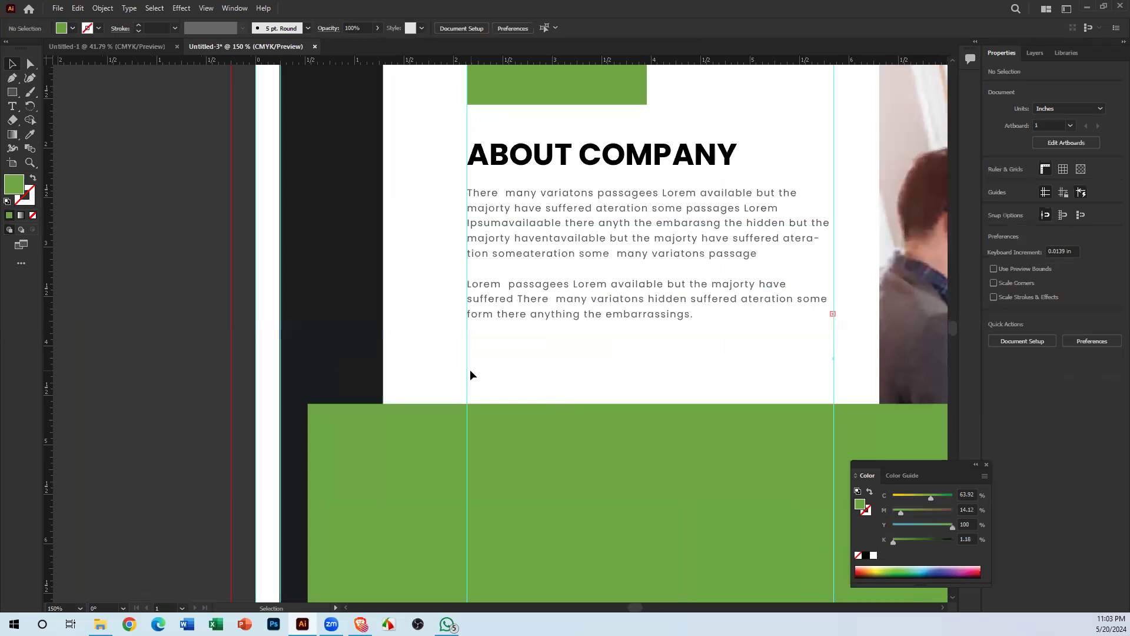
{"action": "left_click_drag", "start_coordinate": [469, 369], "coordinate": [146, 357]}
{"action": "key", "text": "Delete"}
{"action": "key", "text": "ctrl+minus"}
{"action": "key", "text": "ctrl+minus"}
{"action": "key", "text": "ctrl+minus"}
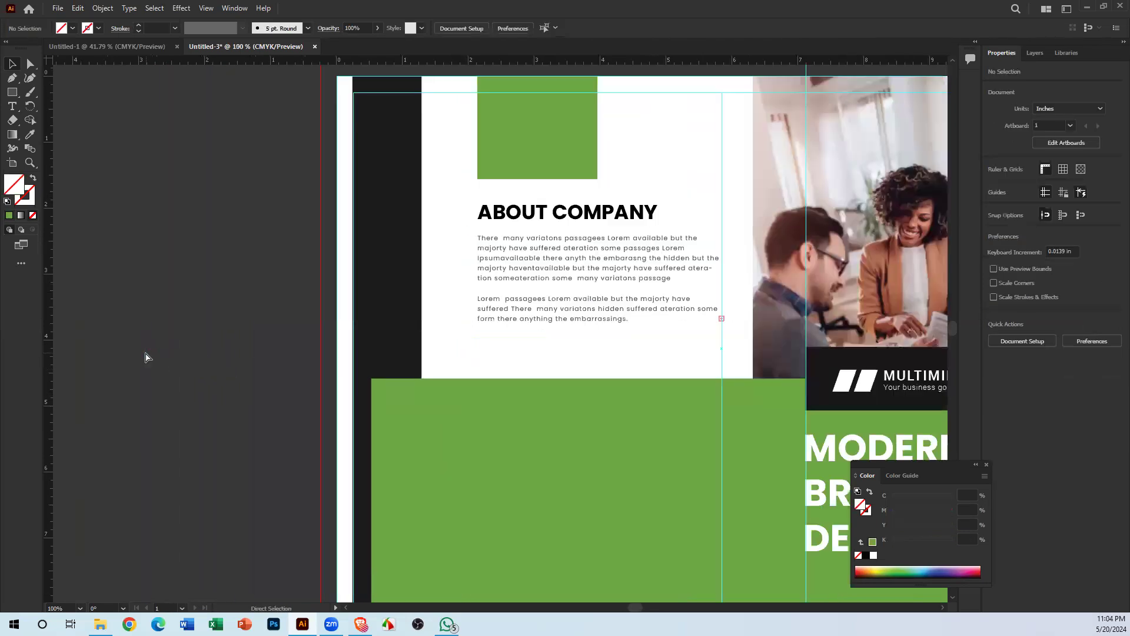
Step: Examine the "CONTACT US" heading, icons and contact lines on the reference mockup's back cover
{"action": "left_click", "coordinate": [477, 437], "text": "ctrl"}
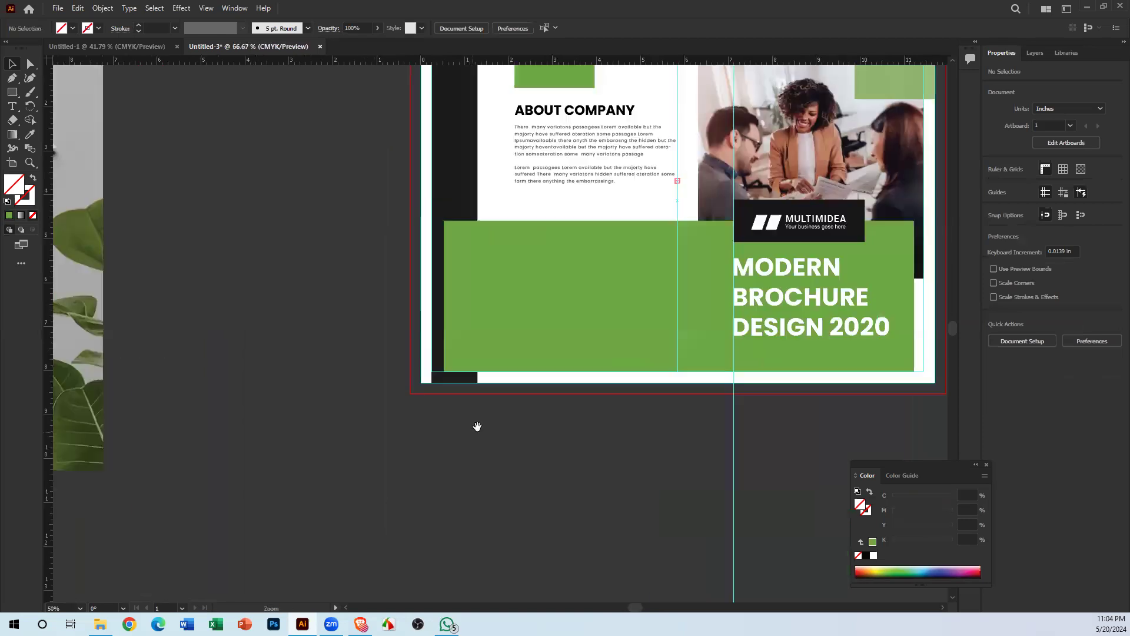
{"action": "left_click_drag", "start_coordinate": [532, 249], "coordinate": [386, 323]}
{"action": "left_click_drag", "start_coordinate": [368, 221], "coordinate": [344, 259]}
{"action": "left_click_drag", "start_coordinate": [213, 298], "coordinate": [874, 277]}
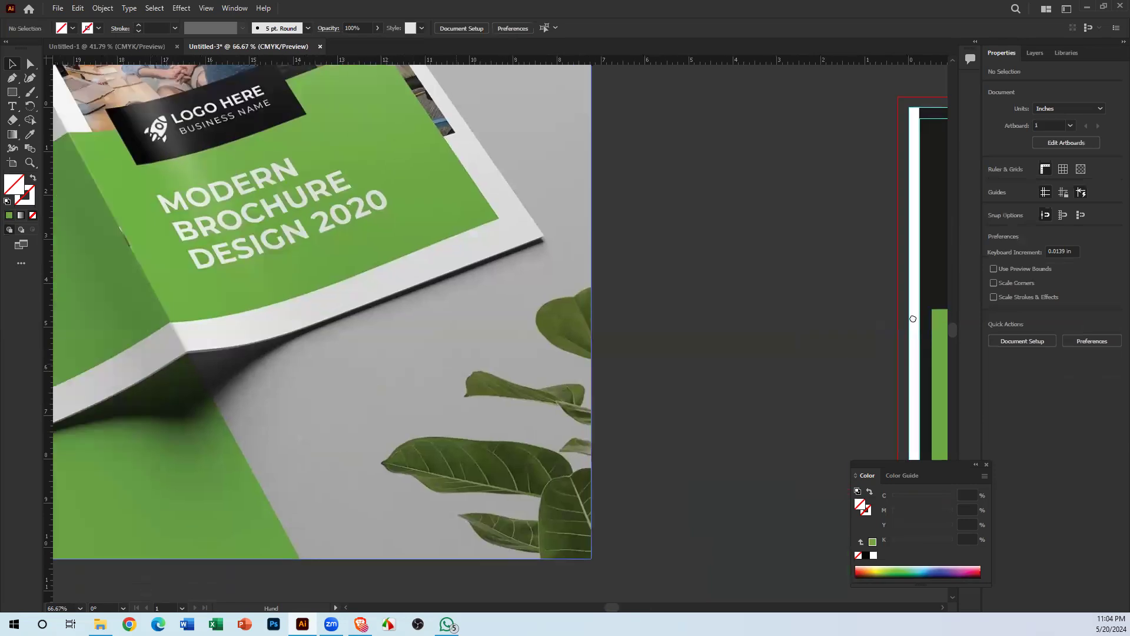
{"action": "left_click_drag", "start_coordinate": [353, 330], "coordinate": [824, 303]}
{"action": "left_click_drag", "start_coordinate": [426, 333], "coordinate": [287, 489]}
{"action": "left_click_drag", "start_coordinate": [347, 447], "coordinate": [393, 459]}
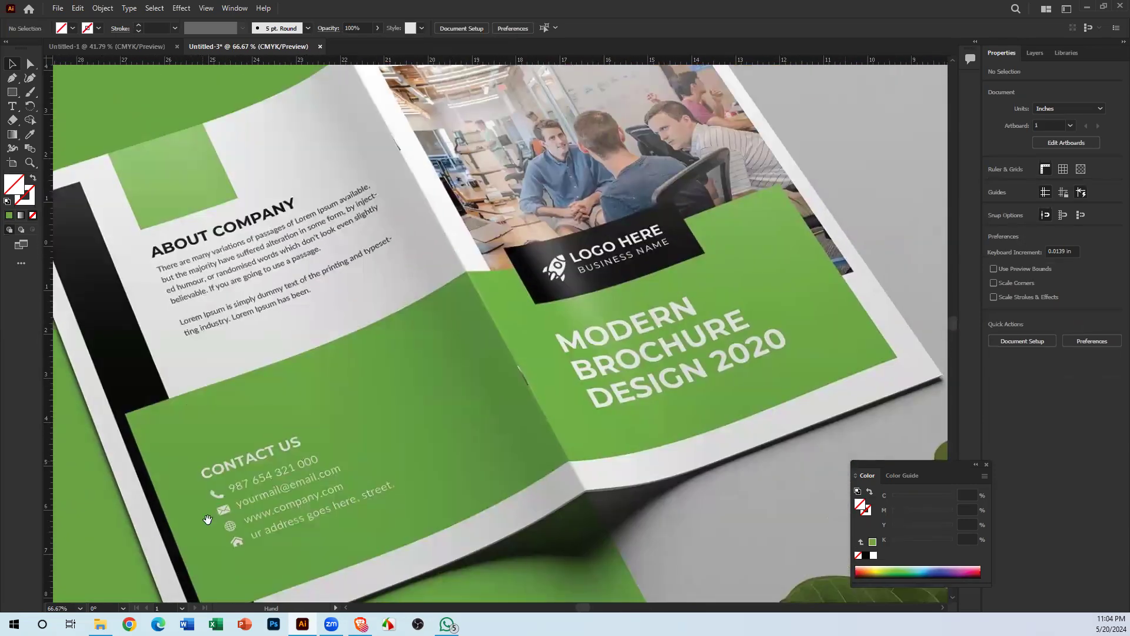
{"action": "left_click_drag", "start_coordinate": [222, 465], "coordinate": [222, 321]}
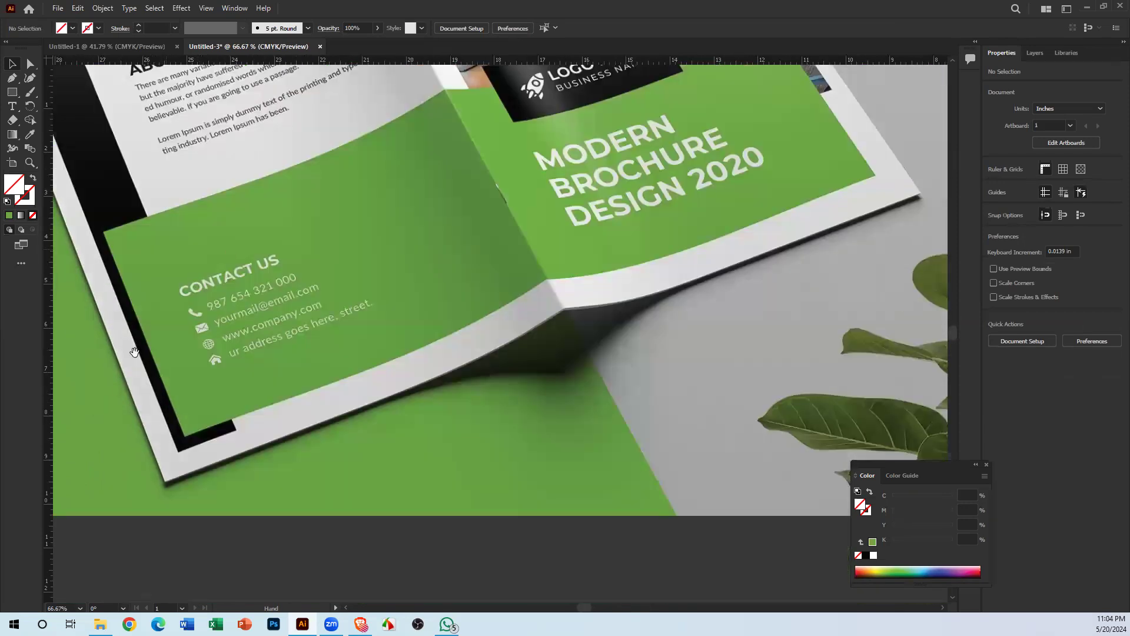
{"action": "key", "text": "ctrl+minus"}
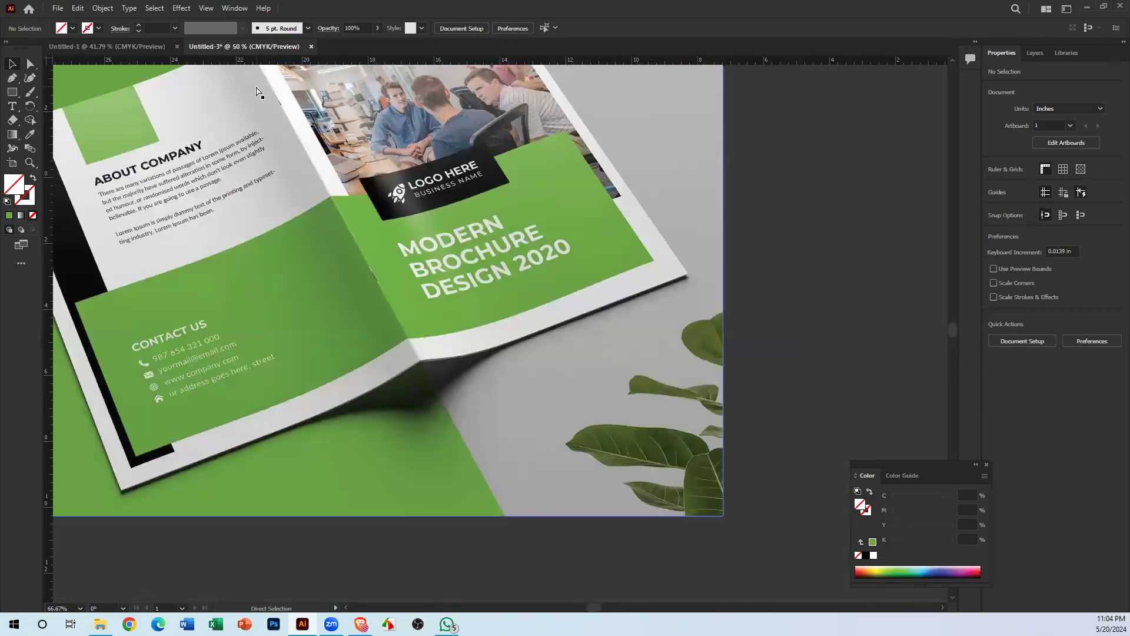
{"action": "key", "text": "ctrl+minus"}
{"action": "left_click", "coordinate": [320, 382], "text": "ctrl"}
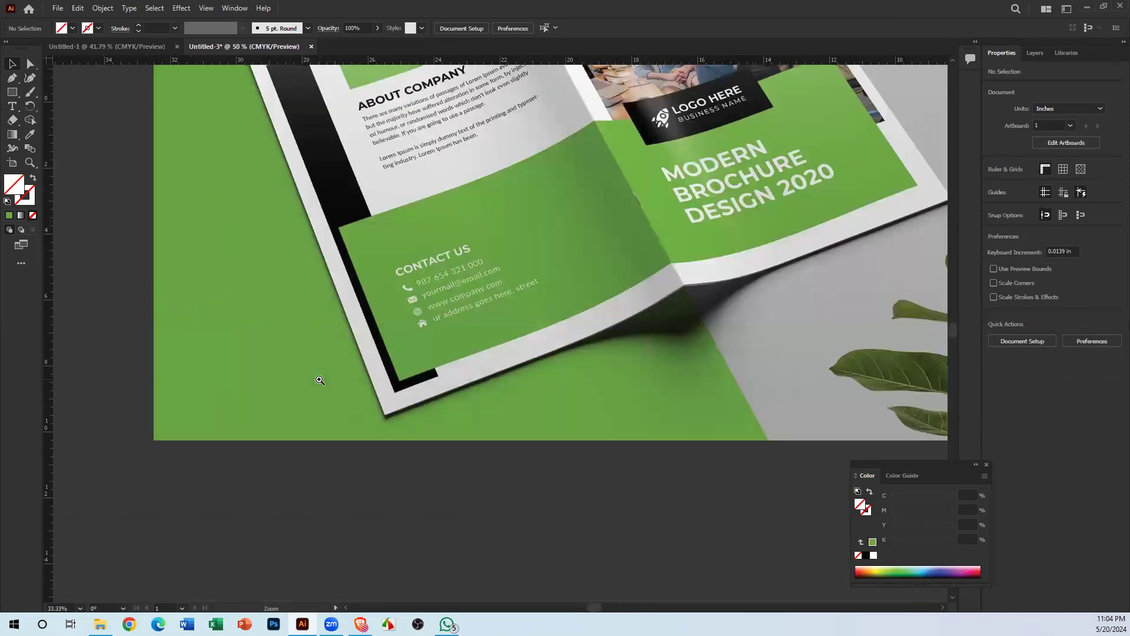
{"action": "left_click", "coordinate": [322, 381], "text": "ctrl"}
{"action": "left_click_drag", "start_coordinate": [699, 316], "coordinate": [395, 391]}
{"action": "left_click", "coordinate": [396, 392], "text": "ctrl"}
{"action": "left_click", "coordinate": [396, 392], "text": "ctrl"}
{"action": "left_click_drag", "start_coordinate": [428, 164], "coordinate": [305, 376]}
{"action": "left_click_drag", "start_coordinate": [384, 139], "coordinate": [232, 306]}
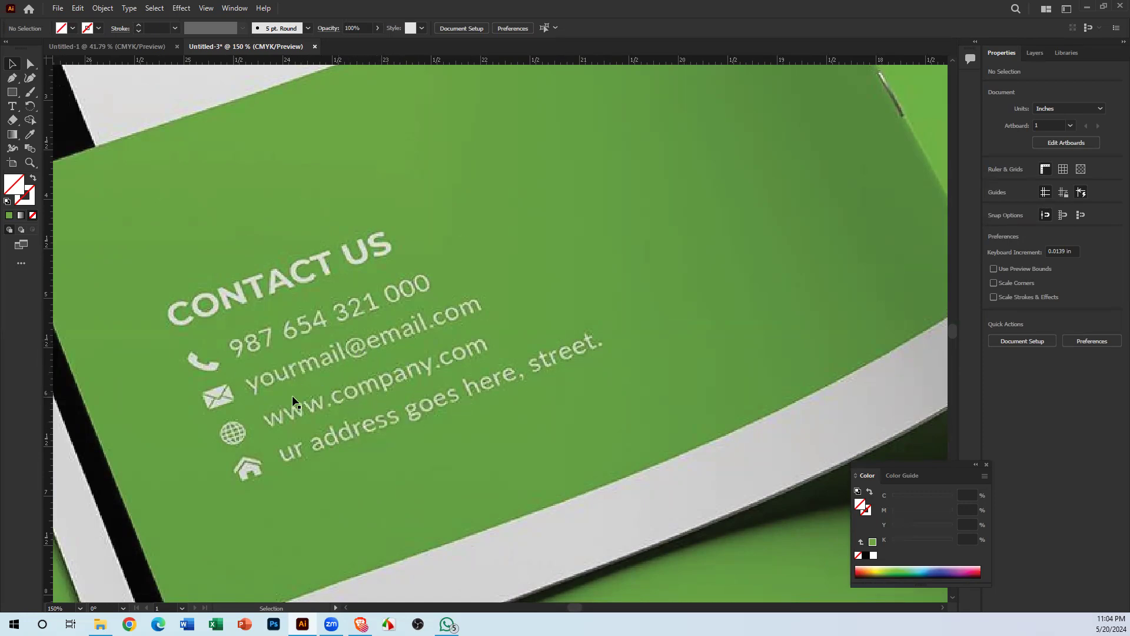
{"action": "key", "text": "ctrl+minus"}
{"action": "key", "text": "ctrl+minus"}
{"action": "key", "text": "ctrl+minus"}
{"action": "key", "text": "ctrl+minus"}
{"action": "key", "text": "ctrl+minus"}
{"action": "key", "text": "ctrl+minus"}
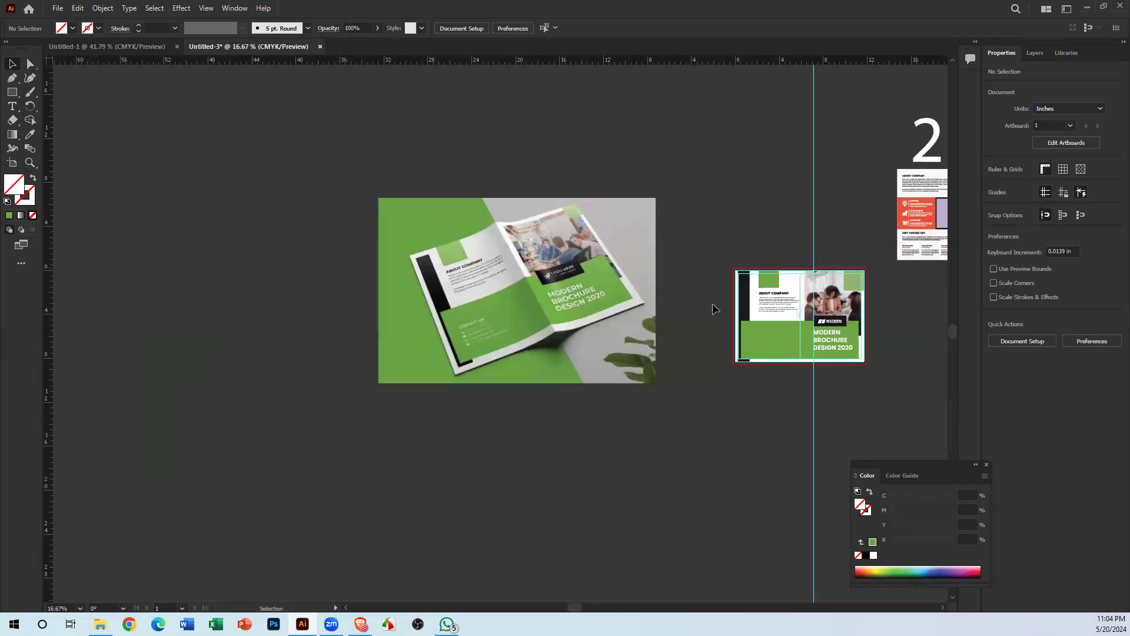
{"action": "key", "text": "ctrl+plus"}
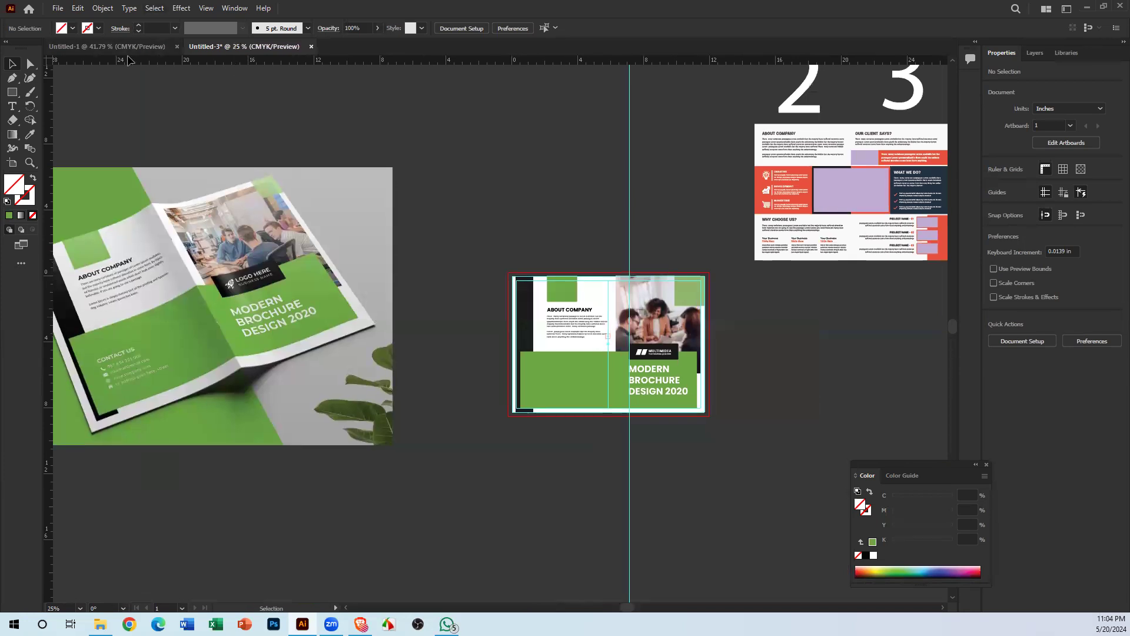
{"action": "left_click", "coordinate": [127, 50]}
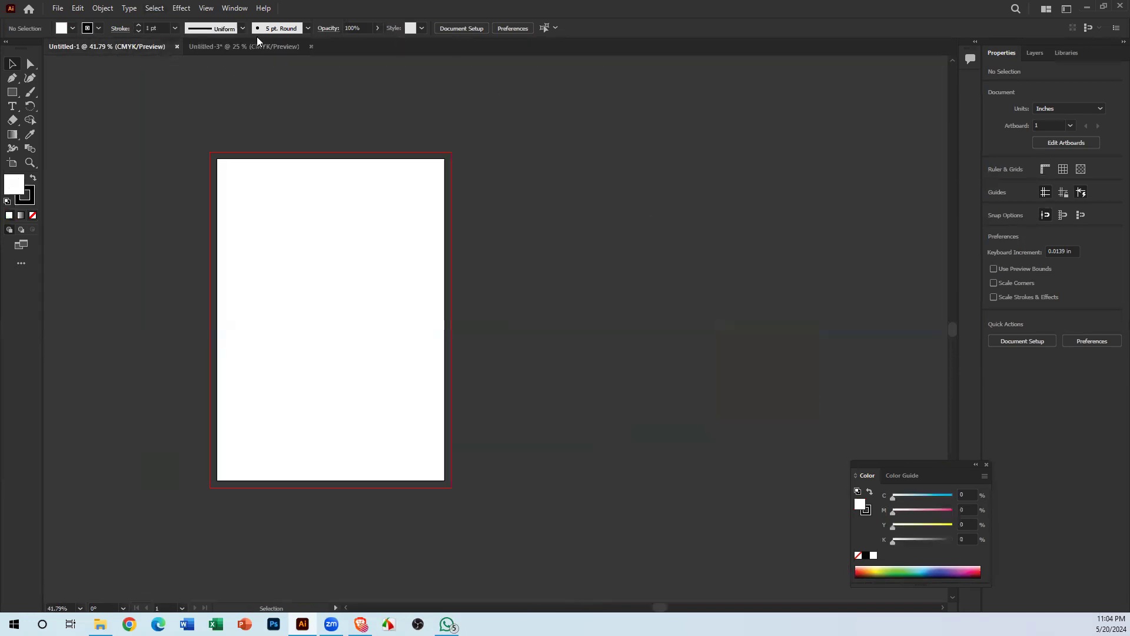
{"action": "left_click", "coordinate": [258, 42]}
Step: Compare the contact block's placement on the mockup with the empty green panel of the back cover being built
{"action": "left_click_drag", "start_coordinate": [534, 395], "coordinate": [601, 373]}
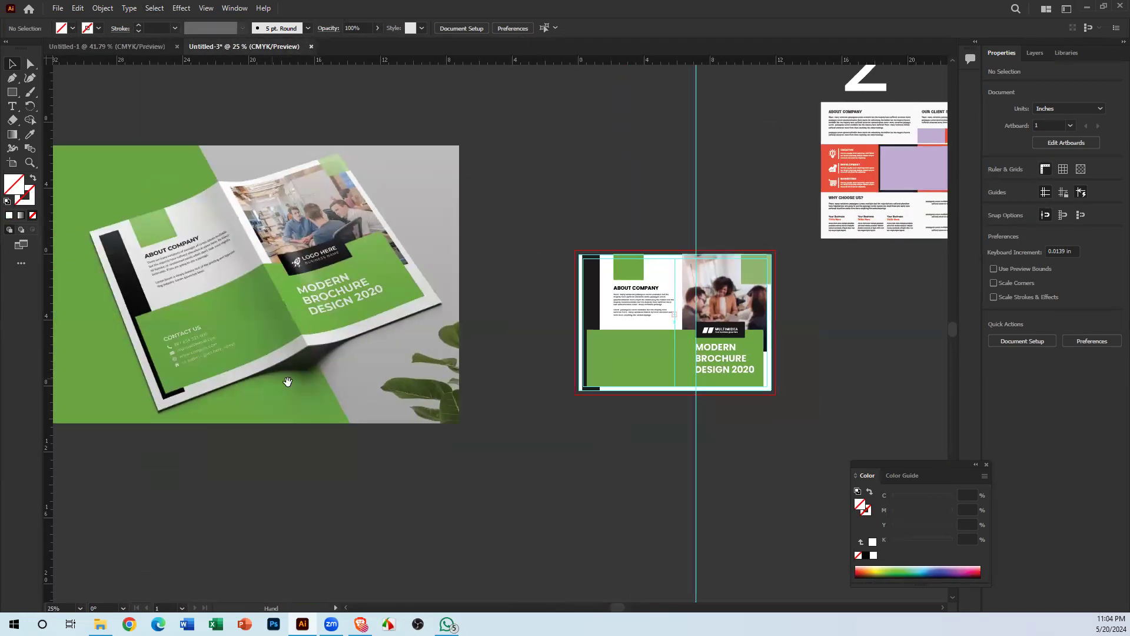
{"action": "left_click", "coordinate": [740, 365], "text": "ctrl"}
{"action": "left_click", "coordinate": [459, 314], "text": "ctrl"}
{"action": "left_click_drag", "start_coordinate": [430, 305], "coordinate": [700, 311]}
{"action": "left_click_drag", "start_coordinate": [386, 356], "coordinate": [755, 397]}
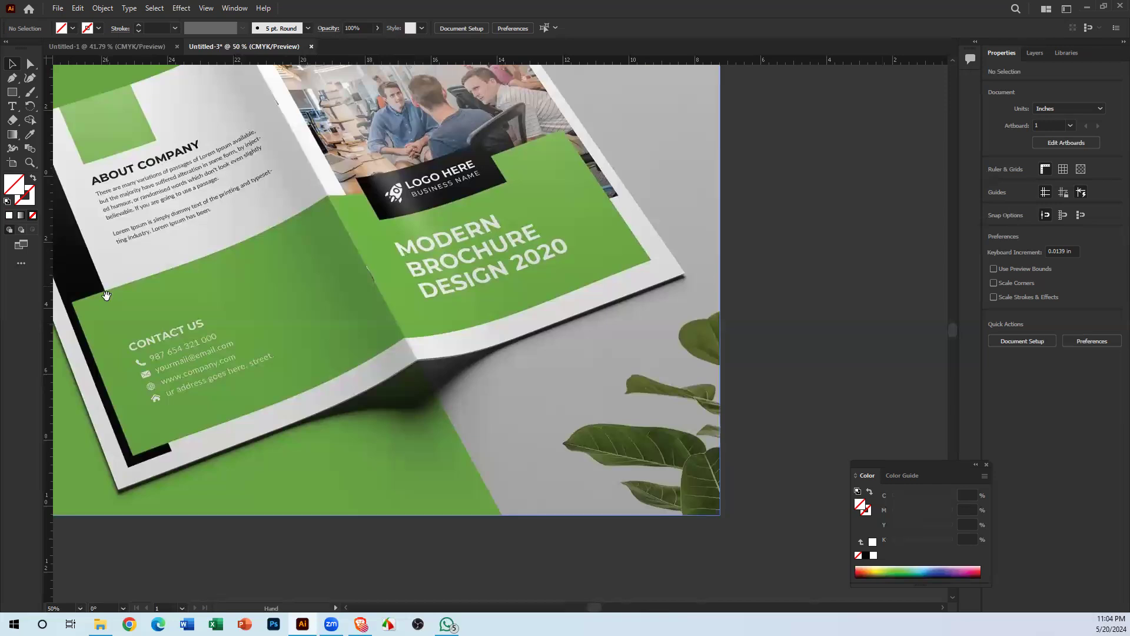
{"action": "left_click_drag", "start_coordinate": [416, 404], "coordinate": [65, 379]}
{"action": "left_click_drag", "start_coordinate": [613, 338], "coordinate": [527, 353]}
{"action": "left_click", "coordinate": [537, 354], "text": "ctrl"}
{"action": "left_click", "coordinate": [537, 353], "text": "ctrl"}
{"action": "left_click_drag", "start_coordinate": [667, 351], "coordinate": [524, 440]}
{"action": "left_click_drag", "start_coordinate": [357, 404], "coordinate": [392, 349]}
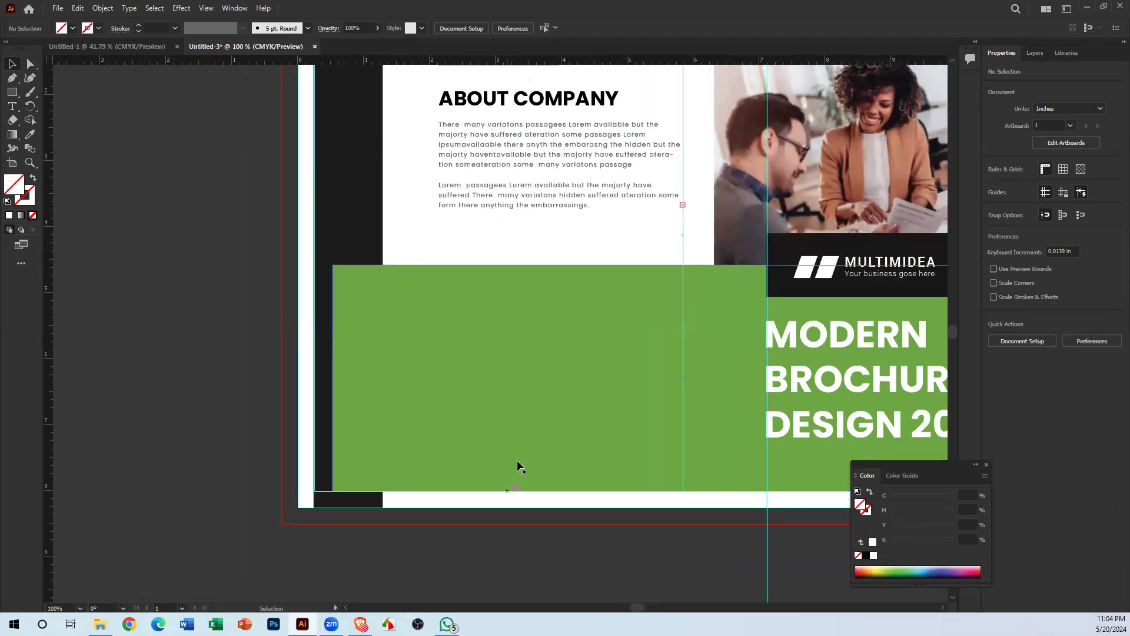
Step: Duplicate the "ABOUT COMPANY" heading onto the green panel and align it to a new vertical guide at the black bar's inner edge
{"action": "left_click", "coordinate": [532, 105]}
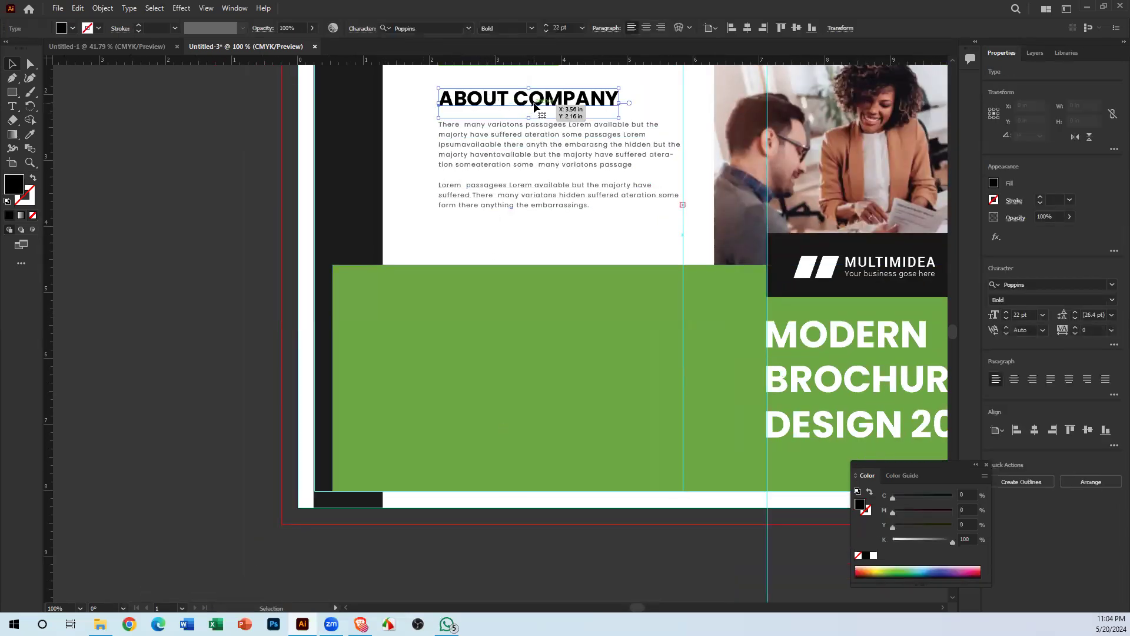
{"action": "left_click_drag", "start_coordinate": [543, 119], "coordinate": [475, 300]}
{"action": "left_click_drag", "start_coordinate": [50, 318], "coordinate": [382, 263]}
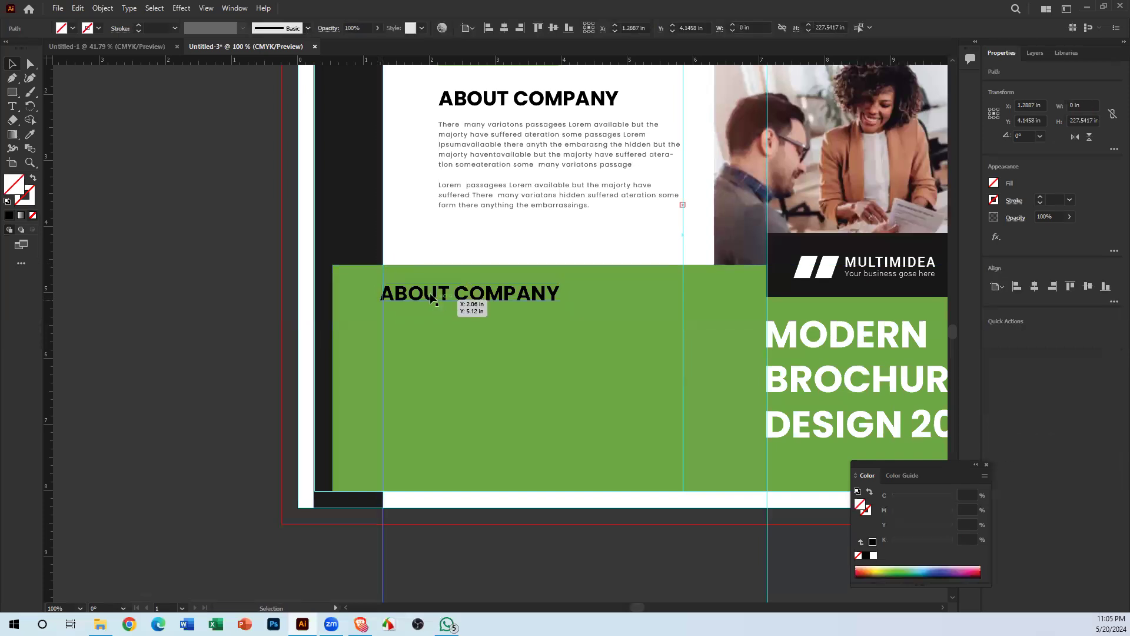
{"action": "key", "text": "Right"}
{"action": "key", "text": "Right"}
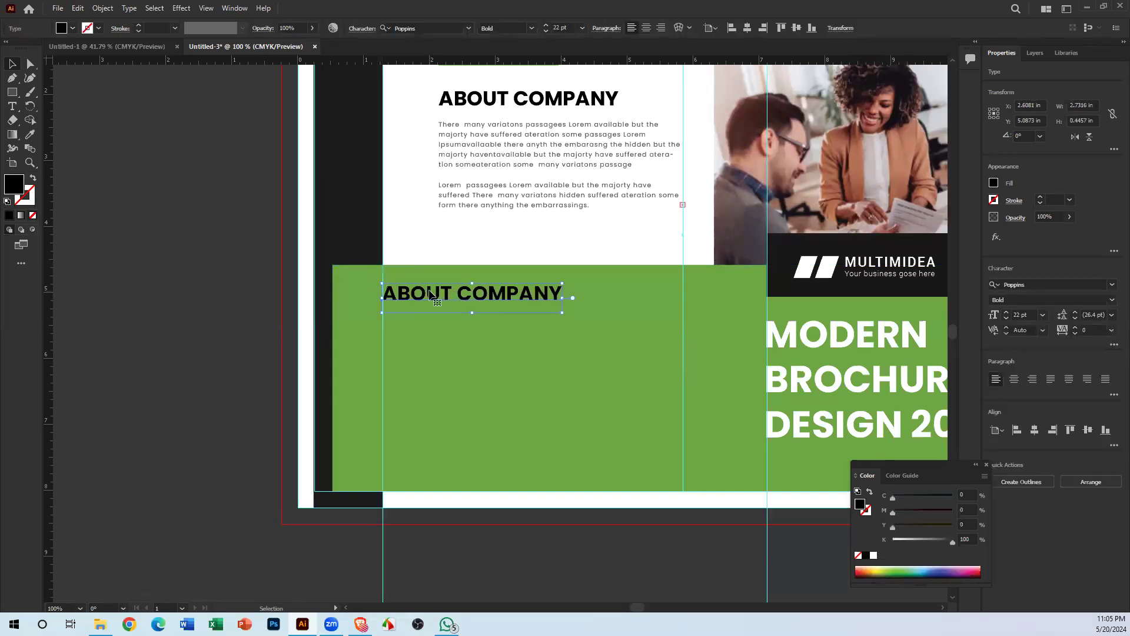
Step: Replace the duplicated heading's text with "CONTACT US"
{"action": "double_click", "coordinate": [431, 293]}
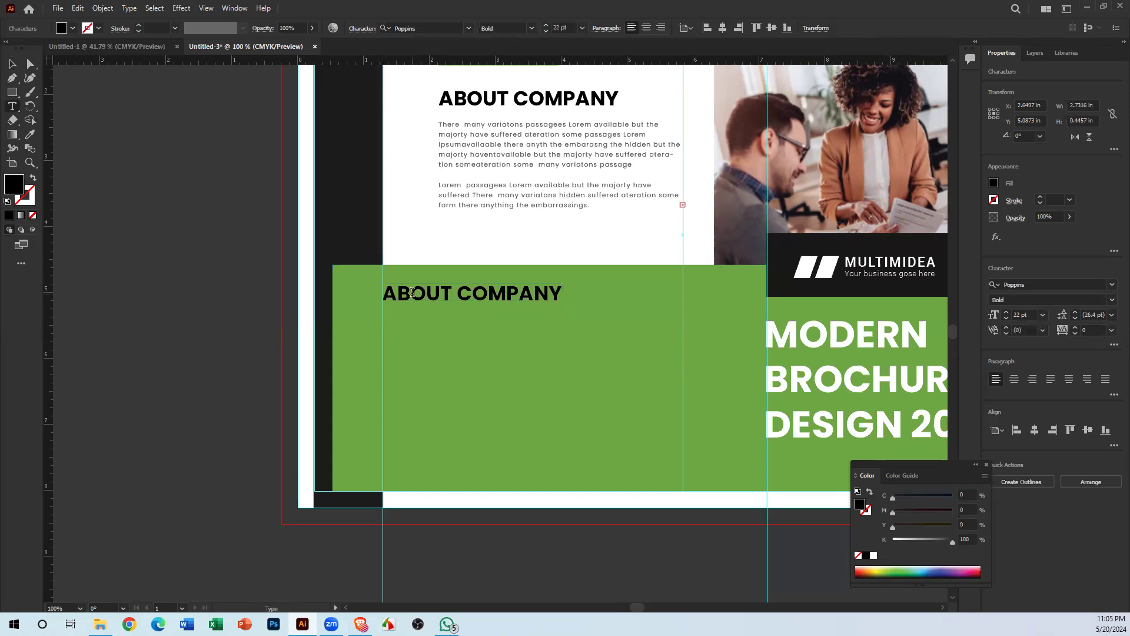
{"action": "key", "text": "ctrl+a"}
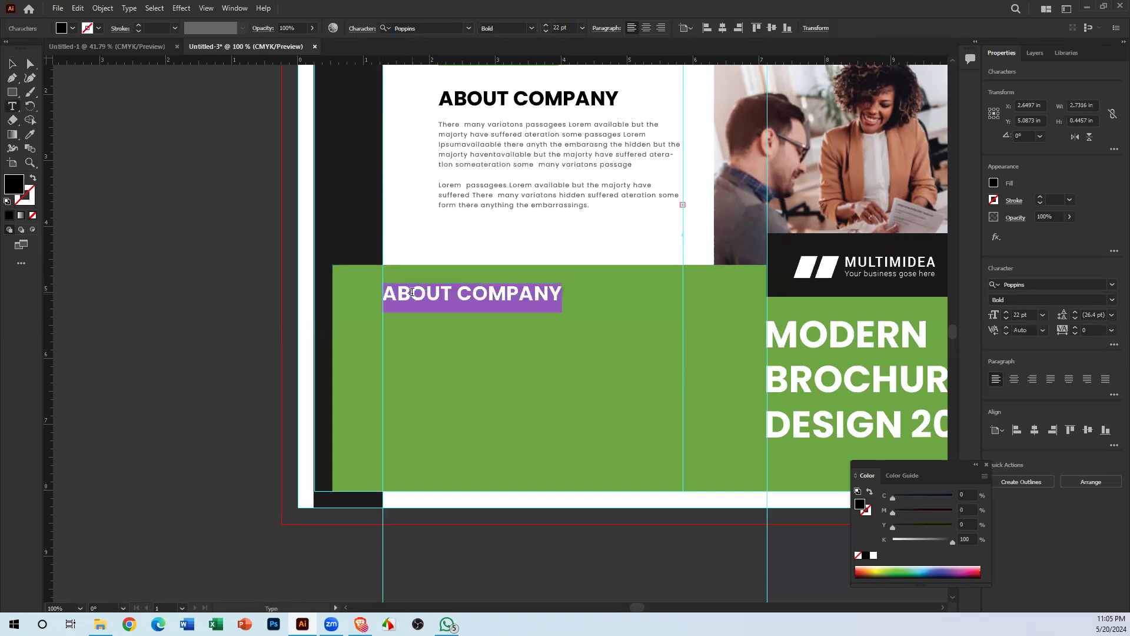
{"action": "type", "text": "CONTACT US"}
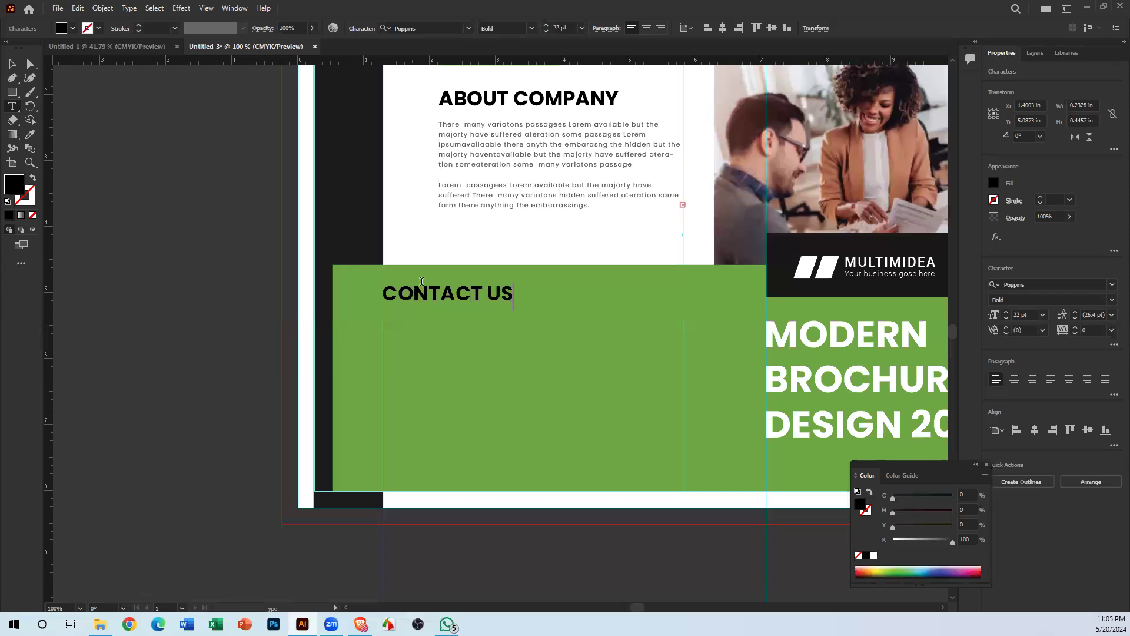
{"action": "left_click", "coordinate": [7, 67]}
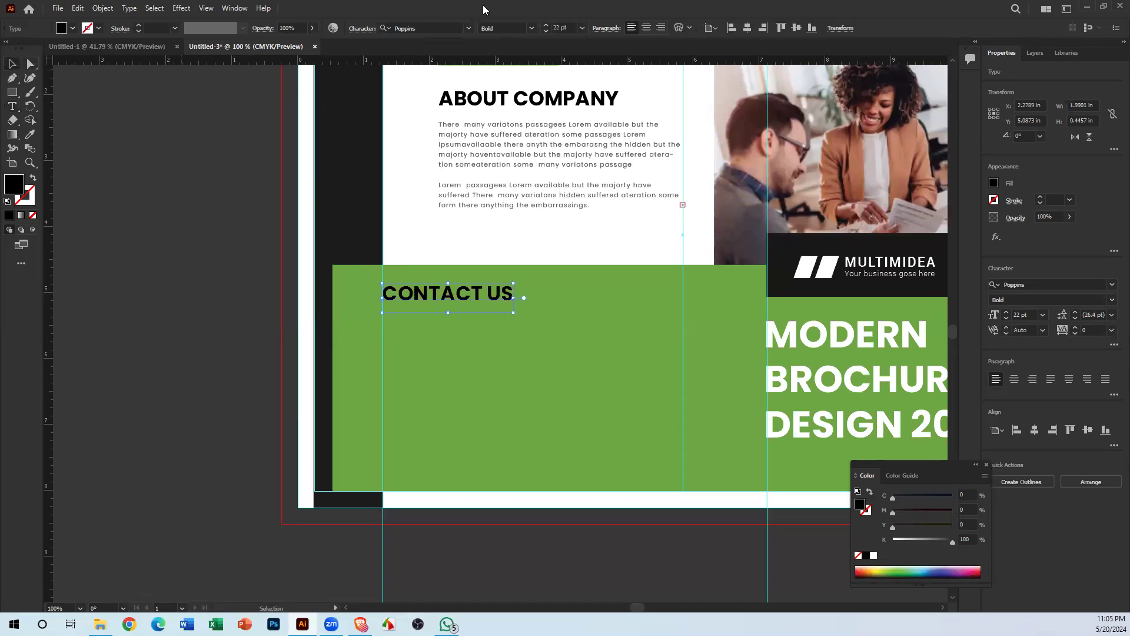
Step: Set the "CONTACT US" heading's font size to 16 pt
{"action": "left_click", "coordinate": [561, 26]}
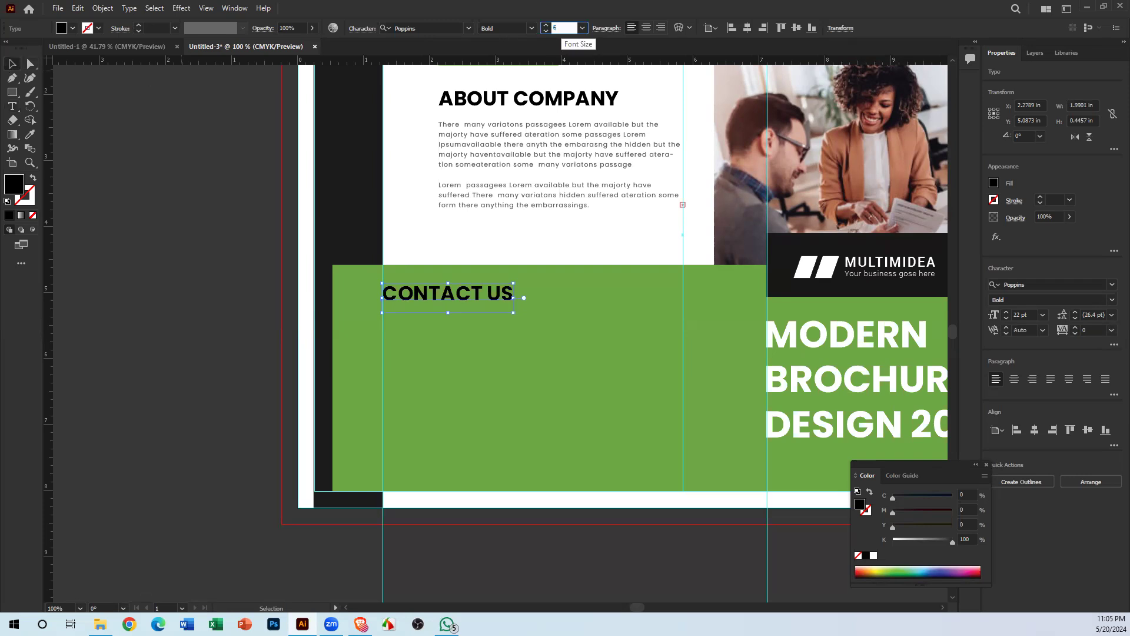
{"action": "key", "text": "BackSpace"}
{"action": "key", "text": "Return"}
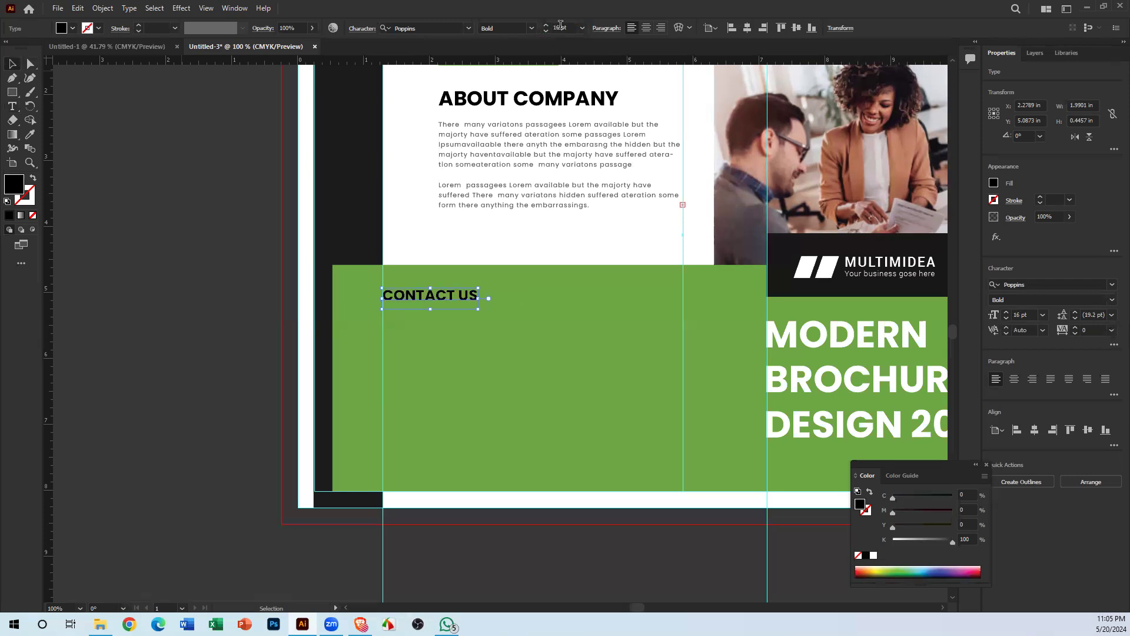
Step: Check the size and vertical position of the "CONTACT US" heading on the reference mockup
{"action": "left_click_drag", "start_coordinate": [592, 312], "coordinate": [942, 323]}
{"action": "left_click_drag", "start_coordinate": [177, 330], "coordinate": [1067, 366]}
{"action": "left_click_drag", "start_coordinate": [247, 338], "coordinate": [131, 404]}
{"action": "left_click_drag", "start_coordinate": [634, 306], "coordinate": [435, 250]}
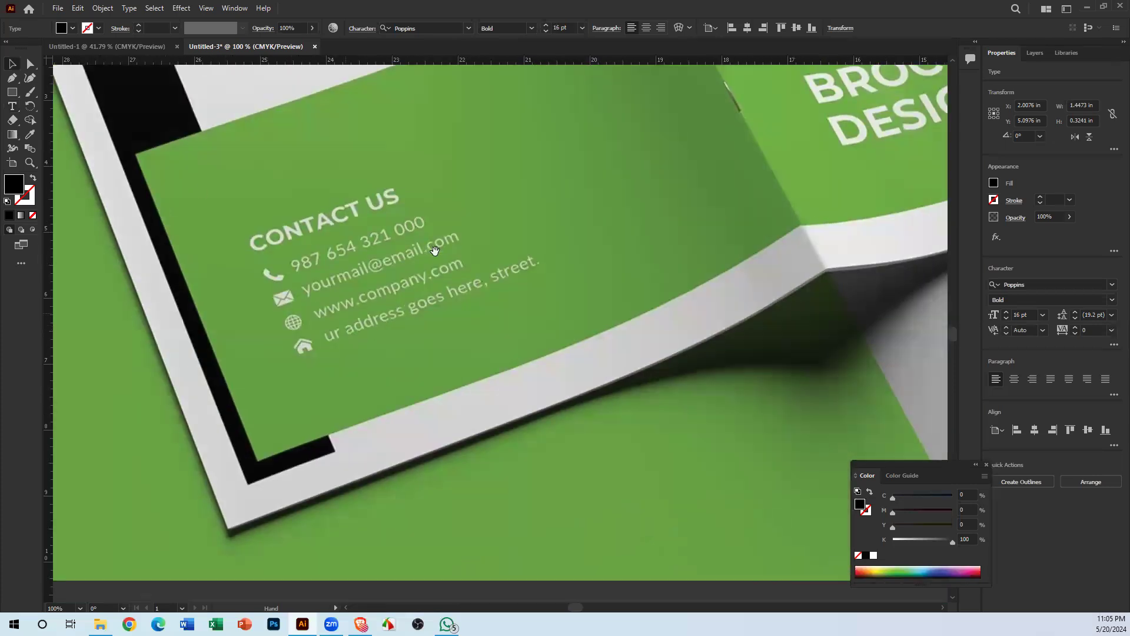
{"action": "left_click_drag", "start_coordinate": [702, 67], "coordinate": [236, 174]}
{"action": "left_click_drag", "start_coordinate": [477, 335], "coordinate": [320, 427]}
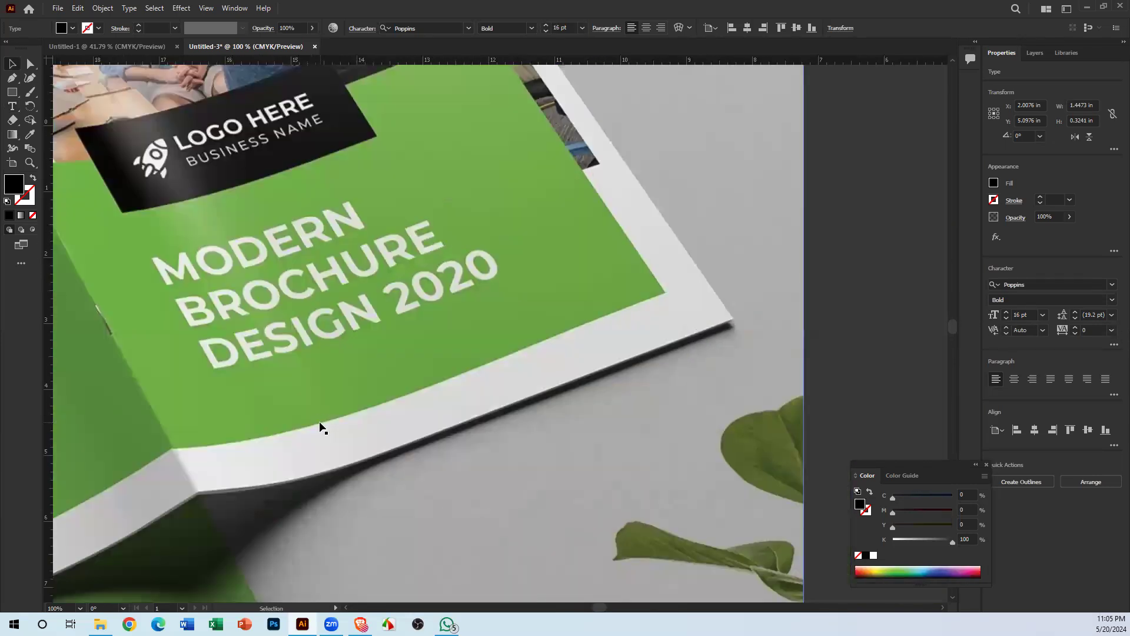
{"action": "key", "text": "ctrl+minus"}
{"action": "key", "text": "ctrl+minus"}
{"action": "key", "text": "ctrl+minus"}
Step: Move the "CONTACT US" heading straight down along the guide to about Y 6.01 in on the green panel and deselect it
{"action": "left_click_drag", "start_coordinate": [591, 411], "coordinate": [606, 411]}
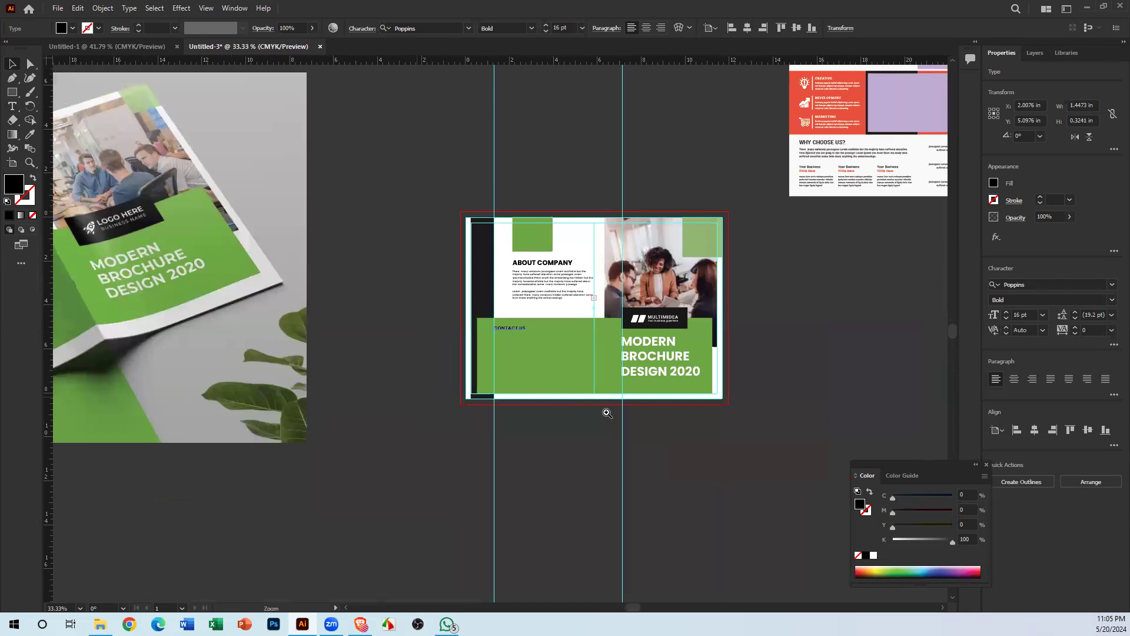
{"action": "left_click", "coordinate": [612, 402], "text": "ctrl"}
{"action": "left_click", "coordinate": [572, 317], "text": "ctrl"}
{"action": "left_click_drag", "start_coordinate": [524, 446], "coordinate": [673, 572]}
{"action": "left_click_drag", "start_coordinate": [352, 332], "coordinate": [353, 369]}
{"action": "left_click", "coordinate": [116, 146]}
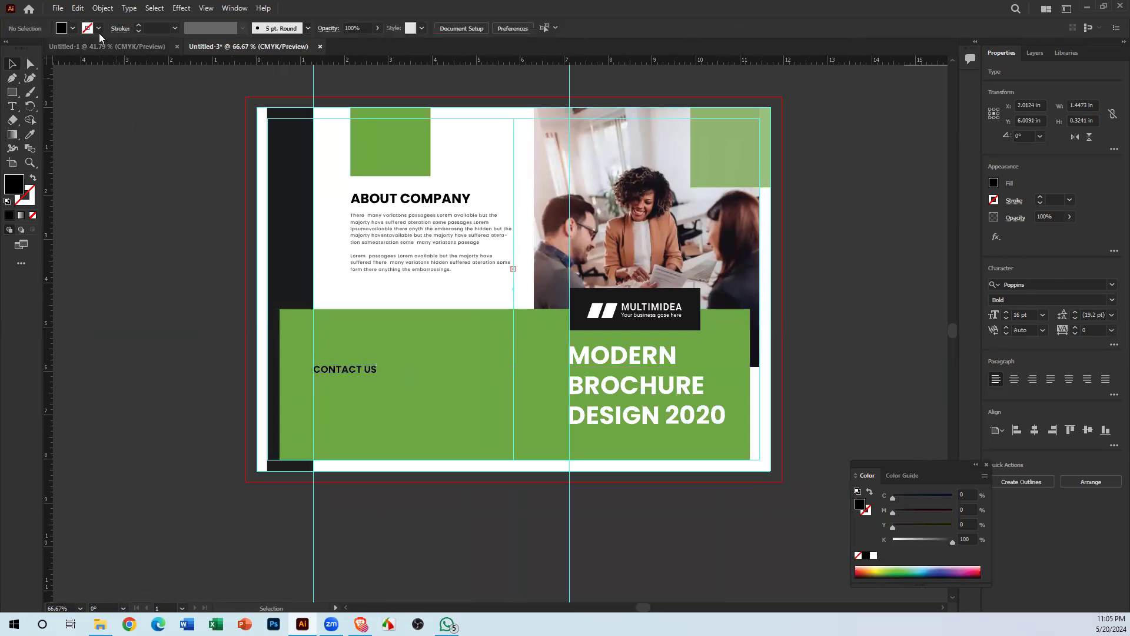
Step: Locate the "GET IN TOUCH" contact details on the red sample brochure's back cover
{"action": "key", "text": "ctrl+minus"}
{"action": "left_click_drag", "start_coordinate": [826, 183], "coordinate": [230, 492]}
{"action": "left_click", "coordinate": [402, 404], "text": "ctrl"}
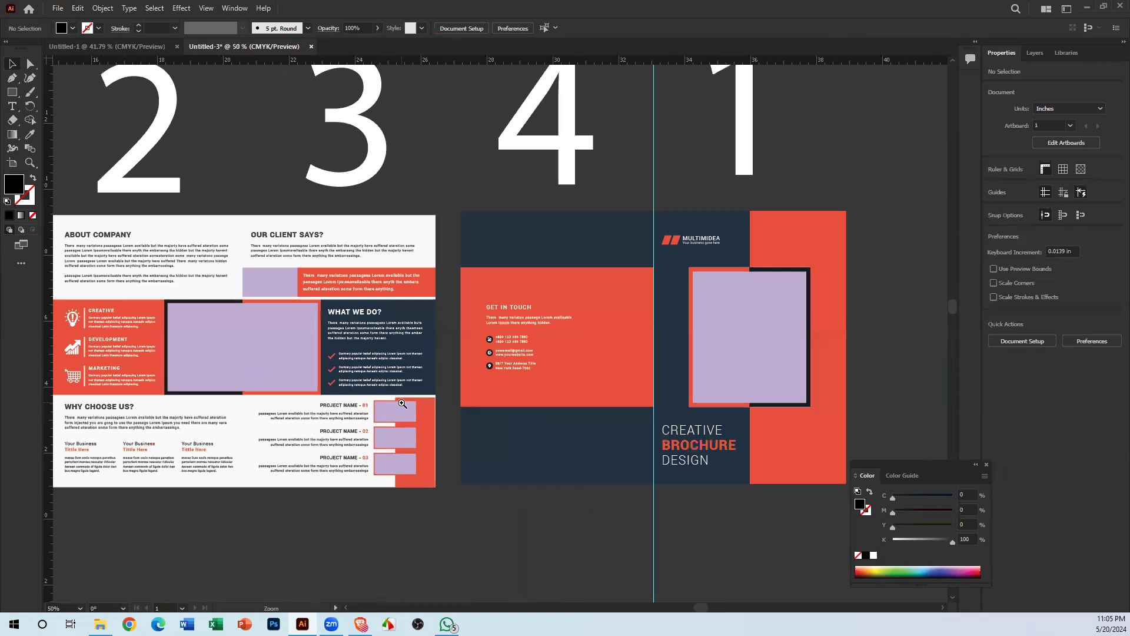
{"action": "left_click", "coordinate": [402, 404], "text": "ctrl"}
{"action": "key", "text": "ctrl+minus"}
{"action": "key", "text": "ctrl+minus"}
{"action": "left_click", "coordinate": [610, 263], "text": "ctrl"}
{"action": "left_click", "coordinate": [590, 416], "text": "ctrl"}
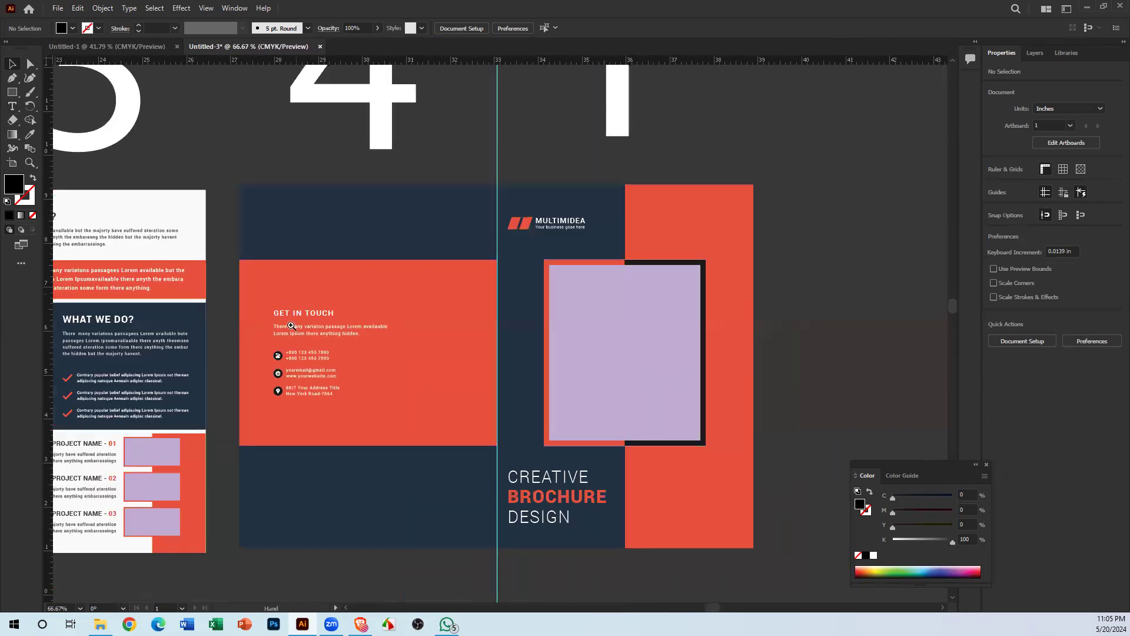
{"action": "left_click_drag", "start_coordinate": [317, 404], "coordinate": [735, 289]}
{"action": "left_click", "coordinate": [662, 264]}
{"action": "left_click", "coordinate": [666, 226], "text": "shift"}
{"action": "left_click", "coordinate": [672, 188], "text": "shift"}
{"action": "left_click", "coordinate": [460, 171]}
{"action": "left_click", "coordinate": [614, 186]}
{"action": "left_click", "coordinate": [626, 227], "text": "shift"}
{"action": "left_click", "coordinate": [489, 234]}
{"action": "left_click", "coordinate": [621, 234]}
{"action": "left_click", "coordinate": [626, 228]}
{"action": "left_click", "coordinate": [605, 264], "text": "shift"}
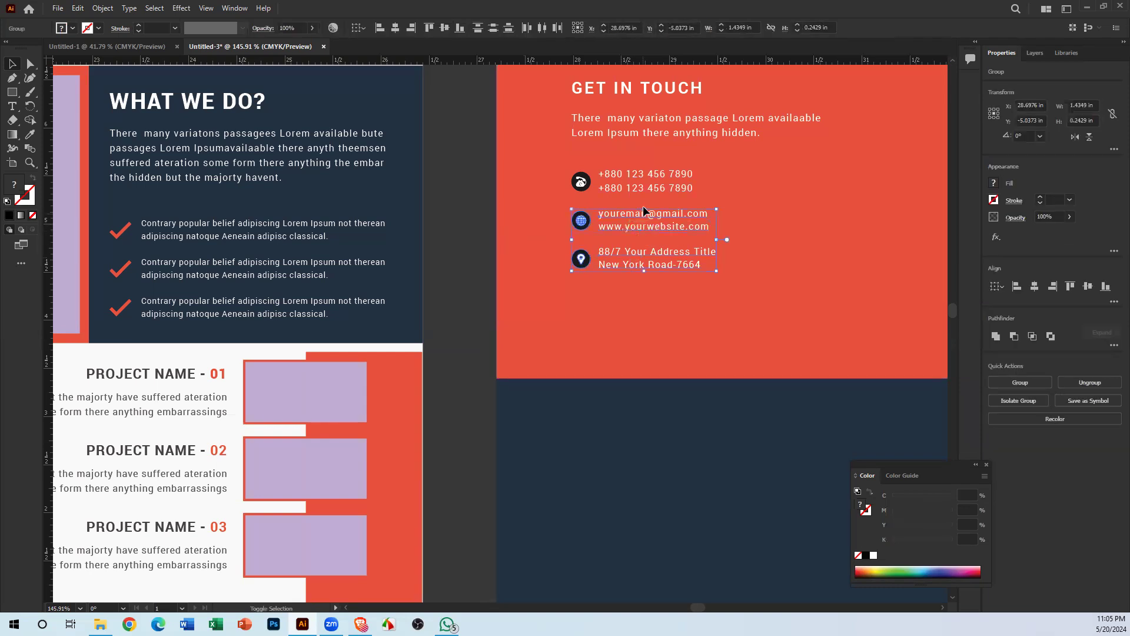
Step: Select the phone, e-mail/website and address groups under "GET IN TOUCH" together and copy them
{"action": "left_click", "coordinate": [647, 186]}
{"action": "left_click", "coordinate": [645, 187]}
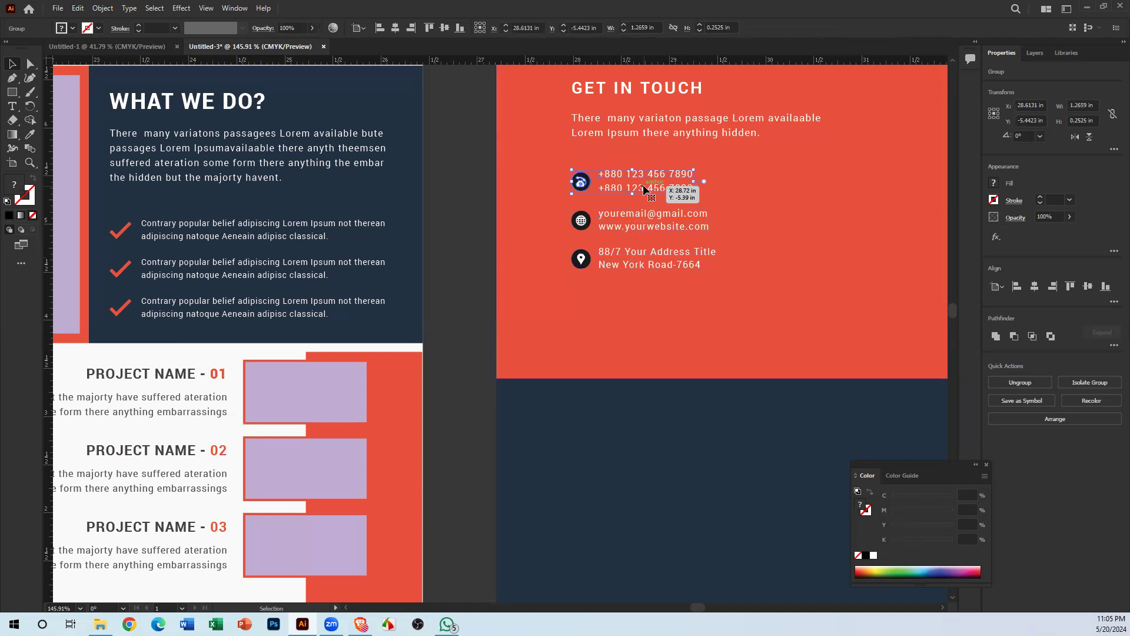
{"action": "left_click", "coordinate": [644, 219], "text": "shift"}
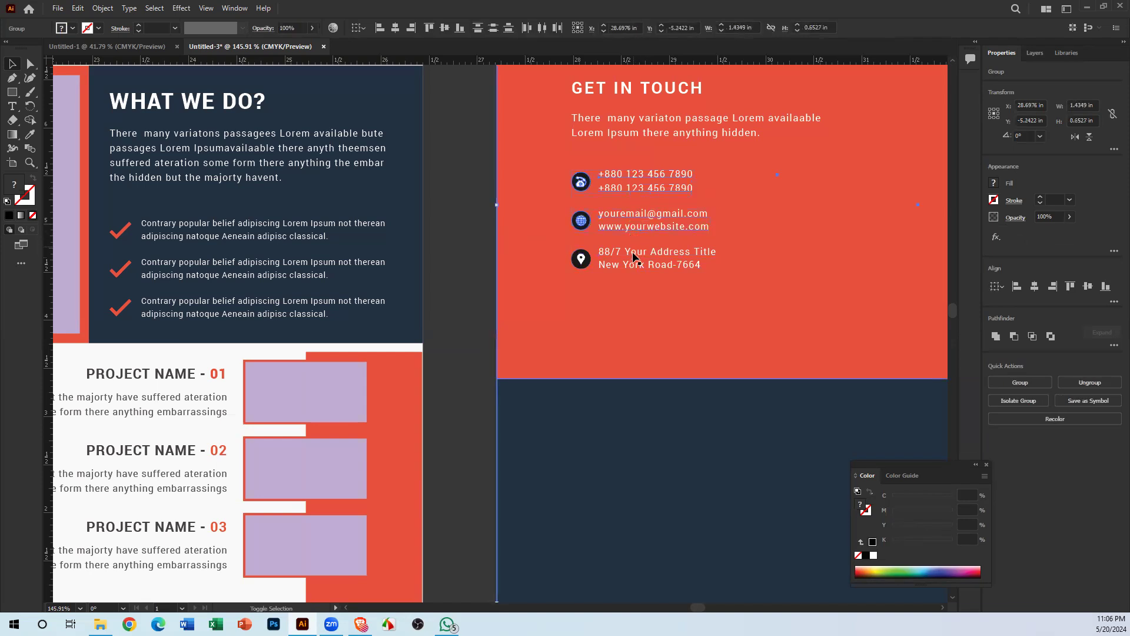
{"action": "left_click", "coordinate": [635, 253]}
{"action": "left_click", "coordinate": [646, 227], "text": "shift"}
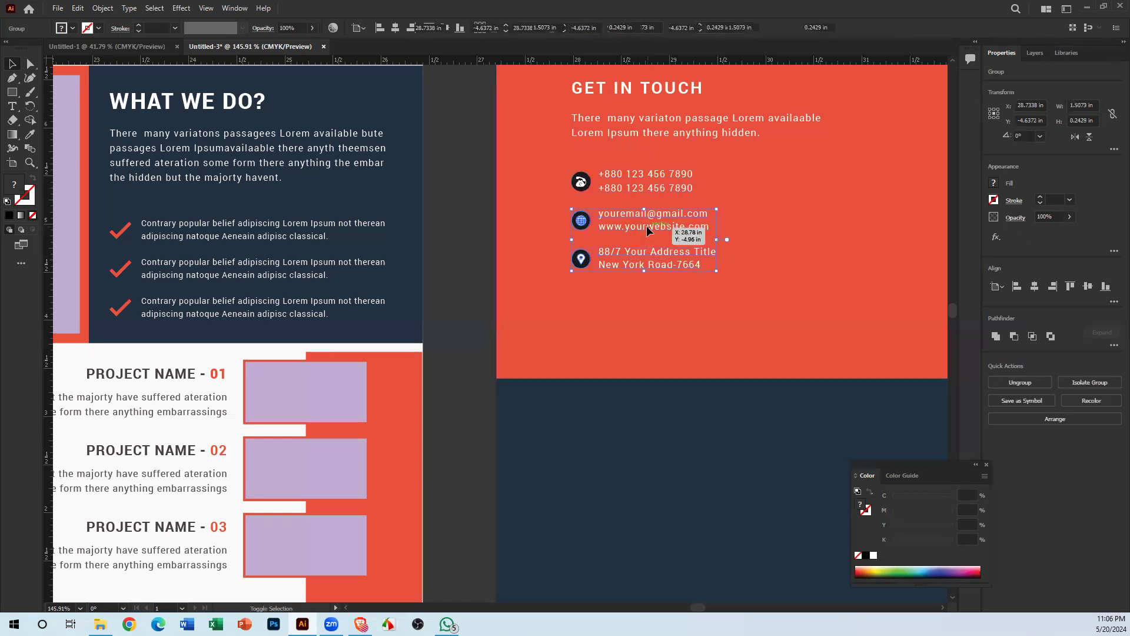
{"action": "left_click", "coordinate": [655, 188], "text": "shift"}
{"action": "key", "text": "v"}
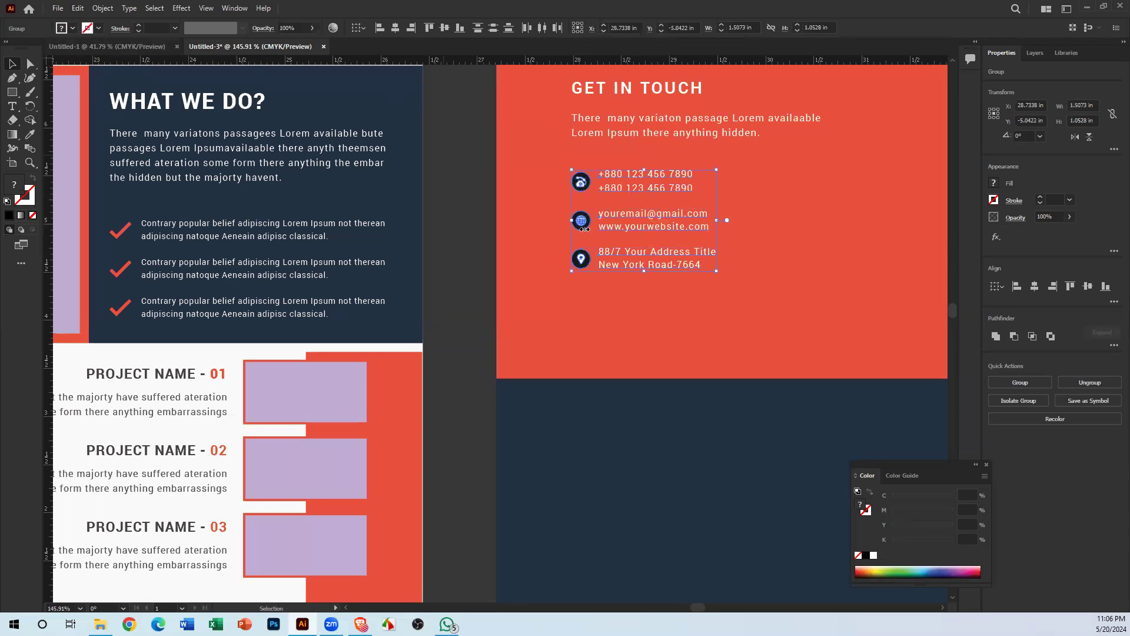
Step: Paste the three contact groups onto the green back cover, place them below "CONTACT US" with their icons aligned to the vertical guide, and deselect
{"action": "left_click", "coordinate": [452, 250]}
{"action": "key", "text": "ctrl+minus"}
{"action": "key", "text": "ctrl+minus"}
{"action": "key", "text": "ctrl+minus"}
{"action": "key", "text": "ctrl+minus"}
{"action": "left_click_drag", "start_coordinate": [217, 516], "coordinate": [812, 142]}
{"action": "left_click_drag", "start_coordinate": [574, 338], "coordinate": [608, 358]}
{"action": "scroll", "coordinate": [706, 327], "scroll_direction": "up", "scroll_amount": 2}
{"action": "left_click_drag", "start_coordinate": [706, 326], "coordinate": [331, 426]}
{"action": "scroll", "coordinate": [159, 443], "scroll_direction": "up", "scroll_amount": 1}
{"action": "left_click_drag", "start_coordinate": [159, 443], "coordinate": [133, 391]}
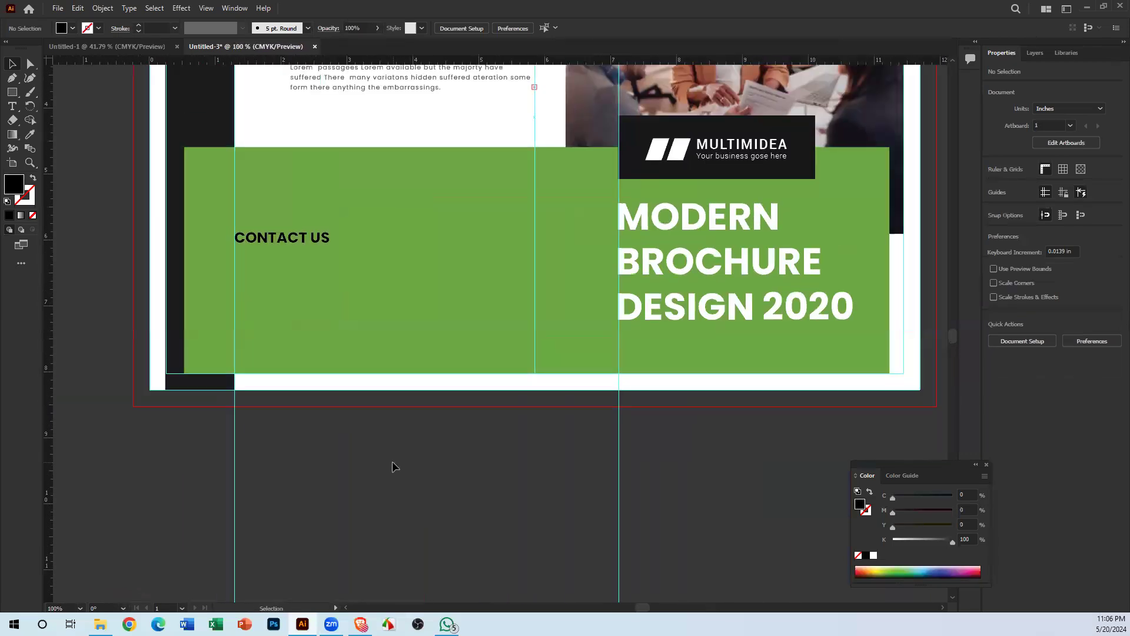
{"action": "key", "text": "ctrl+v"}
{"action": "left_click_drag", "start_coordinate": [504, 365], "coordinate": [287, 318]}
{"action": "left_click", "coordinate": [305, 468]}
Step: Compare the pasted contact block with the "CONTACT US" section on the green reference mockup
{"action": "left_click_drag", "start_coordinate": [283, 373], "coordinate": [941, 442]}
{"action": "left_click_drag", "start_coordinate": [94, 393], "coordinate": [832, 379]}
{"action": "left_click_drag", "start_coordinate": [416, 322], "coordinate": [824, 356]}
{"action": "left_click_drag", "start_coordinate": [309, 353], "coordinate": [404, 364]}
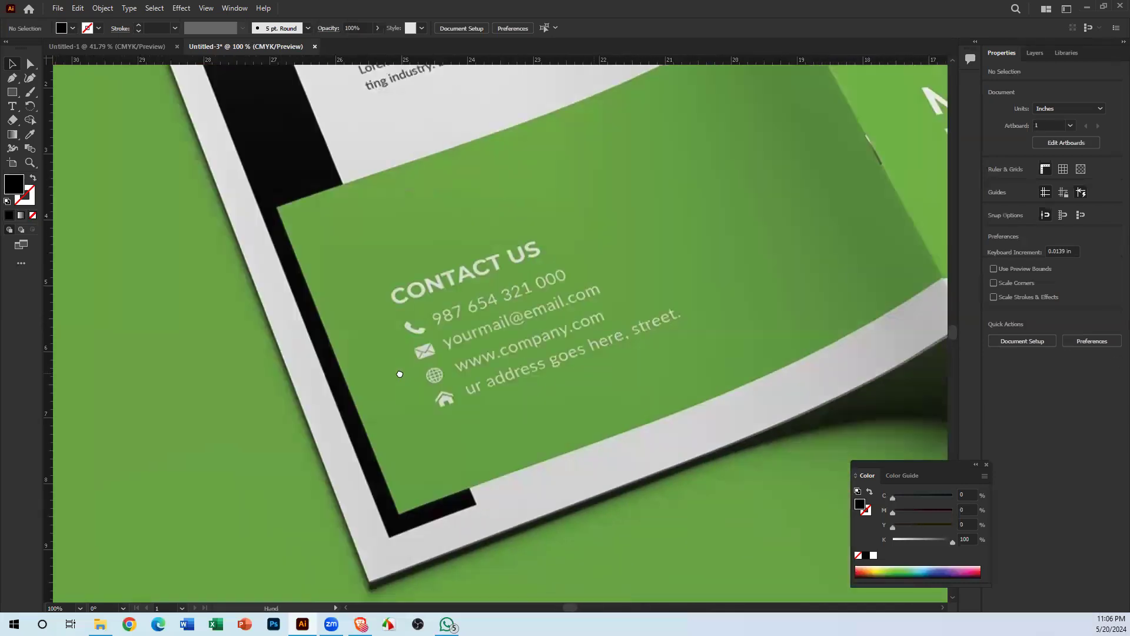
{"action": "left_click_drag", "start_coordinate": [521, 270], "coordinate": [229, 348]}
{"action": "left_click_drag", "start_coordinate": [311, 340], "coordinate": [622, 278]}
{"action": "left_click_drag", "start_coordinate": [853, 284], "coordinate": [134, 341]}
{"action": "left_click_drag", "start_coordinate": [621, 274], "coordinate": [165, 333]}
{"action": "left_click_drag", "start_coordinate": [596, 155], "coordinate": [7, 234]}
{"action": "left_click_drag", "start_coordinate": [310, 597], "coordinate": [143, 455]}
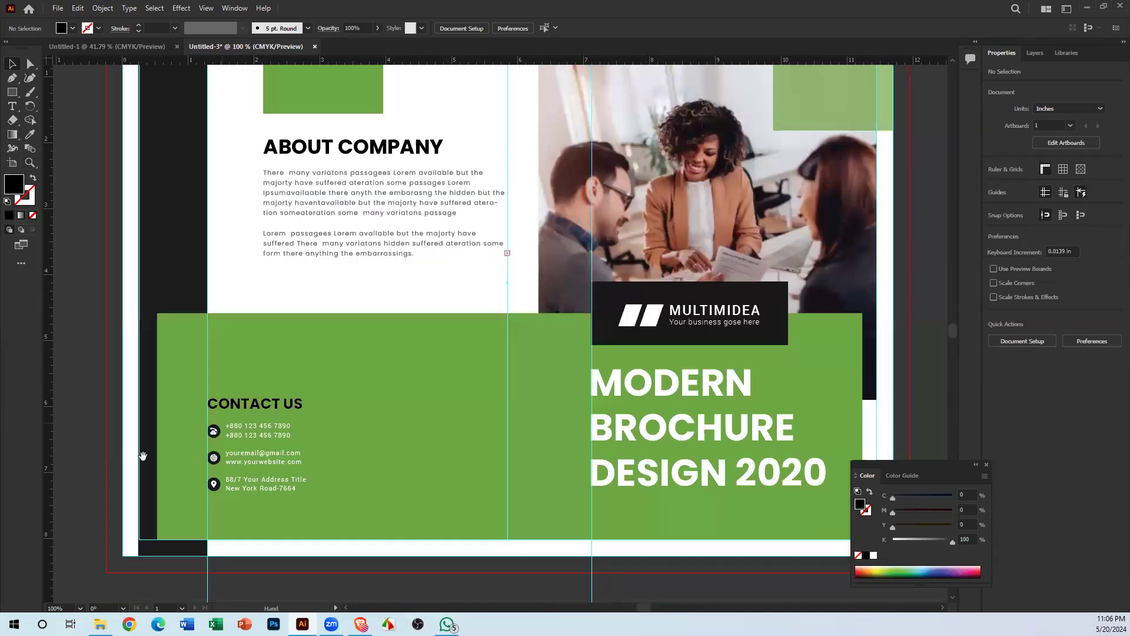
Step: Fill the "CONTACT US" heading with white
{"action": "left_click", "coordinate": [234, 419], "text": "ctrl"}
{"action": "left_click", "coordinate": [235, 417], "text": "ctrl"}
{"action": "left_click", "coordinate": [376, 381], "text": "ctrl"}
{"action": "left_click_drag", "start_coordinate": [347, 416], "coordinate": [131, 391]}
{"action": "left_click_drag", "start_coordinate": [941, 382], "coordinate": [424, 353]}
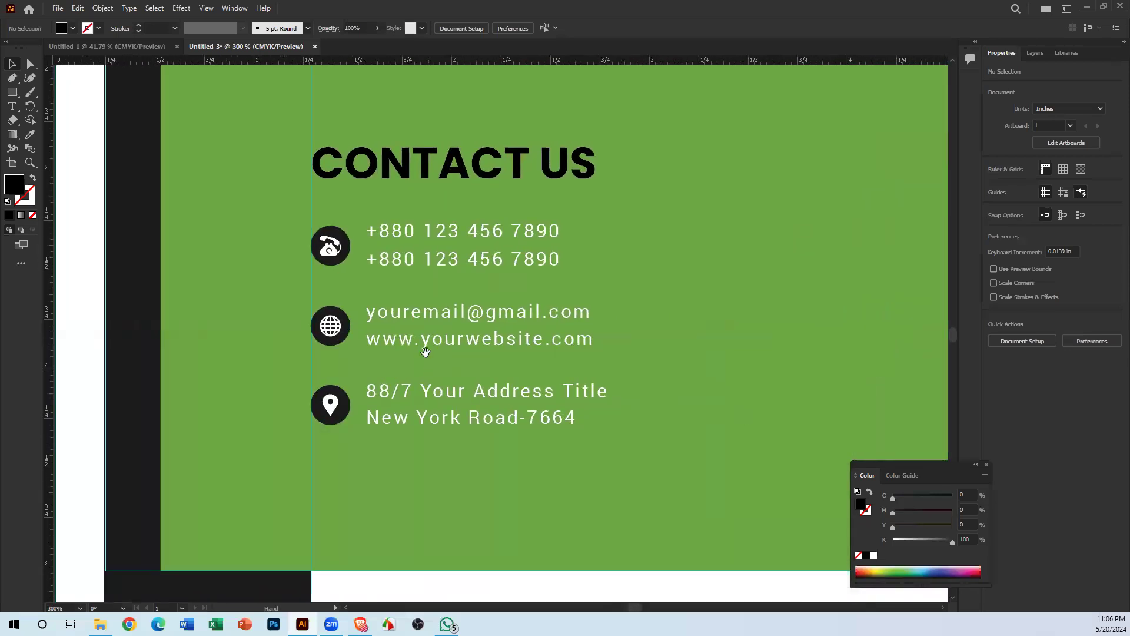
{"action": "left_click", "coordinate": [448, 174]}
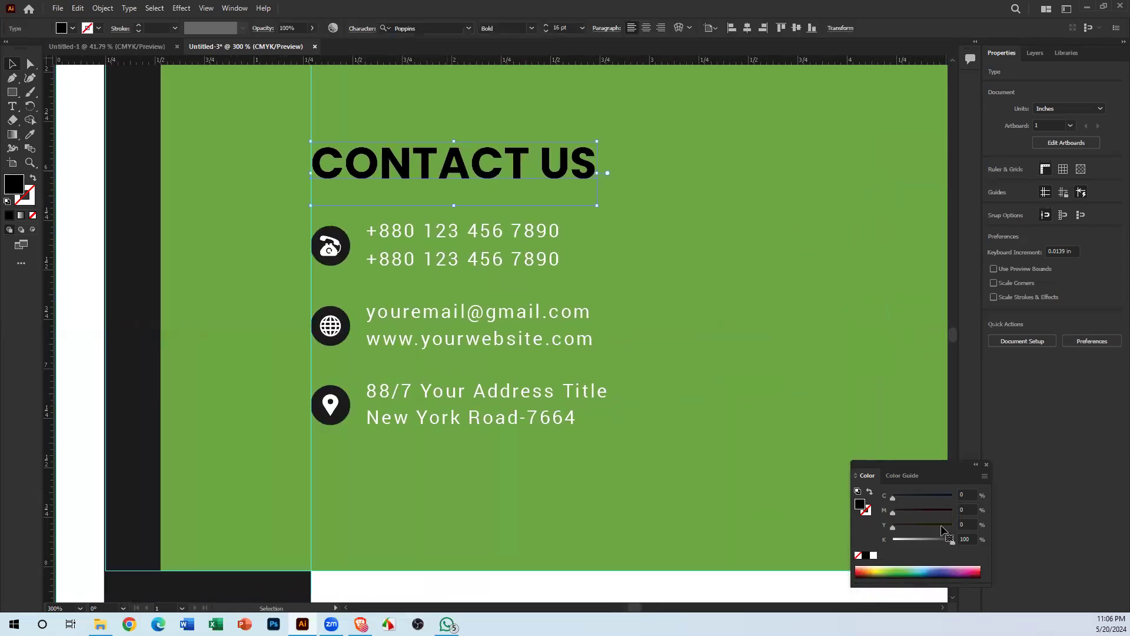
{"action": "left_click", "coordinate": [873, 555]}
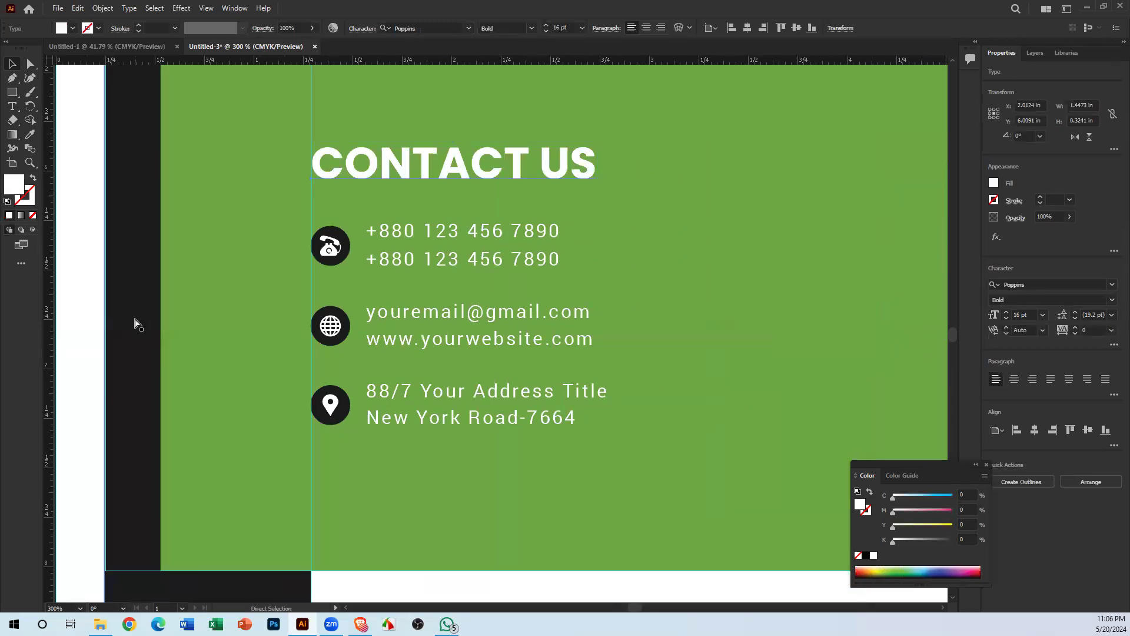
Step: Check the contact block's spacing and position within the green panel
{"action": "key", "text": "ctrl+1"}
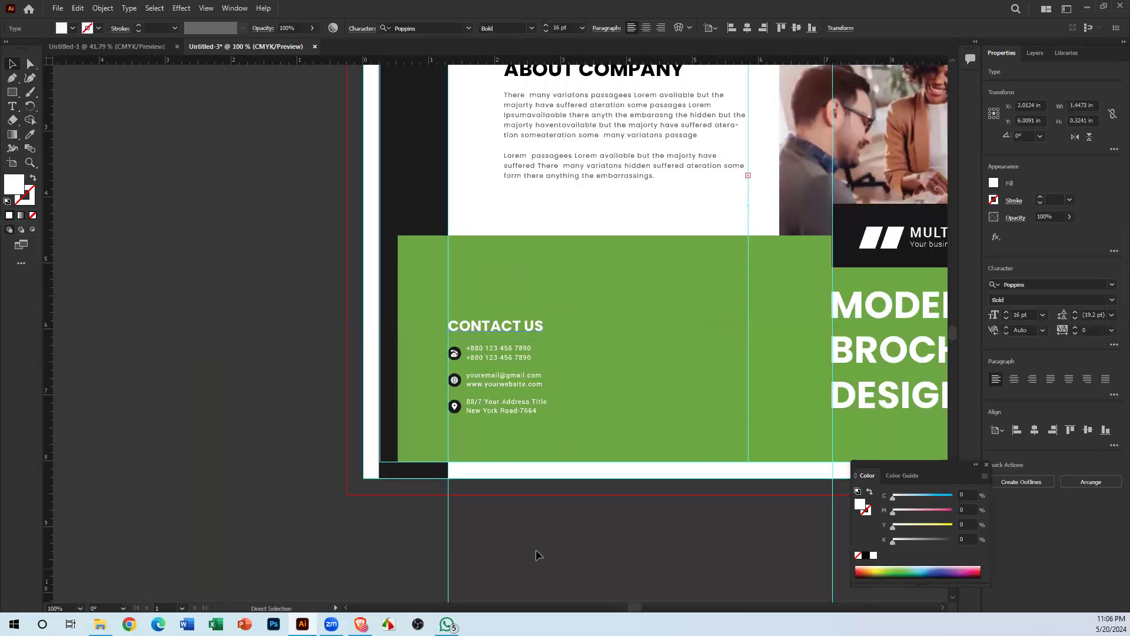
{"action": "key", "text": "ctrl+="}
{"action": "left_click_drag", "start_coordinate": [536, 549], "coordinate": [495, 310]}
{"action": "left_click_drag", "start_coordinate": [455, 218], "coordinate": [404, 413]}
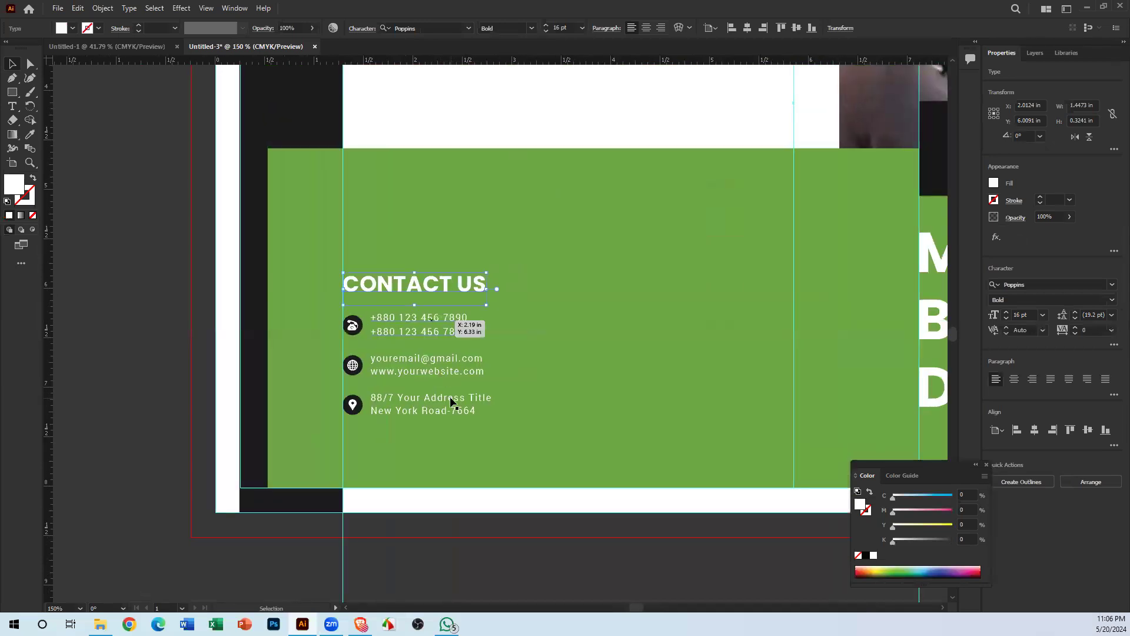
{"action": "left_click_drag", "start_coordinate": [526, 408], "coordinate": [494, 326]}
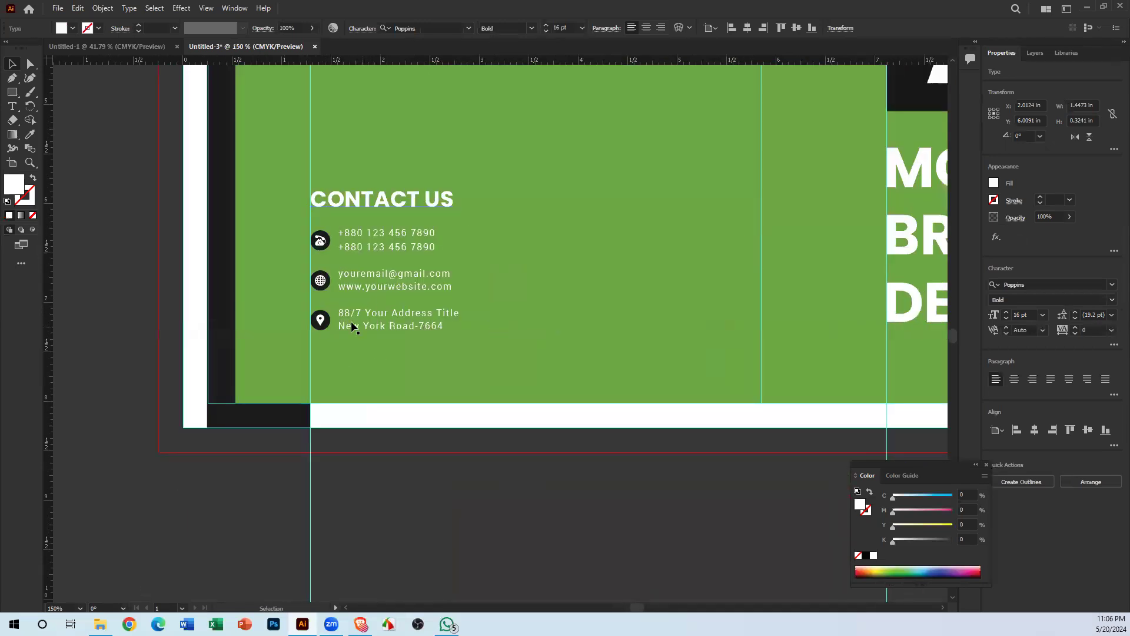
{"action": "key", "text": "ctrl+="}
{"action": "key", "text": "ctrl+="}
{"action": "left_click_drag", "start_coordinate": [610, 328], "coordinate": [293, 353]}
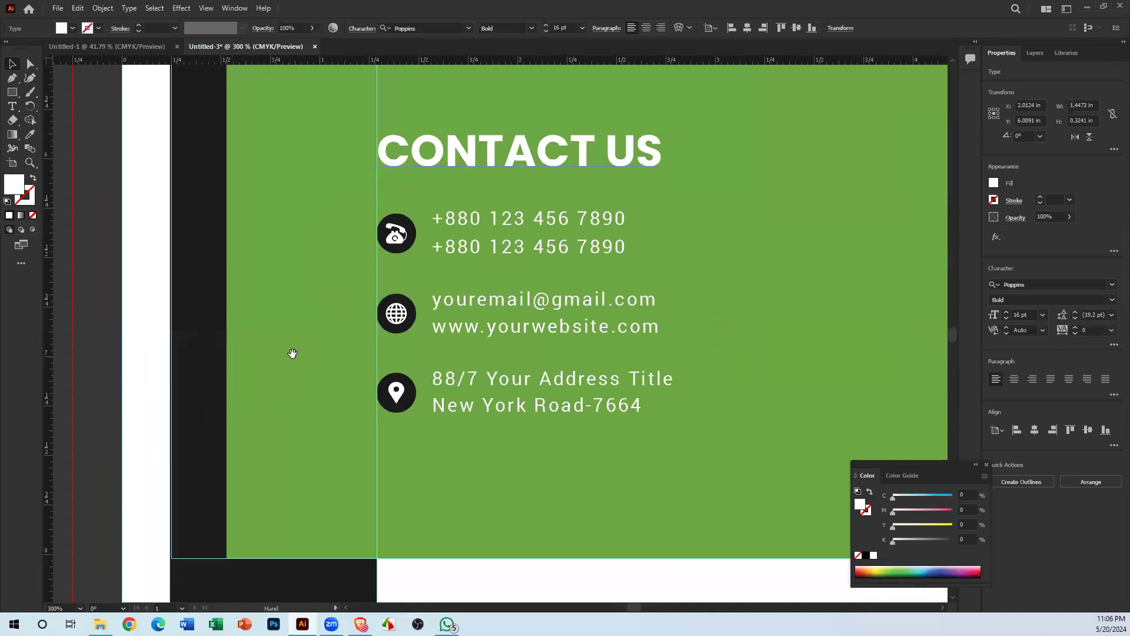
{"action": "left_click_drag", "start_coordinate": [360, 434], "coordinate": [333, 347]}
{"action": "scroll", "coordinate": [334, 347], "scroll_direction": "right", "scroll_amount": 3}
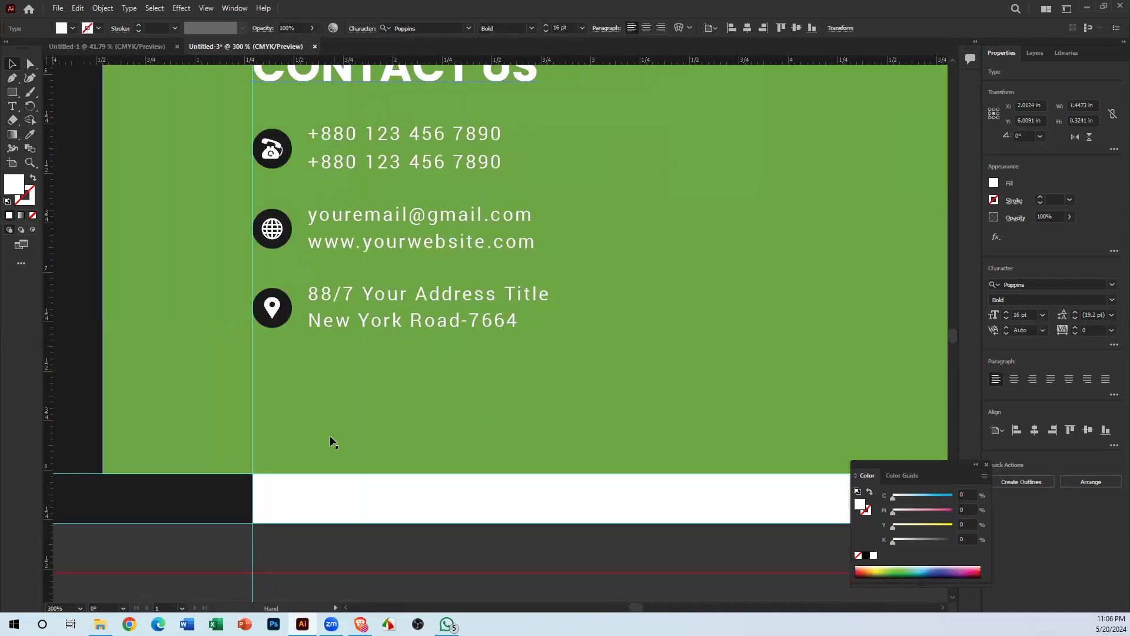
{"action": "left_click", "coordinate": [325, 553]}
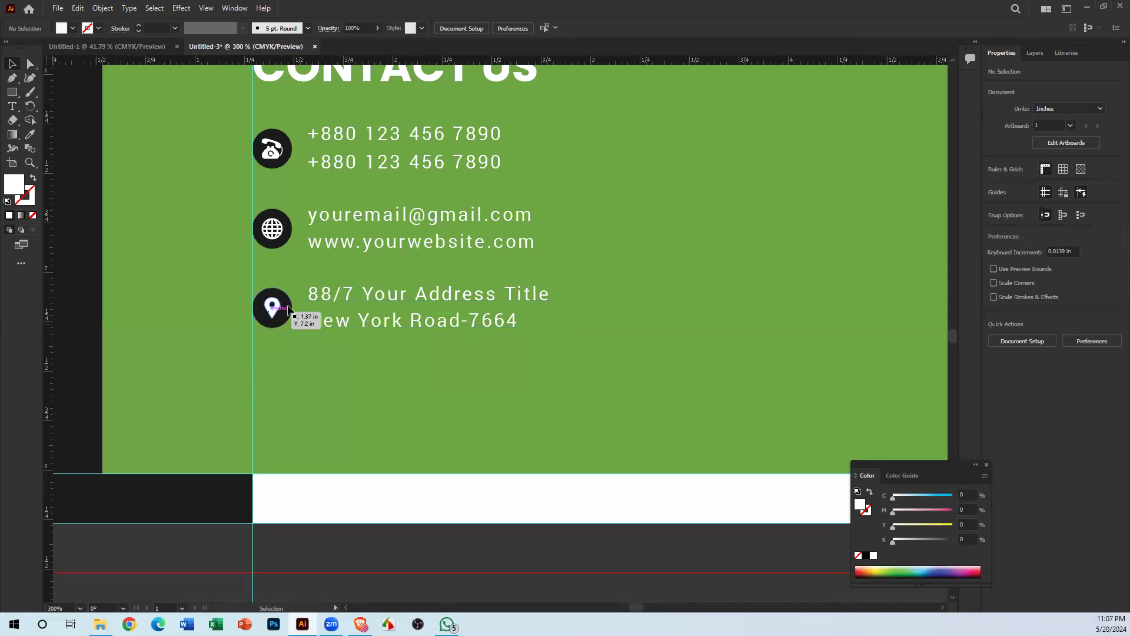
{"action": "key", "text": "ctrl+minus"}
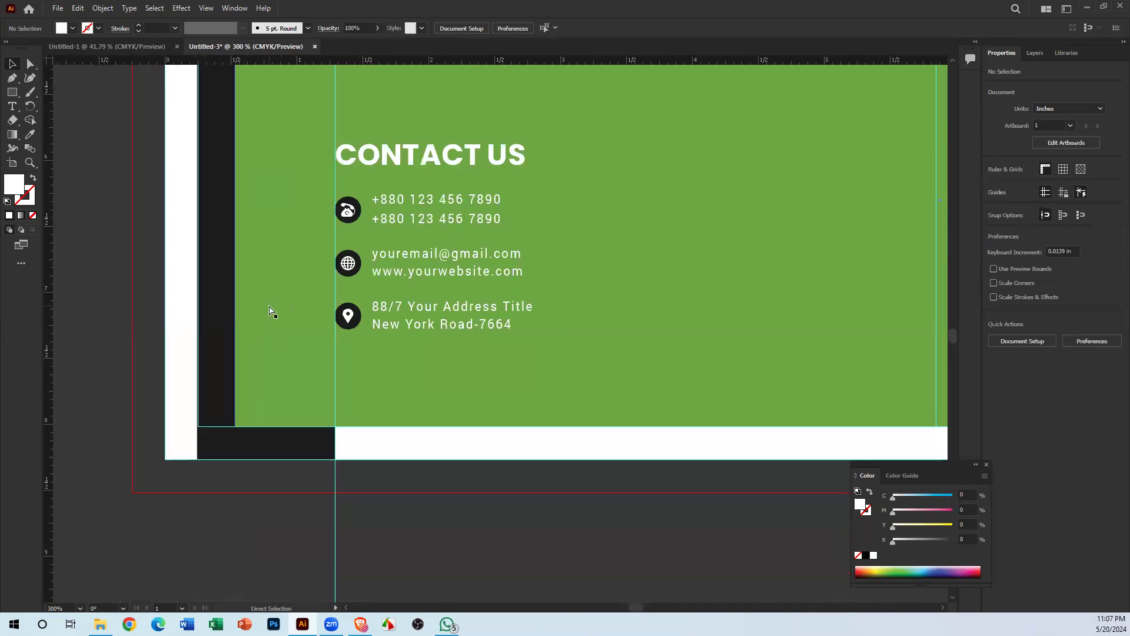
{"action": "left_click_drag", "start_coordinate": [372, 441], "coordinate": [307, 543]}
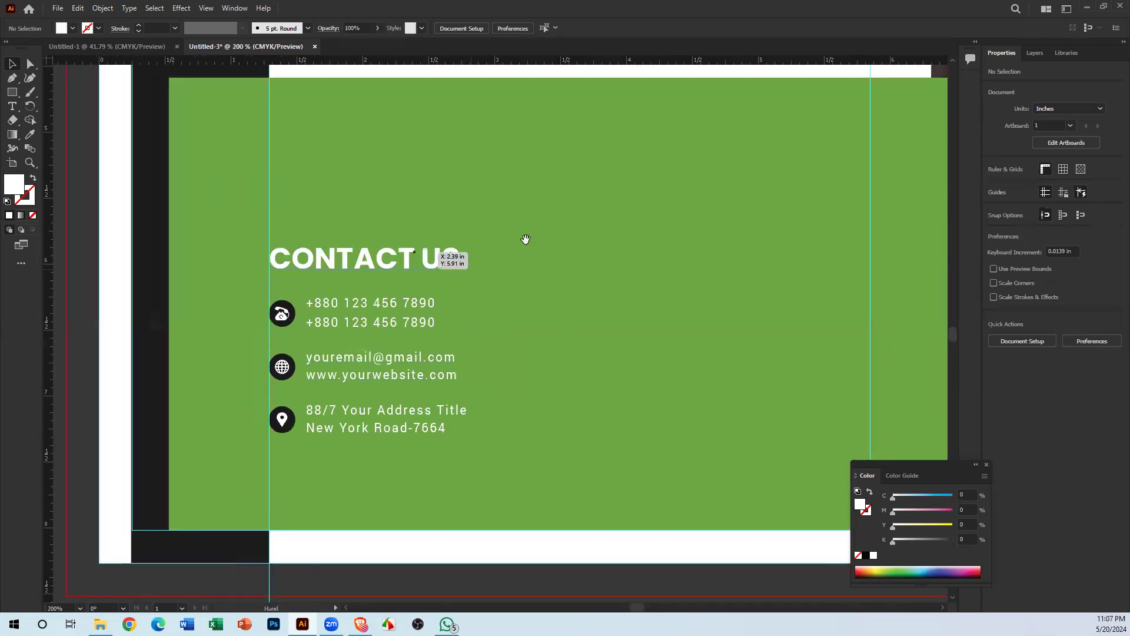
{"action": "left_click_drag", "start_coordinate": [373, 367], "coordinate": [421, 282]}
{"action": "left_click_drag", "start_coordinate": [388, 436], "coordinate": [379, 476]}
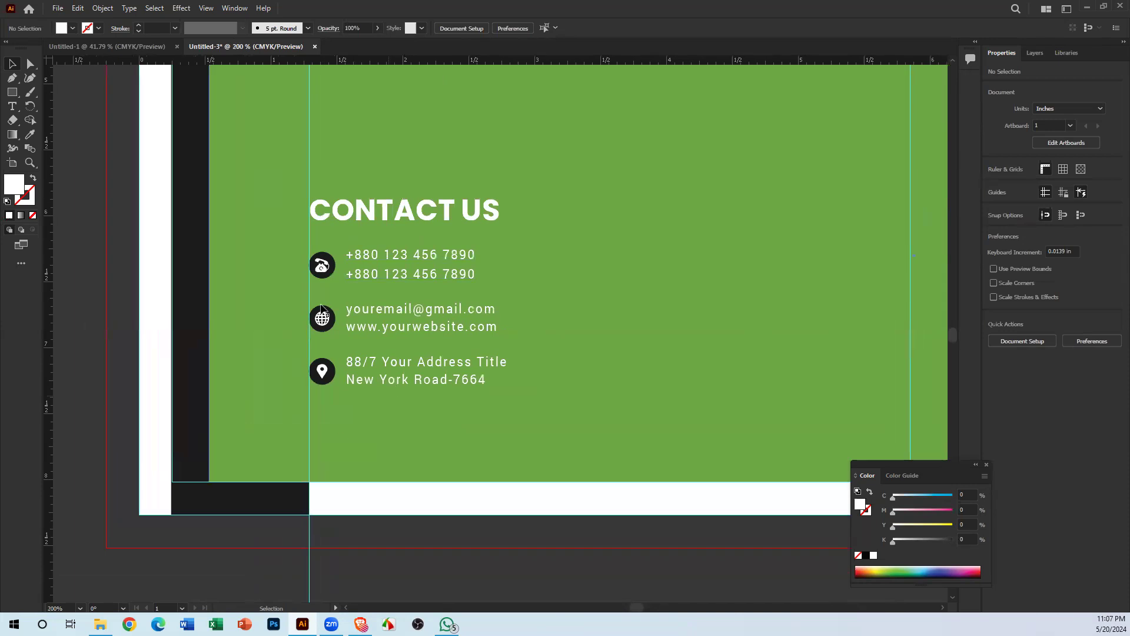
Step: Move the "CONTACT US" heading and its three contact groups up together to about X 2.03 in, Y 6.42 in, and deselect them
{"action": "left_click", "coordinate": [379, 358]}
{"action": "left_click", "coordinate": [382, 331], "text": "shift"}
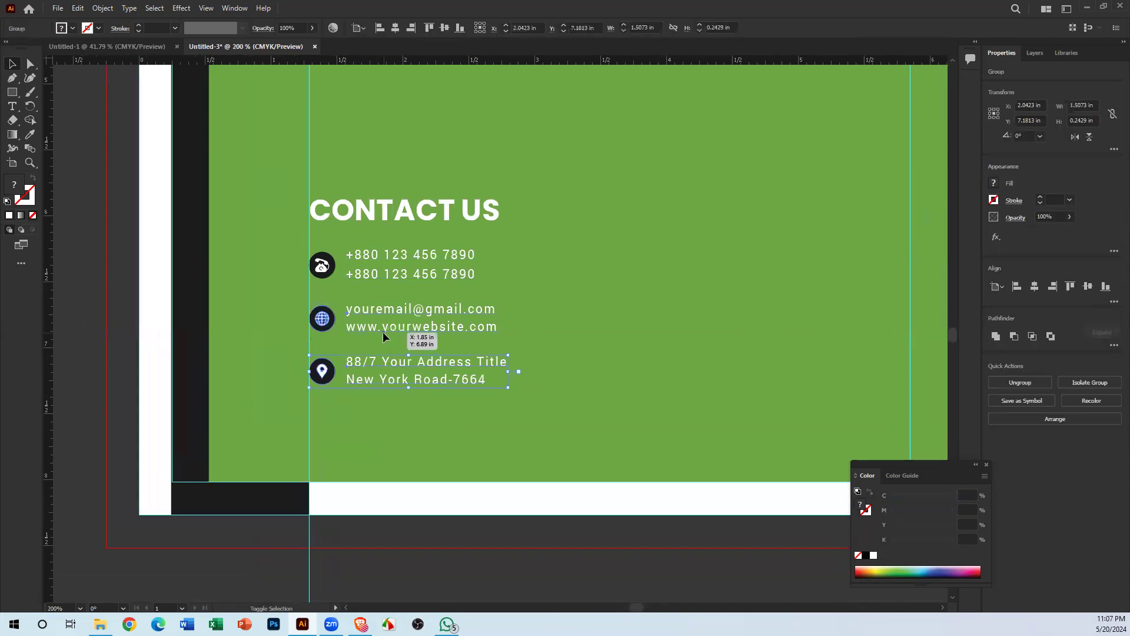
{"action": "left_click", "coordinate": [380, 252], "text": "shift"}
{"action": "left_click", "coordinate": [342, 212], "text": "shift"}
{"action": "scroll", "coordinate": [388, 272], "scroll_direction": "up", "scroll_amount": 2}
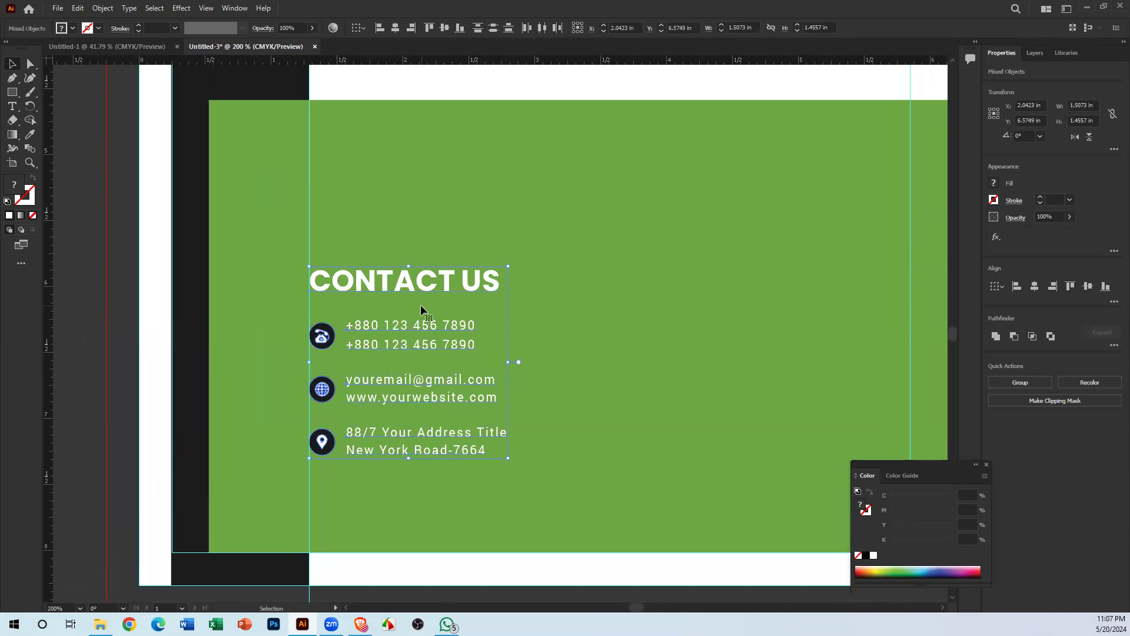
{"action": "scroll", "coordinate": [420, 304], "scroll_direction": "down", "scroll_amount": 1}
{"action": "left_click_drag", "start_coordinate": [414, 365], "coordinate": [414, 345]}
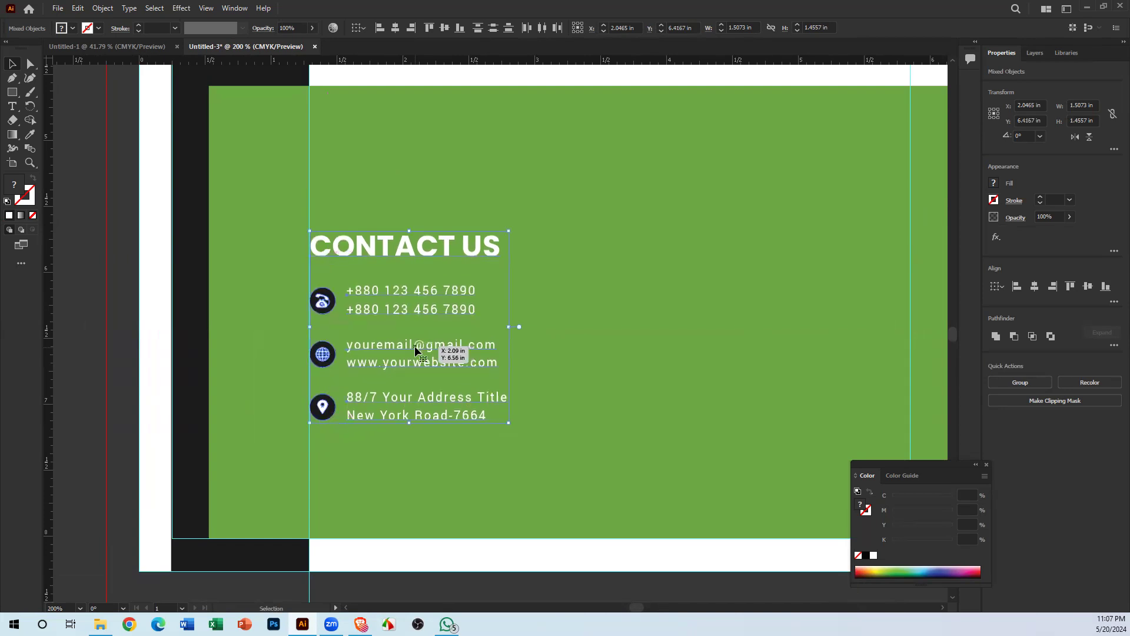
{"action": "key", "text": "Left"}
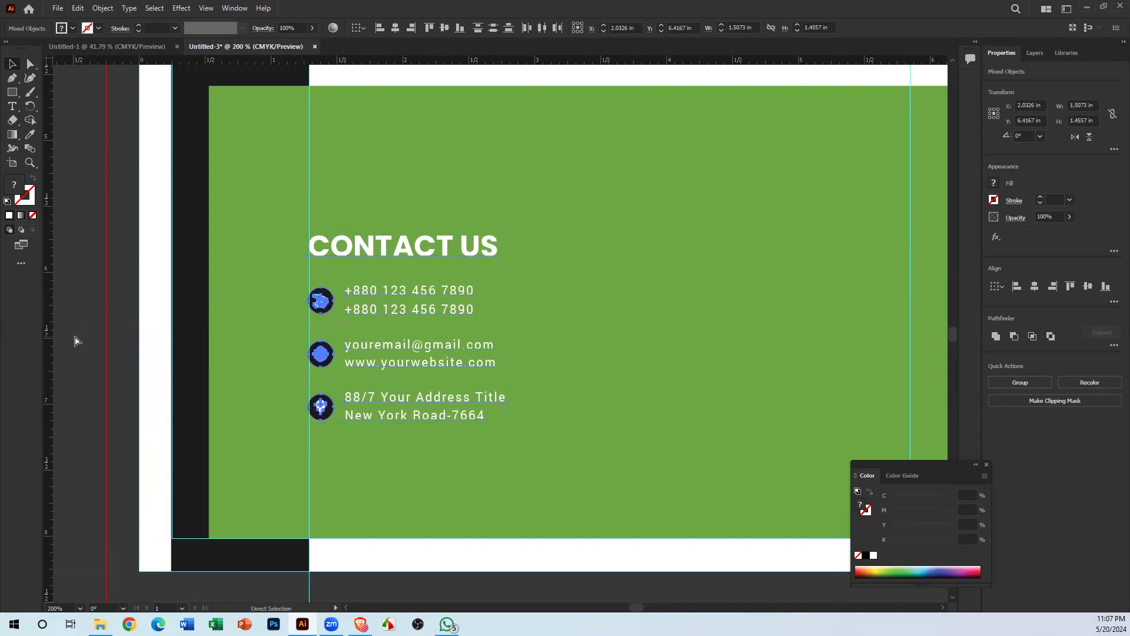
{"action": "key", "text": "ctrl+minus"}
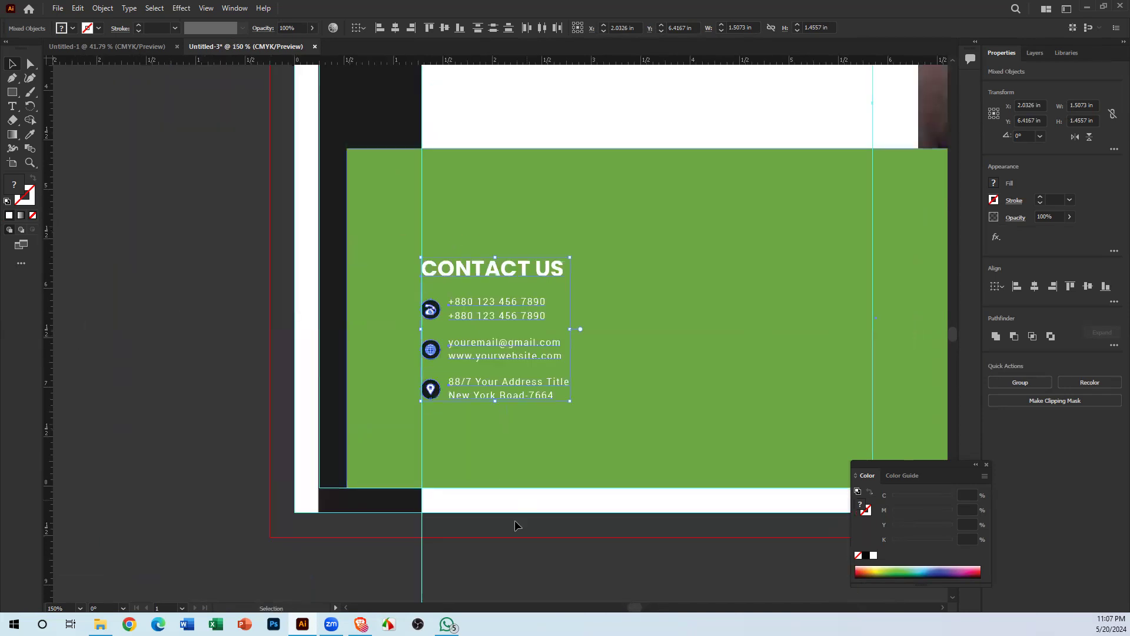
{"action": "left_click", "coordinate": [500, 460]}
Step: Inspect the heading's and contact icons' left-edge alignment against the vertical guide up close
{"action": "left_click", "coordinate": [437, 372]}
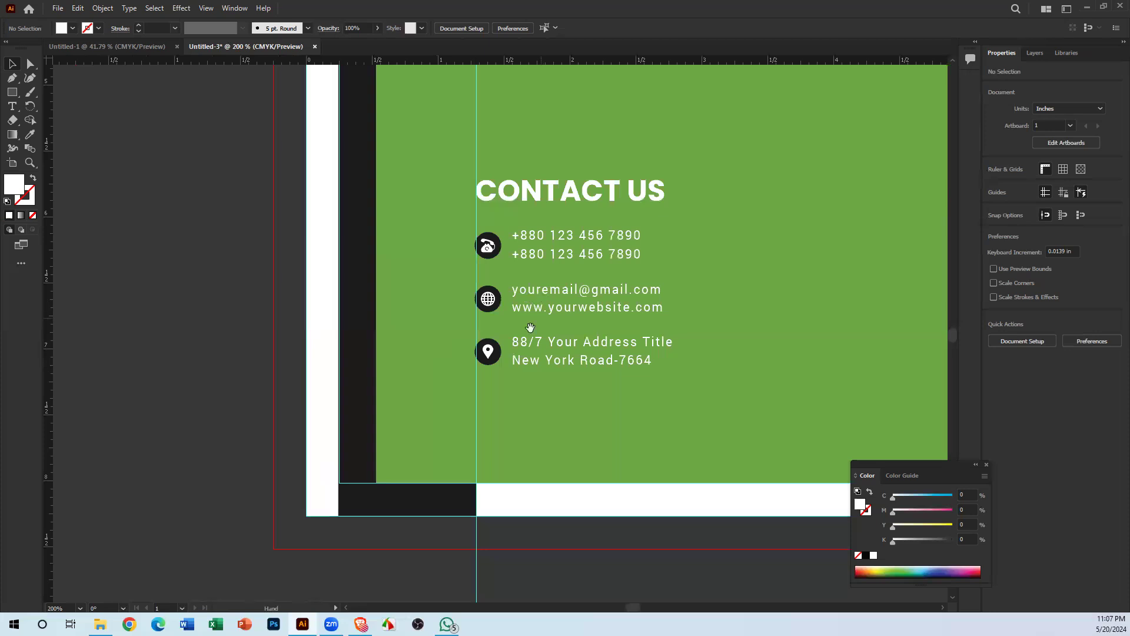
{"action": "left_click_drag", "start_coordinate": [530, 327], "coordinate": [258, 281]}
{"action": "left_click", "coordinate": [254, 285]}
{"action": "left_click_drag", "start_coordinate": [516, 273], "coordinate": [371, 268]}
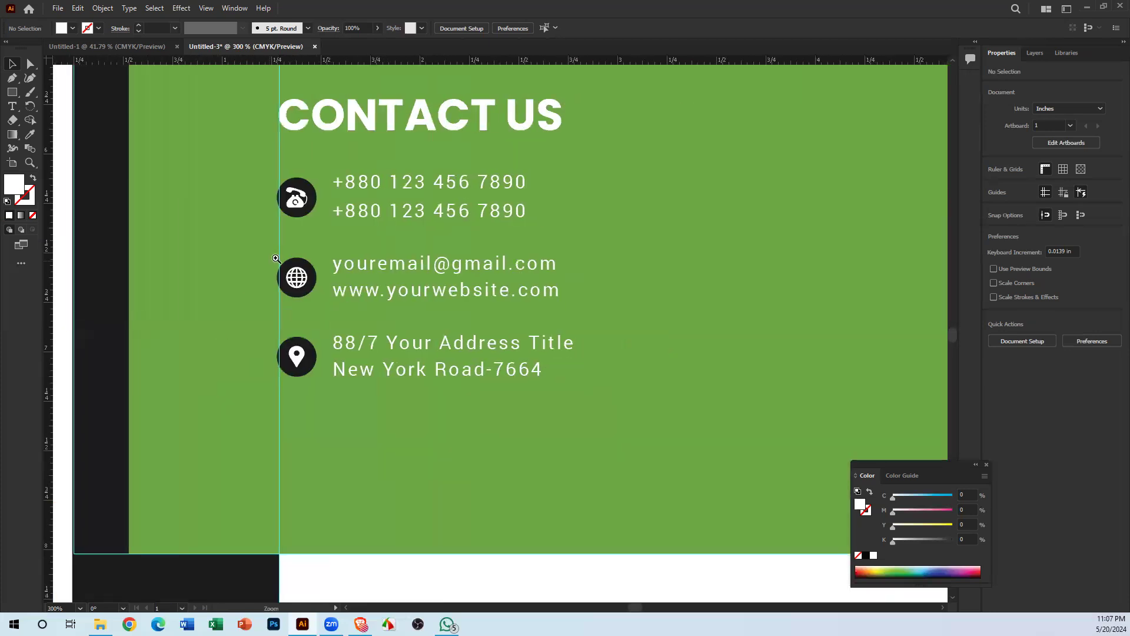
{"action": "left_click", "coordinate": [119, 212]}
{"action": "left_click_drag", "start_coordinate": [598, 318], "coordinate": [224, 318]}
{"action": "left_click_drag", "start_coordinate": [384, 341], "coordinate": [257, 379]}
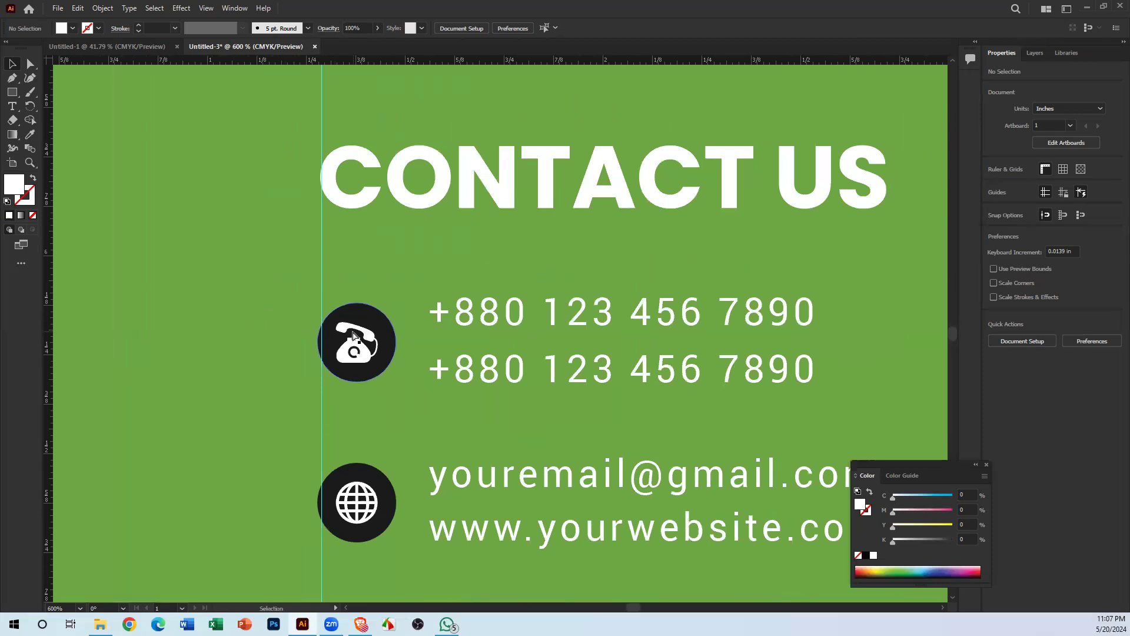
Step: Review the whole front and back cover layout with the repositioned contact block
{"action": "key", "text": "ctrl+minus"}
{"action": "key", "text": "ctrl+minus"}
{"action": "key", "text": "ctrl+minus"}
{"action": "key", "text": "ctrl+minus"}
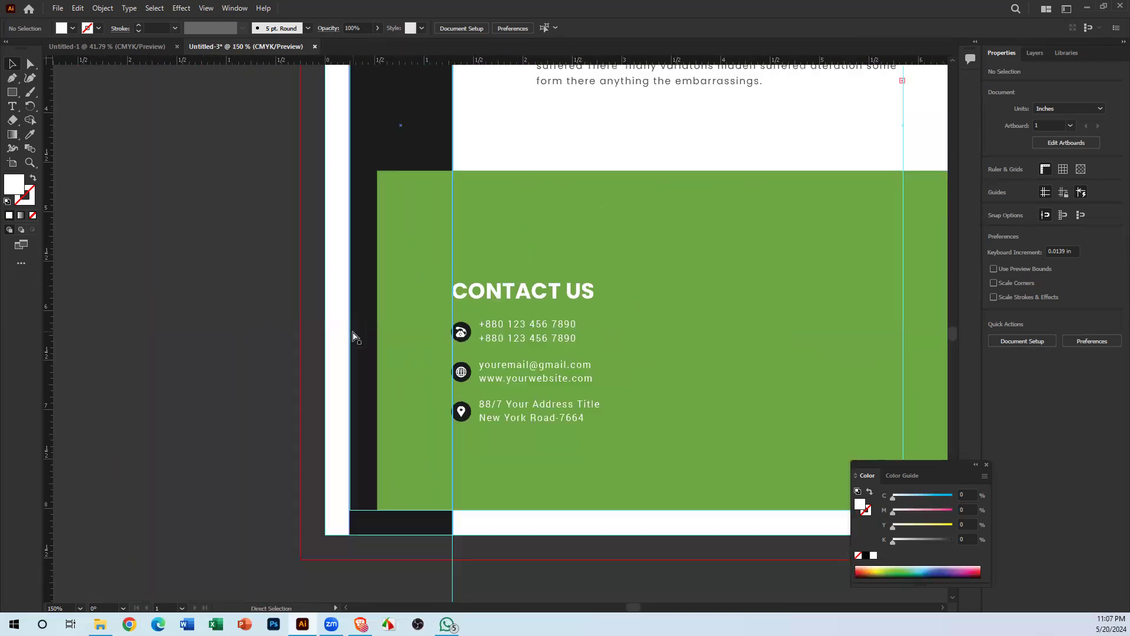
{"action": "key", "text": "ctrl+minus"}
{"action": "key", "text": "ctrl+minus"}
{"action": "scroll", "coordinate": [354, 200], "scroll_direction": "down", "scroll_amount": 1}
{"action": "left_click_drag", "start_coordinate": [715, 447], "coordinate": [197, 489]}
{"action": "left_click_drag", "start_coordinate": [472, 436], "coordinate": [629, 421]}
{"action": "left_click_drag", "start_coordinate": [497, 271], "coordinate": [506, 347]}
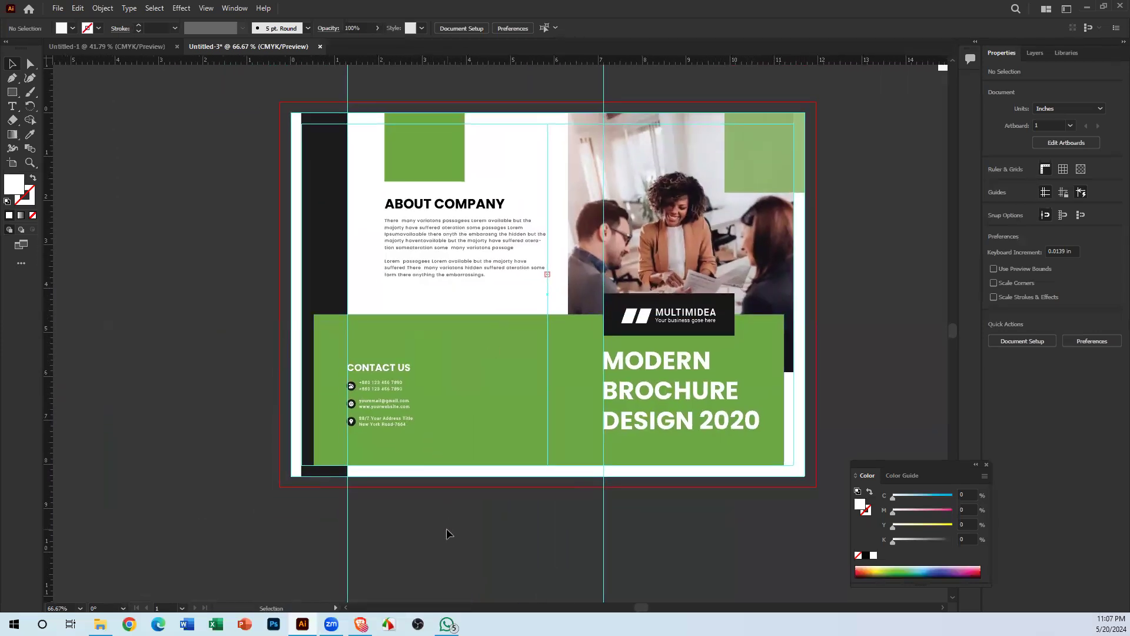
{"action": "left_click_drag", "start_coordinate": [488, 514], "coordinate": [384, 467]}
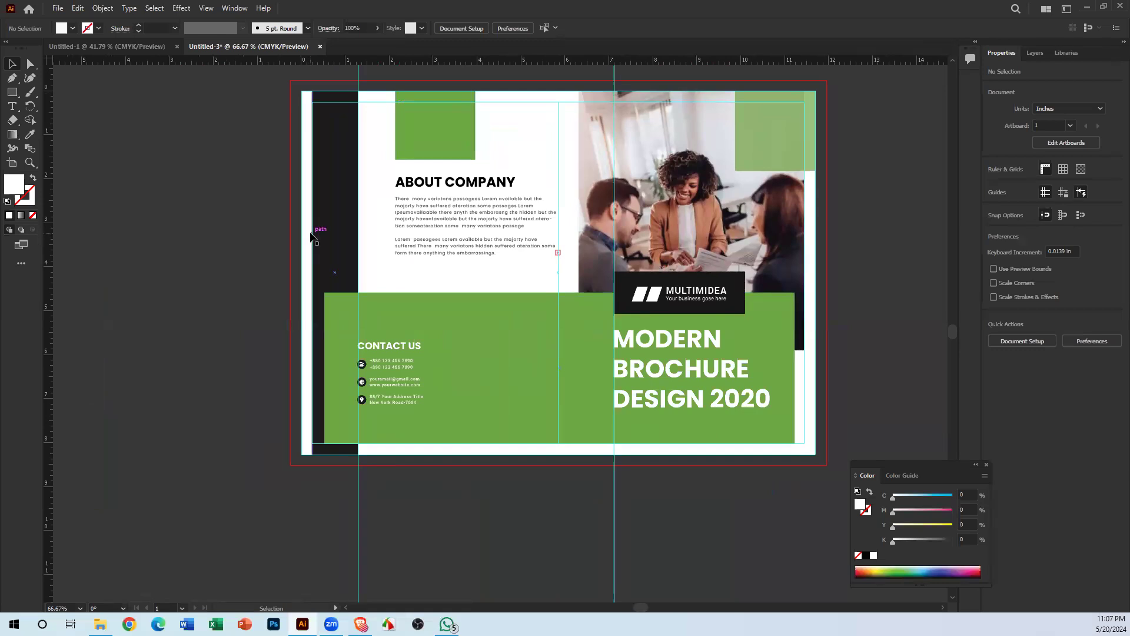
Step: Ungroup the address group and the phone group under the "CONTACT US" heading to separate each icon from its text
{"action": "left_click", "coordinate": [391, 400], "text": "ctrl"}
{"action": "left_click_drag", "start_coordinate": [419, 451], "coordinate": [246, 509]}
{"action": "left_click", "coordinate": [392, 399], "text": "ctrl"}
{"action": "left_click_drag", "start_coordinate": [349, 471], "coordinate": [281, 557]}
{"action": "left_click", "coordinate": [349, 411]}
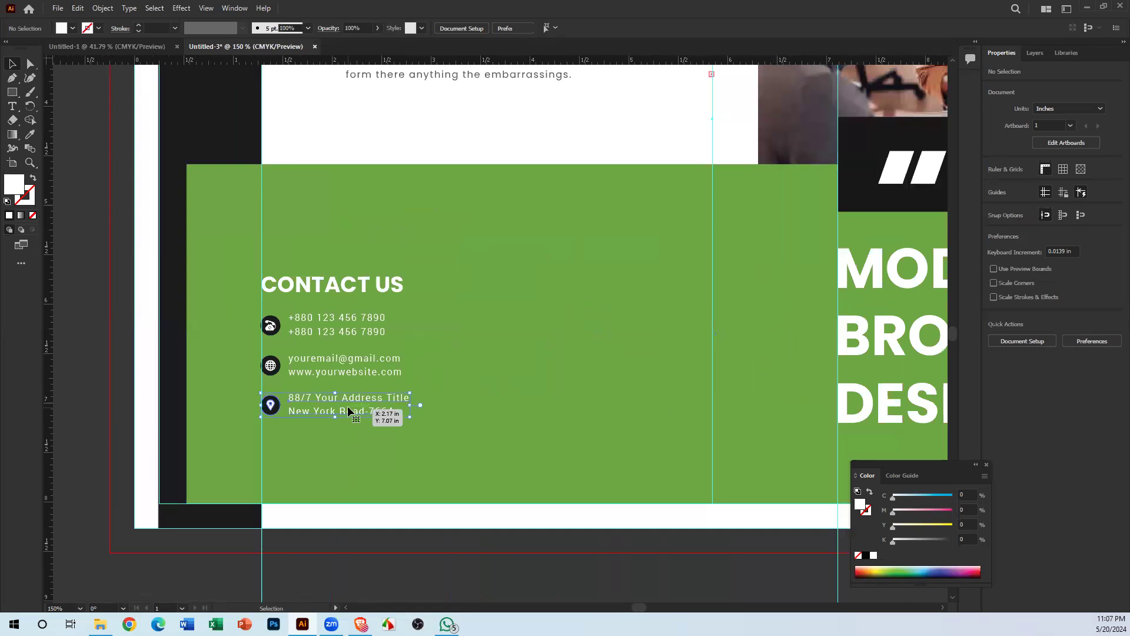
{"action": "right_click", "coordinate": [355, 372]}
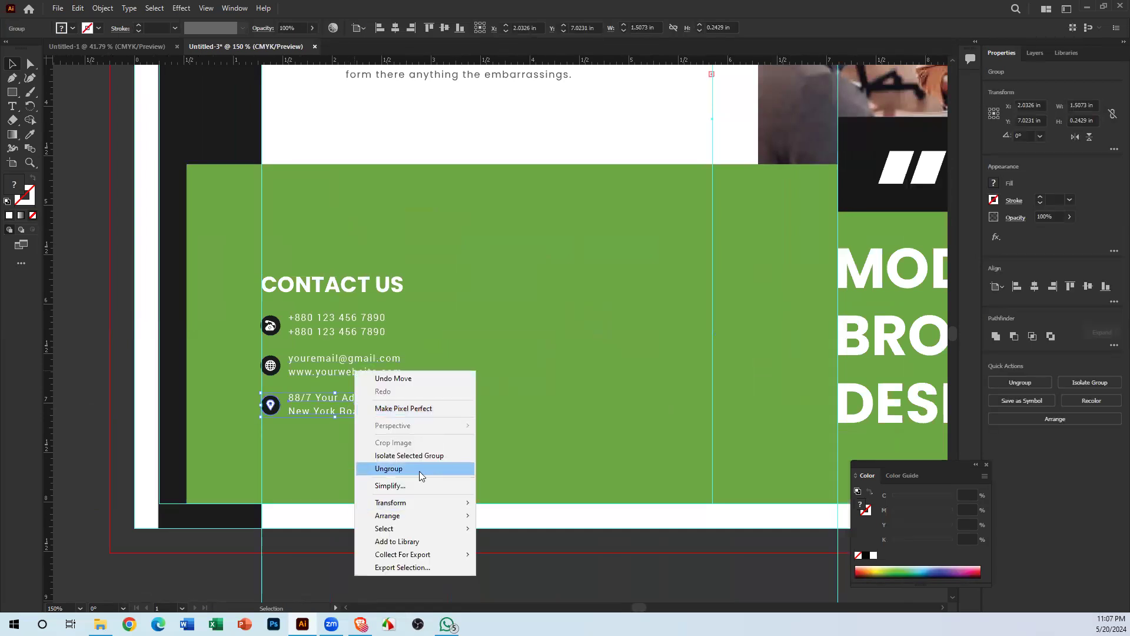
{"action": "left_click", "coordinate": [422, 469]}
{"action": "left_click", "coordinate": [317, 320]}
{"action": "right_click", "coordinate": [317, 320]}
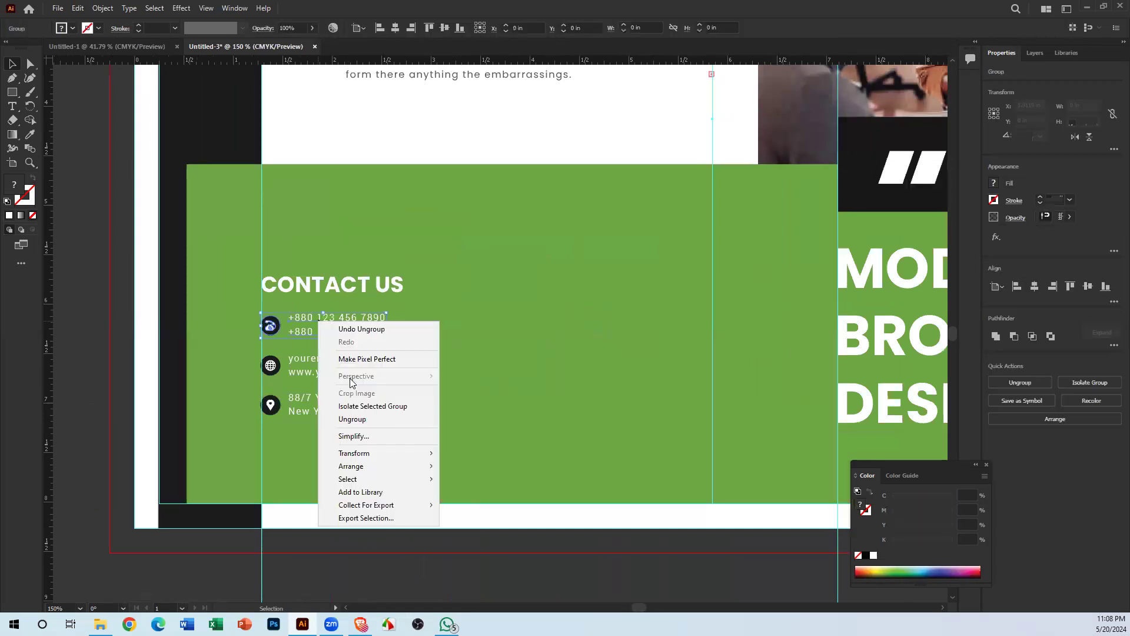
{"action": "left_click", "coordinate": [352, 419]}
{"action": "left_click", "coordinate": [98, 259]}
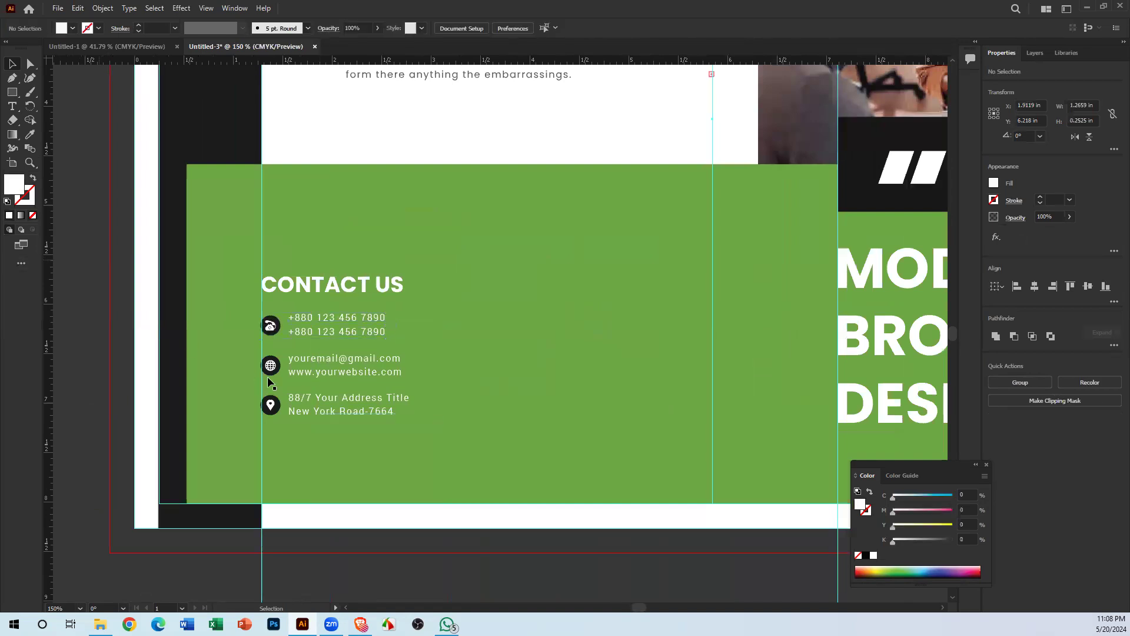
Step: Check the character formatting of the address lines and of the "ABOUT COMPANY" body text
{"action": "left_click", "coordinate": [294, 398]}
{"action": "right_click", "coordinate": [293, 395]}
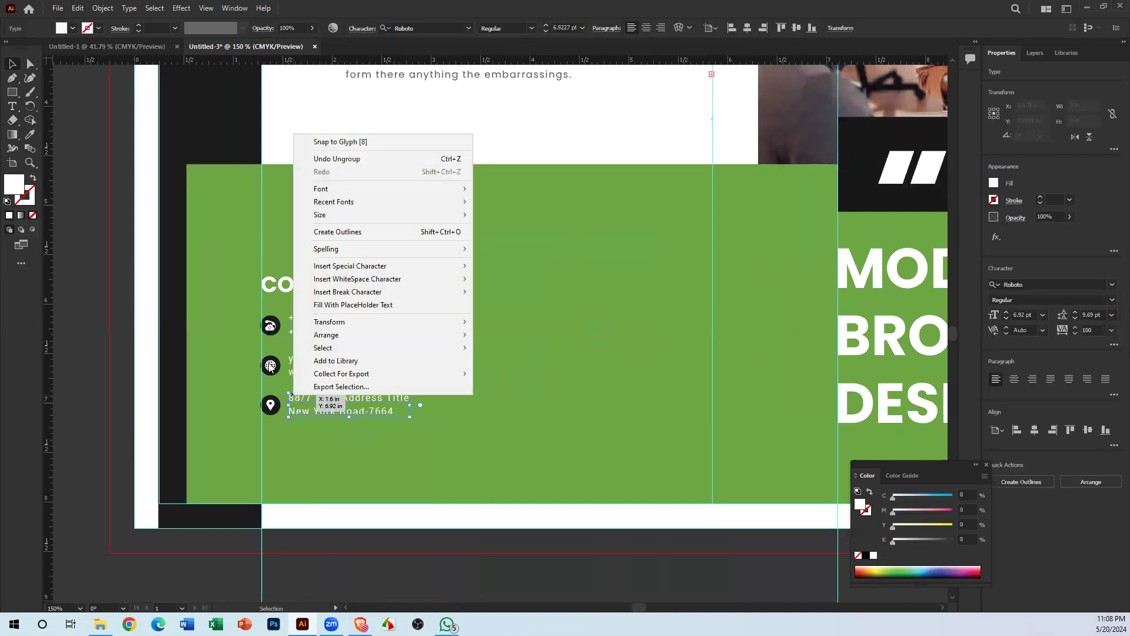
{"action": "left_click", "coordinate": [107, 220]}
{"action": "scroll", "coordinate": [371, 126], "scroll_direction": "up", "scroll_amount": 2}
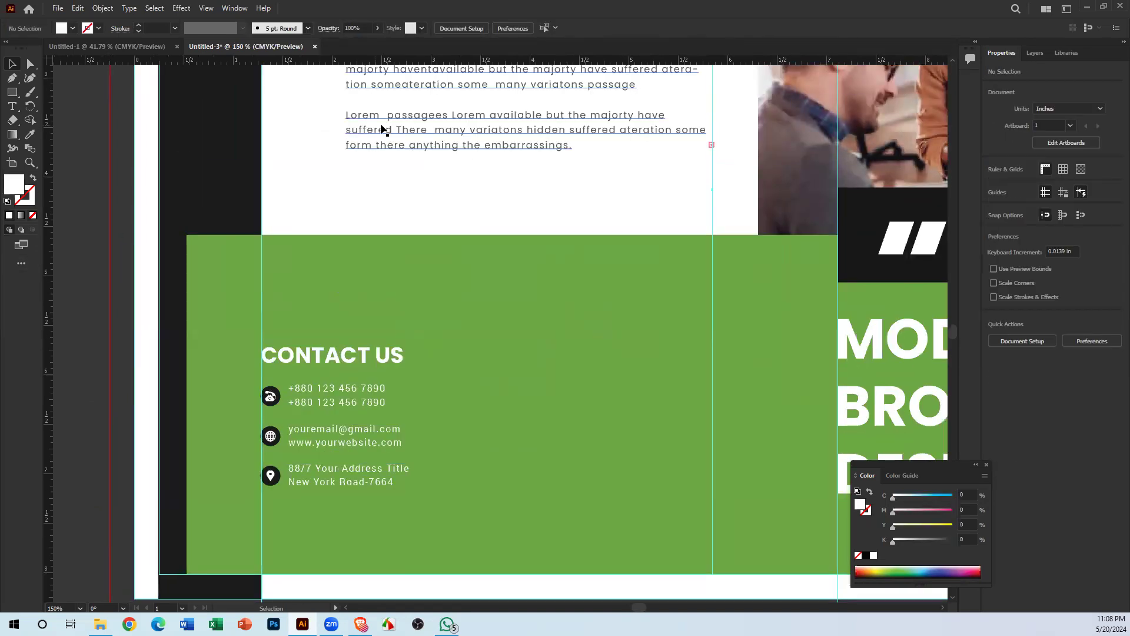
{"action": "left_click", "coordinate": [380, 128]}
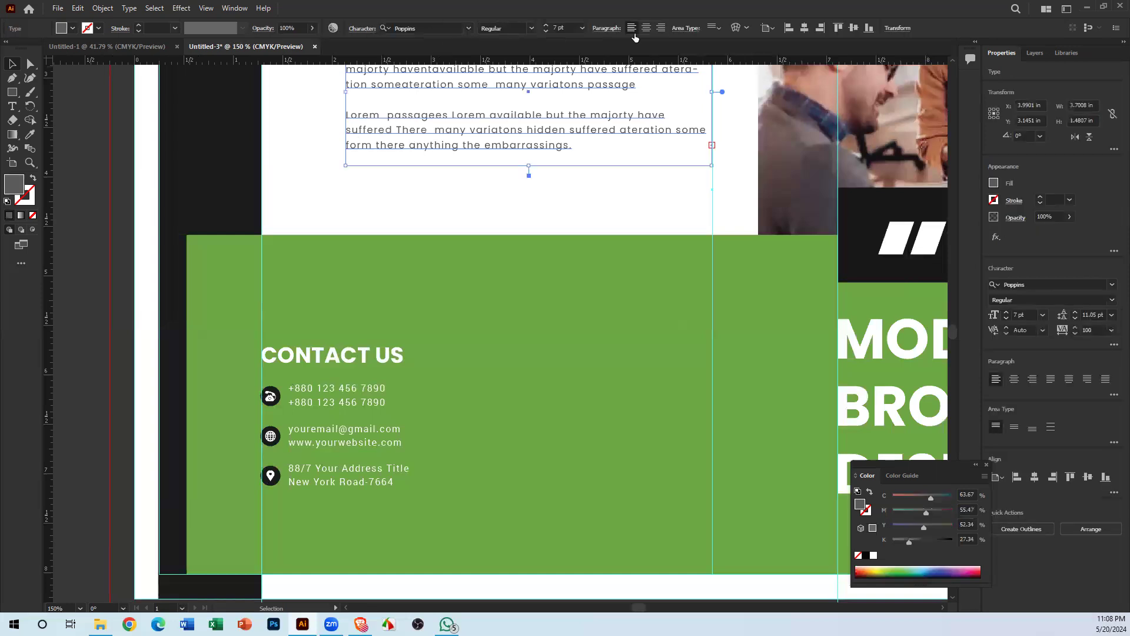
Step: Match the phone number lines to the "ABOUT COMPANY" body text style, Poppins Regular 7 pt, and fill them white
{"action": "scroll", "coordinate": [500, 428], "scroll_direction": "down", "scroll_amount": 1}
{"action": "left_click", "coordinate": [380, 360]}
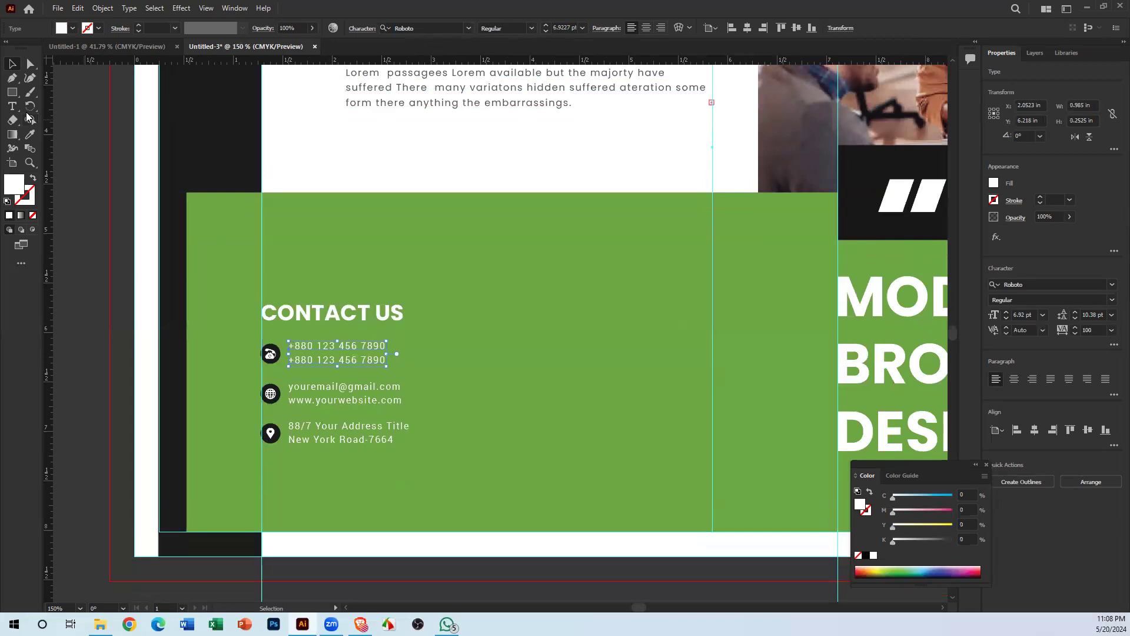
{"action": "left_click", "coordinate": [31, 134]}
{"action": "left_click", "coordinate": [391, 88]}
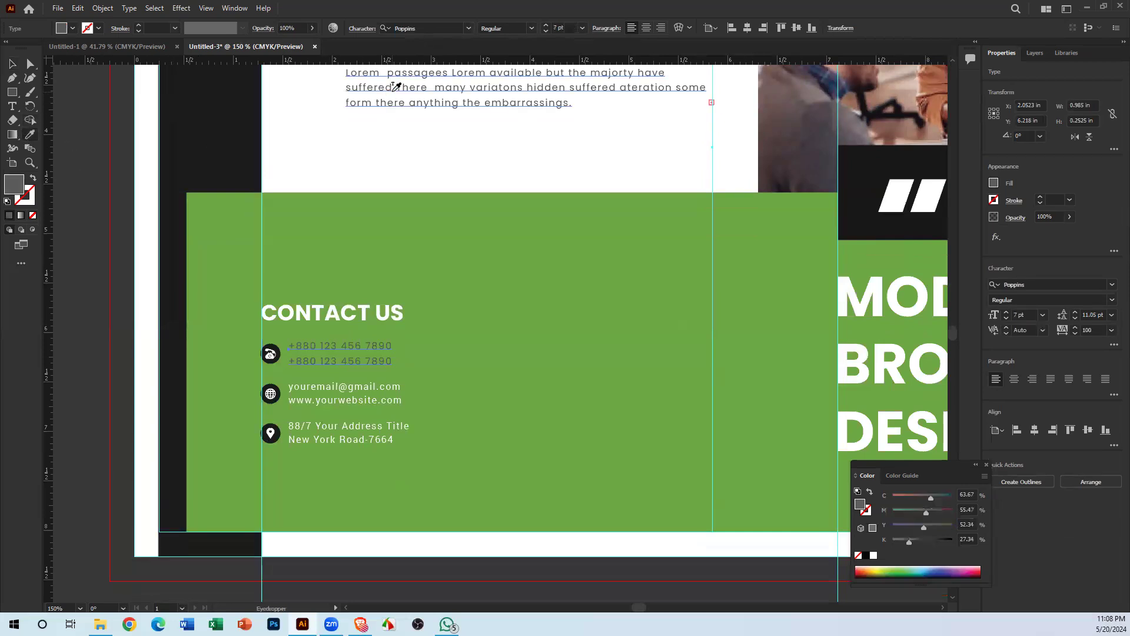
{"action": "key", "text": "v"}
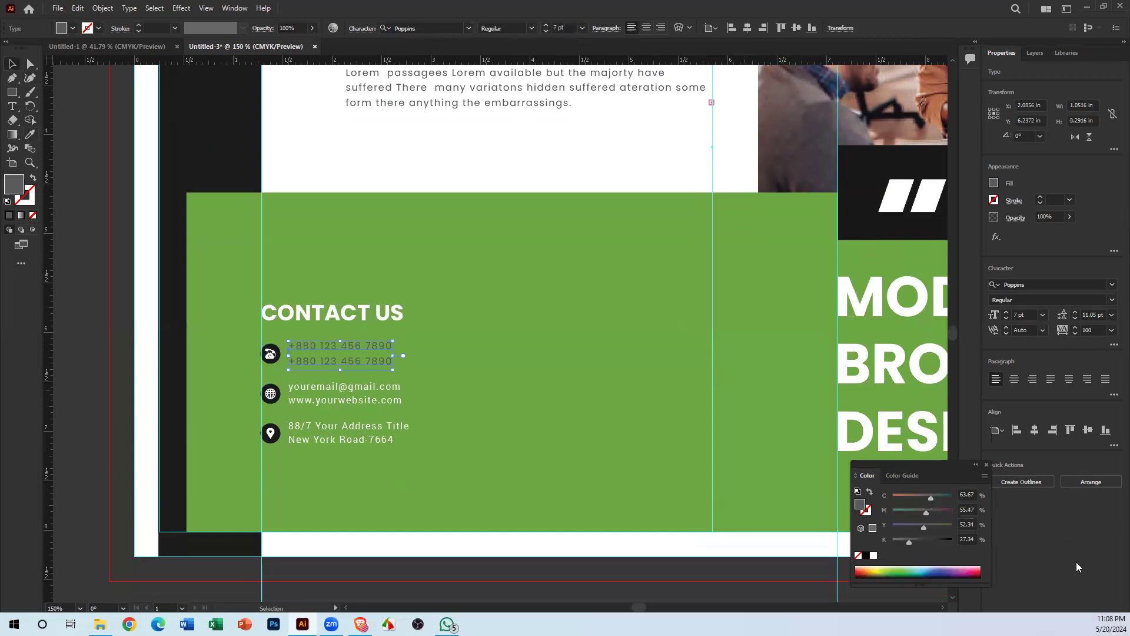
{"action": "left_click", "coordinate": [873, 556]}
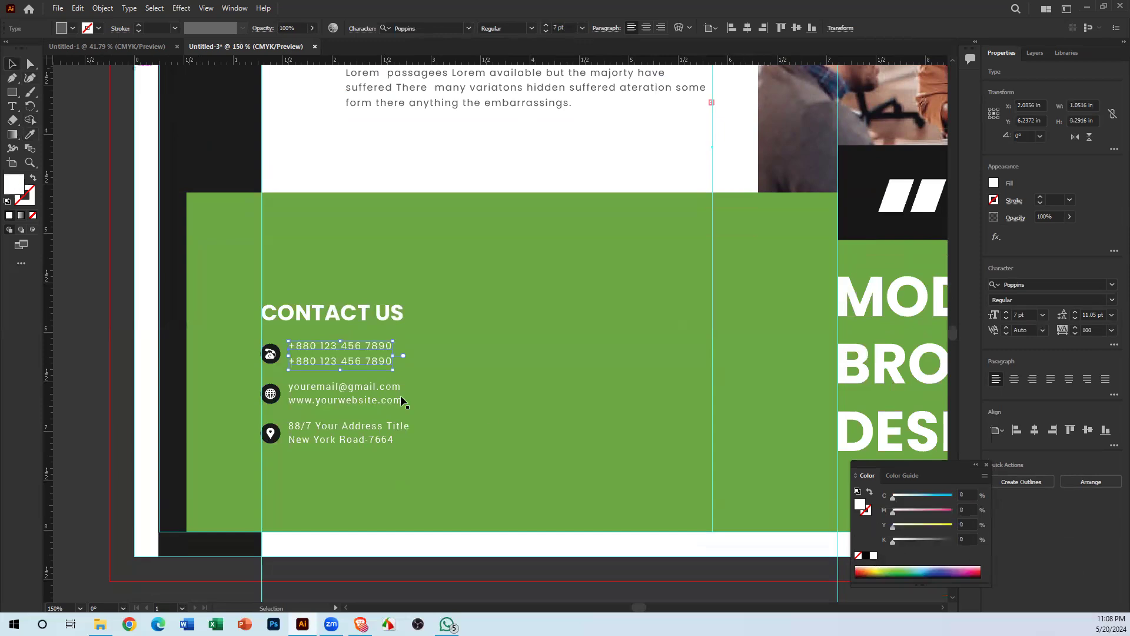
{"action": "left_click", "coordinate": [113, 310]}
Step: Ungroup the email and website group, and copy the phone lines' white Poppins 7 pt style to the email and address texts
{"action": "left_click", "coordinate": [300, 393]}
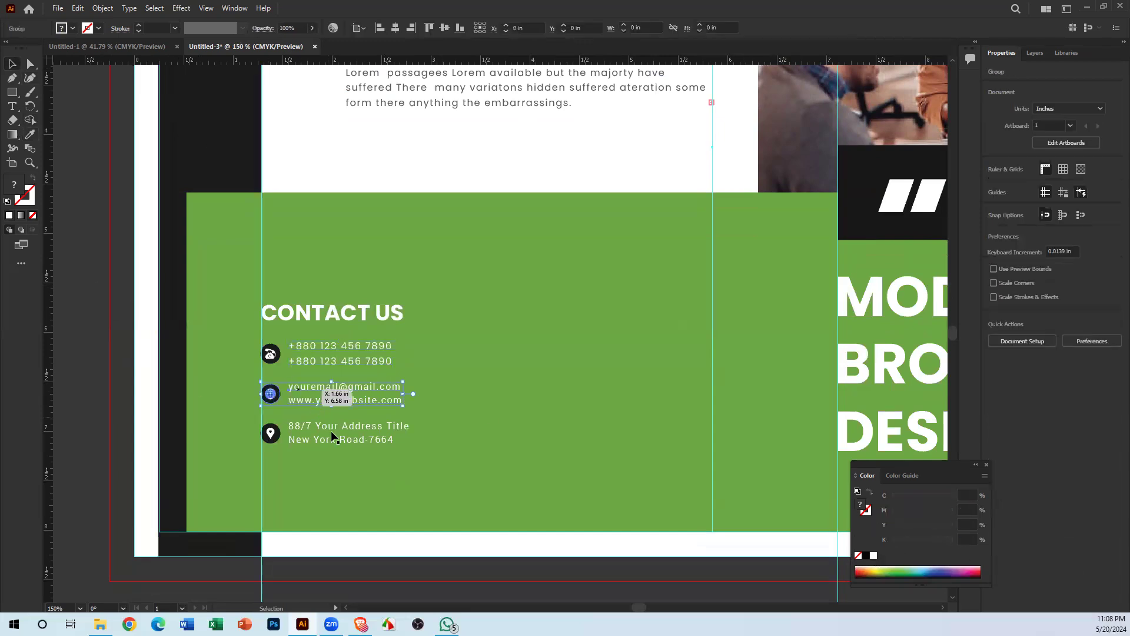
{"action": "right_click", "coordinate": [327, 401]}
{"action": "left_click", "coordinate": [401, 498]}
{"action": "left_click", "coordinate": [334, 440]}
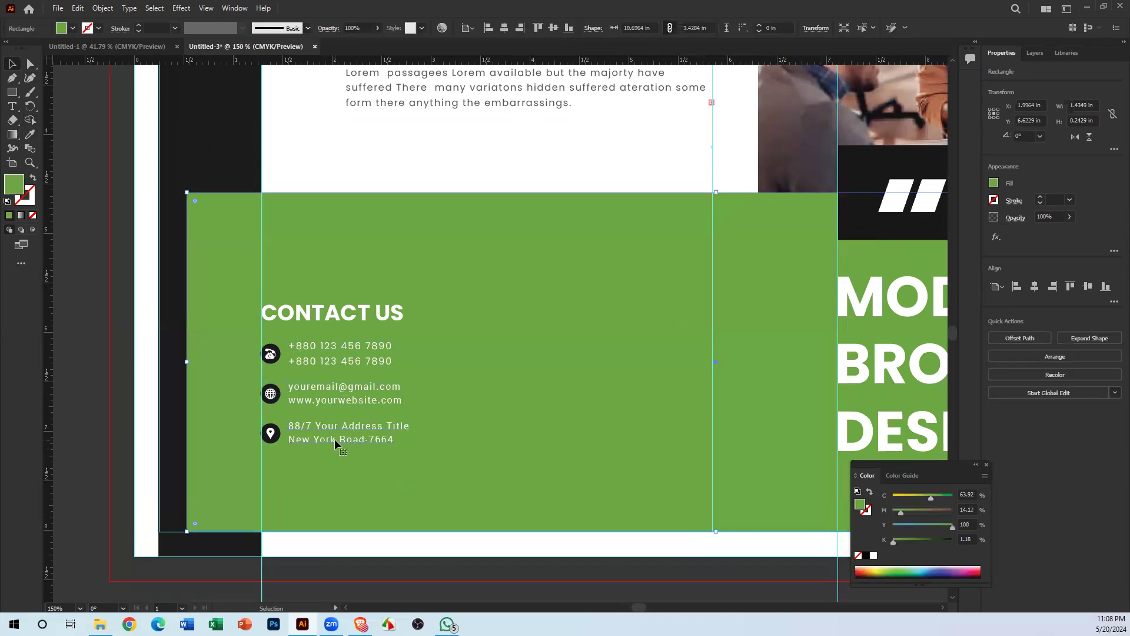
{"action": "left_click", "coordinate": [356, 399], "text": "shift"}
{"action": "left_click", "coordinate": [26, 135]}
{"action": "left_click", "coordinate": [330, 348]}
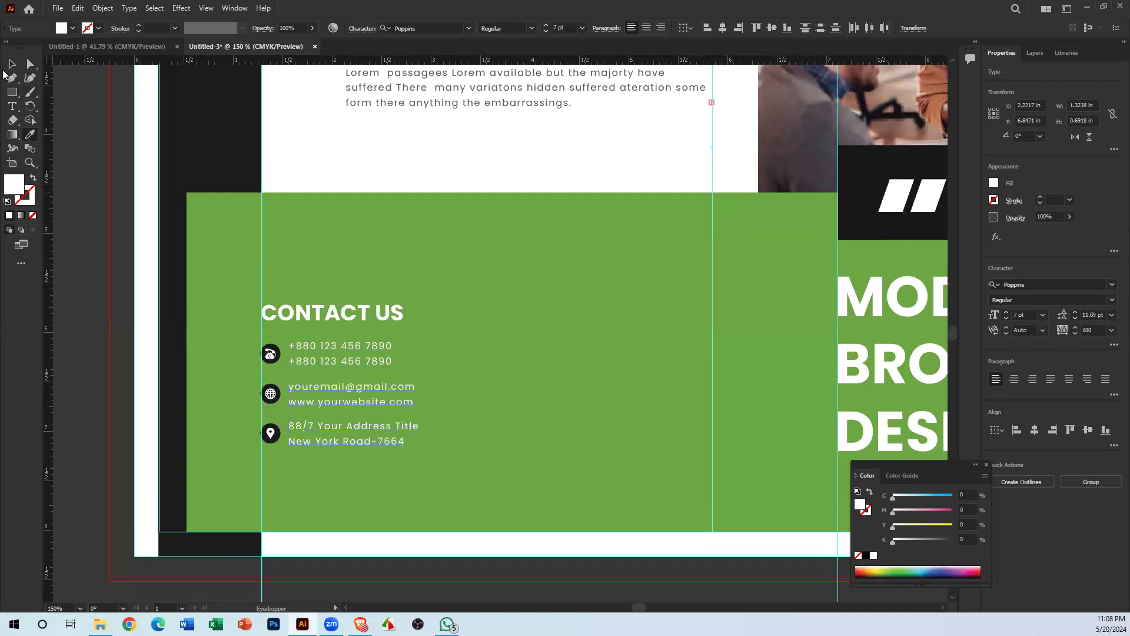
{"action": "left_click", "coordinate": [13, 64]}
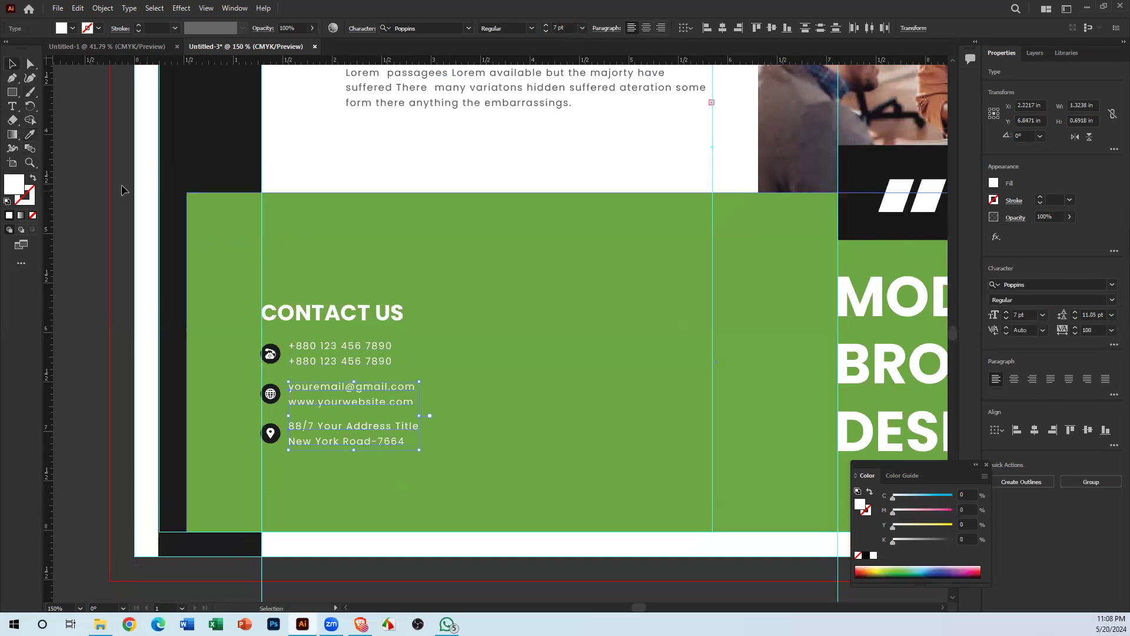
Step: Lock the green panel behind the contact block, and undo a stray move of the "CONTACT US" heading
{"action": "left_click", "coordinate": [338, 234]}
{"action": "key", "text": "ctrl+2"}
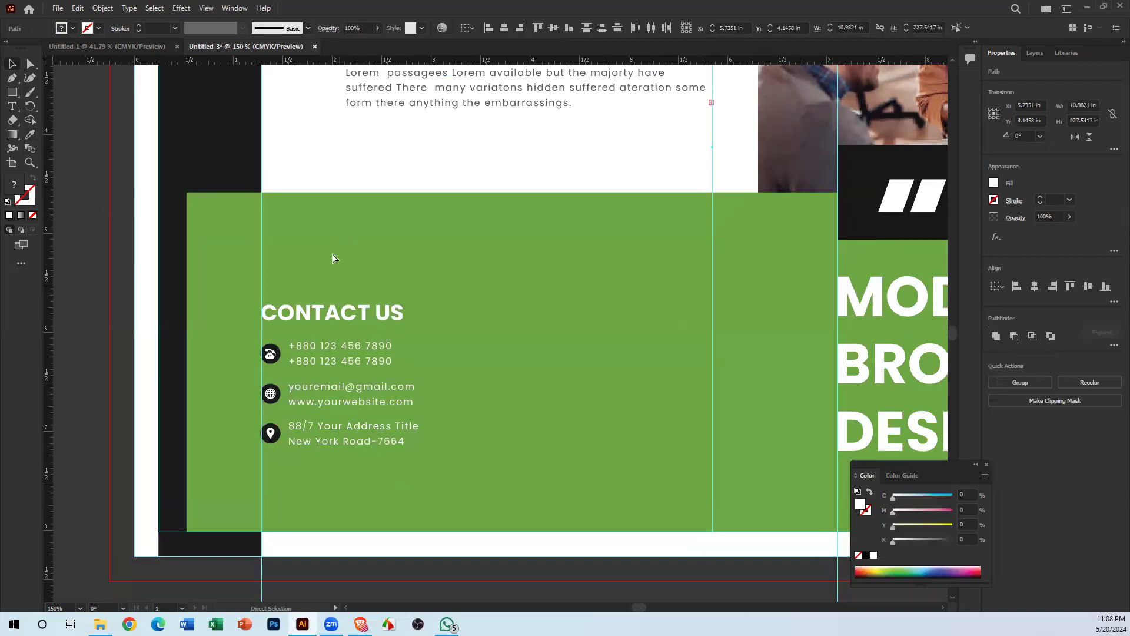
{"action": "left_click_drag", "start_coordinate": [281, 320], "coordinate": [414, 389]}
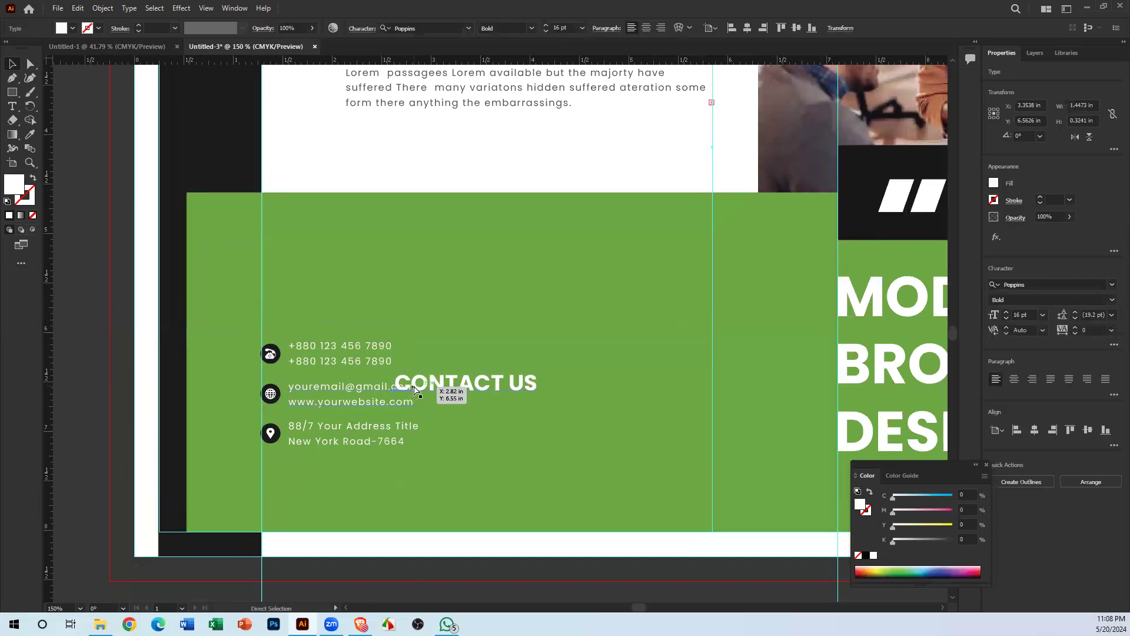
{"action": "key", "text": "ctrl+z"}
{"action": "left_click", "coordinate": [438, 446]}
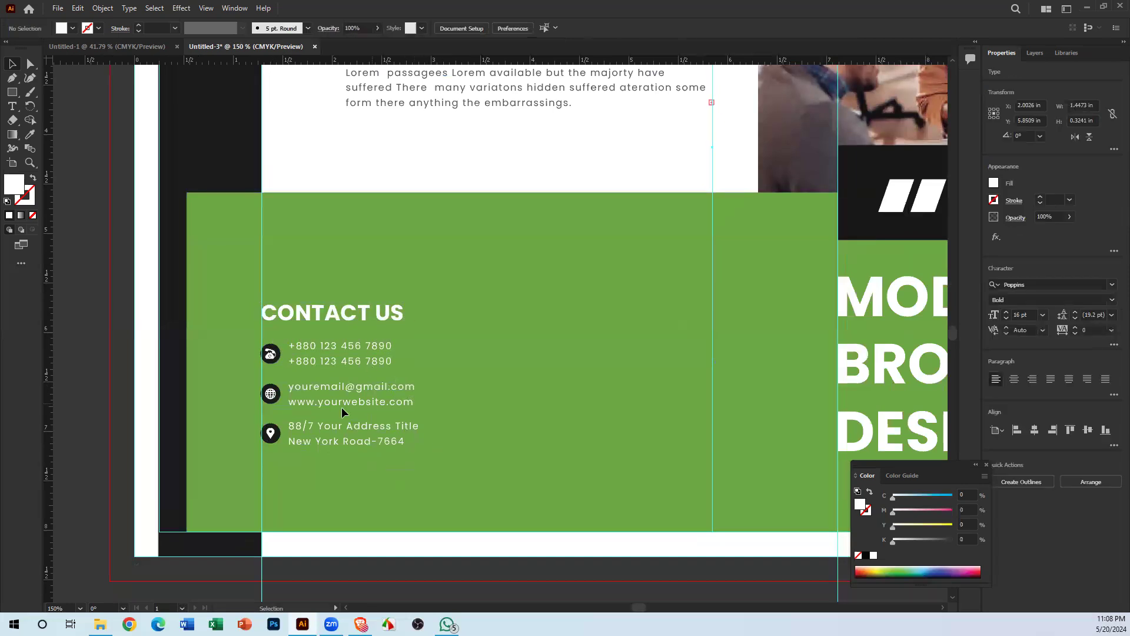
Step: Try grouping the location pin icon with its address lines, and undo the grouping
{"action": "left_click", "coordinate": [270, 425]}
{"action": "key", "text": "v"}
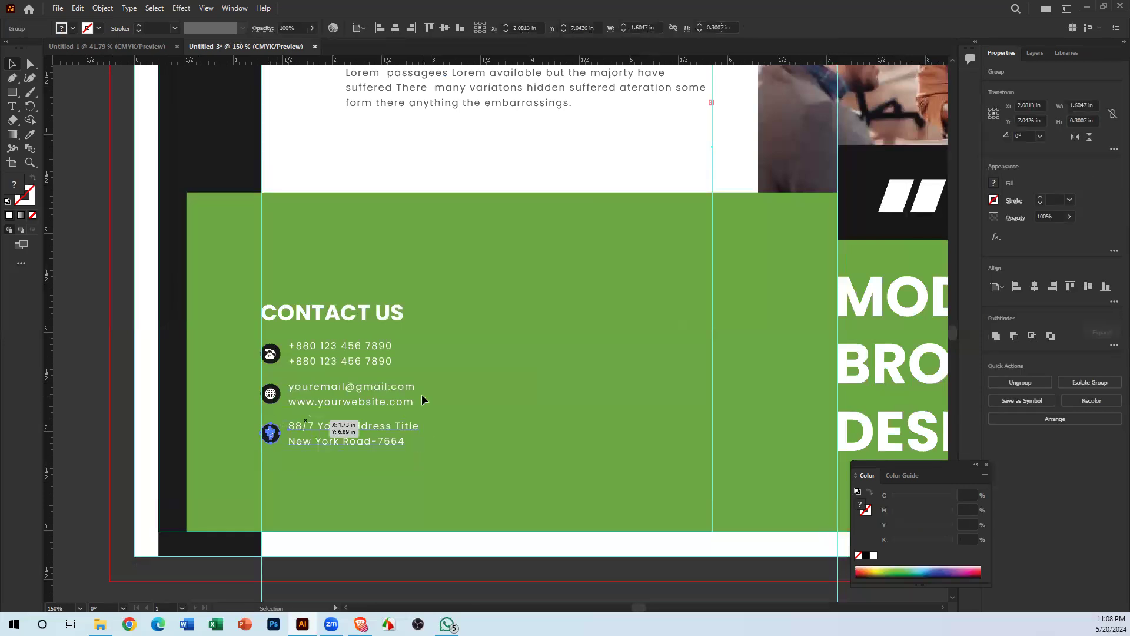
{"action": "key", "text": "a"}
{"action": "left_click", "coordinate": [269, 390]}
{"action": "key", "text": "ctrl+z"}
{"action": "left_click", "coordinate": [318, 478]}
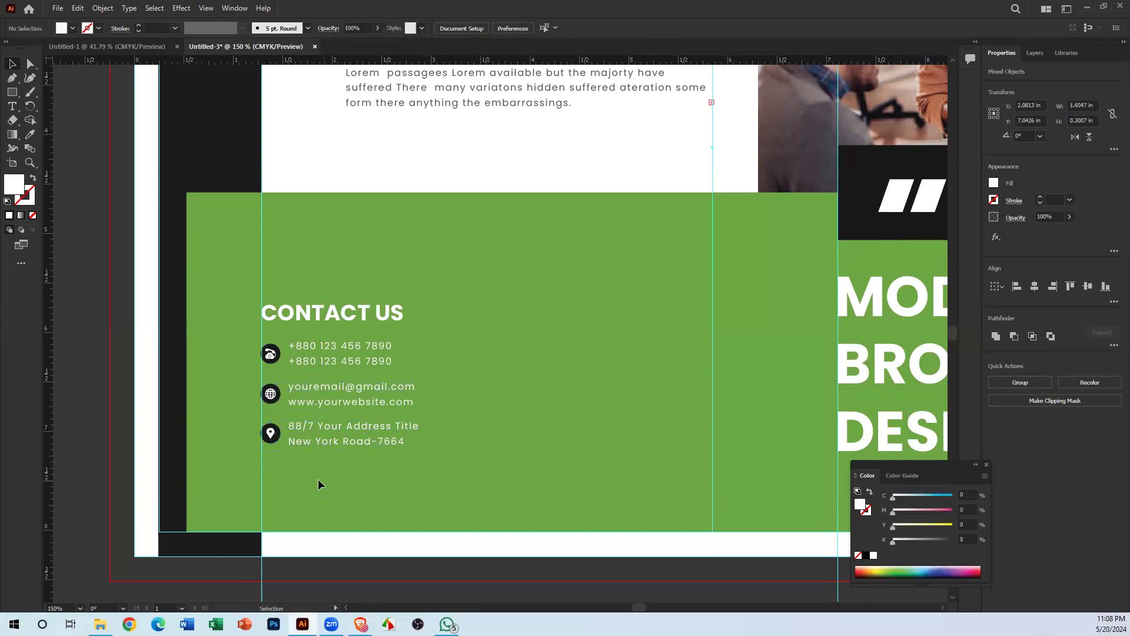
Step: Try recolouring the location pin with the panel's green inside isolation mode, undo it and exit isolation
{"action": "left_click", "coordinate": [270, 435]}
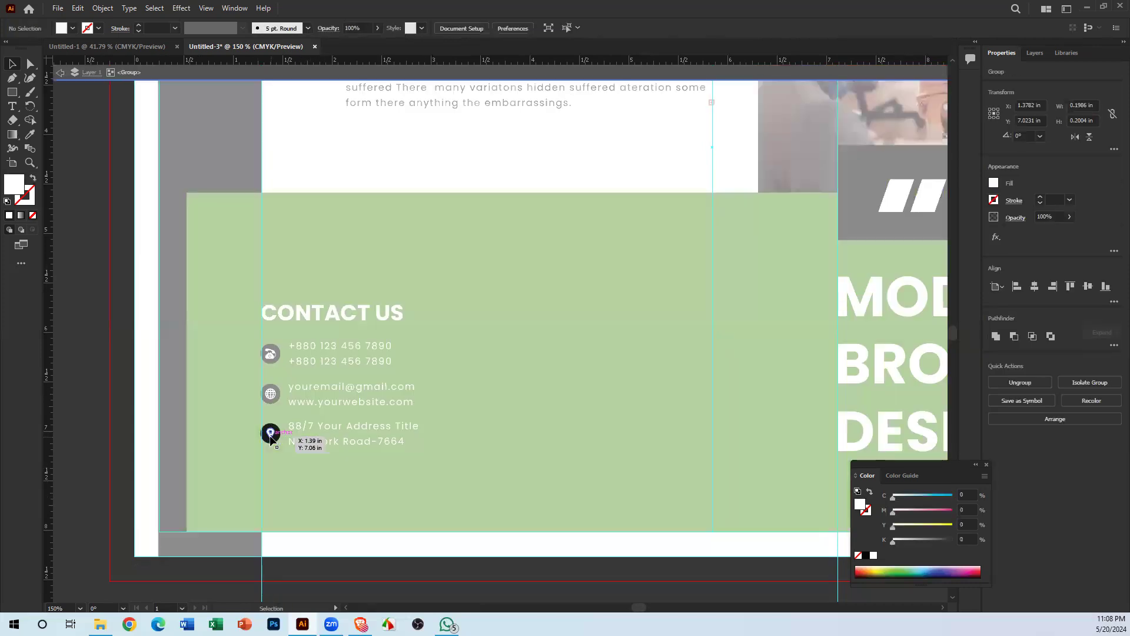
{"action": "double_click", "coordinate": [270, 436]}
{"action": "left_click", "coordinate": [31, 139]}
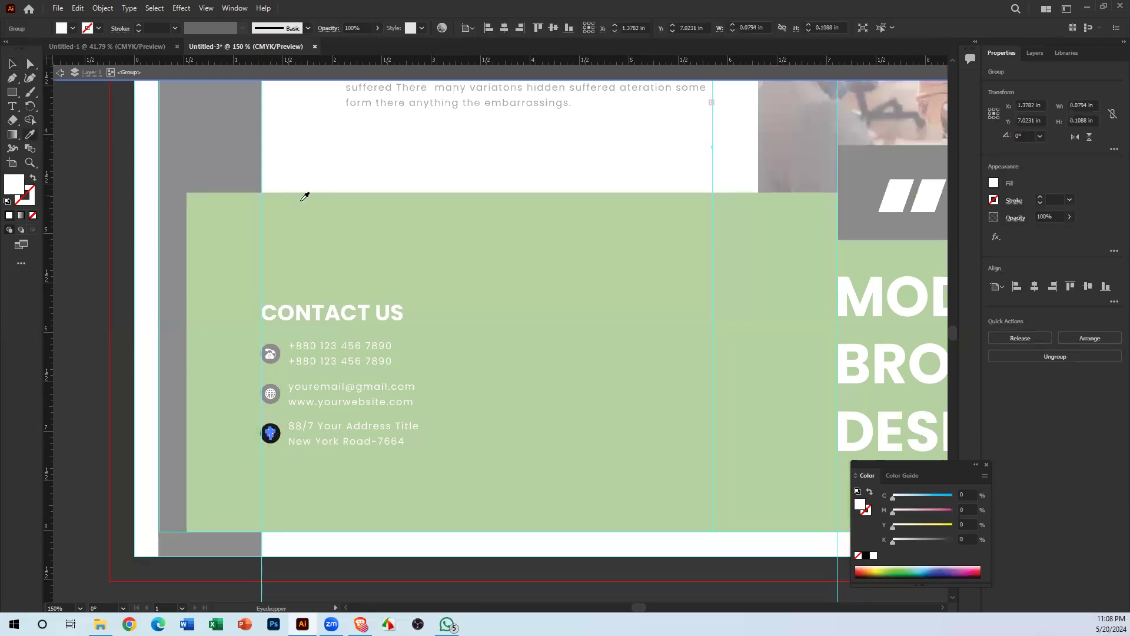
{"action": "left_click", "coordinate": [305, 198]}
{"action": "left_click", "coordinate": [10, 61]}
{"action": "left_click", "coordinate": [16, 79]}
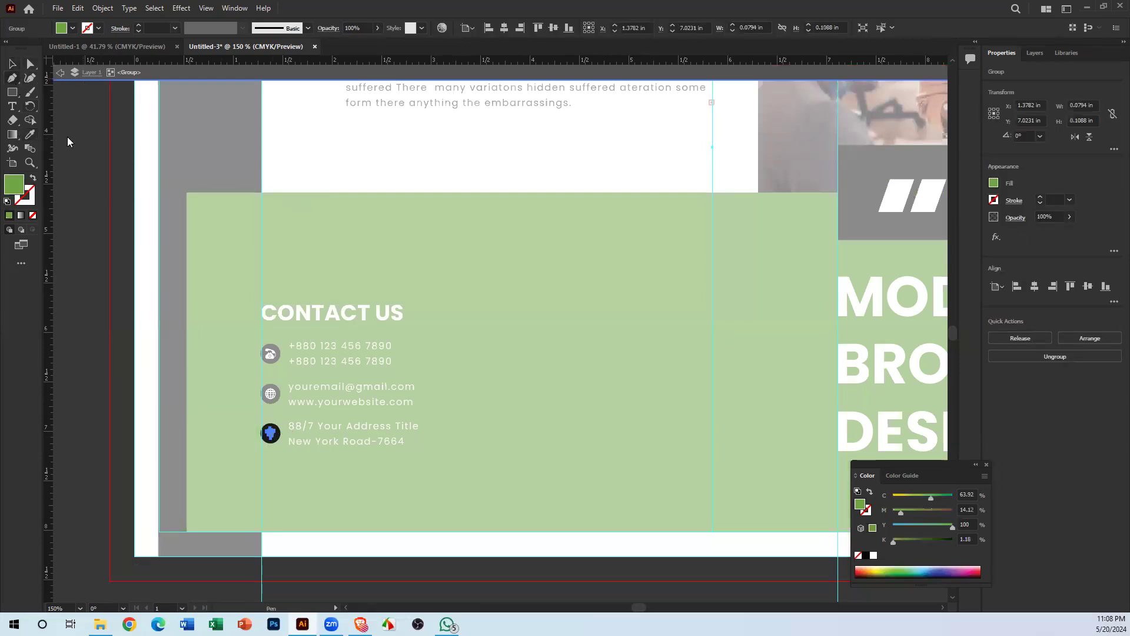
{"action": "key", "text": "ctrl+z"}
{"action": "key", "text": "v"}
{"action": "double_click", "coordinate": [112, 156]}
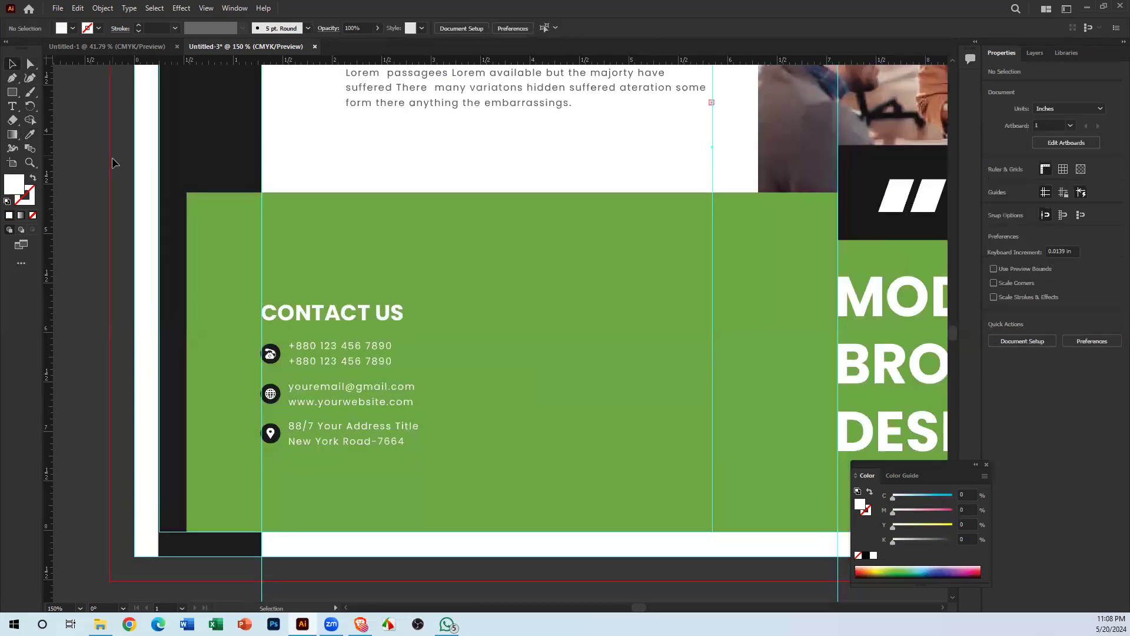
Step: Ungroup the location icon to separate the white pin from its dark circle
{"action": "left_click", "coordinate": [270, 433]}
{"action": "right_click", "coordinate": [271, 434]}
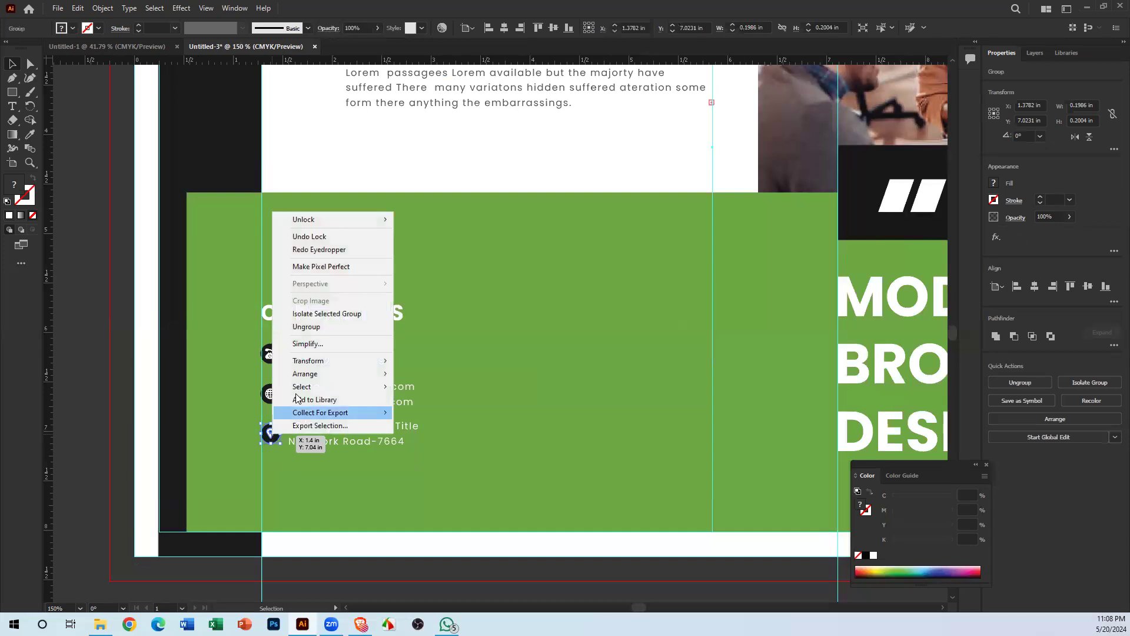
{"action": "left_click", "coordinate": [294, 328]}
{"action": "left_click", "coordinate": [252, 454]}
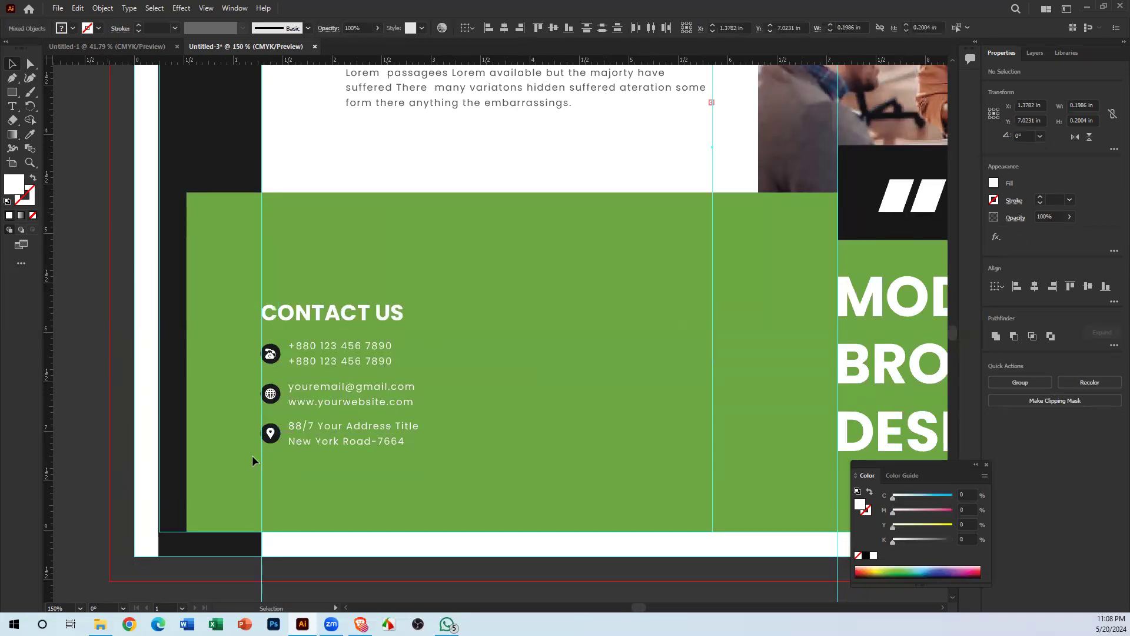
Step: Try filling the separated location pin with the green sampled from the panel, and undo the colour change
{"action": "left_click", "coordinate": [270, 433]}
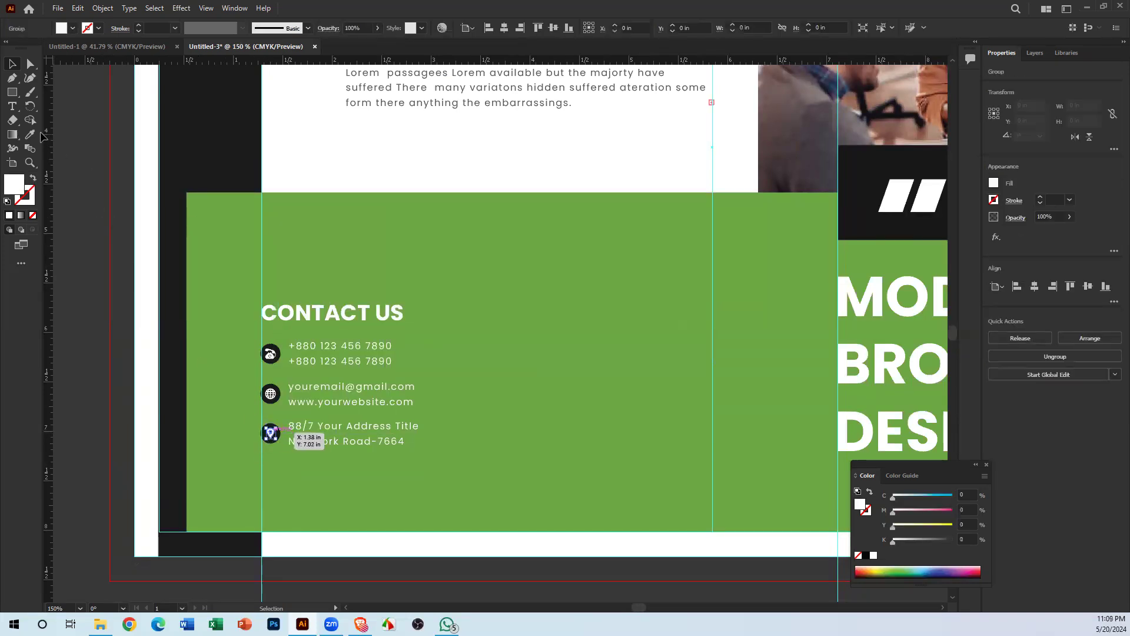
{"action": "left_click", "coordinate": [30, 134]}
{"action": "left_click", "coordinate": [396, 264]}
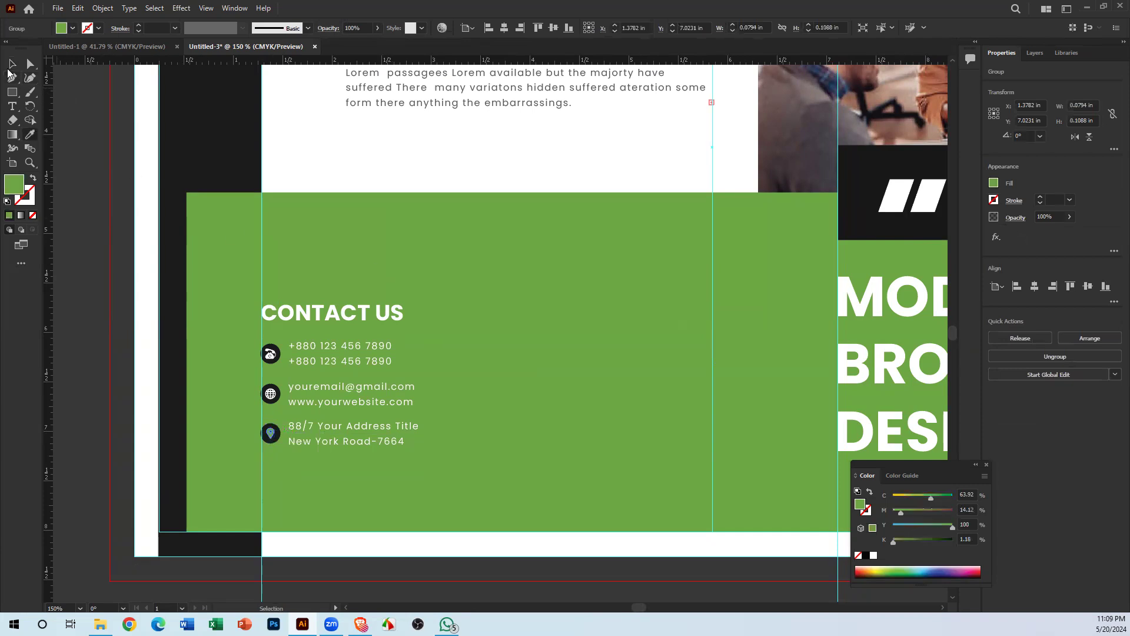
{"action": "left_click", "coordinate": [11, 64]}
{"action": "left_click", "coordinate": [137, 165]}
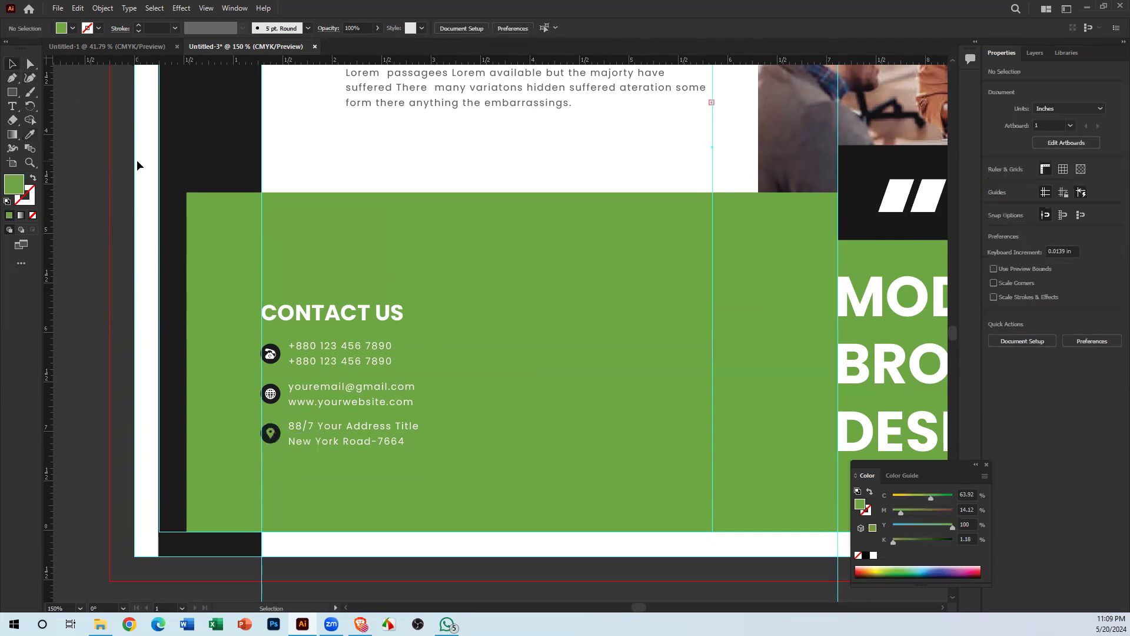
{"action": "key", "text": "ctrl+z"}
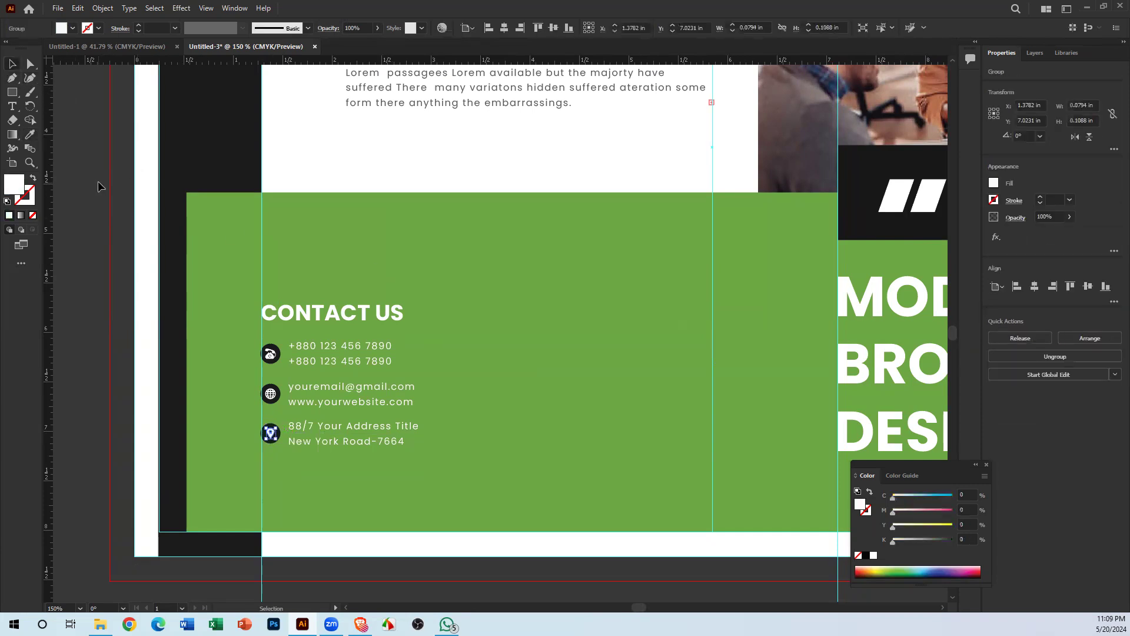
{"action": "left_click", "coordinate": [99, 185]}
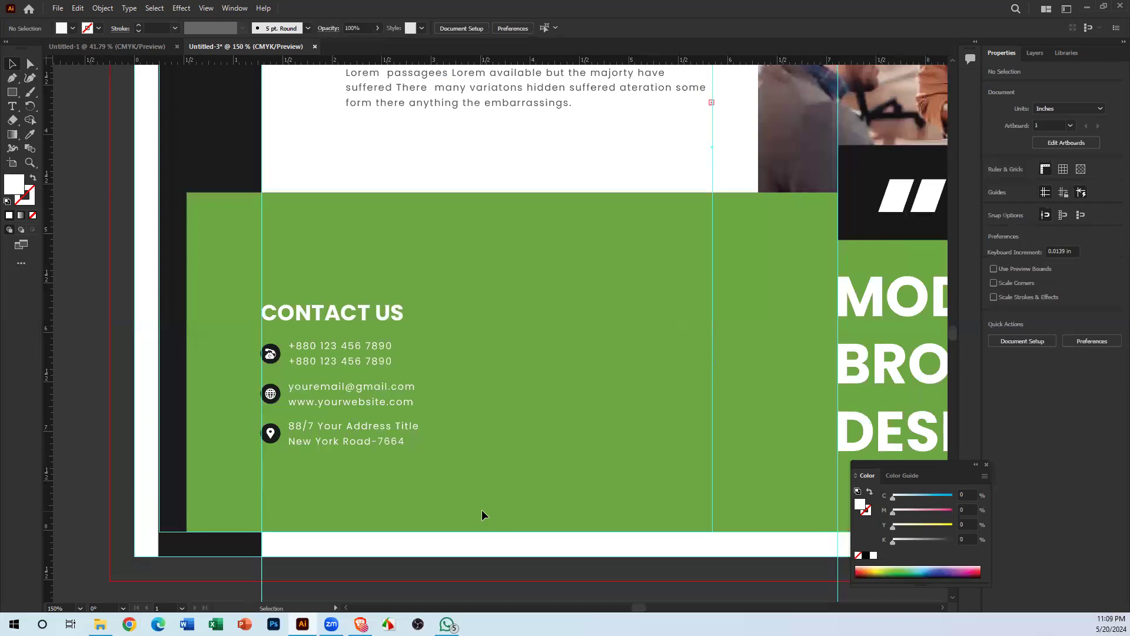
Step: Group the location, globe and phone icons each with their own text lines, and deselect them
{"action": "left_click", "coordinate": [274, 424]}
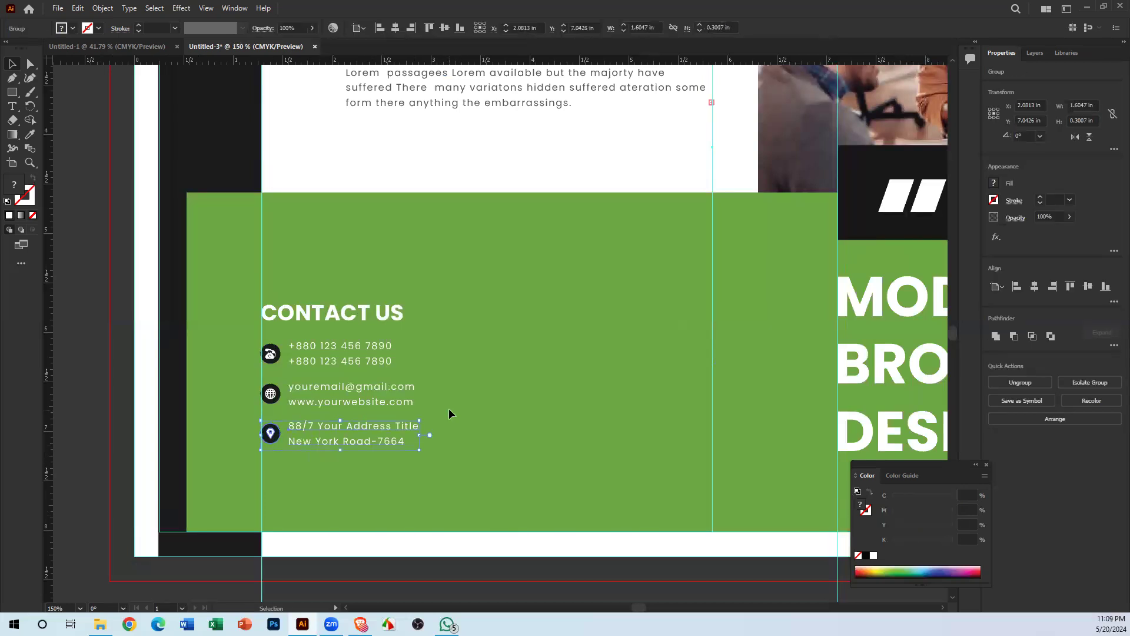
{"action": "left_click", "coordinate": [271, 388]}
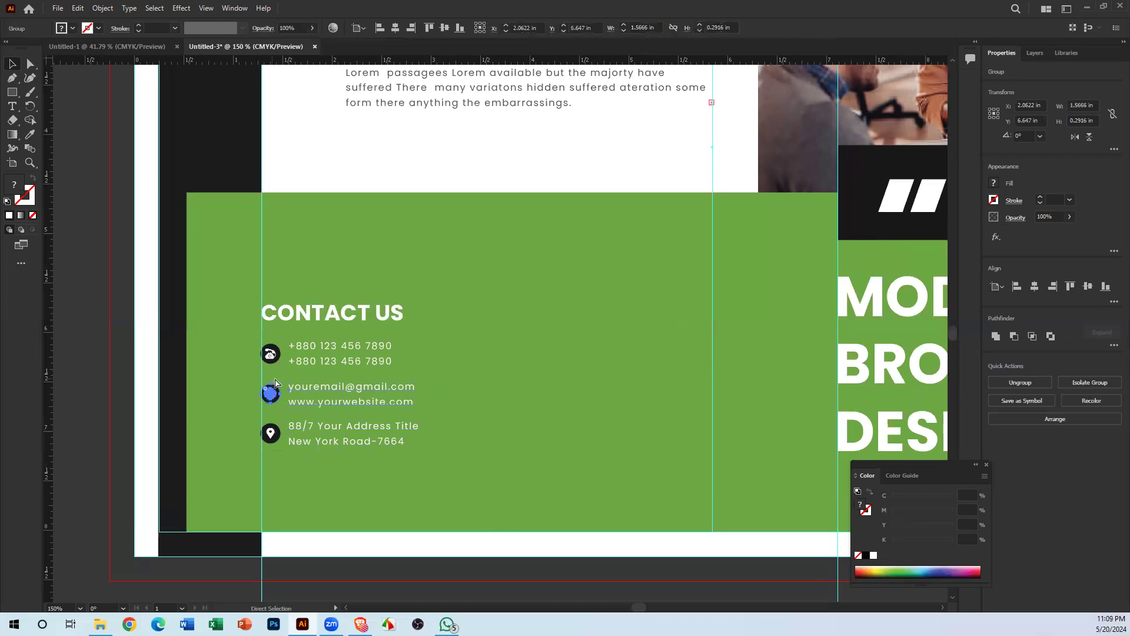
{"action": "left_click", "coordinate": [271, 350]}
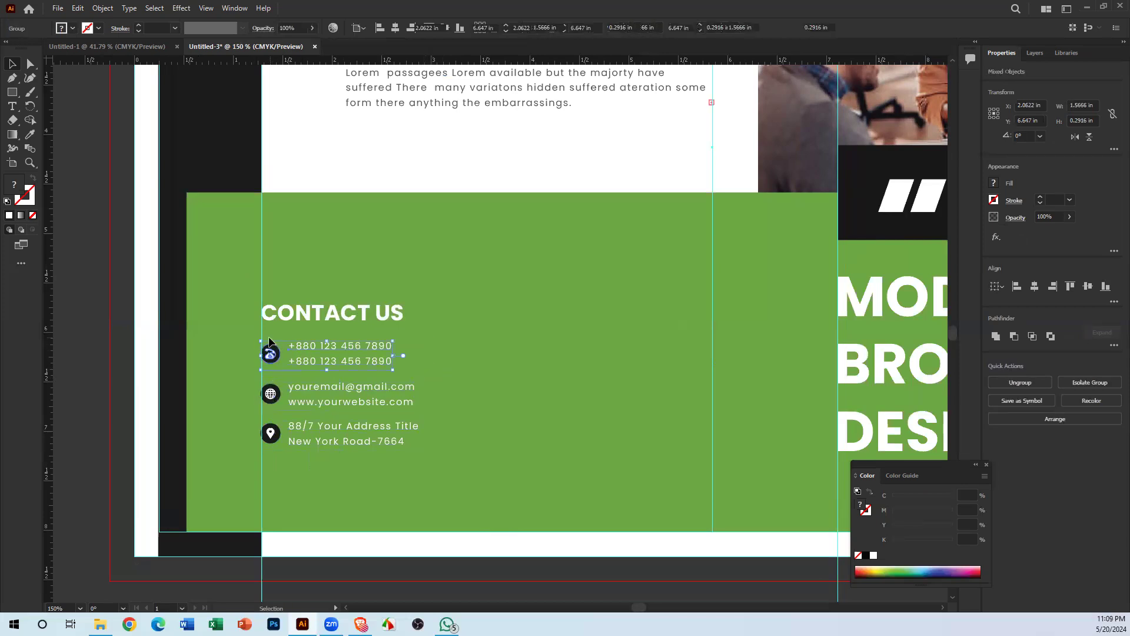
{"action": "left_click", "coordinate": [479, 484]}
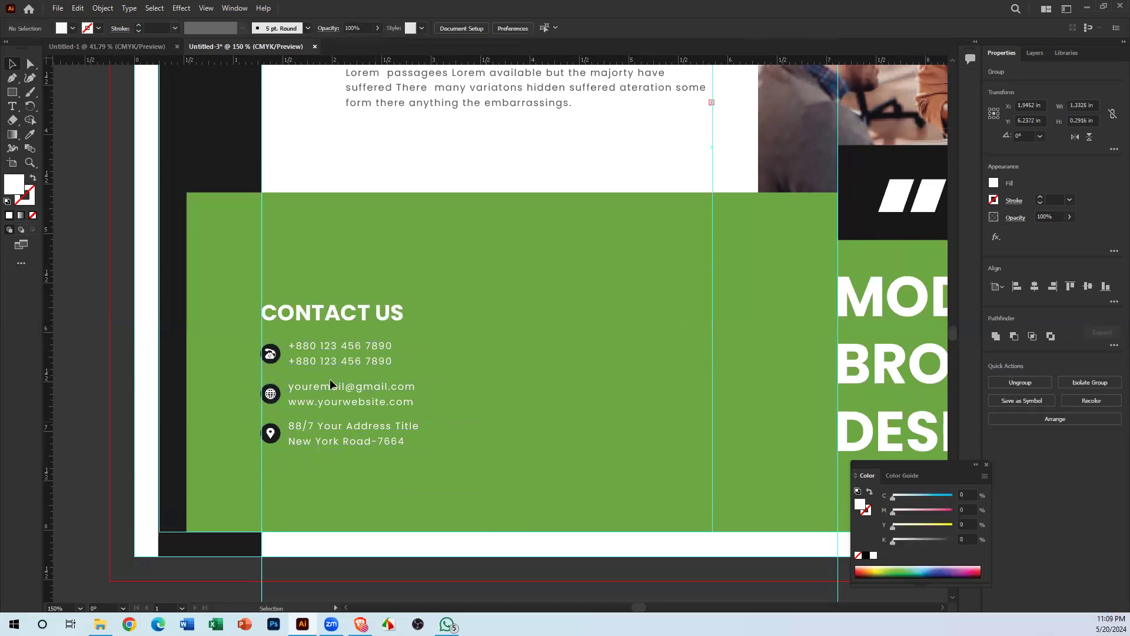
Step: Enlarge the grouped phone, web and address lines with their icons proportionally to about 1.99 in wide, keeping their left edge in place
{"action": "left_click_drag", "start_coordinate": [267, 330], "coordinate": [263, 323]}
{"action": "left_click", "coordinate": [504, 448]}
{"action": "left_click", "coordinate": [372, 310]}
{"action": "left_click", "coordinate": [337, 450]}
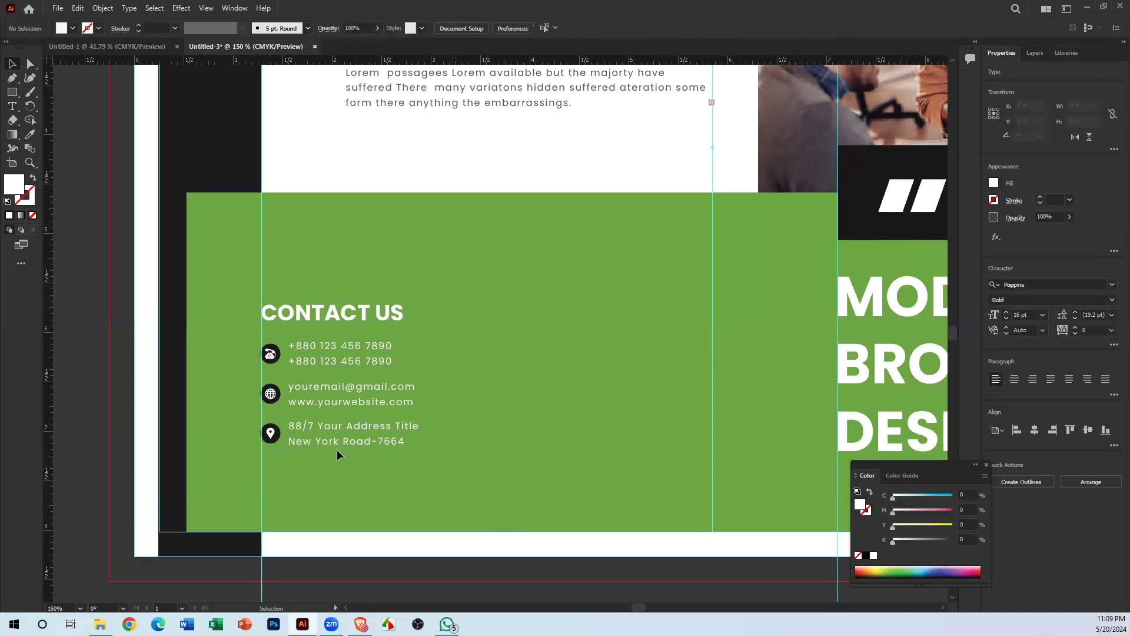
{"action": "left_click", "coordinate": [275, 354]}
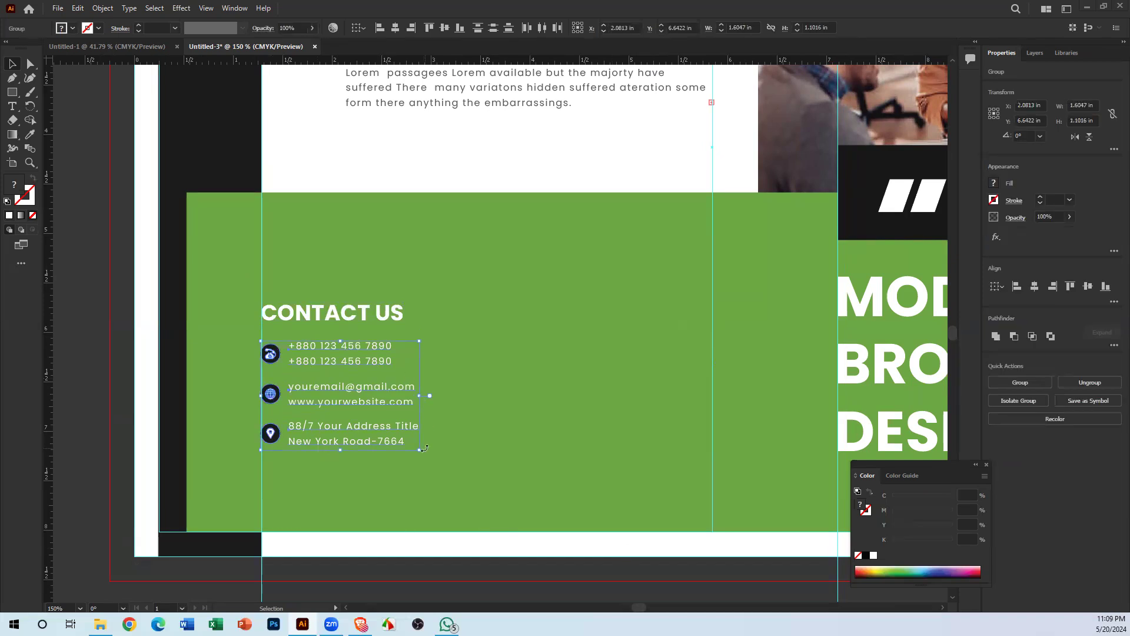
{"action": "left_click_drag", "start_coordinate": [414, 450], "coordinate": [474, 478]}
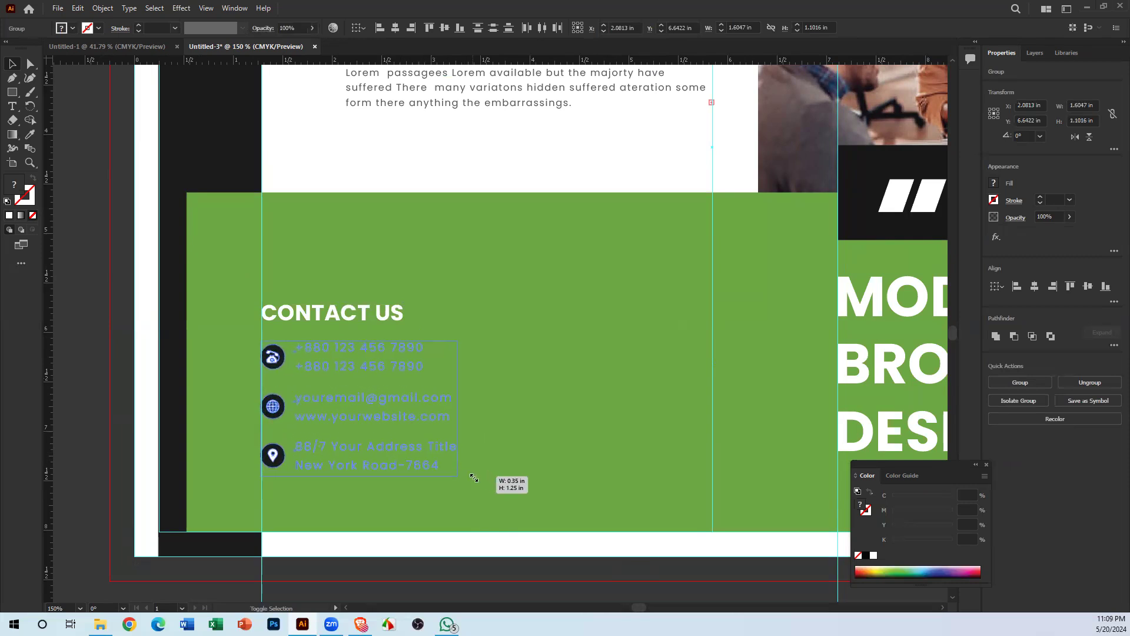
{"action": "left_click", "coordinate": [520, 404]}
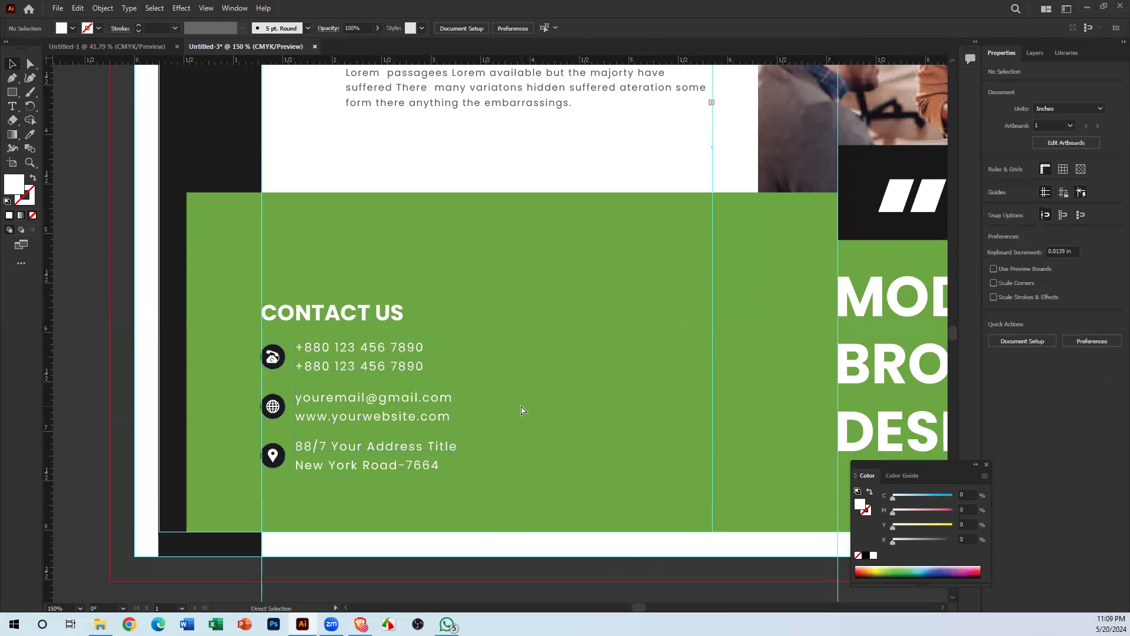
Step: Move the "CONTACT US" heading up to widen the gap above the phone numbers
{"action": "key", "text": "ctrl+minus"}
{"action": "key", "text": "ctrl+minus"}
{"action": "left_click", "coordinate": [416, 403], "text": "ctrl"}
{"action": "left_click", "coordinate": [417, 404], "text": "ctrl"}
{"action": "left_click_drag", "start_coordinate": [626, 210], "coordinate": [312, 443]}
{"action": "left_click_drag", "start_coordinate": [328, 280], "coordinate": [326, 260]}
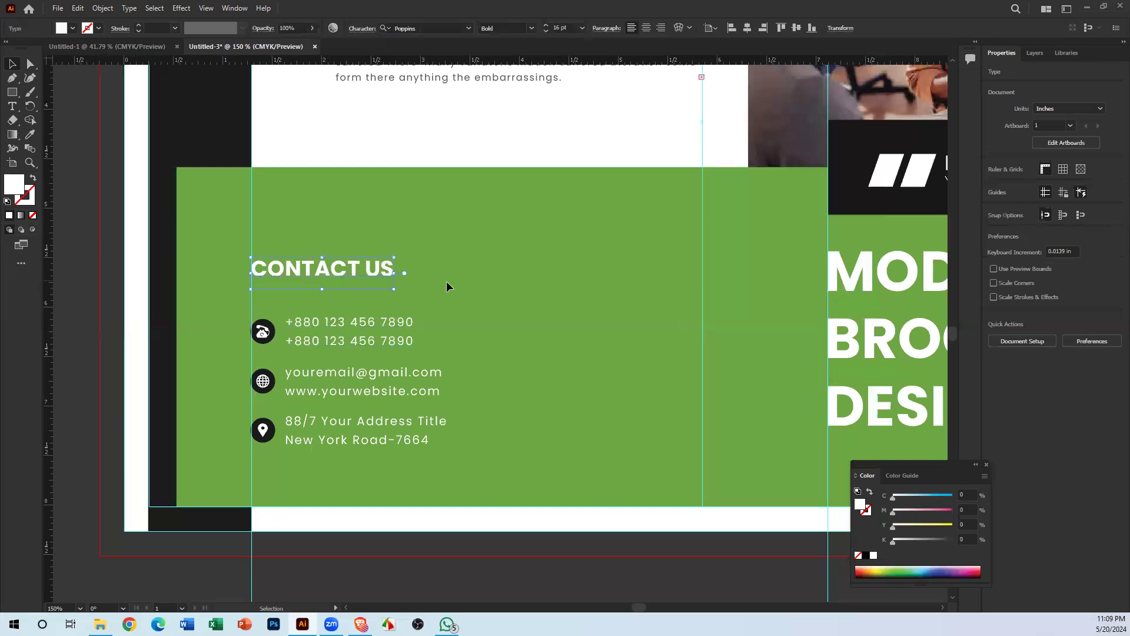
Step: Nudge the "CONTACT US" heading down five increments to tighten its gap to the contact details
{"action": "left_click", "coordinate": [431, 277]}
{"action": "left_click", "coordinate": [328, 270]}
{"action": "key", "text": "Down"}
{"action": "key", "text": "Down"}
{"action": "key", "text": "Down"}
{"action": "key", "text": "Down"}
{"action": "key", "text": "Down"}
{"action": "left_click", "coordinate": [466, 301]}
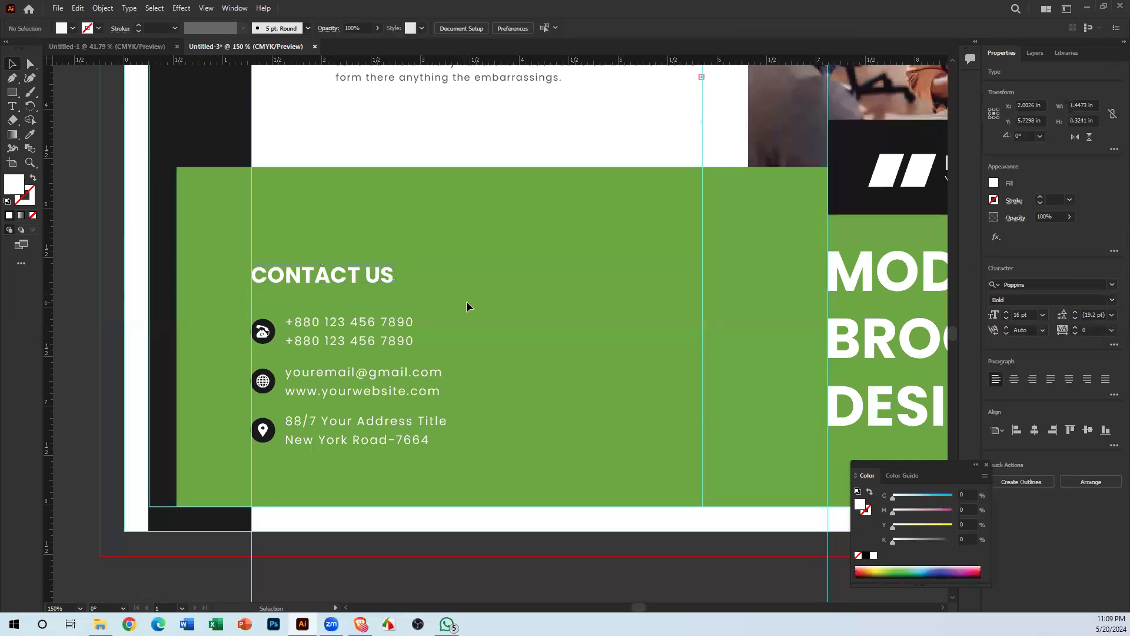
Step: Nudge the "CONTACT US" heading and contact details upward together to balance their vertical position in the green panel
{"action": "left_click_drag", "start_coordinate": [269, 189], "coordinate": [279, 203]}
{"action": "key", "text": "Up"}
{"action": "key", "text": "Up"}
{"action": "key", "text": "Up"}
{"action": "key", "text": "Up"}
{"action": "key", "text": "Up"}
{"action": "key", "text": "Up"}
{"action": "key", "text": "Up"}
{"action": "key", "text": "Up"}
{"action": "key", "text": "Up"}
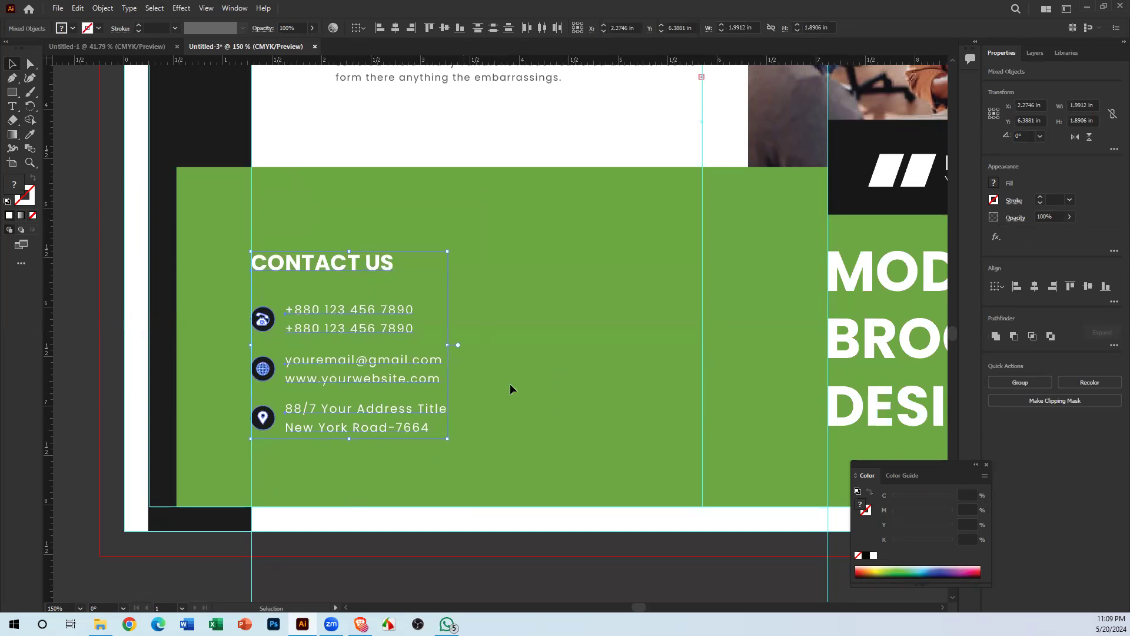
{"action": "key", "text": "Down"}
{"action": "left_click", "coordinate": [530, 373]}
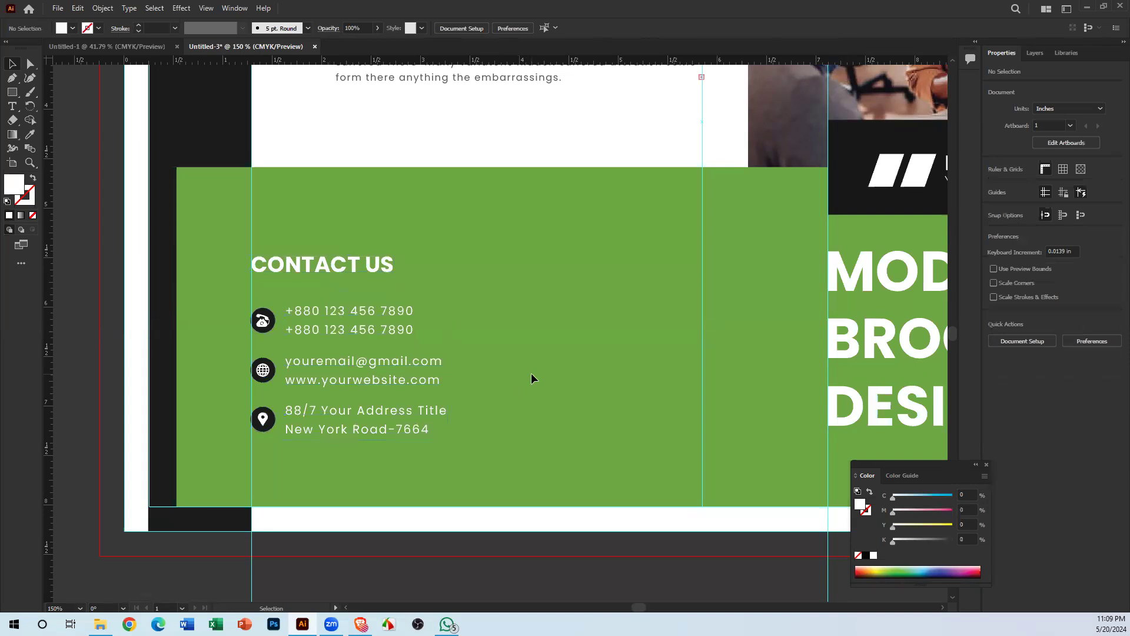
{"action": "left_click", "coordinate": [531, 373]}
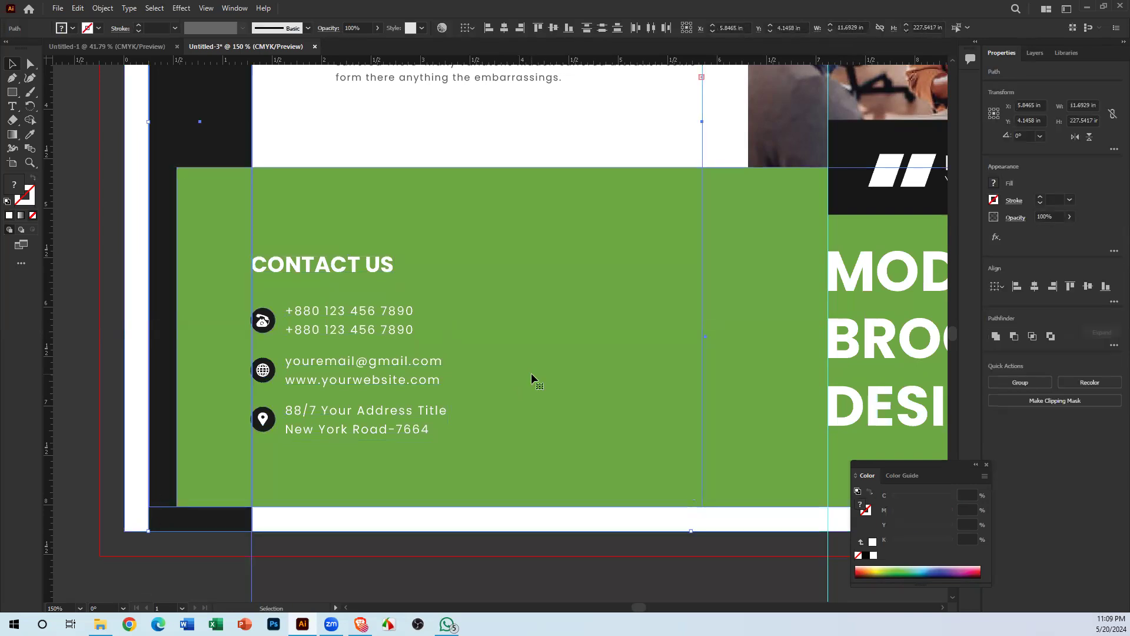
{"action": "left_click", "coordinate": [64, 273]}
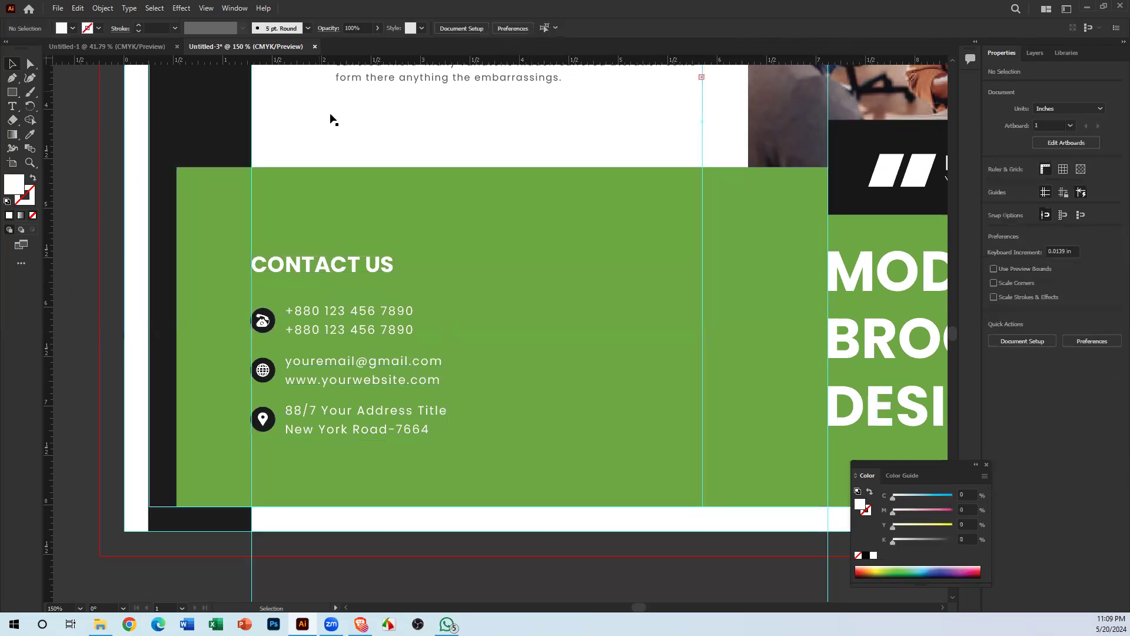
{"action": "left_click", "coordinate": [349, 419]}
{"action": "left_click", "coordinate": [333, 261]}
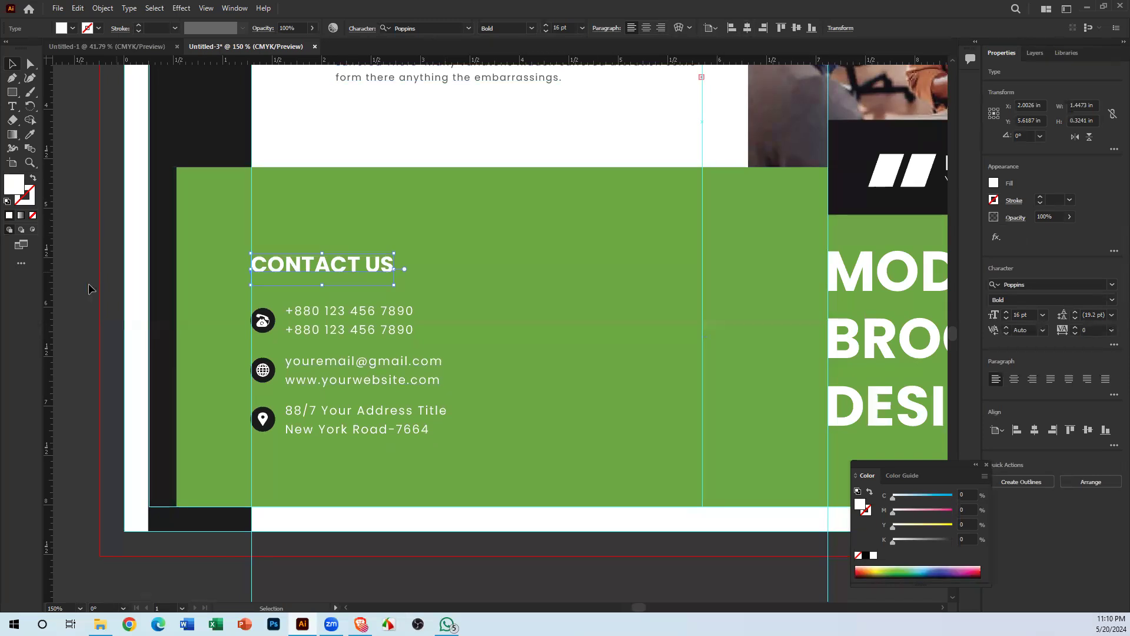
{"action": "left_click", "coordinate": [465, 372]}
Step: Delete the two long vertical guides that extend below the artboard
{"action": "key", "text": "ctrl+minus"}
{"action": "key", "text": "ctrl+minus"}
{"action": "key", "text": "ctrl+minus"}
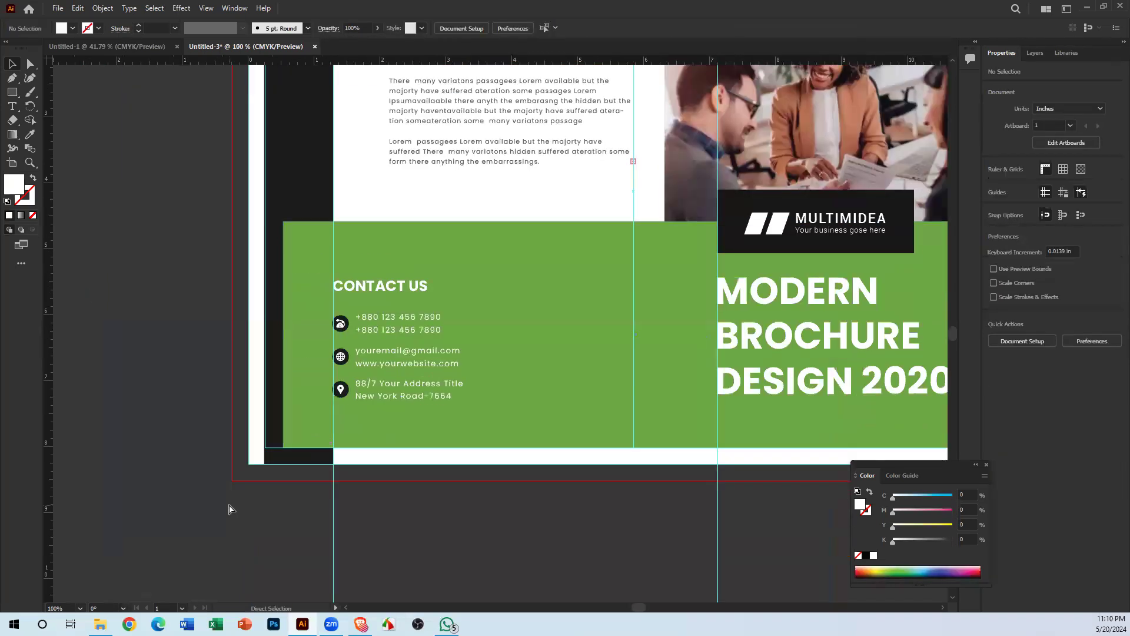
{"action": "left_click_drag", "start_coordinate": [416, 499], "coordinate": [721, 469]}
{"action": "key", "text": "Delete"}
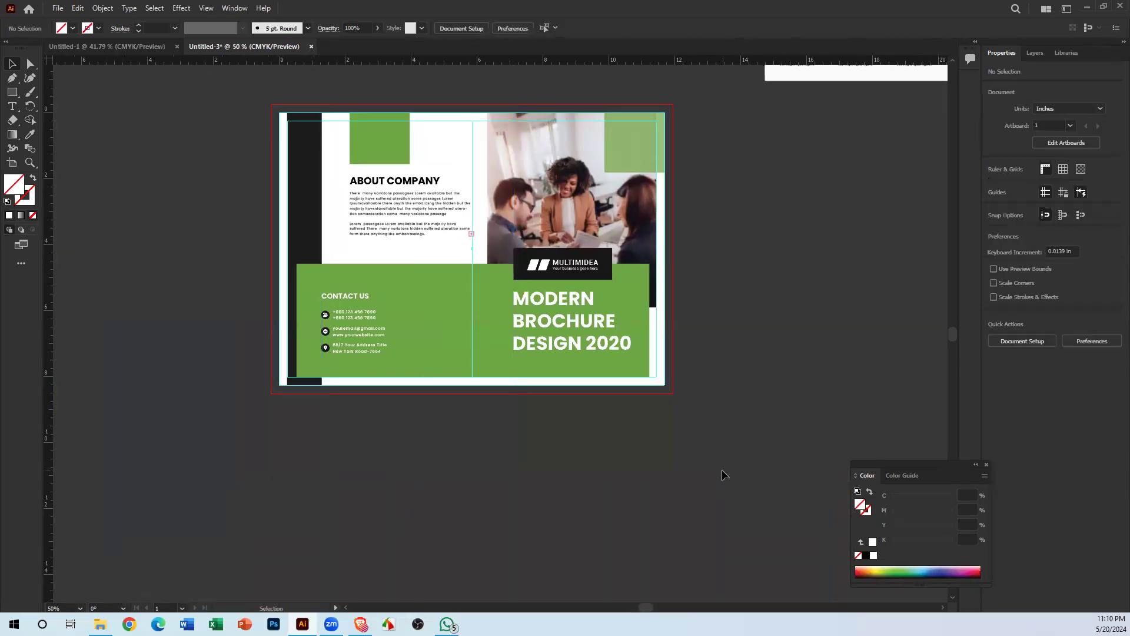
{"action": "left_click", "coordinate": [457, 353], "text": "ctrl"}
{"action": "left_click_drag", "start_coordinate": [341, 517], "coordinate": [298, 572]}
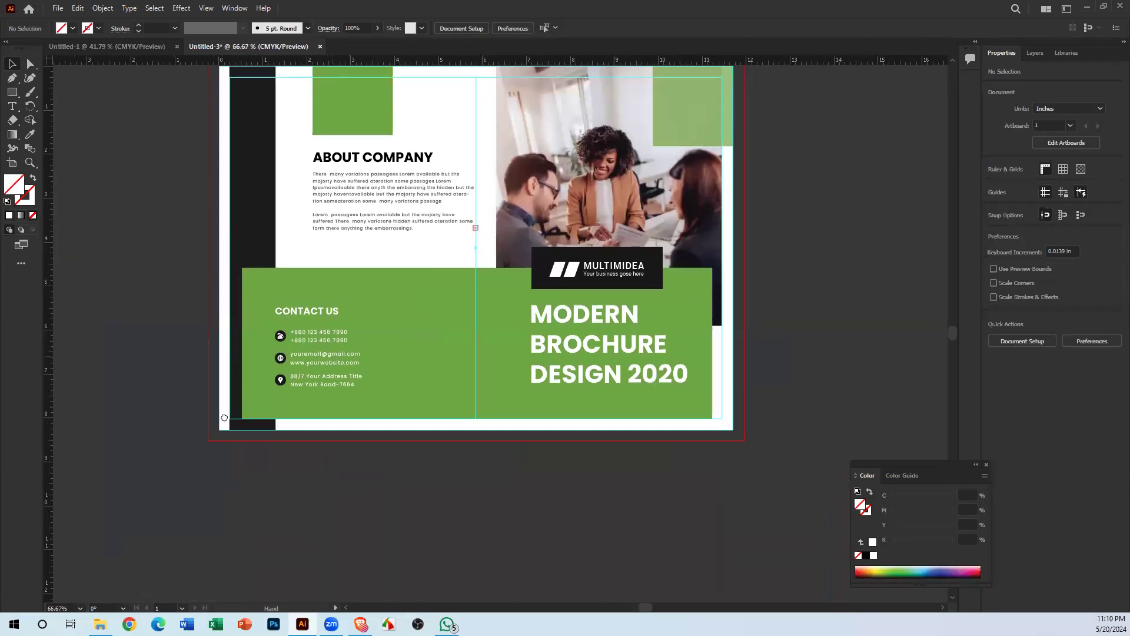
{"action": "left_click_drag", "start_coordinate": [224, 417], "coordinate": [97, 489]}
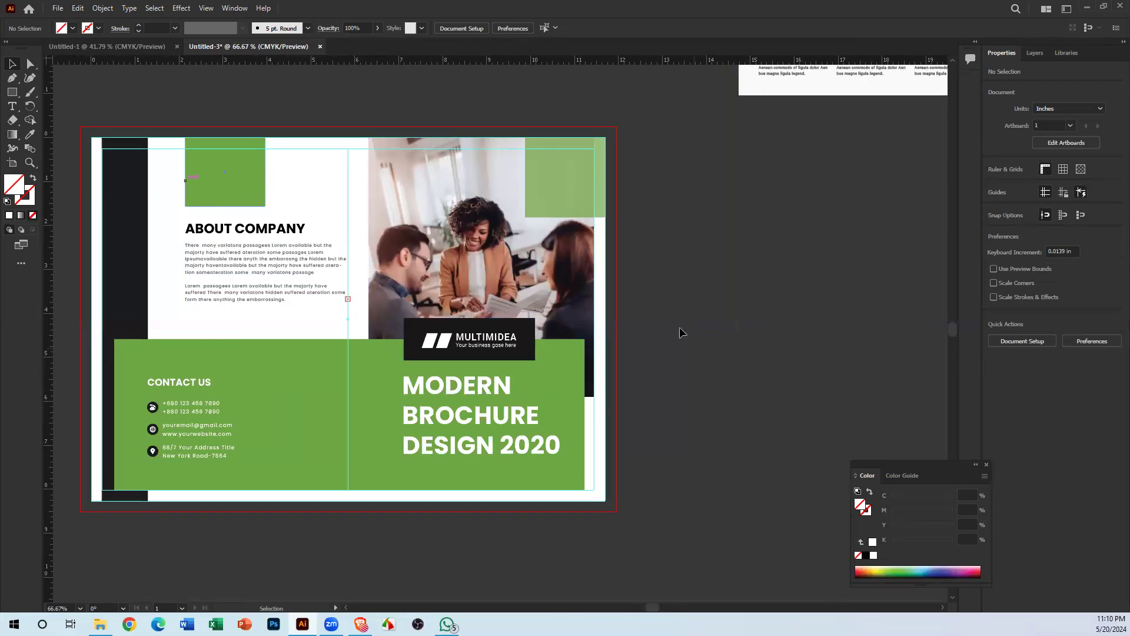
{"action": "left_click_drag", "start_coordinate": [144, 326], "coordinate": [221, 362]}
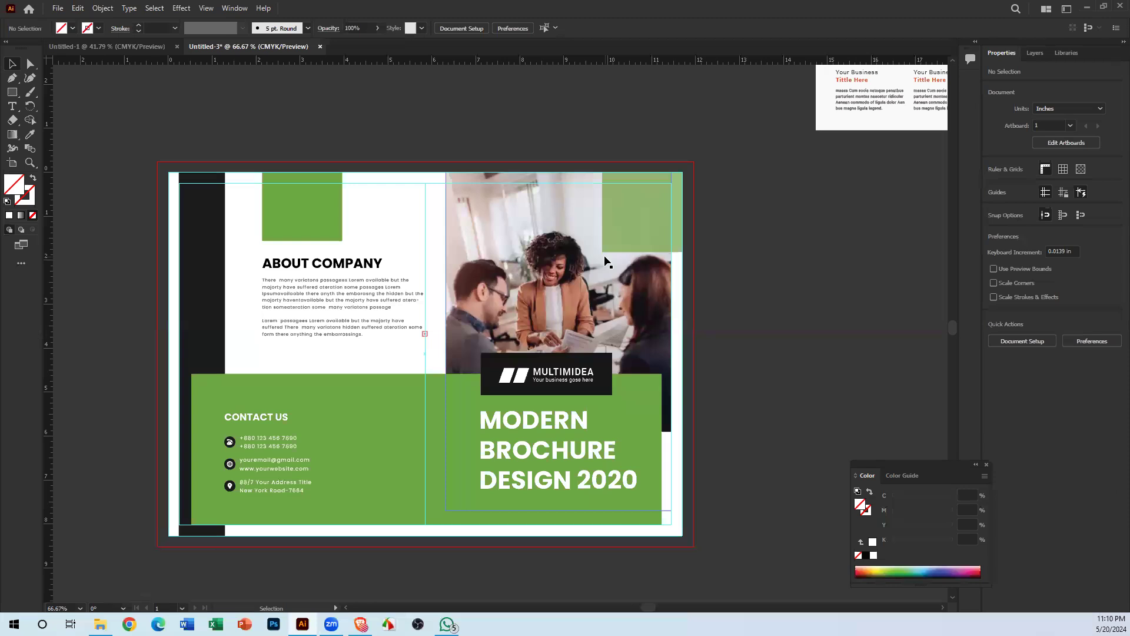
{"action": "key", "text": "a"}
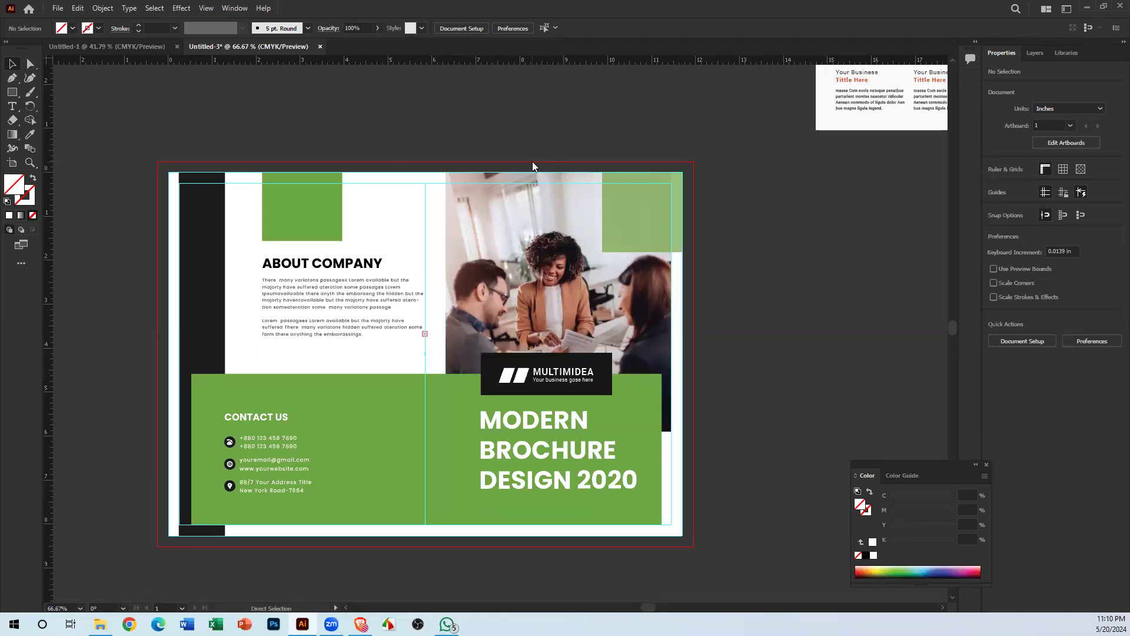
Step: Save the brochure as Untitled-3 in Adobe Illustrator (*.AI) format in the Documents folder, accepting the default Illustrator options
{"action": "key", "text": "ctrl+s"}
{"action": "left_click", "coordinate": [61, 112]}
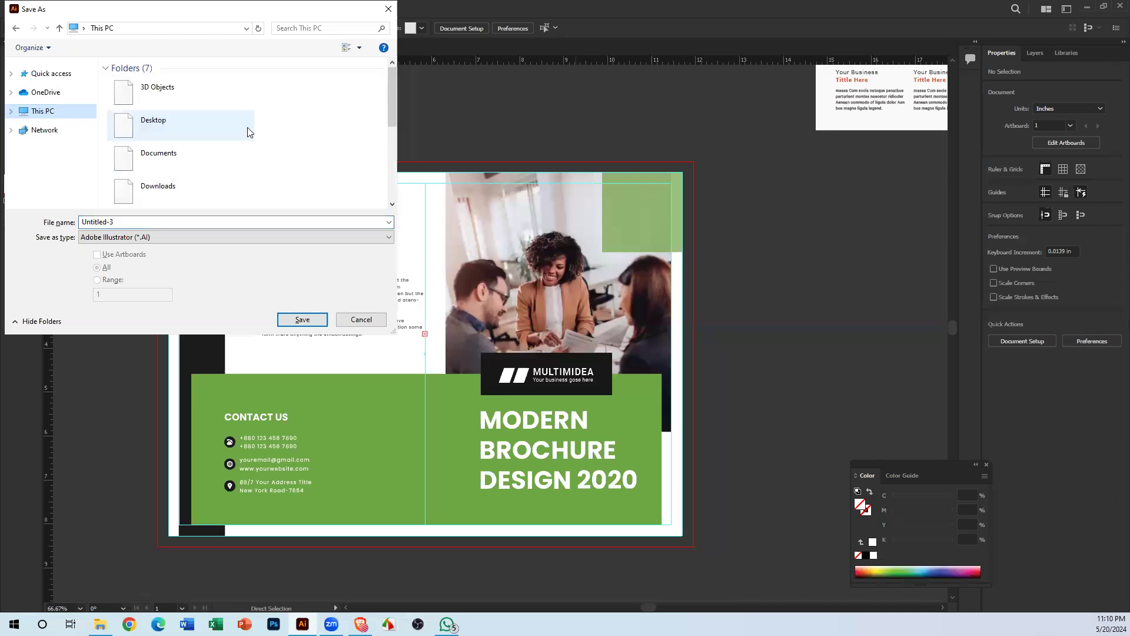
{"action": "scroll", "coordinate": [201, 125], "scroll_direction": "down", "scroll_amount": 2}
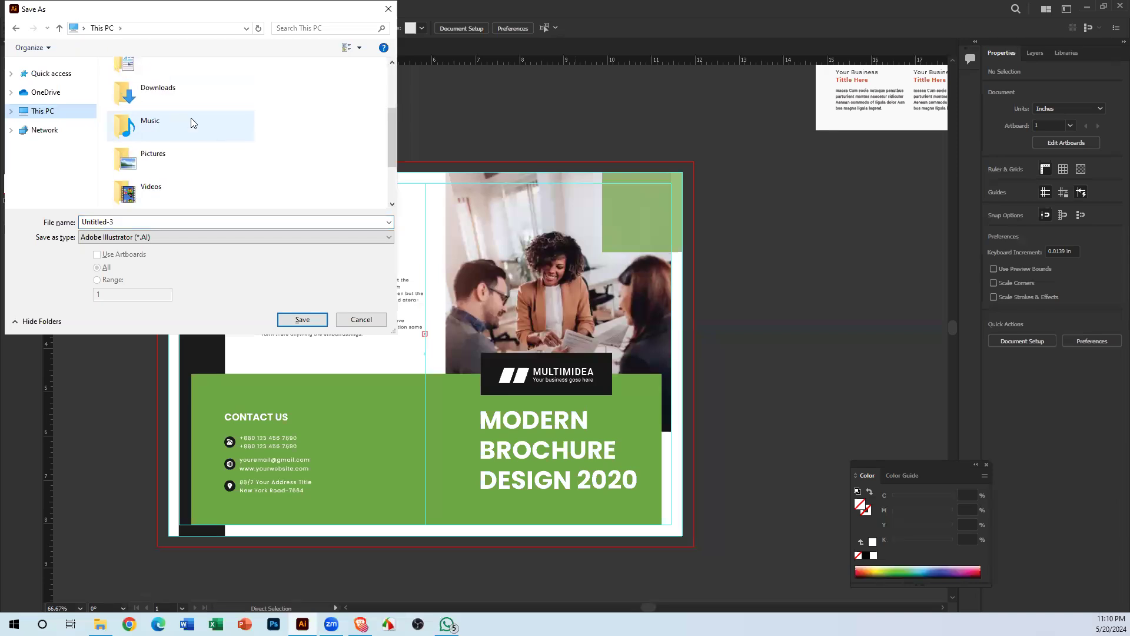
{"action": "scroll", "coordinate": [190, 122], "scroll_direction": "up", "scroll_amount": 2}
{"action": "double_click", "coordinate": [176, 155]}
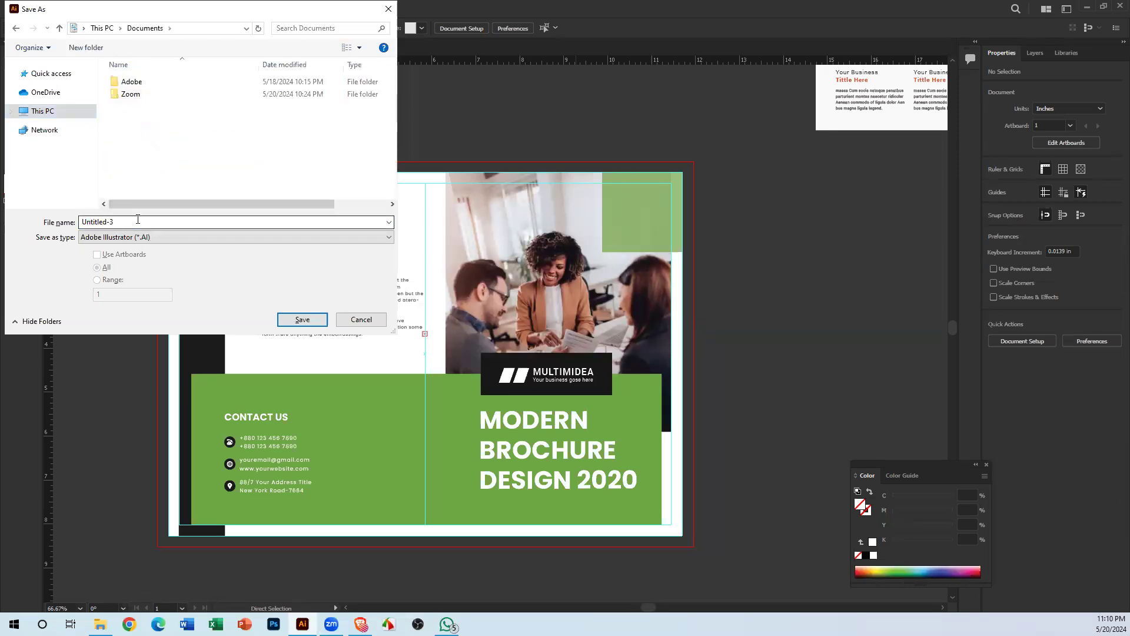
{"action": "left_click", "coordinate": [294, 321]}
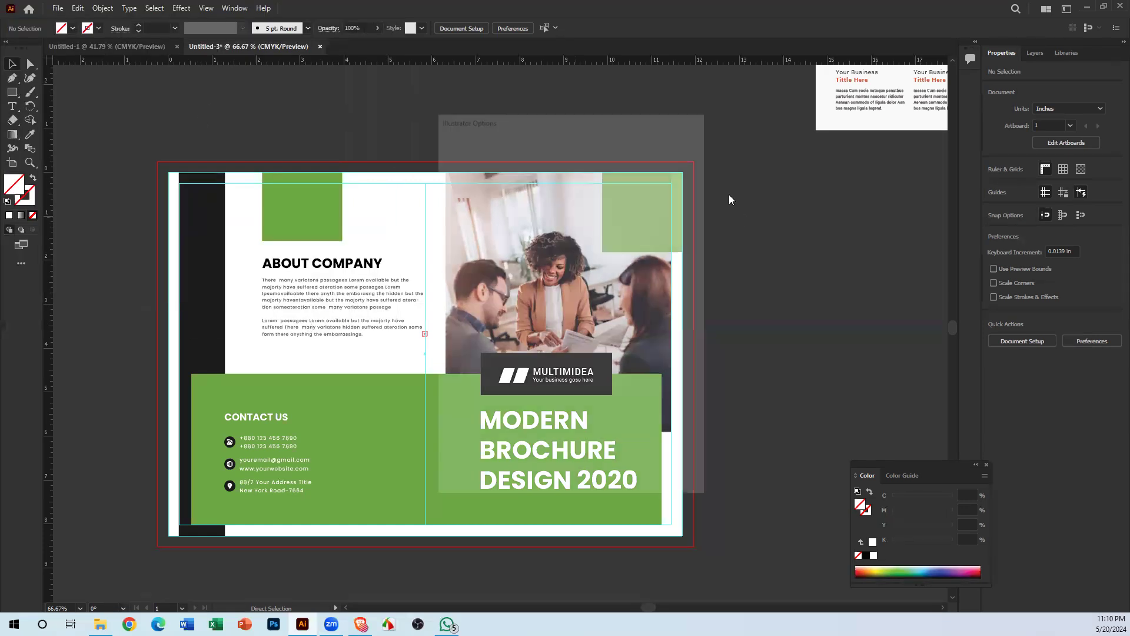
{"action": "left_click", "coordinate": [624, 470]}
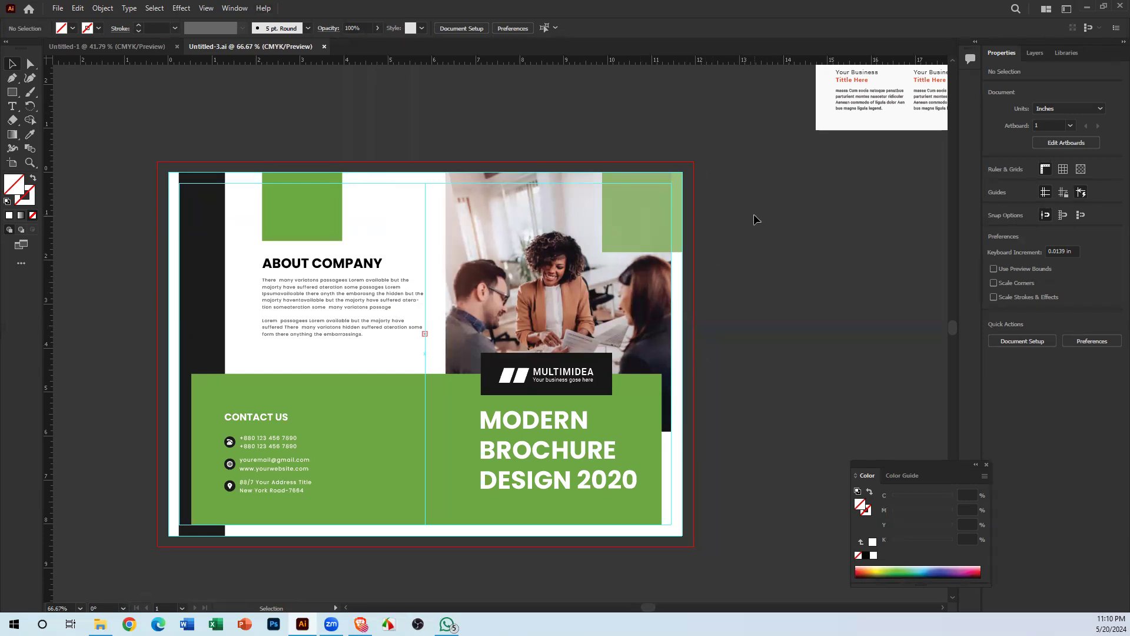
Step: Convert all of the document's text to outlines and deselect it
{"action": "key", "text": "a"}
{"action": "key", "text": "v"}
{"action": "key", "text": "ctrl+a"}
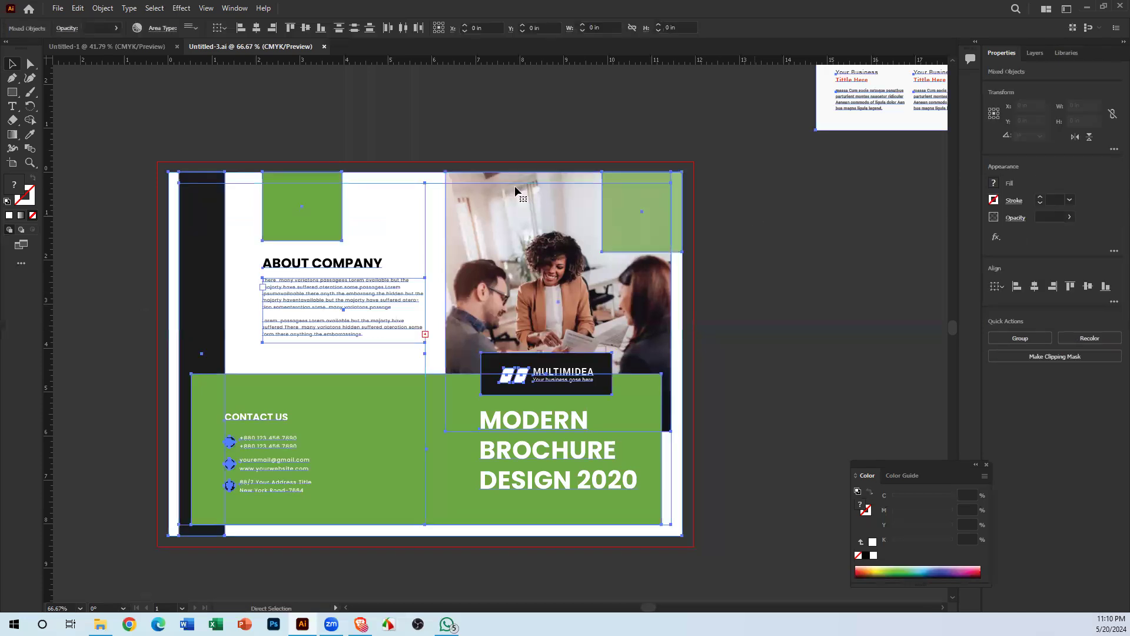
{"action": "left_click", "coordinate": [130, 11]}
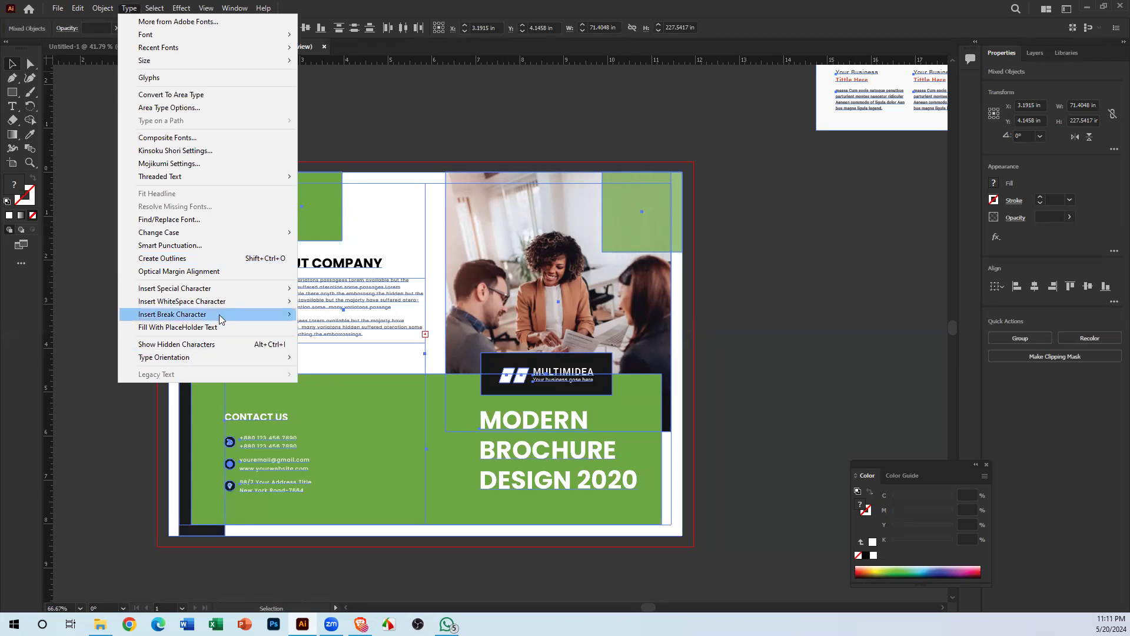
{"action": "left_click", "coordinate": [206, 263]}
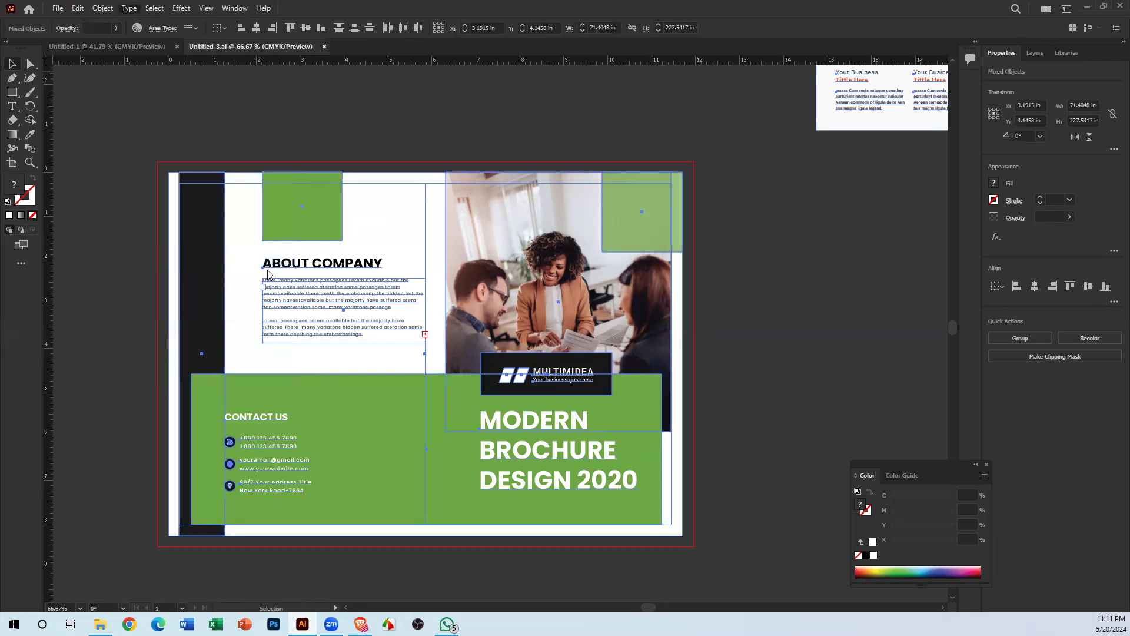
{"action": "left_click", "coordinate": [733, 342]}
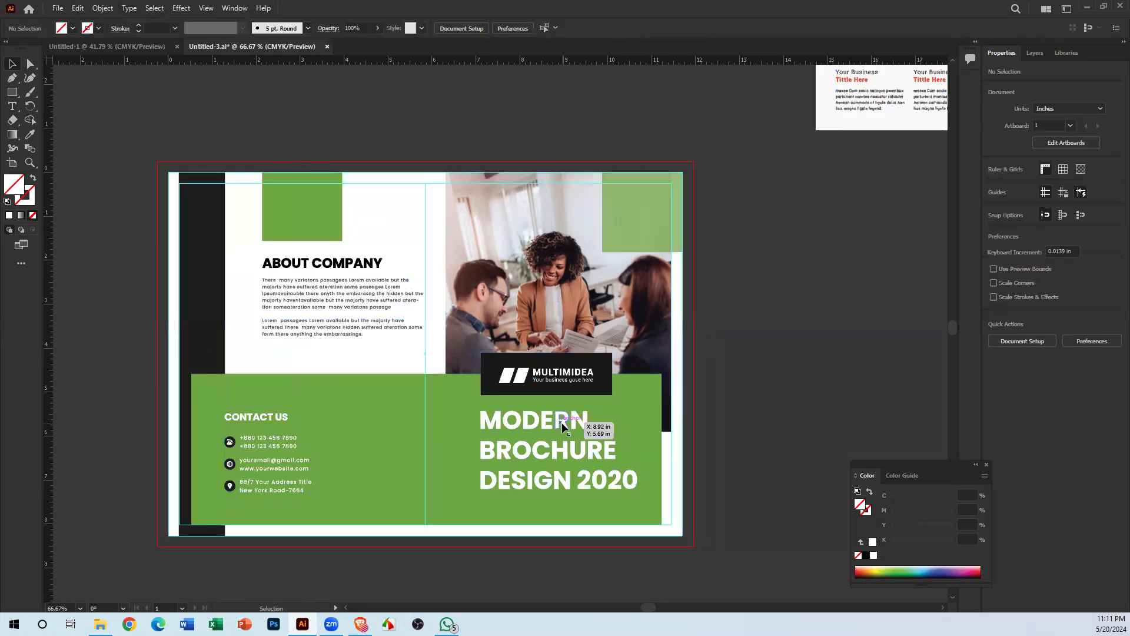
Step: Ungroup the outlined "MODERN BROCHURE DESIGN 2020" headline into separate letter shapes
{"action": "left_click", "coordinate": [561, 422]}
{"action": "right_click", "coordinate": [561, 422]}
{"action": "left_click", "coordinate": [833, 362]}
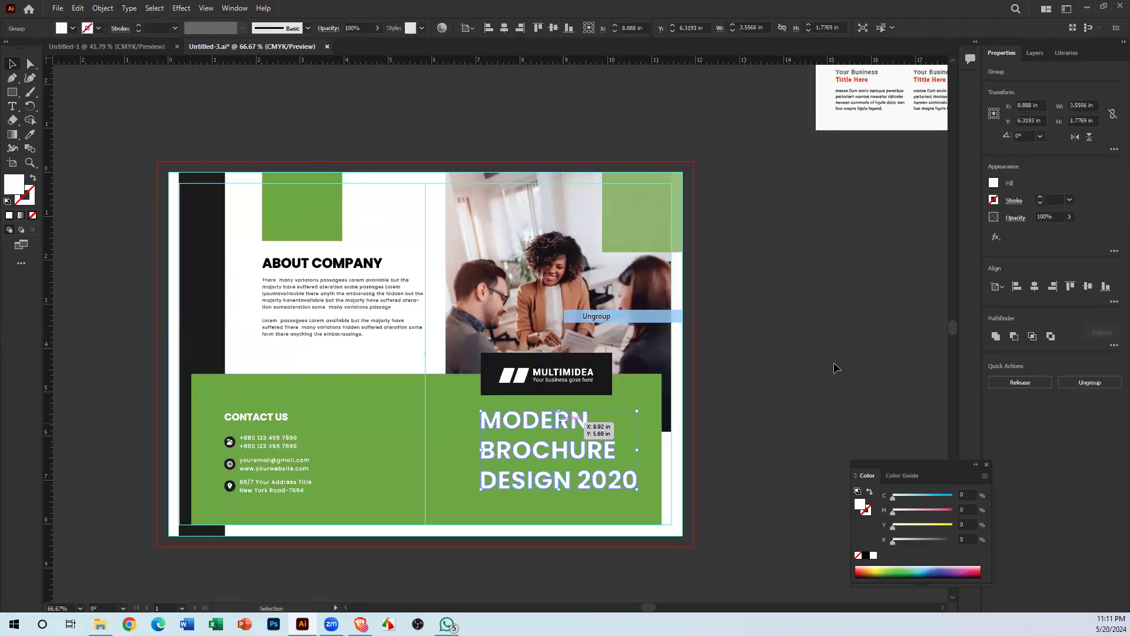
{"action": "left_click", "coordinate": [833, 362]}
Step: Try moving the outlined N and R of "MODERN" off the artboard, and undo both moves
{"action": "left_click_drag", "start_coordinate": [585, 422], "coordinate": [811, 343]}
{"action": "left_click_drag", "start_coordinate": [563, 422], "coordinate": [781, 403]}
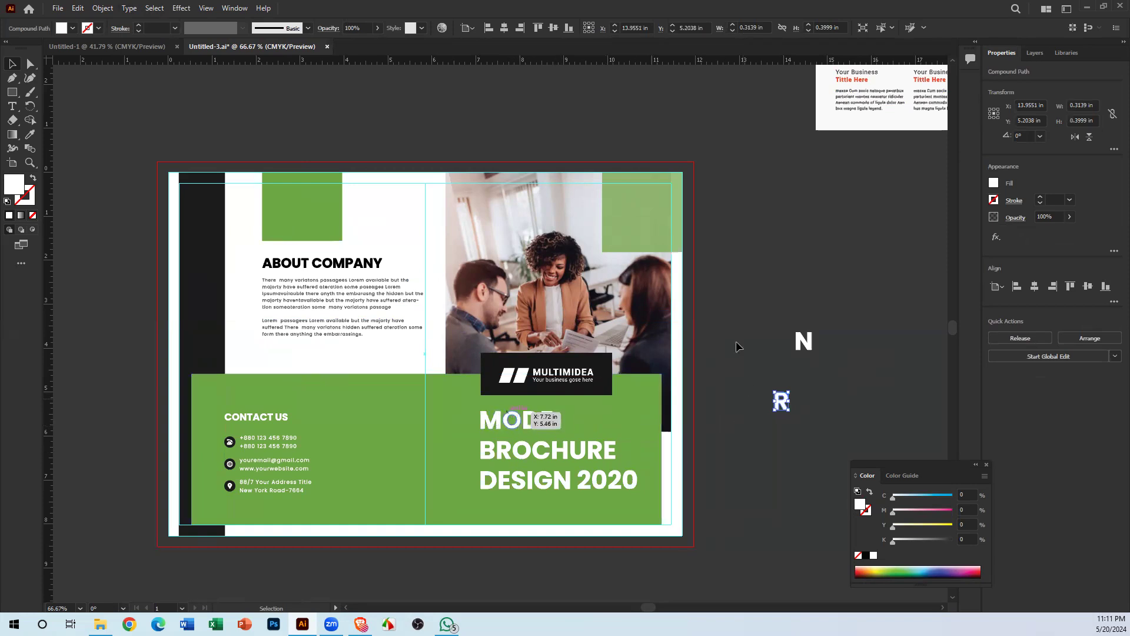
{"action": "key", "text": "ctrl+z"}
{"action": "key", "text": "ctrl+z"}
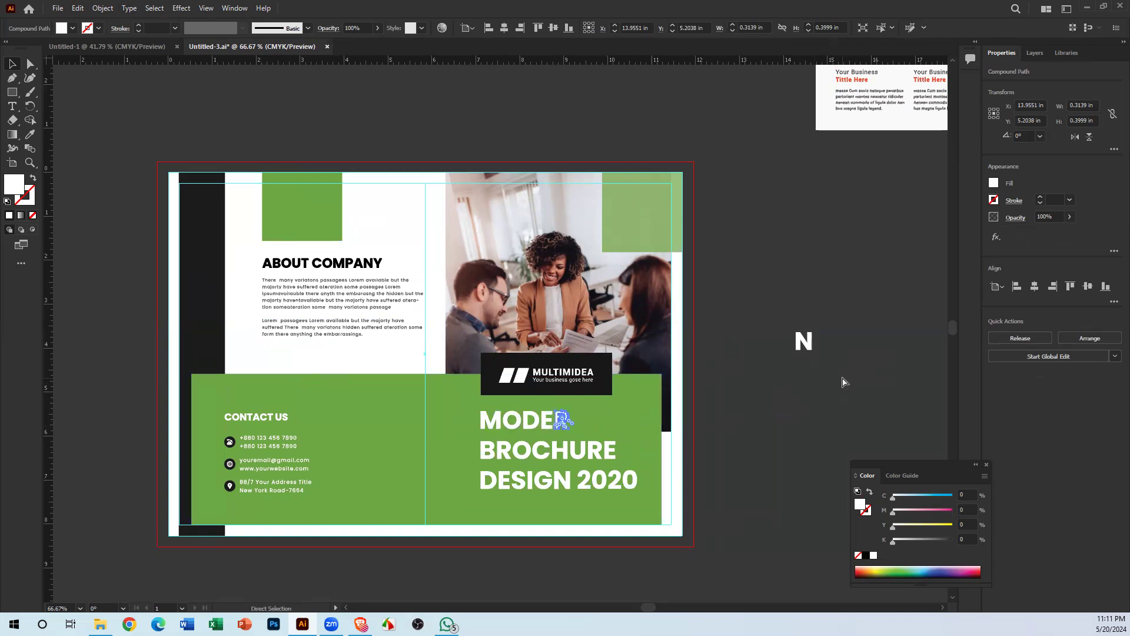
{"action": "left_click", "coordinate": [768, 357]}
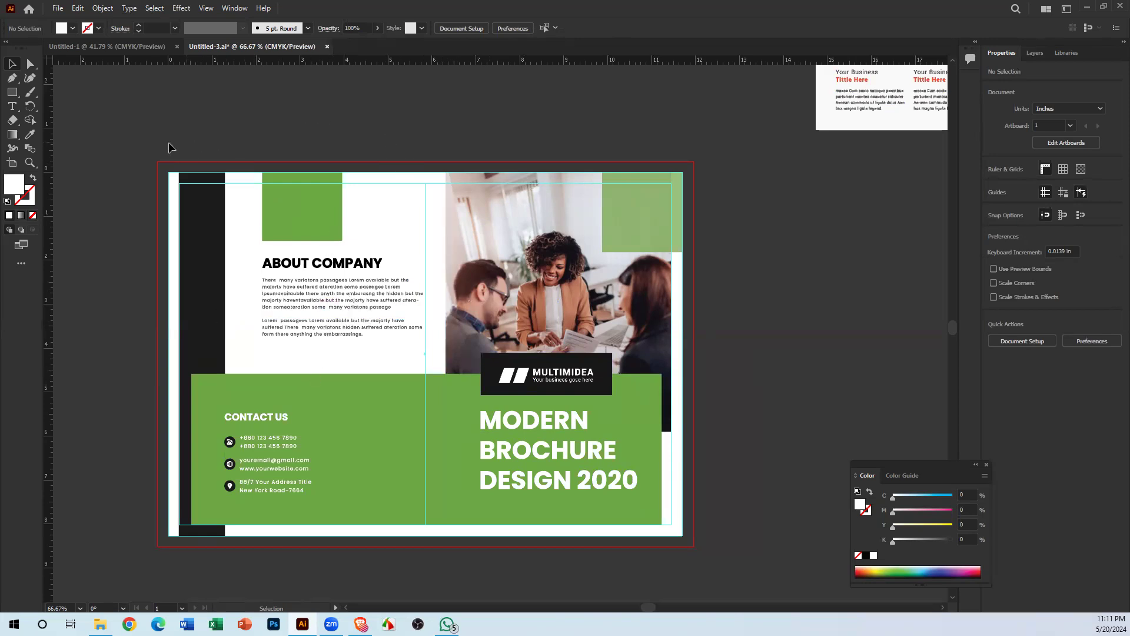
{"action": "key", "text": "ctrl+a"}
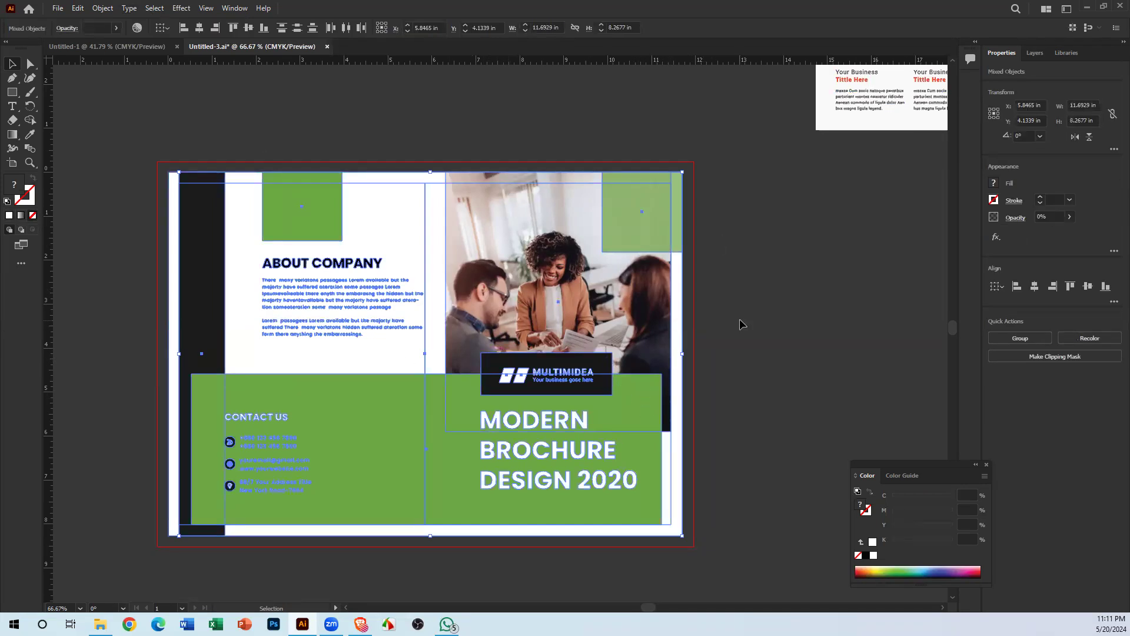
{"action": "left_click", "coordinate": [776, 351]}
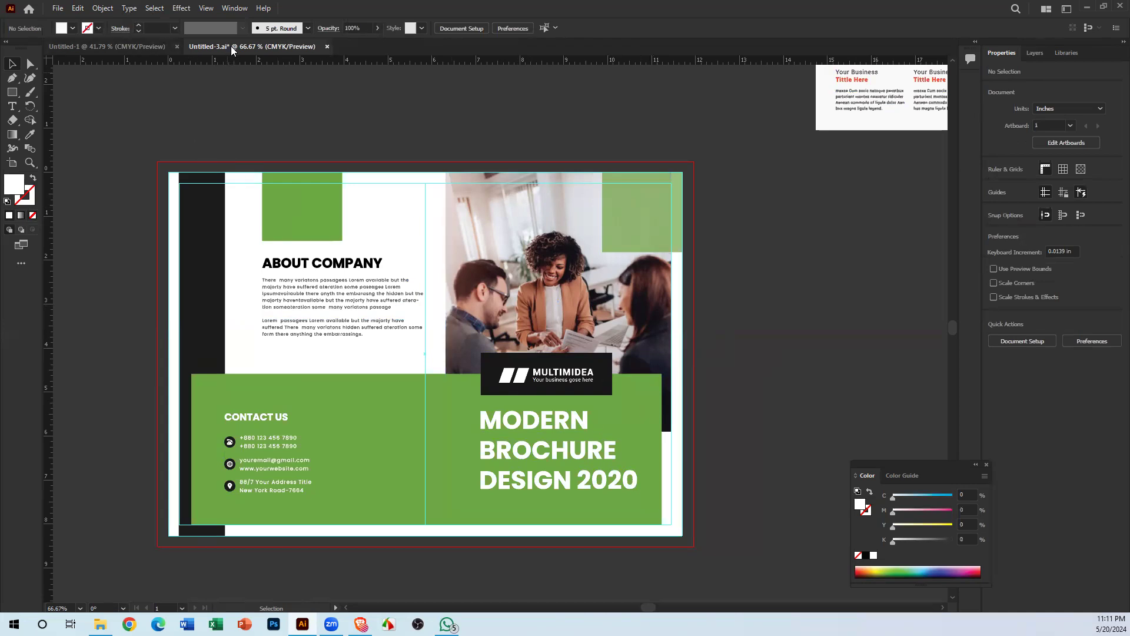
{"action": "left_click_drag", "start_coordinate": [174, 119], "coordinate": [818, 532]}
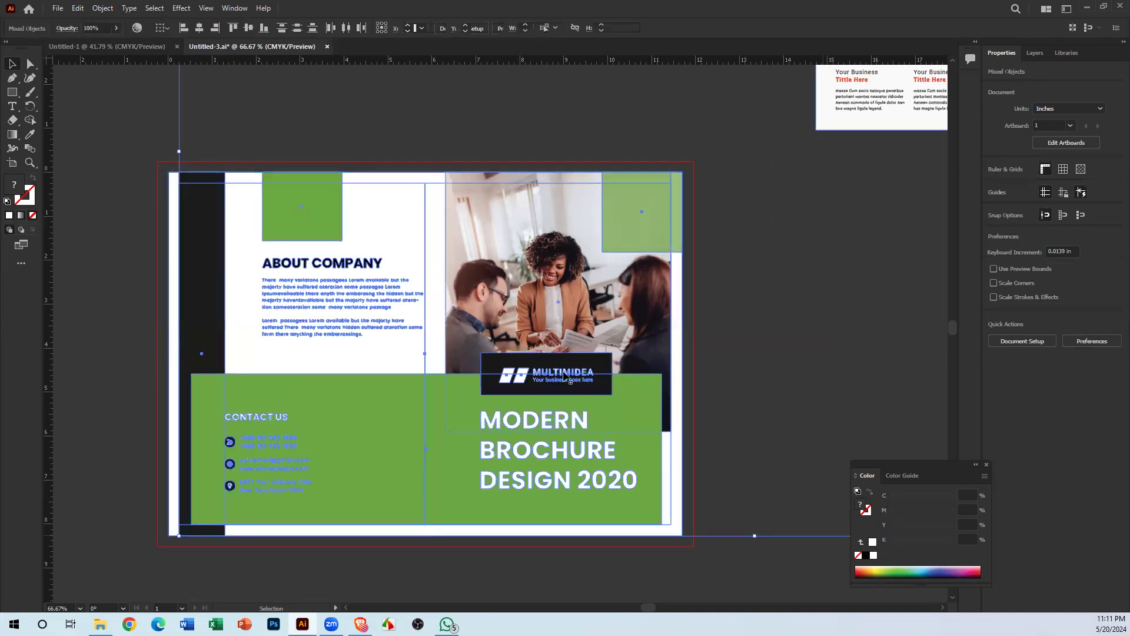
{"action": "left_click", "coordinate": [763, 260]}
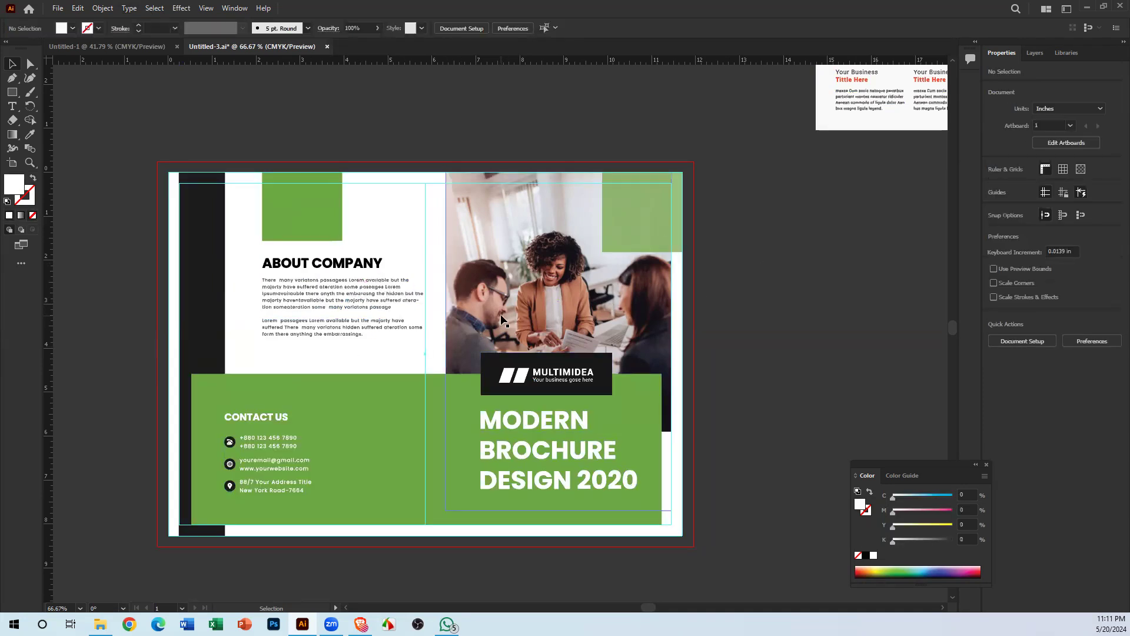
Step: Save the brochure as Untitled-3 in Illustrator EPS (*.EPS) format with the Illustrator 10 EPS version, and close the document
{"action": "left_click", "coordinate": [57, 9]}
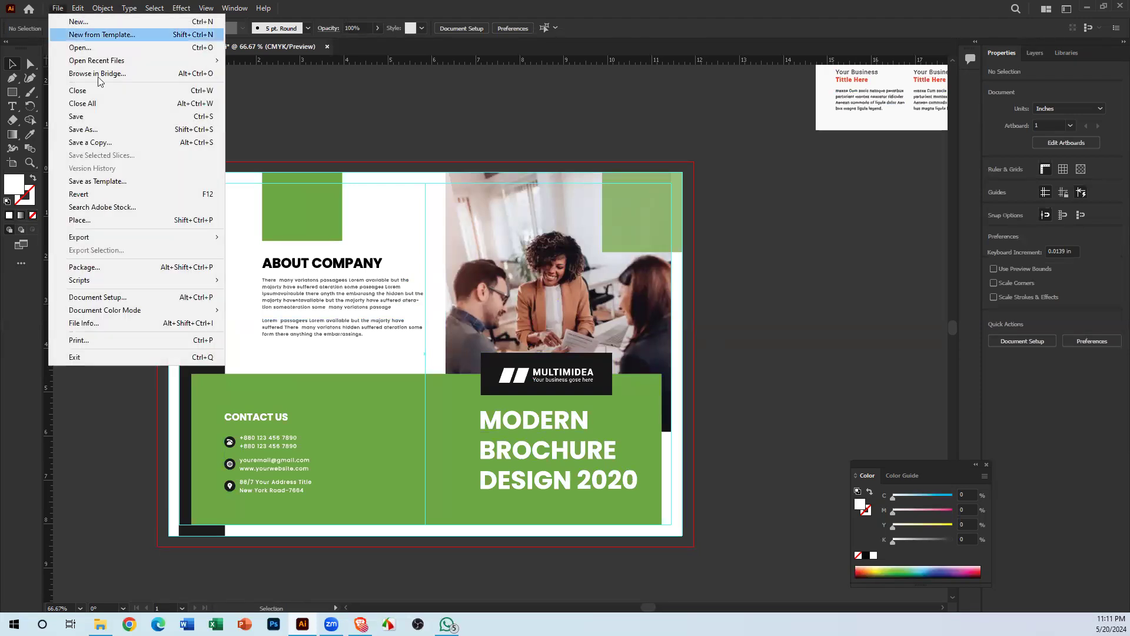
{"action": "left_click", "coordinate": [116, 128]}
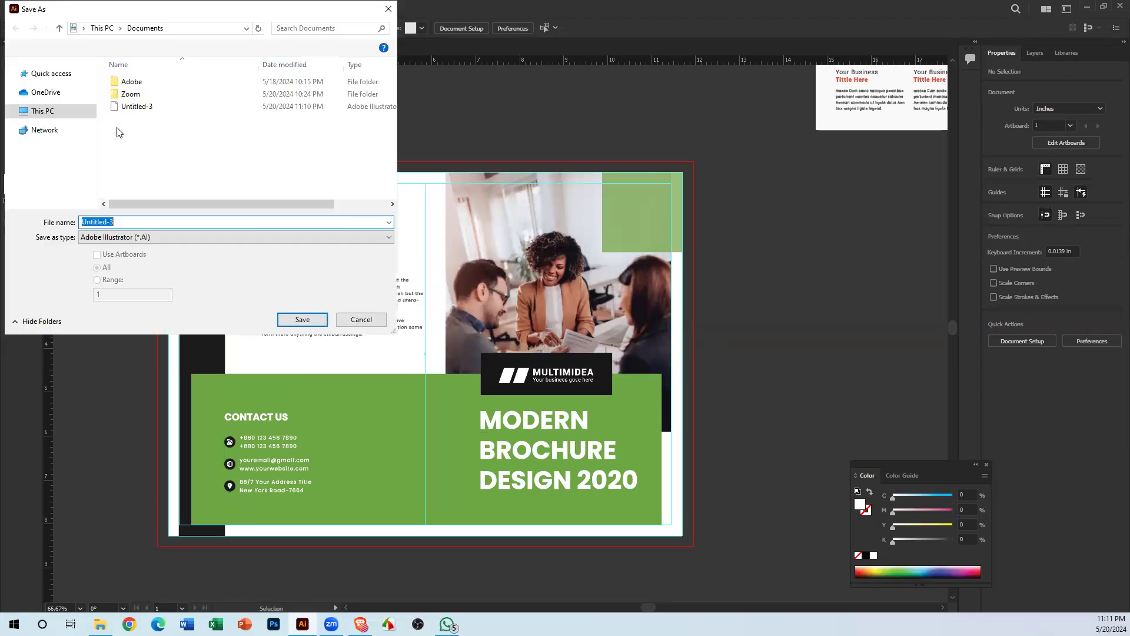
{"action": "left_click", "coordinate": [127, 238]}
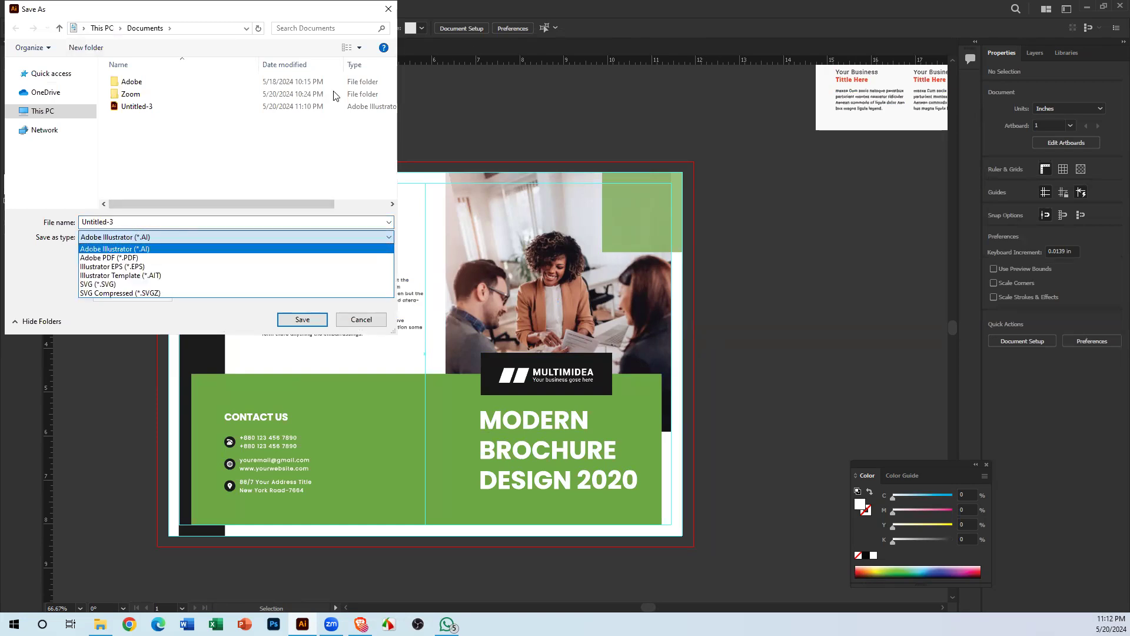
{"action": "left_click", "coordinate": [174, 267]}
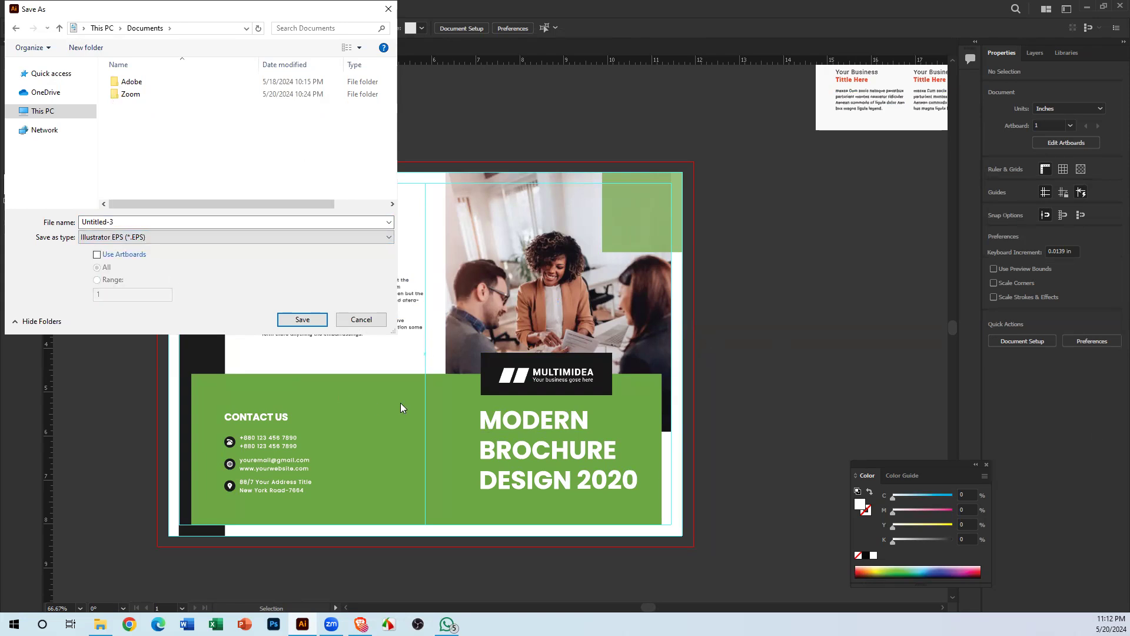
{"action": "left_click", "coordinate": [311, 319]}
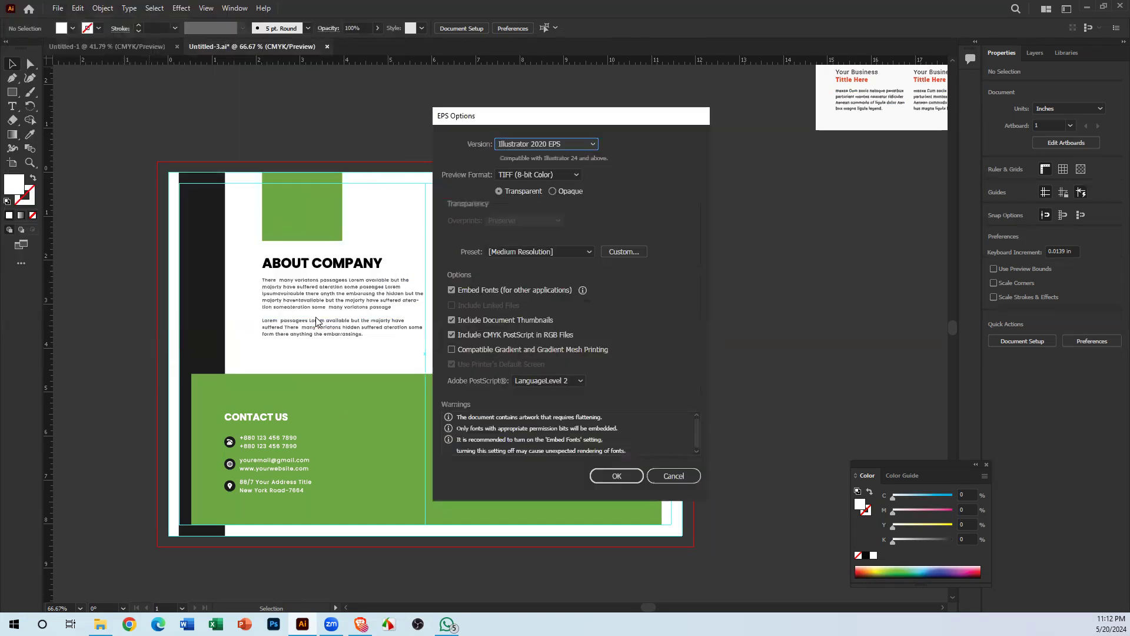
{"action": "left_click", "coordinate": [544, 145]}
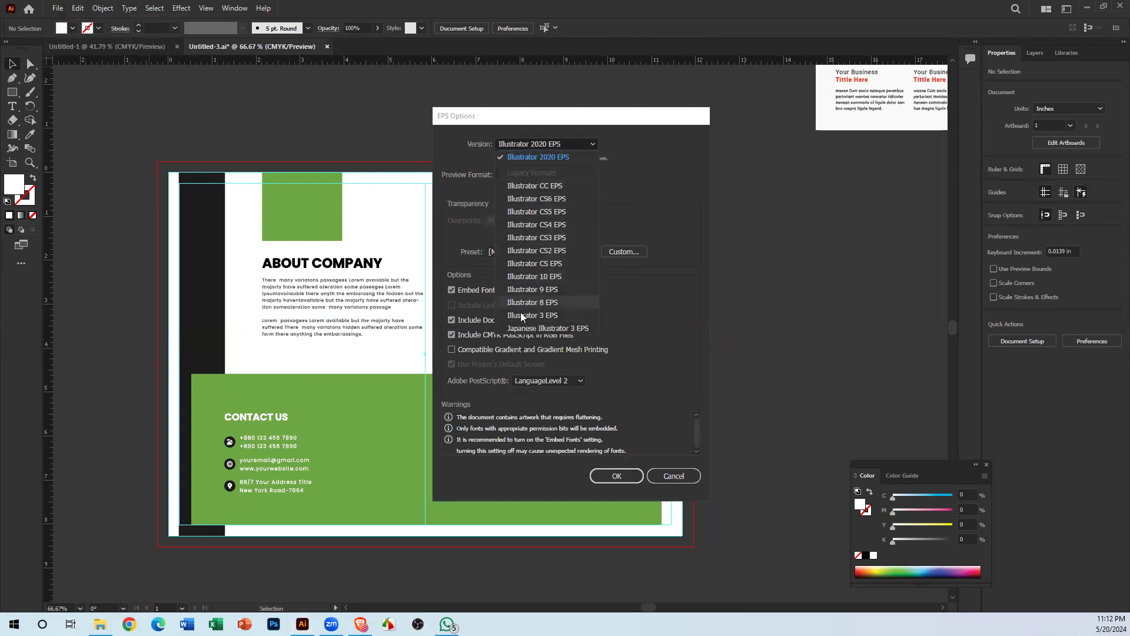
{"action": "left_click", "coordinate": [555, 277]}
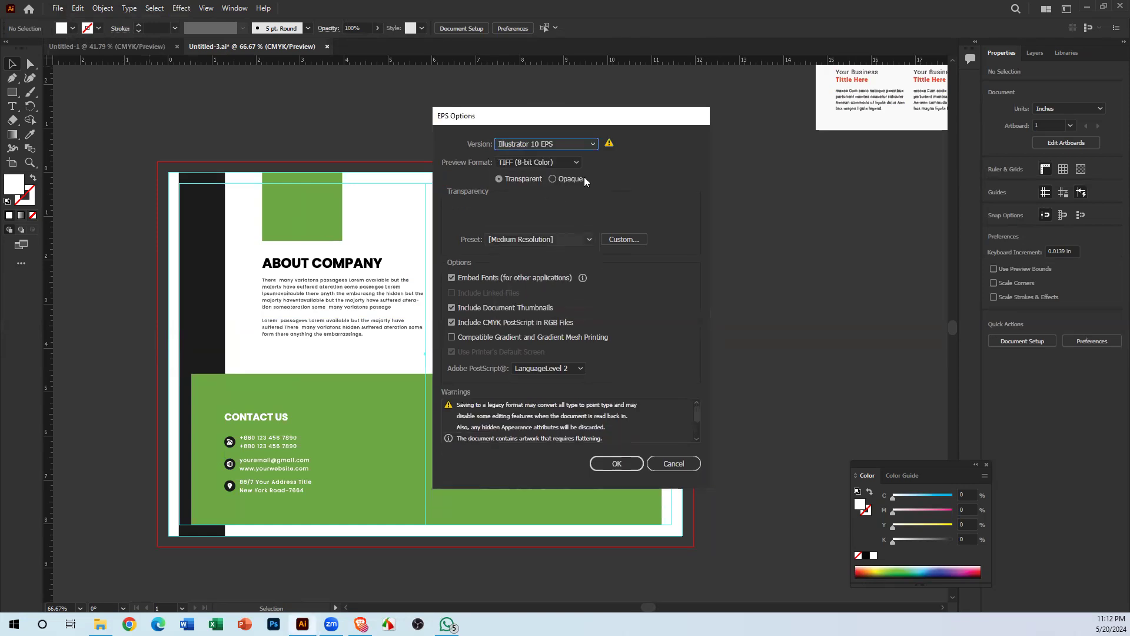
{"action": "left_click", "coordinate": [608, 461]}
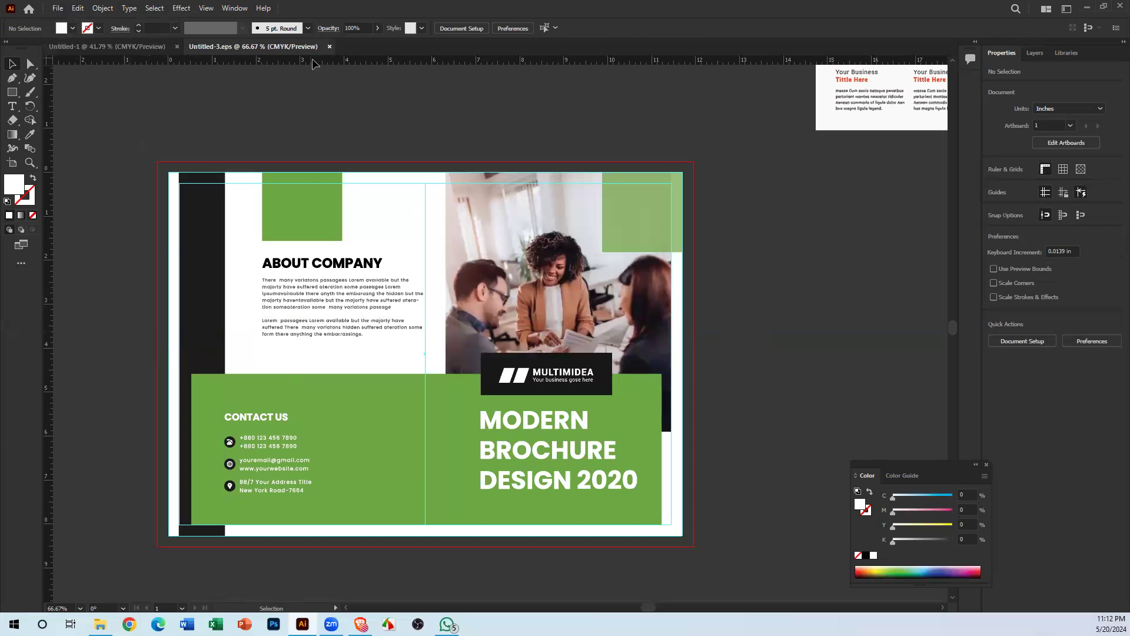
{"action": "left_click", "coordinate": [329, 46]}
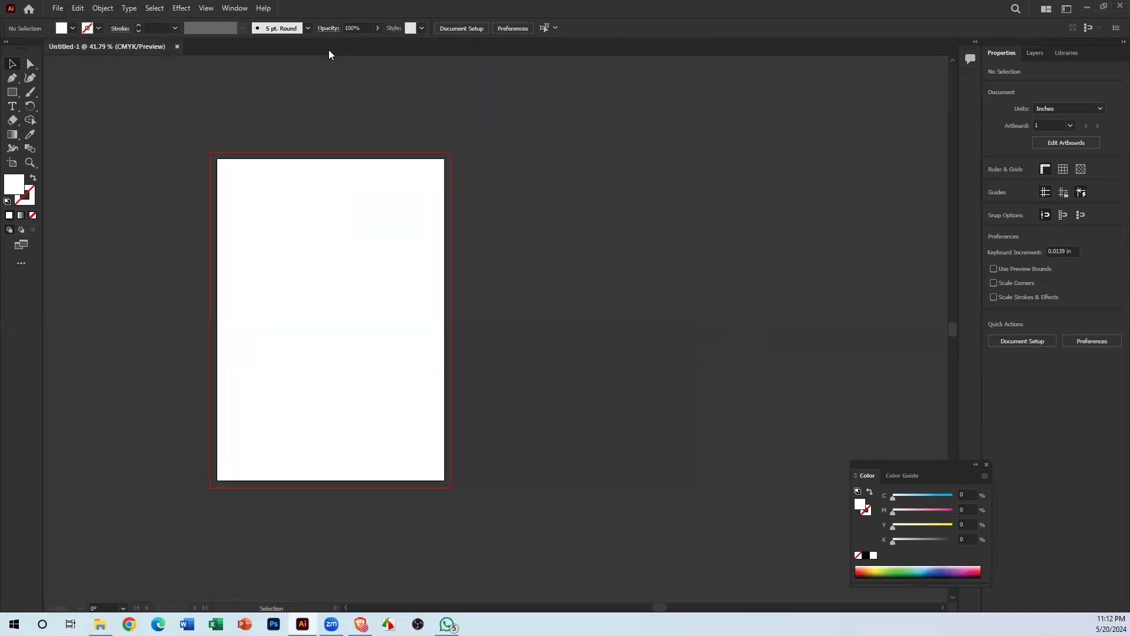
Step: Switch to File Explorer's Documents folder and check the properties of the AI and EPS versions of Untitled-3
{"action": "left_click", "coordinate": [100, 624]}
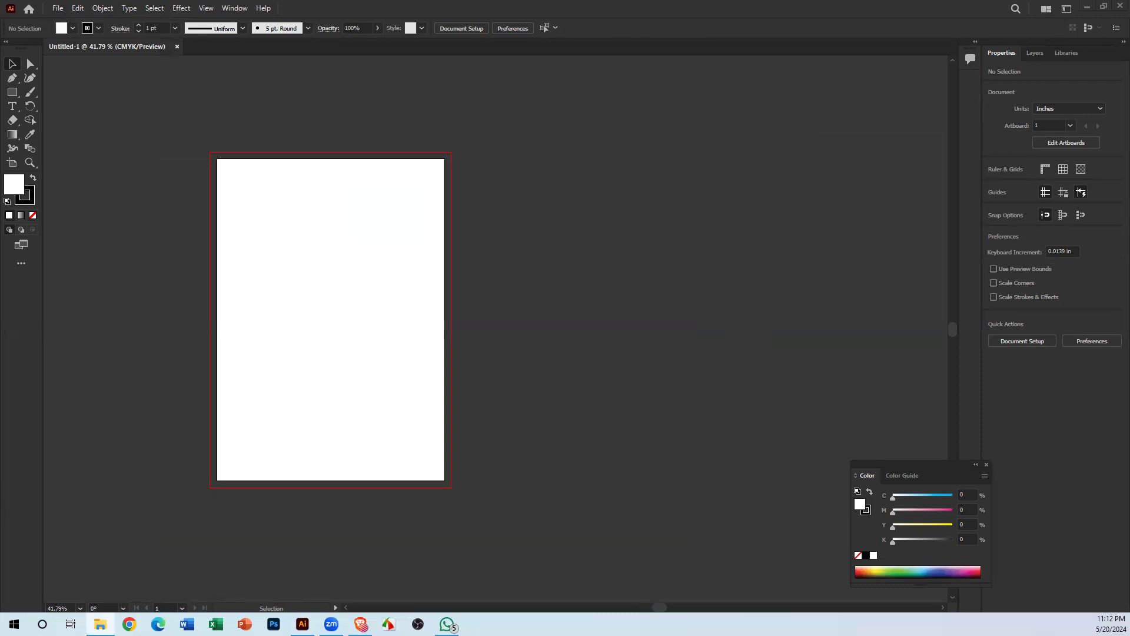
{"action": "left_click", "coordinate": [898, 118]}
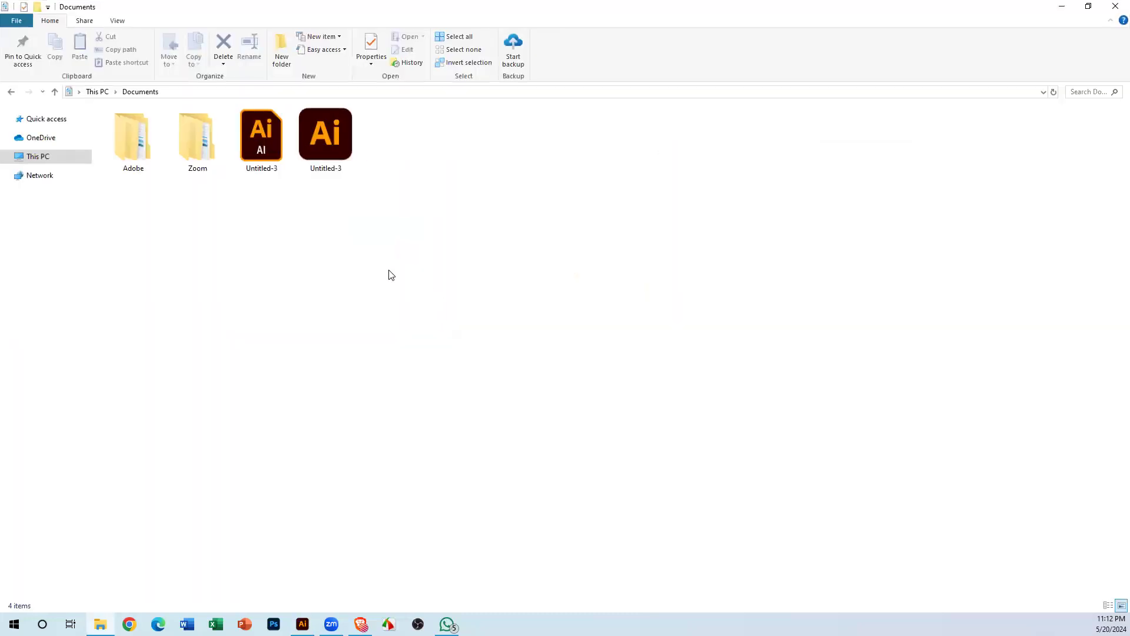
{"action": "left_click", "coordinate": [262, 142]}
{"action": "right_click", "coordinate": [260, 137]}
{"action": "left_click", "coordinate": [285, 396]}
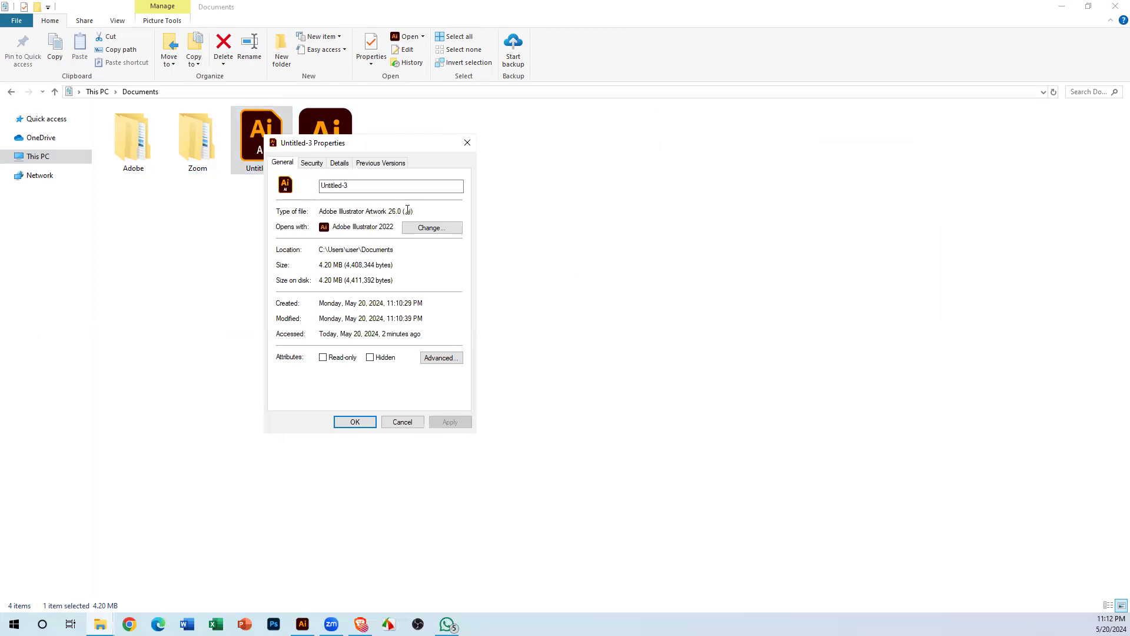
{"action": "left_click", "coordinate": [467, 143]}
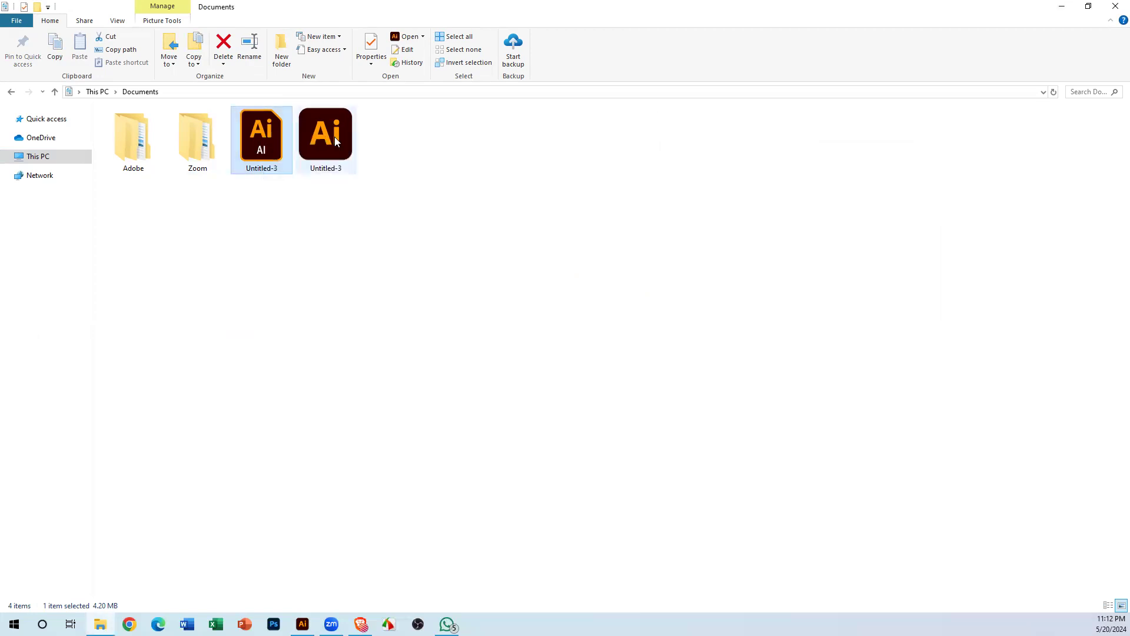
{"action": "double_click", "coordinate": [335, 137]}
{"action": "left_click", "coordinate": [393, 387]}
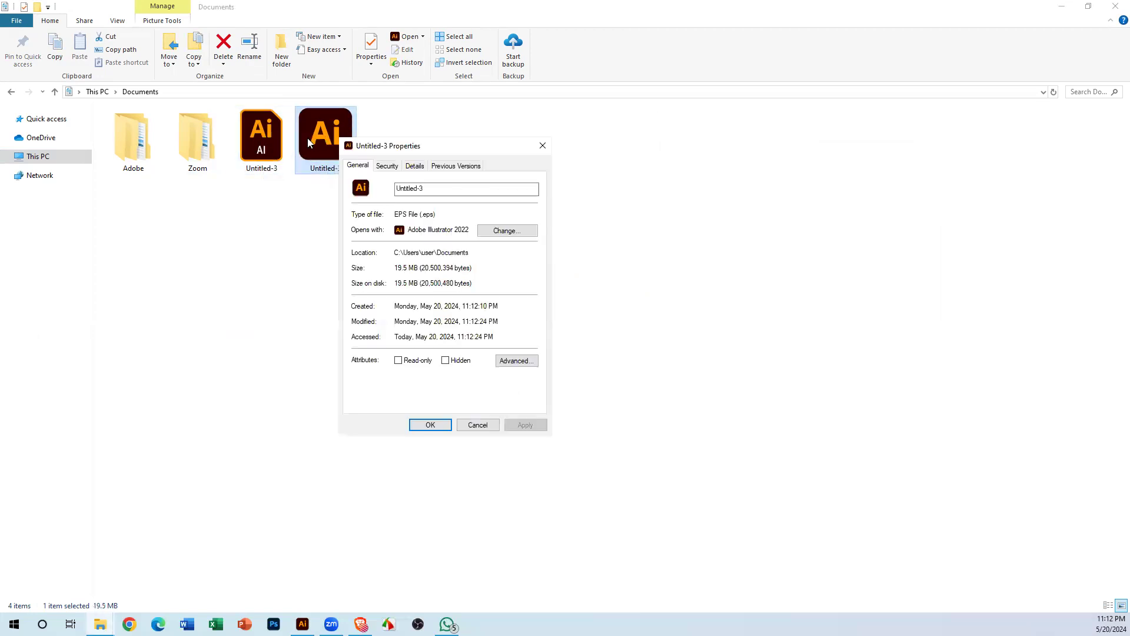
Step: Open the EPS version of Untitled-3 in Illustrator, select the R of "BROCHURE" to inspect it, and close the document
{"action": "left_click", "coordinate": [542, 145]}
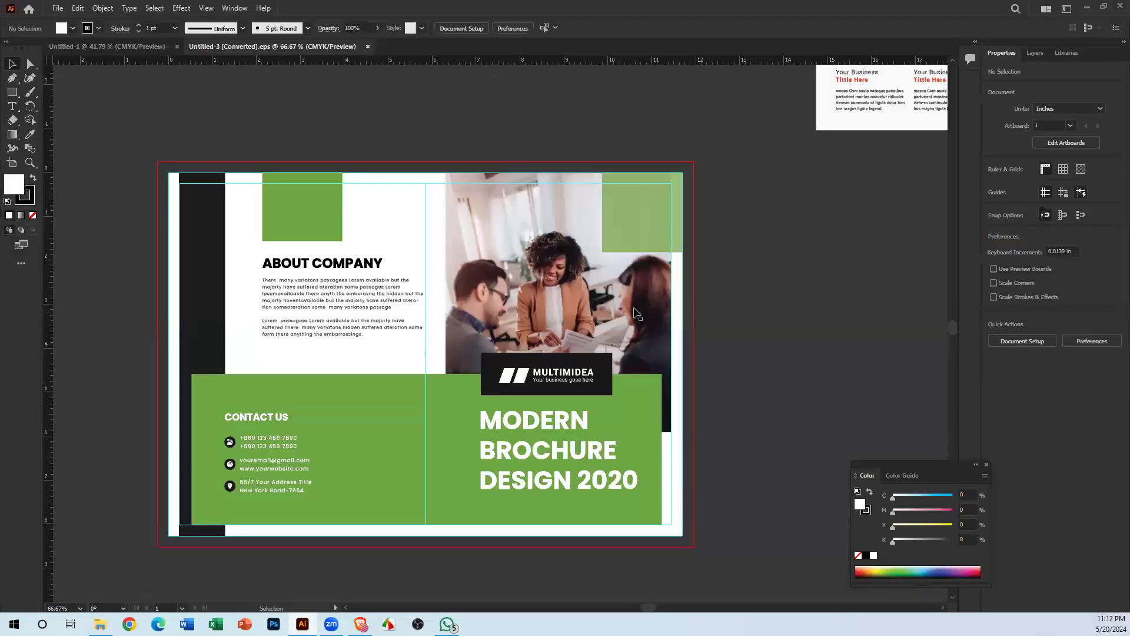
{"action": "left_click", "coordinate": [500, 452]}
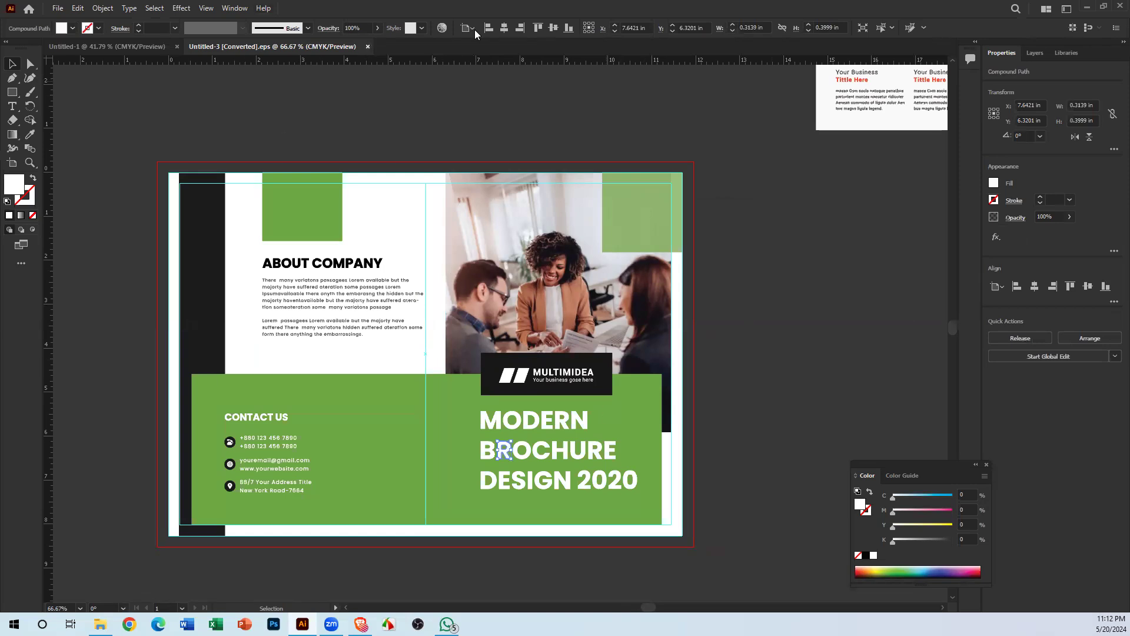
{"action": "left_click", "coordinate": [368, 47]}
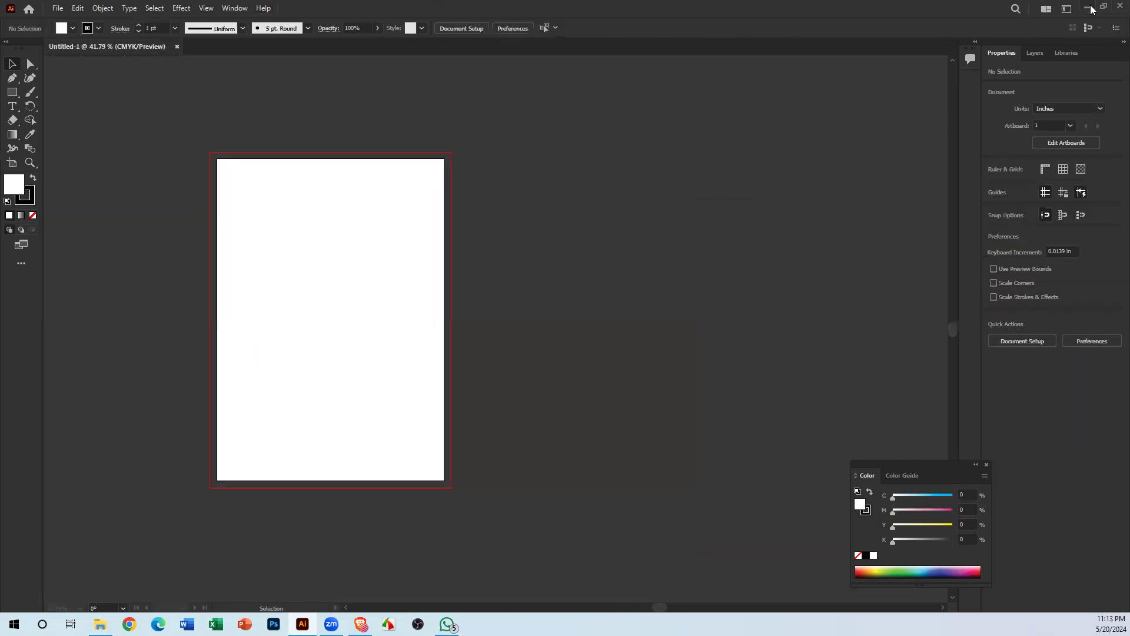
Step: Open the AI version of Untitled-3 and select the cover headline and the "ABOUT COMPANY" heading to inspect their type
{"action": "left_click", "coordinate": [1086, 6]}
{"action": "double_click", "coordinate": [273, 155]}
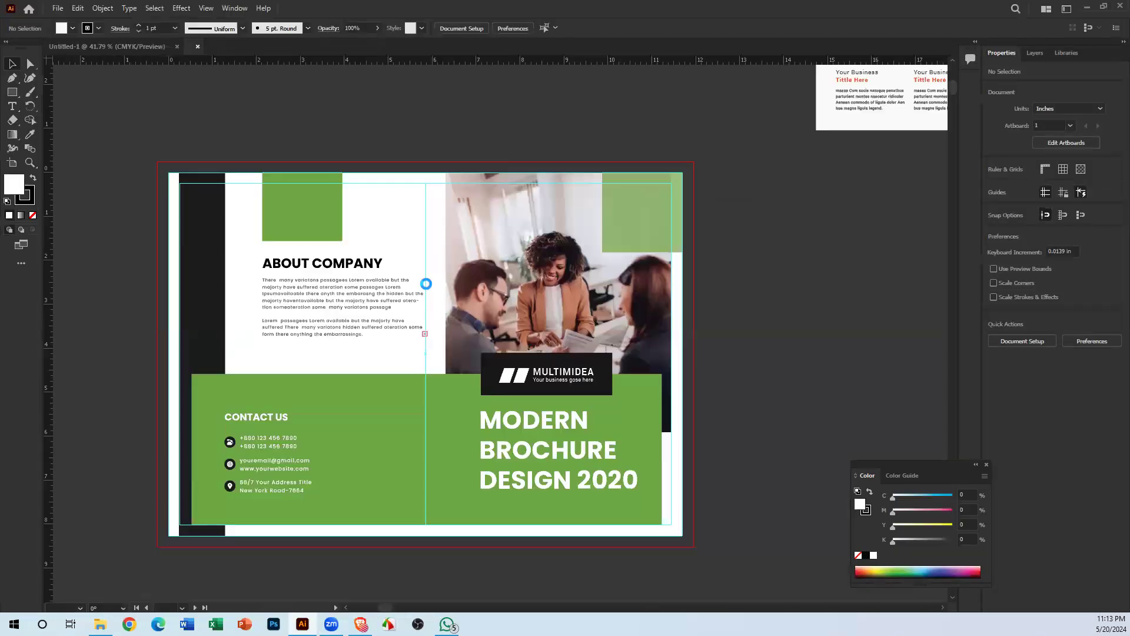
{"action": "left_click", "coordinate": [535, 447]}
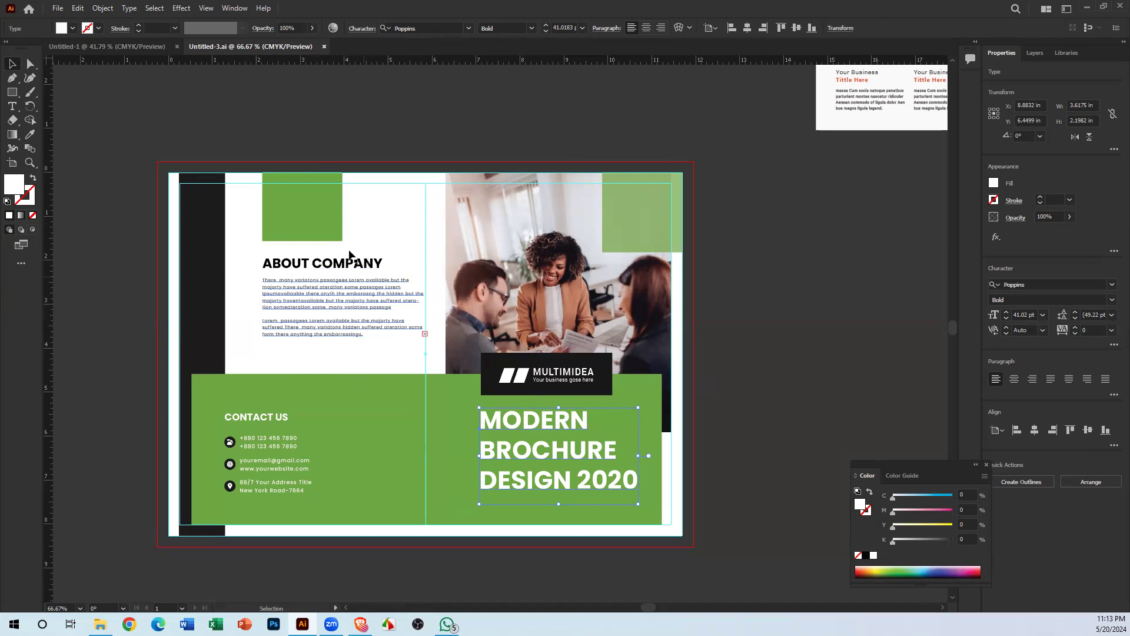
{"action": "left_click", "coordinate": [306, 264]}
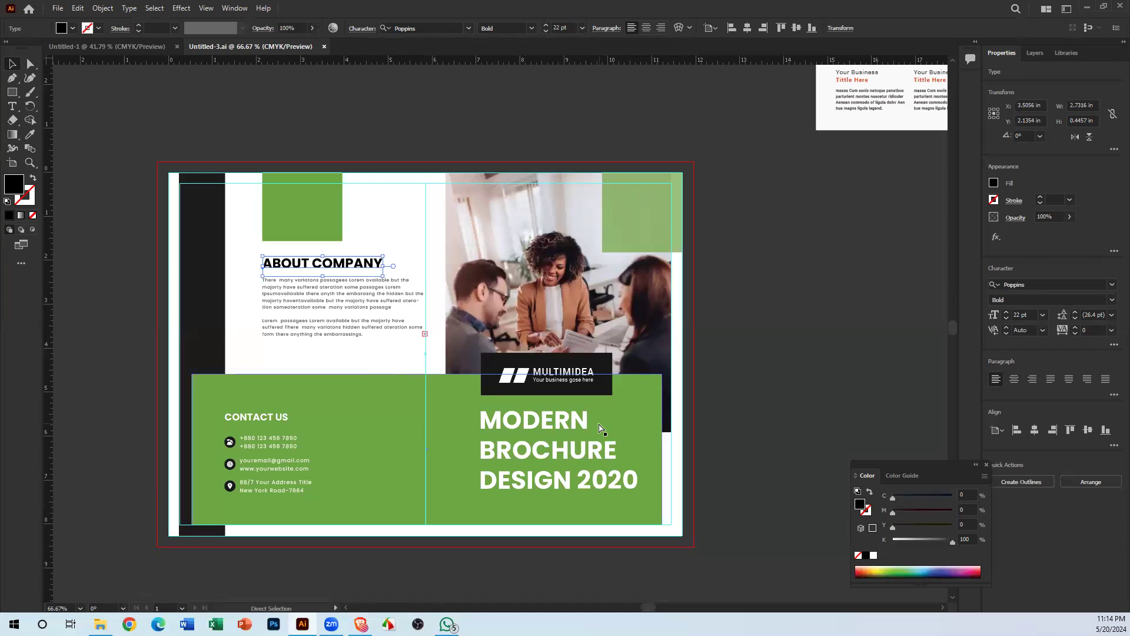
Step: Switch to the browser and copy the iStock business meeting photo from the "business image" search results
{"action": "key", "text": "ctrl+minus"}
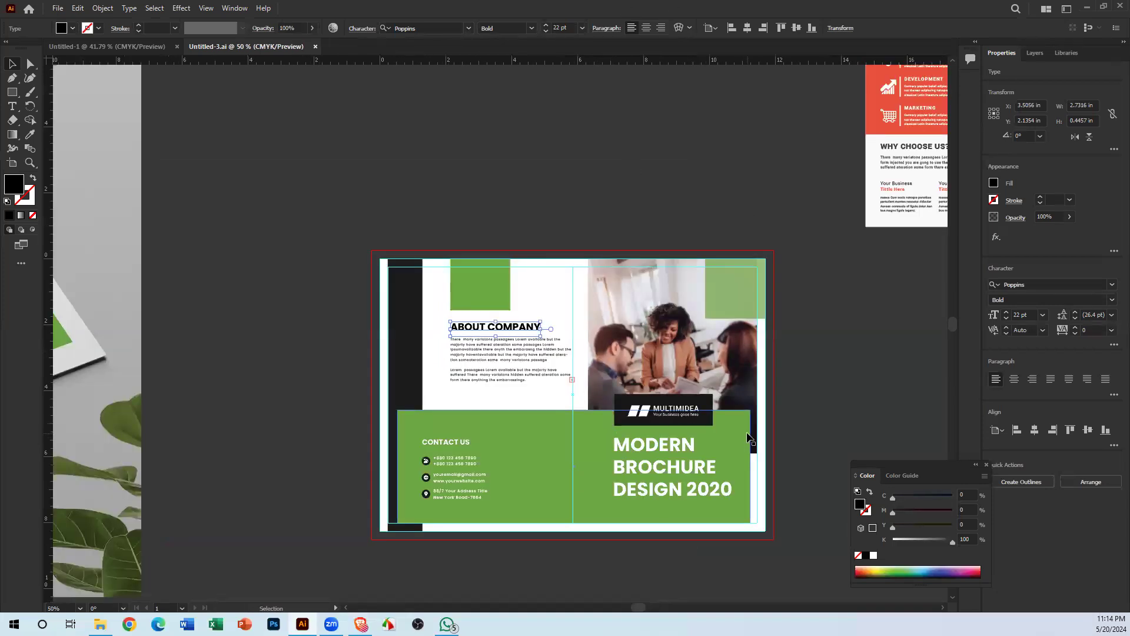
{"action": "left_click", "coordinate": [787, 401]}
{"action": "left_click_drag", "start_coordinate": [551, 445], "coordinate": [336, 492]}
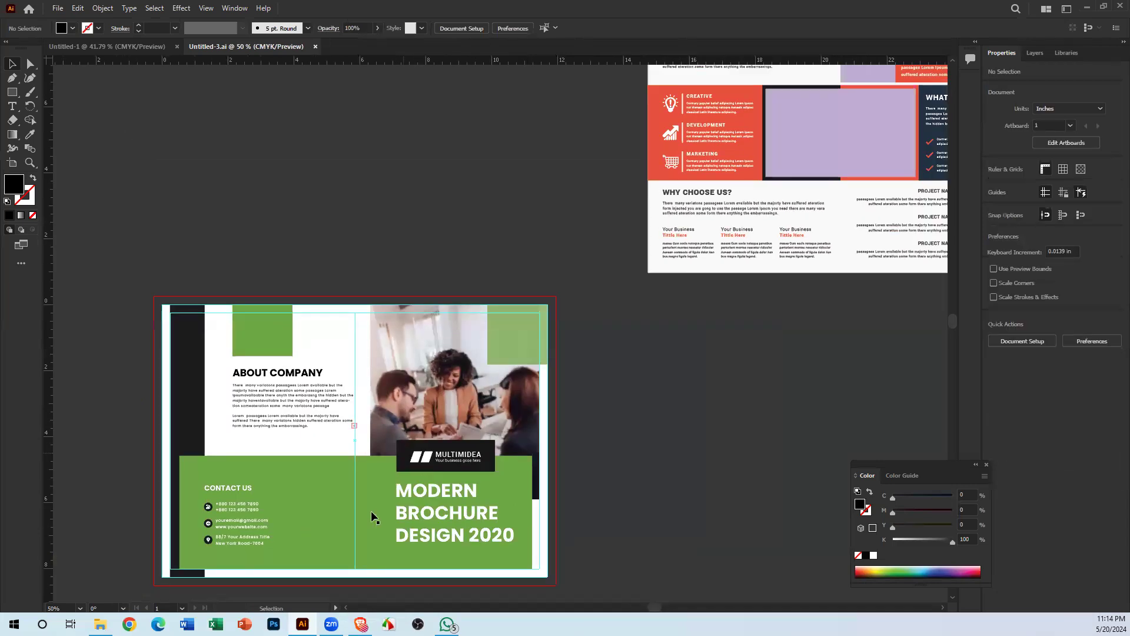
{"action": "left_click", "coordinate": [359, 624]}
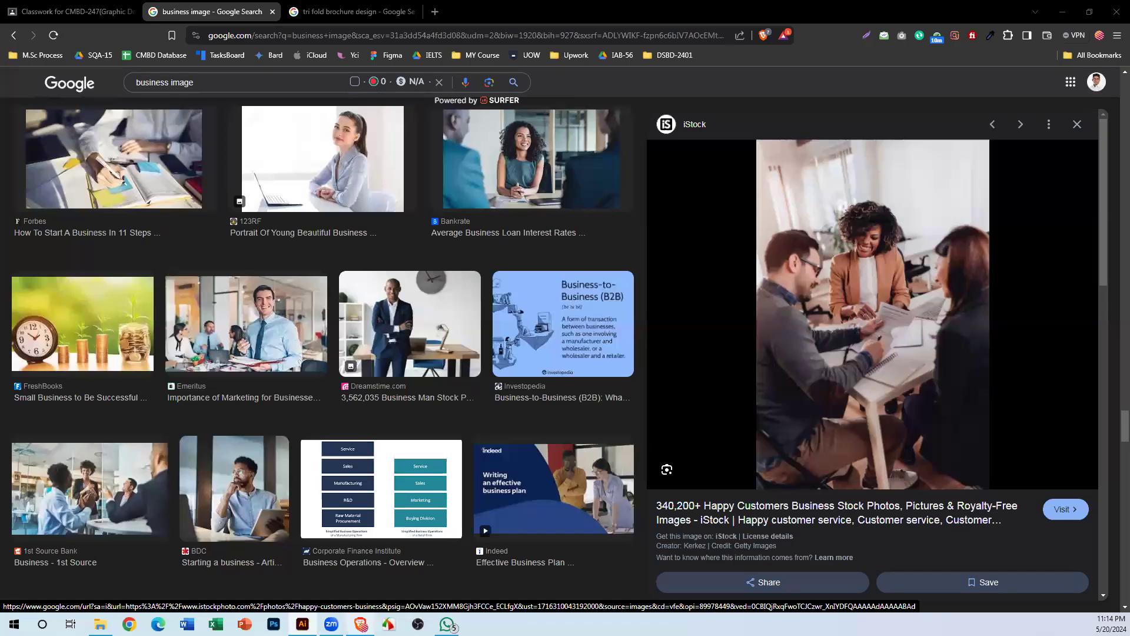
{"action": "right_click", "coordinate": [905, 169]}
{"action": "left_click", "coordinate": [955, 330]}
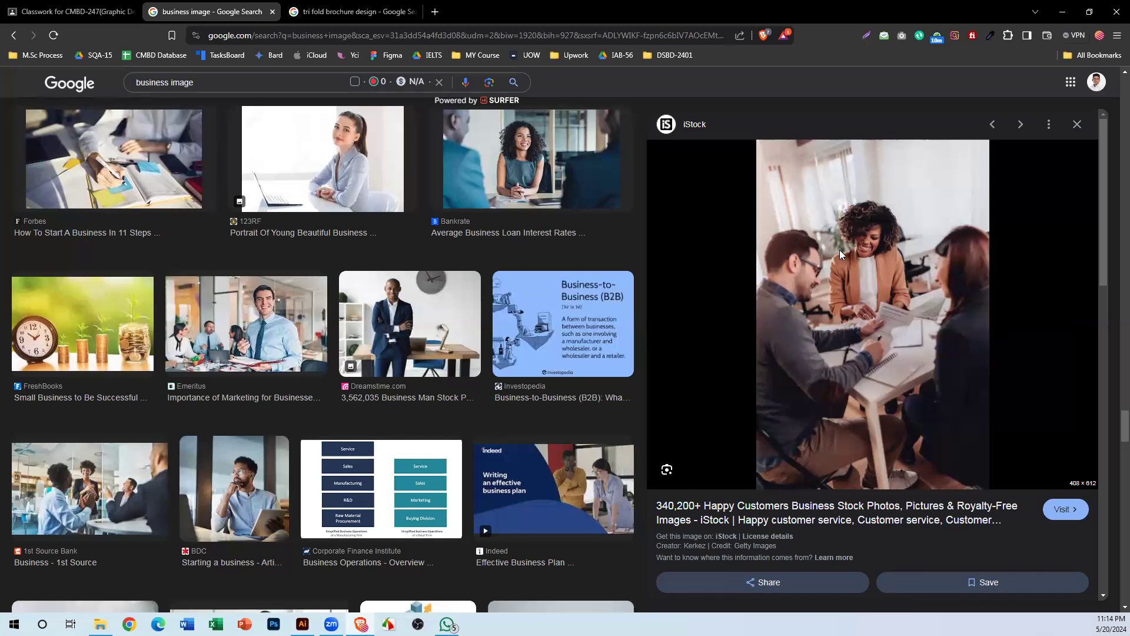
{"action": "left_click", "coordinate": [524, 298]}
{"action": "right_click", "coordinate": [906, 229]}
{"action": "left_click", "coordinate": [962, 407]}
Step: Return to Illustrator and duplicate the brochure artboard with its artwork, placing the copy above the original
{"action": "left_click", "coordinate": [302, 624]}
{"action": "left_click_drag", "start_coordinate": [428, 359], "coordinate": [467, 308]}
{"action": "key", "text": "a"}
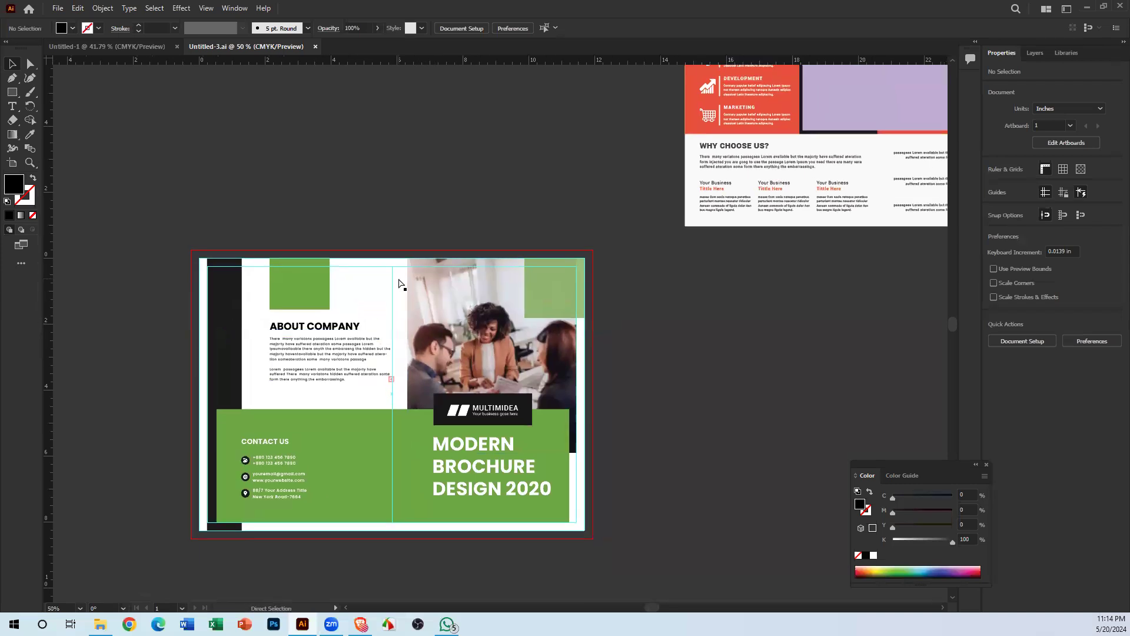
{"action": "key", "text": "shift+o"}
{"action": "left_click_drag", "start_coordinate": [532, 418], "coordinate": [527, 505]}
{"action": "left_click_drag", "start_coordinate": [440, 509], "coordinate": [405, 162]}
{"action": "left_click_drag", "start_coordinate": [404, 246], "coordinate": [387, 413]}
{"action": "key", "text": "v"}
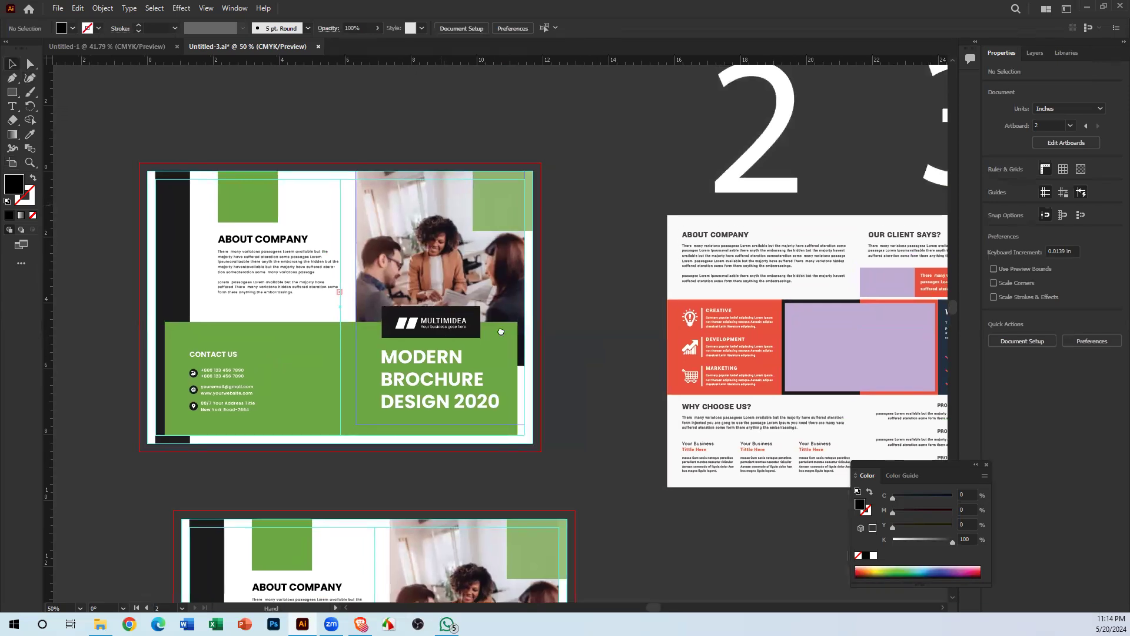
Step: Paste the copied meeting photo and move it to the empty area above the duplicated artboard
{"action": "left_click_drag", "start_coordinate": [420, 207], "coordinate": [409, 261]}
{"action": "scroll", "coordinate": [308, 318], "scroll_direction": "up", "scroll_amount": 5}
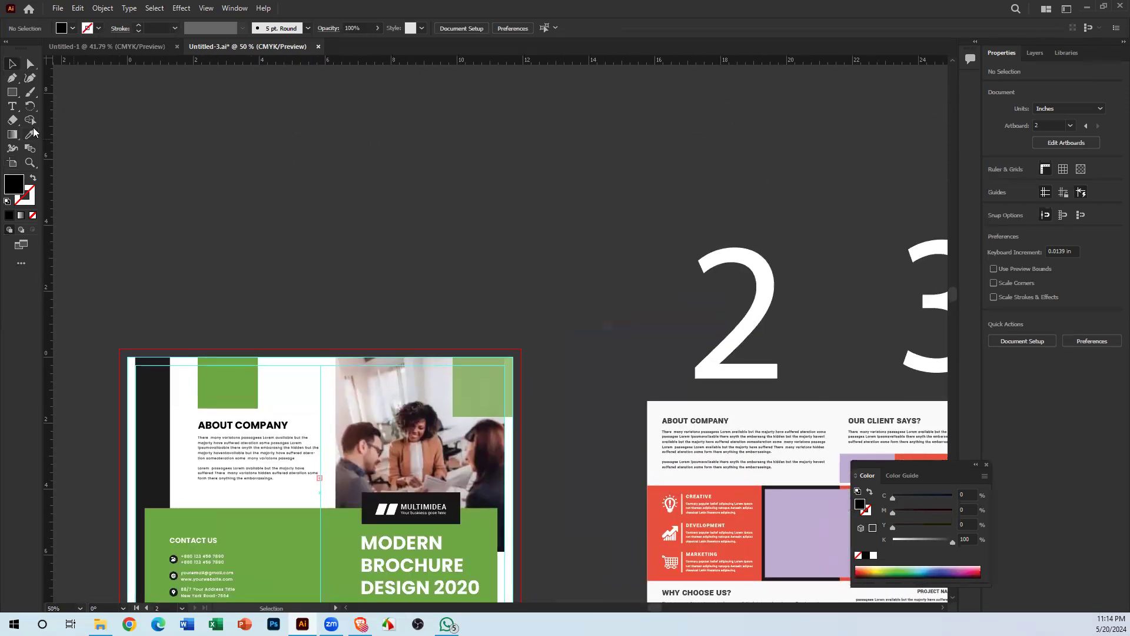
{"action": "key", "text": "ctrl+v"}
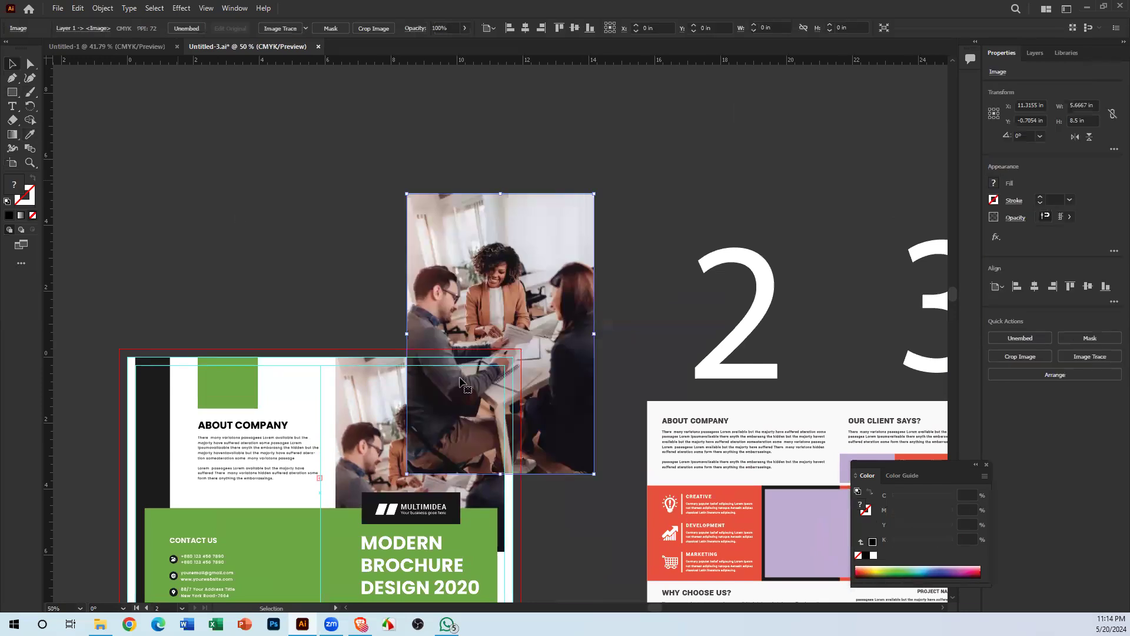
{"action": "left_click_drag", "start_coordinate": [538, 370], "coordinate": [572, 240]}
{"action": "left_click_drag", "start_coordinate": [528, 295], "coordinate": [510, 182]}
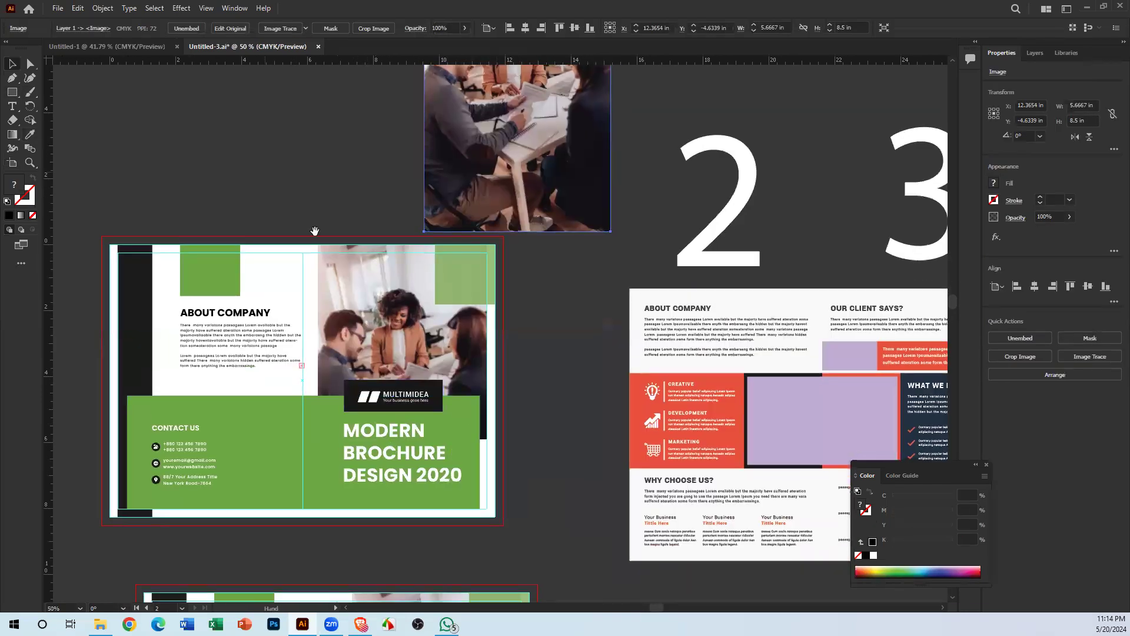
{"action": "left_click_drag", "start_coordinate": [317, 246], "coordinate": [202, 357]}
{"action": "left_click_drag", "start_coordinate": [427, 261], "coordinate": [400, 383]}
{"action": "left_click_drag", "start_coordinate": [402, 310], "coordinate": [394, 259]}
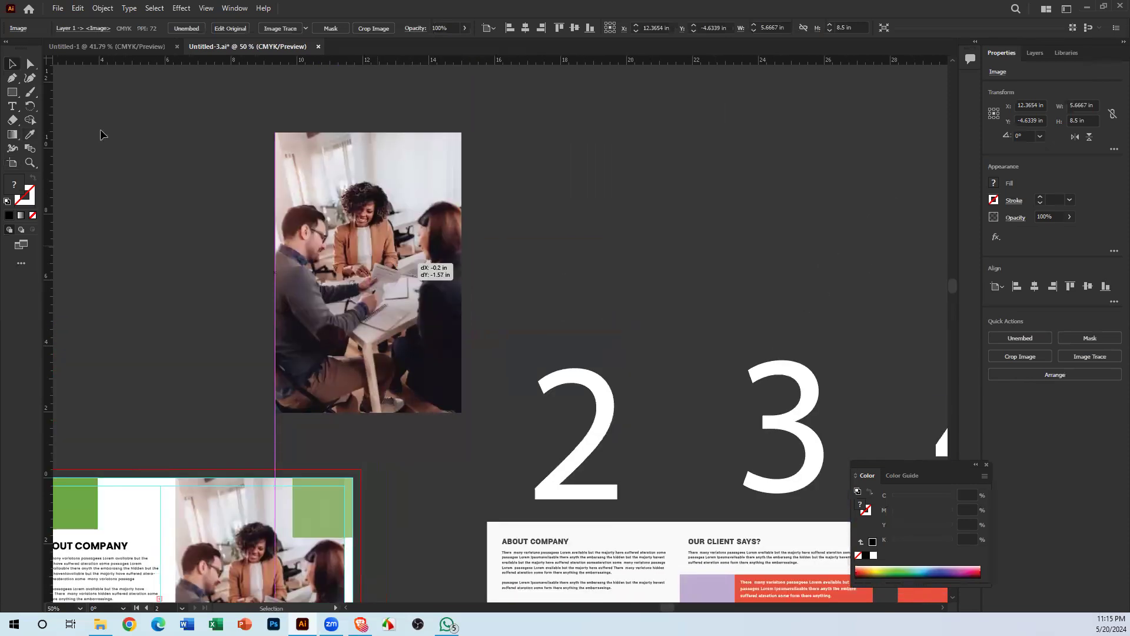
Step: Draw a rectangle about 5.67 × 6.15 in over the upper part of the pasted photo and make a clipping mask from both
{"action": "left_click", "coordinate": [12, 95]}
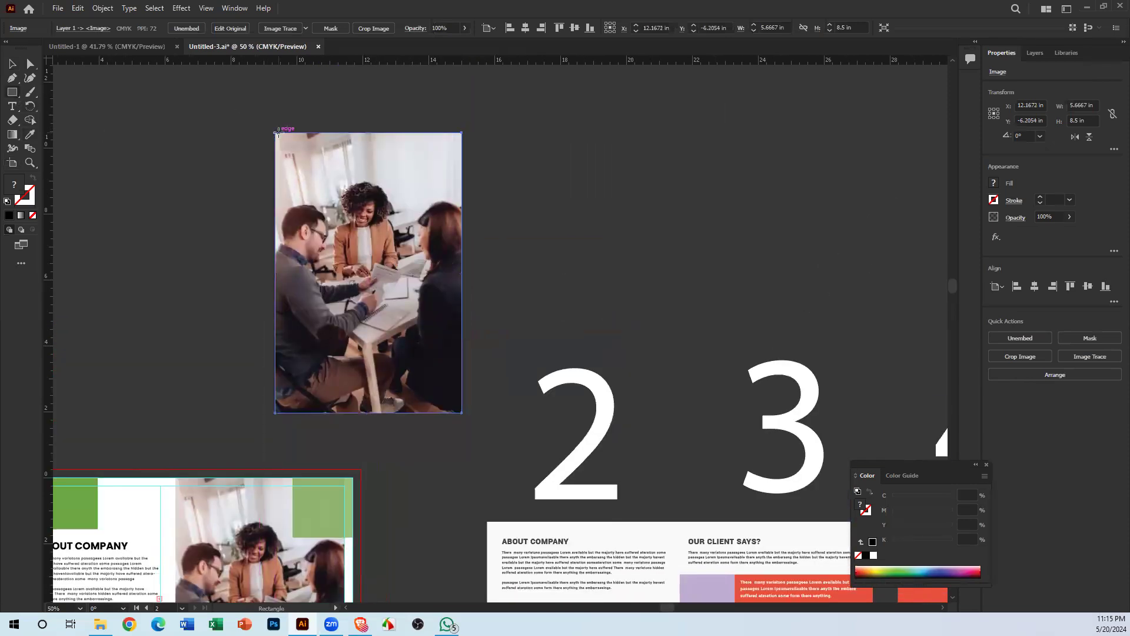
{"action": "mouse_move", "coordinate": [275, 132]}
{"action": "left_mouse_down"}
{"action": "mouse_move", "coordinate": [373, 404]}
{"action": "mouse_move", "coordinate": [434, 343]}
{"action": "mouse_move", "coordinate": [462, 335]}
{"action": "left_mouse_up"}
{"action": "left_click", "coordinate": [13, 63]}
{"action": "left_click_drag", "start_coordinate": [87, 139], "coordinate": [437, 236]}
{"action": "right_click", "coordinate": [437, 236]}
{"action": "left_click", "coordinate": [545, 182]}
{"action": "left_click_drag", "start_coordinate": [516, 167], "coordinate": [425, 181]}
{"action": "right_click", "coordinate": [425, 181]}
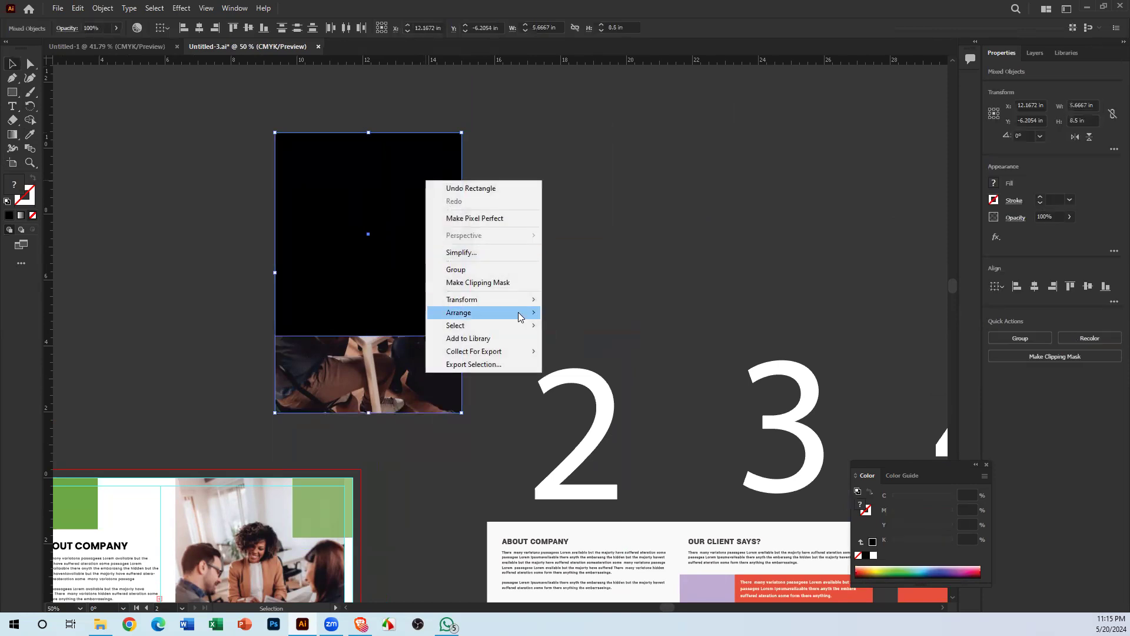
{"action": "left_click", "coordinate": [521, 283]}
Step: Move the existing cover photo off the duplicated artboard and place the newly clipped photo on the front cover
{"action": "left_click_drag", "start_coordinate": [388, 323], "coordinate": [423, 314]}
{"action": "left_click_drag", "start_coordinate": [300, 317], "coordinate": [484, 293]}
{"action": "left_click_drag", "start_coordinate": [588, 152], "coordinate": [570, 242]}
{"action": "left_click_drag", "start_coordinate": [313, 188], "coordinate": [302, 458]}
{"action": "left_click_drag", "start_coordinate": [392, 304], "coordinate": [483, 177]}
{"action": "left_click_drag", "start_coordinate": [353, 369], "coordinate": [343, 393]}
{"action": "scroll", "coordinate": [409, 306], "scroll_direction": "down", "scroll_amount": 2}
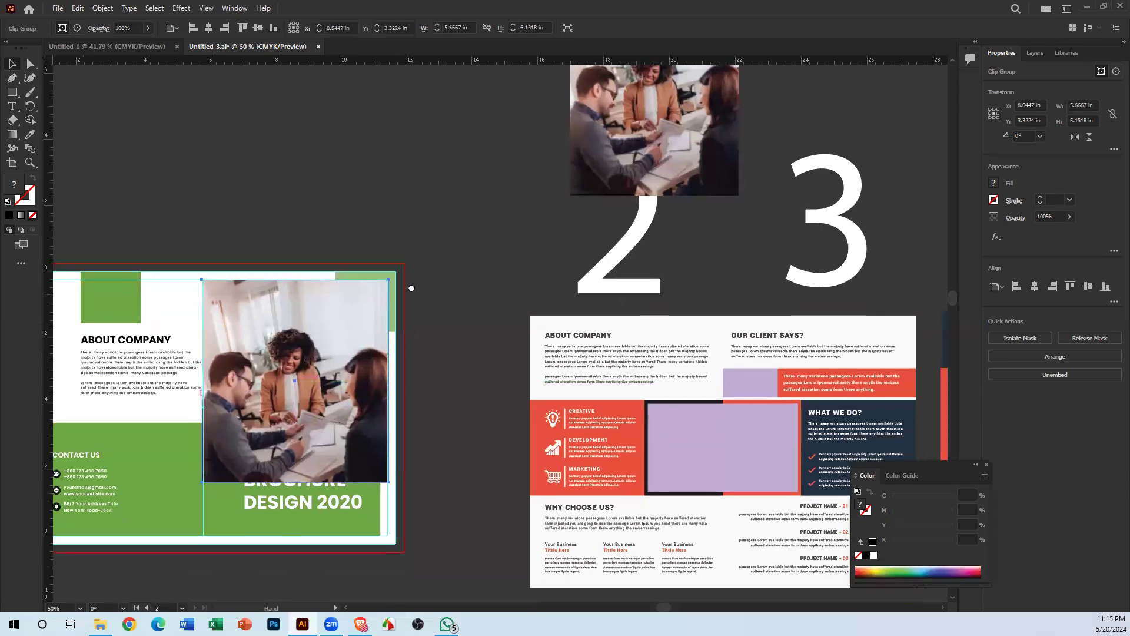
{"action": "right_click", "coordinate": [393, 273]}
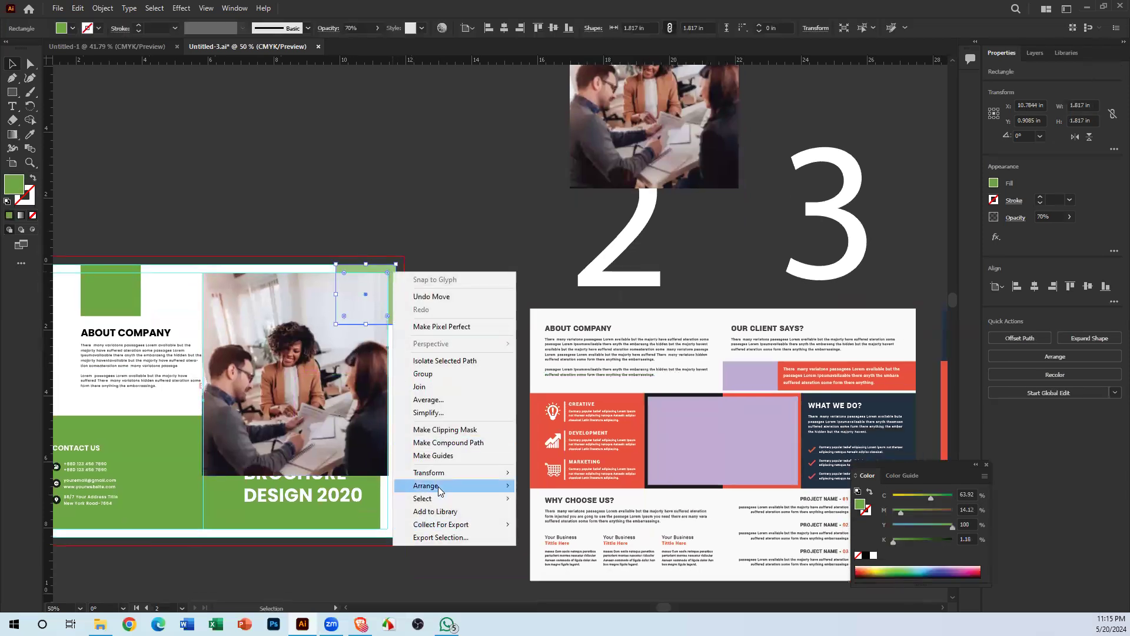
{"action": "mouse_move", "coordinate": [438, 486]}
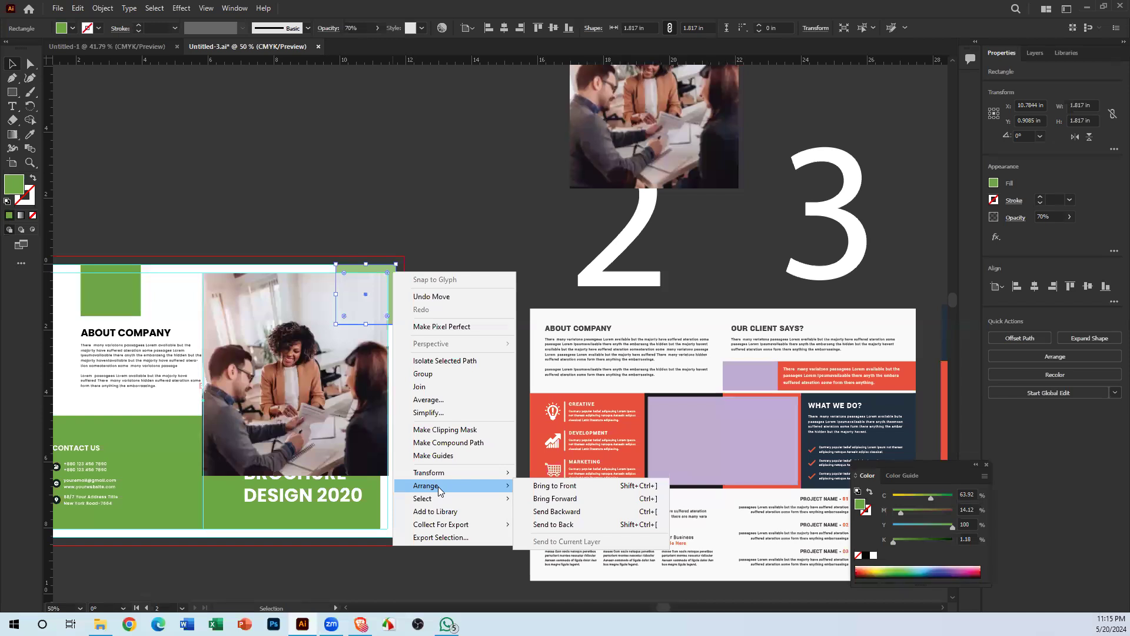
{"action": "left_click", "coordinate": [481, 189]}
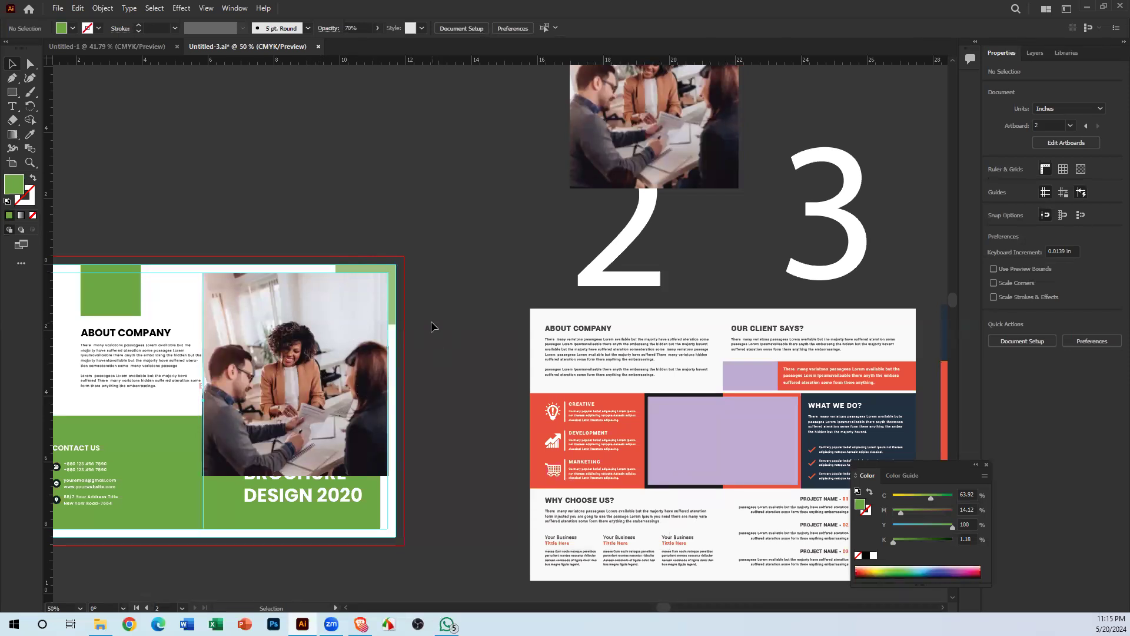
Step: Move the clipped meeting photo off the duplicated front cover to the empty area above the artboard
{"action": "key", "text": "a"}
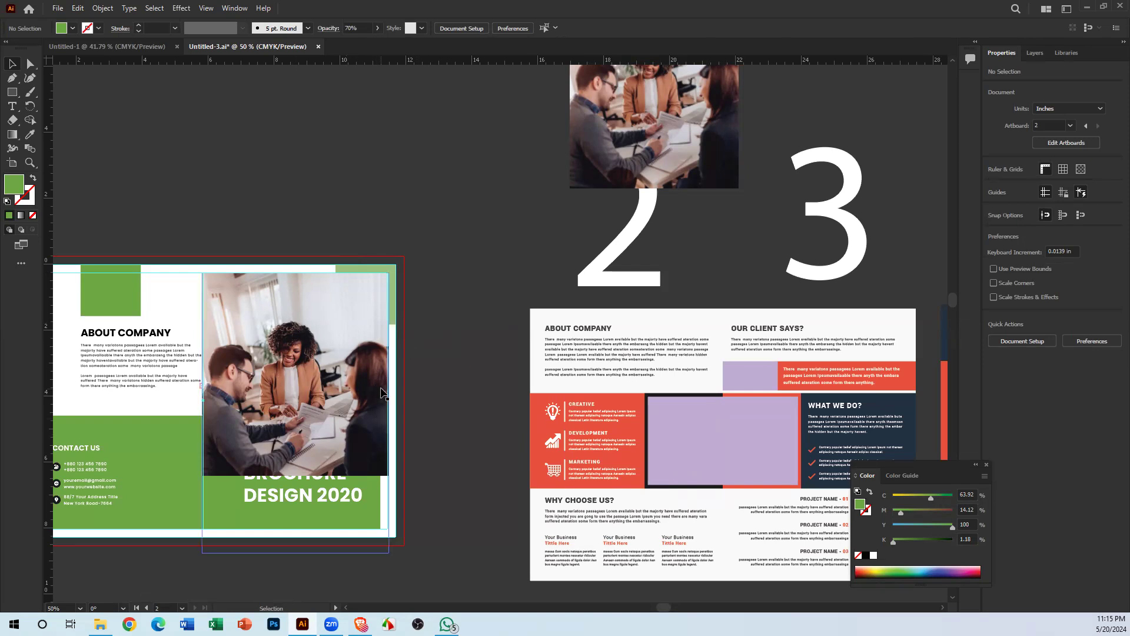
{"action": "left_click", "coordinate": [330, 432], "text": "ctrl"}
{"action": "left_click_drag", "start_coordinate": [527, 141], "coordinate": [398, 93]}
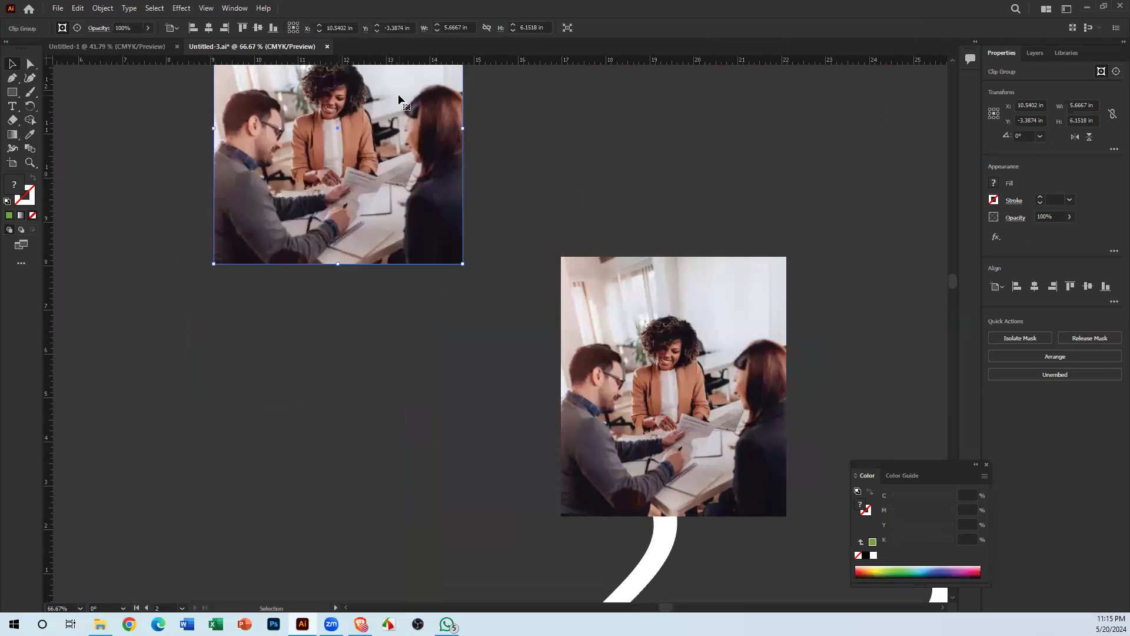
{"action": "scroll", "coordinate": [532, 206], "scroll_direction": "up", "scroll_amount": 3}
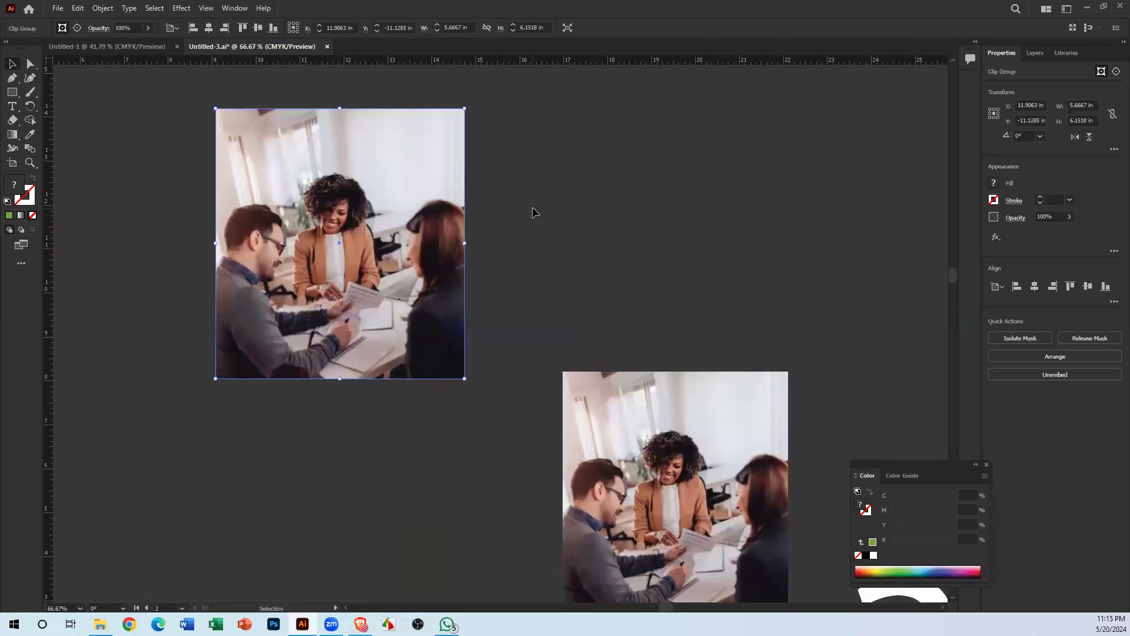
Step: Isolate the clipped photo, shift the image inside its mask about 0.26 in right and 0.17 in up, and exit isolation
{"action": "double_click", "coordinate": [366, 264]}
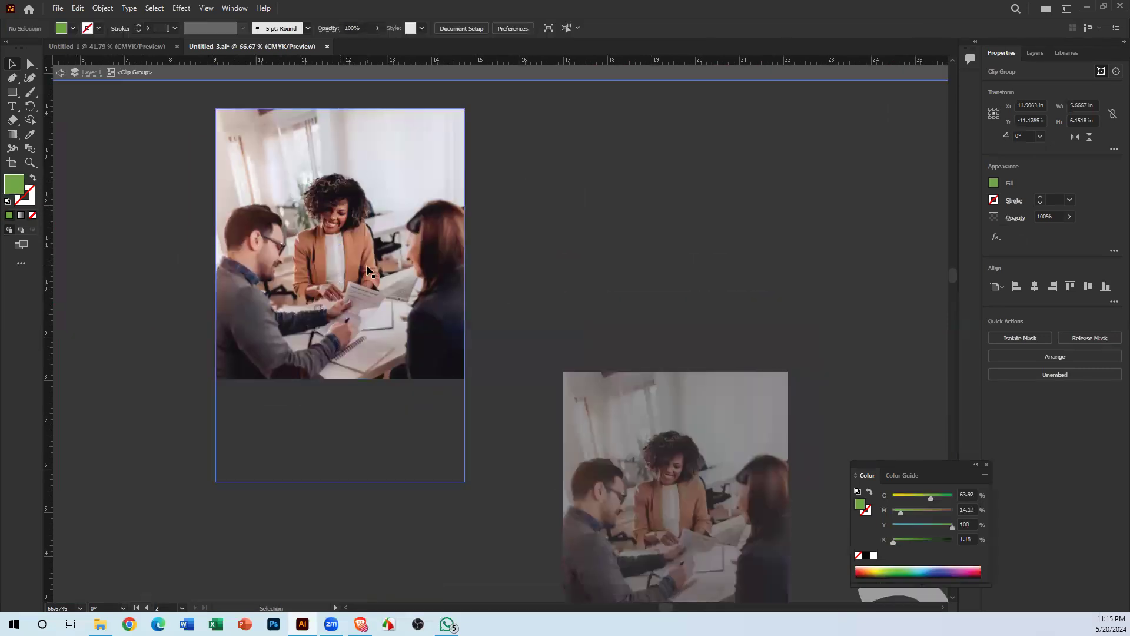
{"action": "left_click", "coordinate": [367, 247]}
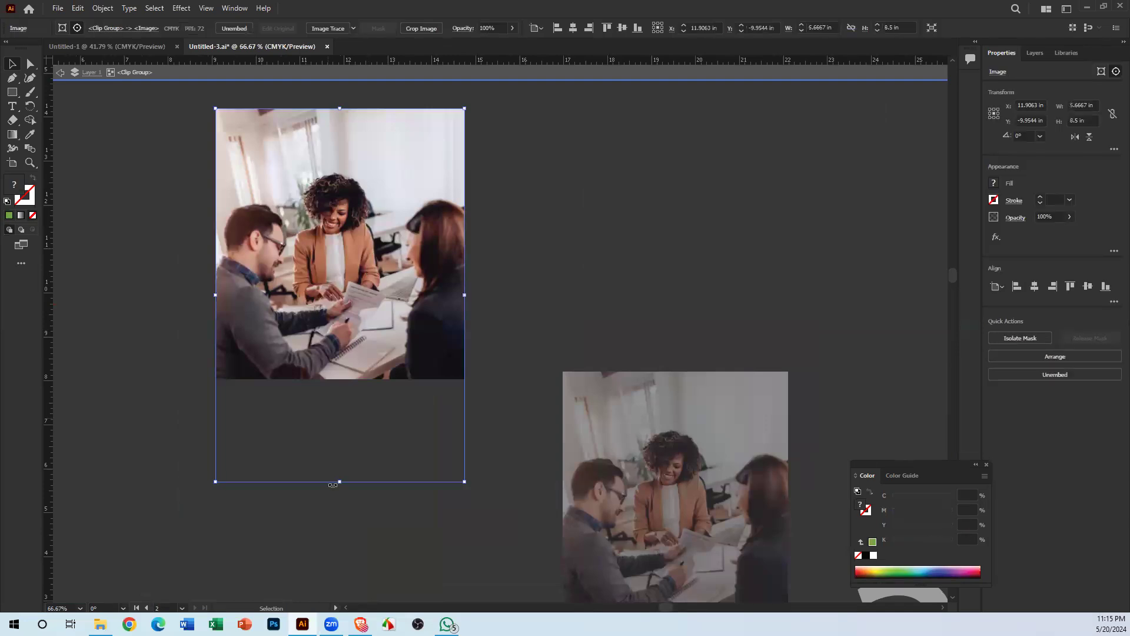
{"action": "mouse_move", "coordinate": [336, 287]}
{"action": "left_mouse_down"}
{"action": "mouse_move", "coordinate": [333, 326]}
{"action": "mouse_move", "coordinate": [332, 277]}
{"action": "mouse_move", "coordinate": [335, 356]}
{"action": "mouse_move", "coordinate": [531, 283]}
{"action": "mouse_move", "coordinate": [298, 306]}
{"action": "mouse_move", "coordinate": [350, 311]}
{"action": "mouse_move", "coordinate": [349, 252]}
{"action": "mouse_move", "coordinate": [345, 277]}
{"action": "left_mouse_up"}
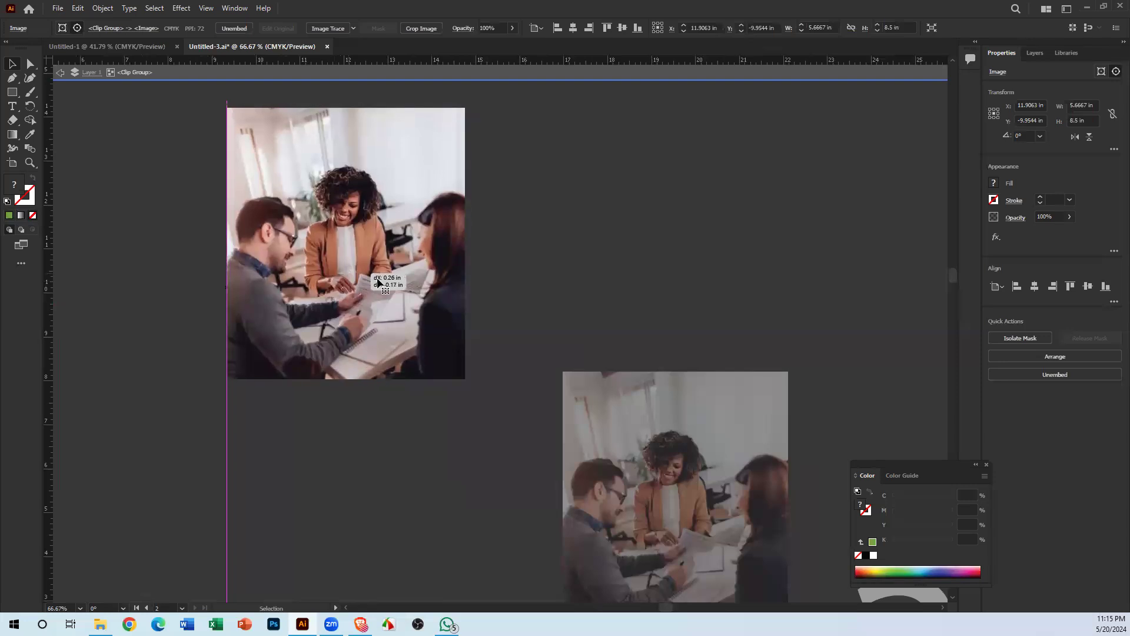
{"action": "double_click", "coordinate": [553, 259]}
{"action": "key", "text": "ctrl+minus"}
{"action": "key", "text": "ctrl+minus"}
{"action": "key", "text": "ctrl+minus"}
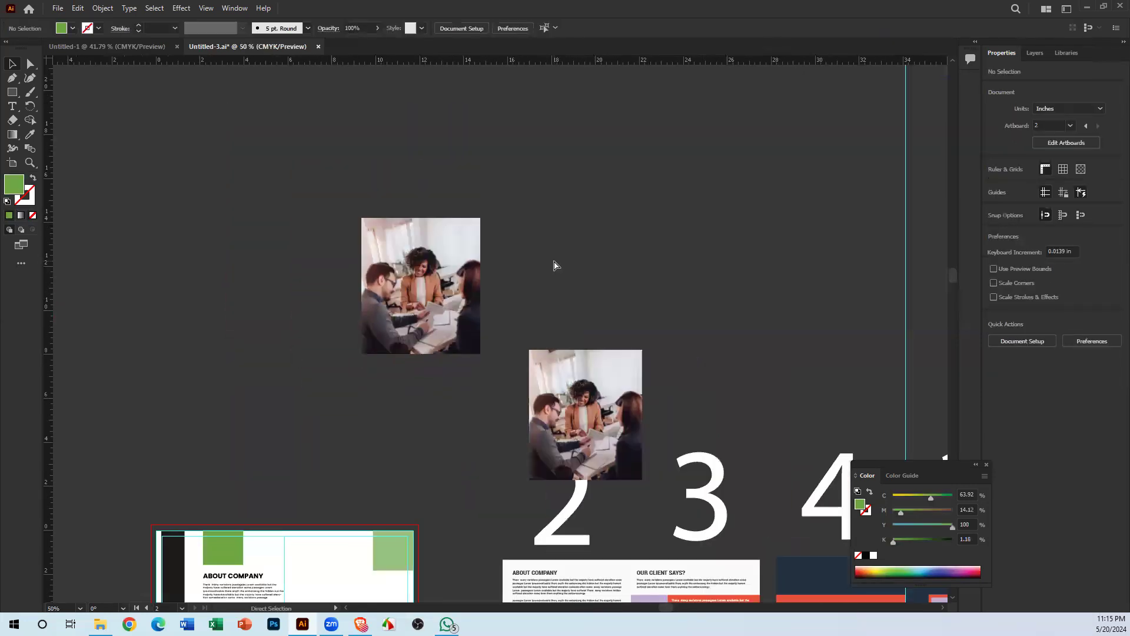
{"action": "left_click_drag", "start_coordinate": [506, 322], "coordinate": [371, 167]}
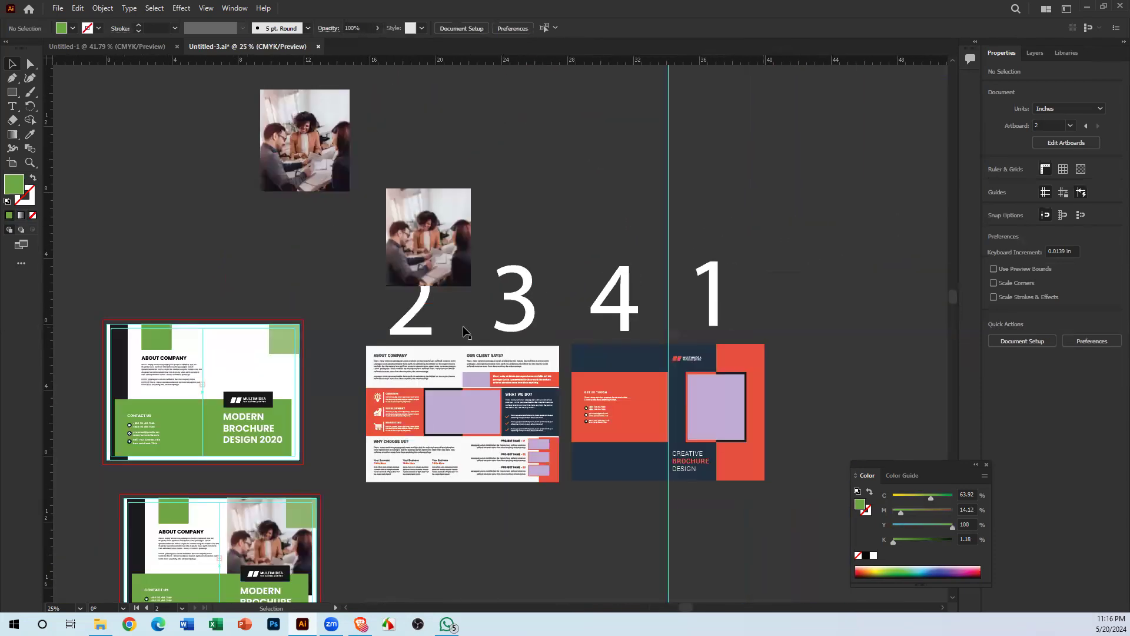
{"action": "left_click_drag", "start_coordinate": [309, 397], "coordinate": [504, 410]}
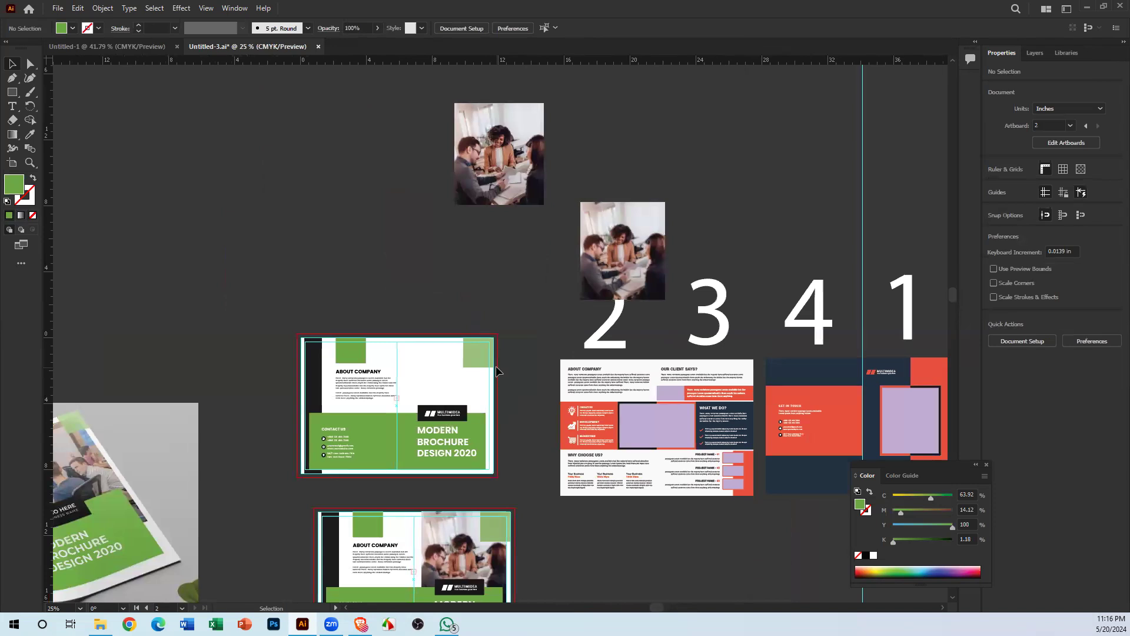